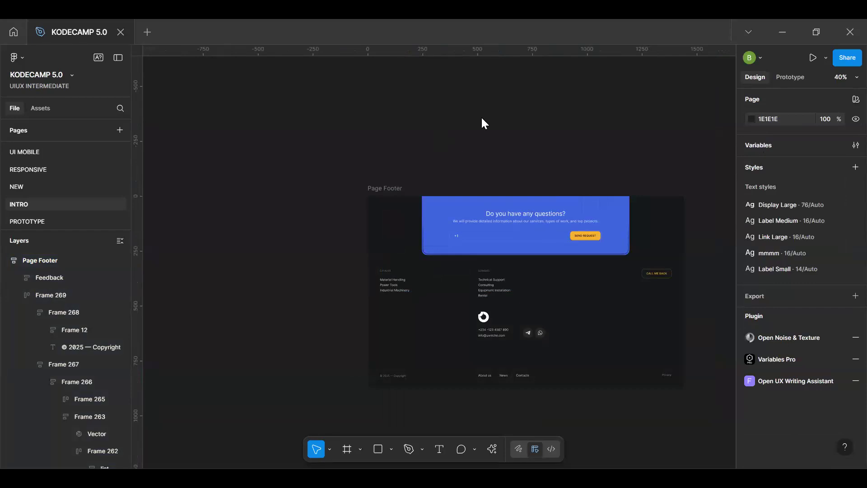
Step: Compare the page's prototype settings with its design settings and view the Page Footer frame
key(shift+e)
key(h)
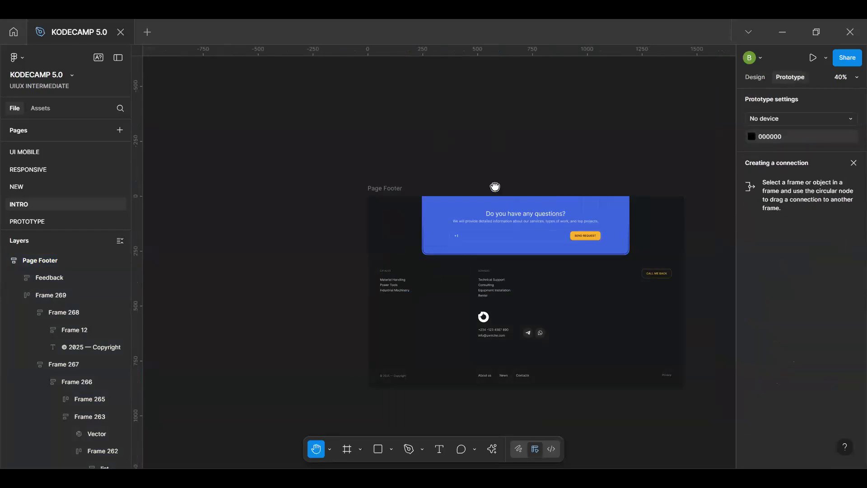
scroll(496, 187, right, 4)
scroll(495, 186, down, 2)
scroll(461, 148, right, 2)
scroll(461, 148, down, 3)
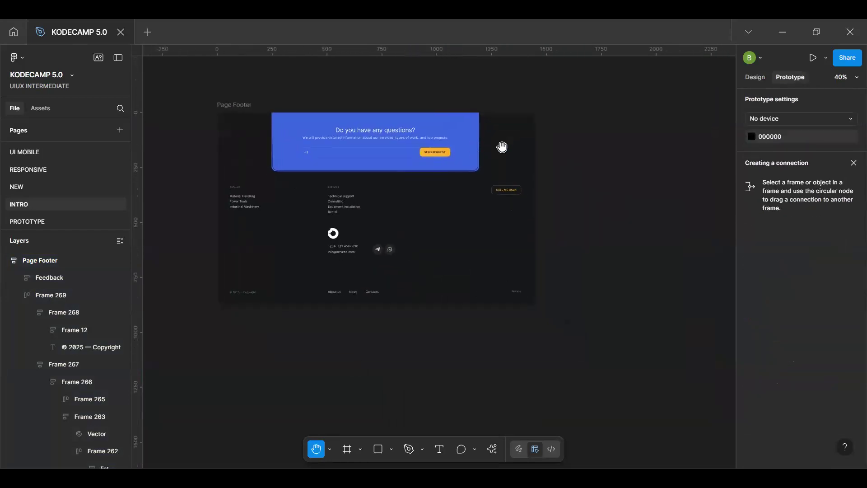
key(v)
click(762, 81)
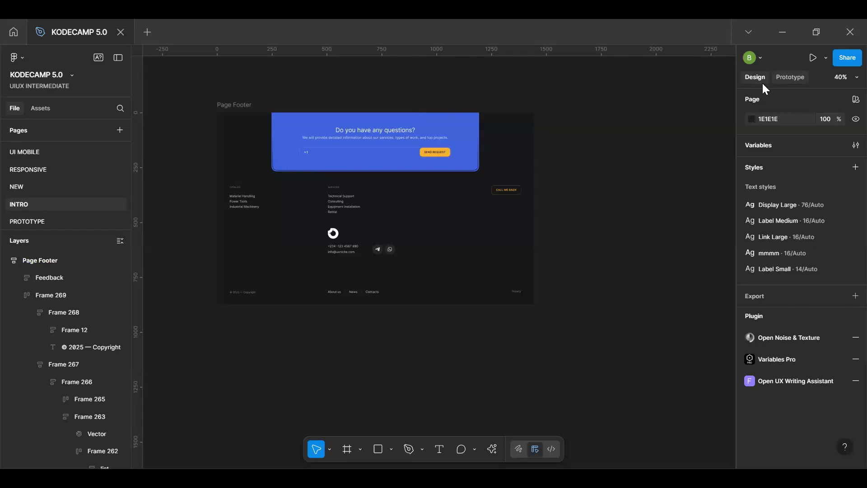
Step: Add an on-click prototype interaction with no action to the Page Footer frame and review the trigger and action options
key(alt+9)
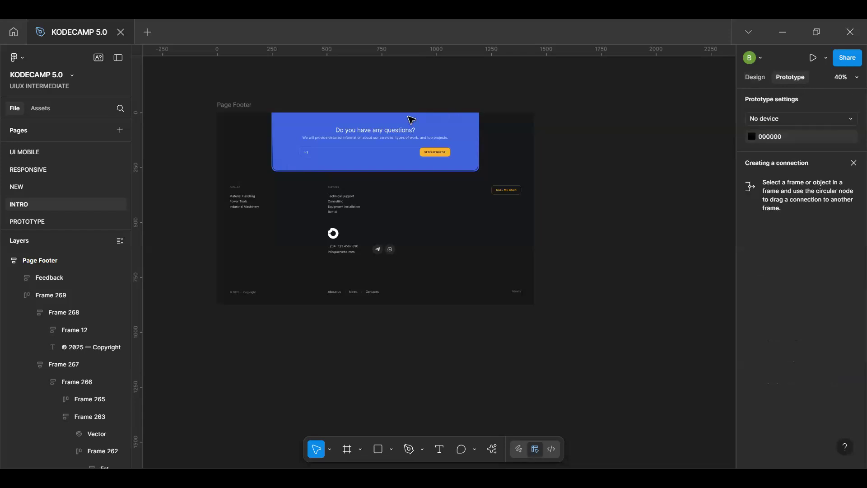
click(243, 109)
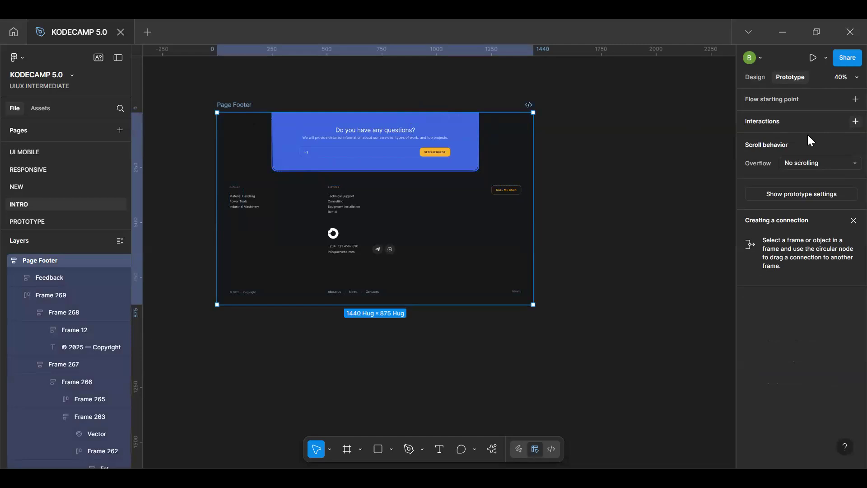
click(856, 121)
click(696, 165)
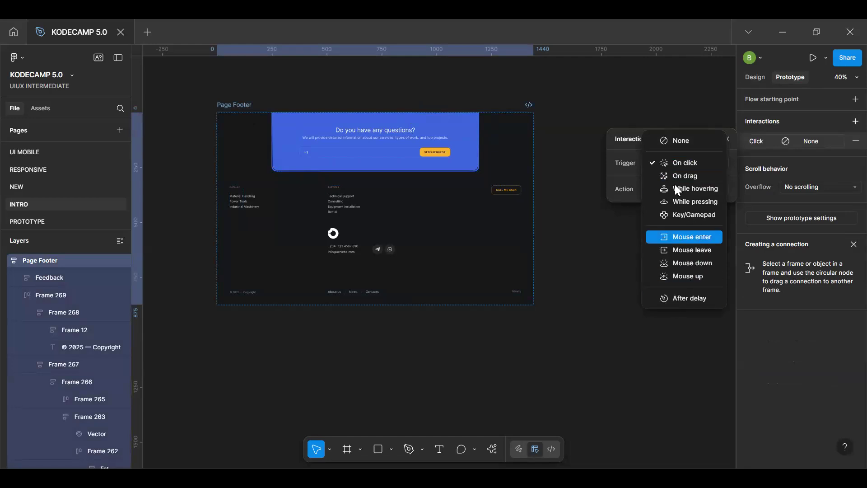
click(623, 192)
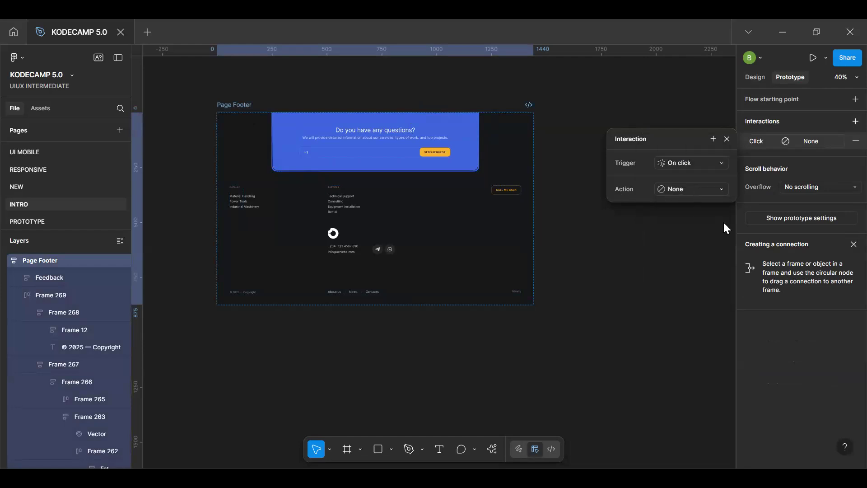
click(691, 189)
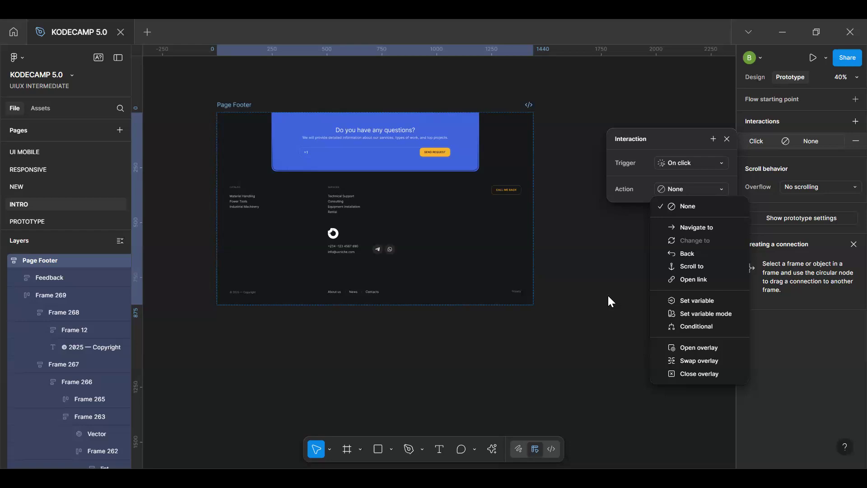
key(Escape)
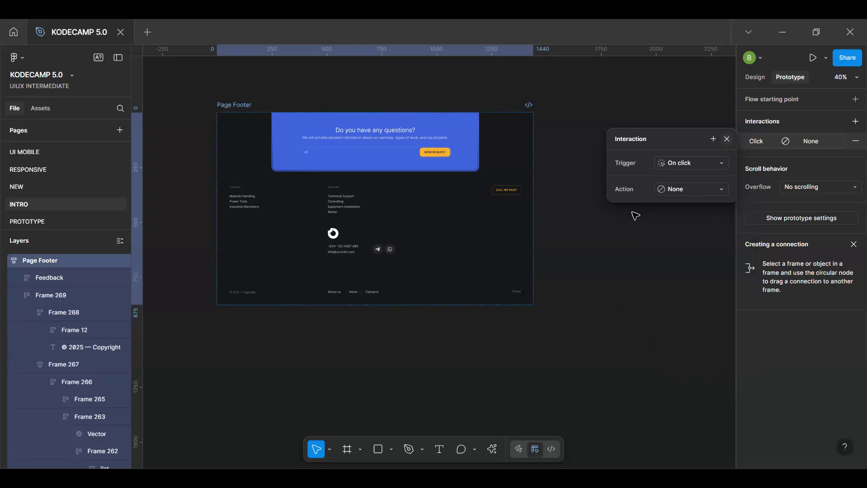
key(Escape)
key(Escape)
drag(433, 213, 508, 222)
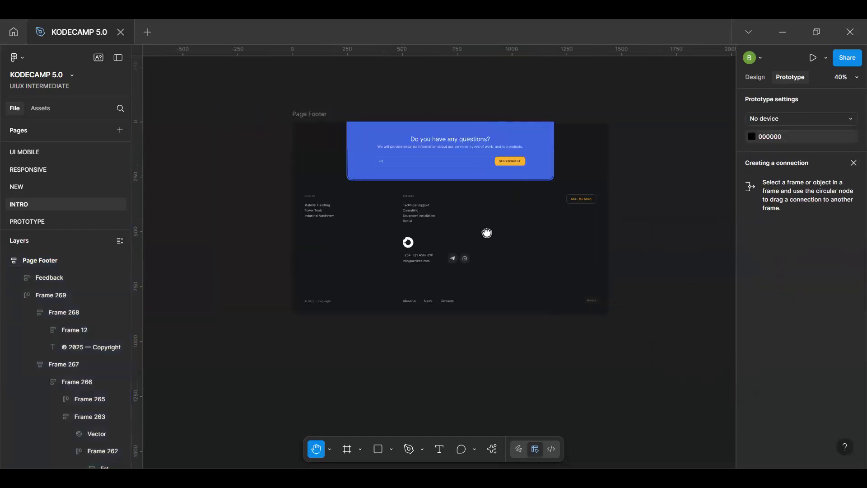
scroll(457, 233, up, 1)
scroll(457, 232, right, 1)
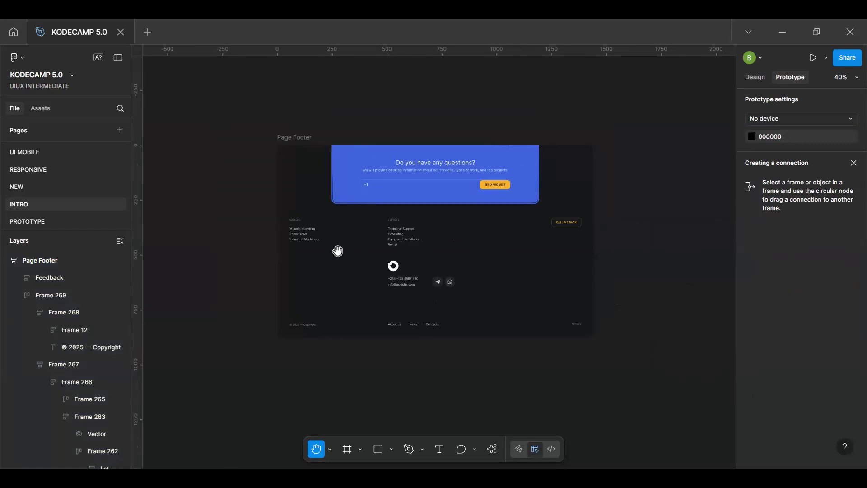
scroll(344, 260, up, 1)
scroll(347, 264, down, 2)
scroll(347, 263, down, 2)
Step: Change the page's canvas background to the light colour F2EDED
key(v)
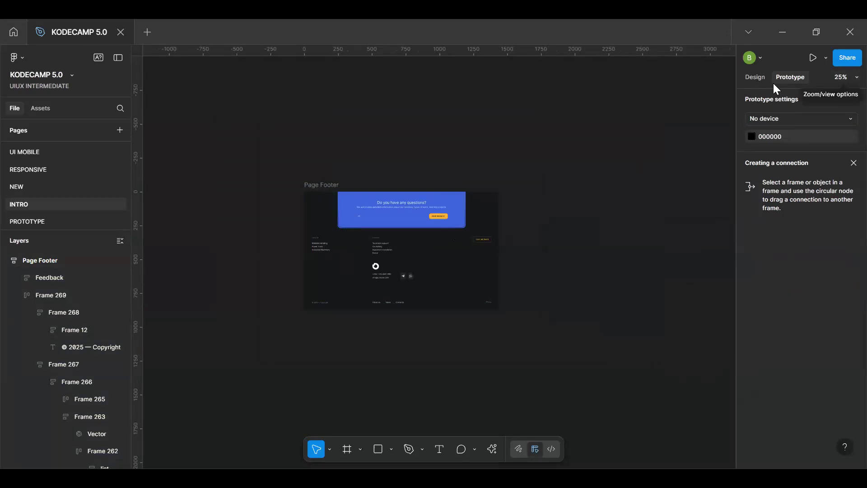
click(759, 81)
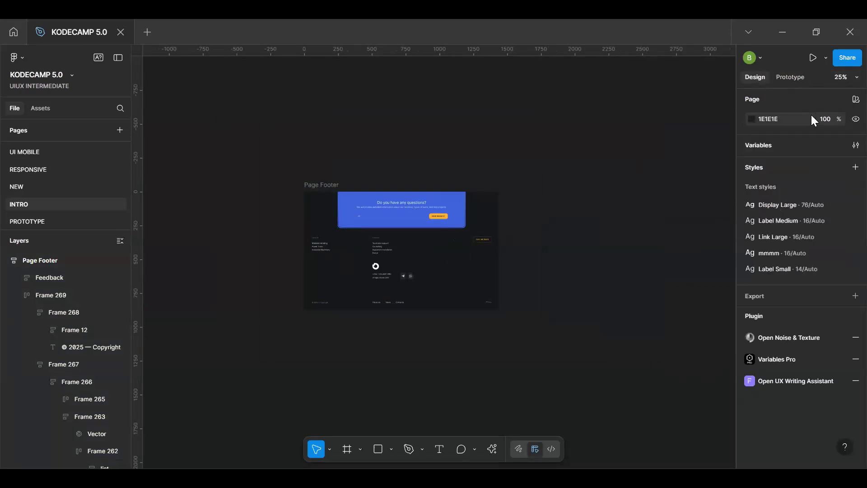
click(856, 119)
key(shift+1)
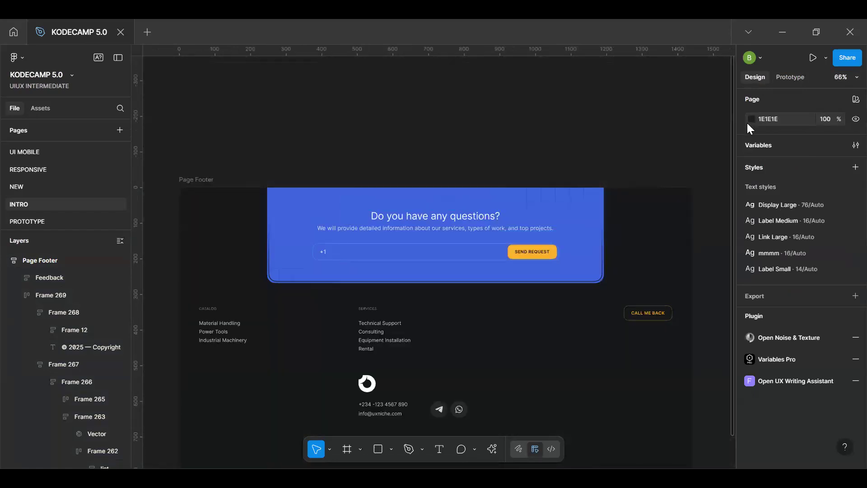
click(752, 118)
click(625, 153)
click(603, 141)
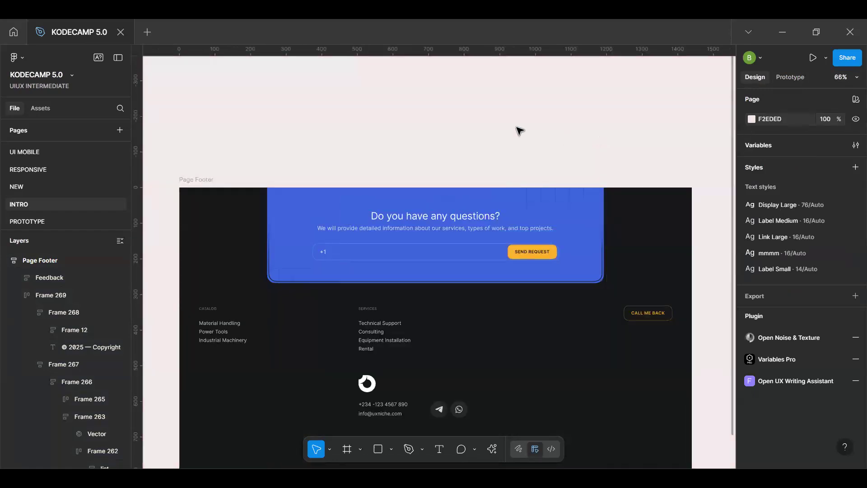
Step: Inspect the Consulting, Equipment Installation and Rental links in the footer's Services column
scroll(535, 204, down, 5)
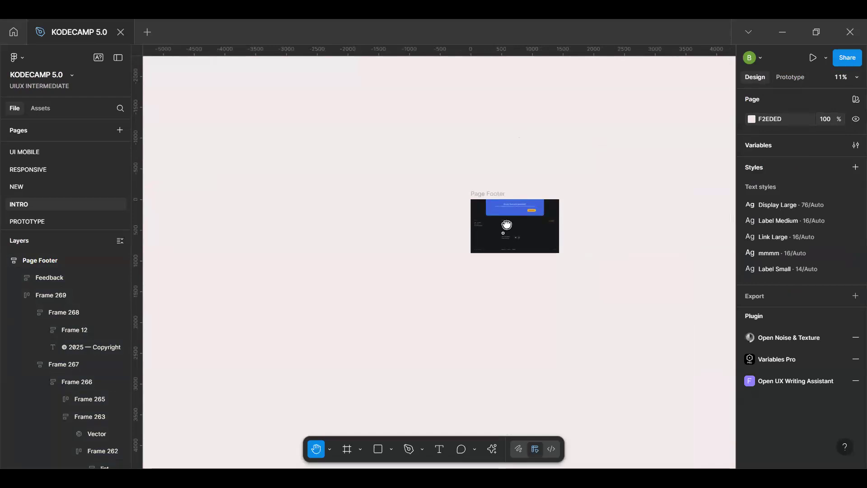
scroll(428, 223, right, 5)
key(shift+1)
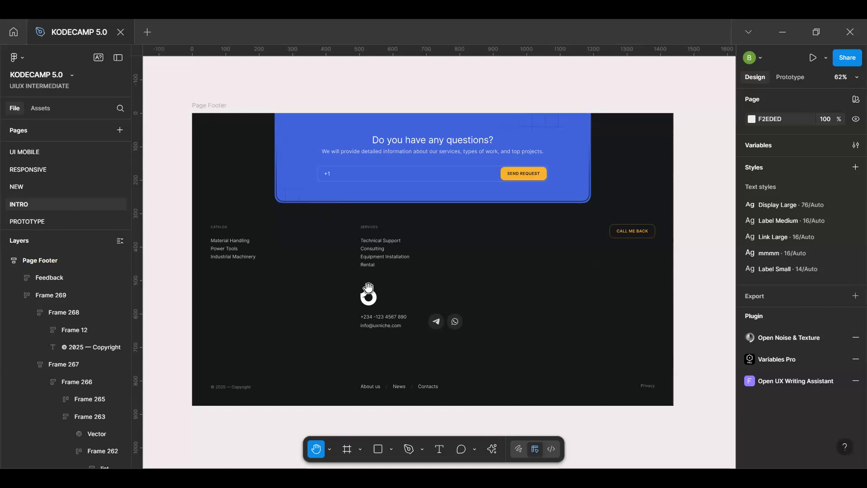
scroll(368, 298, up, 5)
scroll(390, 267, down, 8)
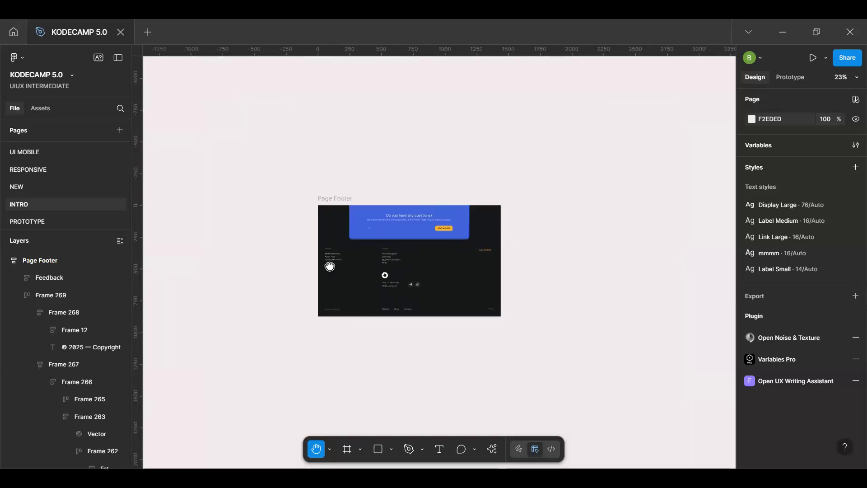
scroll(334, 261, right, 2)
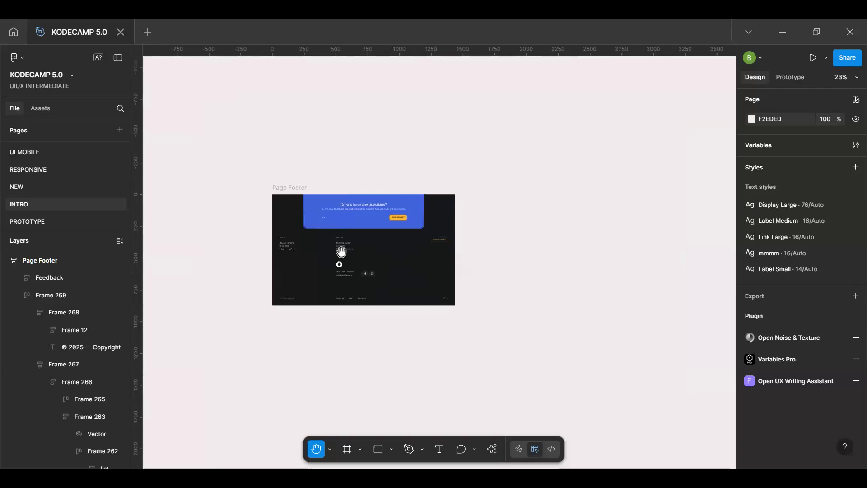
scroll(340, 253, up, 10)
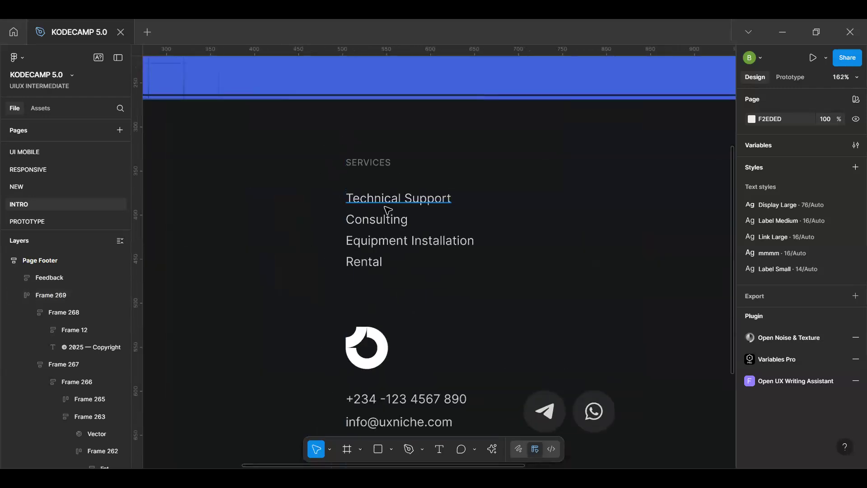
click(384, 223)
click(385, 222)
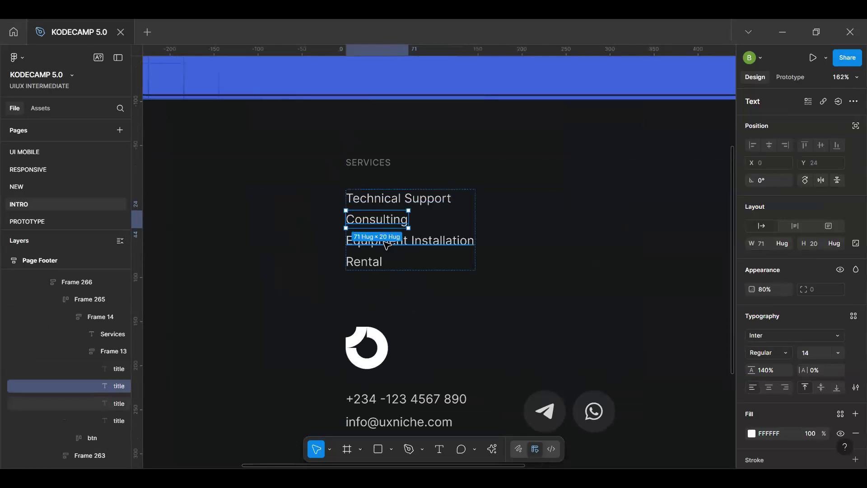
click(452, 241)
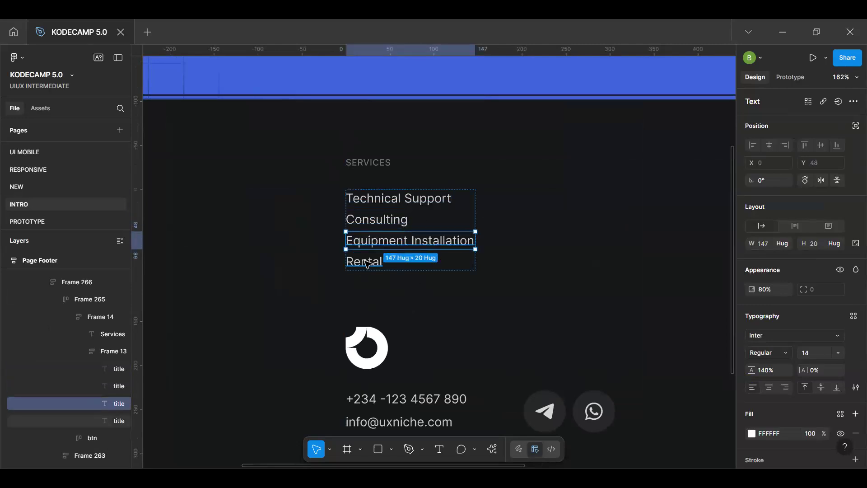
click(379, 264)
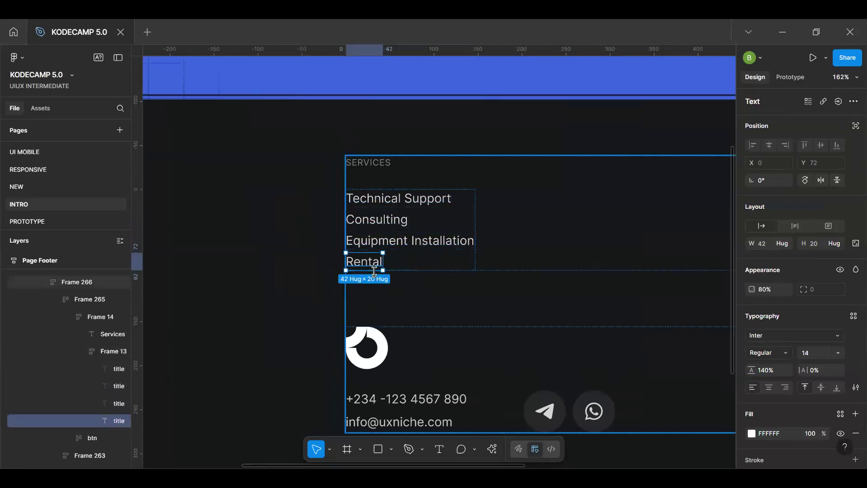
Step: Examine the footer's Catalog and Services columns up close and within the whole Page Footer layout
scroll(357, 265, down, 6)
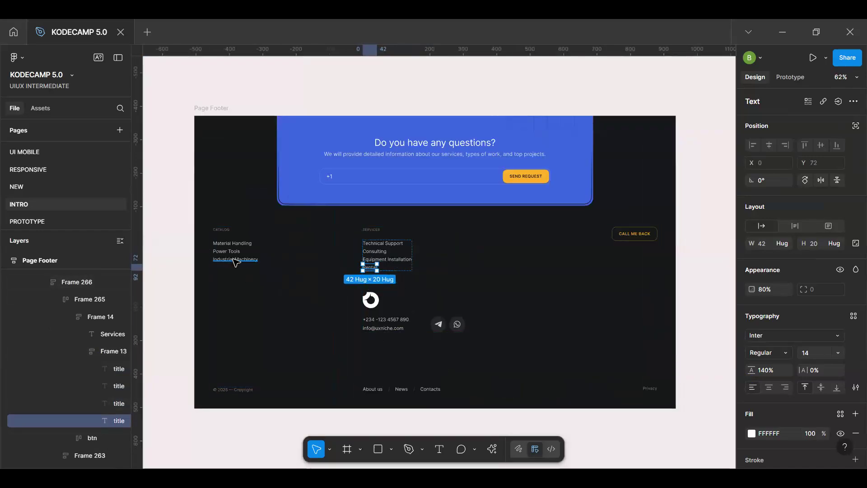
scroll(232, 260, up, 7)
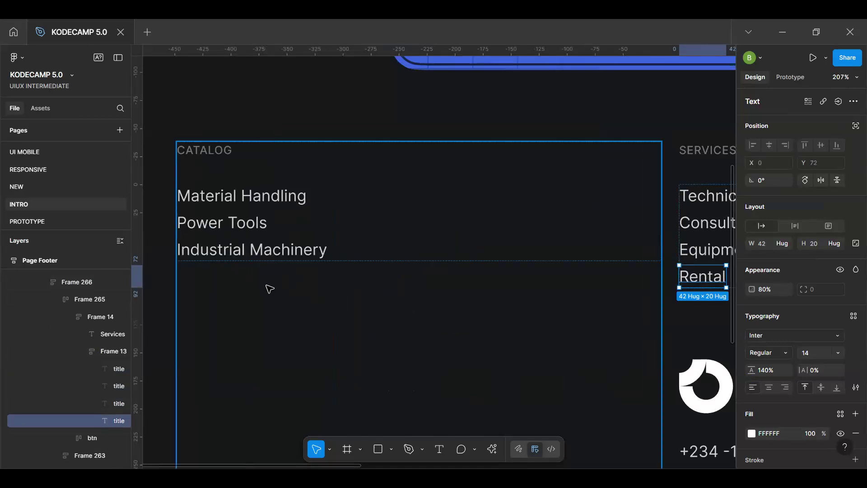
key(shift+0)
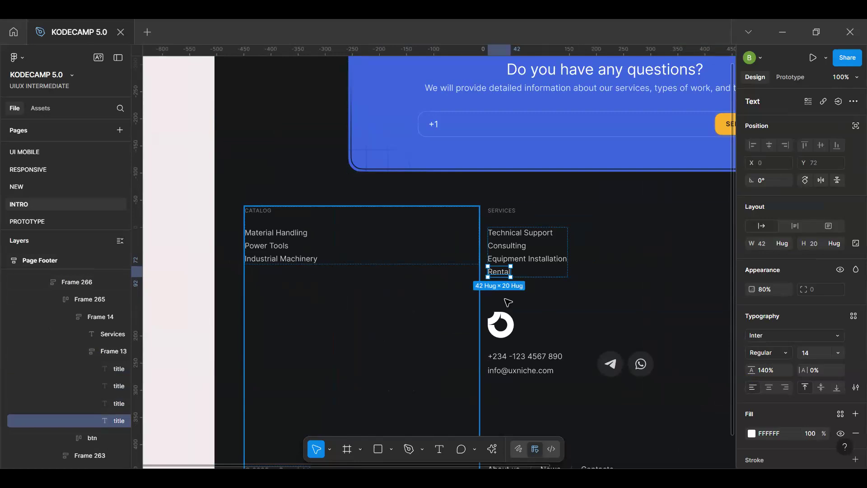
scroll(511, 303, down, 2)
scroll(527, 319, down, 2)
scroll(503, 310, up, 5)
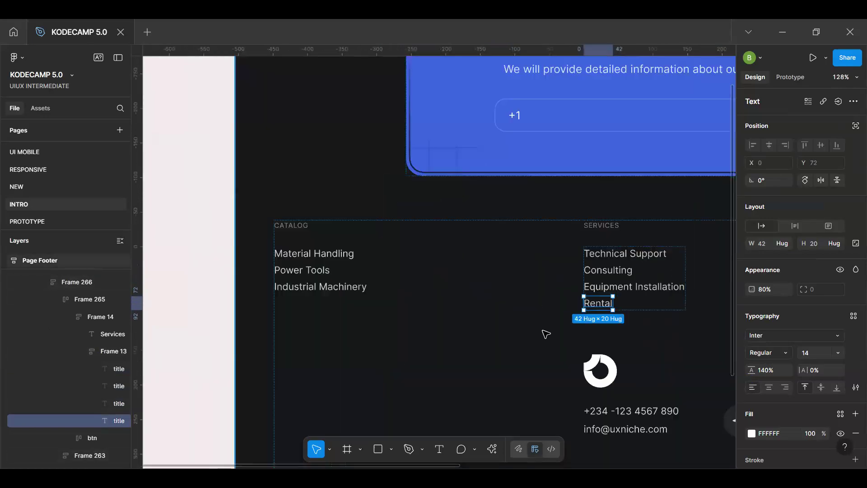
scroll(346, 313, right, 10)
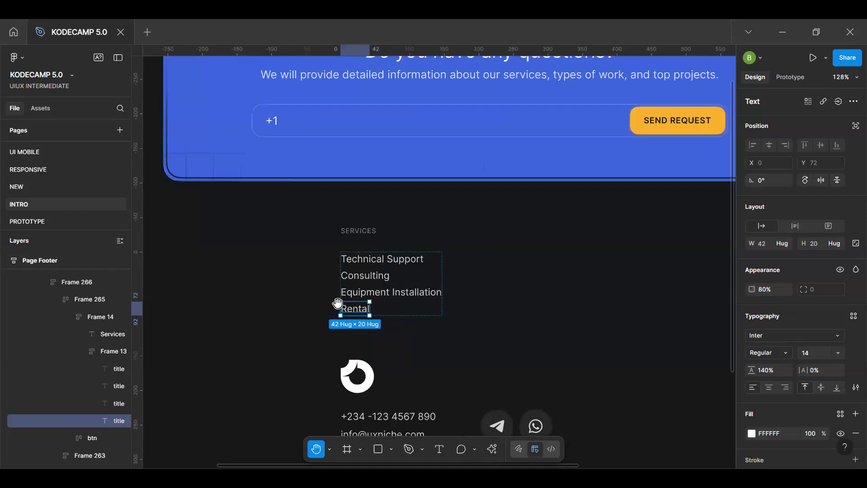
scroll(300, 303, left, 1)
scroll(300, 302, down, 5)
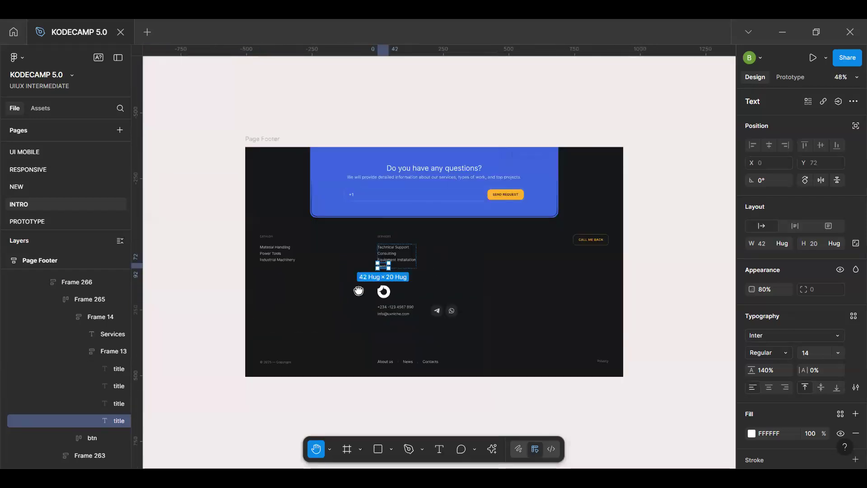
scroll(358, 283, up, 2)
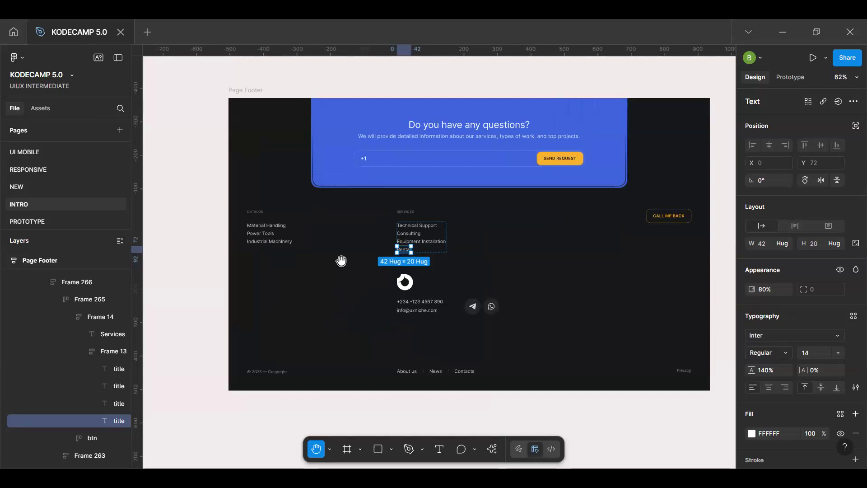
scroll(343, 260, down, 2)
scroll(343, 258, down, 5)
Step: Add a 1440 × 1024 Desktop preset frame and place it beside the Page Footer at about X 1670, Y -371
key(v)
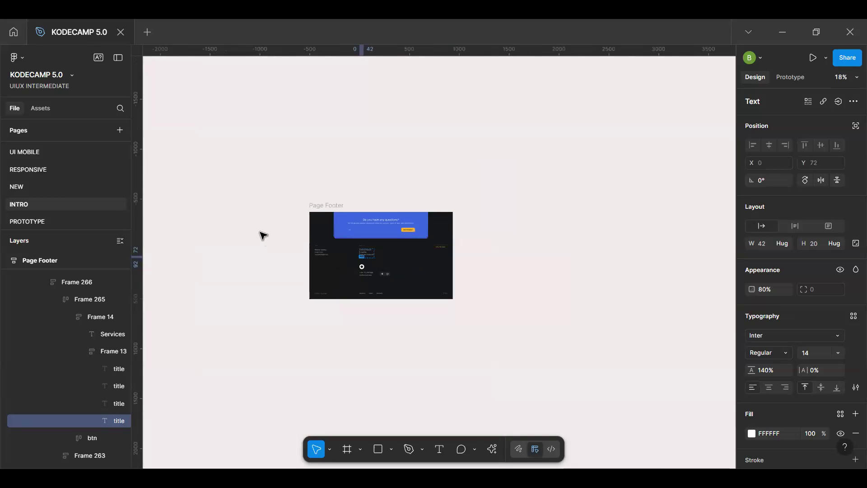
click(264, 236)
key(f)
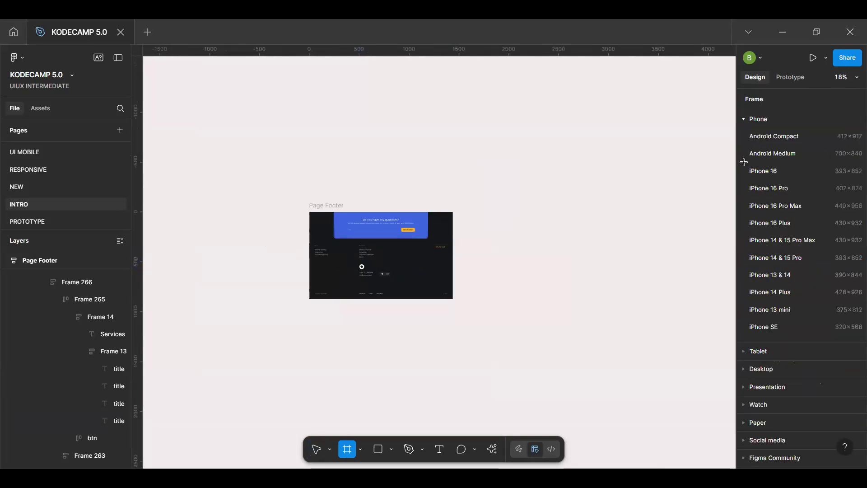
click(754, 119)
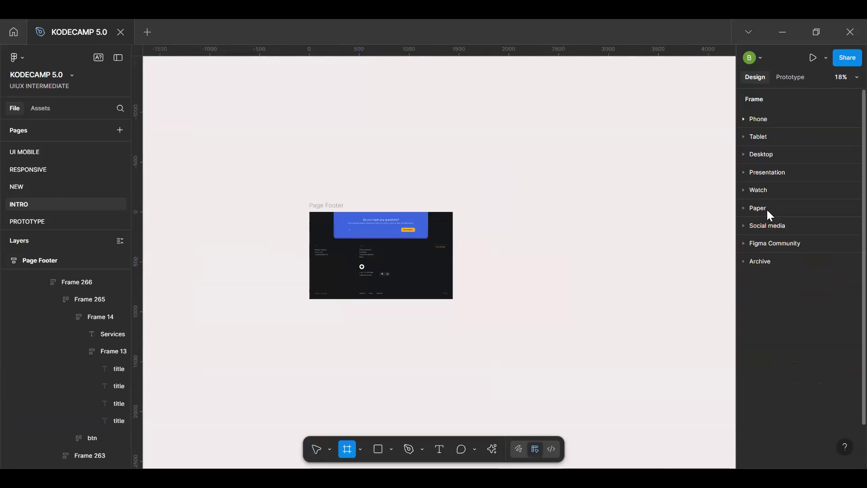
click(761, 154)
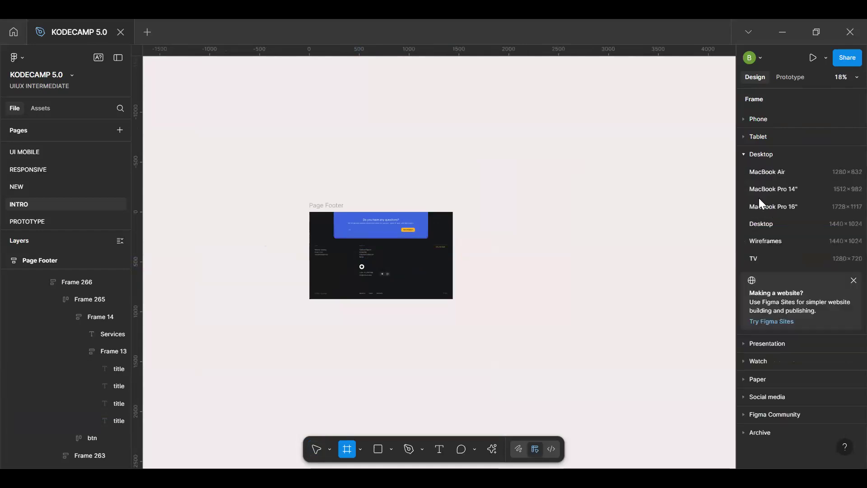
click(753, 222)
drag(533, 264, 548, 224)
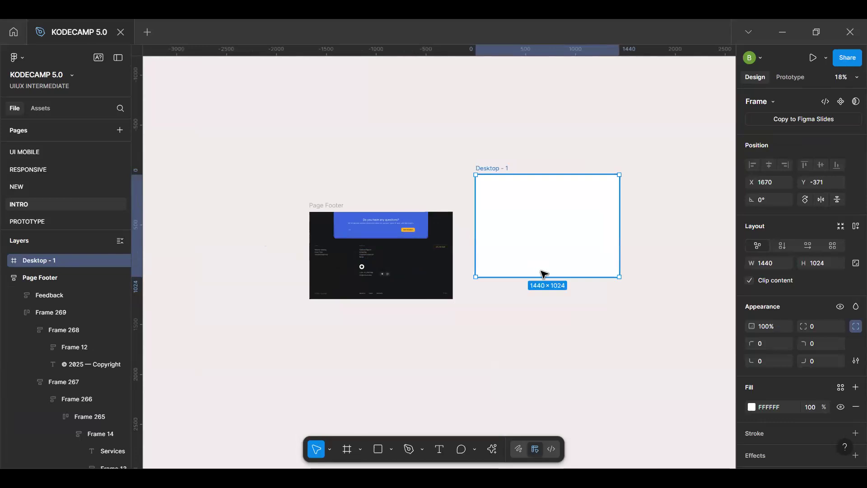
Step: Extend the desktop frame's height to 2436 and rename the frame Home page
drag(542, 277, 542, 440)
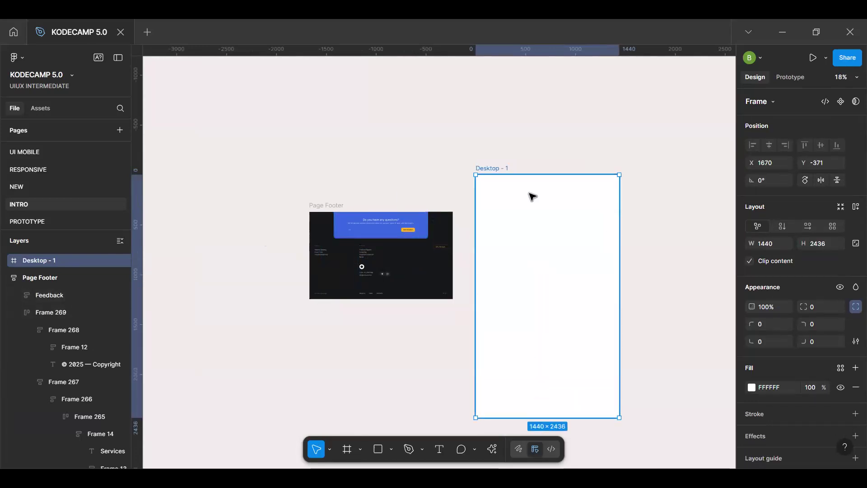
key(ctrl+r)
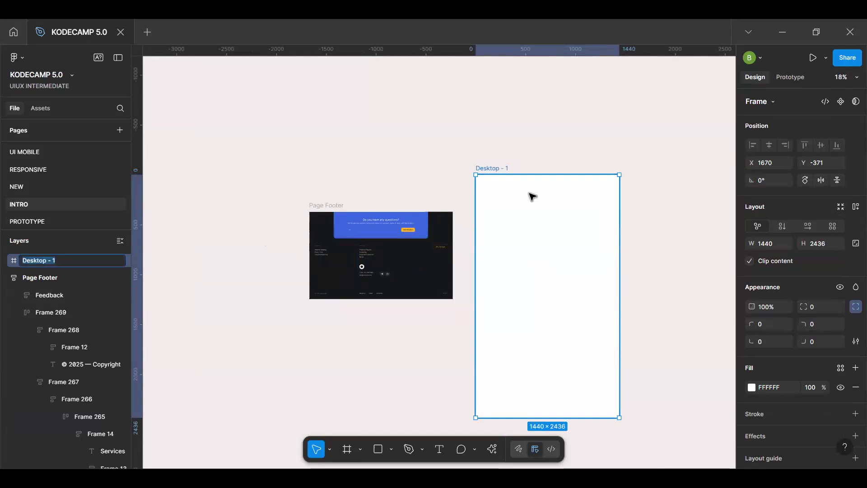
text(HOm)
text(me)
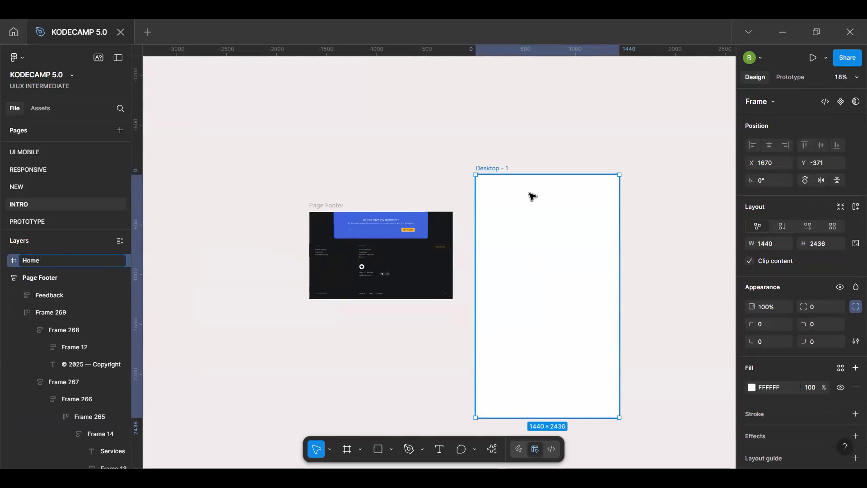
text( page)
key(Return)
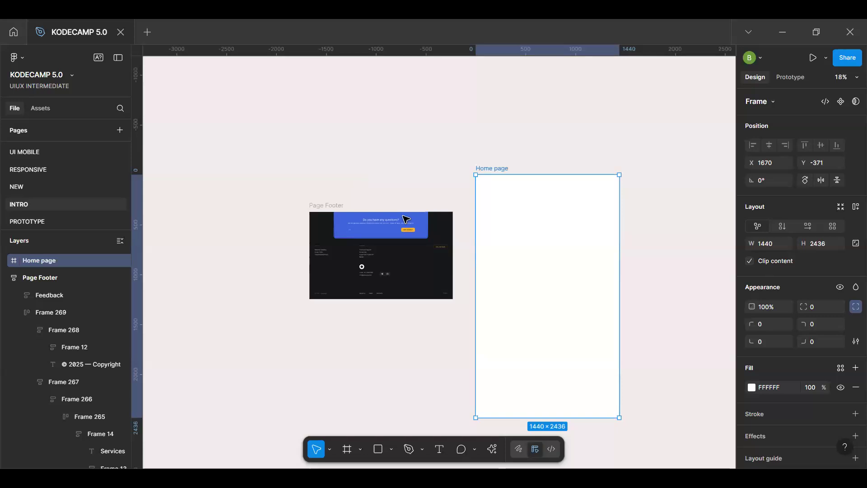
Step: Duplicate the Page Footer and place the copy inside the Home page frame at its lower edge, X 0, Y 1561
click(327, 207)
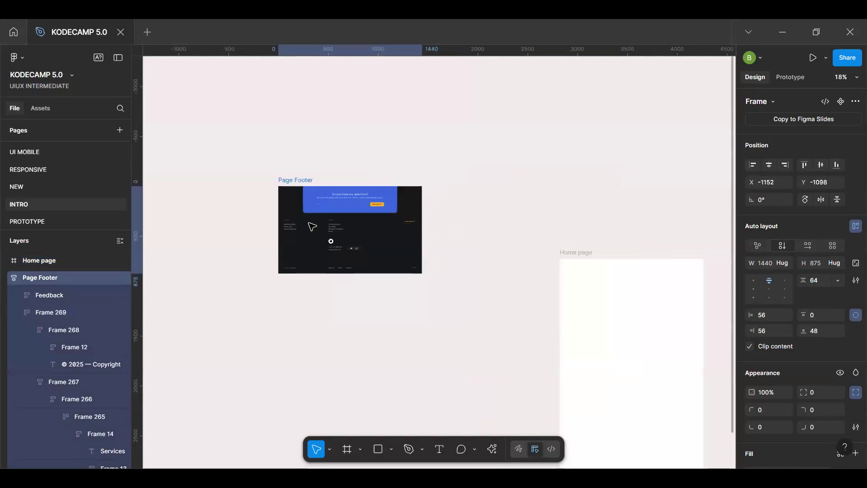
drag(360, 259, 637, 249)
scroll(642, 87, down, 5)
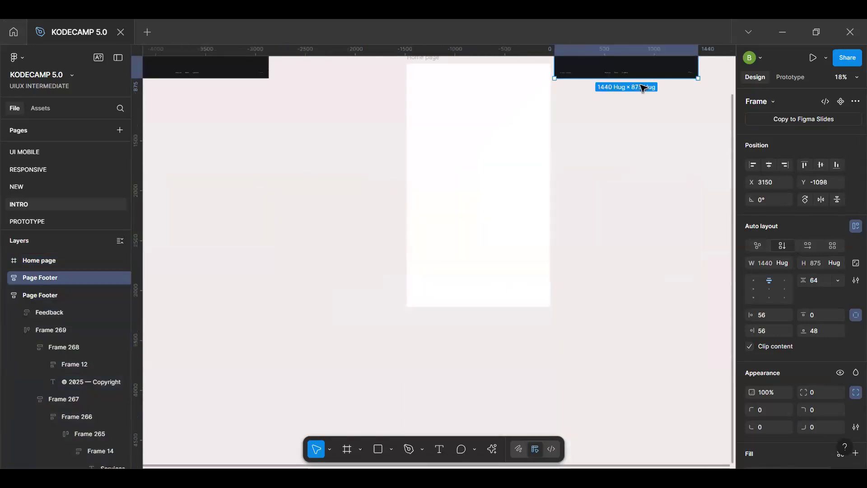
drag(642, 86, 536, 270)
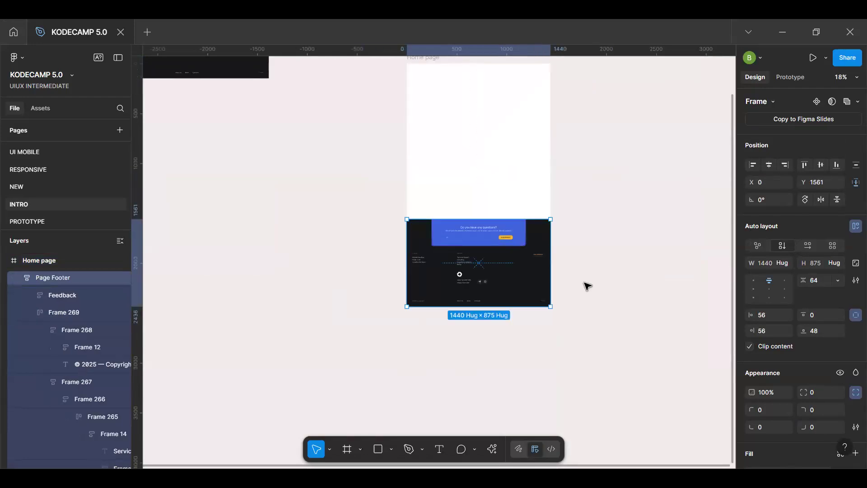
click(585, 290)
scroll(520, 302, up, 2)
scroll(409, 226, down, 2)
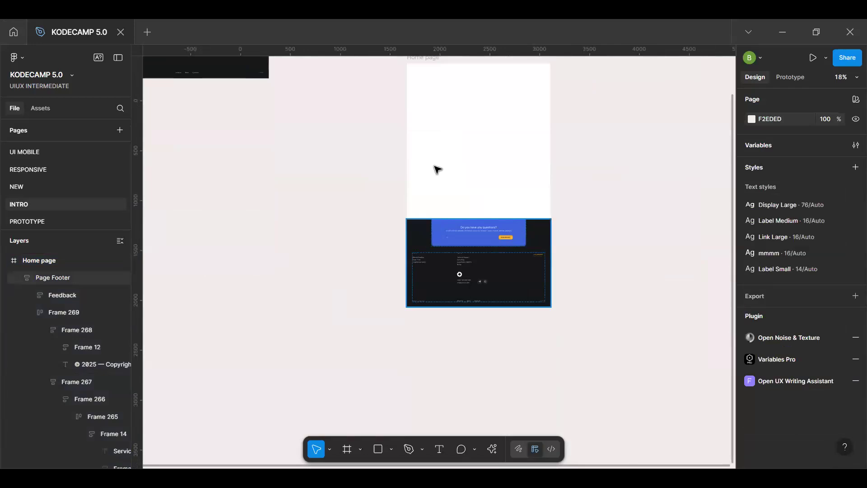
Step: Duplicate the Home page frame with its footer, placing the copy beside it at X 3150, Y -371
scroll(447, 204, up, 4)
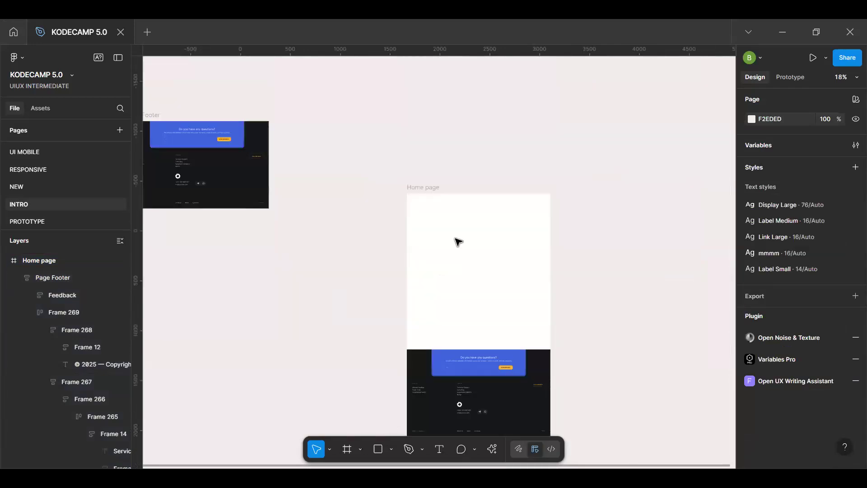
click(429, 188)
key(ctrl+d)
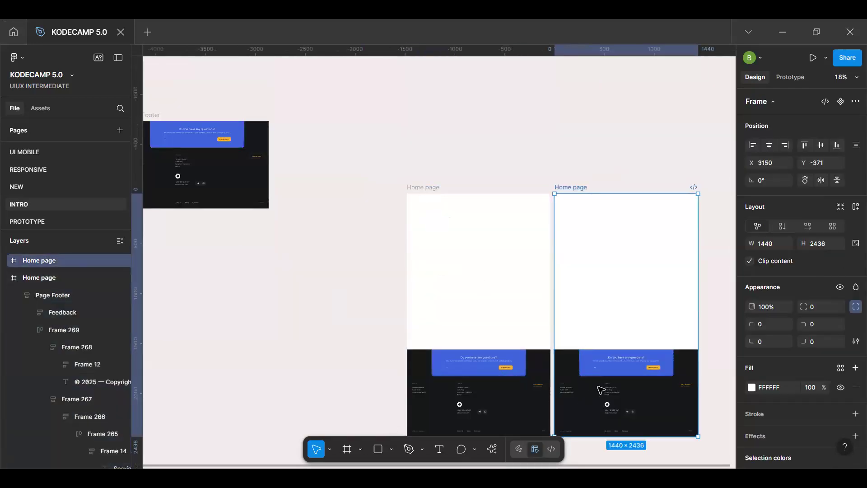
key(space)
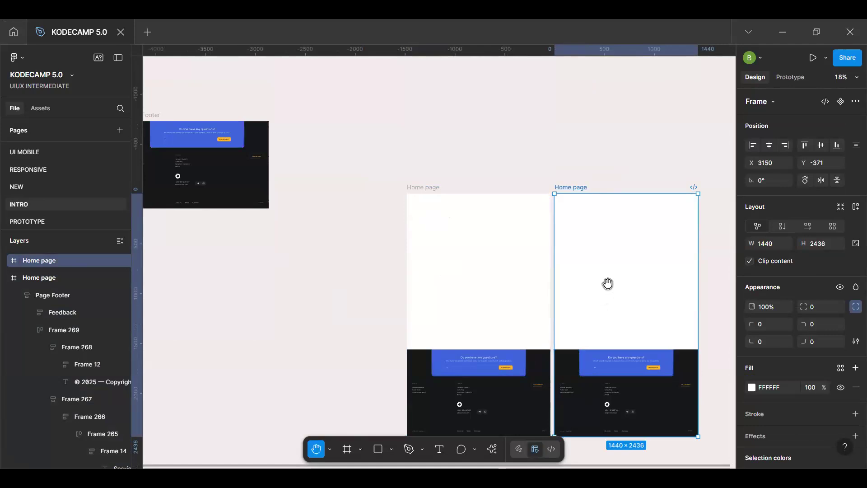
Step: Rename the duplicated Home page frame Technical Support, after the first link in the footer's Services column
scroll(406, 353, up, 10)
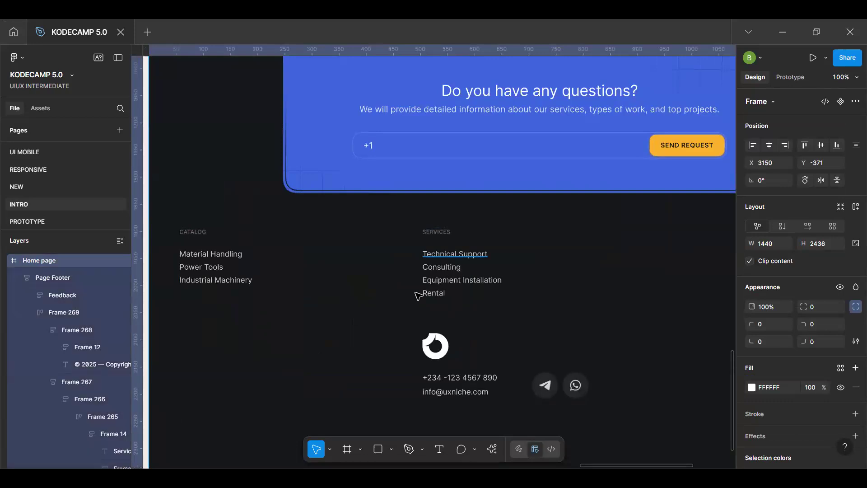
scroll(419, 294, down, 3)
click(374, 358)
scroll(364, 225, down, 3)
key(Escape)
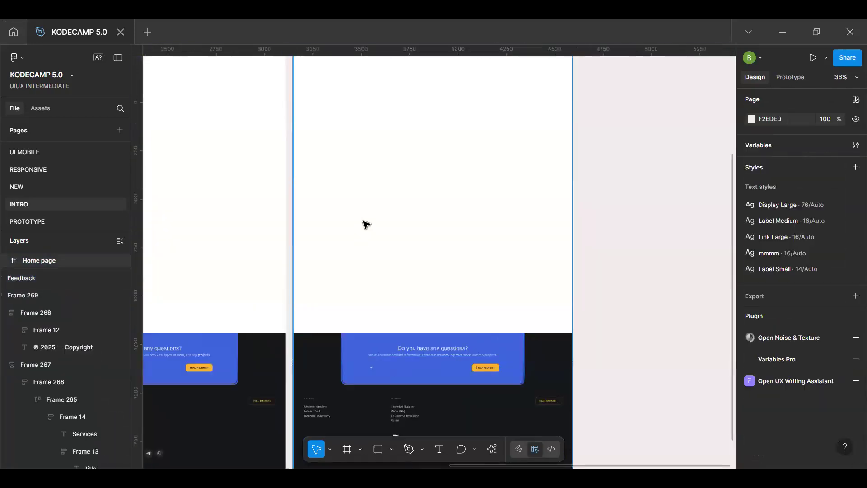
click(365, 224)
key(ctrl+r)
text(Technical Support)
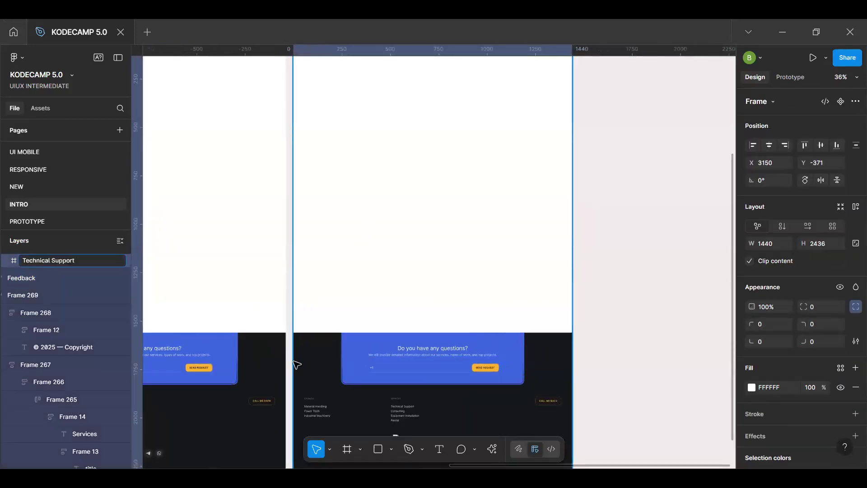
key(Return)
Step: Duplicate the Technical Support frame to X 4630, Y -371 and rename the copy Rental after the footer's Services link
key(ctrl+d)
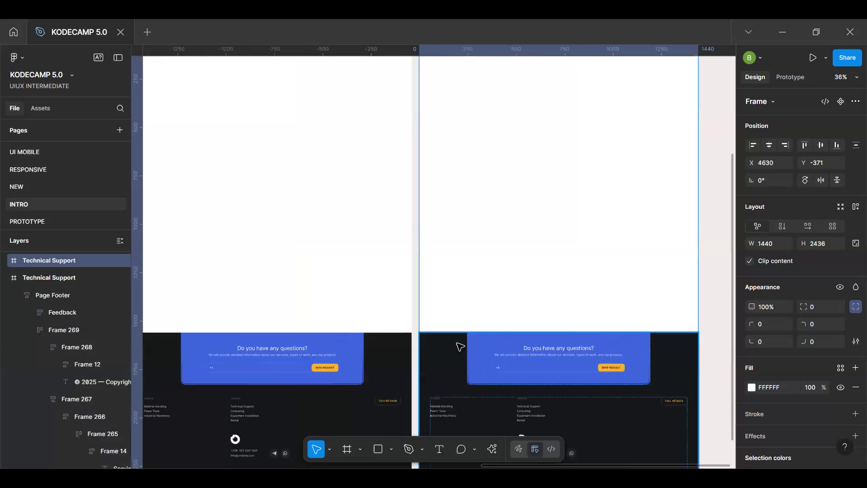
scroll(470, 375, down, 5)
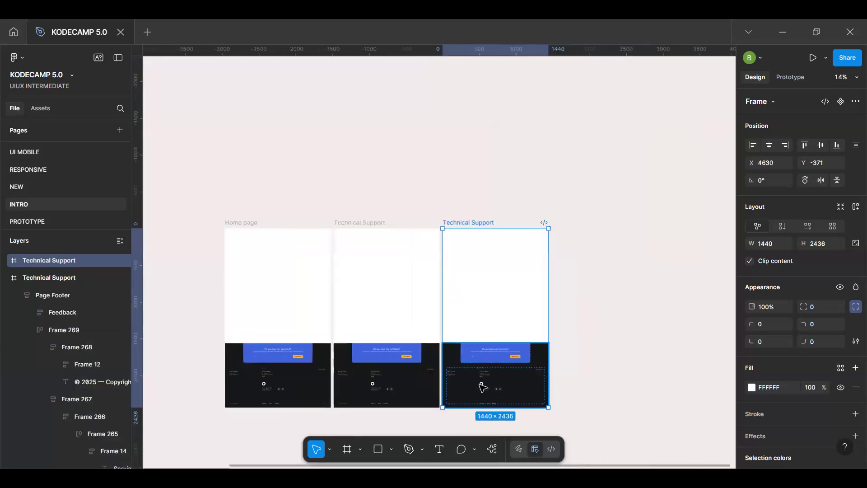
scroll(483, 386, up, 5)
scroll(483, 387, up, 10)
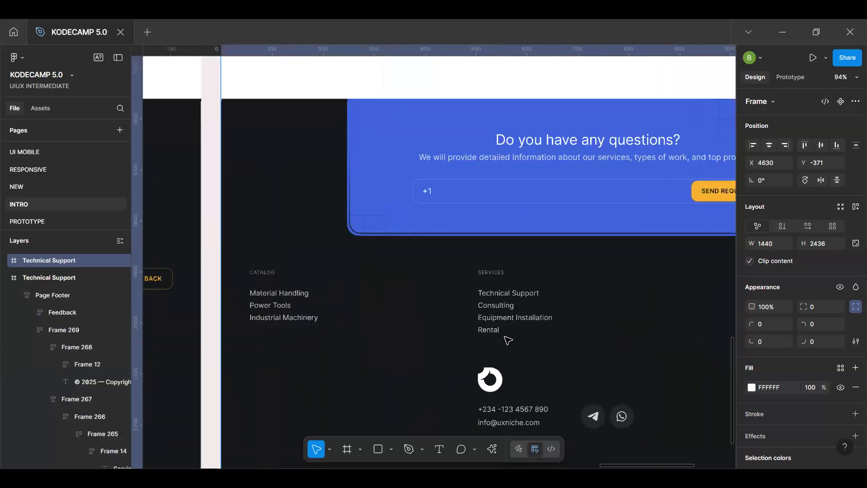
double_click(494, 331)
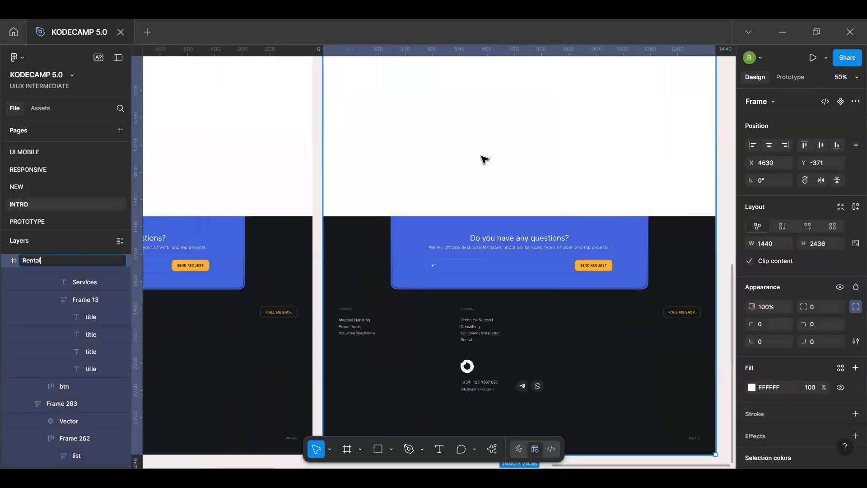
key(Return)
Step: Duplicate the Rental frame to X 6110, Y -371 and rename the copy Consulting after the footer's Services link
key(ctrl+d)
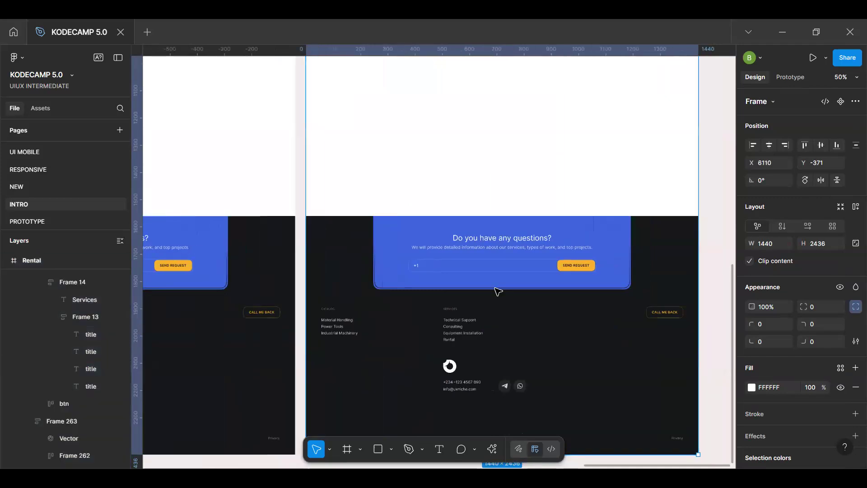
scroll(484, 321, left, 4)
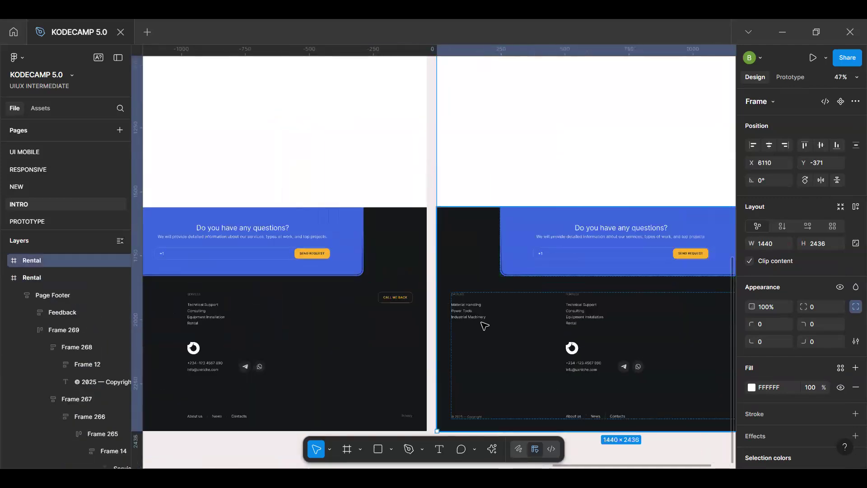
scroll(486, 325, up, 5)
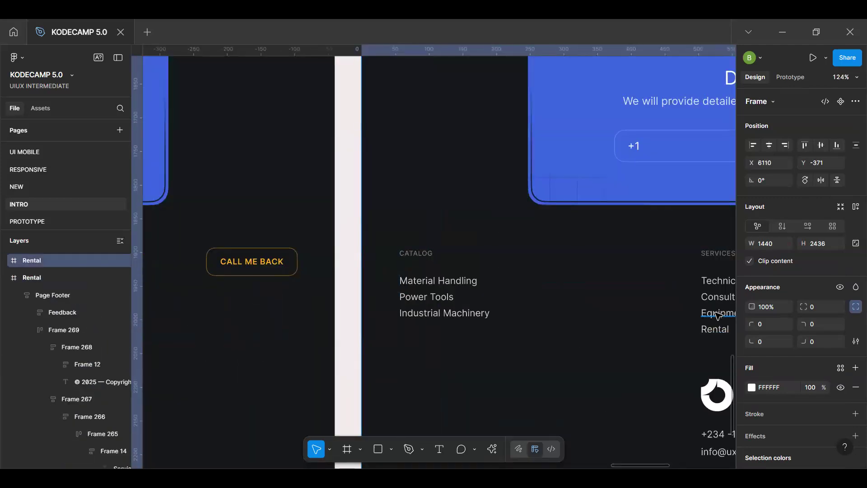
ctrl+click(716, 298)
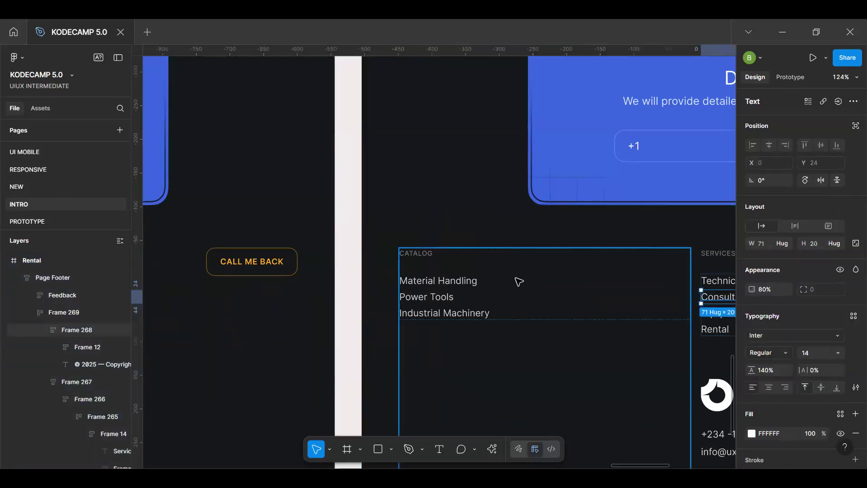
scroll(497, 253, down, 5)
scroll(548, 271, down, 10)
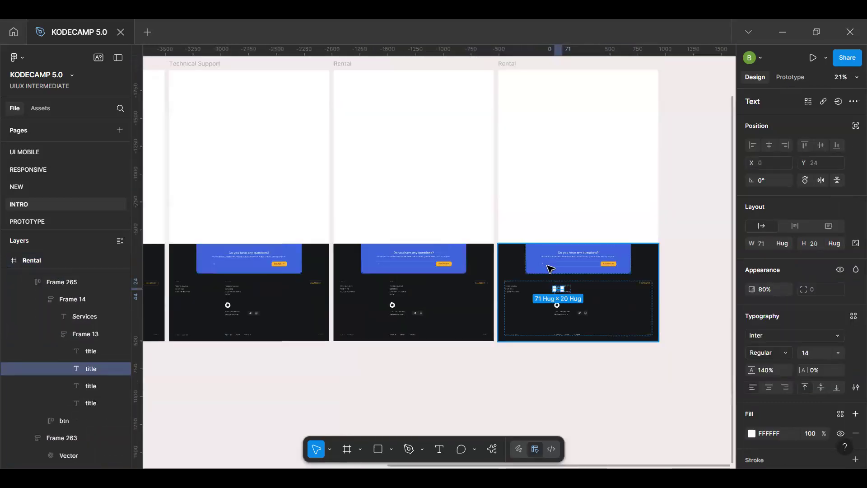
click(550, 272)
key(ctrl+r)
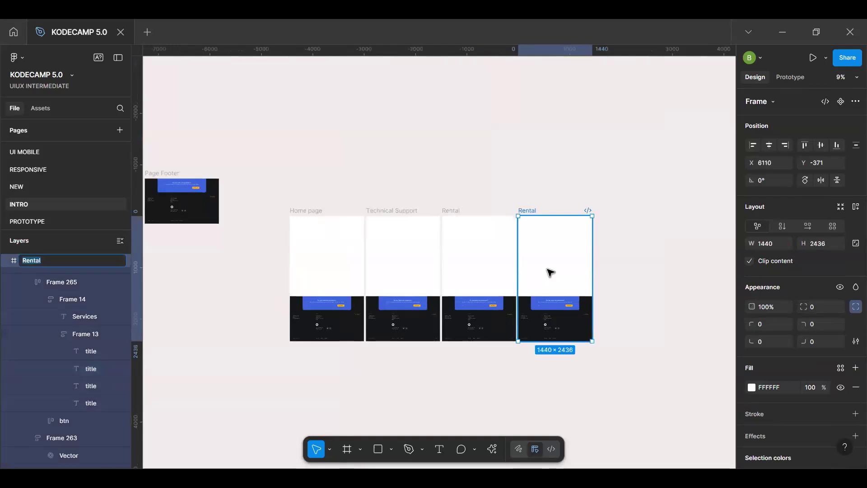
text(Consulting)
key(Return)
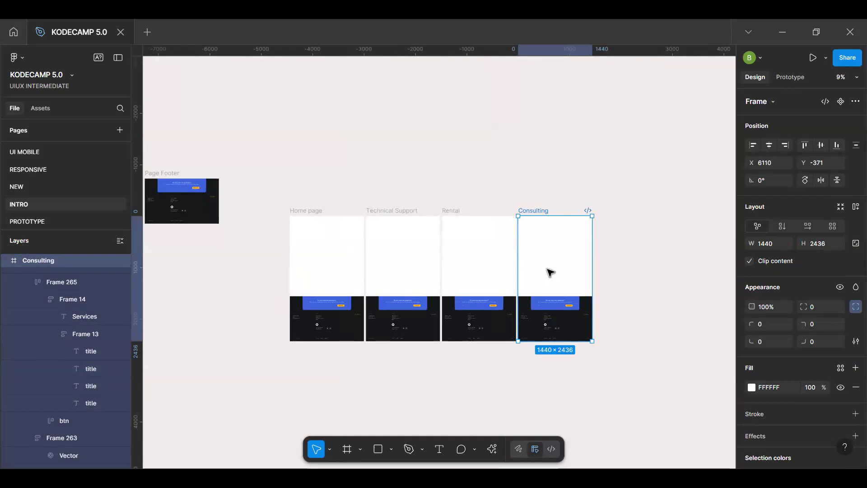
key(Escape)
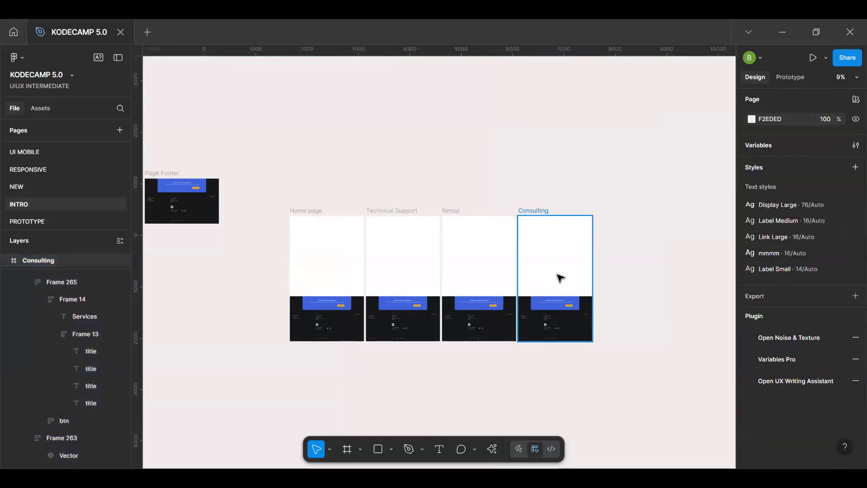
Step: Duplicate the Consulting frame to X 7590, Y -371 and rename the copy Equipment Installation
click(544, 212)
key(ctrl+d)
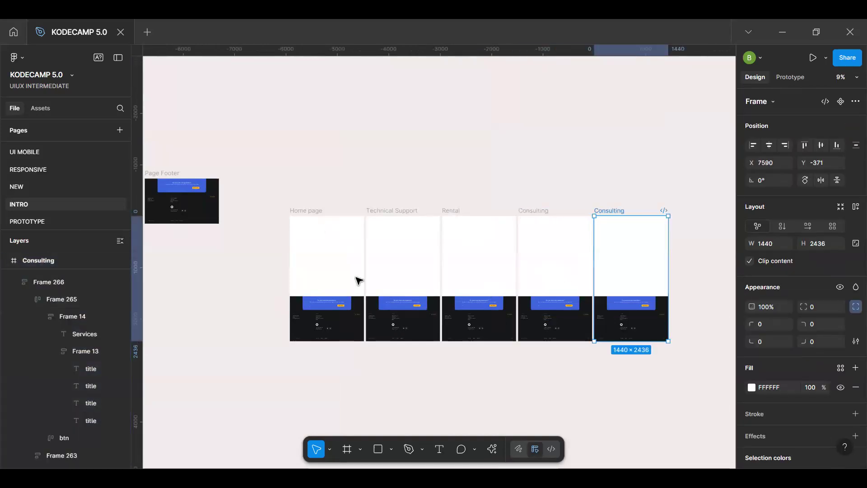
scroll(393, 332, up, 5)
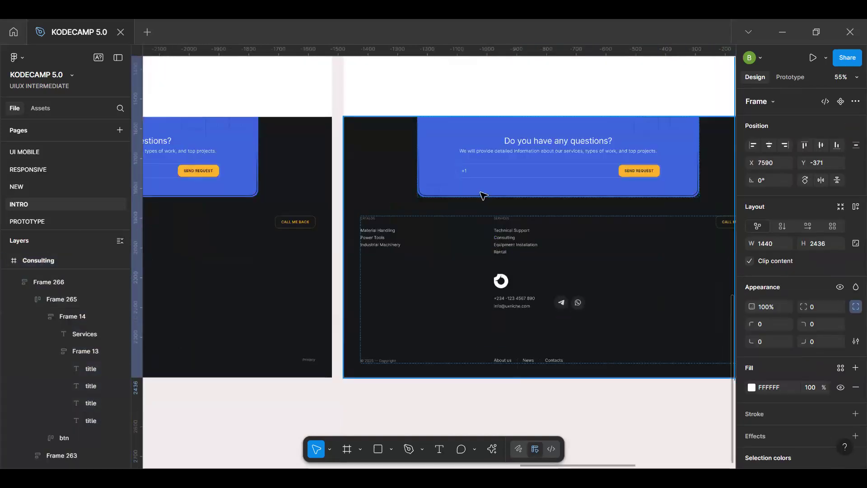
scroll(497, 217, up, 3)
click(504, 227)
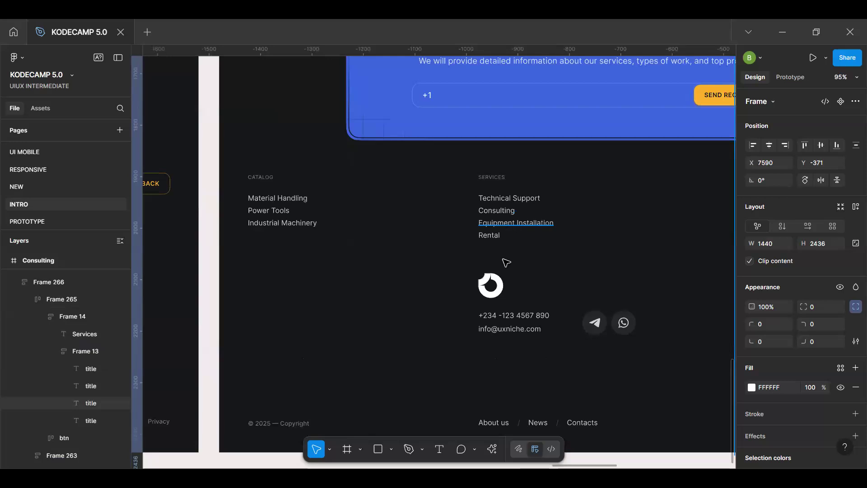
scroll(505, 267, down, 8)
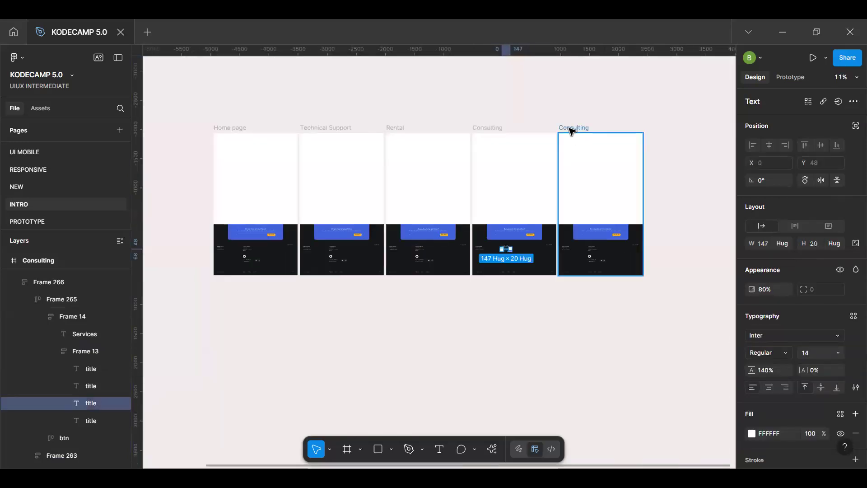
double_click(573, 131)
text(Equipment Installation)
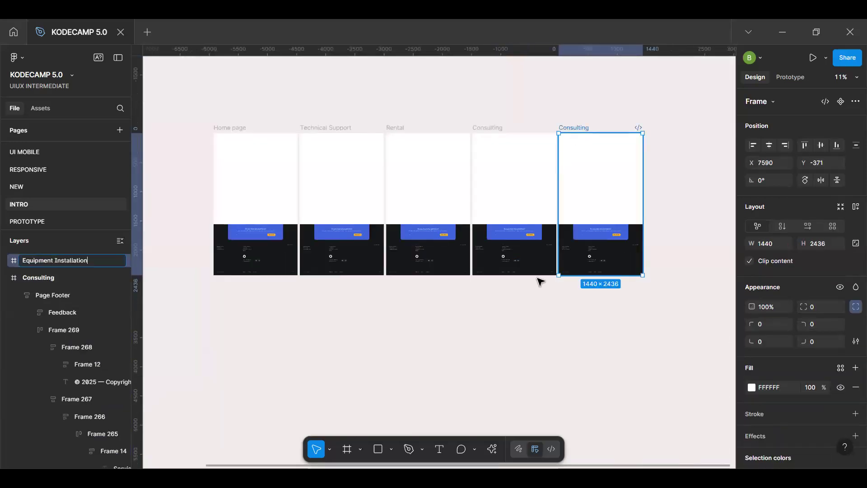
key(Return)
click(545, 328)
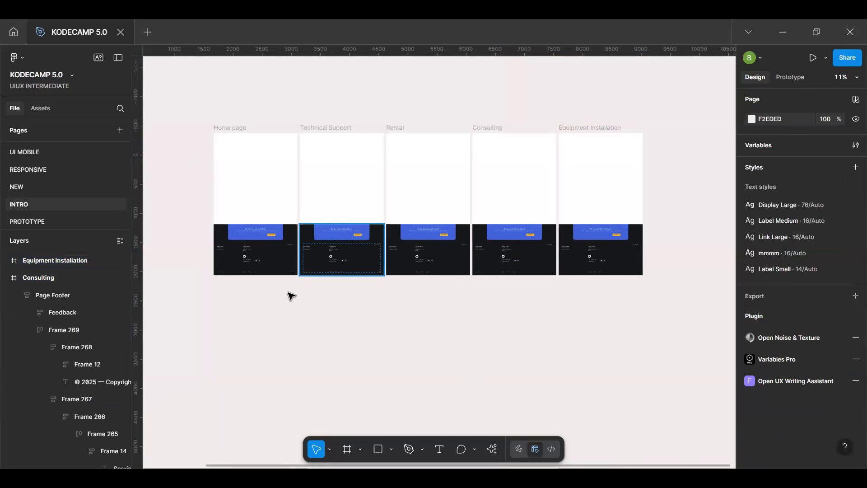
Step: Give the Rental link in the Home page footer an On click interaction that navigates to the Rental frame
scroll(248, 261, up, 2)
scroll(247, 260, up, 10)
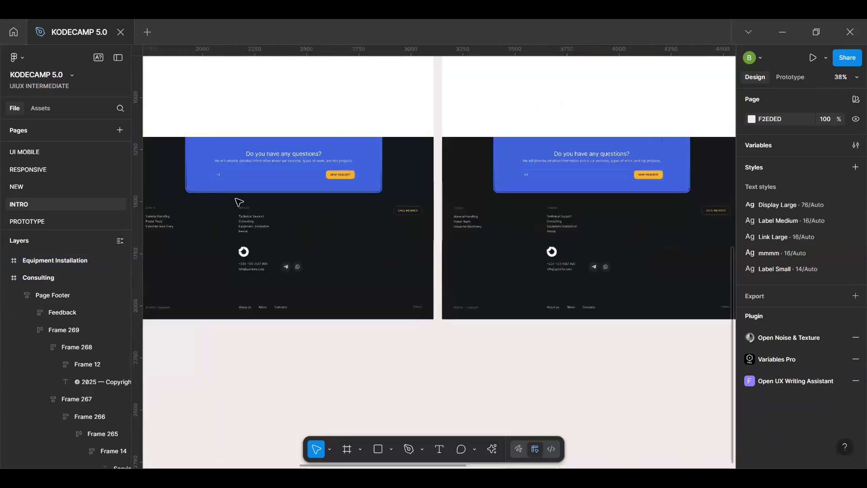
click(244, 194)
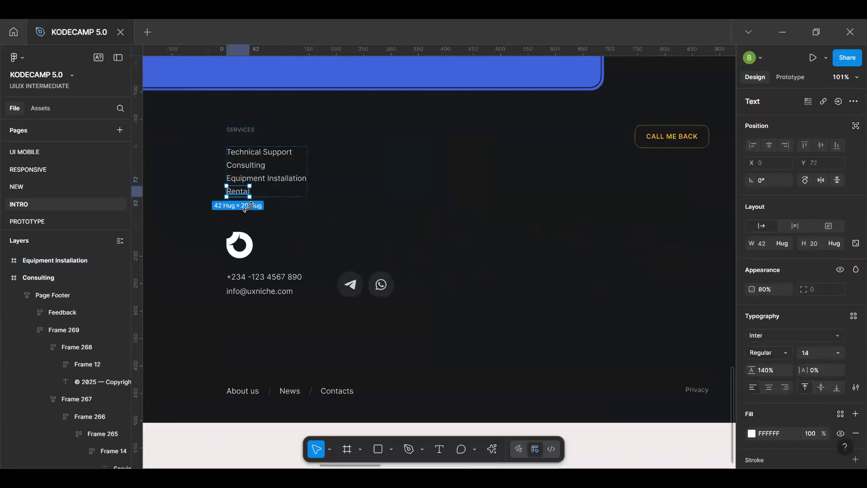
scroll(246, 207, down, 5)
key(shift+e)
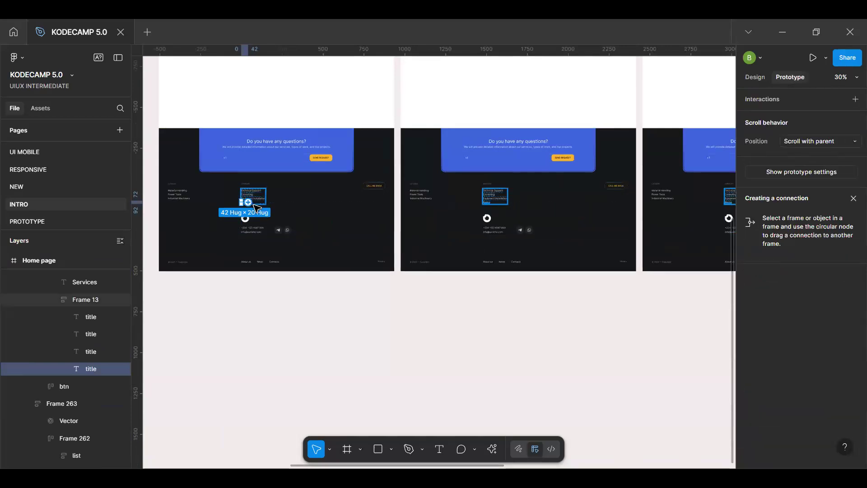
click(855, 99)
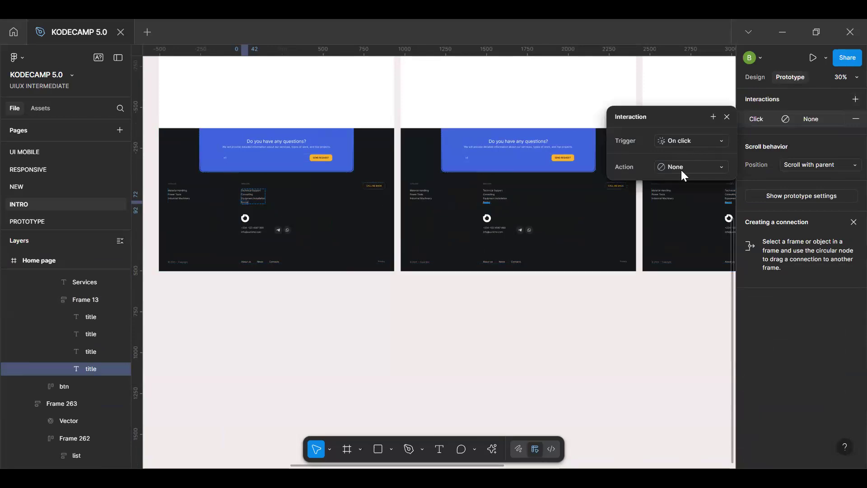
click(690, 140)
click(694, 141)
click(691, 167)
click(699, 210)
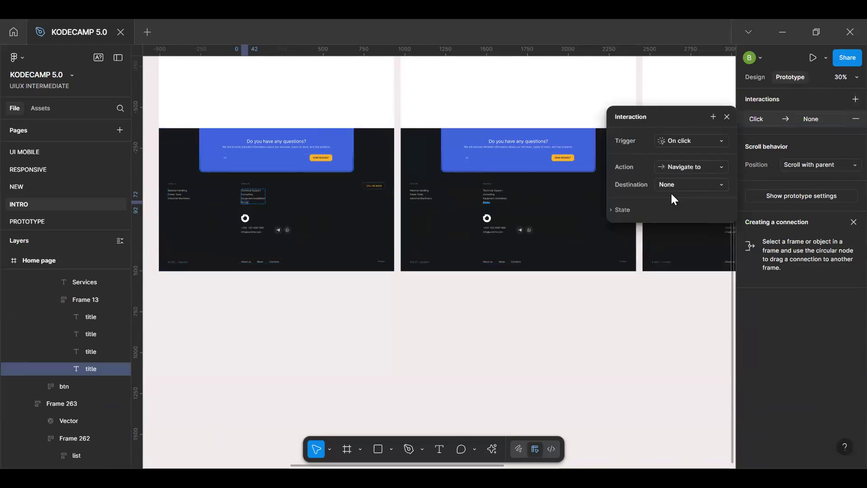
click(673, 193)
key(Return)
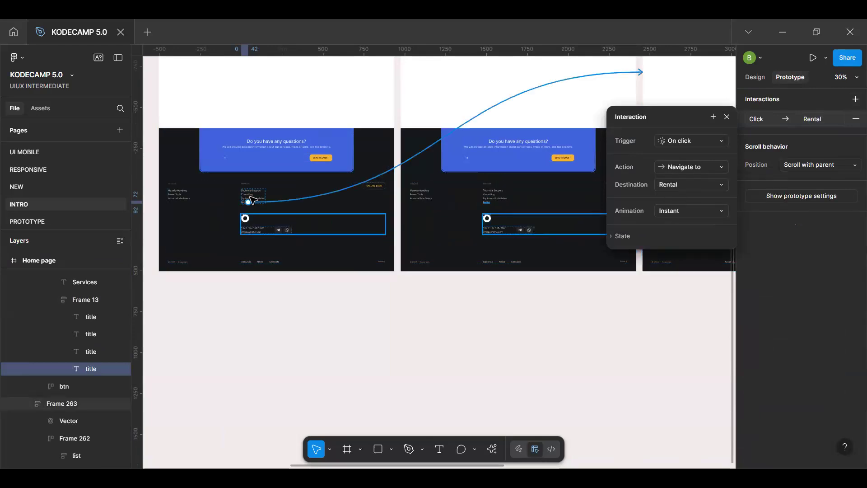
Step: Make the Home page footer's Equipment Installation link navigate to the Equipment Installation frame on click
scroll(253, 200, up, 5)
click(265, 207)
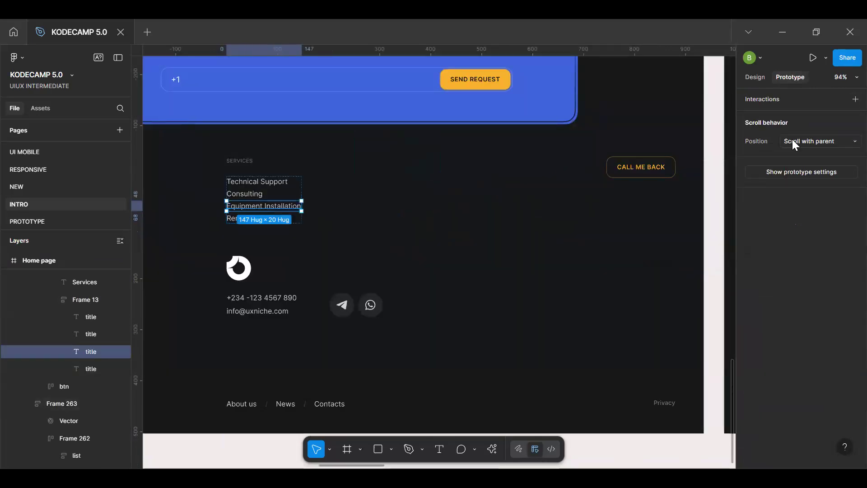
click(856, 99)
click(689, 167)
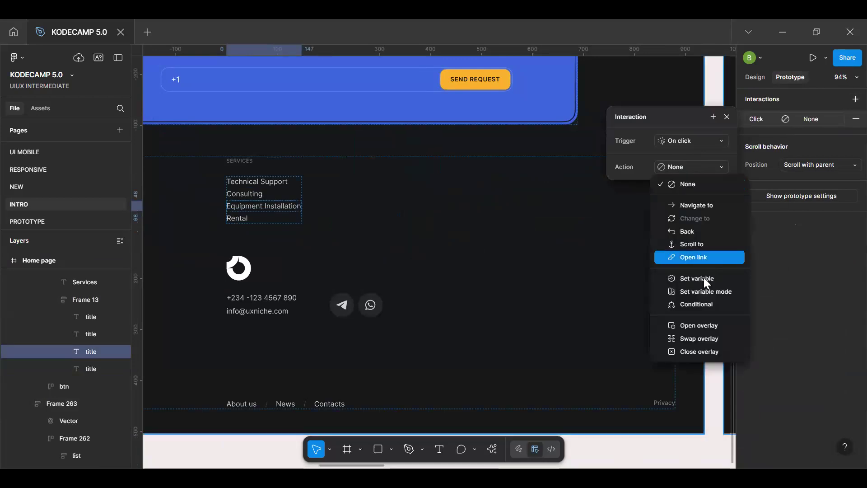
click(696, 205)
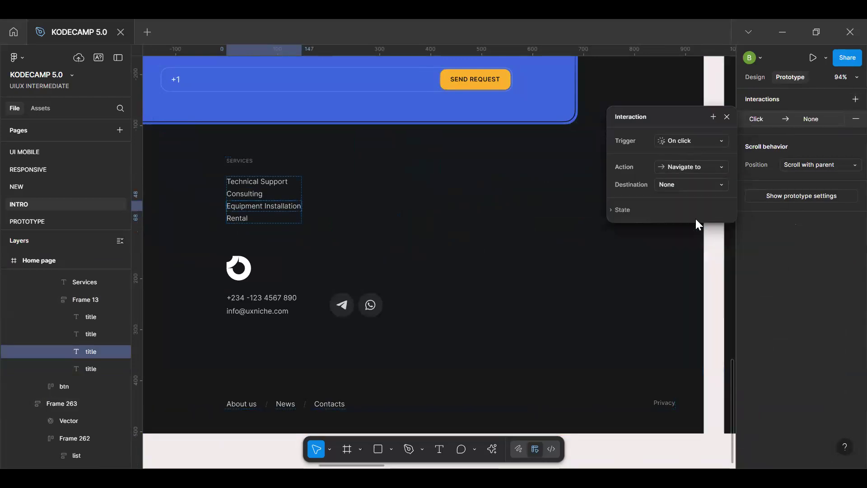
click(677, 183)
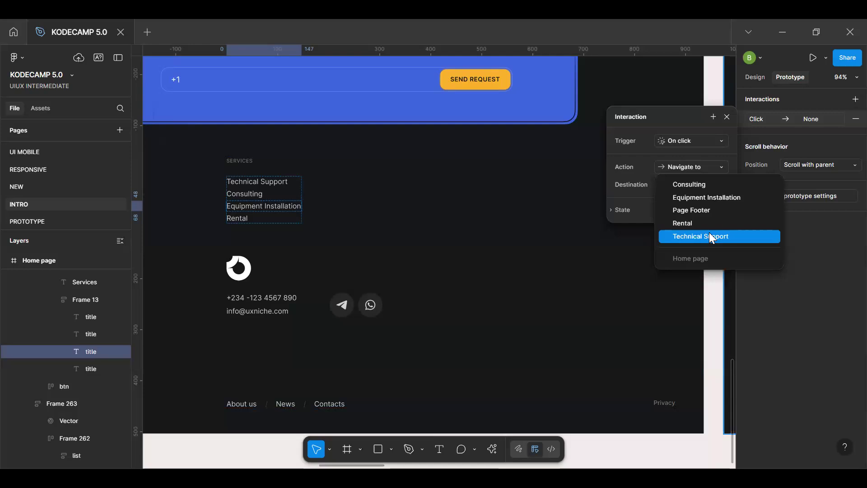
click(707, 199)
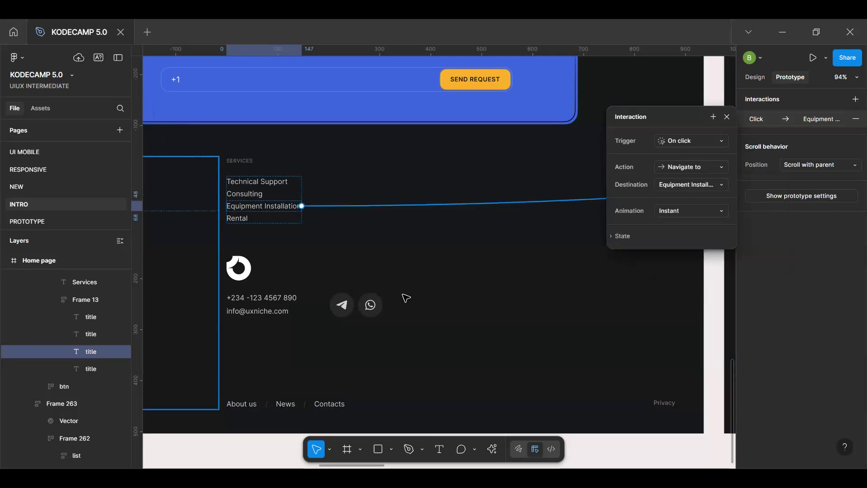
Step: Preview Flow 1 from the Home page in the inline preview window and close the preview
key(shift+1)
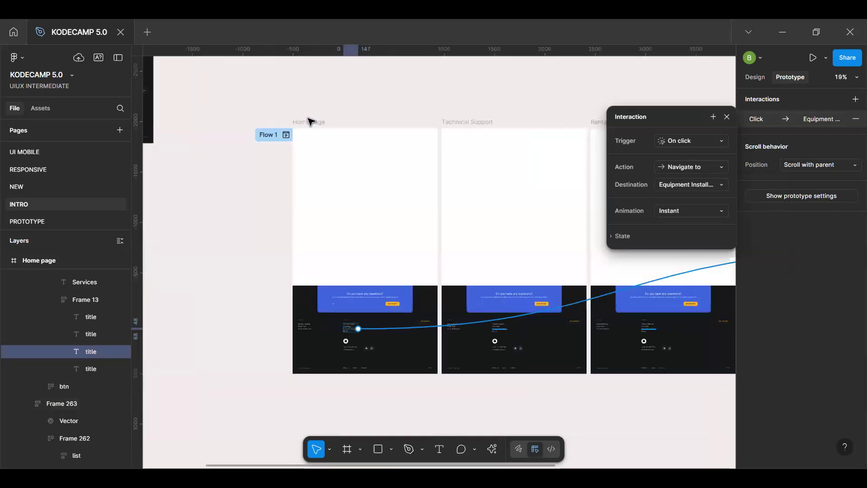
click(284, 139)
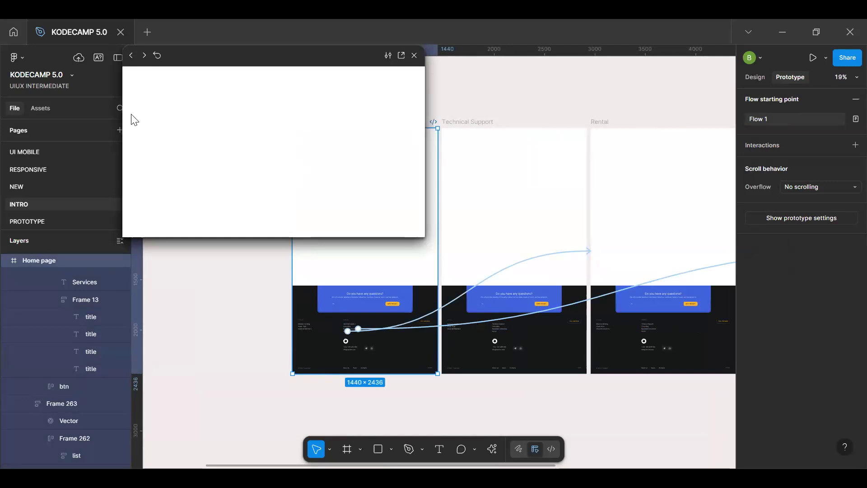
click(571, 107)
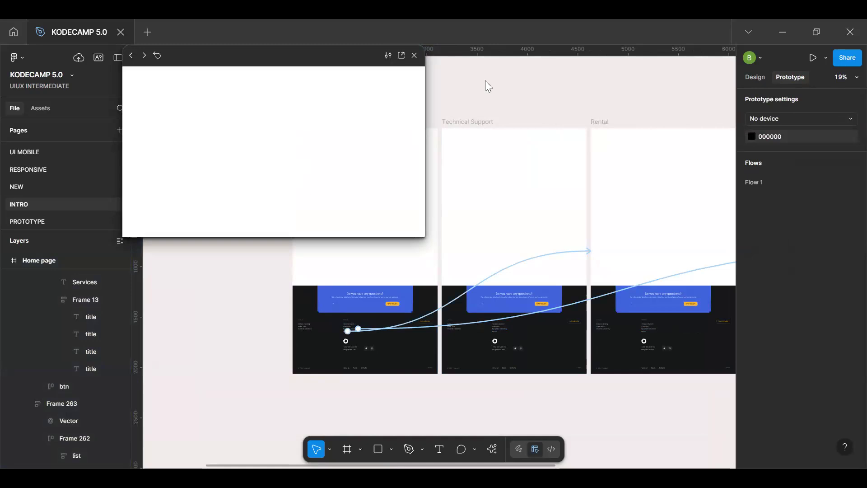
drag(144, 55, 40, 123)
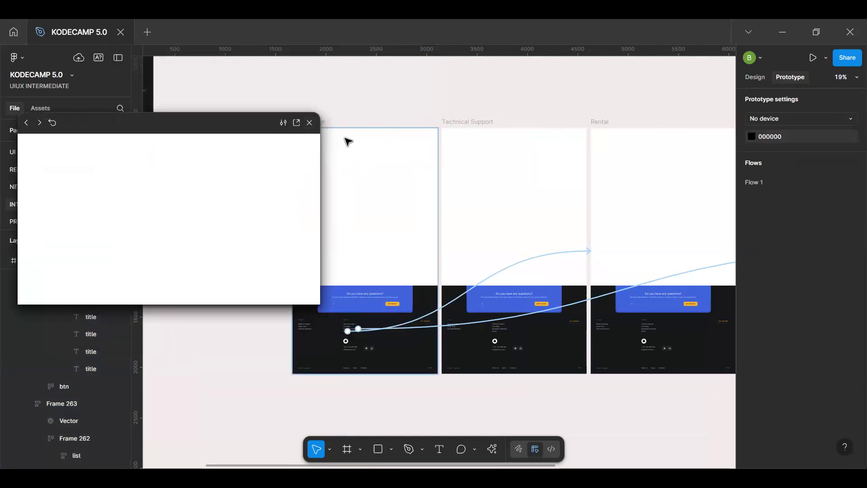
click(309, 122)
click(309, 122)
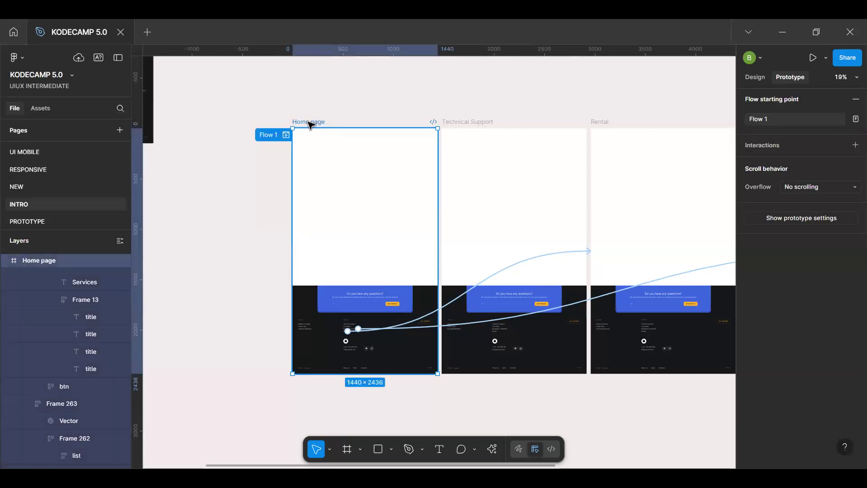
Step: Present the Home page prototype and test the Rental link in the footer's Services column
key(ctrl+alt+Return)
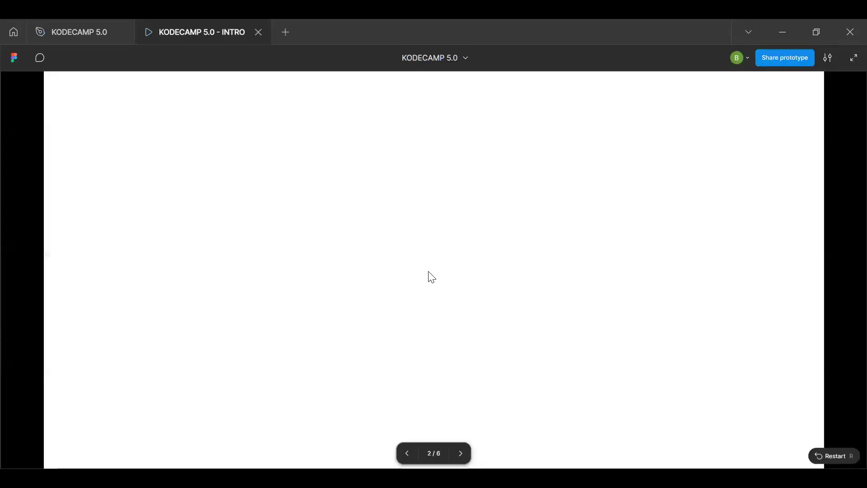
scroll(357, 323, up, 4)
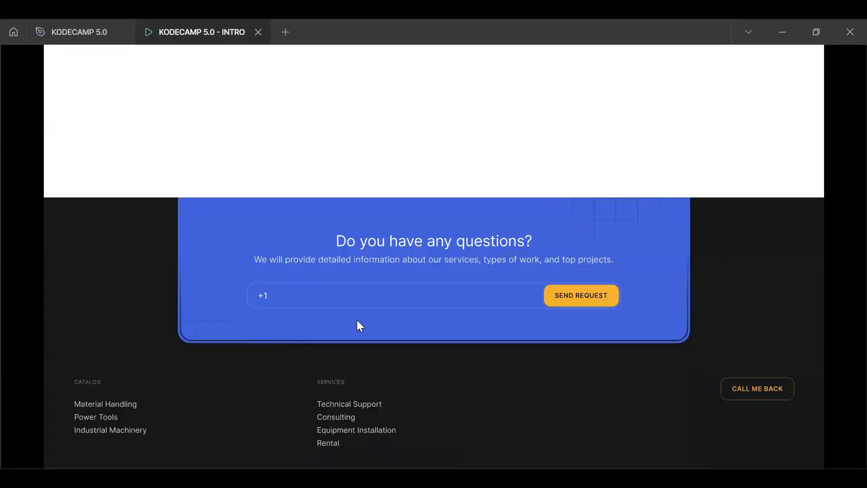
scroll(357, 320, down, 3)
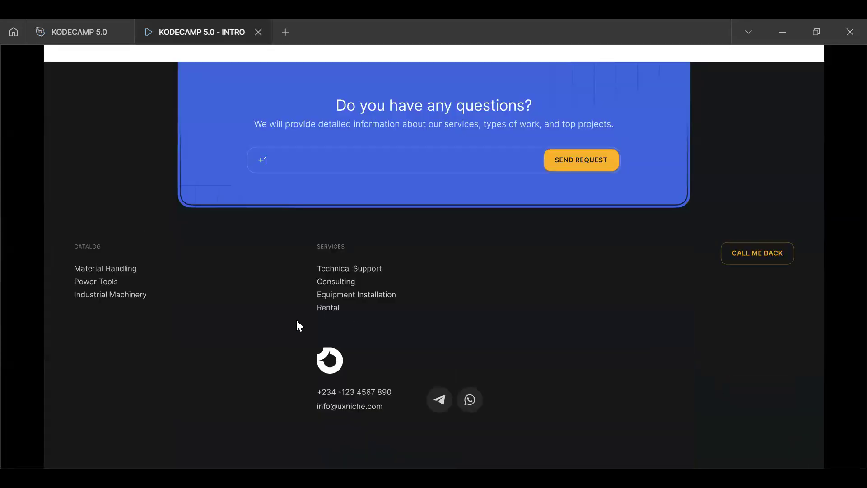
click(328, 308)
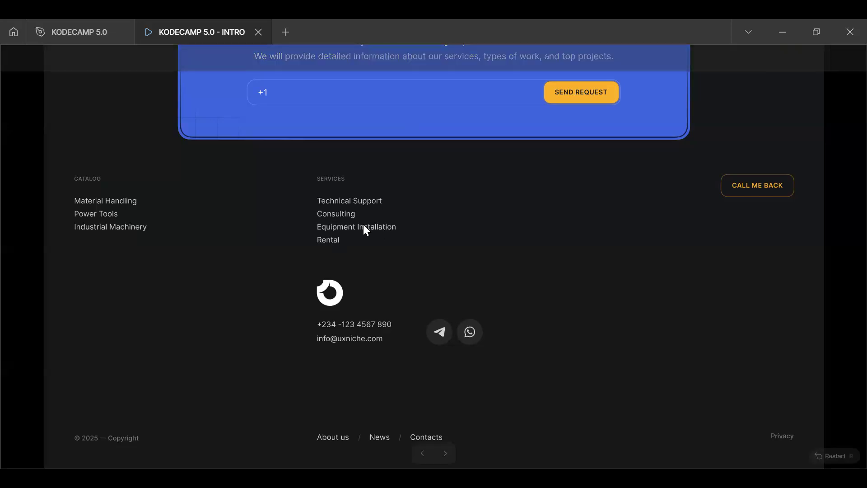
scroll(334, 326, up, 2)
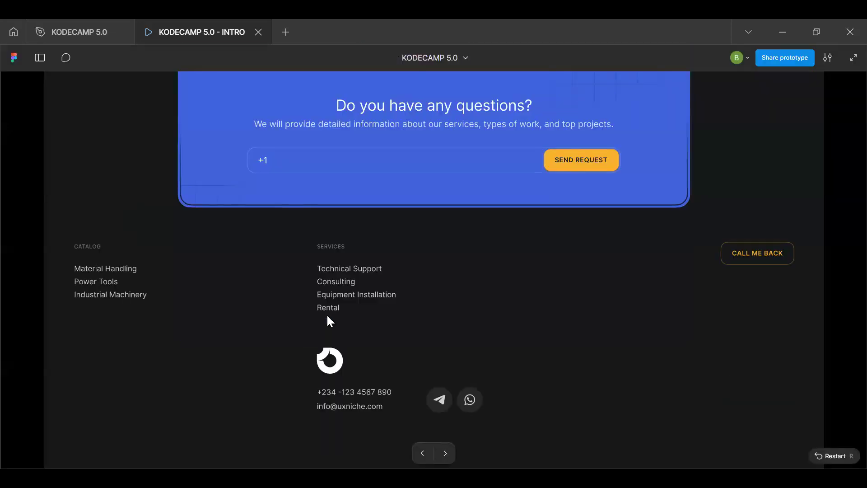
Step: Return to the design file and examine the footers and prototype connections across the Home and service page frames
click(100, 37)
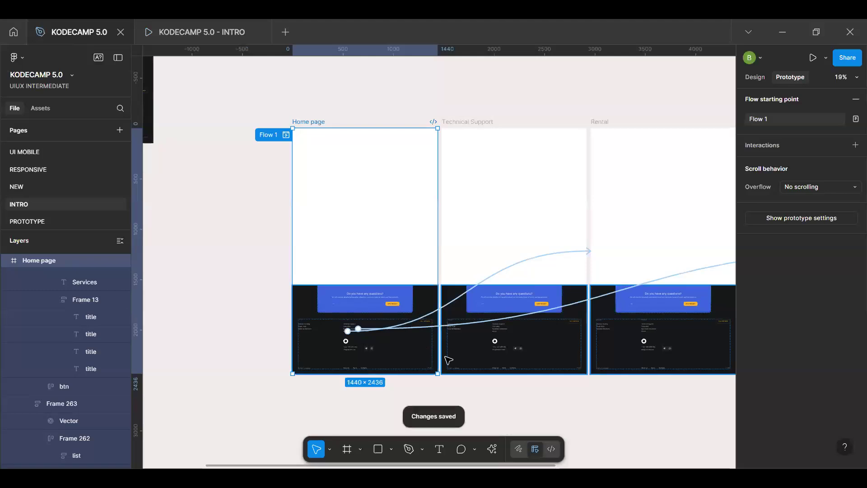
ctrl+scroll(361, 354, up, 2)
scroll(587, 357, down, 2)
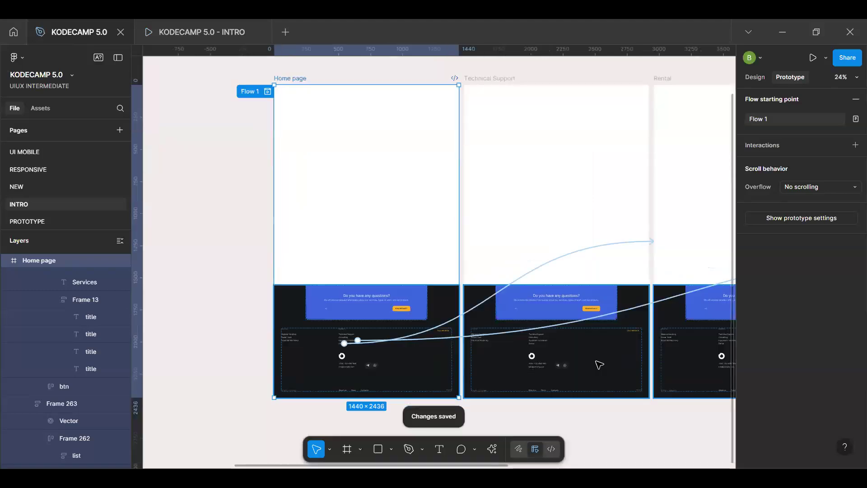
click(513, 396)
ctrl+scroll(519, 353, up, 4)
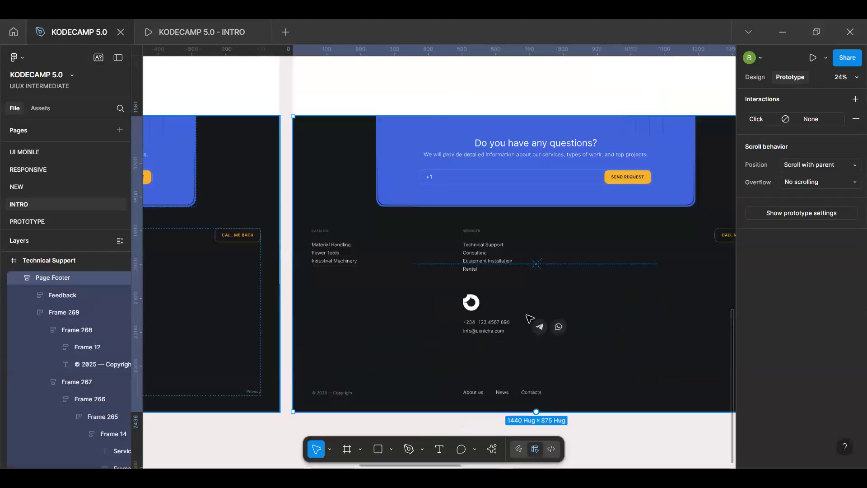
ctrl+scroll(523, 327, down, 5)
ctrl+scroll(529, 316, down, 2)
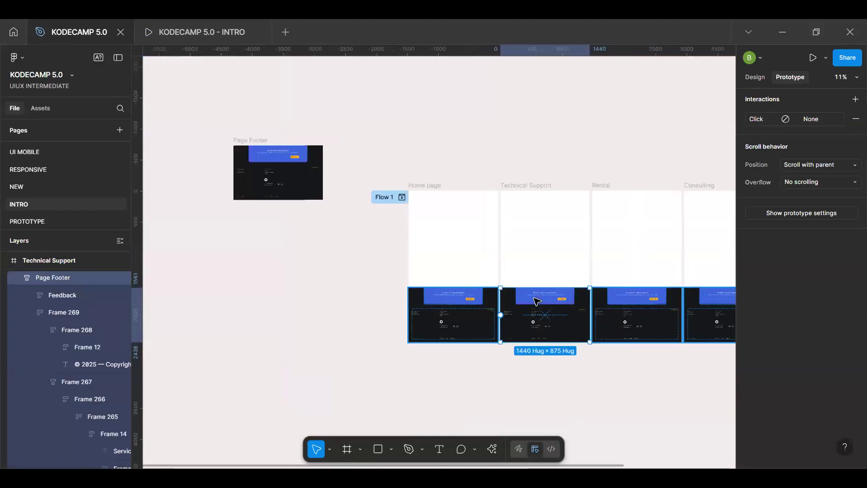
ctrl+scroll(538, 402, up, 8)
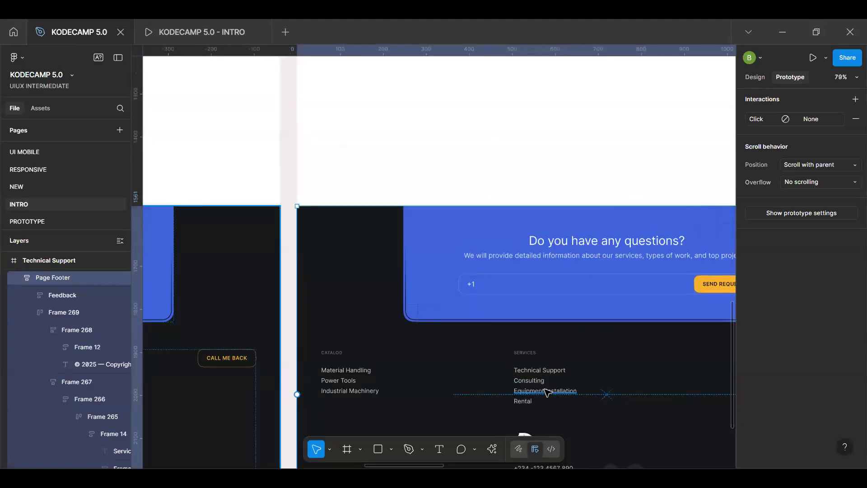
ctrl+scroll(513, 333, down, 10)
click(614, 288)
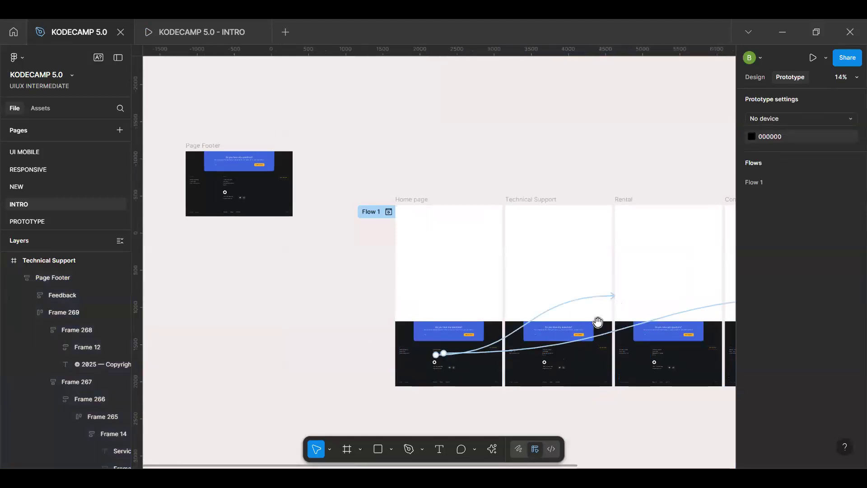
key(h)
drag(614, 399, 362, 186)
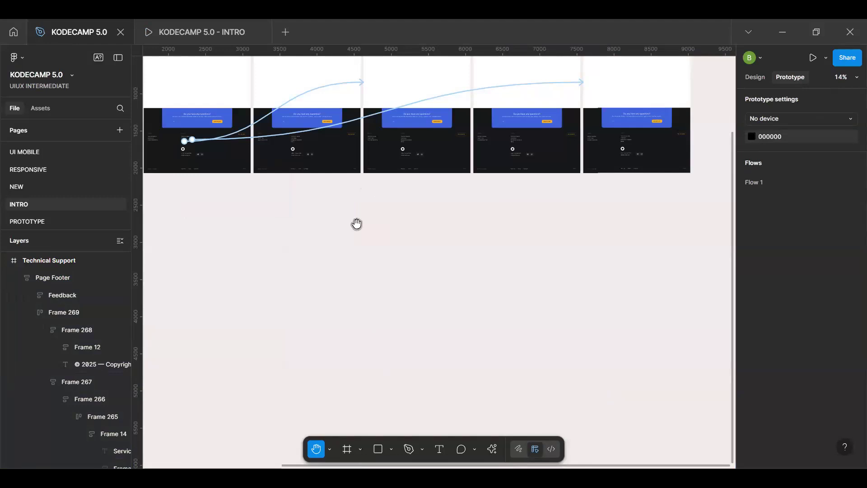
scroll(347, 233, down, 5)
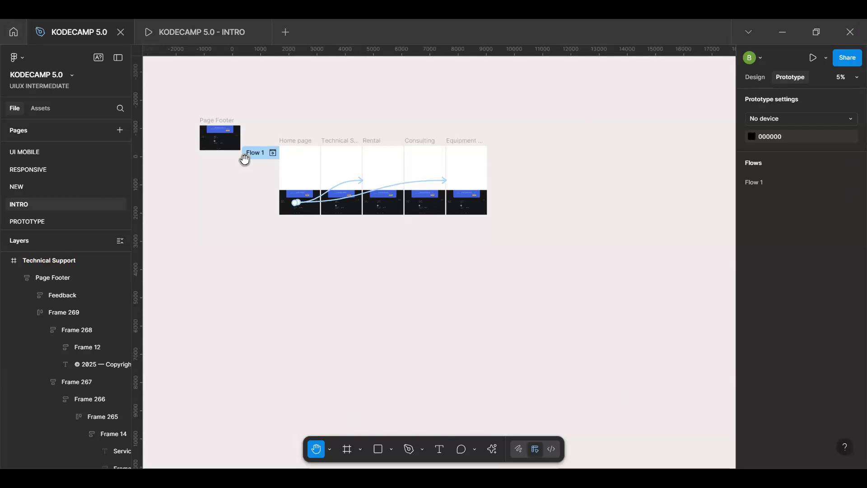
scroll(285, 189, left, 3)
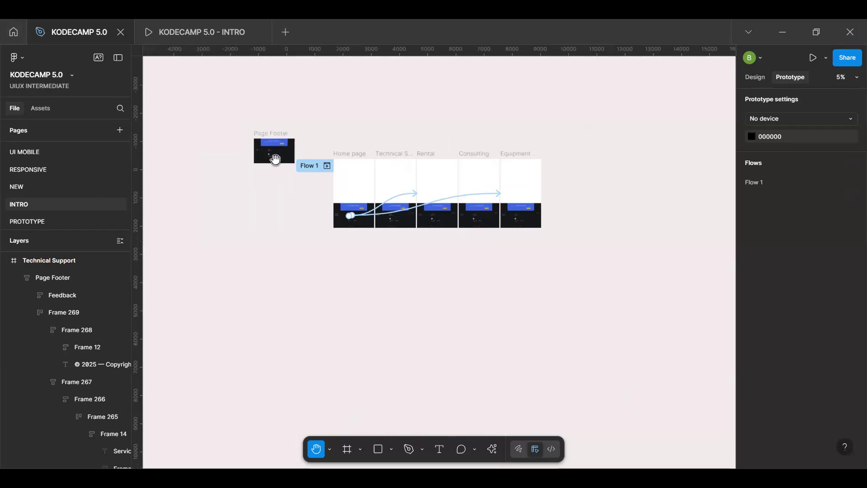
Step: Convert the standalone Page Footer frame into a main component
key(v)
scroll(330, 218, up, 5)
click(331, 226)
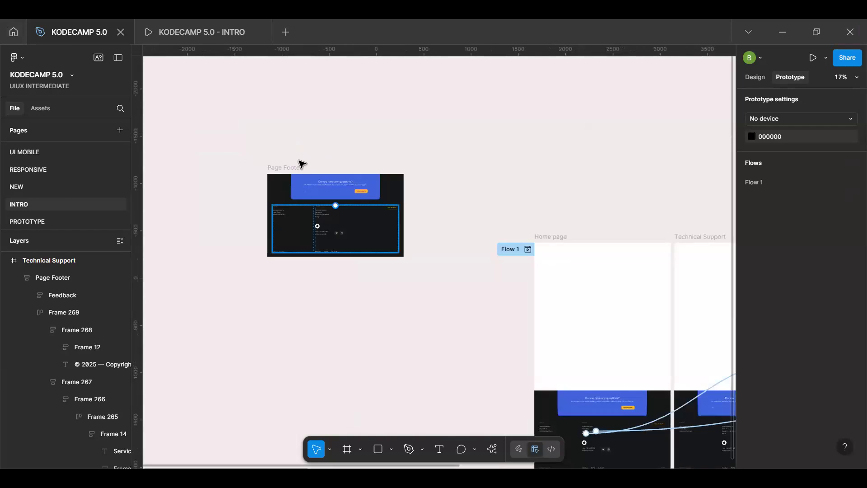
click(287, 167)
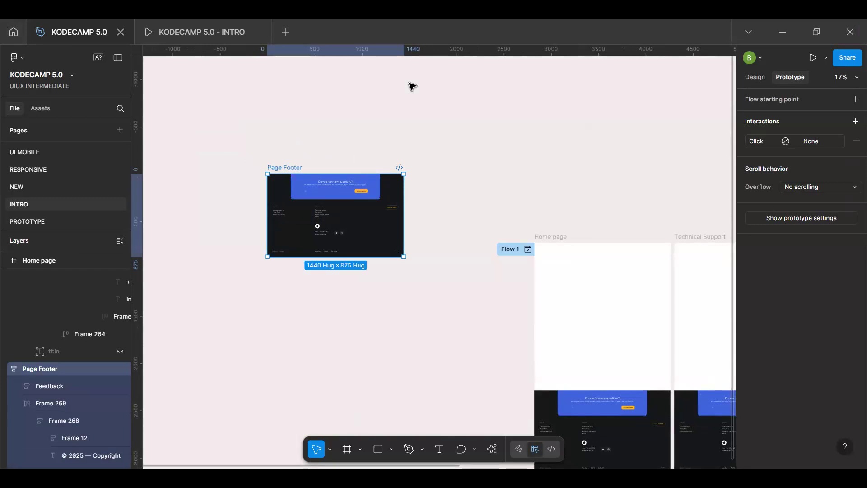
key(ctrl+alt+k)
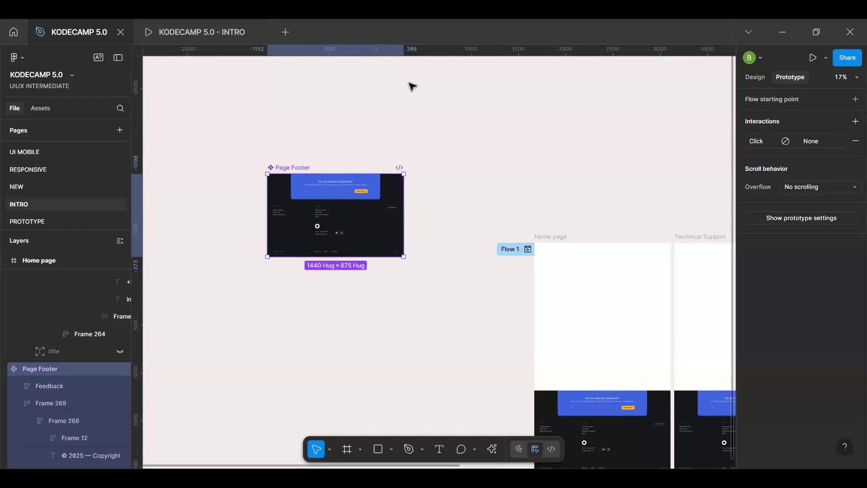
right_click(354, 213)
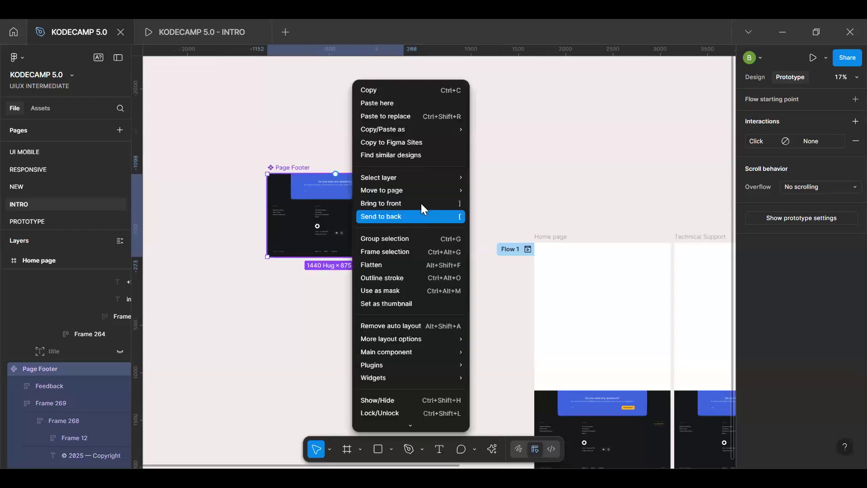
click(292, 175)
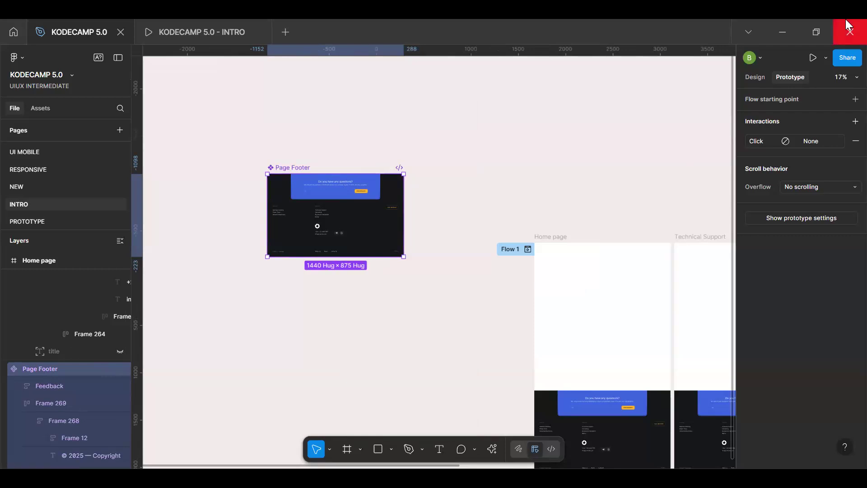
Step: Try to replace the Page Footer frames in all five pages with the clipboard content, and undo the replacement
scroll(369, 246, down, 3)
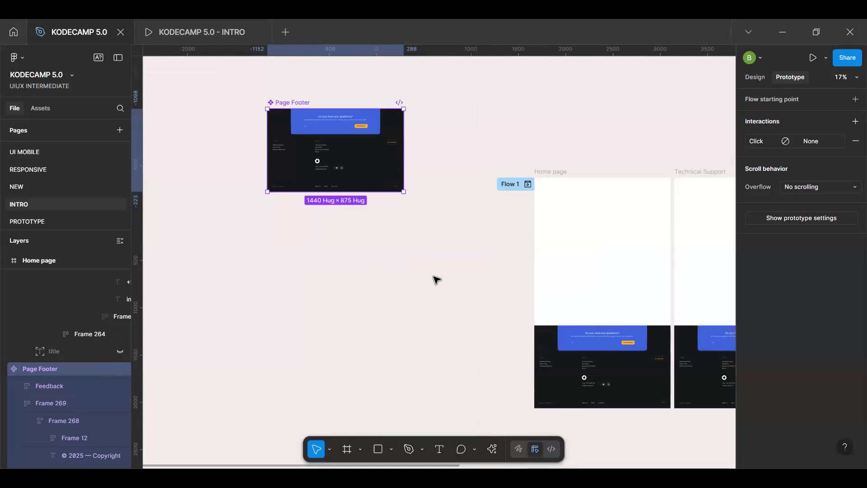
click(370, 277)
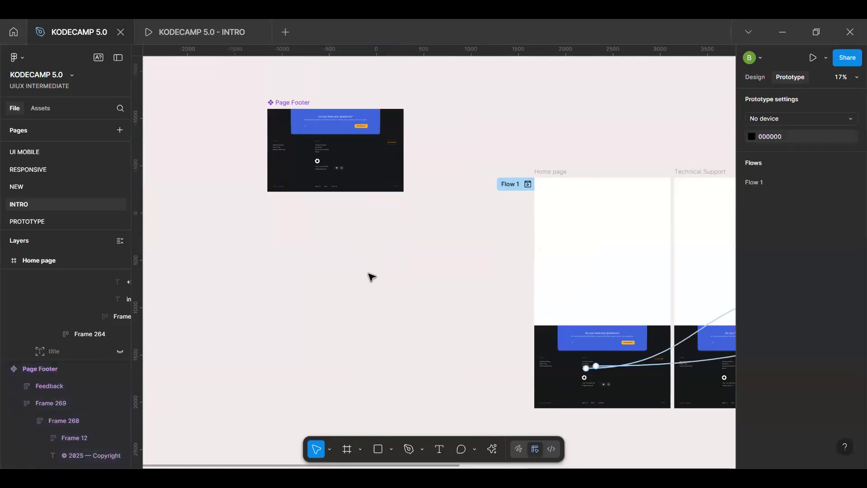
scroll(440, 311, down, 3)
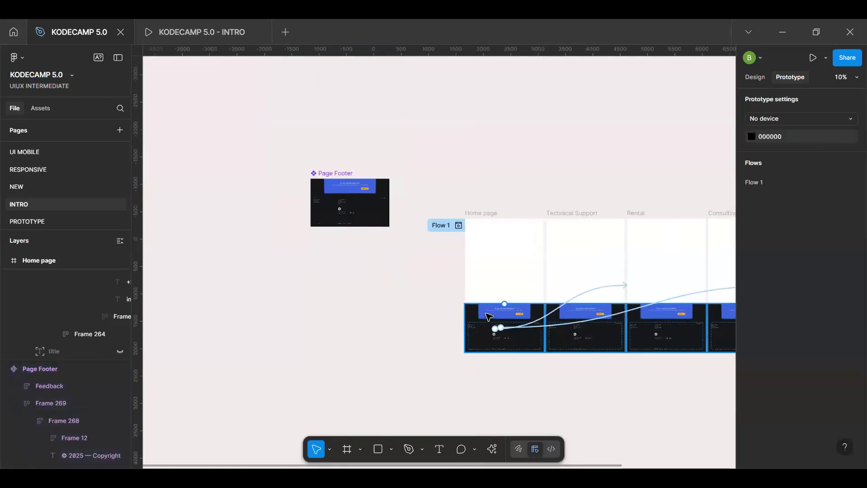
click(489, 316)
key(alt+8)
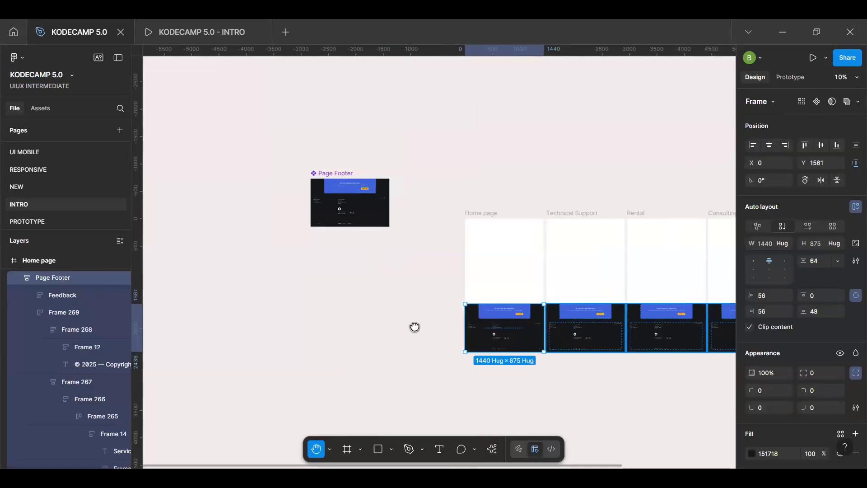
scroll(364, 314, right, 5)
scroll(397, 308, right, 2)
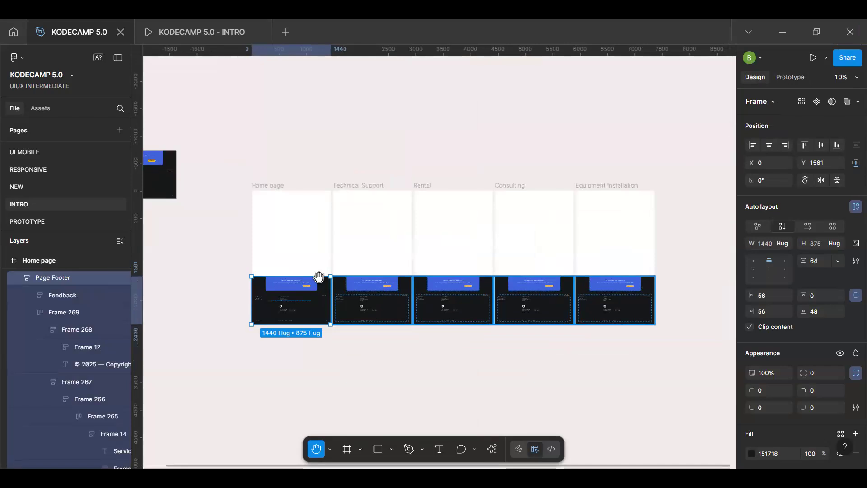
key(ctrl+alt+a)
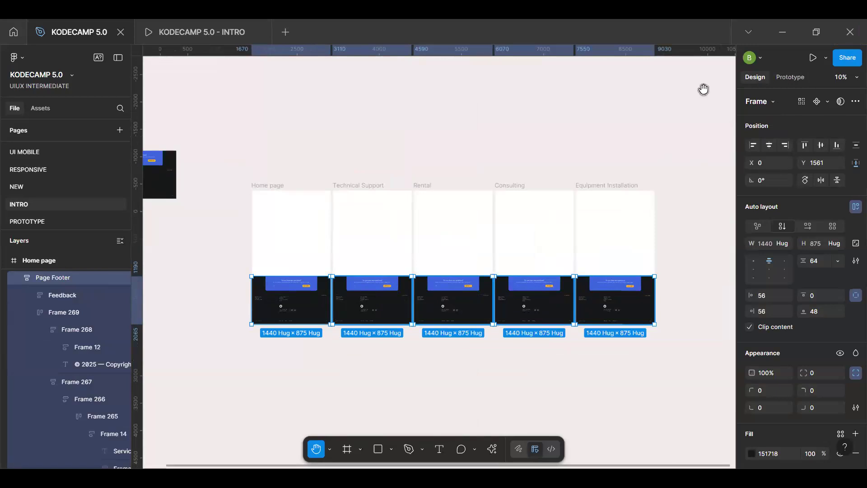
click(801, 102)
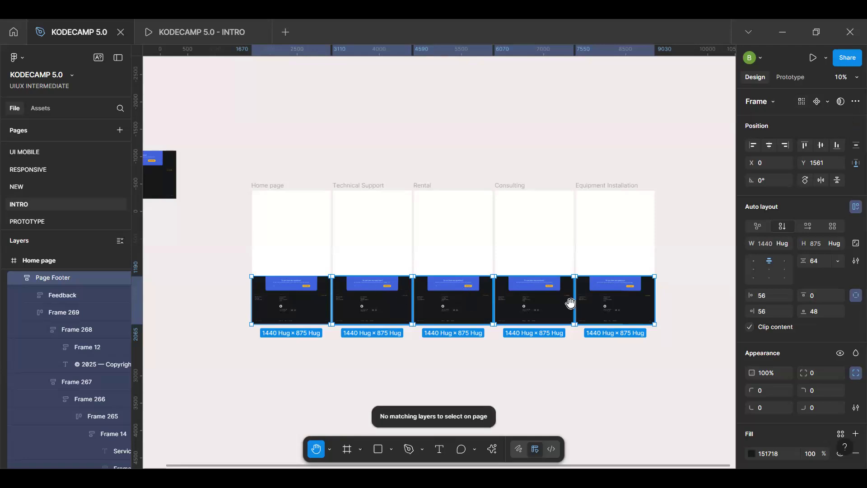
key(v)
right_click(482, 303)
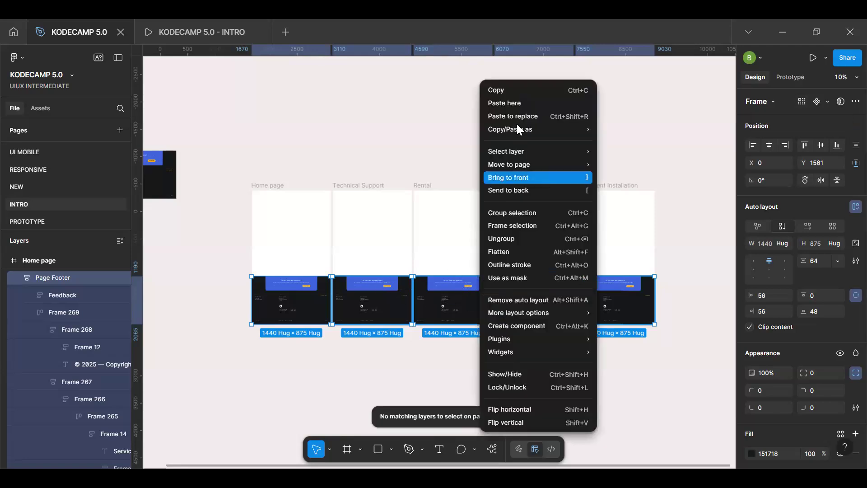
click(515, 117)
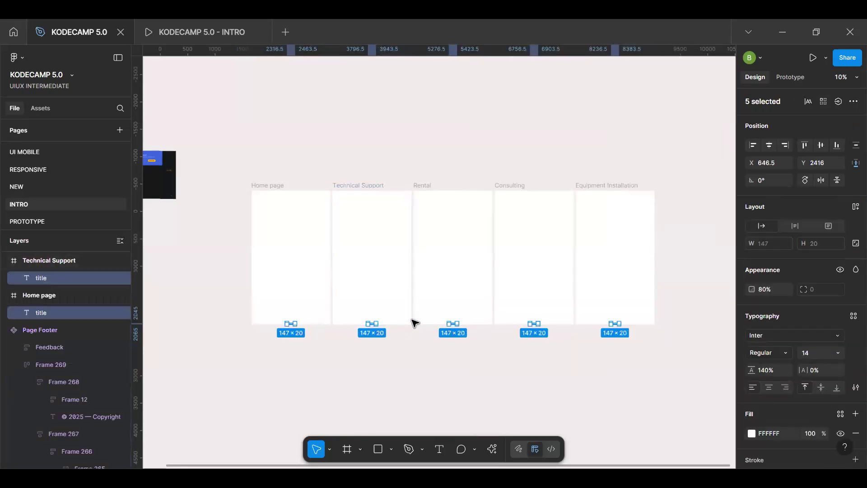
key(ctrl+z)
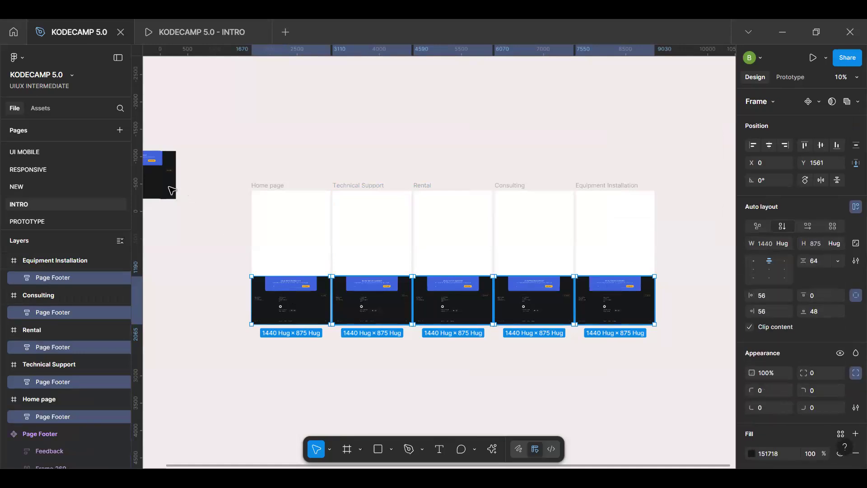
Step: Copy the Page Footer main component and try to paste it over the matching footers in all five page frames
click(170, 188)
right_click(167, 185)
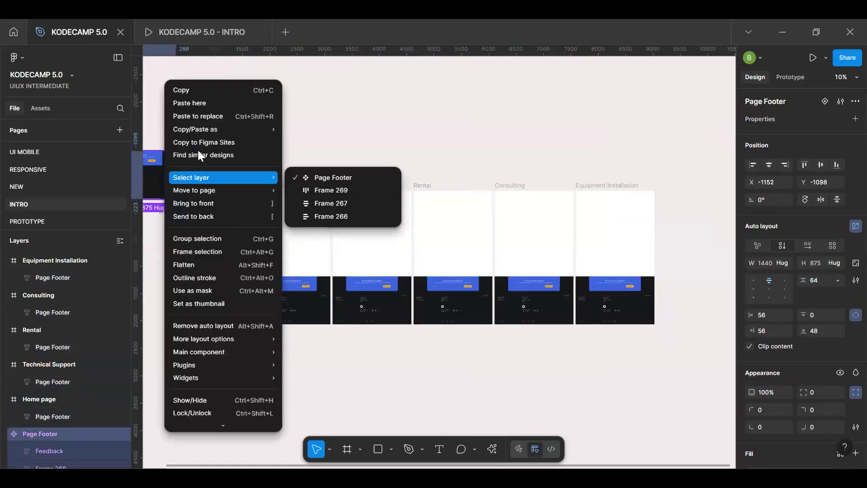
click(215, 93)
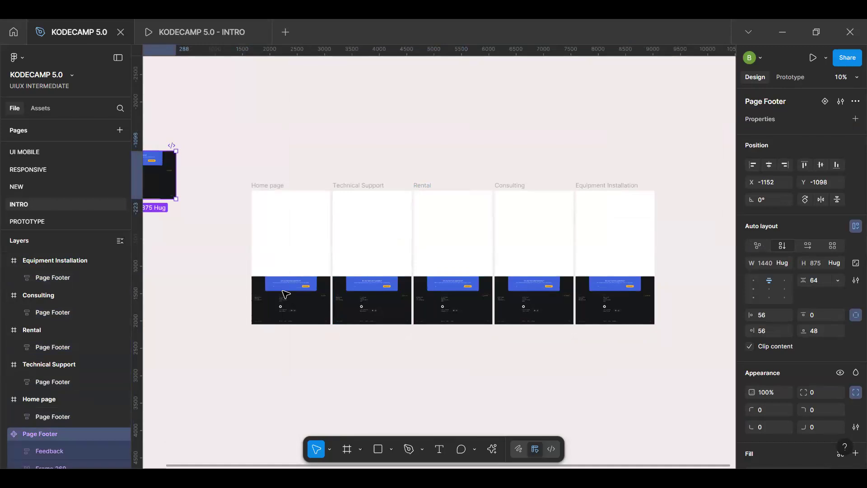
click(286, 294)
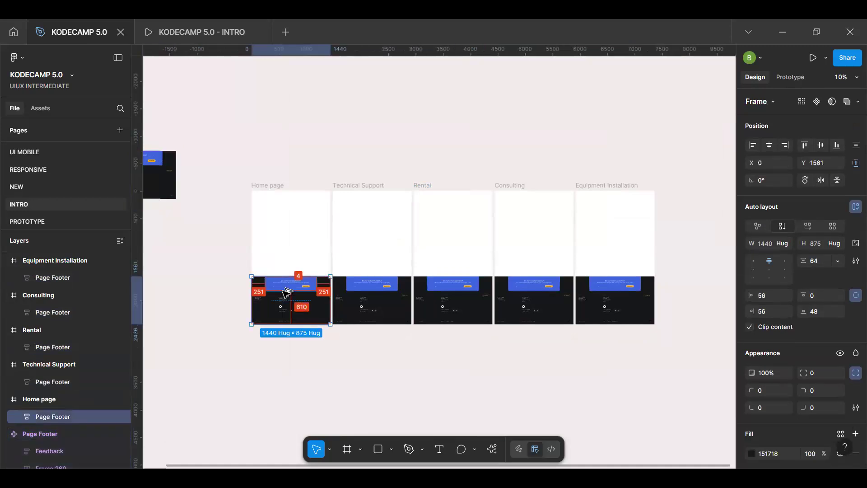
key(ctrl+alt+a)
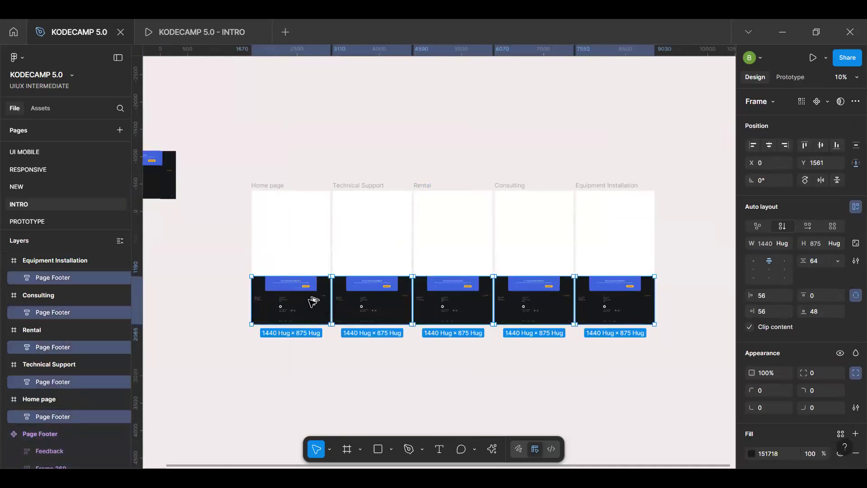
key(ctrl+shift+r)
Step: Replace the matching footers in all five page frames with instances of the Page Footer main component
click(172, 188)
click(174, 163)
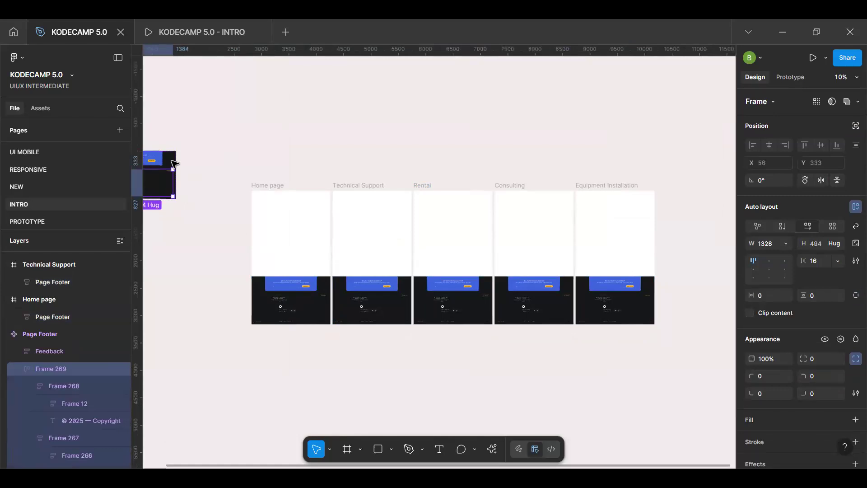
key(Escape)
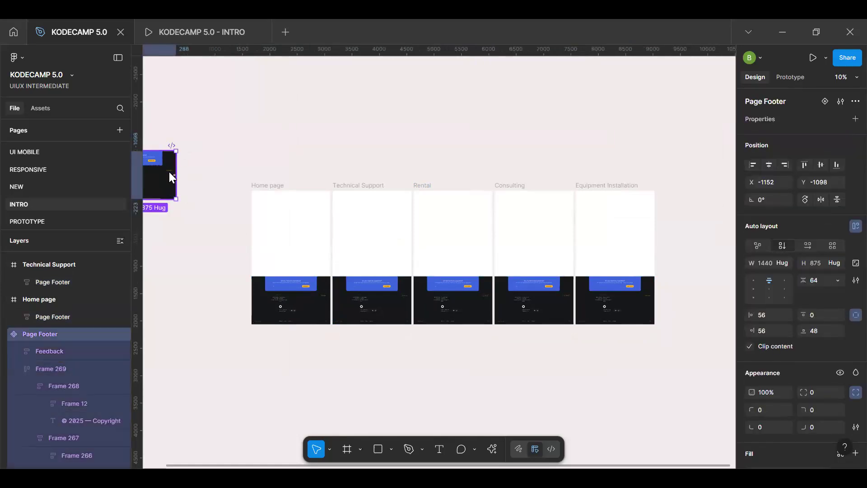
right_click(170, 173)
click(213, 92)
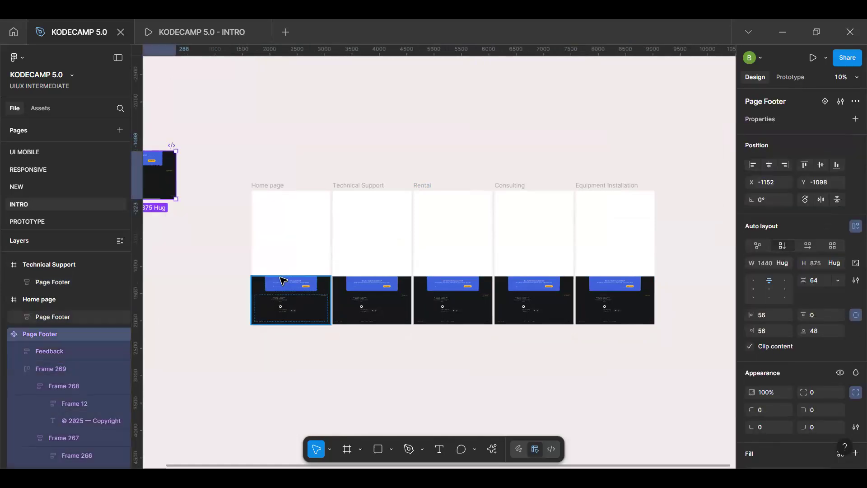
click(281, 279)
key(ctrl+alt+a)
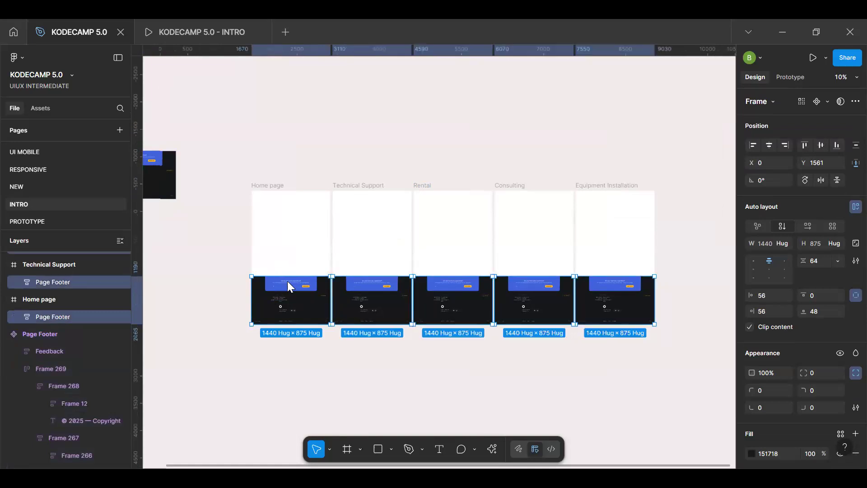
right_click(288, 281)
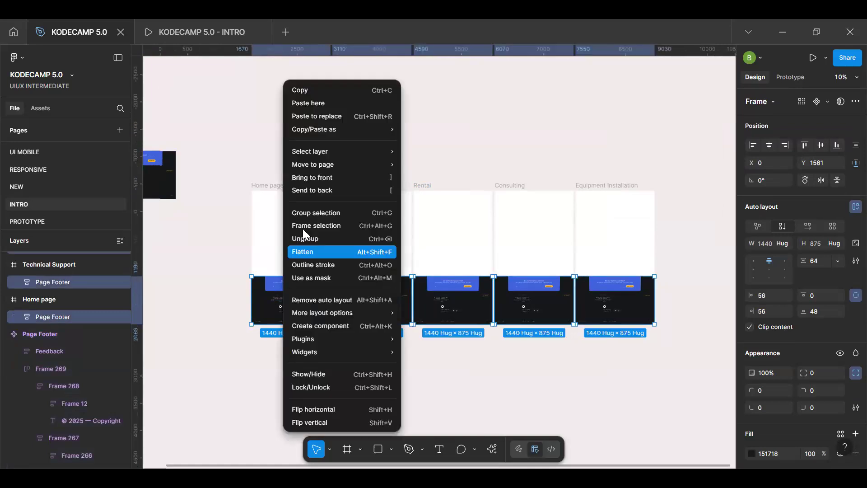
click(312, 116)
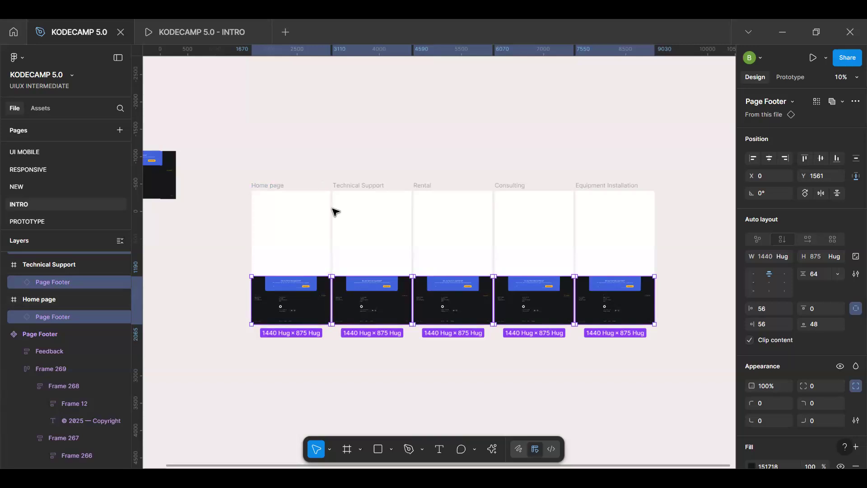
click(306, 202)
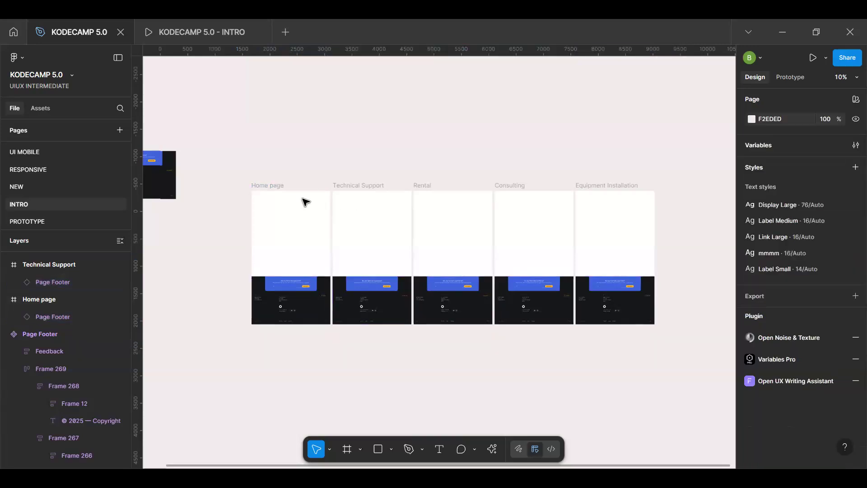
Step: Go from a page's footer instance to its Page Footer main component
scroll(305, 202, up, 5)
scroll(489, 357, down, 3)
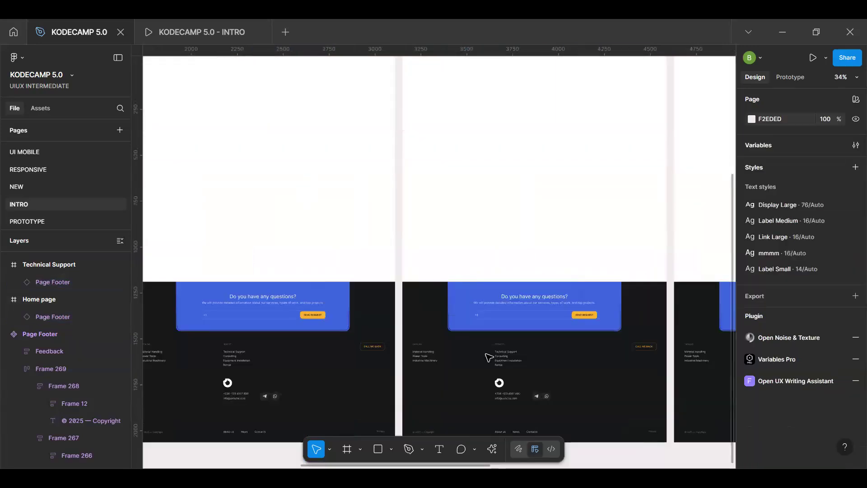
click(666, 170)
click(771, 113)
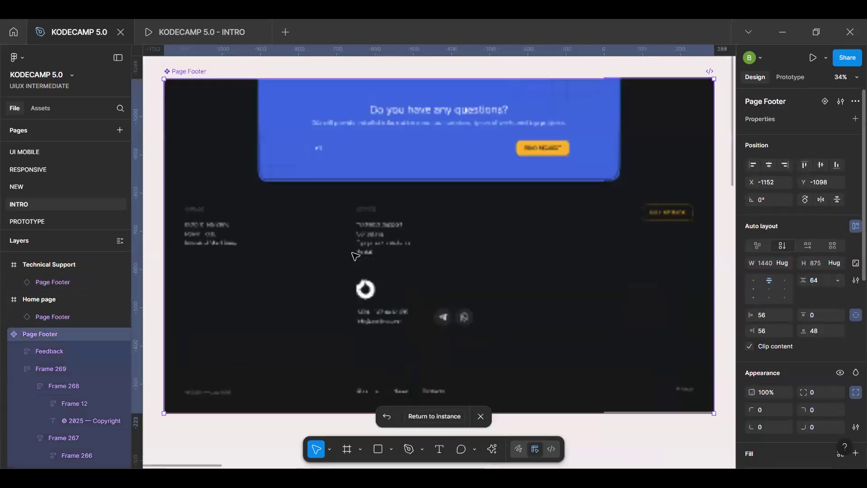
scroll(355, 254, down, 5)
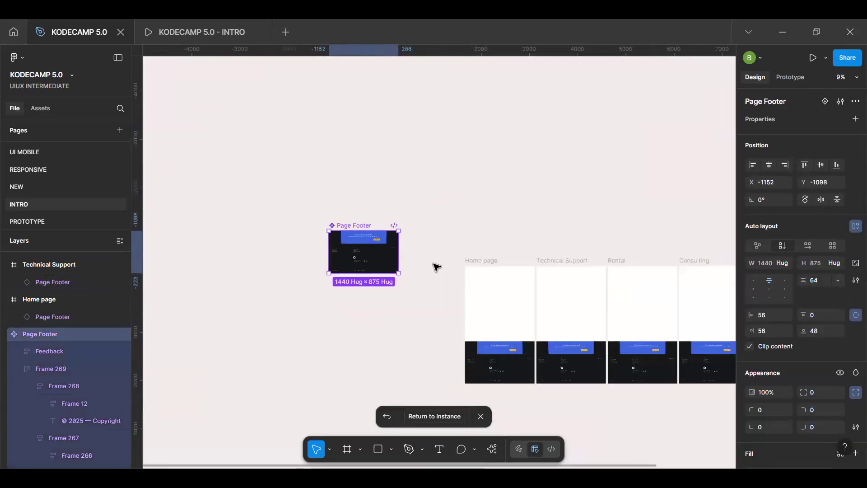
Step: Examine the Services links in the Home page and Technical Support footer instances and select the Home page's Rental link
click(436, 266)
key(h)
scroll(418, 268, right, 3)
scroll(418, 269, down, 1)
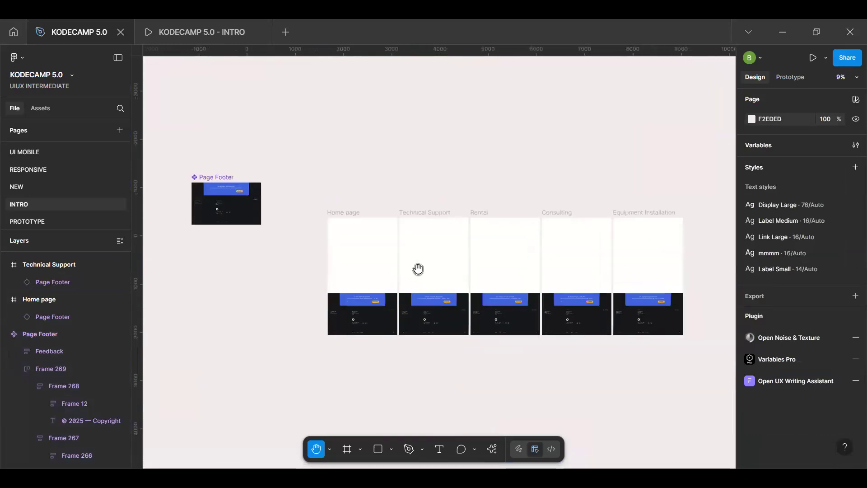
scroll(260, 270, right, 3)
scroll(260, 270, down, 1)
scroll(260, 271, up, 5)
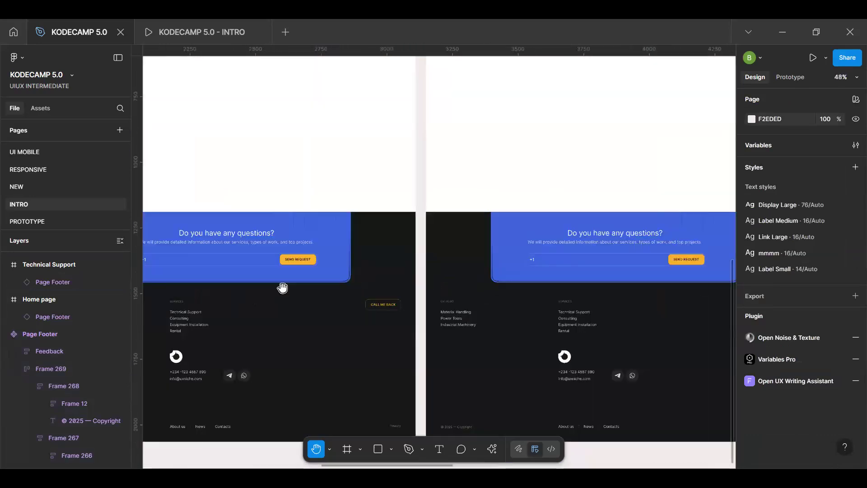
scroll(325, 217, down, 3)
scroll(325, 217, left, 1)
key(v)
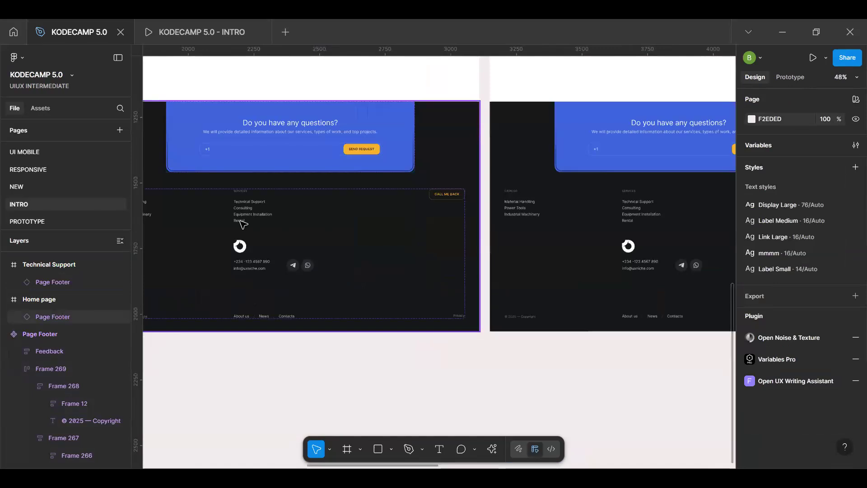
ctrl+click(344, 217)
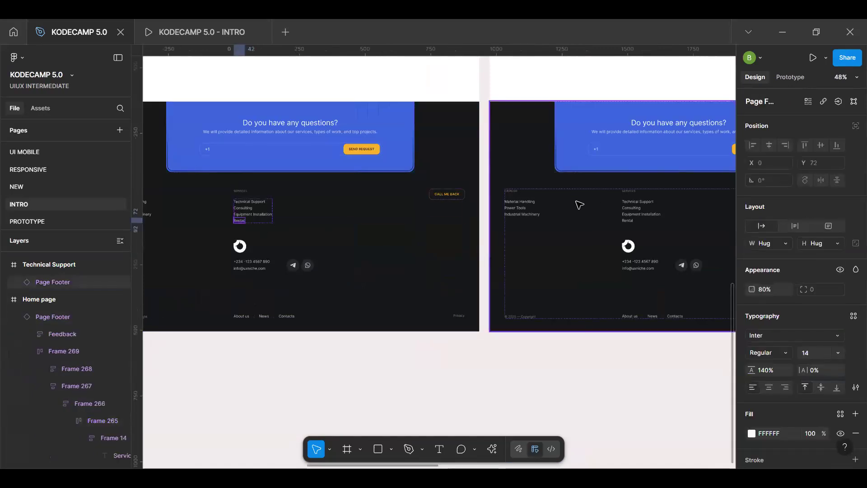
Step: Make the Rental link in the Page Footer main component's Services list navigate on click to the Rental page
scroll(576, 202, down, 10)
click(510, 236)
key(h)
drag(507, 131, 398, 188)
scroll(344, 212, up, 5)
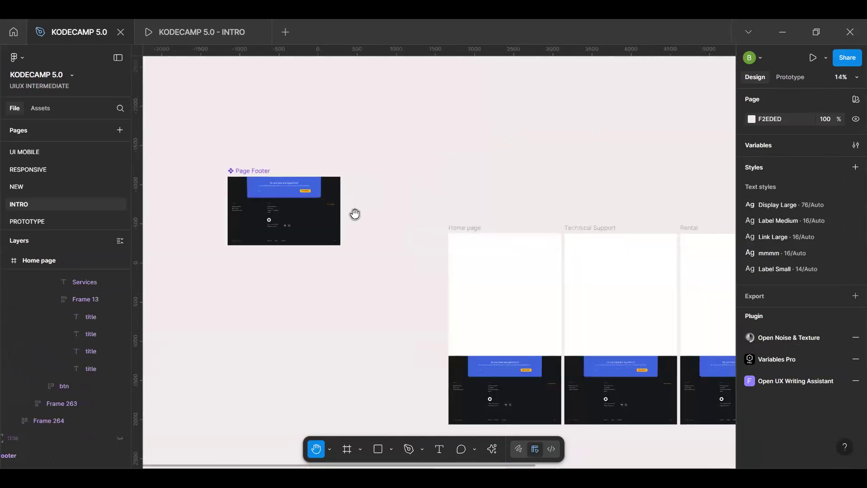
scroll(386, 207, up, 2)
scroll(507, 252, up, 4)
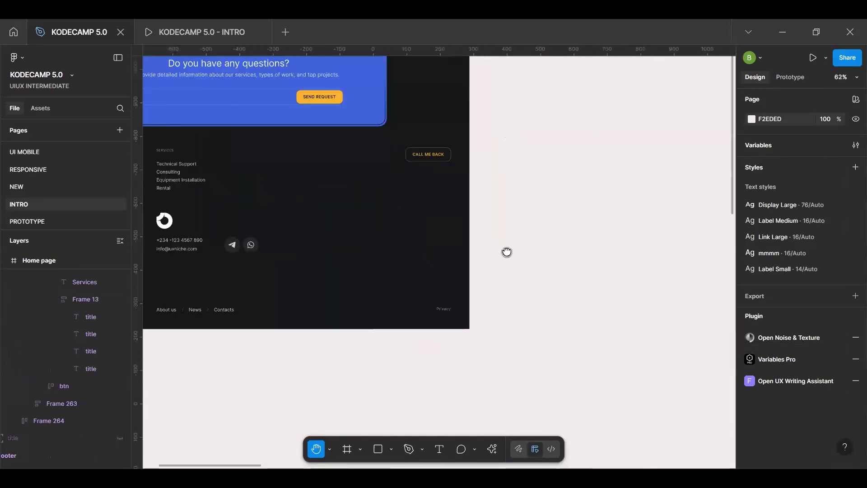
scroll(507, 253, down, 3)
scroll(508, 255, up, 5)
scroll(508, 254, down, 3)
key(v)
scroll(515, 258, up, 4)
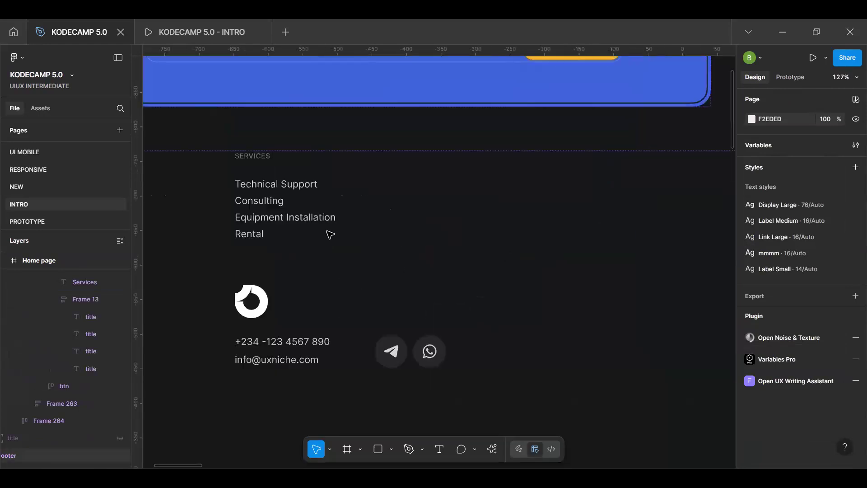
ctrl+click(249, 233)
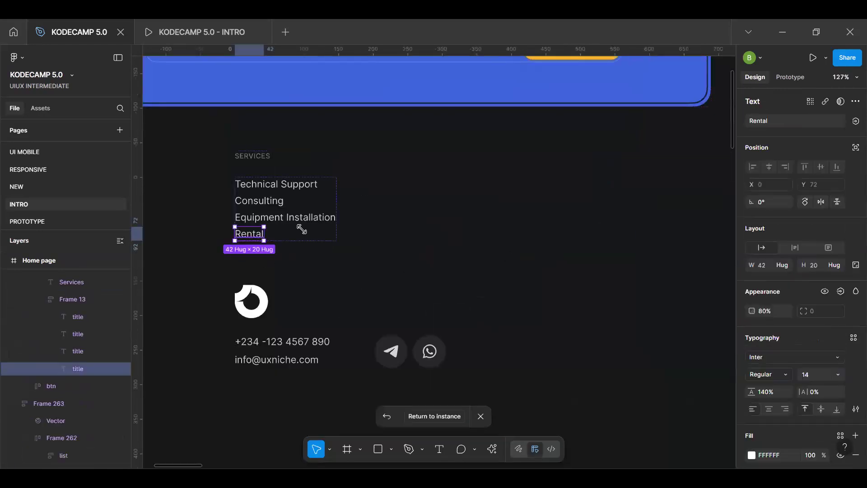
click(791, 76)
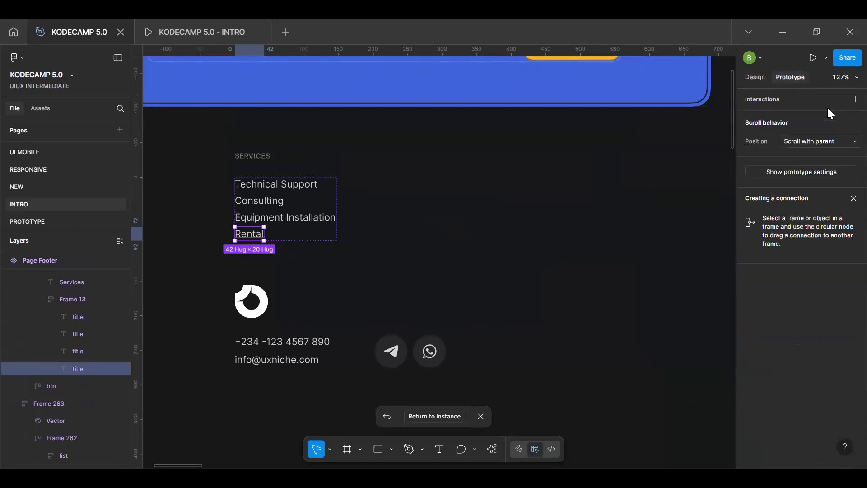
click(856, 99)
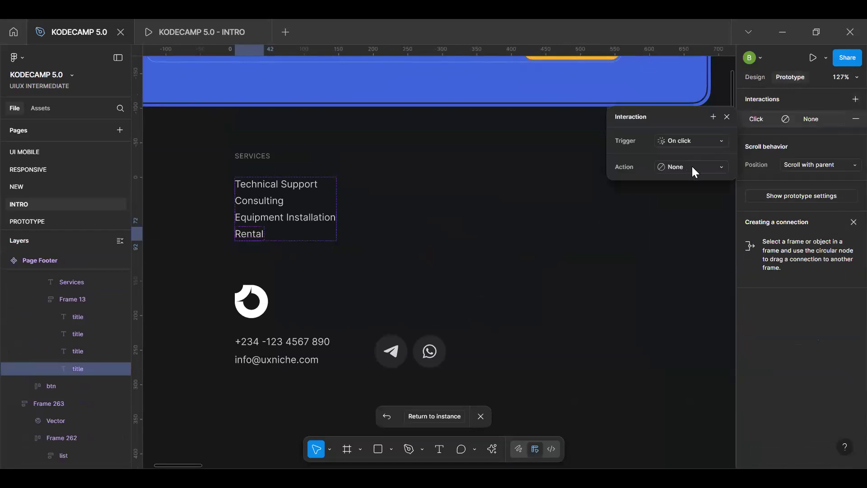
click(692, 166)
click(696, 204)
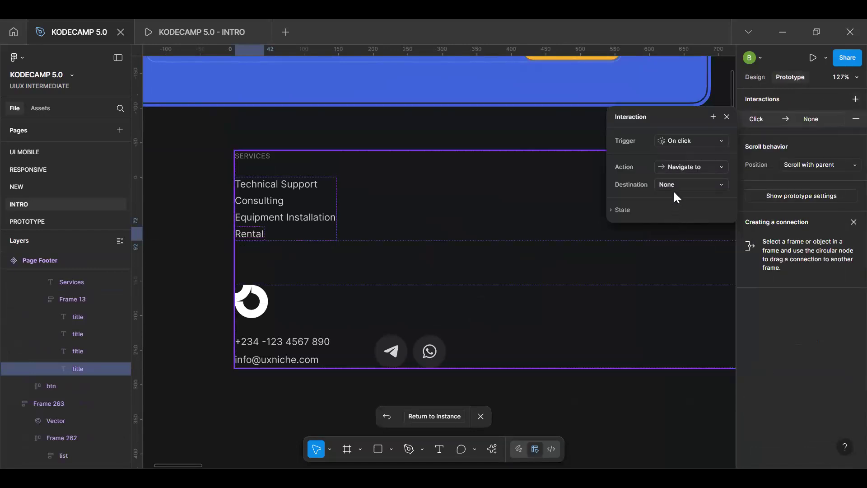
click(691, 185)
click(690, 223)
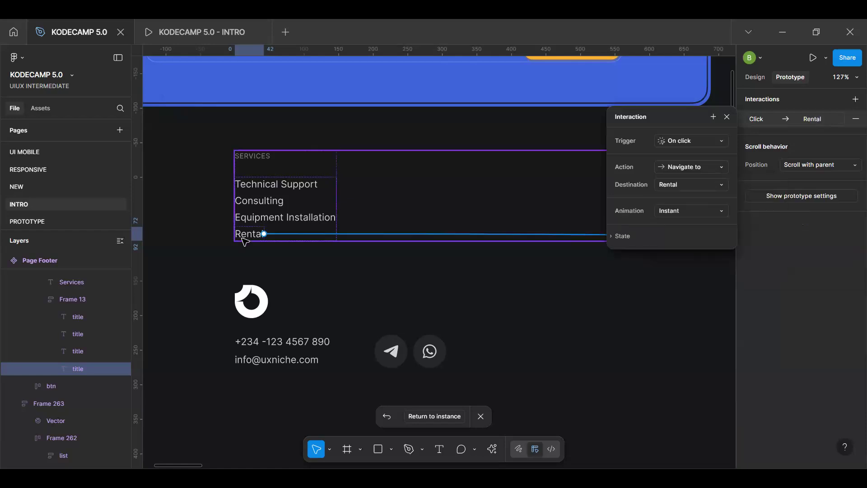
Step: Add an on-click interaction to the Equipment Installation link in the Page Footer main component
click(855, 99)
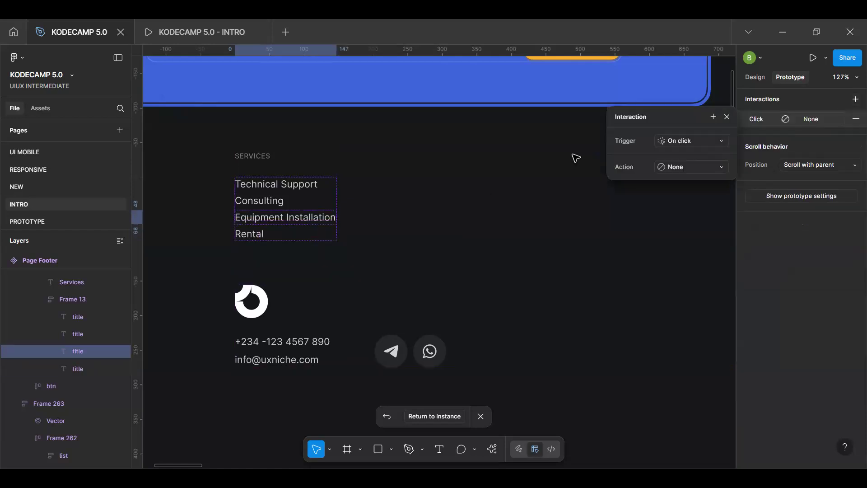
shift+click(275, 201)
shift+click(276, 184)
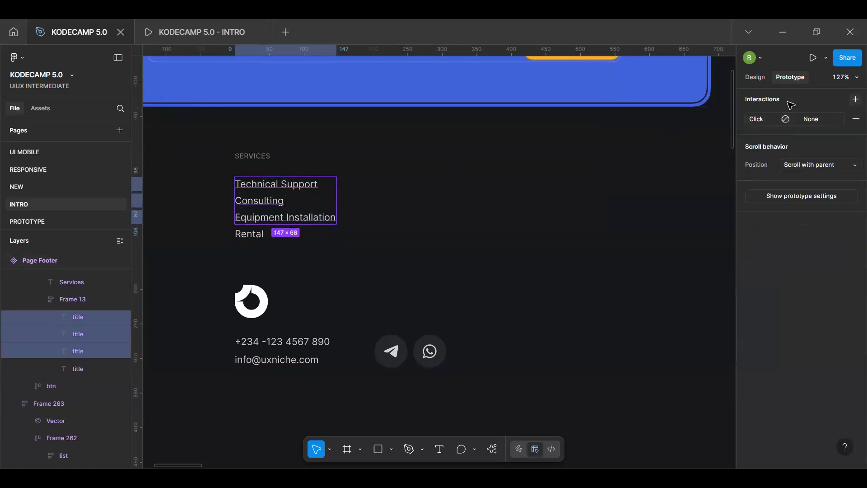
click(855, 99)
key(Escape)
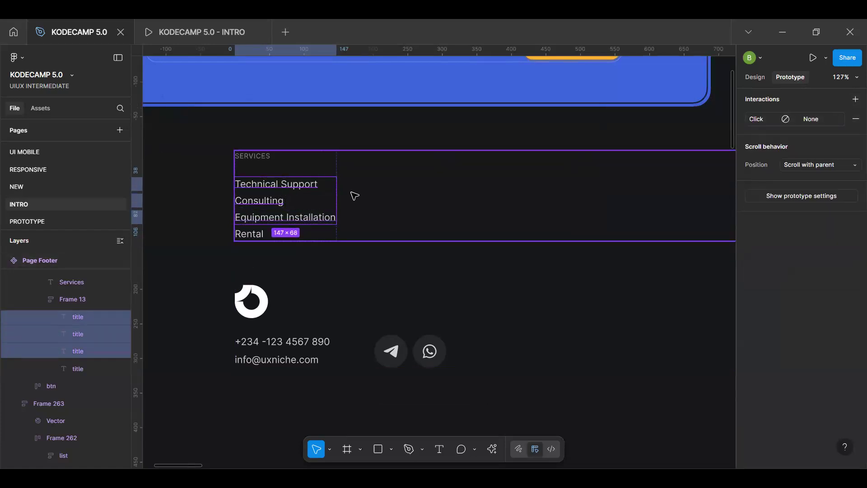
Step: Set the Equipment Installation link's click interaction to navigate to the Equipment Installation page
click(285, 217)
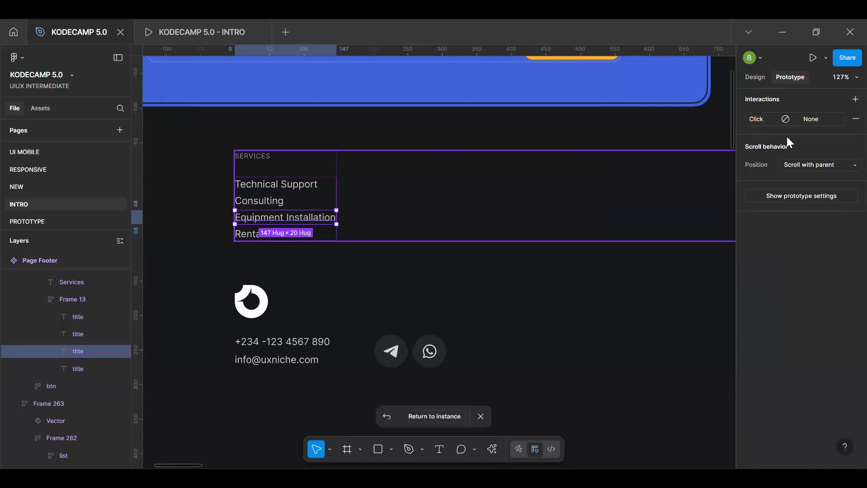
click(768, 119)
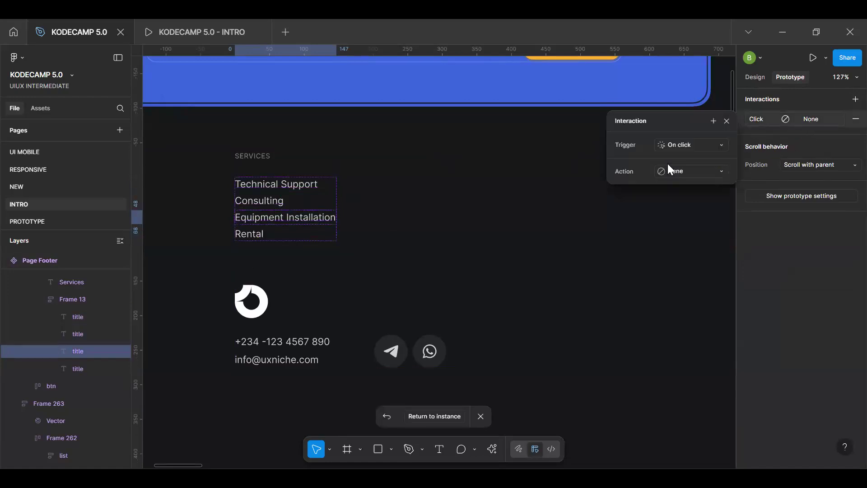
click(690, 171)
click(683, 207)
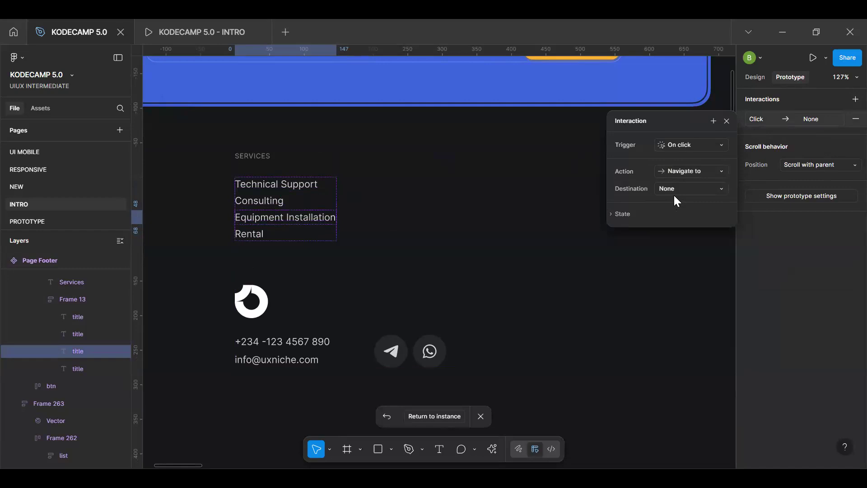
click(680, 189)
click(698, 203)
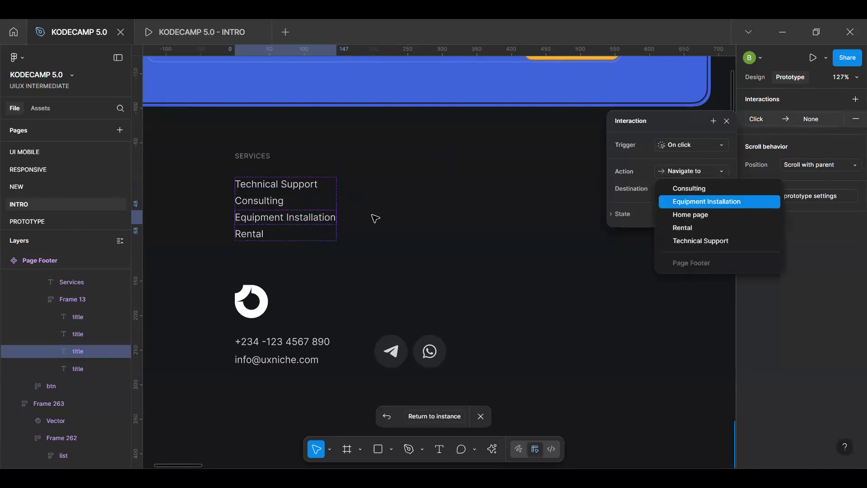
Step: Make the Consulting link in the main component navigate on click to the Consulting page
click(277, 202)
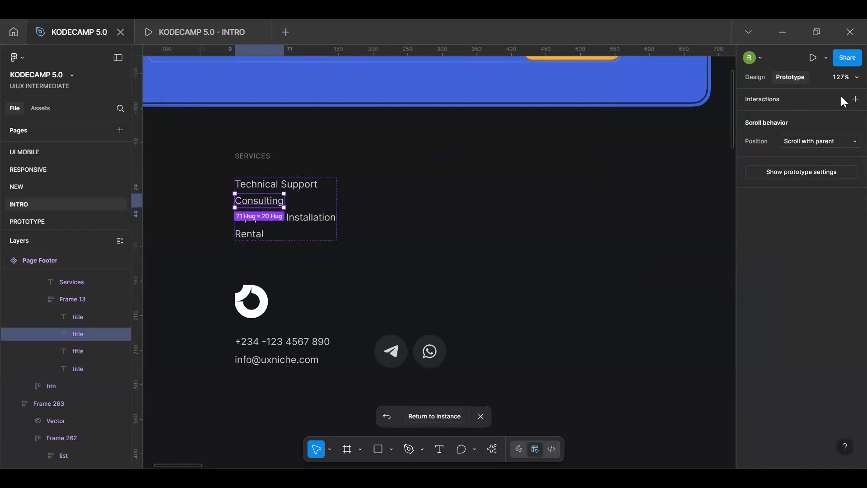
click(855, 99)
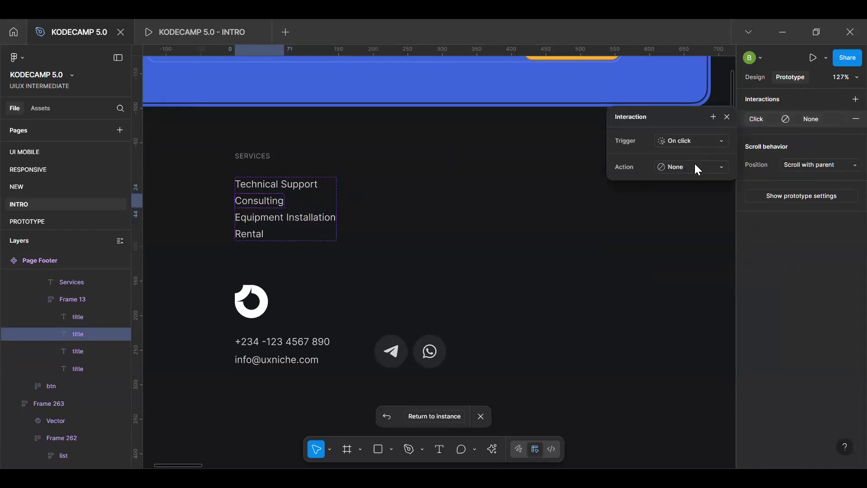
click(695, 167)
click(691, 205)
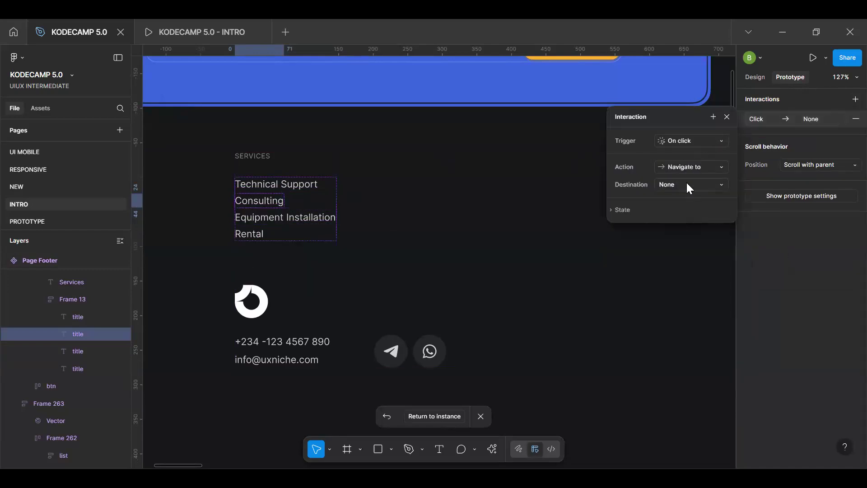
click(689, 185)
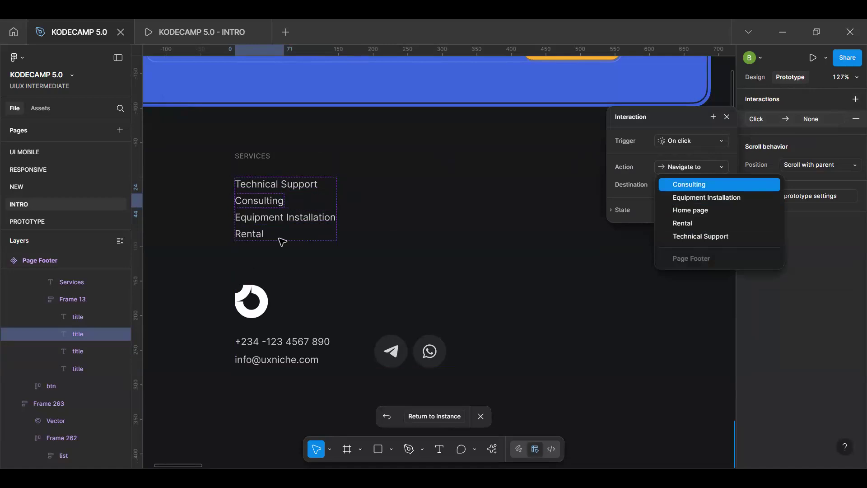
key(Return)
Step: Make the Technical Support link in the main component navigate on click to the Technical Support page
click(246, 184)
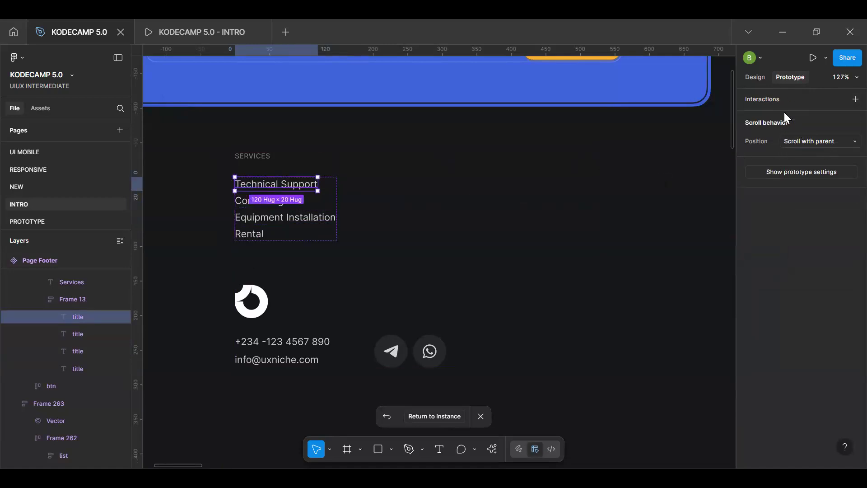
click(856, 99)
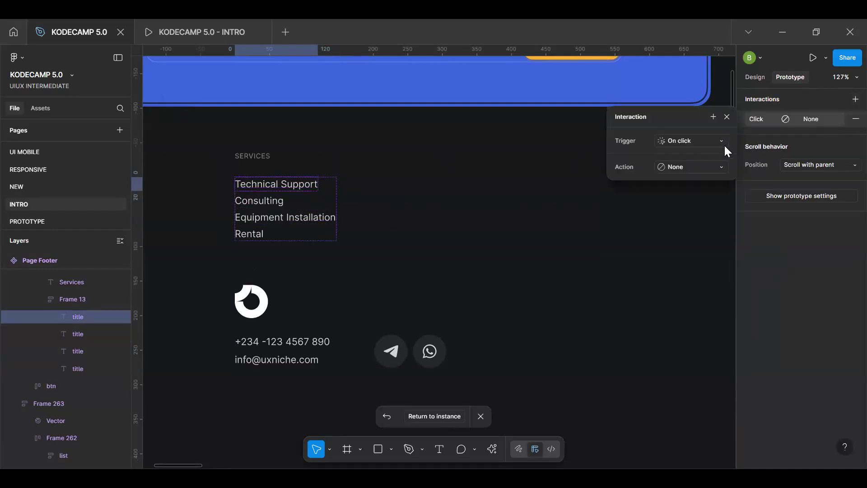
click(675, 166)
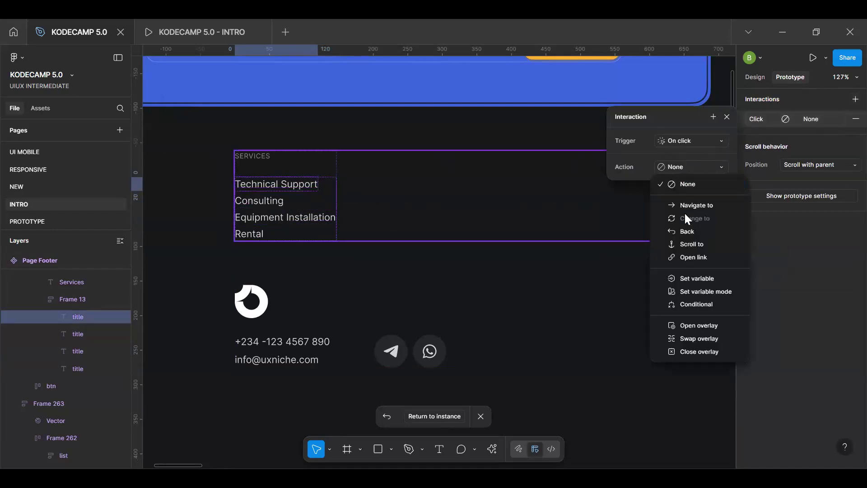
click(691, 206)
click(677, 185)
click(690, 236)
click(579, 313)
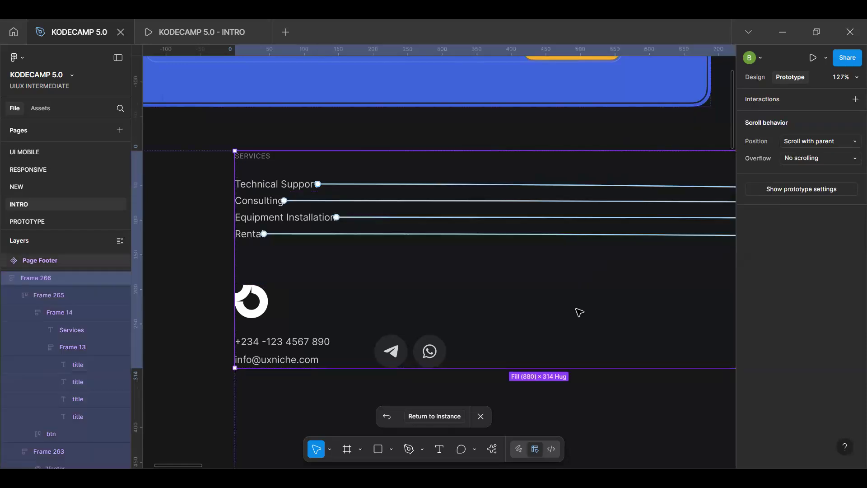
Step: Switch from prototyping back to design mode and bring the five page frames into view
scroll(519, 295, down, 10)
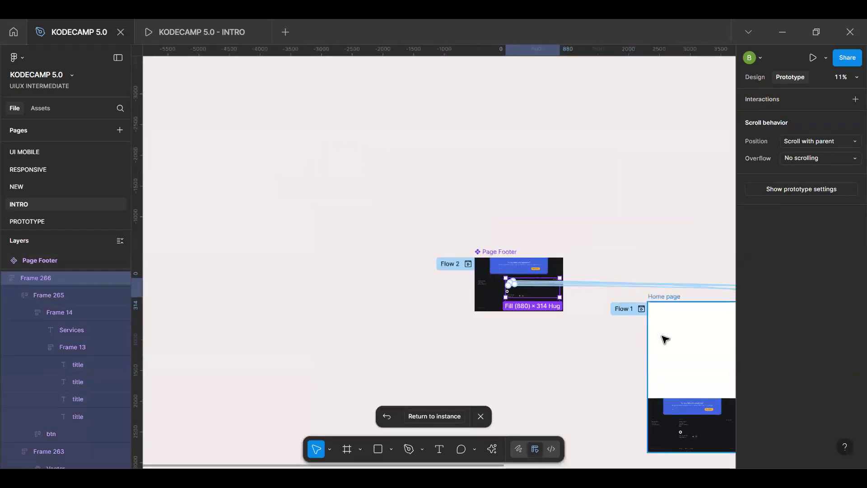
key(alt+8)
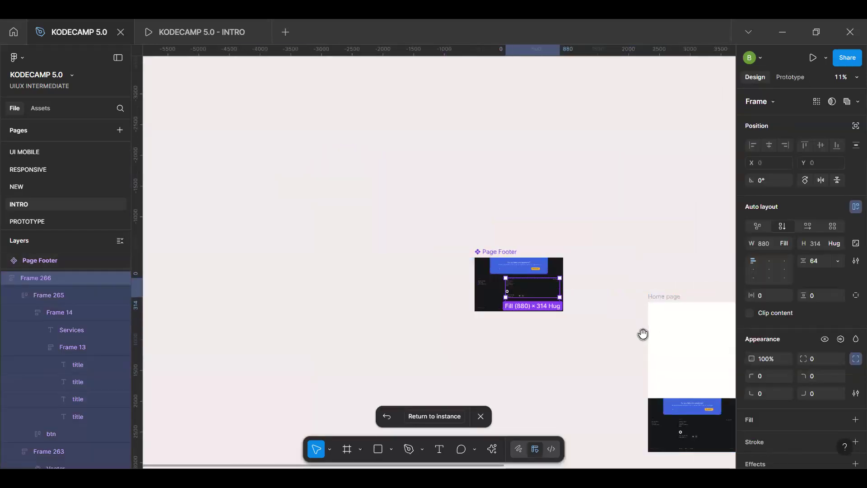
scroll(511, 351, right, 3)
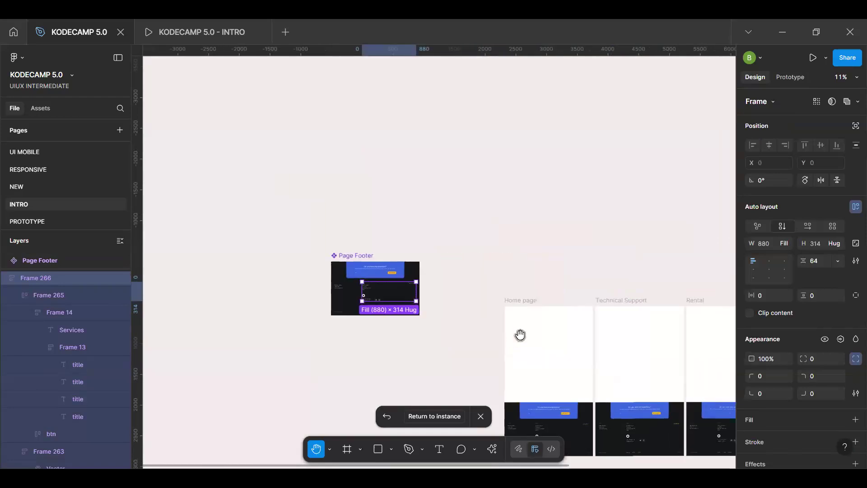
scroll(434, 253, right, 5)
scroll(433, 253, down, 3)
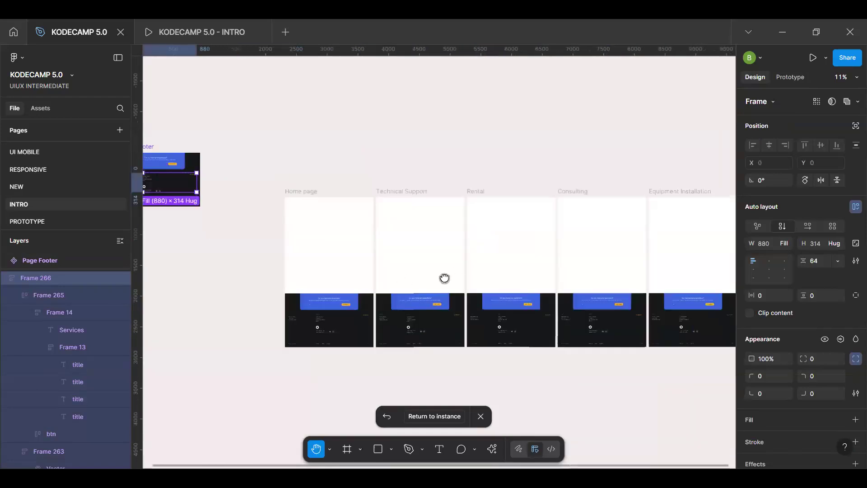
scroll(445, 278, right, 1)
key(r)
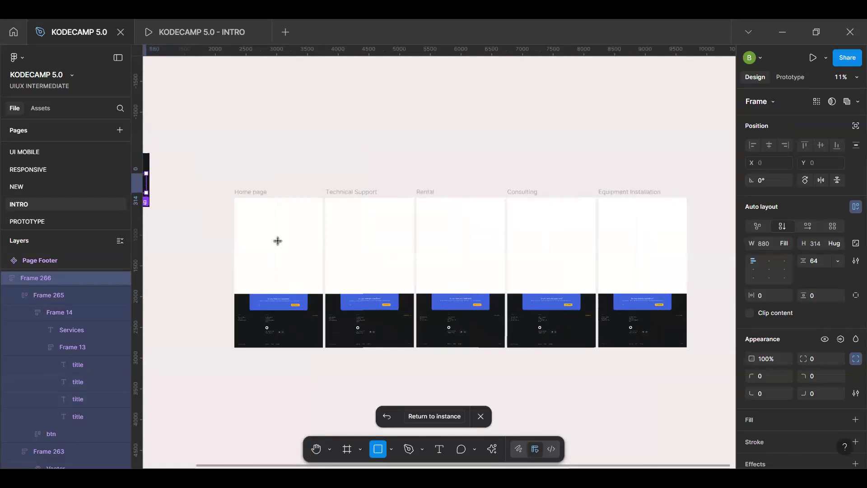
click(297, 267)
key(Escape)
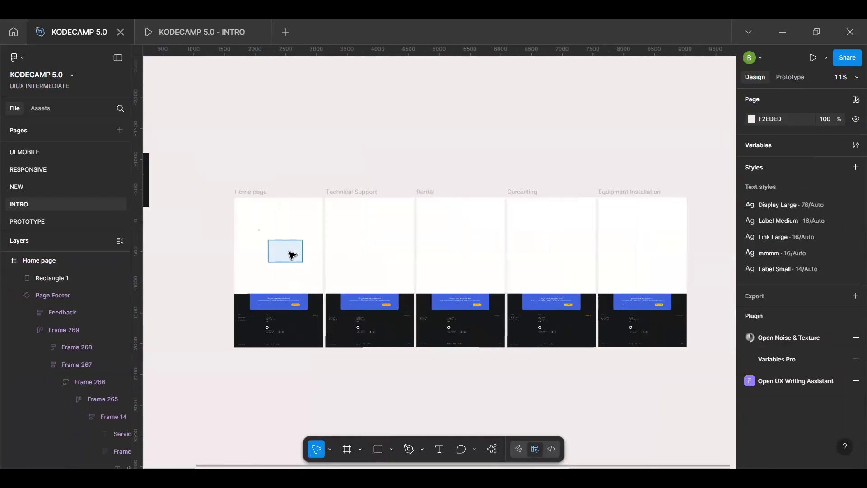
scroll(291, 253, up, 5)
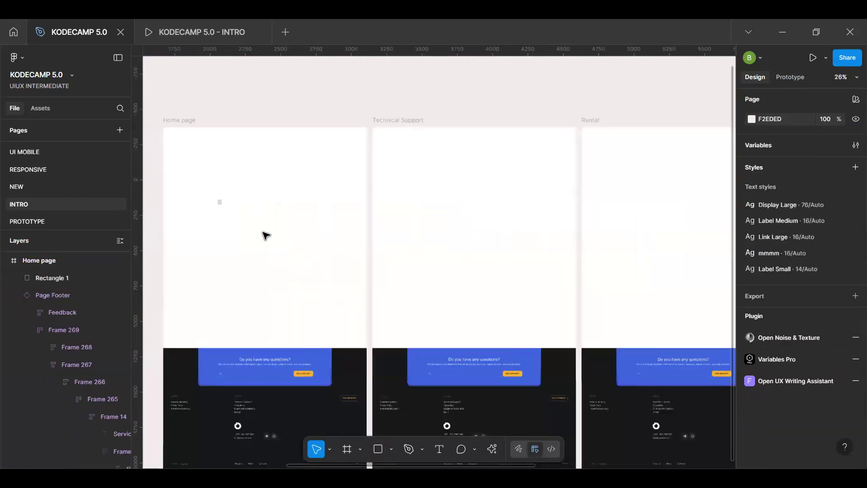
click(220, 202)
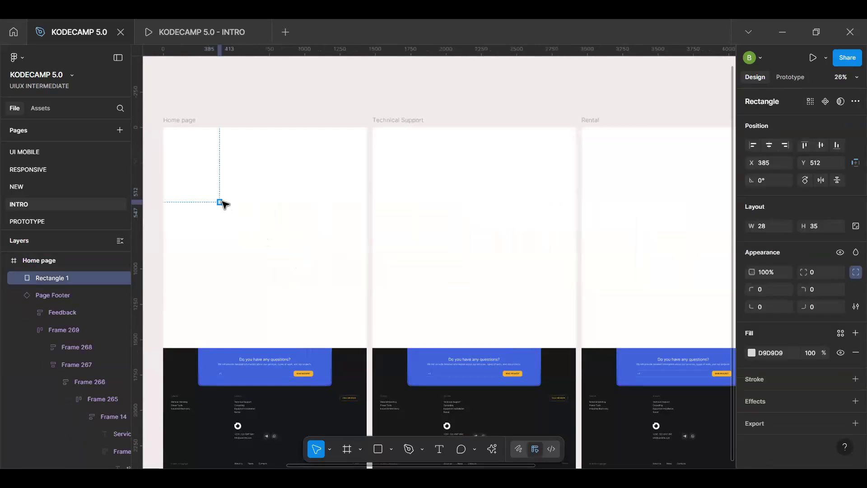
key(Delete)
Step: Draw placeholder rectangles near the top of two frames: about 836 × 188 on Home page and about 216 × 230 on Technical Support
key(r)
drag(192, 144, 309, 170)
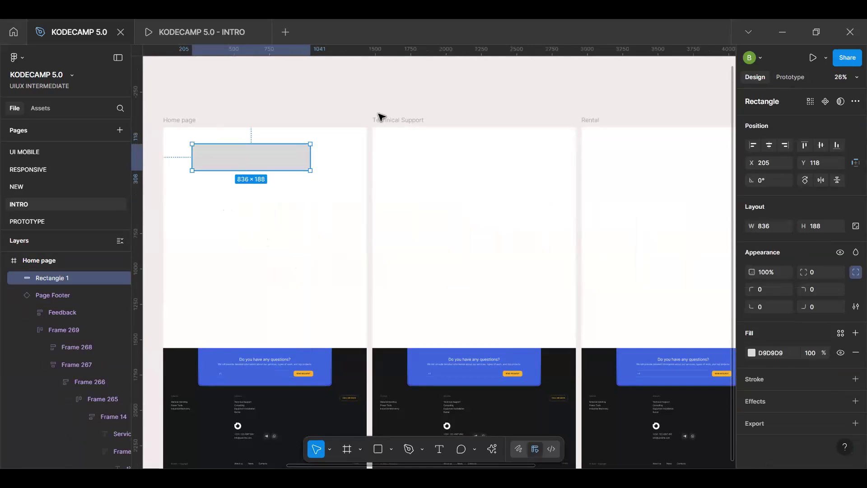
click(441, 192)
key(f)
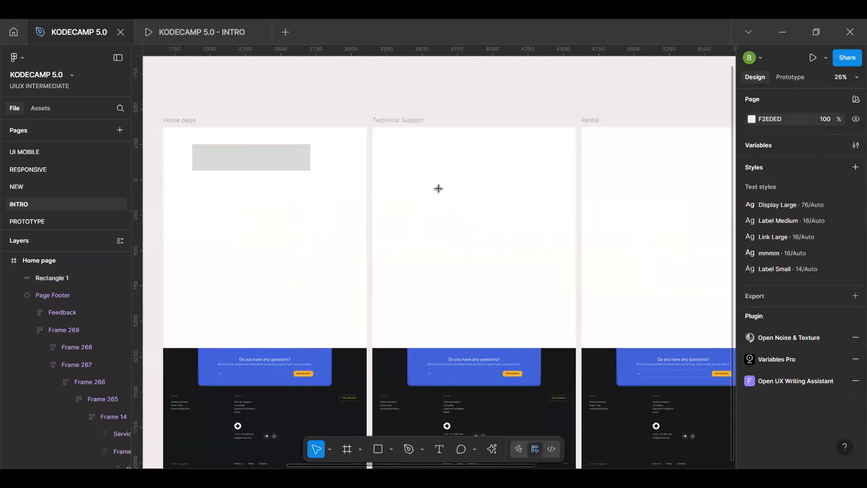
key(r)
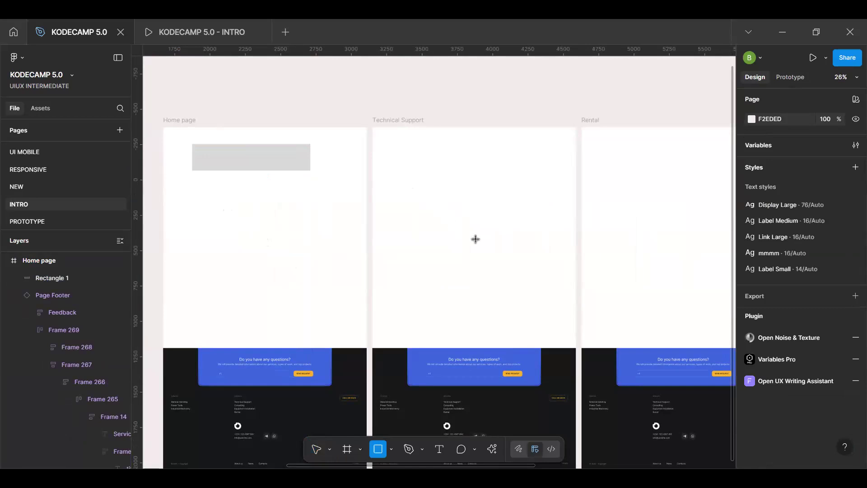
mouse_move(521, 288)
mouse_down()
mouse_move(491, 254)
mouse_move(465, 188)
mouse_move(473, 150)
mouse_up()
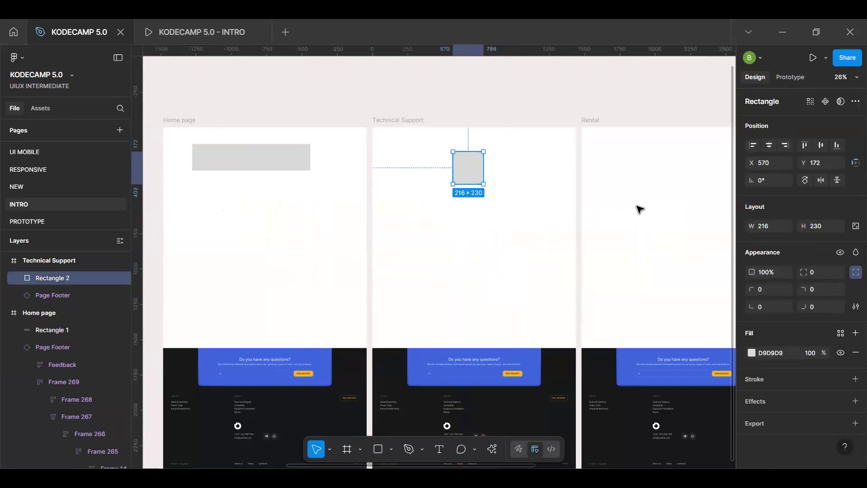
Step: Draw a placeholder rectangle about 453 × 307 in the middle of the Rental frame and set its corner radius to 100
click(639, 207)
key(h)
scroll(325, 212, right, 6)
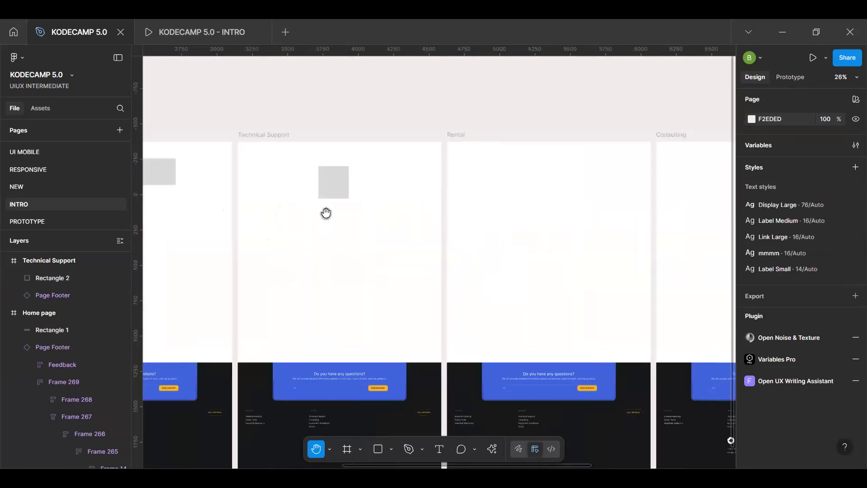
key(r)
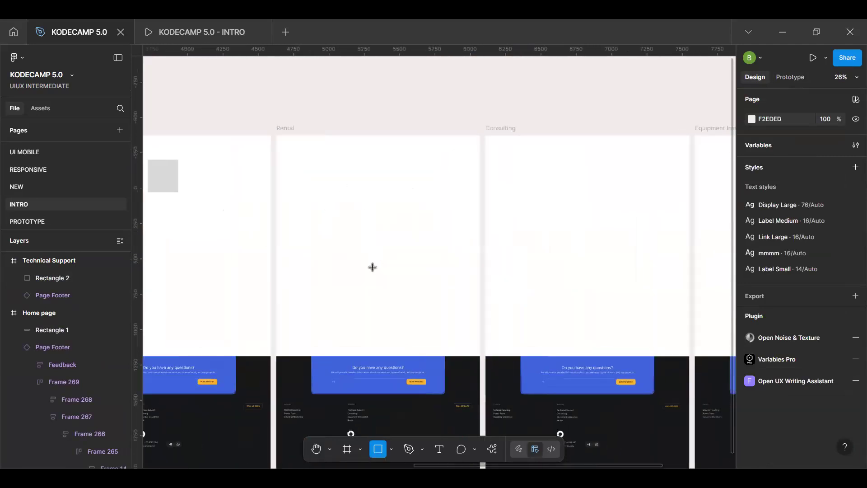
drag(293, 180, 384, 244)
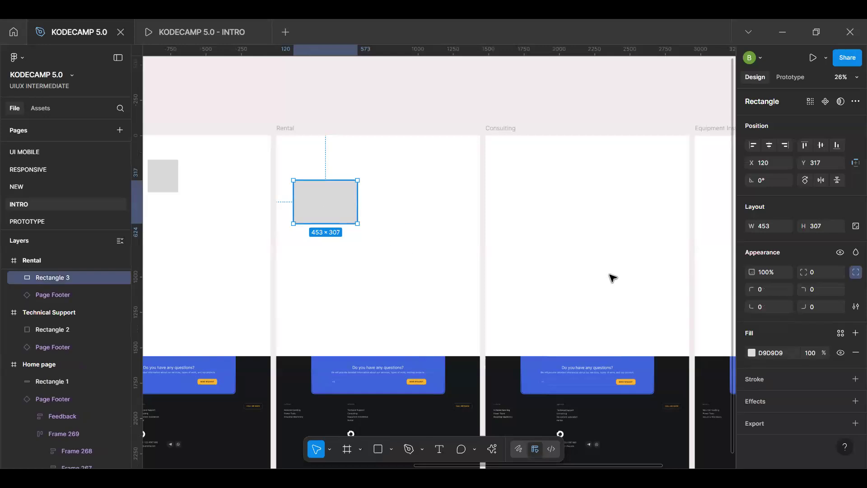
click(857, 272)
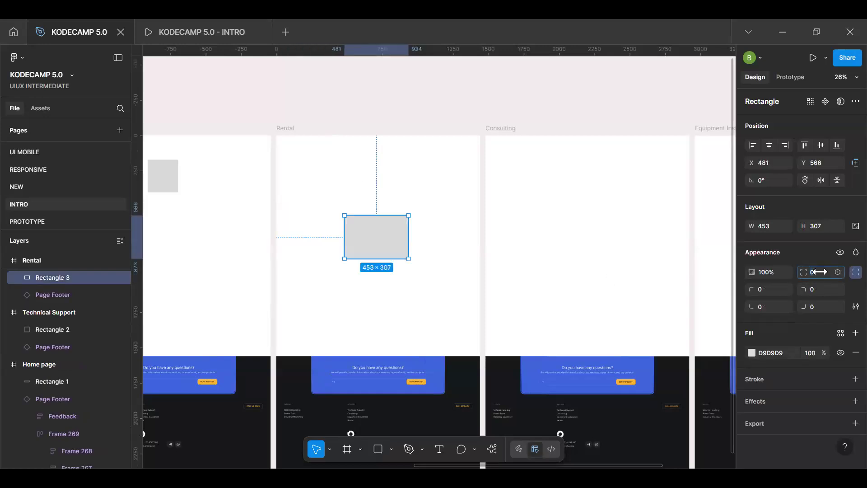
drag(820, 271, 681, 283)
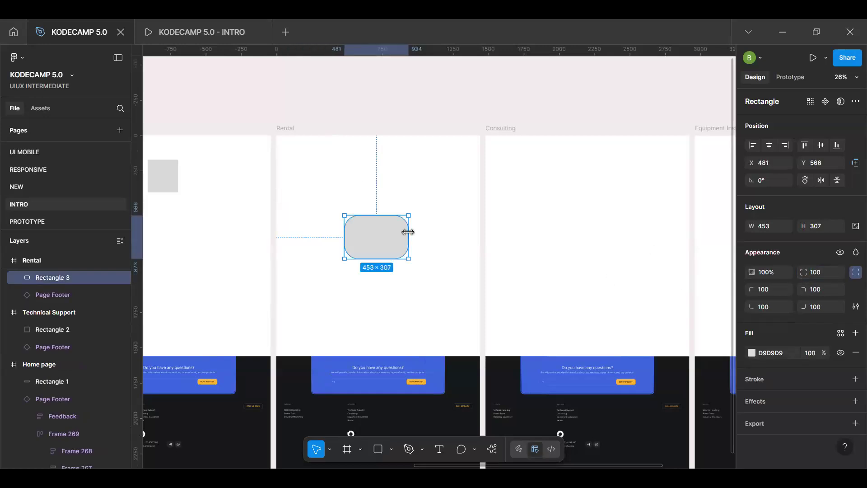
Step: Copy Rental's rounded rectangle into the Consulting frame, setting the copy's corner radius to 1000 and narrowing it to about 181 wide
key(ctrl+d)
drag(383, 241, 591, 239)
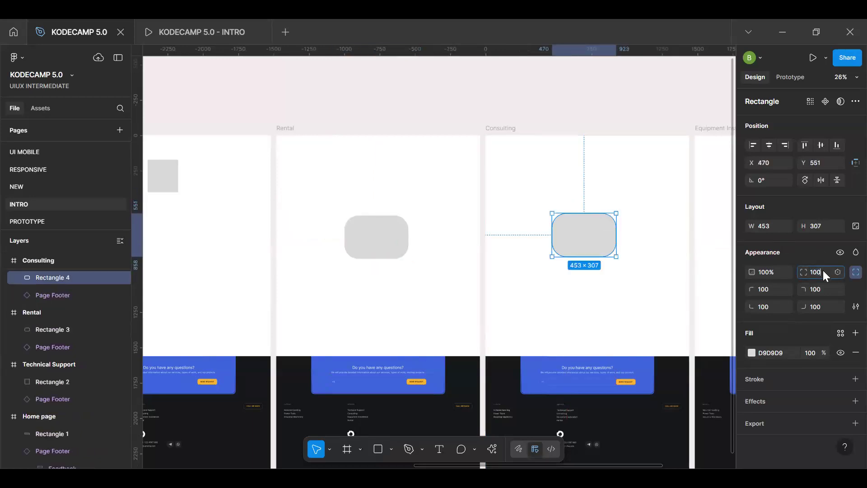
text(0)
key(Return)
drag(618, 243, 598, 226)
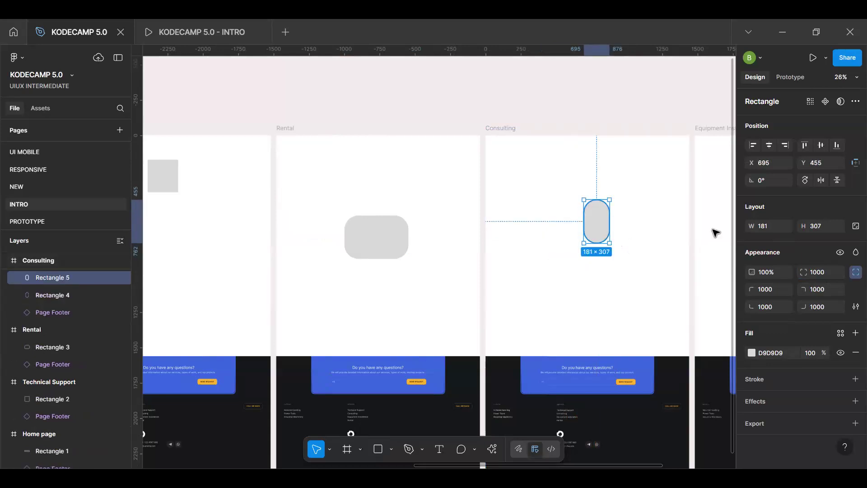
Step: Copy Consulting's pill shape into the Equipment Installation frame and set the copy's width to 307 to make a circle
scroll(714, 234, right, 5)
drag(515, 221, 690, 218)
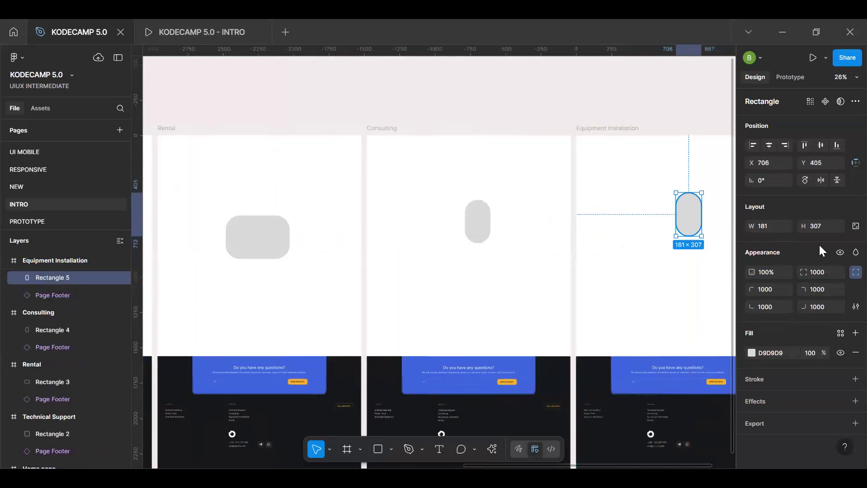
click(773, 228)
text(307)
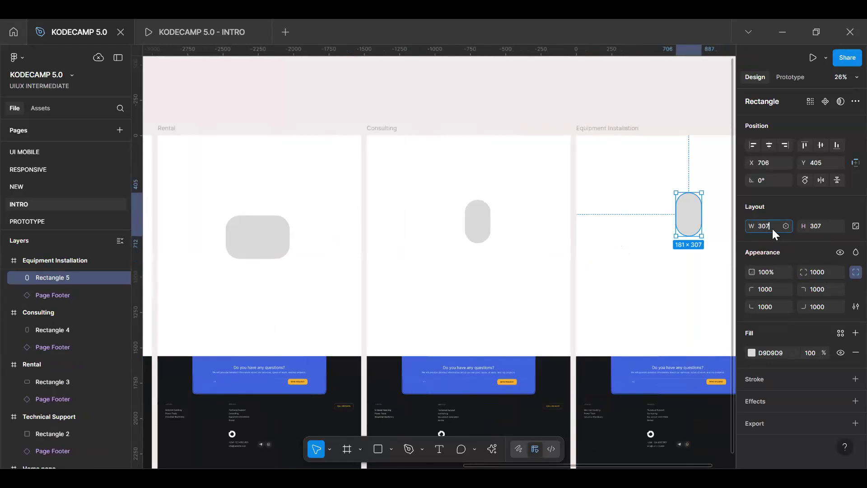
key(Return)
click(500, 129)
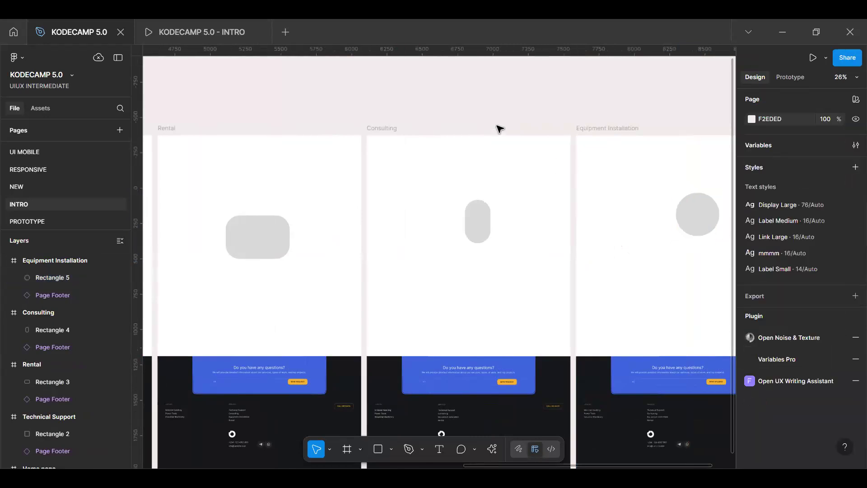
Step: Start the prototype preview from the Home page frame and hide its list of flows
scroll(459, 225, down, 5)
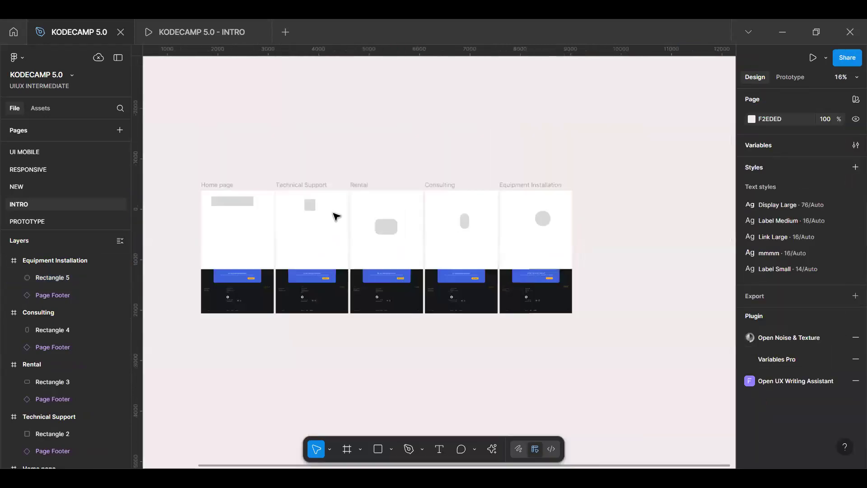
click(222, 185)
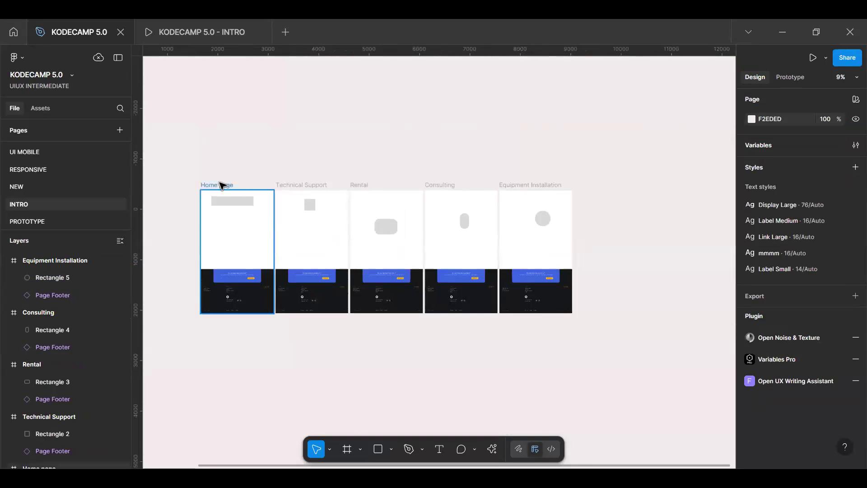
key(ctrl+alt+Return)
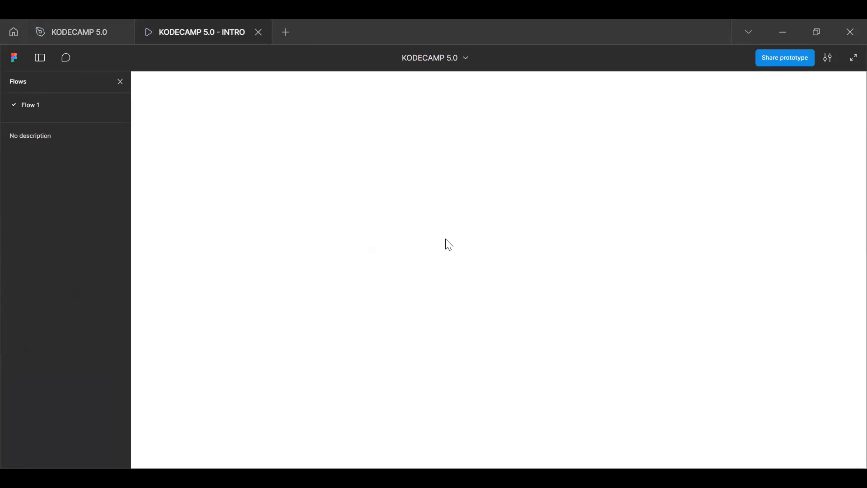
click(121, 82)
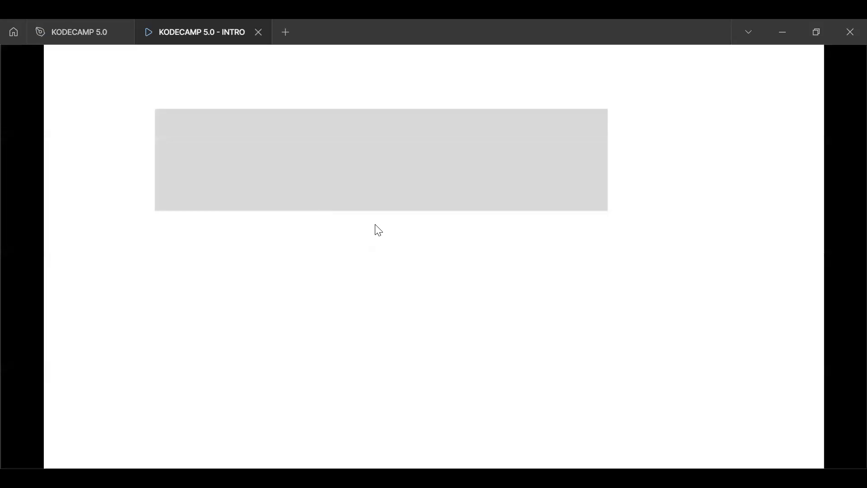
Step: Test the footer's Rental link from the Home page, followed by the Equipment Installation link from the Rental page
scroll(383, 228, down, 10)
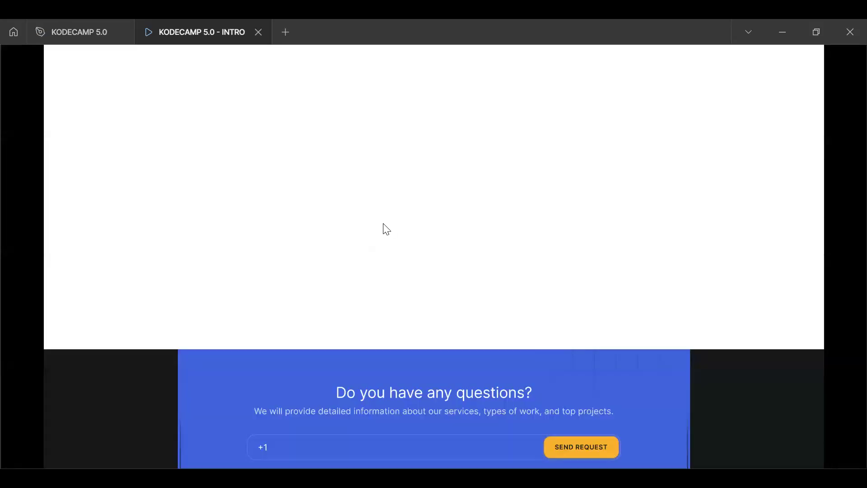
click(329, 256)
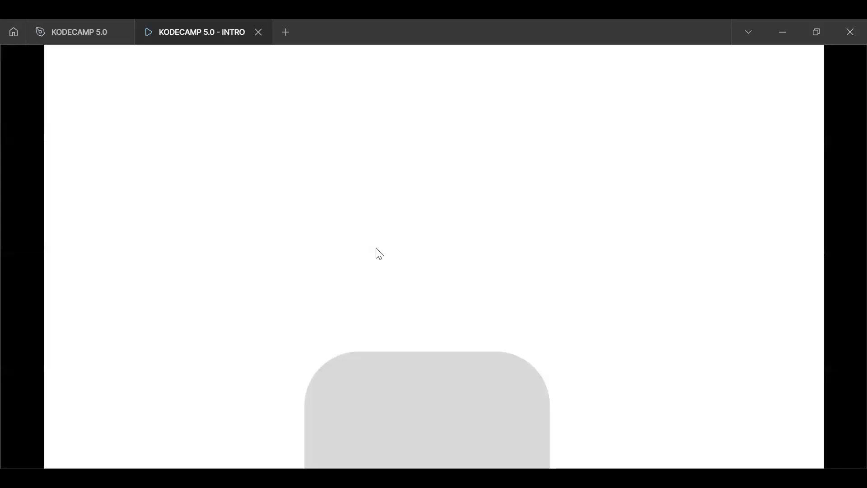
scroll(393, 255, down, 10)
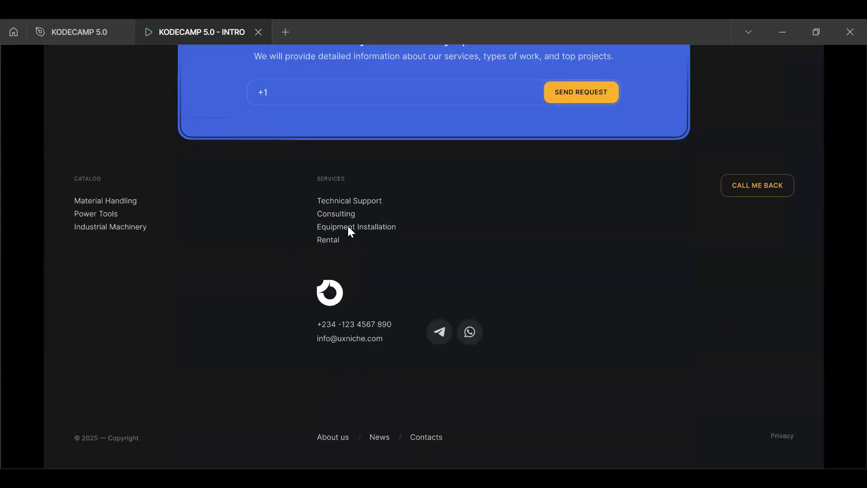
click(348, 226)
Step: Test the footer's Consulting and Technical Support links, checking the placeholder shape on the Technical Support page
scroll(450, 246, down, 5)
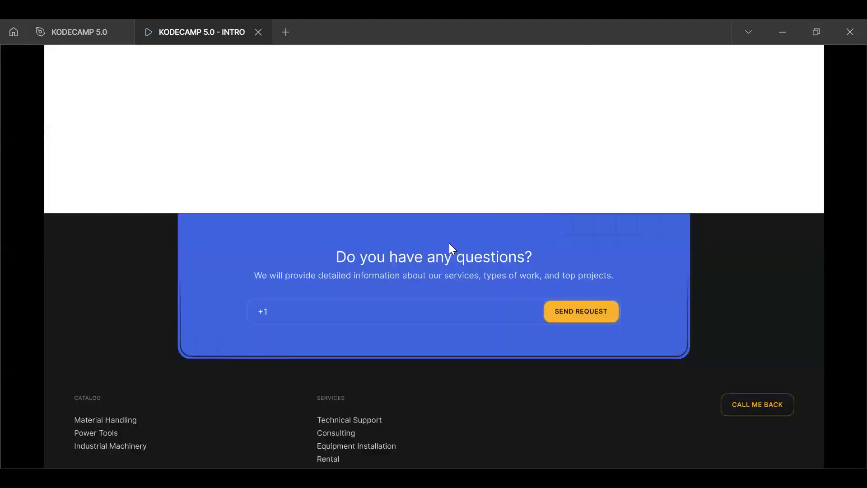
scroll(450, 244, down, 5)
click(347, 219)
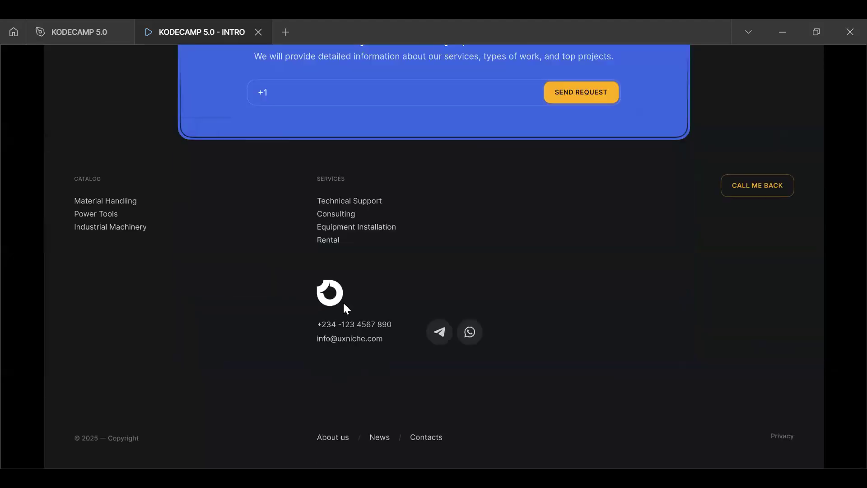
click(345, 204)
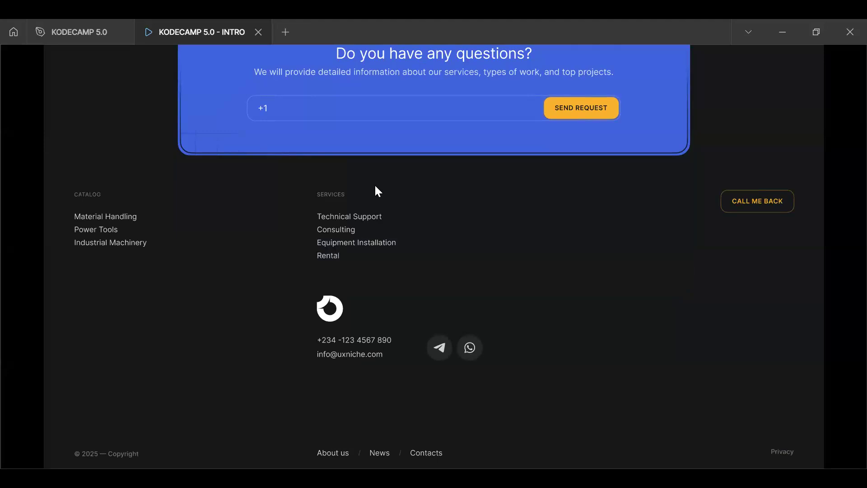
scroll(379, 246, up, 10)
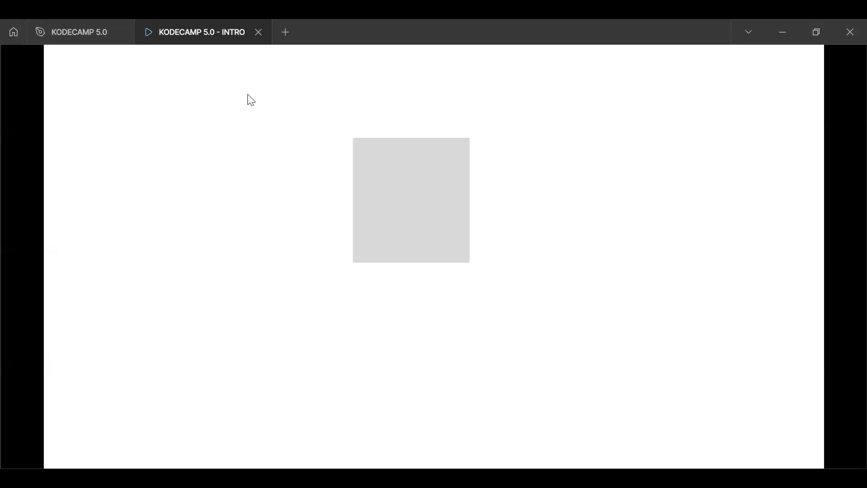
Step: Return to the KODECAMP 5.0 design file and review the five page frames alongside the Page Footer main component
click(81, 28)
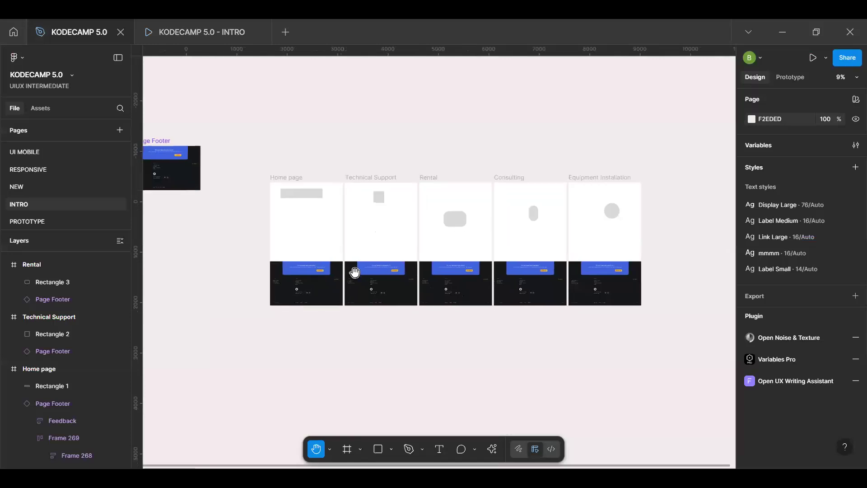
scroll(392, 257, up, 5)
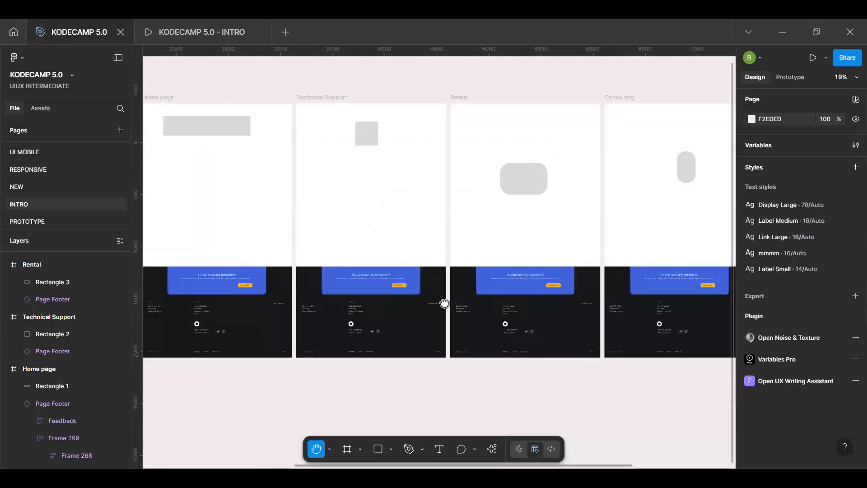
scroll(324, 273, up, 2)
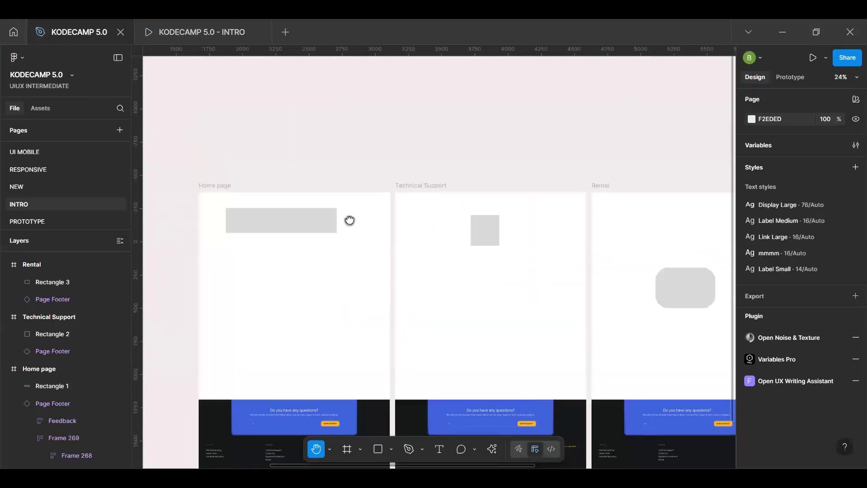
scroll(306, 286, down, 3)
scroll(307, 288, up, 5)
scroll(306, 292, down, 3)
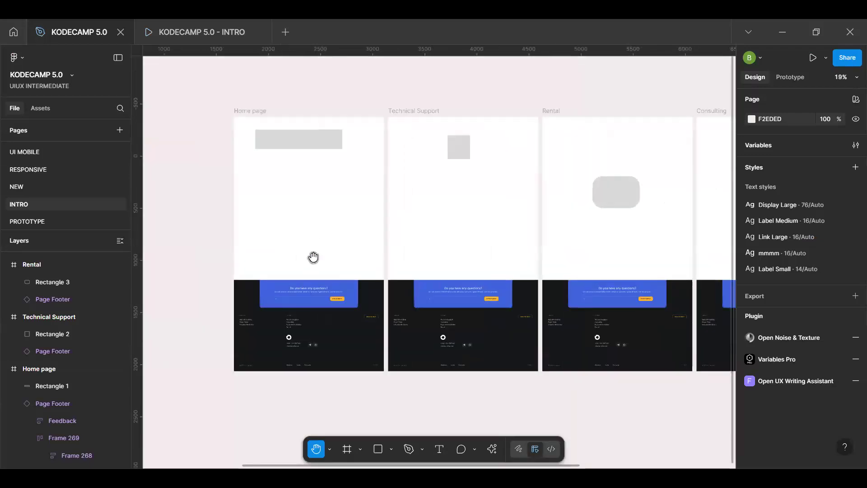
scroll(313, 255, up, 5)
scroll(319, 275, down, 3)
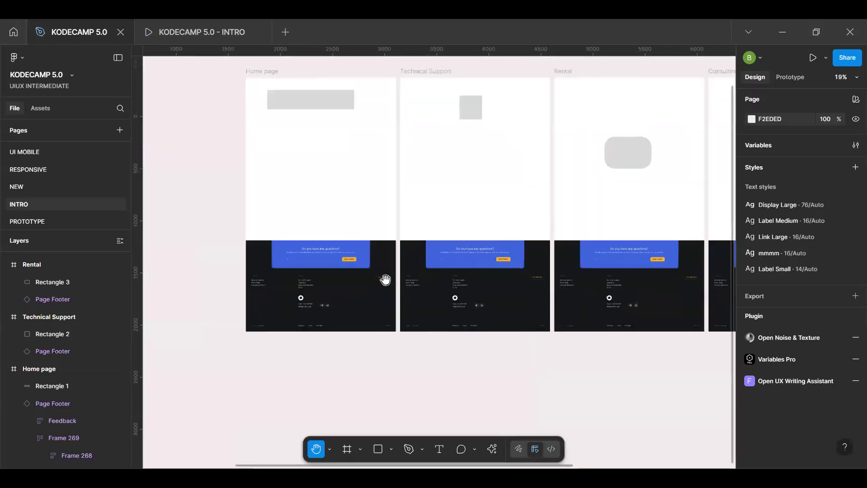
scroll(385, 277, down, 3)
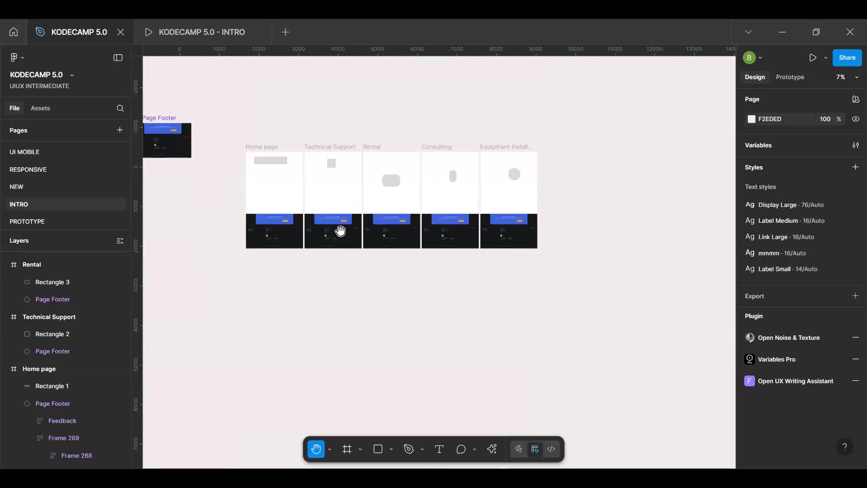
drag(229, 180, 312, 181)
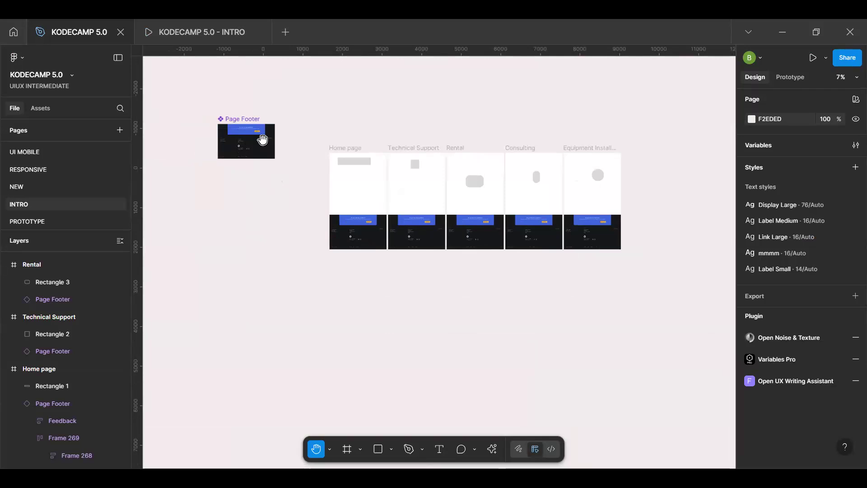
drag(263, 140, 268, 160)
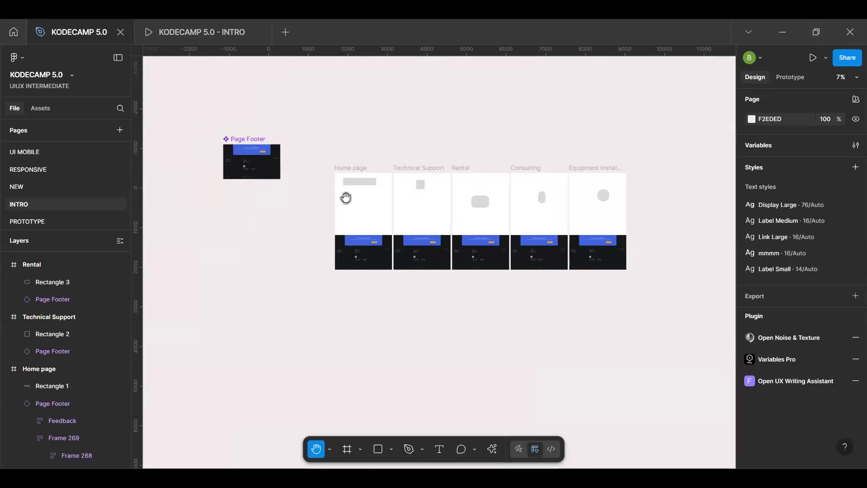
Step: Open the PROTOTYPE page and bring its row of mobile shoe-shop screens, from Home to Account & Settings, into view
key(v)
click(66, 222)
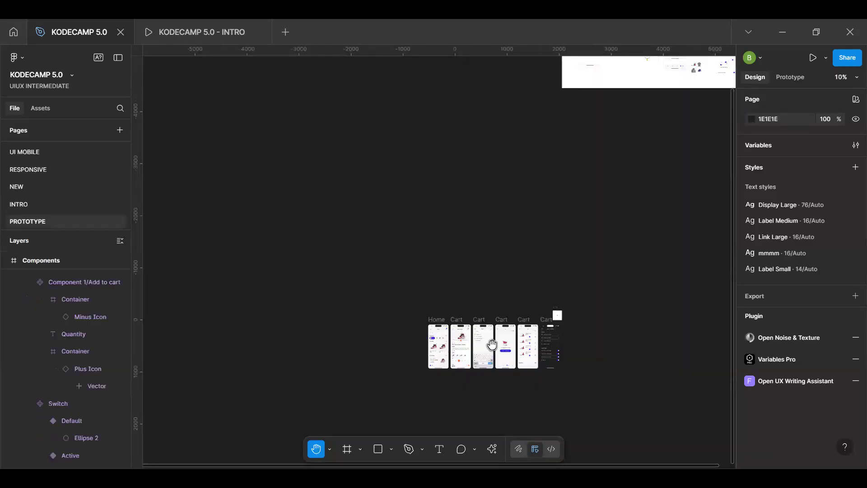
drag(455, 368, 395, 254)
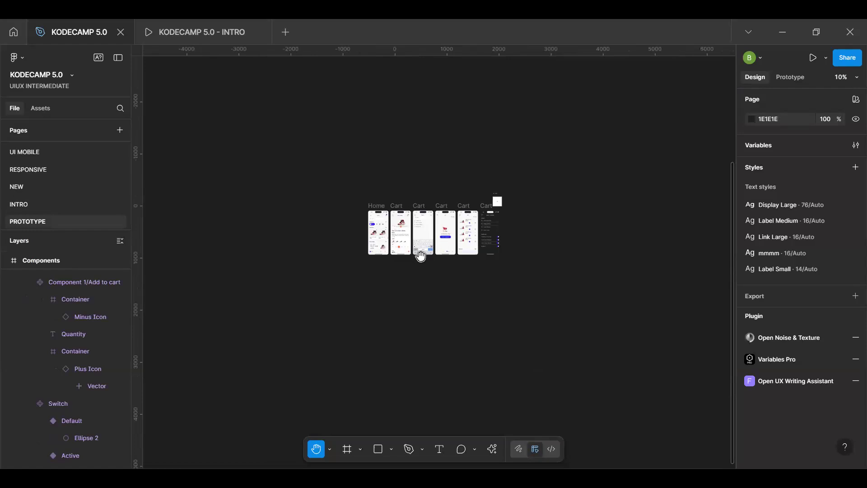
scroll(425, 260, up, 5)
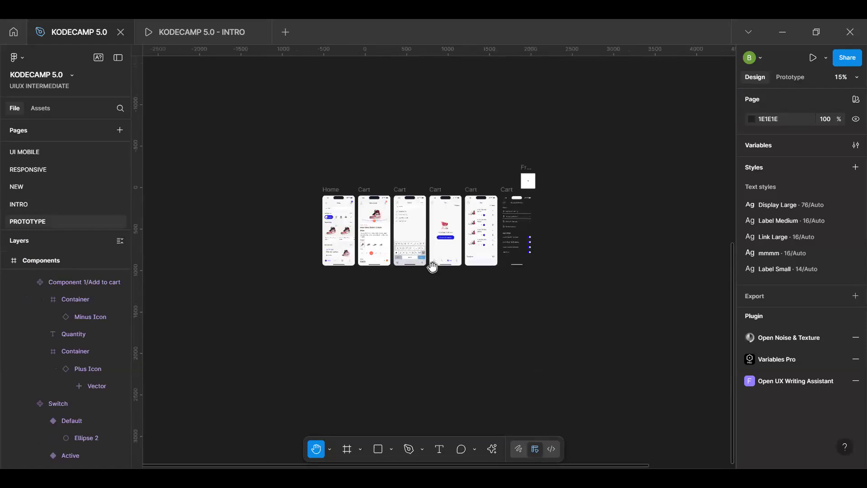
scroll(488, 299, down, 4)
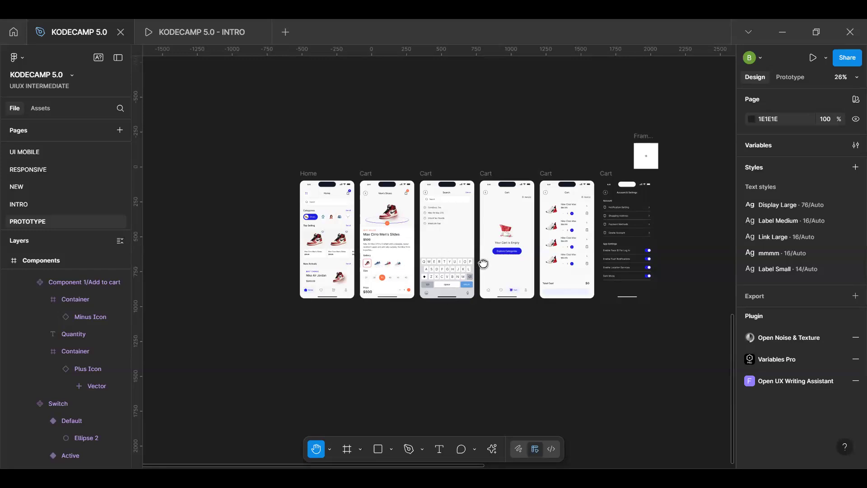
drag(483, 267, 400, 272)
scroll(400, 275, up, 1)
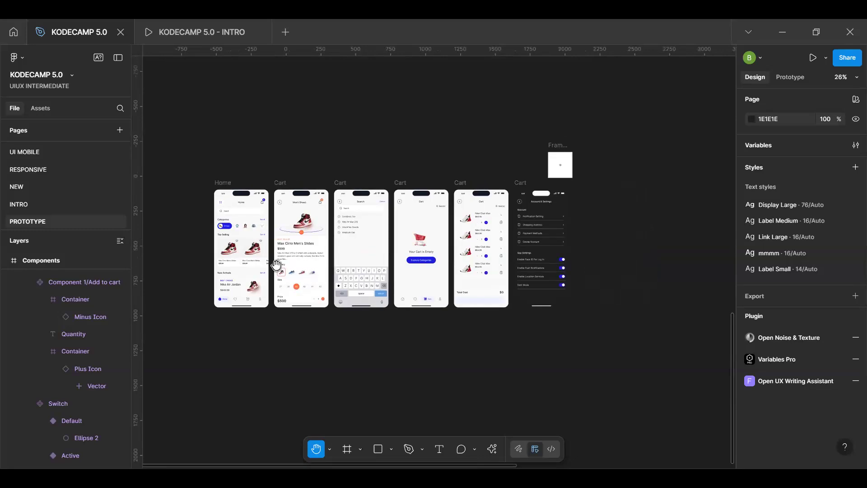
scroll(312, 244, left, 2)
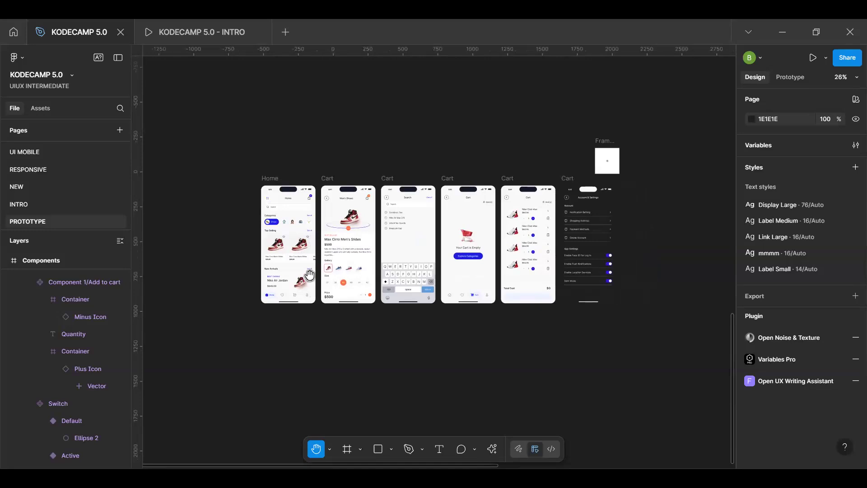
Step: Set the Alias variable mode of the Men's Shoes screen to Blue Theme
scroll(309, 275, up, 5)
scroll(314, 270, down, 5)
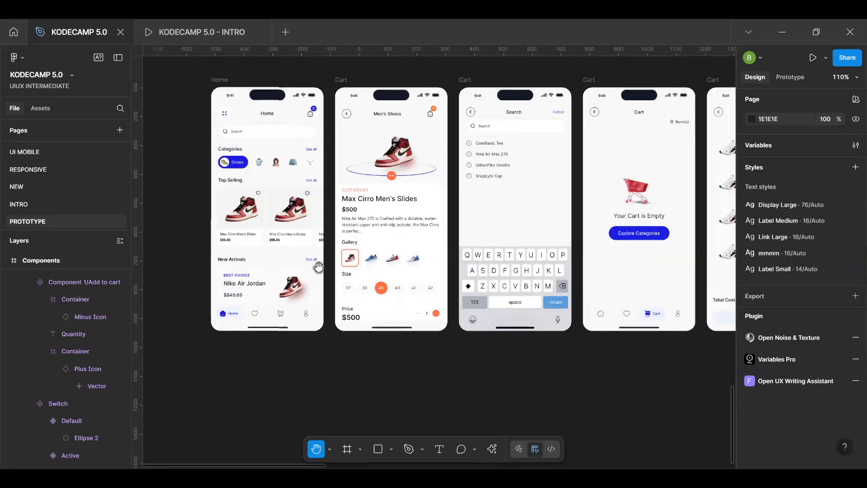
key(v)
click(333, 179)
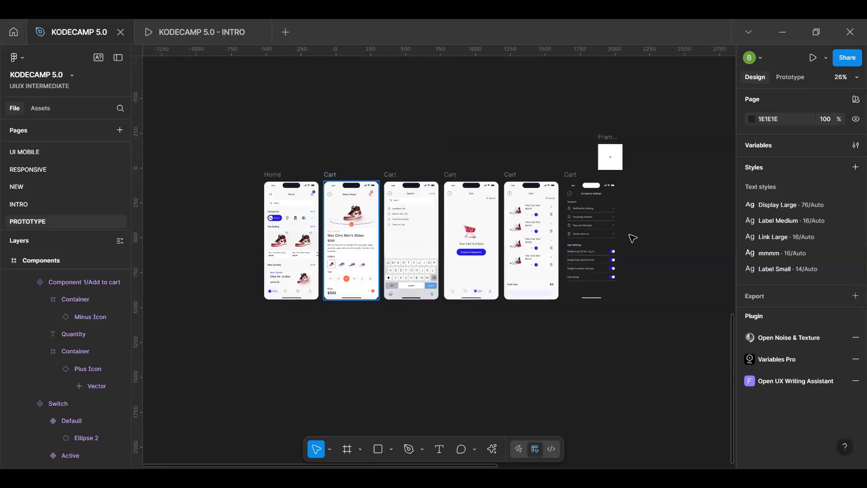
click(784, 376)
key(Up)
key(Return)
click(322, 223)
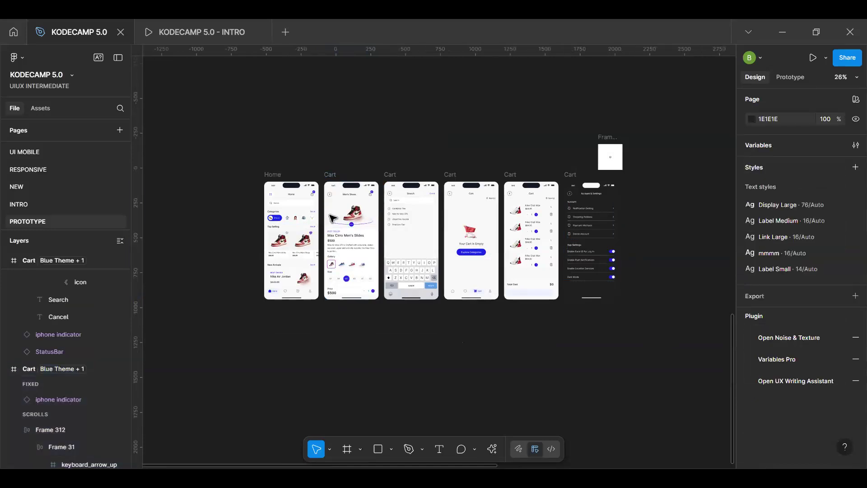
Step: Set the Mapped variable mode of the Account & Settings screen to Light Mode
scroll(322, 224, up, 4)
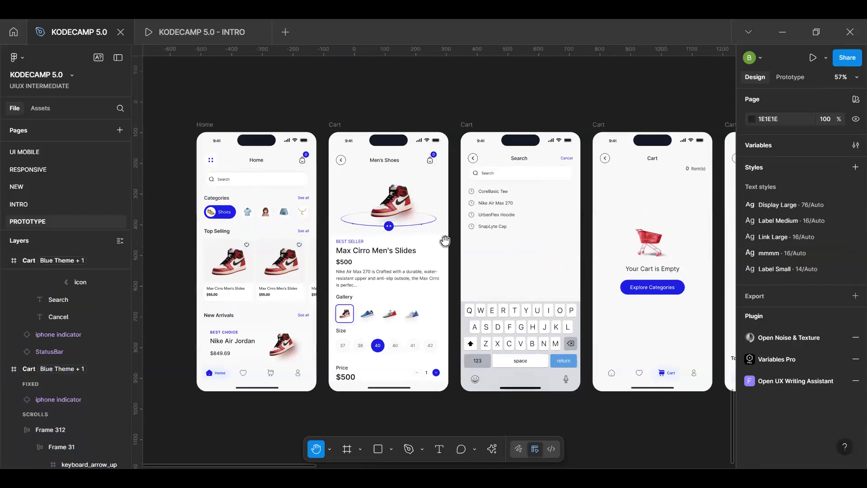
scroll(475, 233, right, 3)
scroll(475, 285, down, 6)
scroll(424, 258, right, 3)
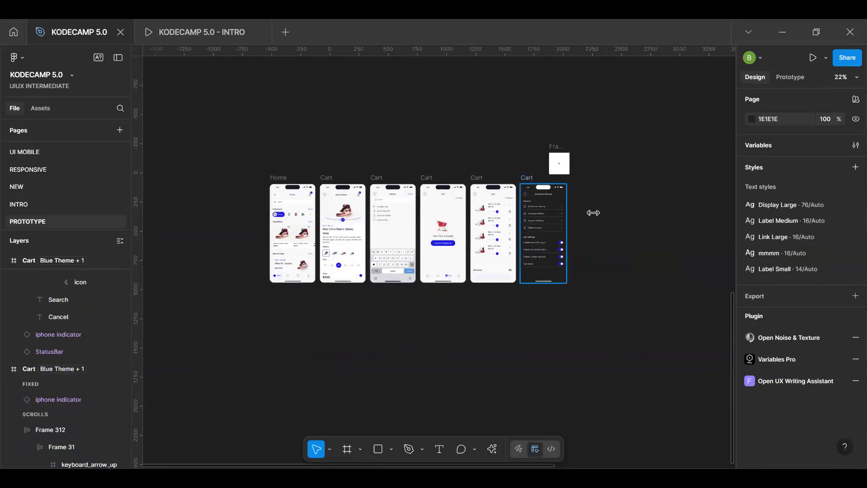
click(556, 217)
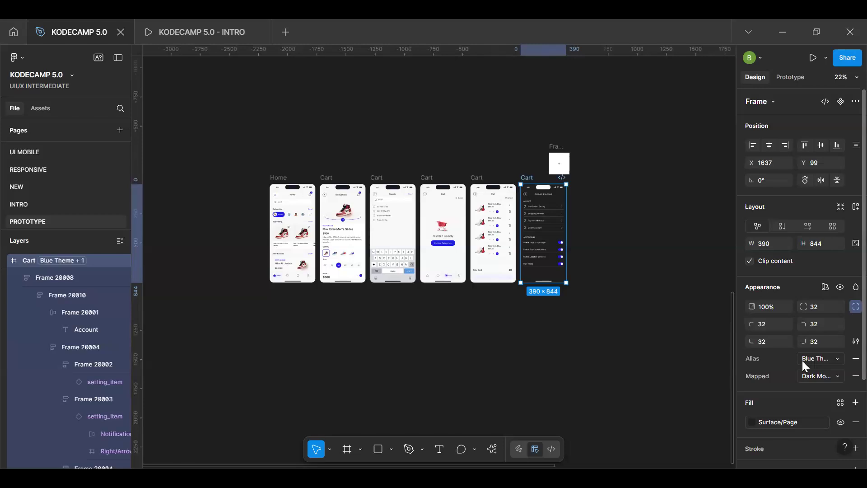
click(802, 361)
click(814, 372)
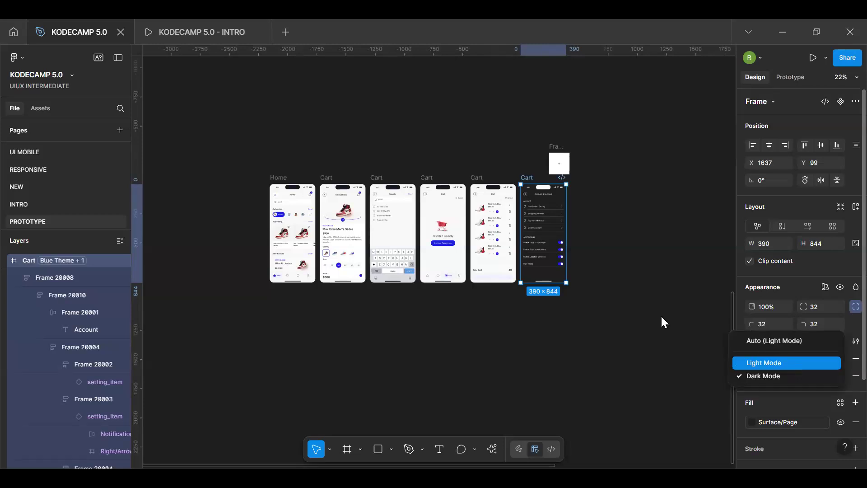
key(Return)
key(Escape)
Step: Move the small white settings-icon frame above the empty Cart screen, to about X 884, Y -444
drag(559, 164, 444, 132)
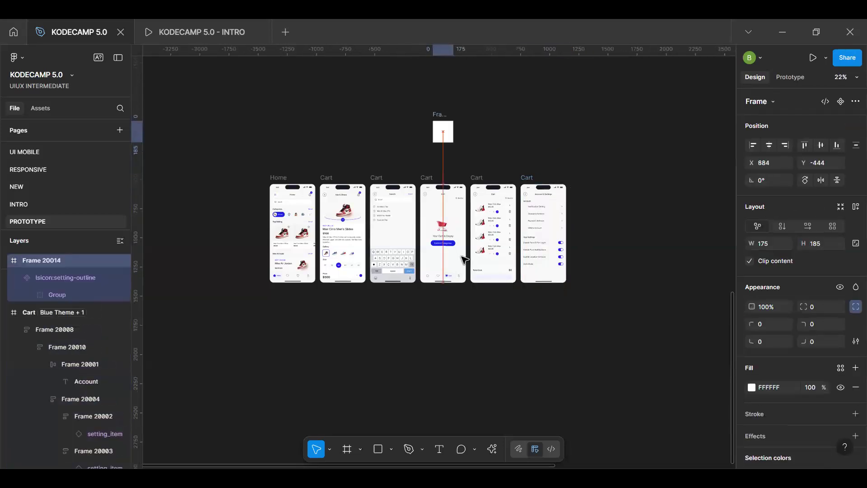
key(Escape)
key(h)
scroll(477, 251, left, 3)
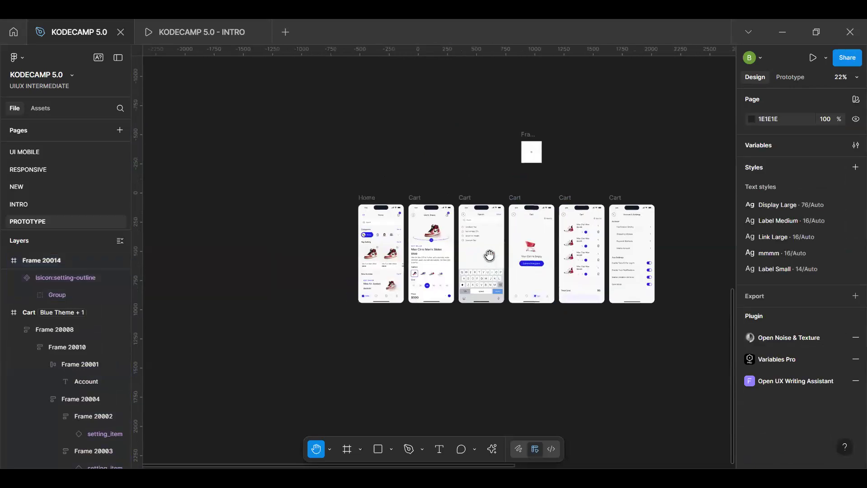
Step: Examine the row of mobile screens from Home to Account & Settings, including their details up close
scroll(488, 258, up, 5)
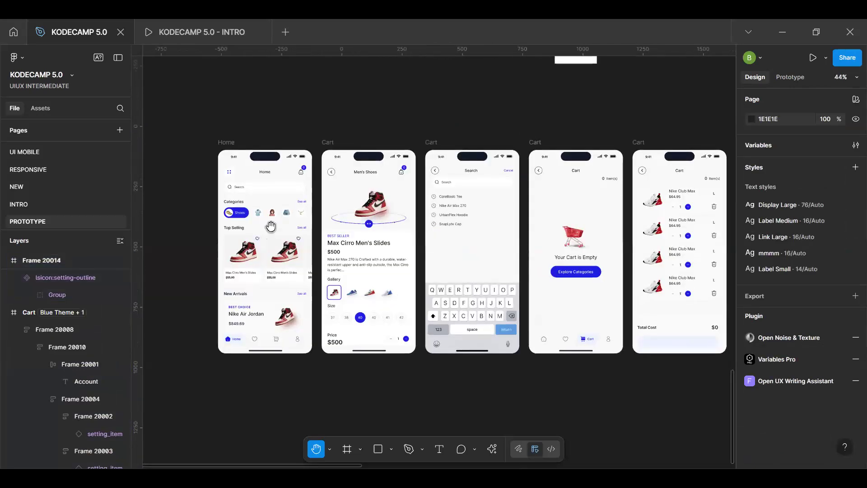
scroll(273, 228, up, 5)
scroll(273, 248, down, 4)
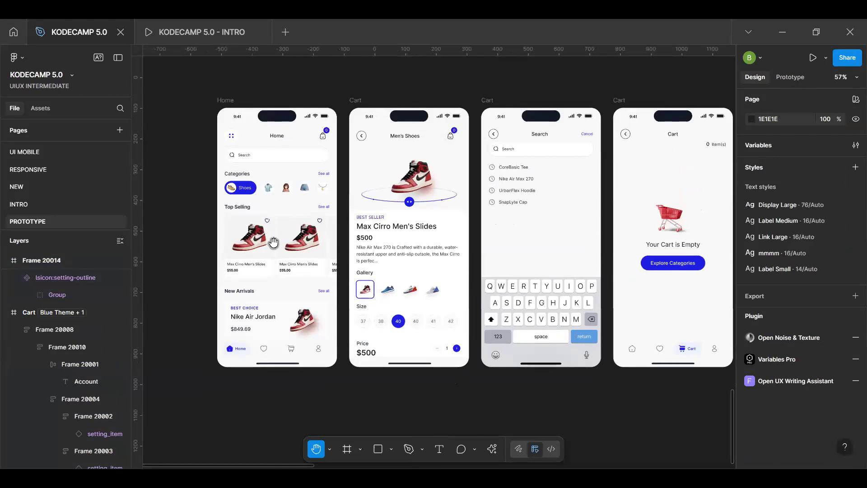
scroll(273, 247, up, 5)
scroll(336, 236, down, 6)
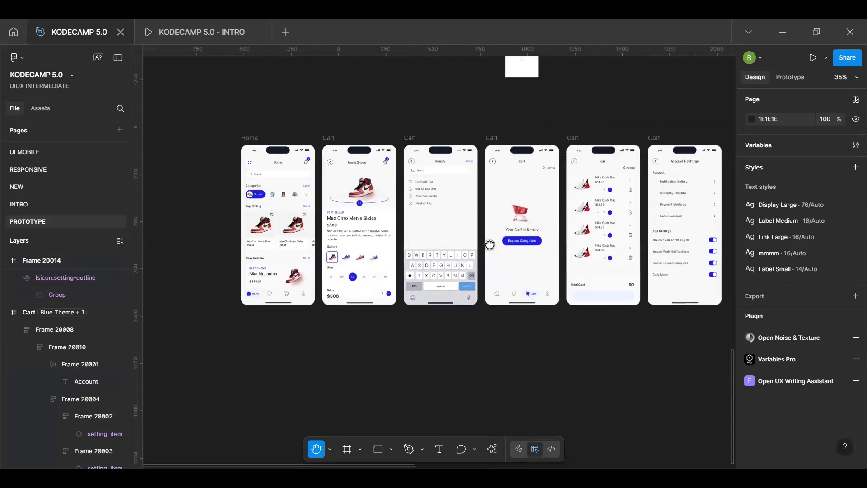
scroll(441, 225, right, 2)
scroll(441, 225, up, 1)
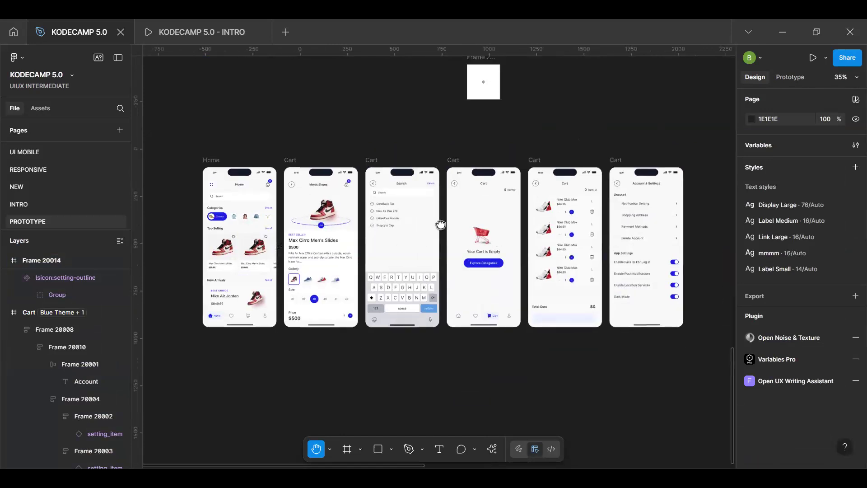
scroll(441, 224, right, 2)
scroll(506, 293, up, 3)
scroll(506, 294, left, 2)
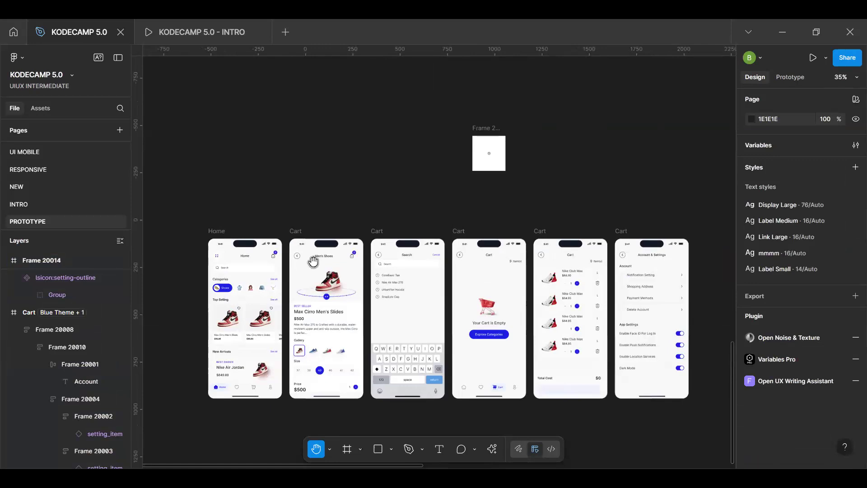
Step: Inspect the prototype interactions of the cart icon in the Home screen's header, then deselect it
scroll(246, 301, up, 5)
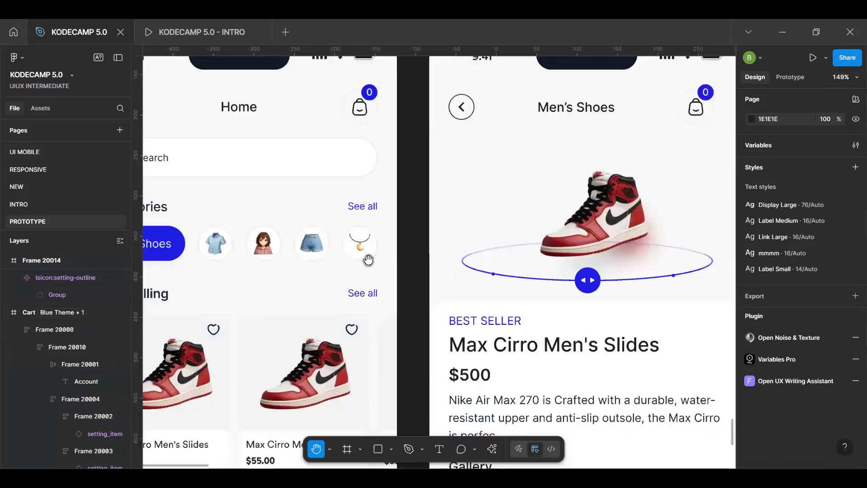
scroll(369, 260, left, 6)
scroll(407, 217, down, 1)
scroll(465, 224, up, 6)
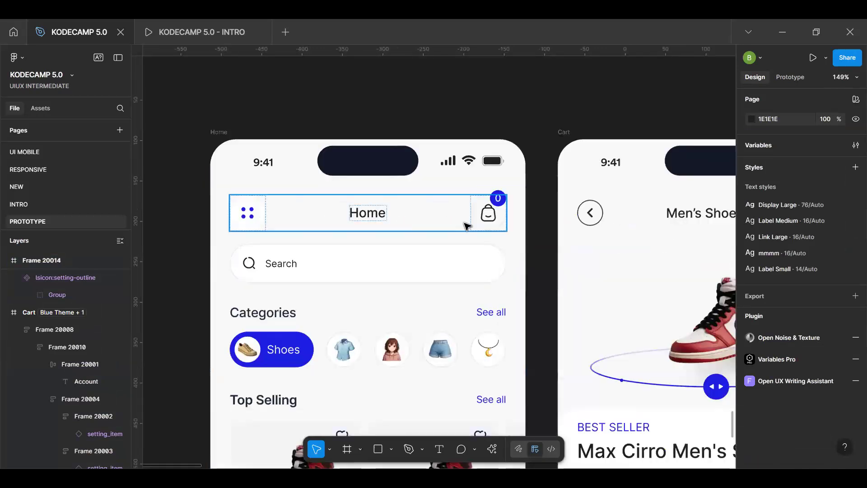
double_click(487, 218)
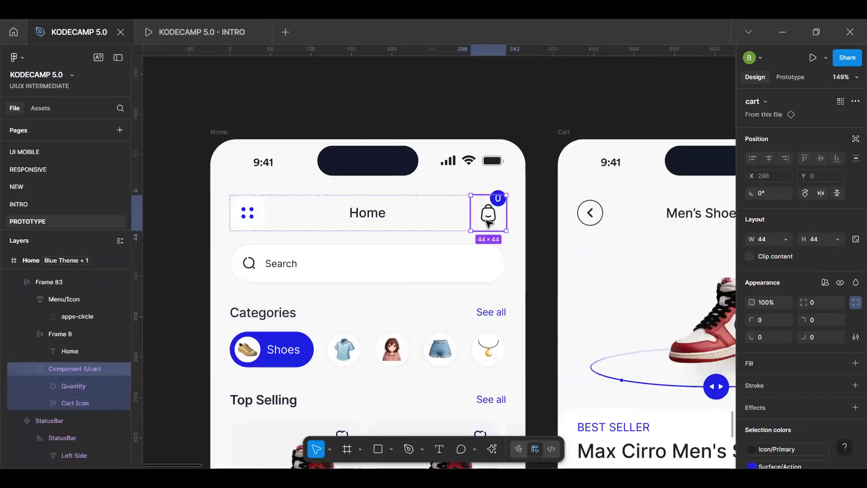
scroll(487, 217, down, 3)
key(shift+e)
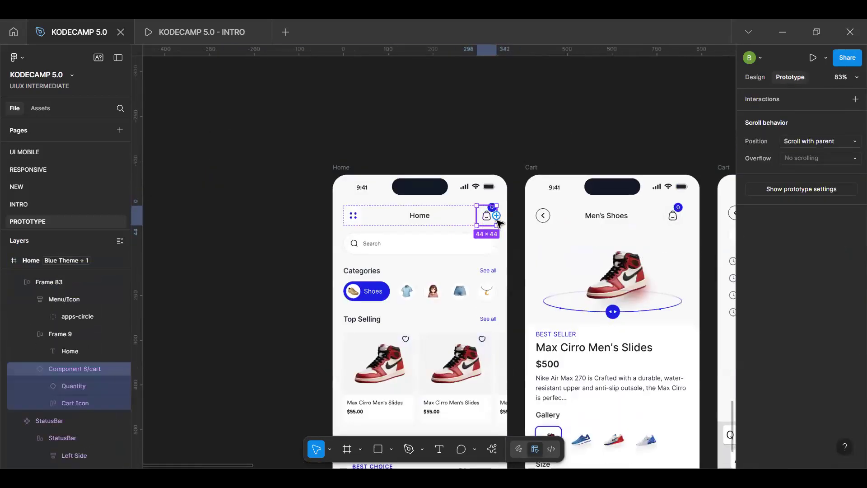
click(532, 163)
Step: Examine the Search, empty Cart, filled Cart and Account & Settings screens against the Home and Men's Shoes screens
scroll(503, 236, right, 10)
scroll(559, 266, down, 2)
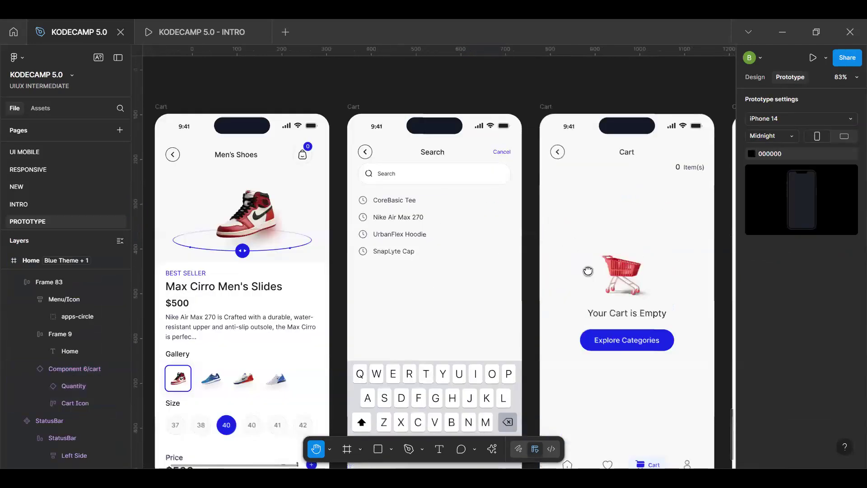
scroll(588, 271, right, 5)
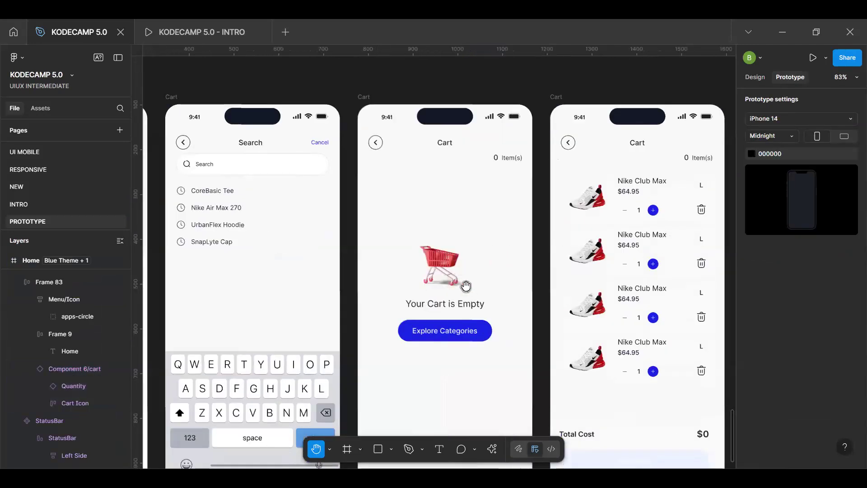
scroll(451, 283, down, 1)
scroll(451, 283, right, 1)
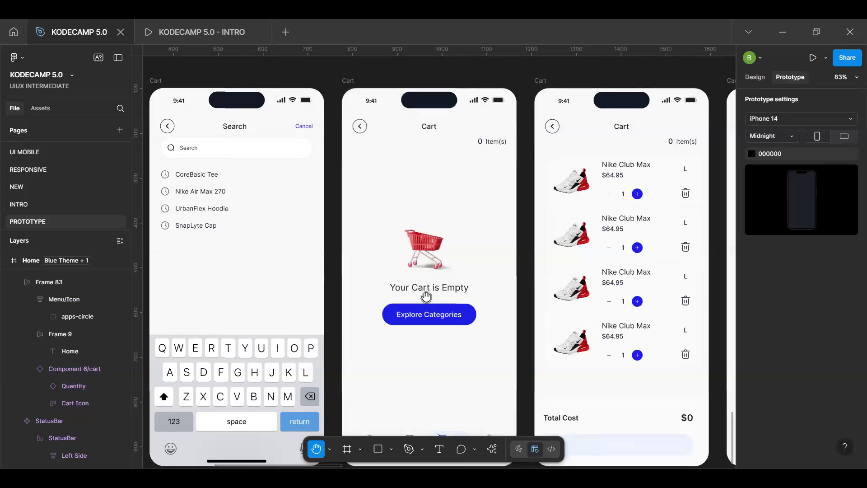
scroll(426, 296, down, 2)
scroll(433, 299, down, 1)
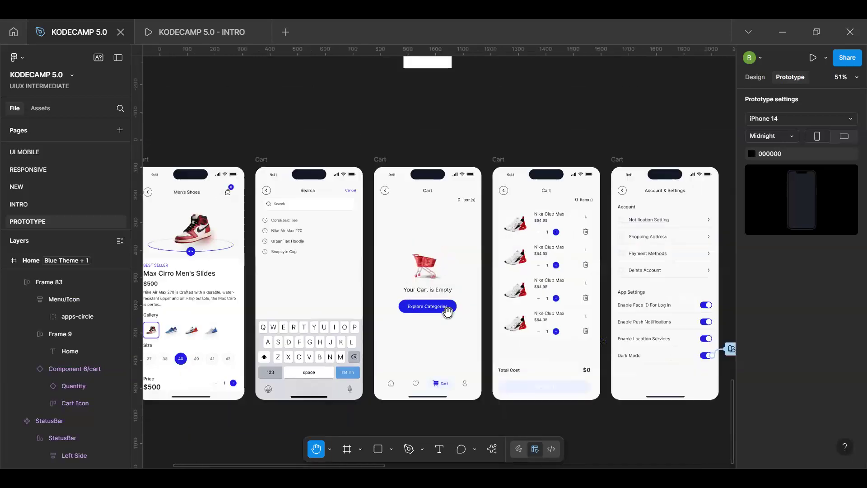
scroll(430, 320, up, 3)
scroll(497, 307, left, 2)
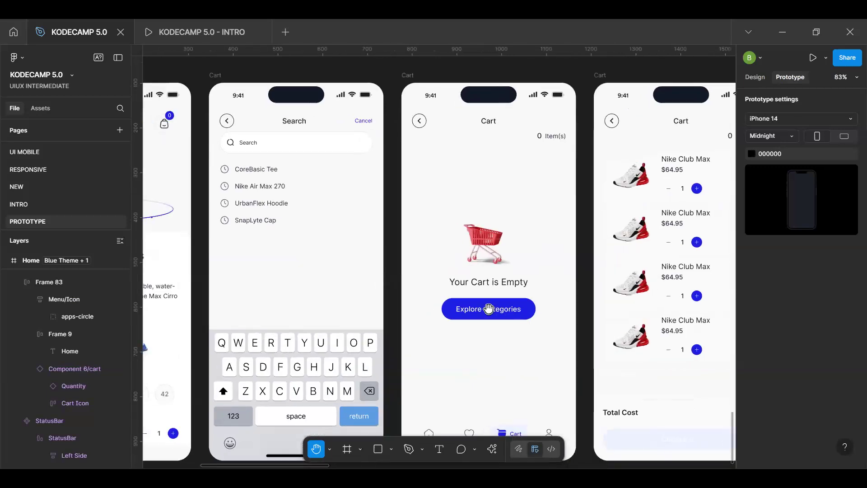
scroll(496, 310, left, 2)
scroll(385, 277, down, 3)
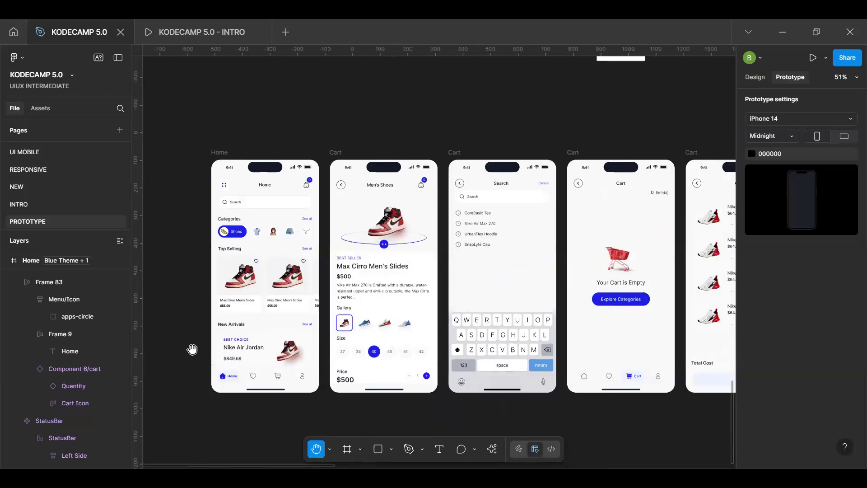
scroll(235, 317, left, 1)
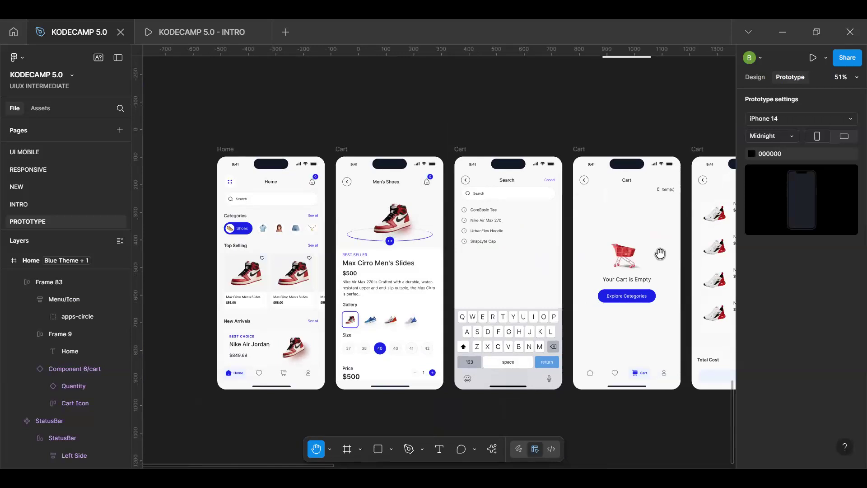
scroll(319, 271, right, 3)
scroll(321, 271, left, 4)
scroll(375, 253, down, 1)
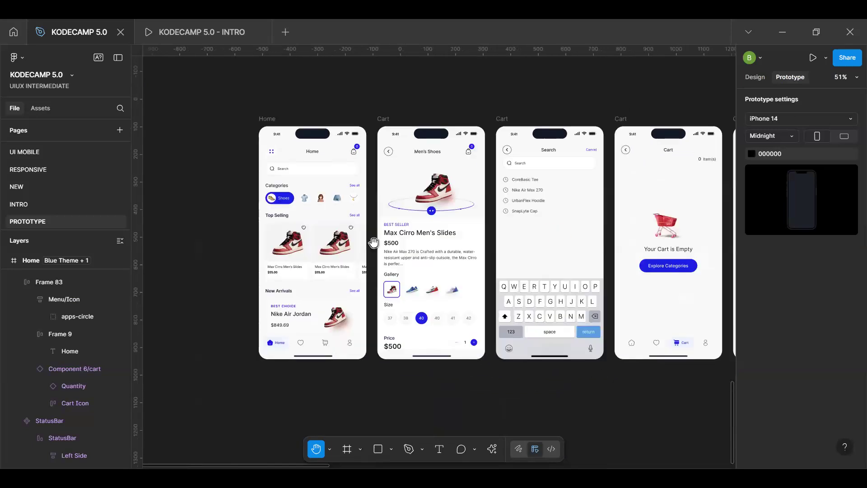
Step: Select the cart icon in the Men's Shoes screen's header and go to its main component
key(v)
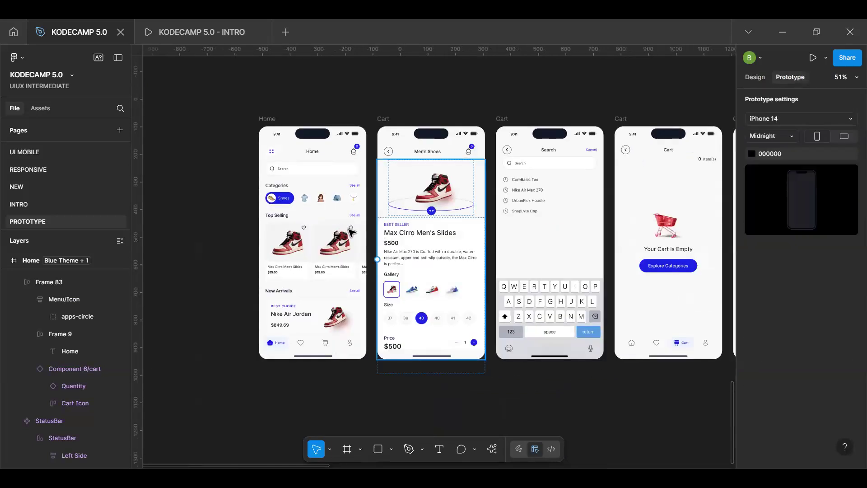
scroll(345, 231, up, 3)
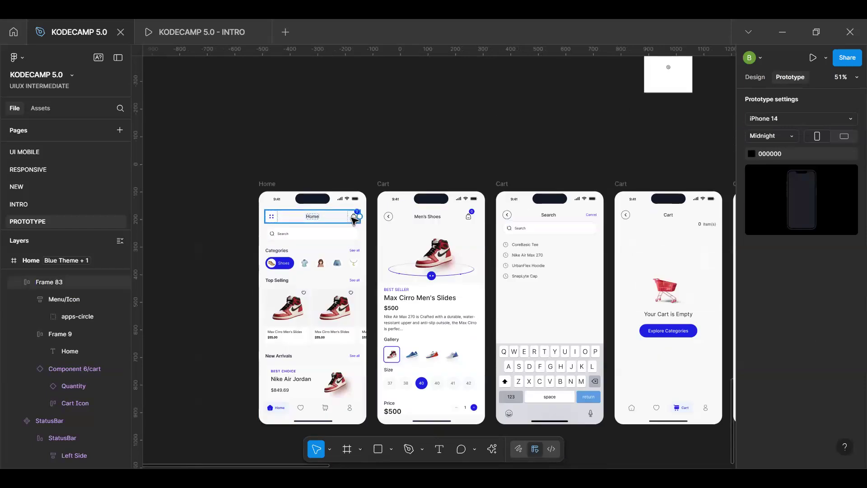
click(466, 220)
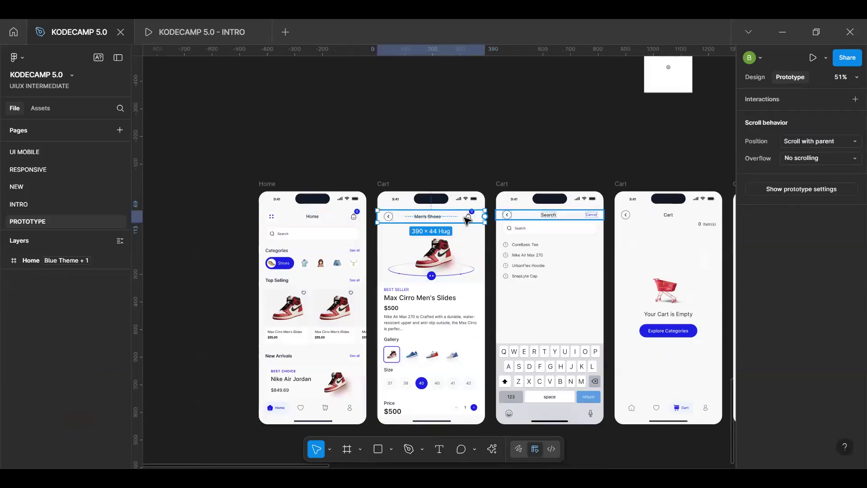
double_click(467, 220)
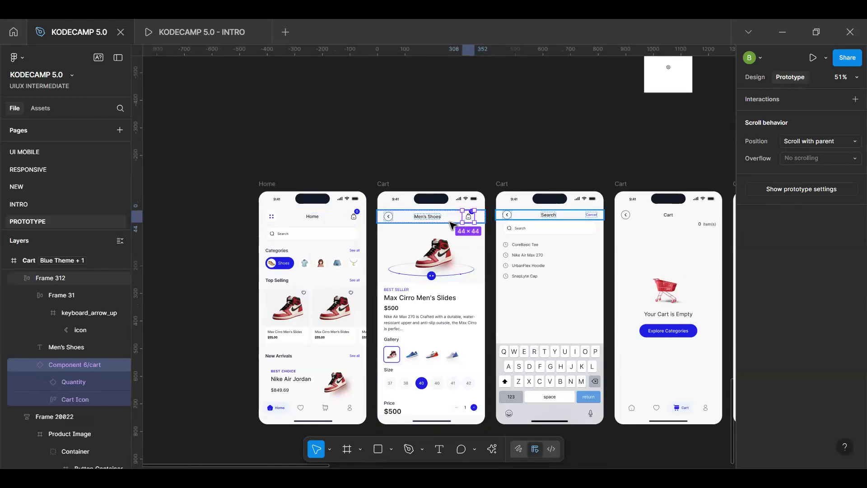
click(755, 77)
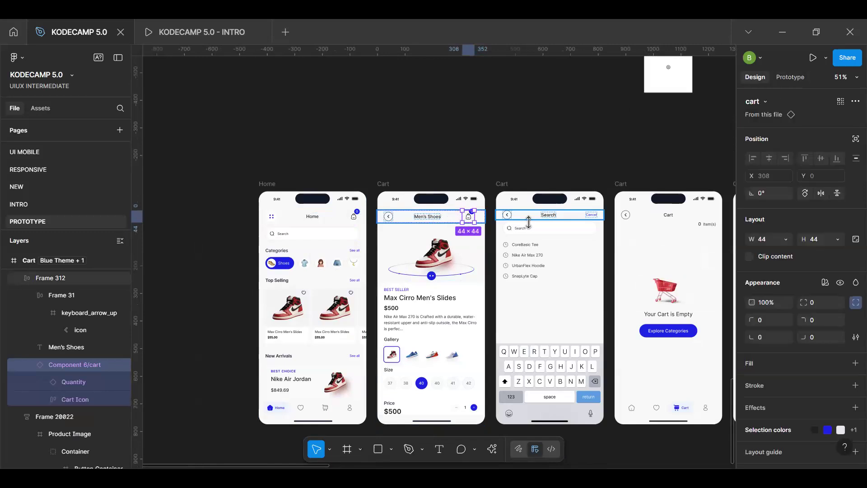
click(758, 117)
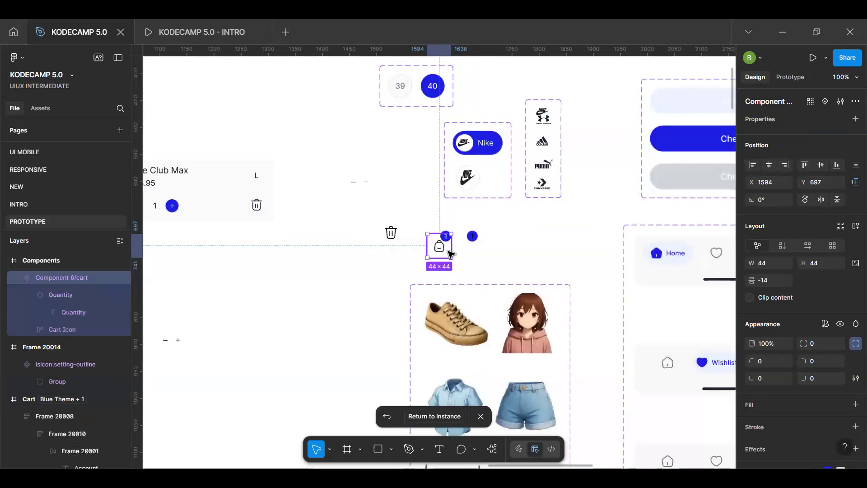
Step: Move the Components frame close above the row of mobile screens, to about X -3022, Y -2085
key(shift+e)
key(shift+e)
scroll(442, 257, down, 4)
scroll(442, 259, down, 8)
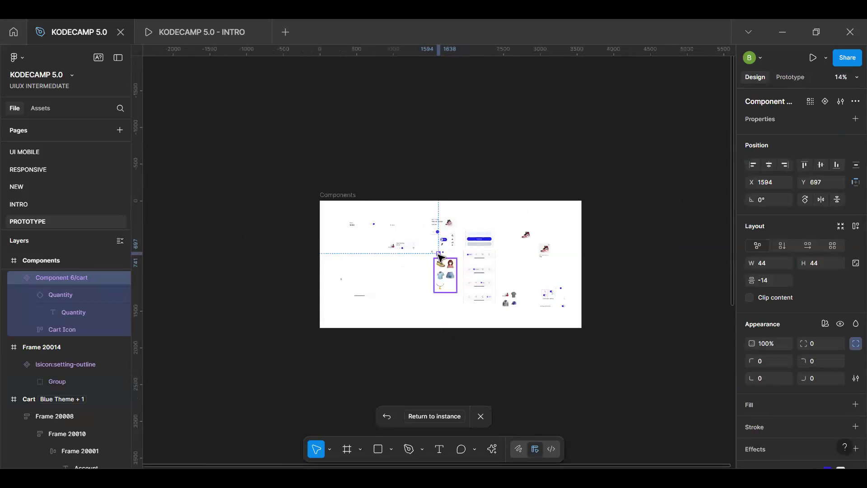
click(388, 285)
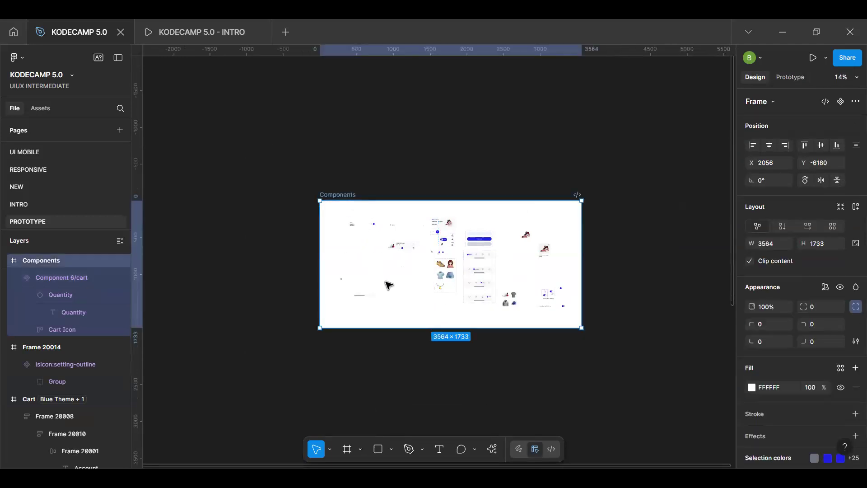
scroll(382, 312, down, 6)
drag(389, 316, 299, 137)
scroll(344, 325, down, 3)
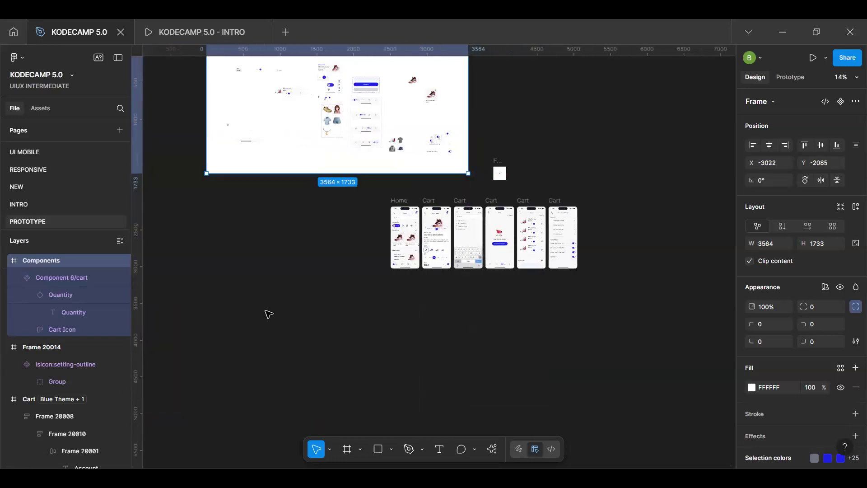
Step: Prototype the cart icon main component to navigate on tap to the empty Cart screen with Smart animate, Ease out, 300ms
click(365, 183)
scroll(308, 137, up, 2)
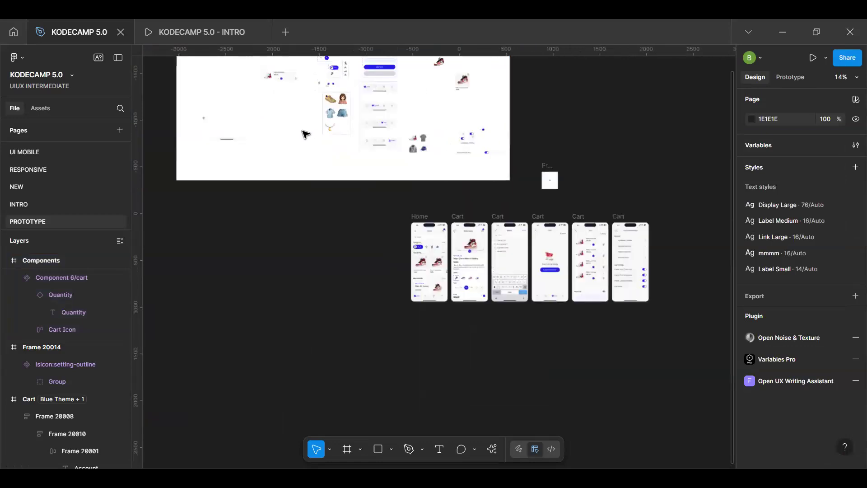
scroll(347, 199, up, 2)
scroll(364, 205, up, 5)
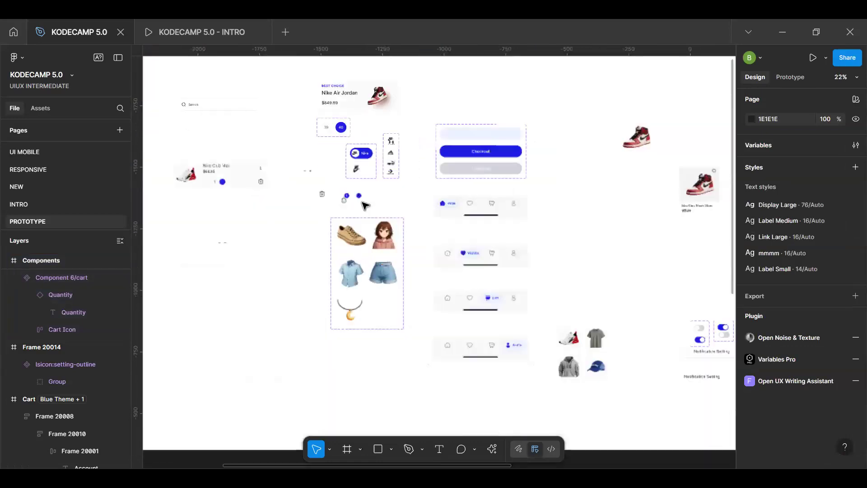
click(364, 205)
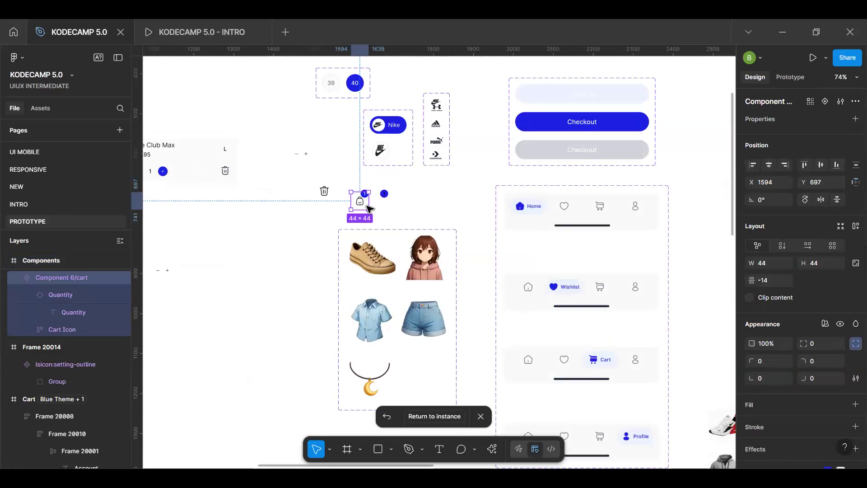
key(shift+e)
drag(370, 202, 573, 137)
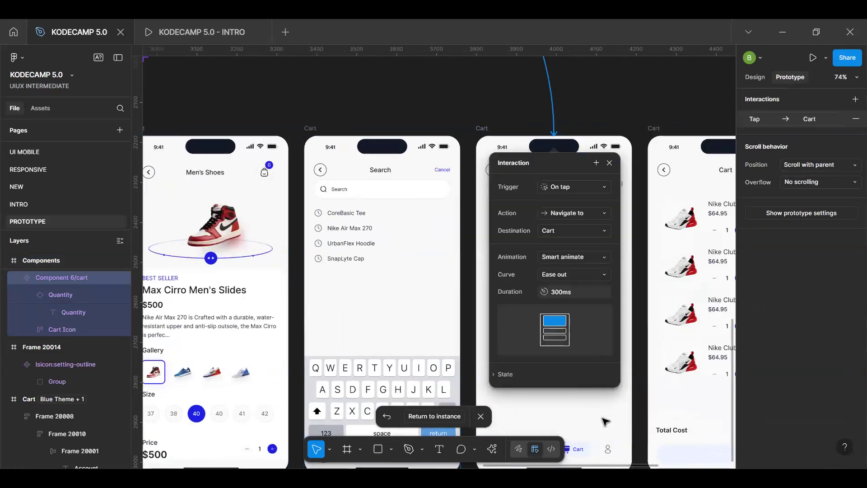
key(Escape)
click(551, 312)
click(560, 135)
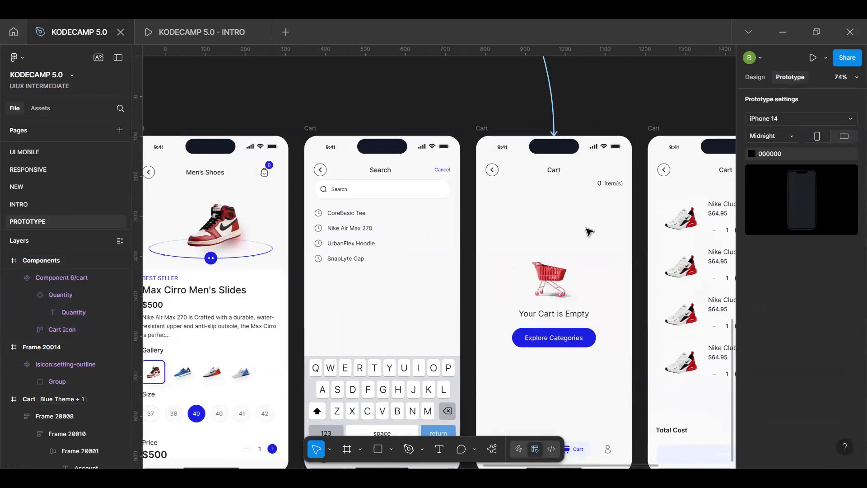
Step: Change the empty Cart screen's tap interaction to trigger after an 800ms delay with the Navigate to action
scroll(571, 261, down, 3)
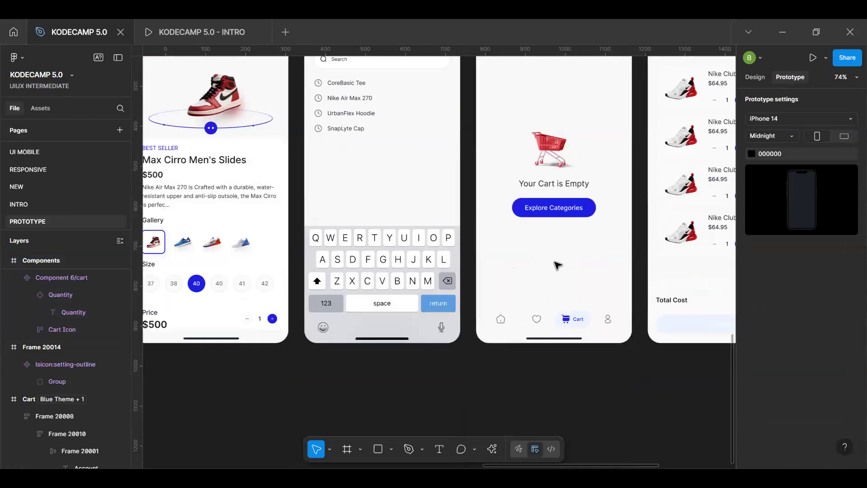
scroll(560, 265, up, 5)
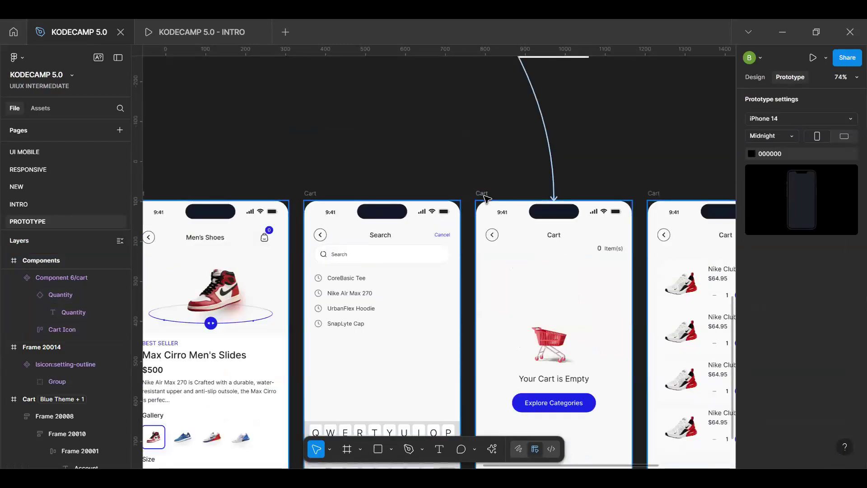
click(599, 269)
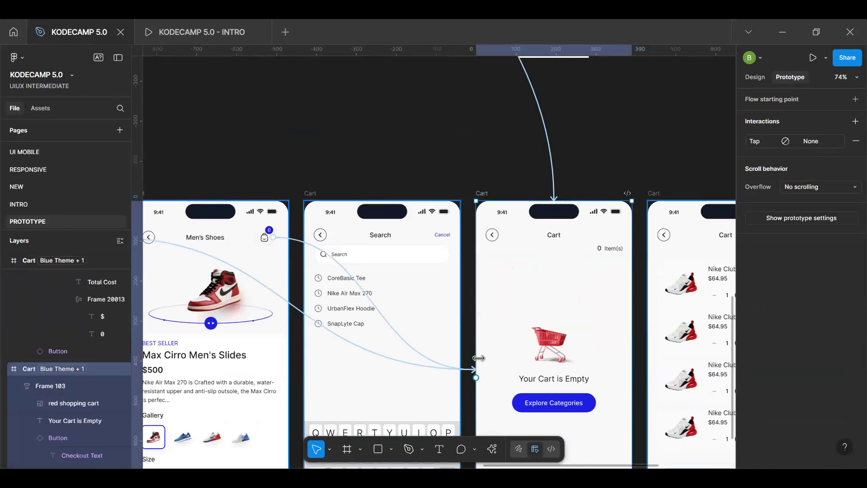
scroll(253, 264, down, 3)
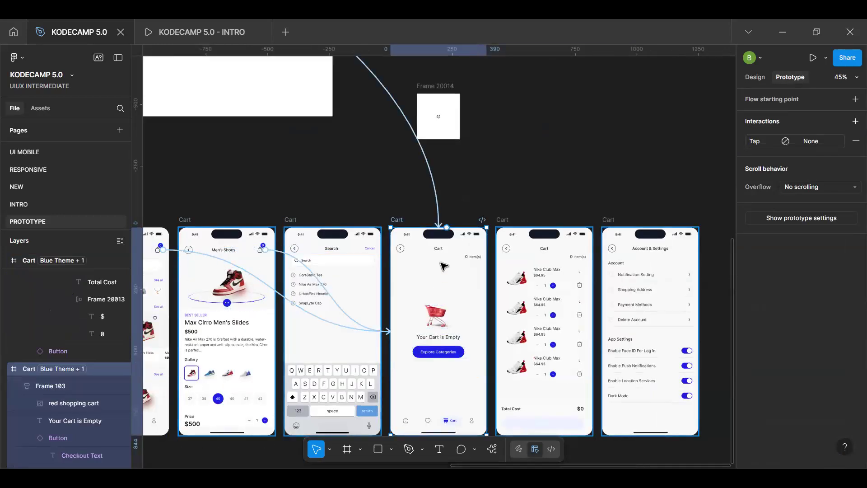
key(ctrl+equal)
key(ctrl+equal)
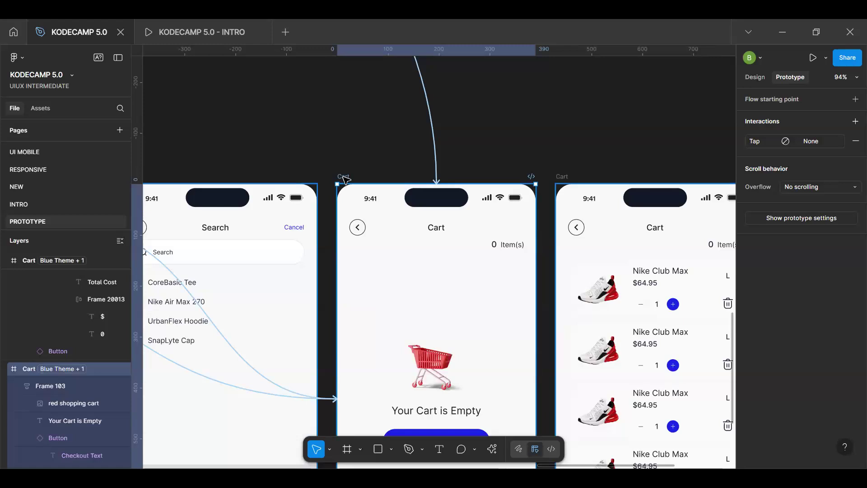
click(854, 122)
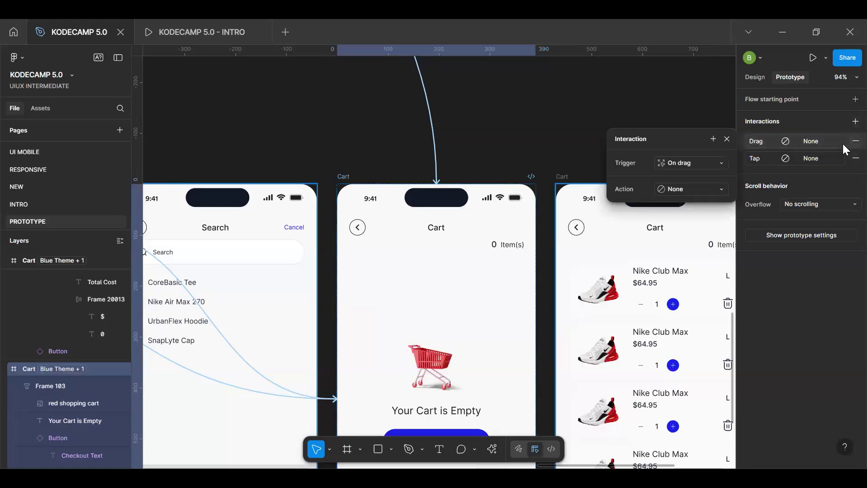
click(856, 141)
click(797, 145)
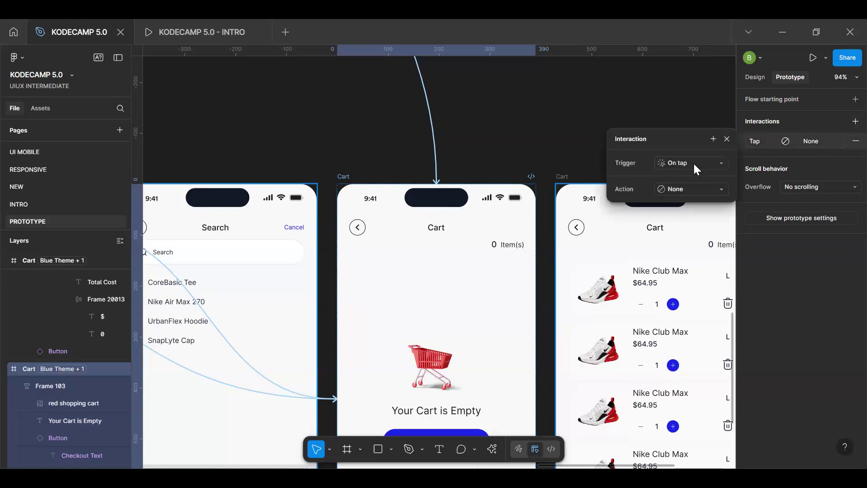
click(681, 164)
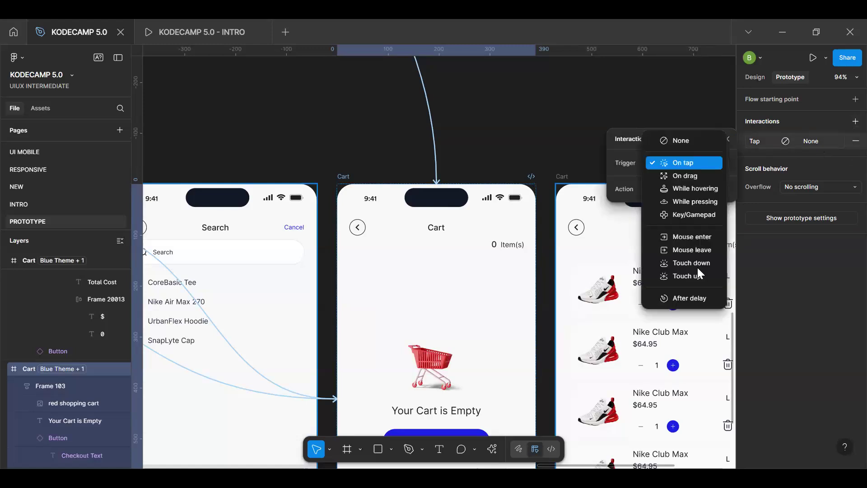
click(695, 295)
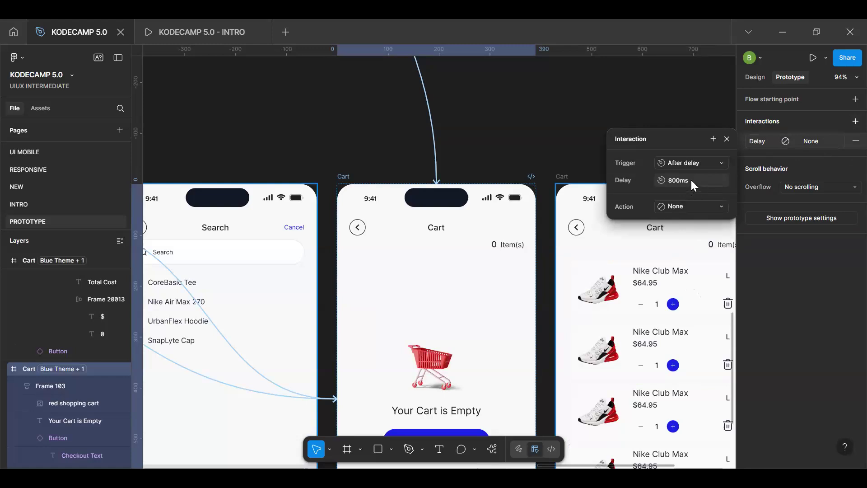
click(685, 206)
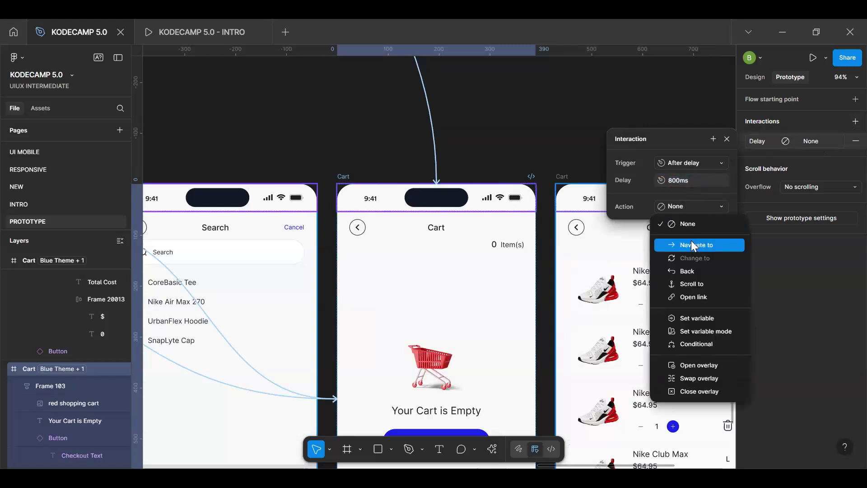
click(694, 245)
Step: Rename the Cart screen that lists the Nike Club Max items as Filled Cart
scroll(575, 170, down, 3)
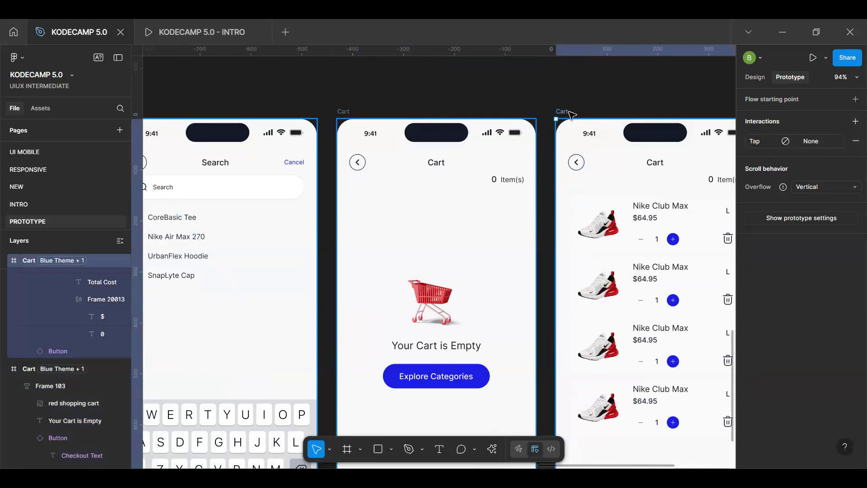
key(ctrl+r)
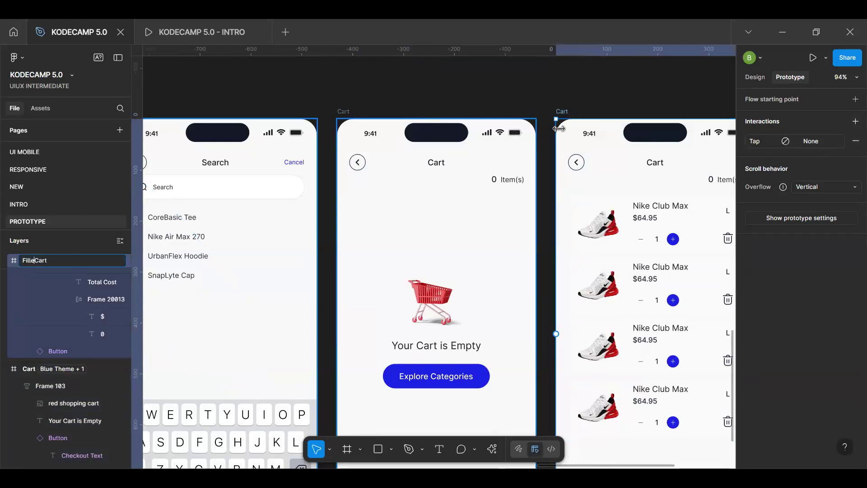
key(Return)
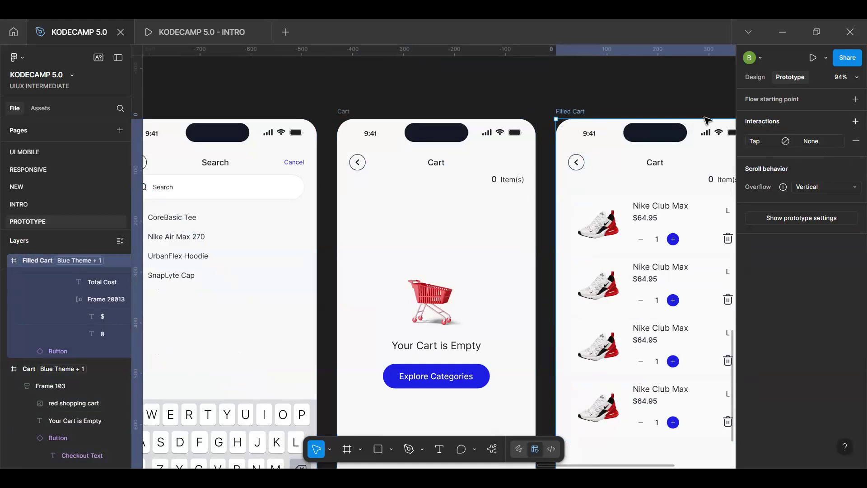
Step: Set the destination of the empty Cart screen's delay interaction to Filled Cart
click(346, 113)
click(795, 141)
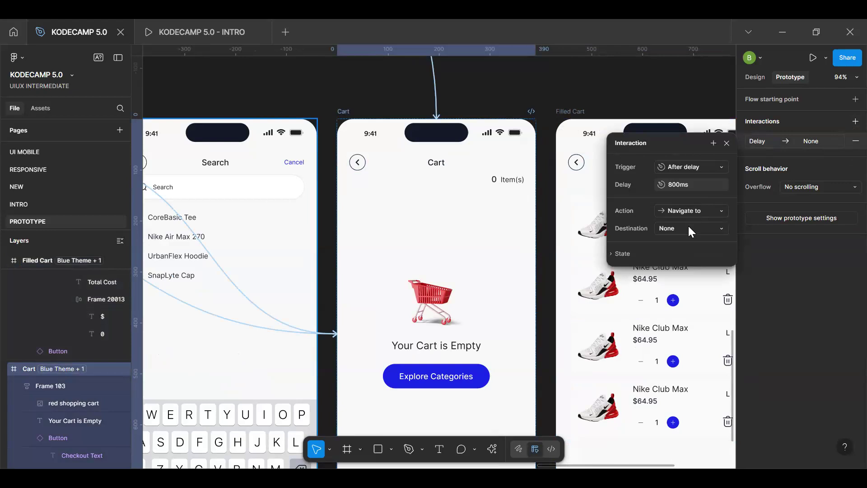
click(689, 228)
click(687, 274)
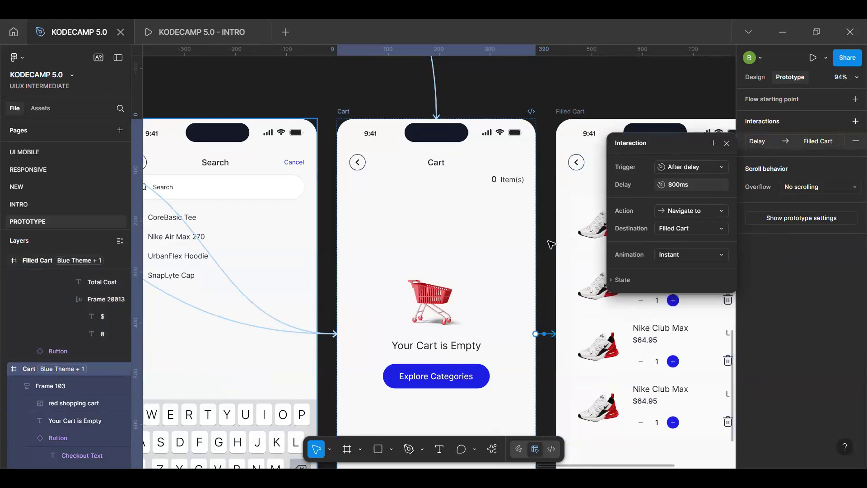
click(321, 195)
Step: Make the Home screen the Flow 1 starting point and test its cart icon in the prototype preview
scroll(290, 207, down, 10)
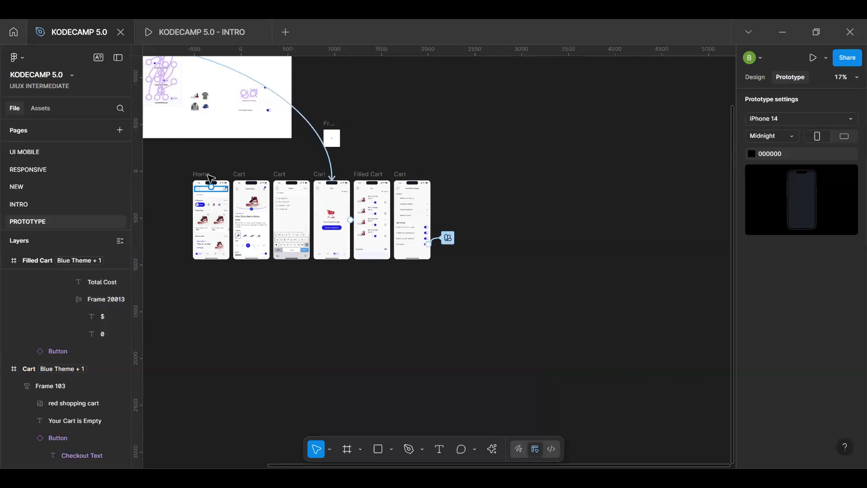
click(211, 217)
click(853, 99)
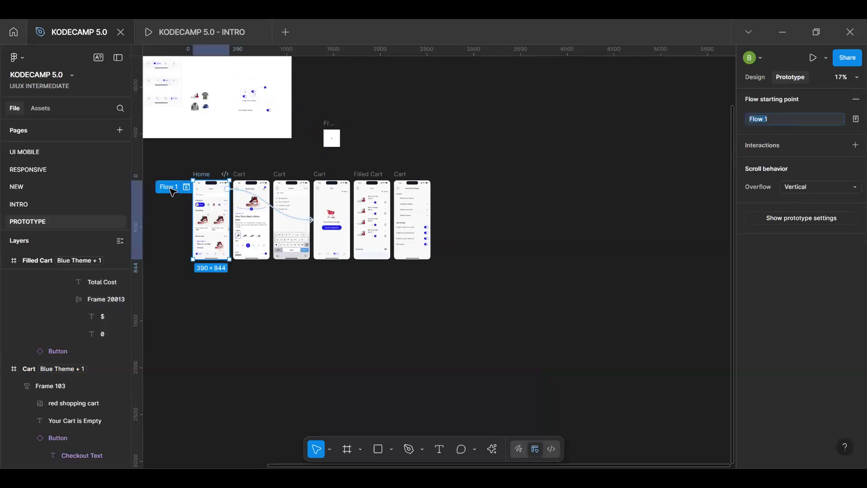
click(187, 187)
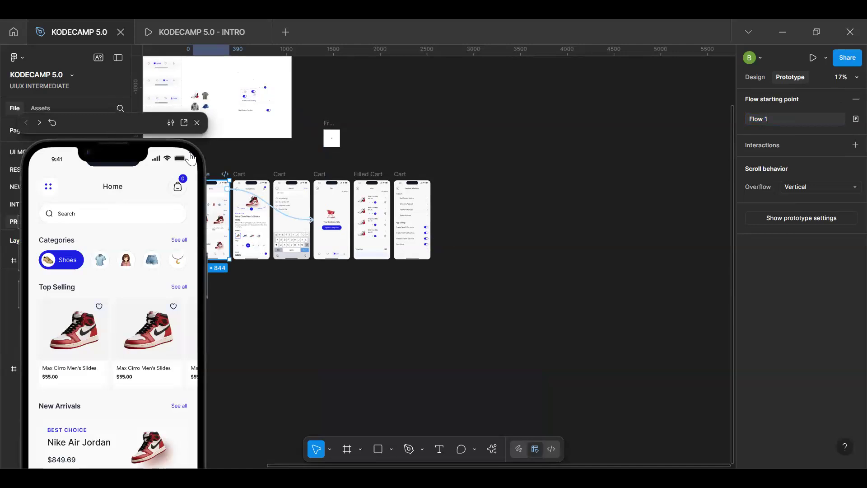
click(190, 156)
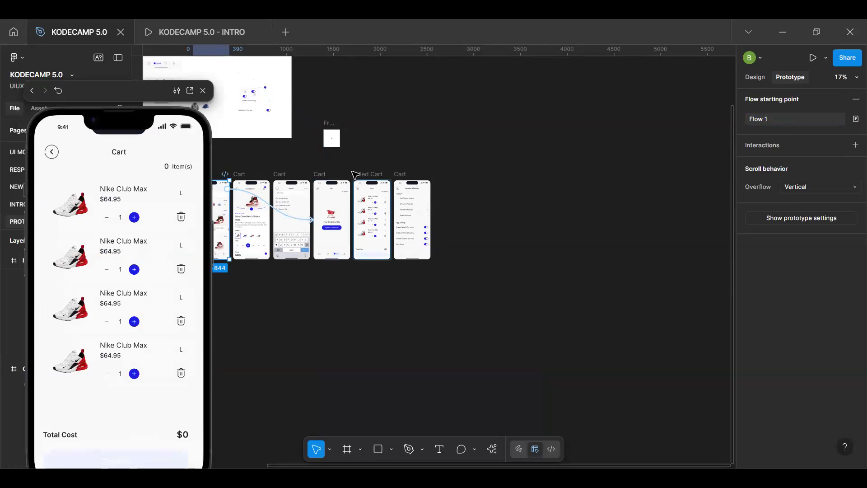
Step: Duplicate the back button from the Filled Cart screen's header into Frame 20014 and make the copy a component
scroll(357, 176, up, 10)
click(500, 183)
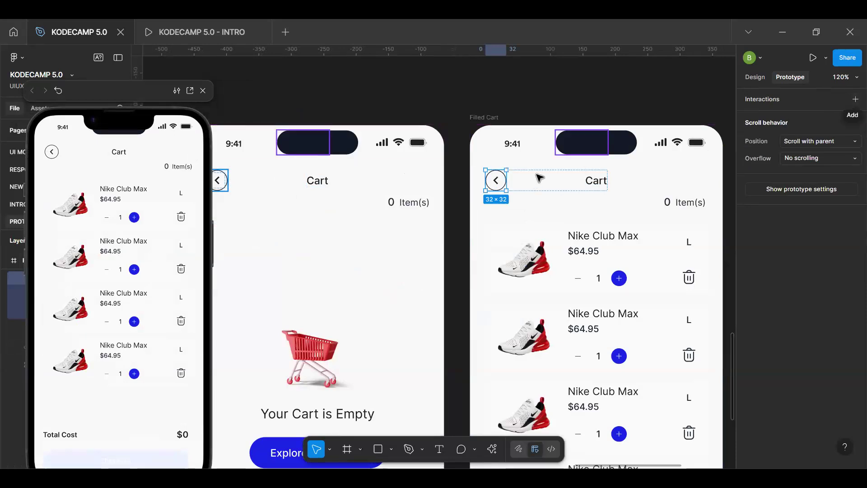
scroll(535, 180, down, 6)
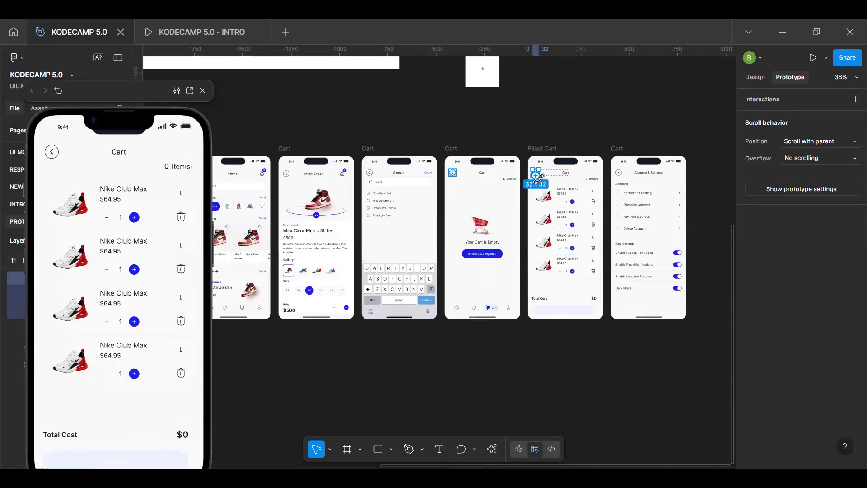
scroll(535, 172, up, 3)
drag(532, 172, 719, 123)
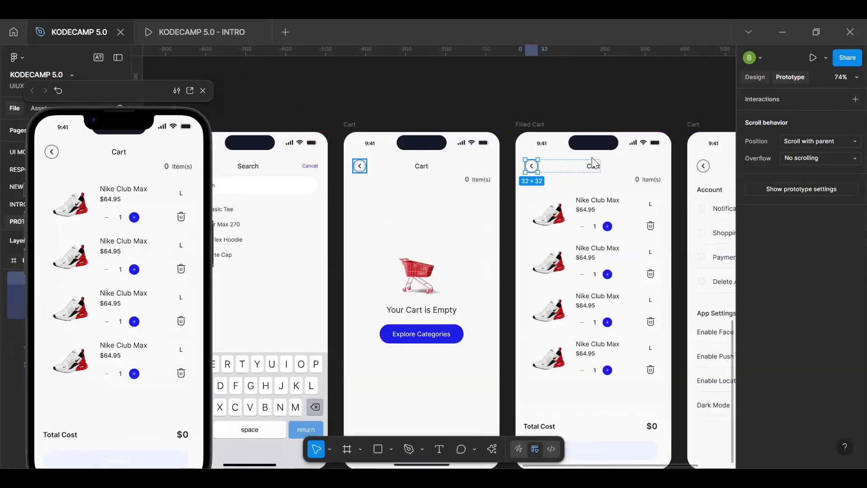
click(756, 78)
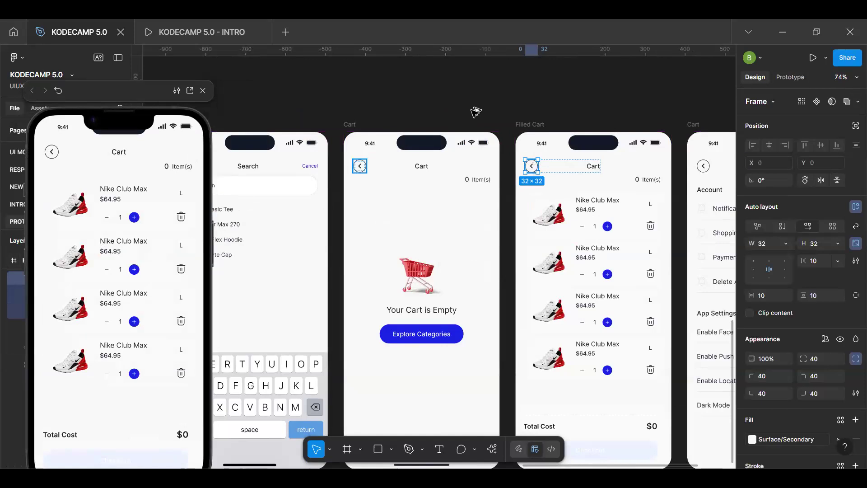
drag(527, 167, 522, 99)
scroll(414, 134, up, 5)
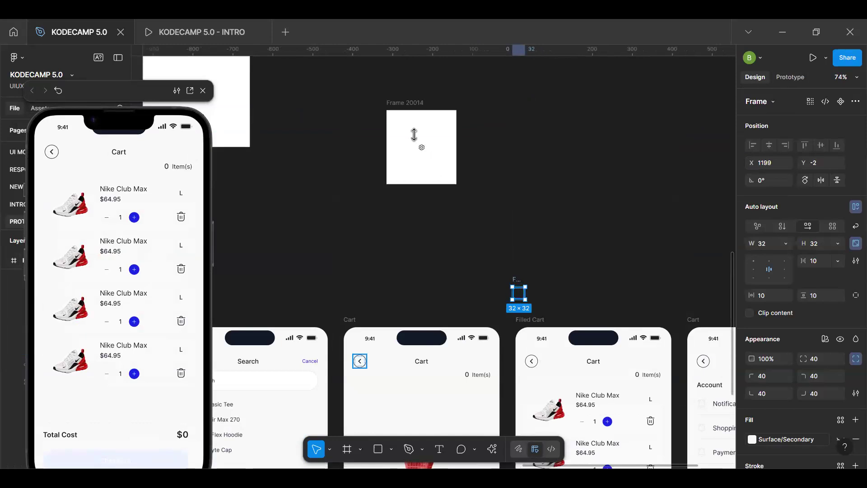
drag(524, 296, 411, 131)
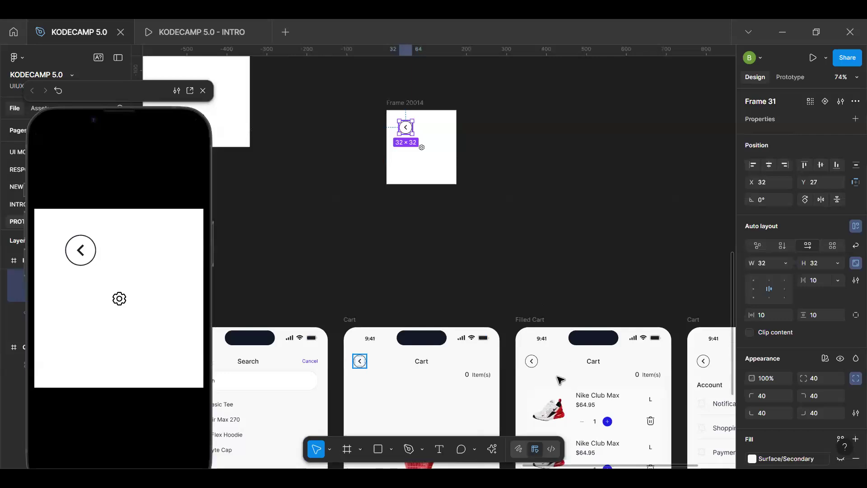
Step: Replace the back buttons in the empty Cart and Filled Cart headers with instances of the new back button component
click(537, 363)
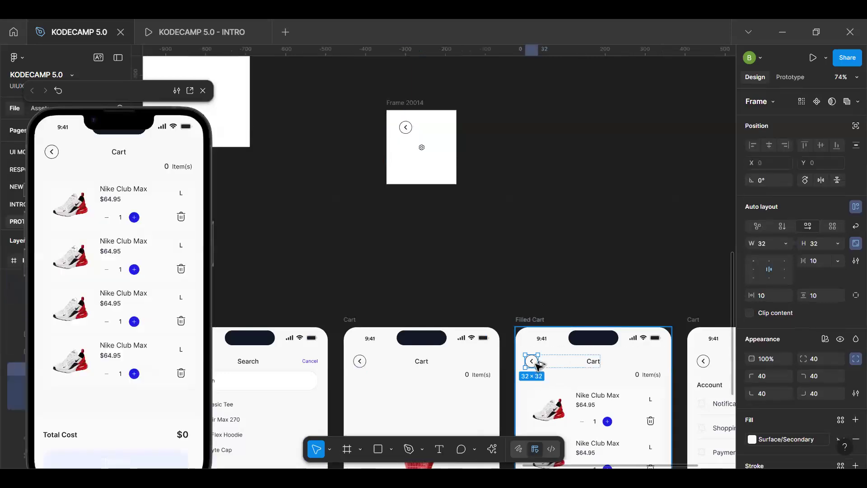
key(alt)
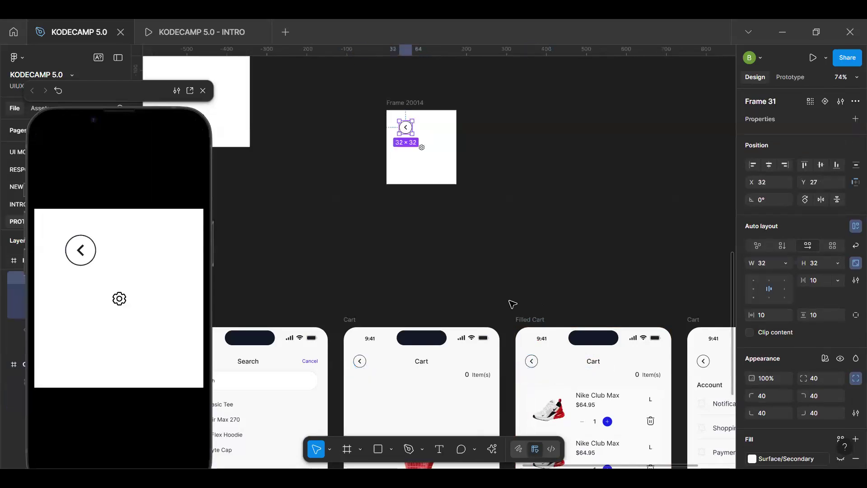
click(533, 363)
click(533, 363)
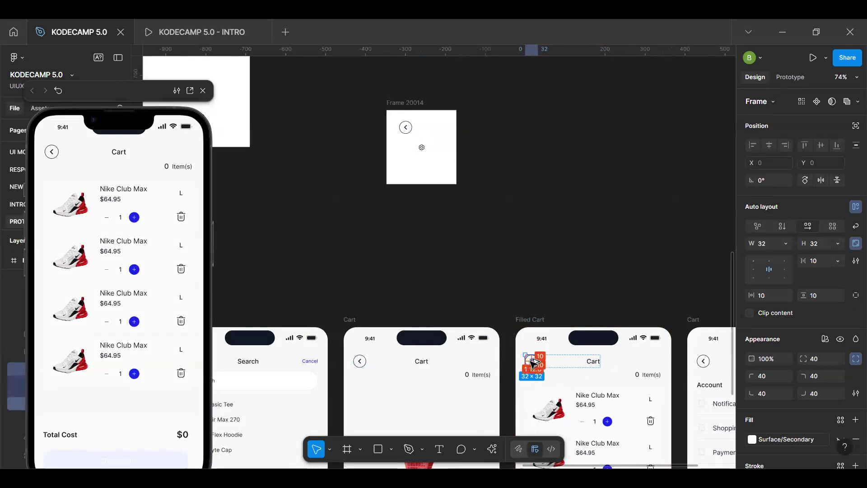
key(ctrl+alt+a)
click(532, 363)
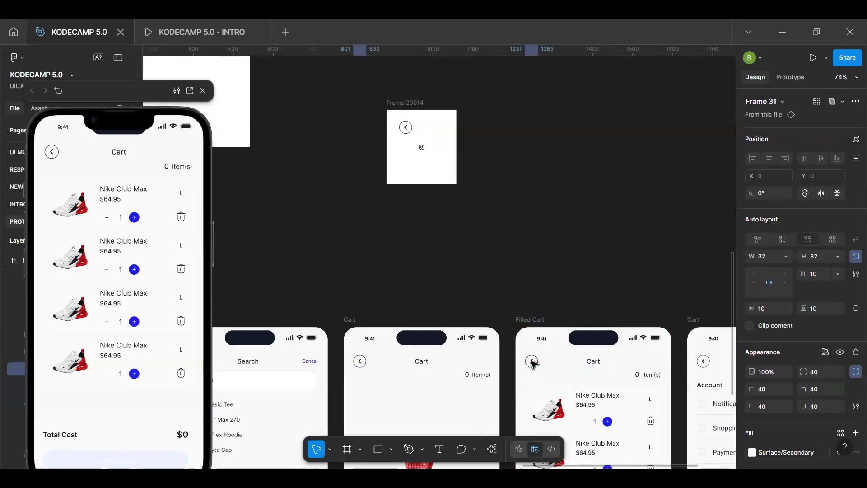
scroll(585, 370, down, 3)
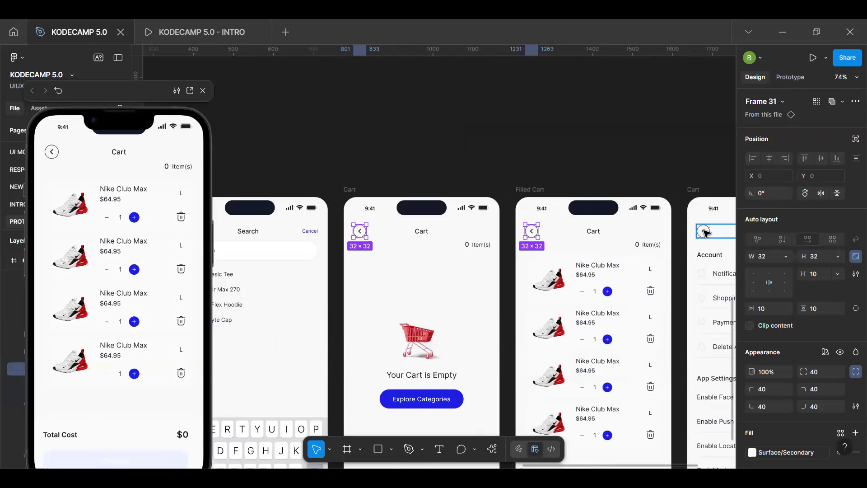
Step: Replace the back buttons in the Account & Settings and Men's Shoes headers with instances of the back button component
click(705, 232)
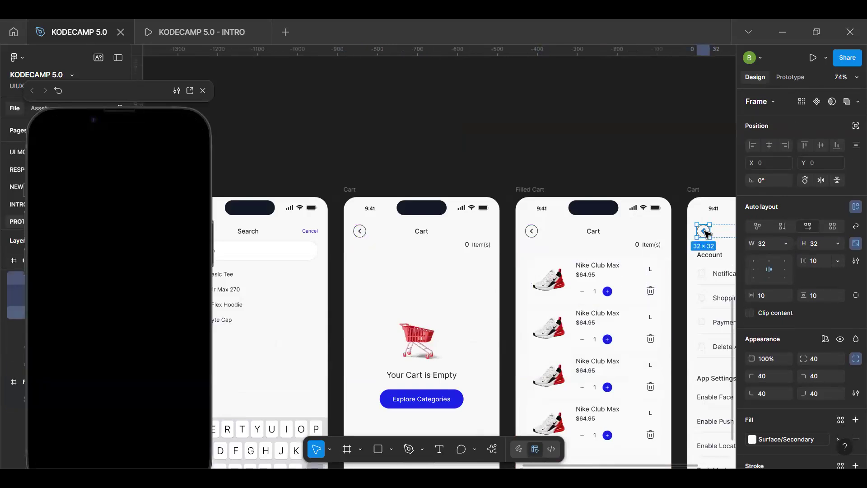
scroll(678, 226, down, 5)
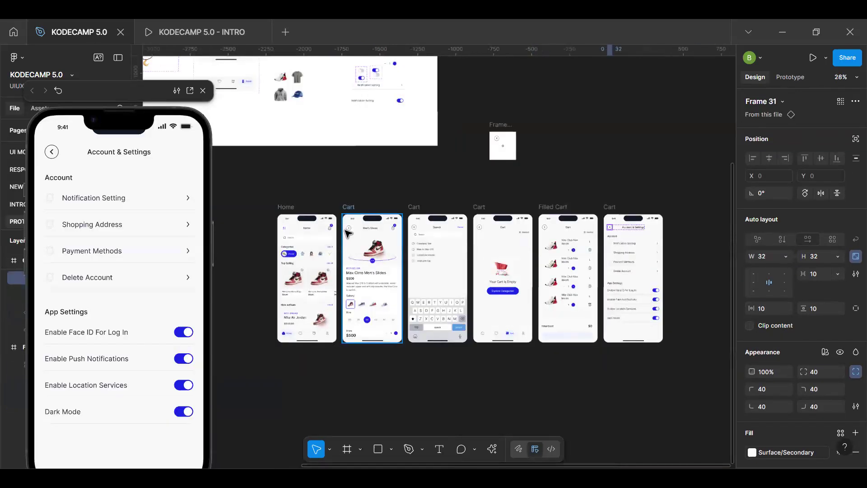
scroll(331, 220, up, 5)
double_click(331, 219)
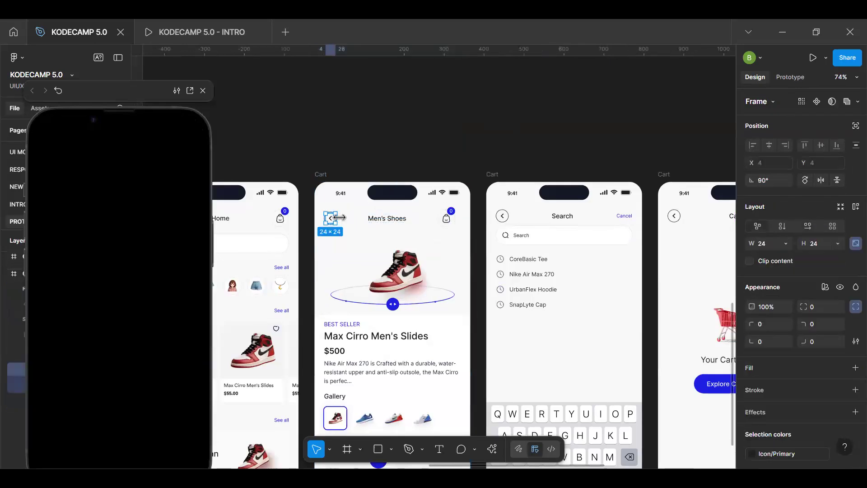
key(Escape)
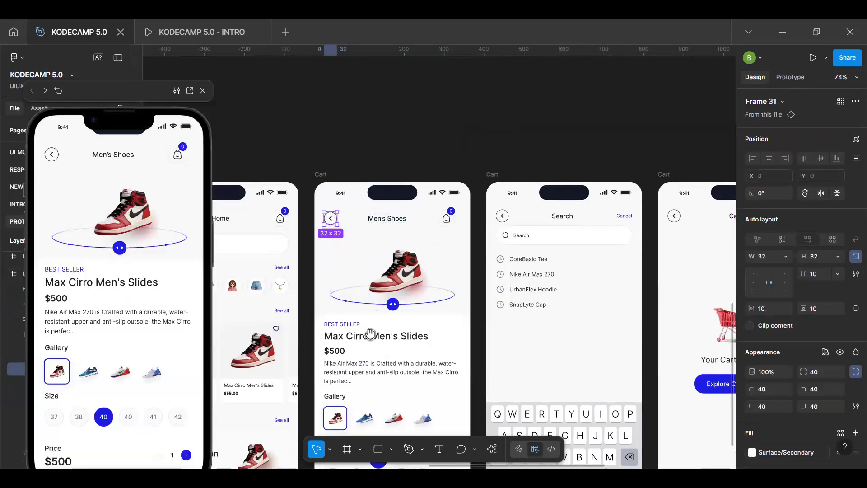
key(Escape)
Step: Add an On tap interaction with the Back action to the main back button component in Frame 20014
drag(299, 327, 514, 297)
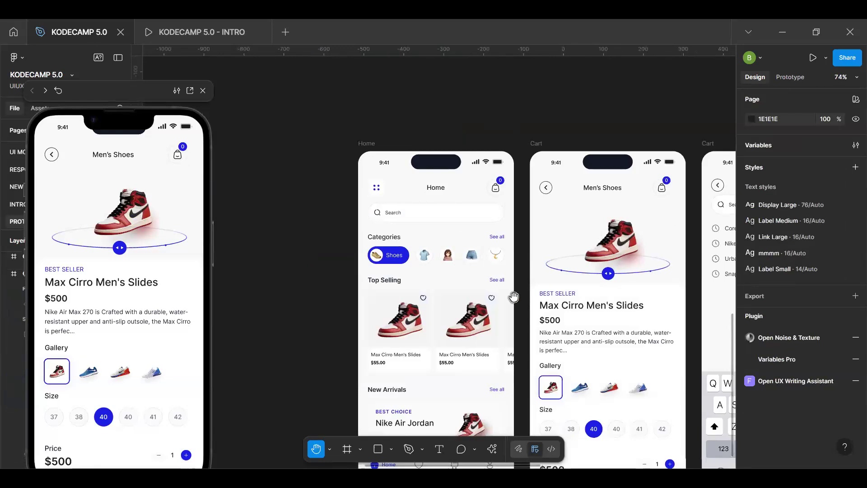
scroll(515, 297, down, 6)
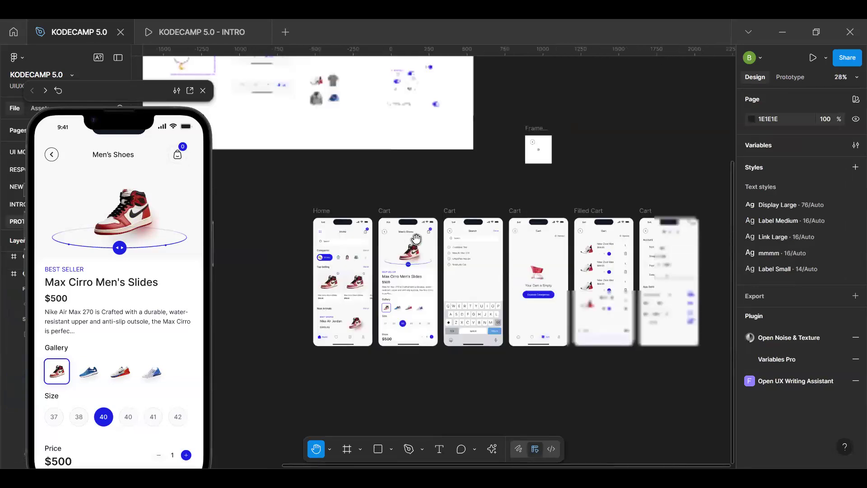
scroll(497, 310, up, 2)
scroll(463, 298, up, 5)
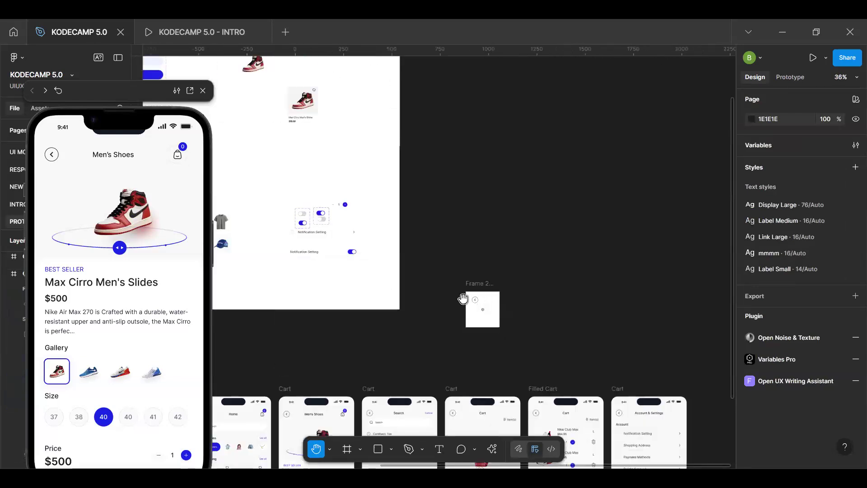
key(shift+2)
key(v)
click(411, 258)
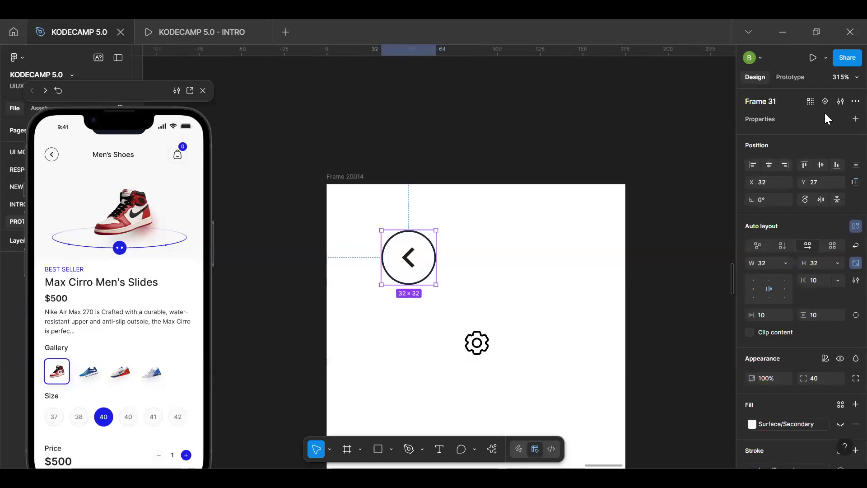
key(alt+9)
click(855, 99)
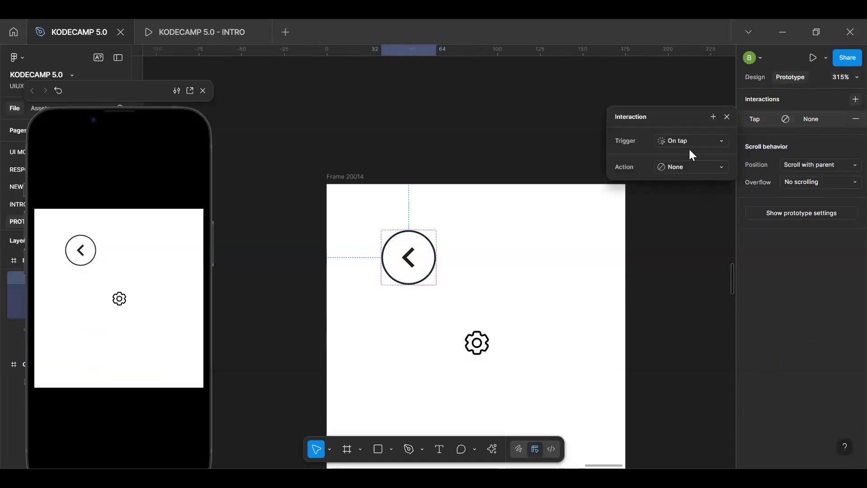
click(697, 169)
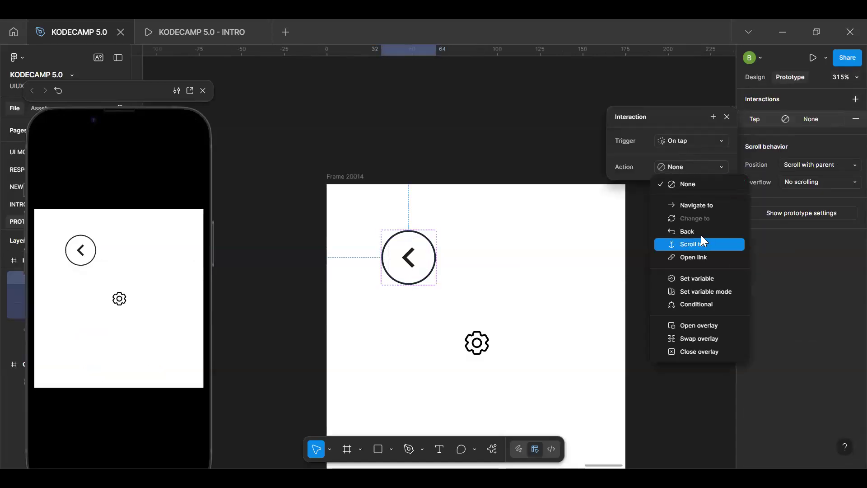
click(700, 232)
Step: Replace the back button in the Search screen's header with an instance of the back button component
scroll(524, 245, down, 10)
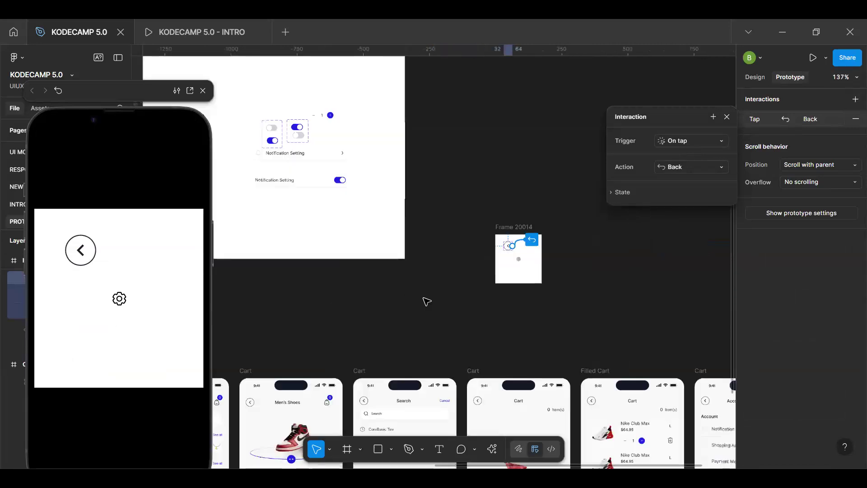
scroll(427, 323, down, 5)
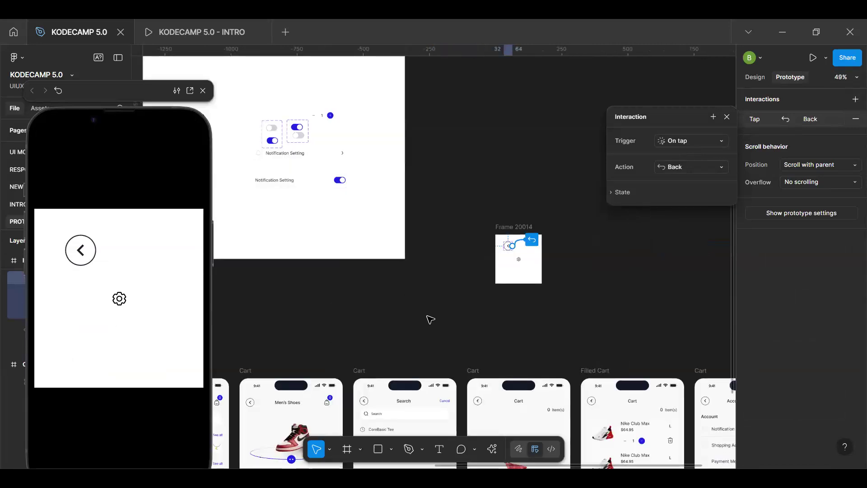
scroll(431, 320, down, 5)
click(370, 206)
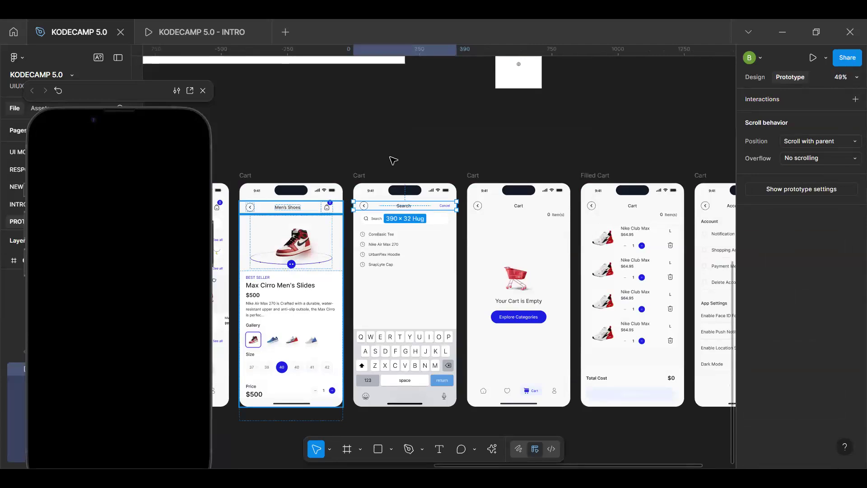
scroll(383, 168, up, 5)
key(Return)
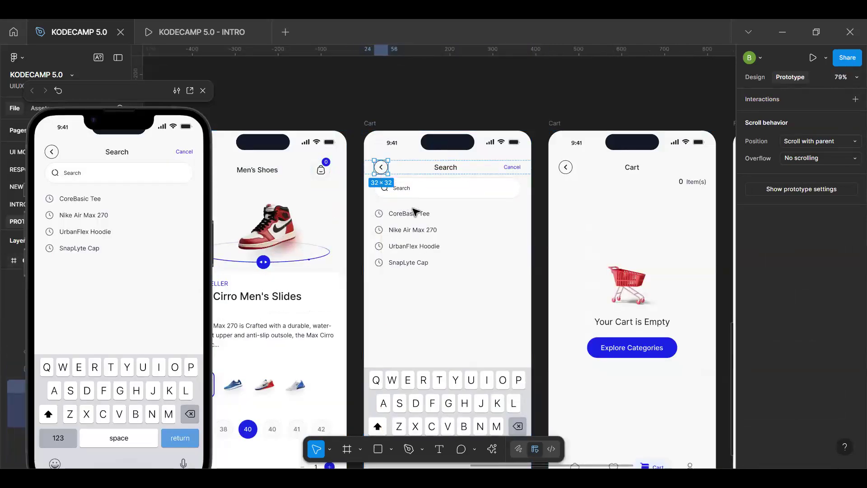
drag(388, 167, 407, 161)
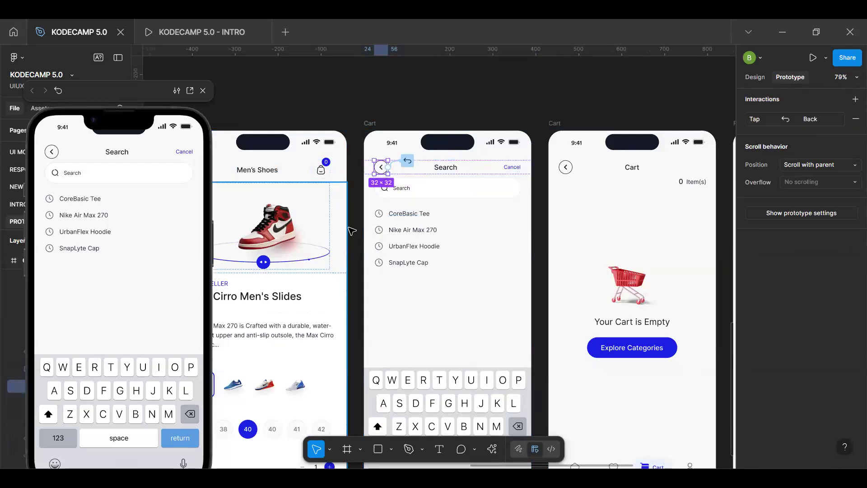
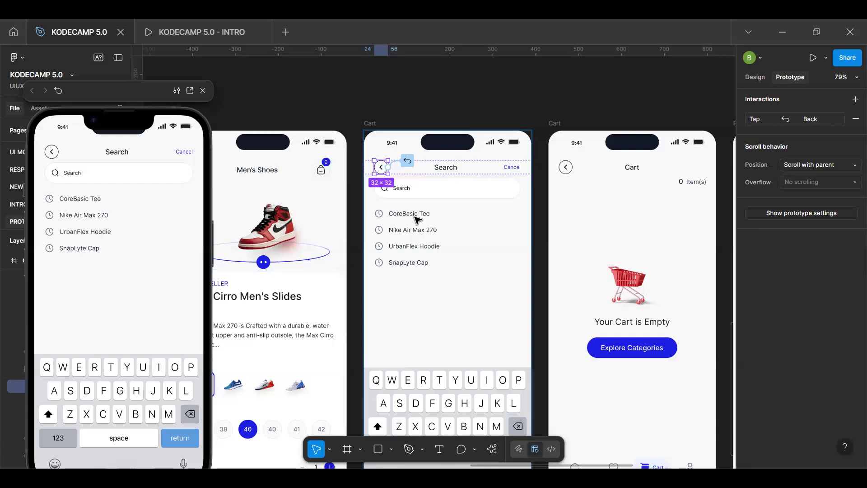
key(Escape)
Step: Test the Home screen's cart icon and the empty Cart screen's back button in the prototype preview
scroll(417, 220, down, 5)
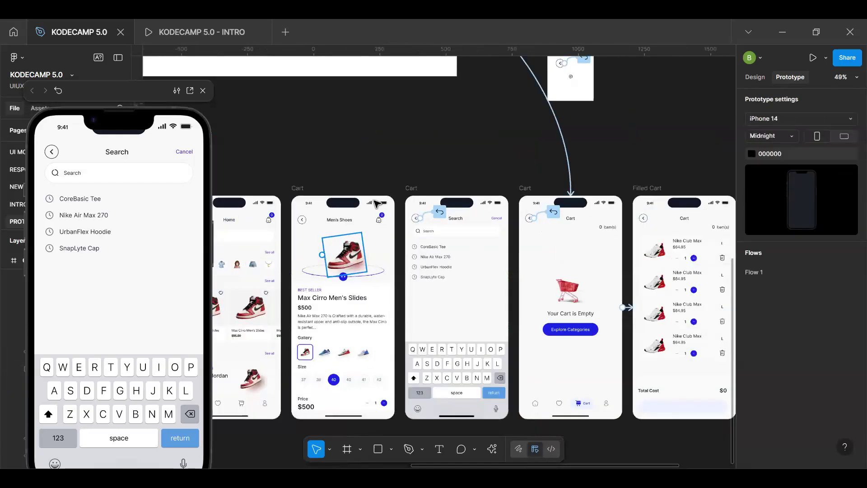
scroll(407, 213, down, 10)
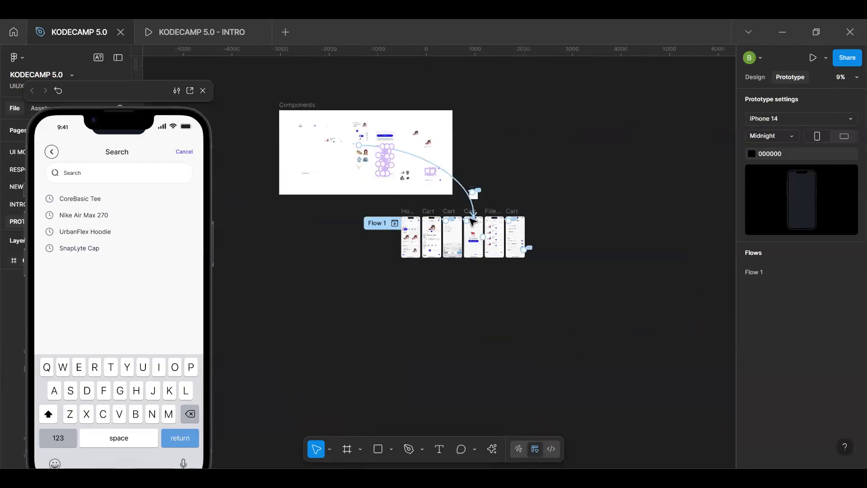
scroll(447, 260, up, 5)
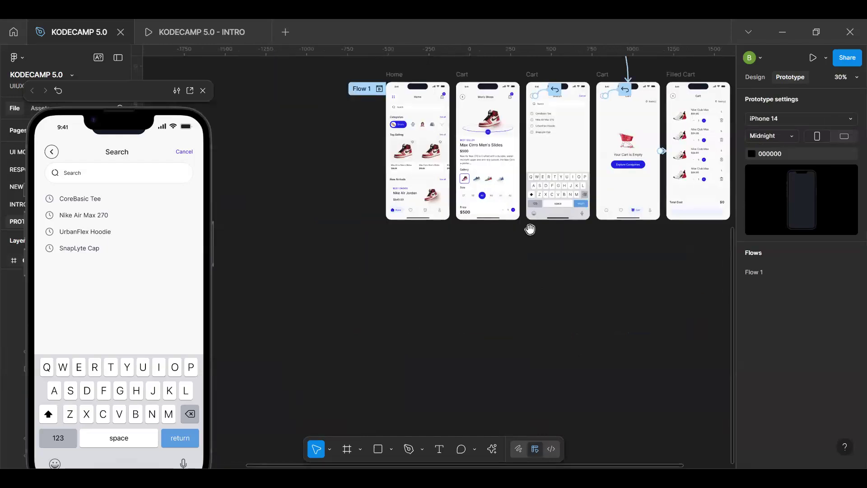
scroll(433, 340, up, 5)
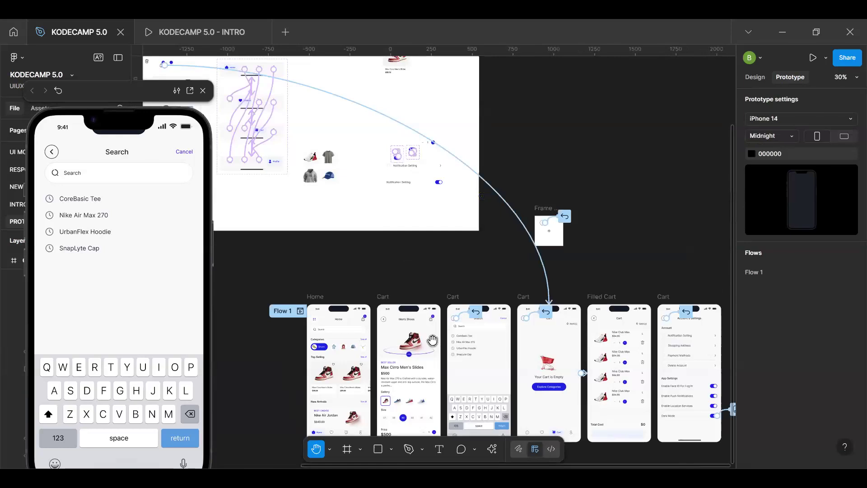
click(100, 246)
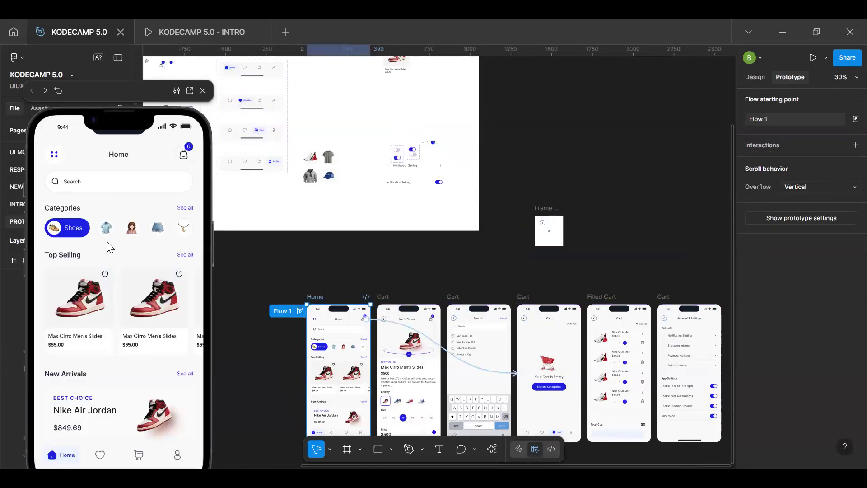
click(170, 230)
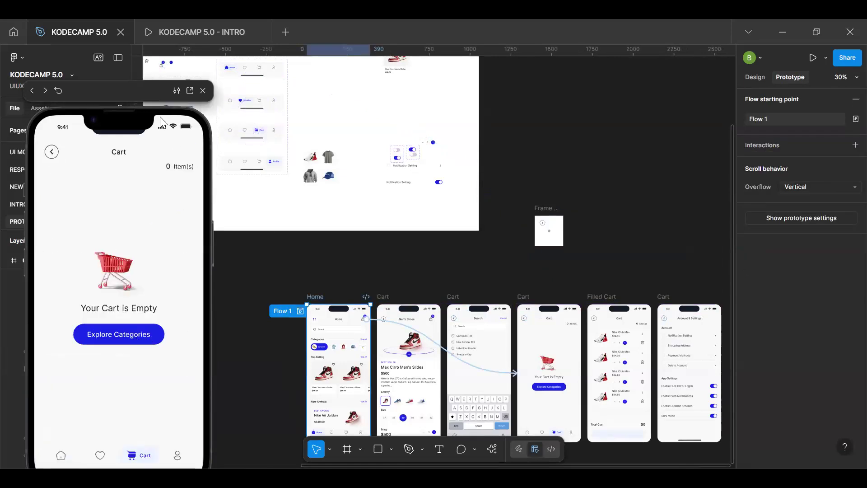
click(52, 154)
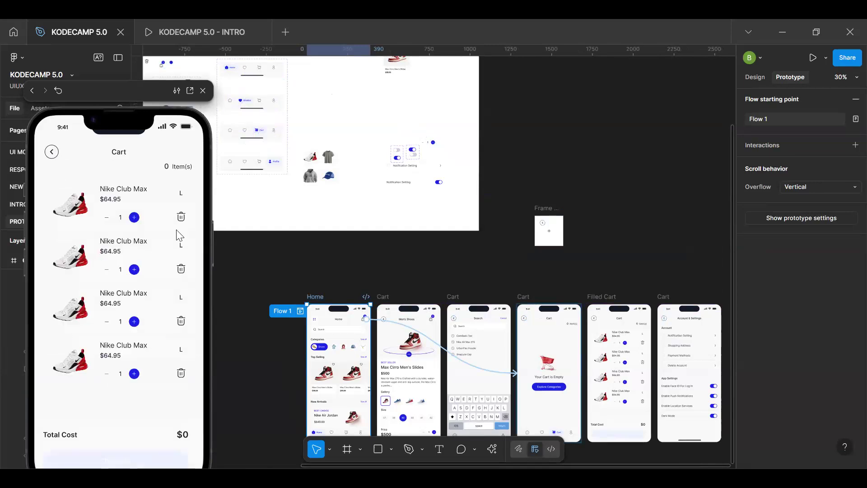
click(438, 266)
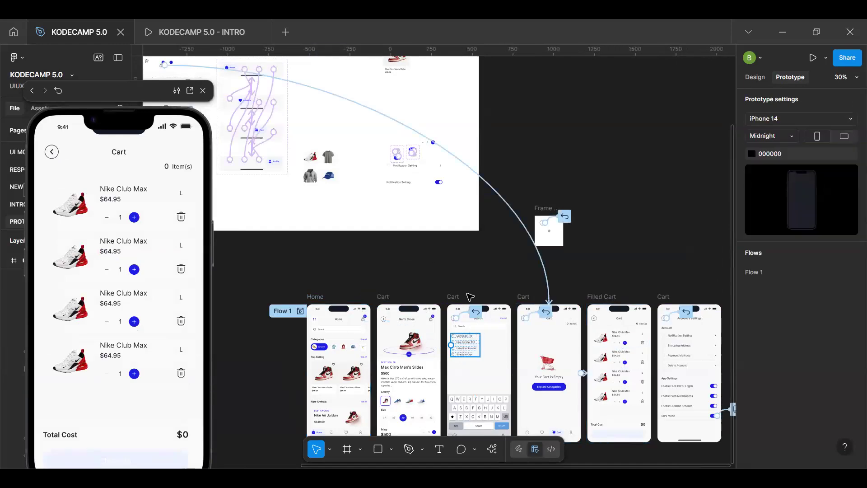
Step: Examine the Search screen's keyboard, recent search entries and search field in the design view, alongside the neighbouring screens
key(shift+e)
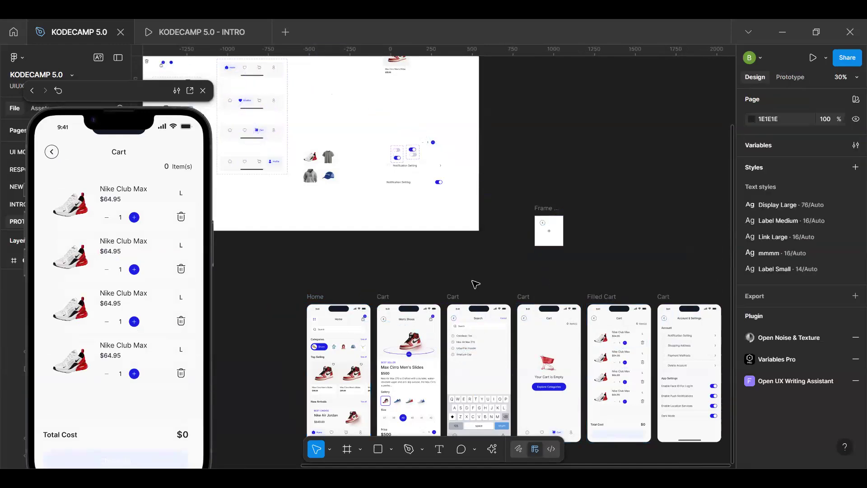
key(space)
drag(555, 407, 502, 273)
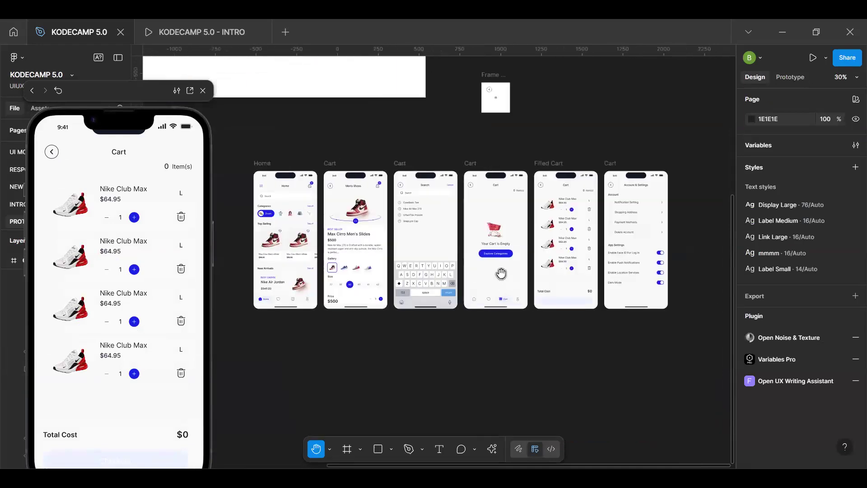
scroll(497, 262, up, 5)
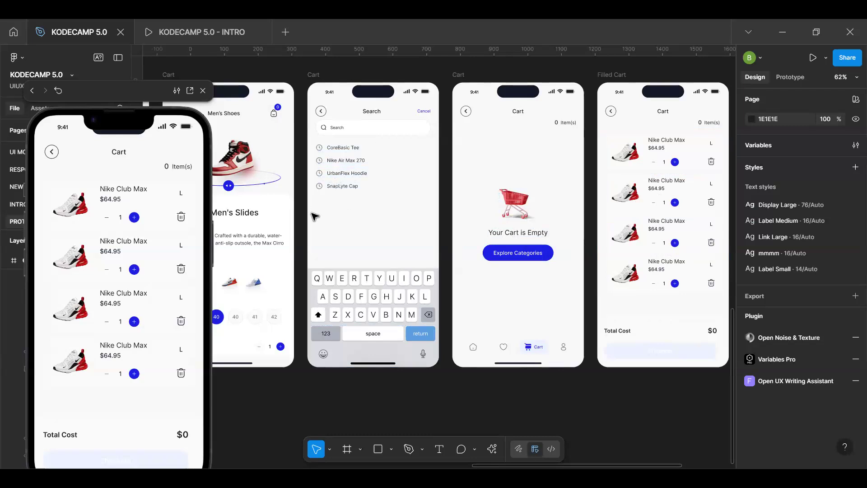
scroll(350, 287, up, 5)
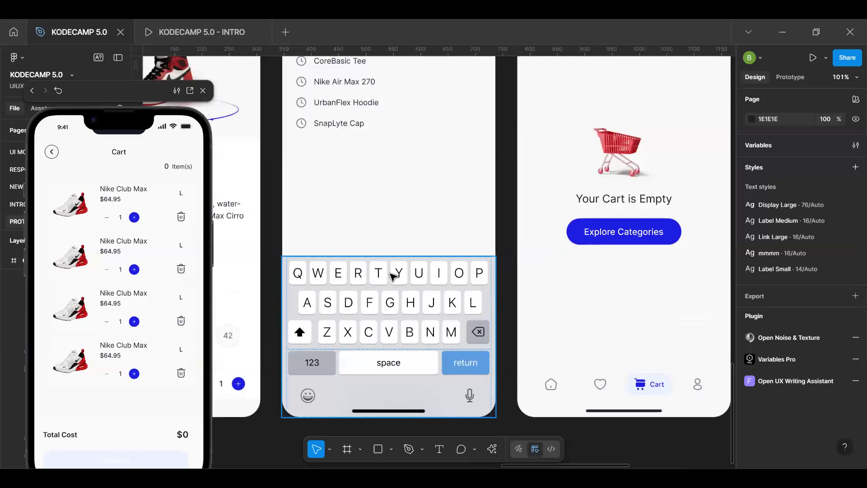
click(397, 334)
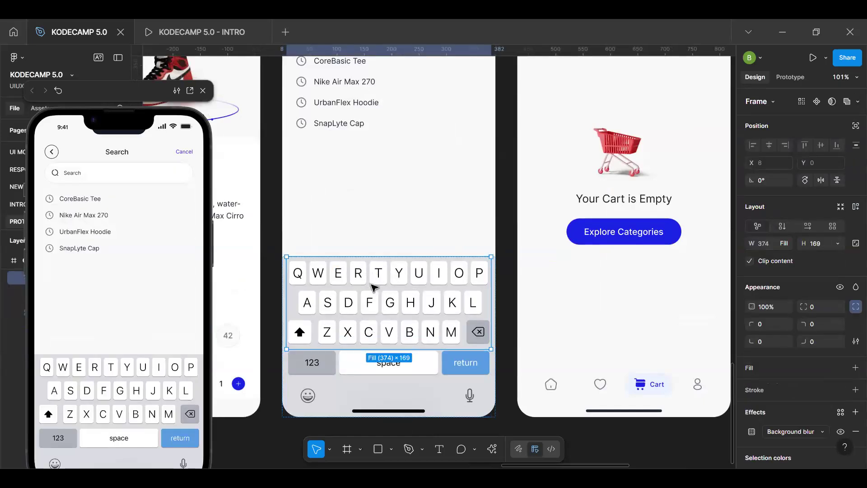
scroll(372, 289, up, 3)
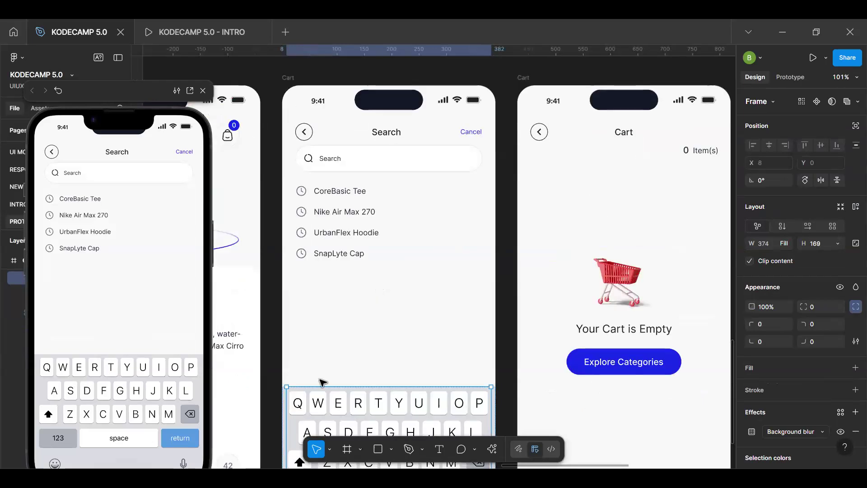
scroll(322, 382, down, 2)
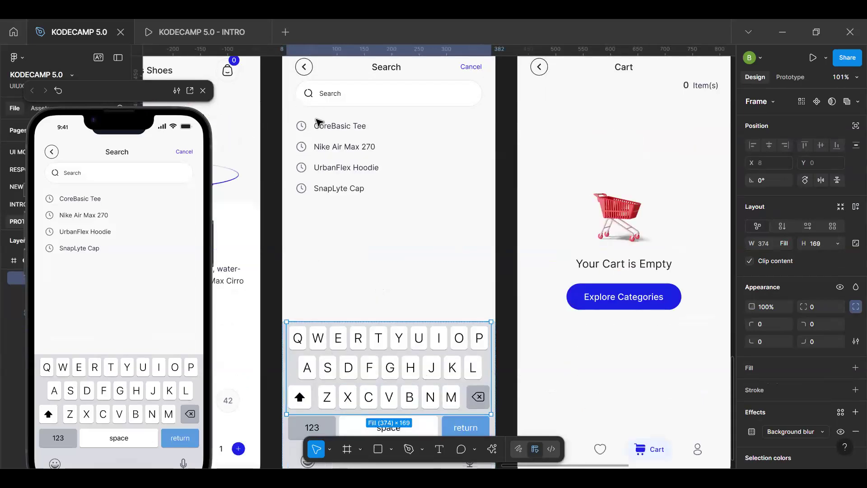
click(354, 133)
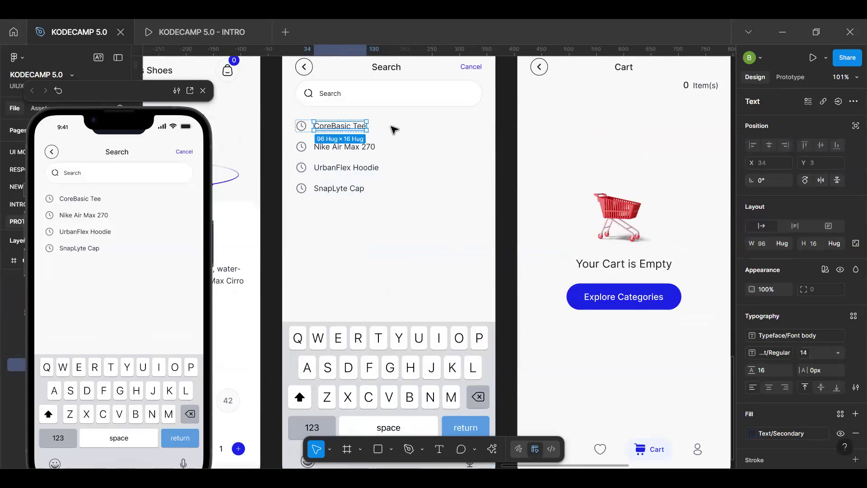
click(344, 103)
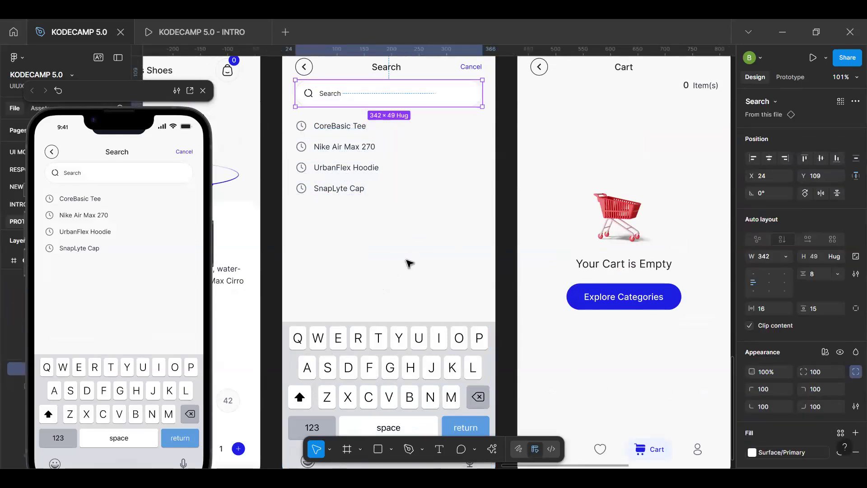
scroll(322, 392, down, 5)
click(361, 393)
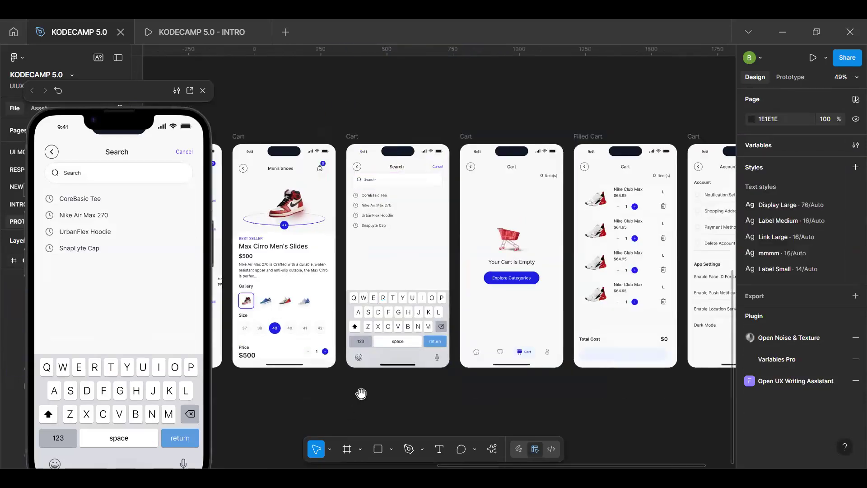
drag(418, 286, 542, 295)
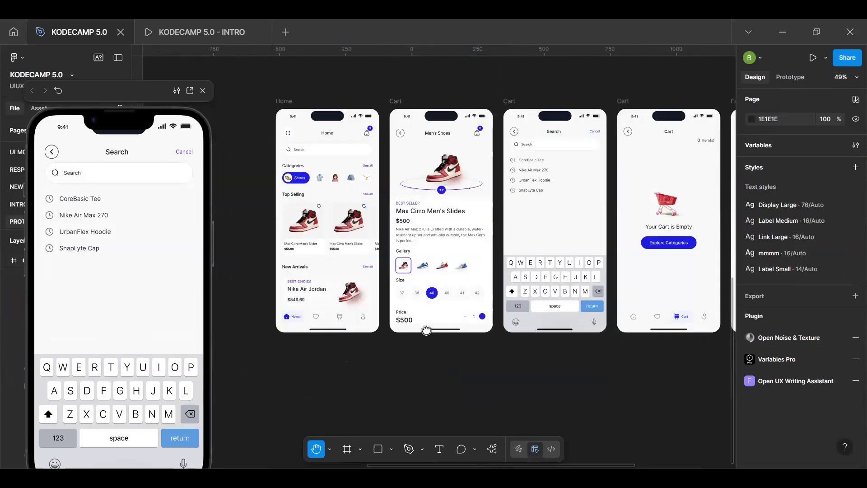
Step: Try Dark Mode as the Mapped variable mode of the Home frame and undo the change
scroll(426, 330, right, 5)
scroll(499, 300, down, 3)
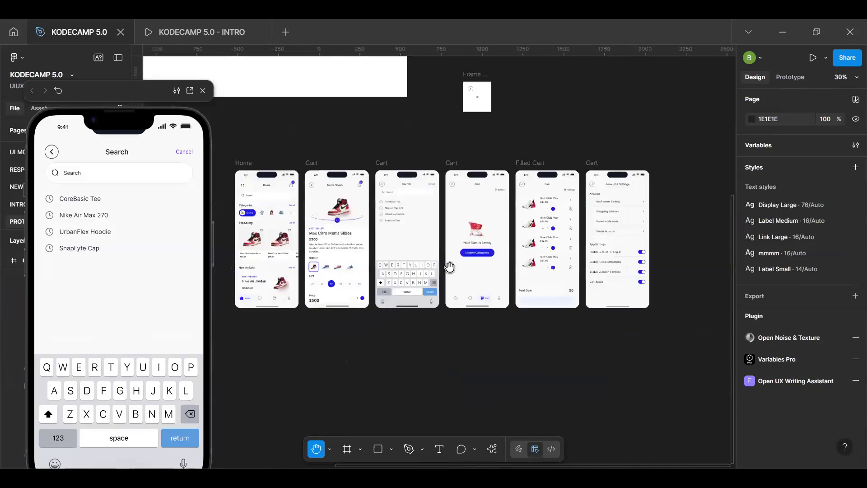
scroll(449, 267, down, 2)
scroll(524, 272, left, 3)
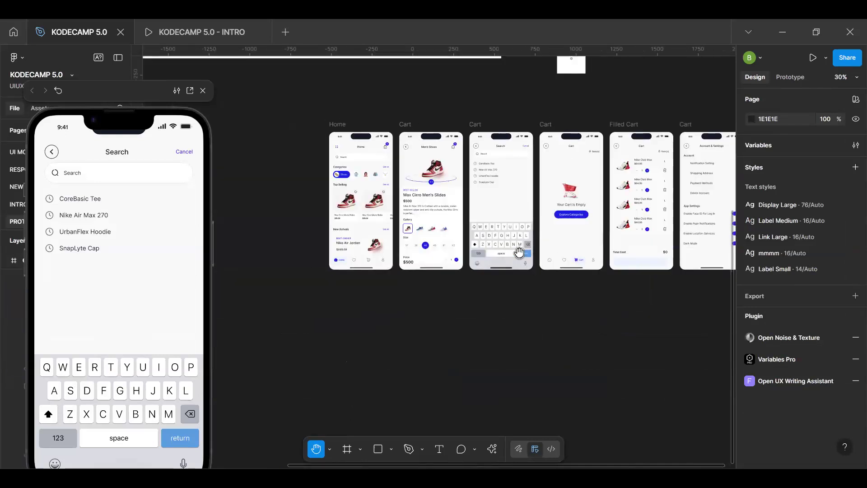
scroll(464, 229, right, 2)
scroll(464, 229, up, 1)
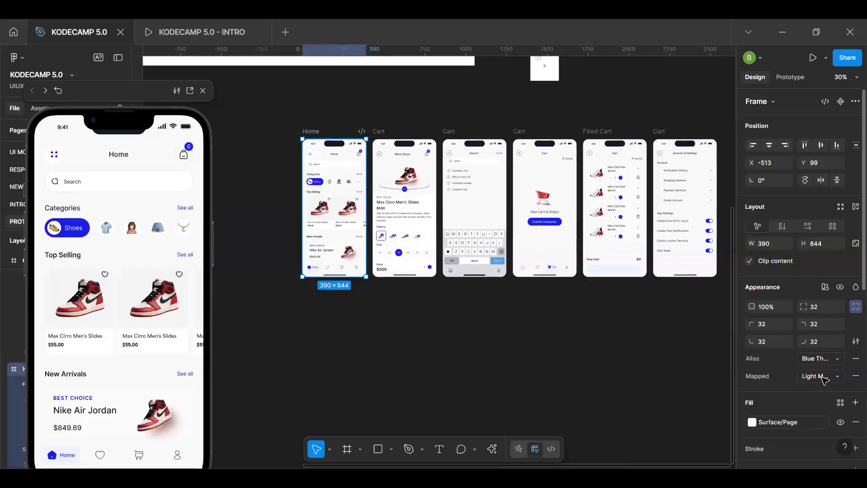
click(824, 378)
click(794, 390)
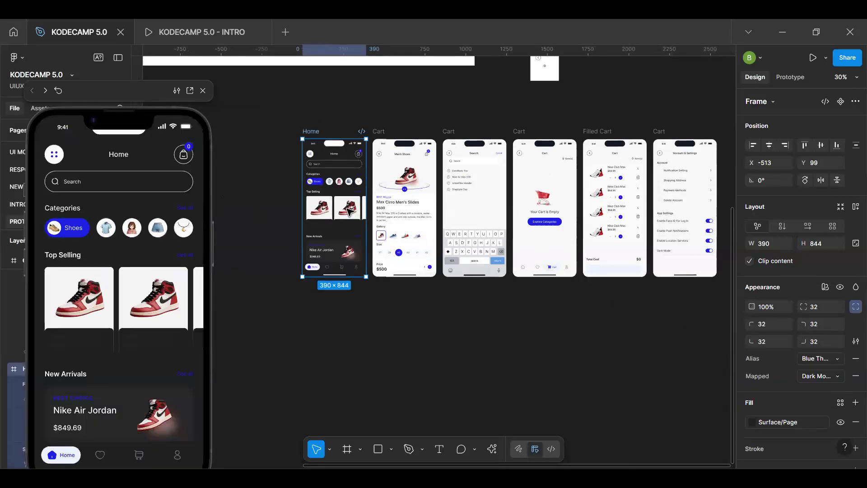
scroll(350, 210, up, 5)
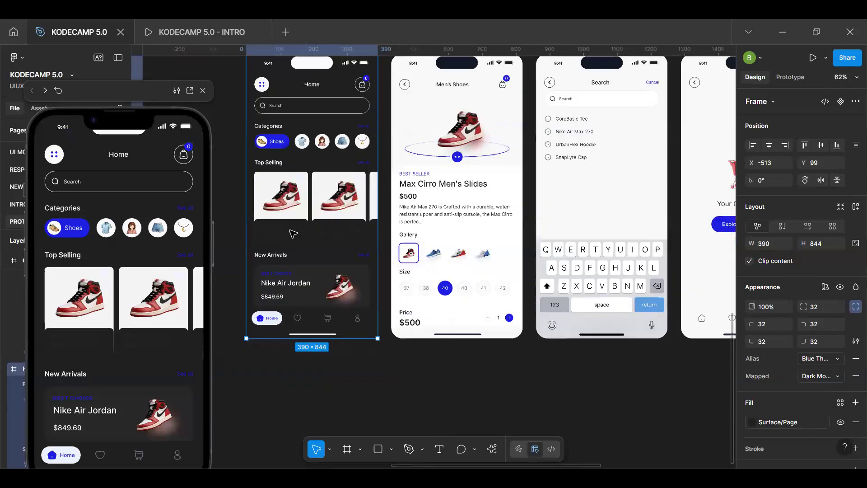
key(ctrl+z)
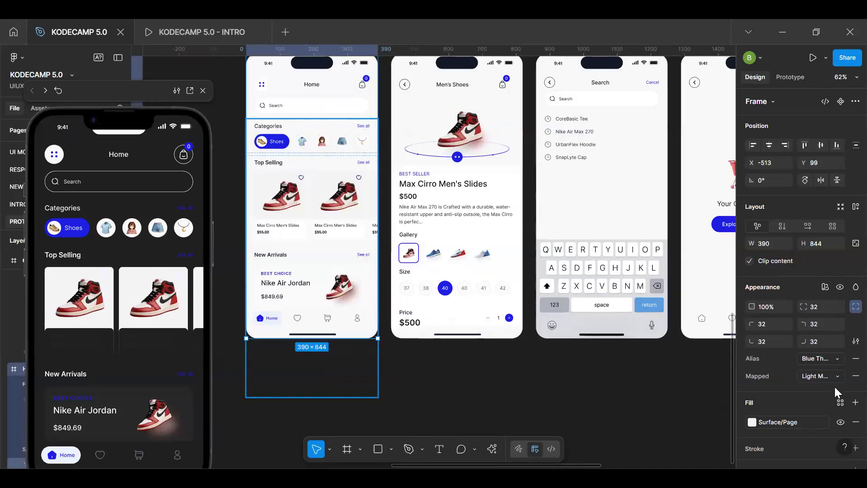
key(ctrl+z)
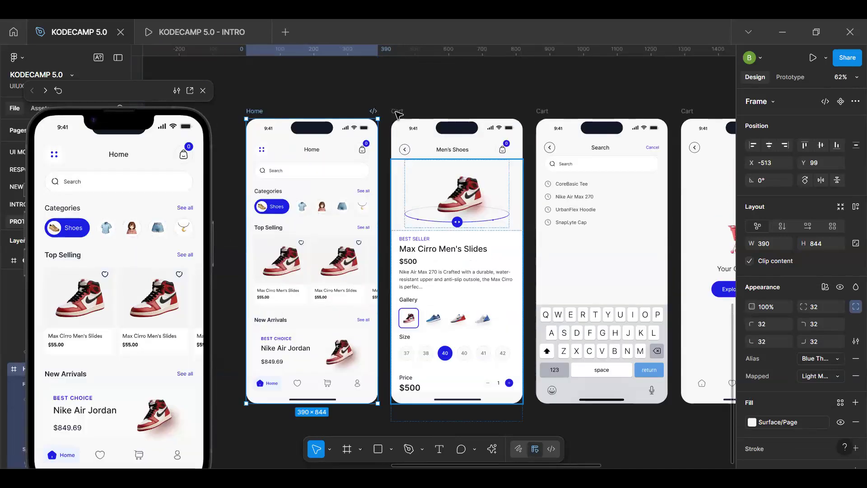
key(ctrl+z)
Step: Set the Mapped variable mode of the Men's Shoes product frame to Dark Mode
click(809, 391)
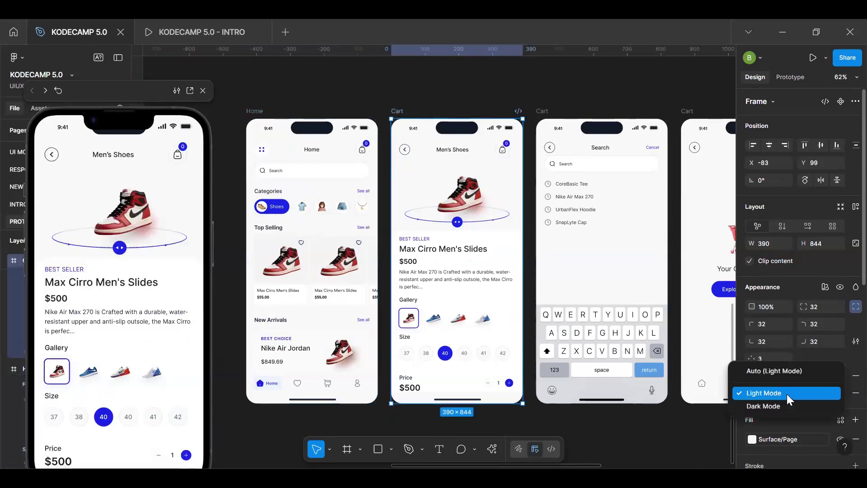
key(Return)
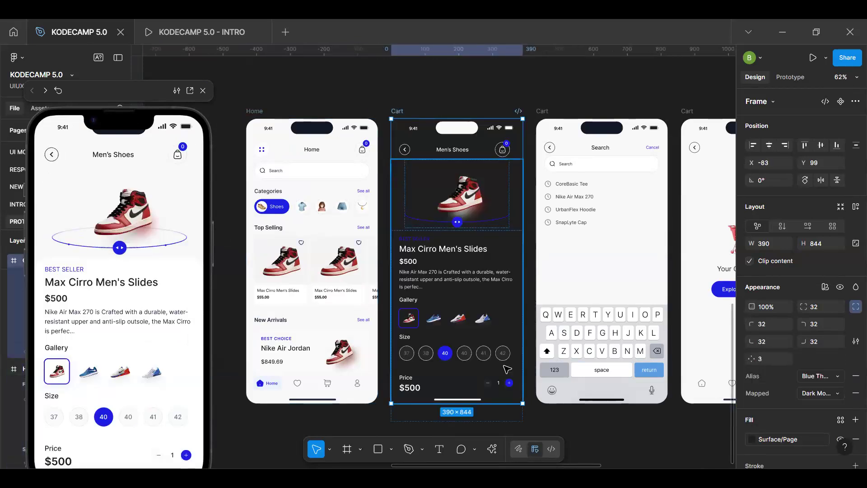
scroll(561, 364, down, 3)
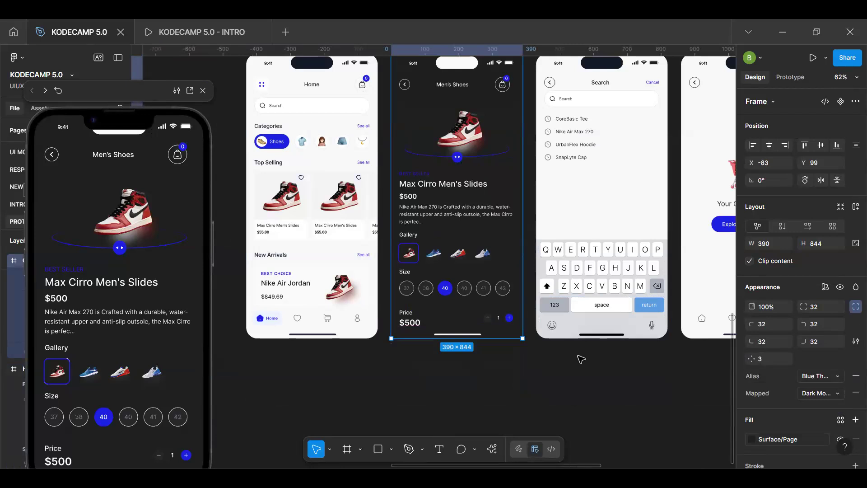
click(614, 373)
Step: Switch the Dark Mode row's toggle on the Account & Settings screen to its off variant
scroll(484, 306, right, 8)
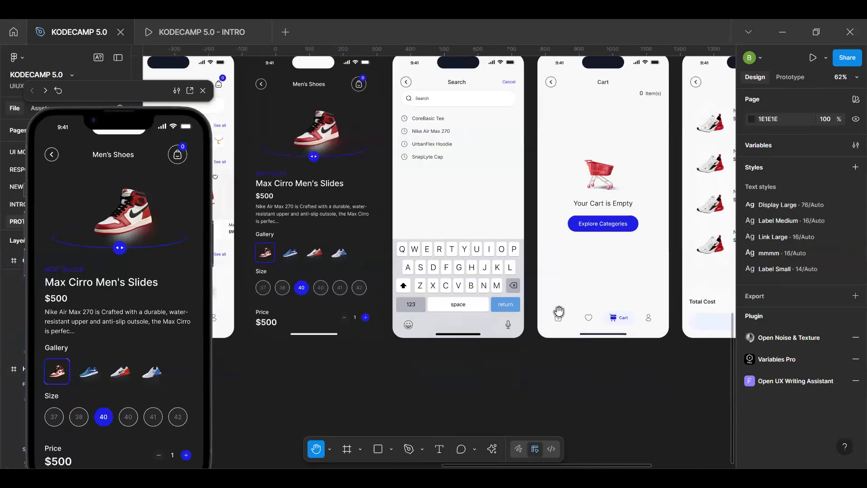
scroll(455, 331, right, 10)
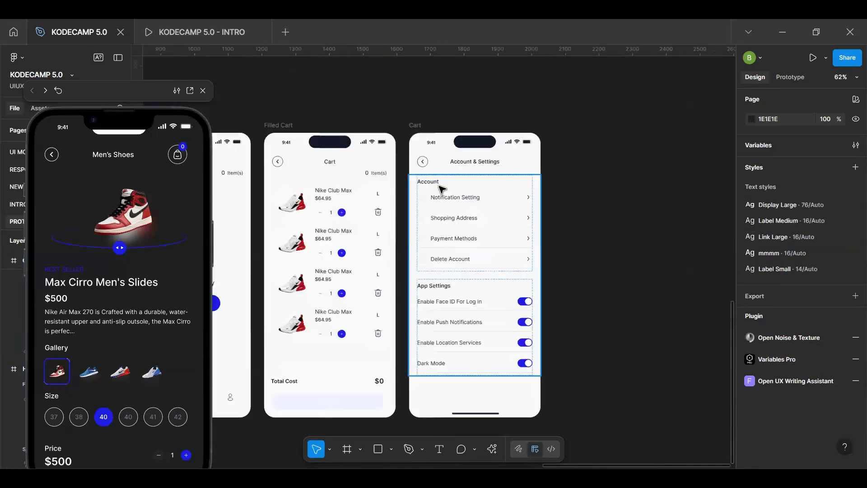
click(526, 366)
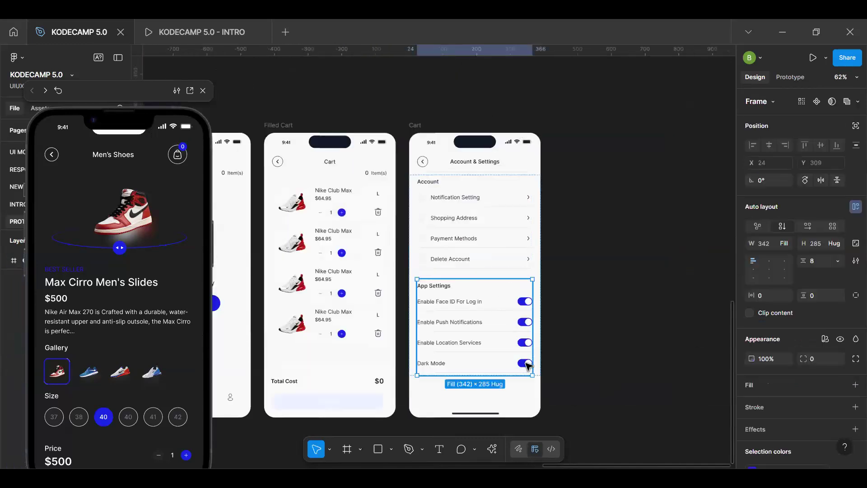
click(525, 364)
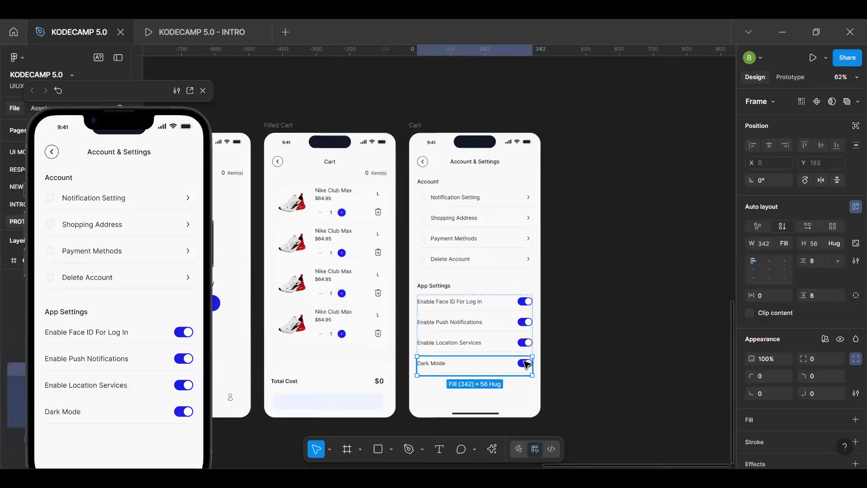
click(526, 364)
click(528, 363)
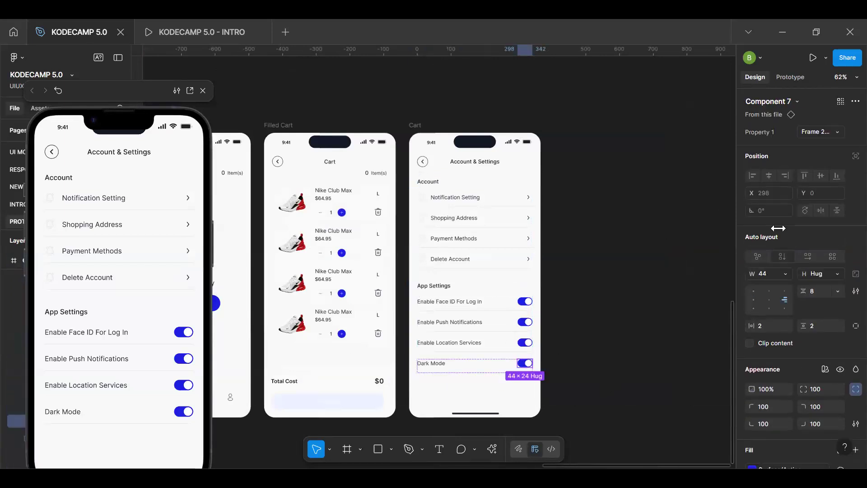
click(823, 135)
click(813, 122)
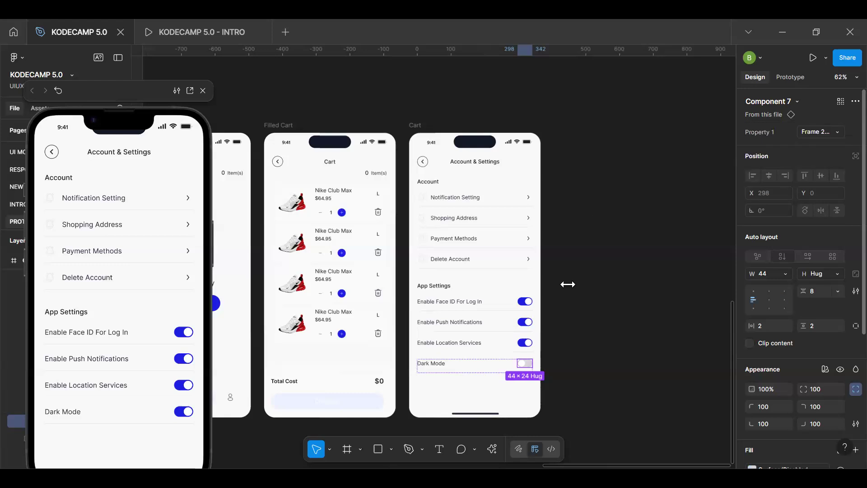
click(604, 345)
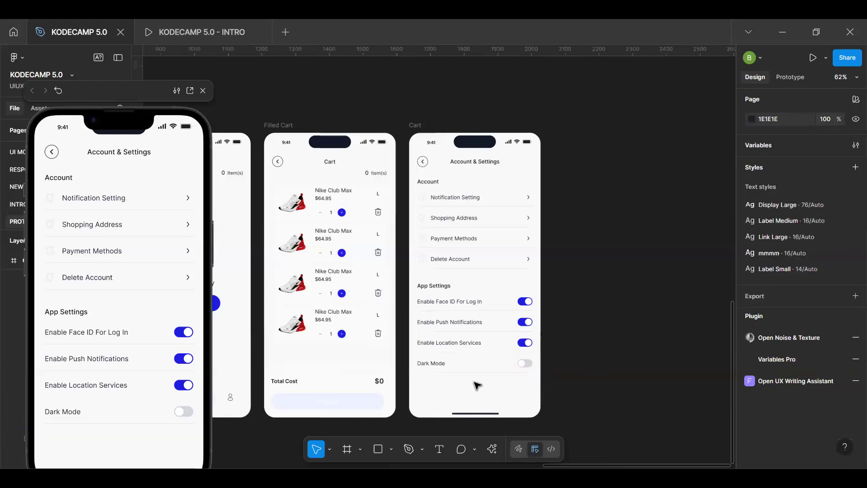
Step: Copy the empty Cart screen's bottom navigation bar into the Account & Settings frame and set its Nav State to Profile
click(506, 148)
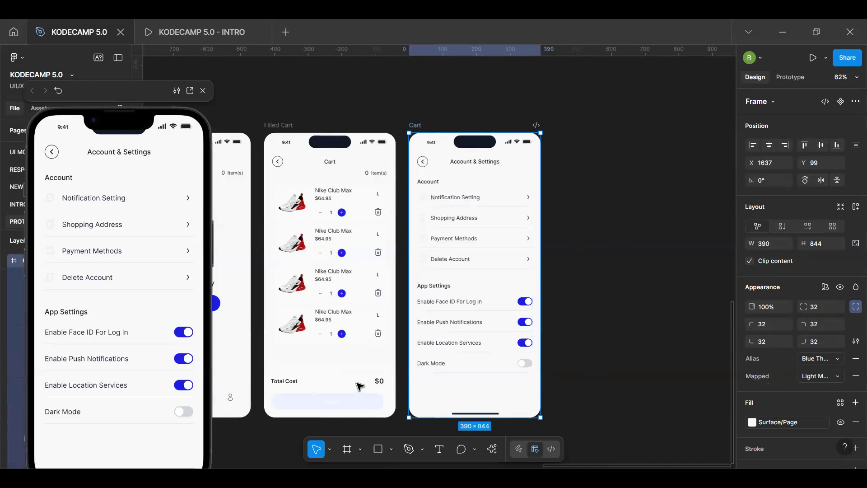
click(233, 409)
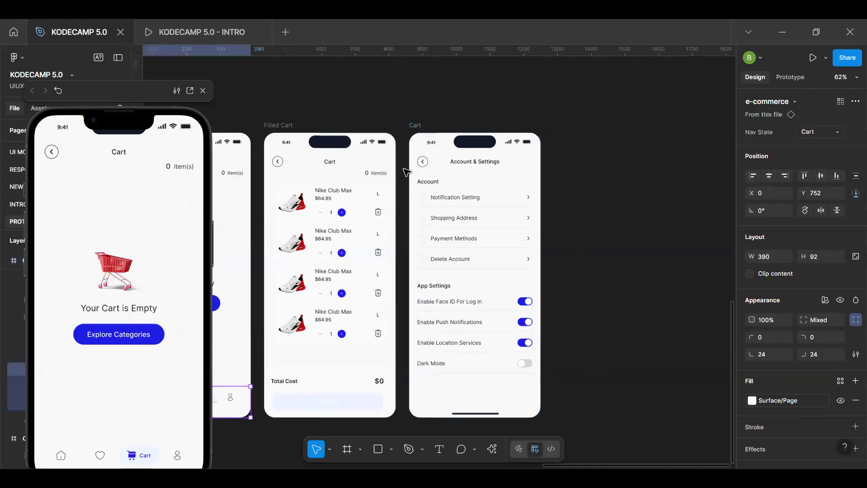
click(416, 126)
key(ctrl+v)
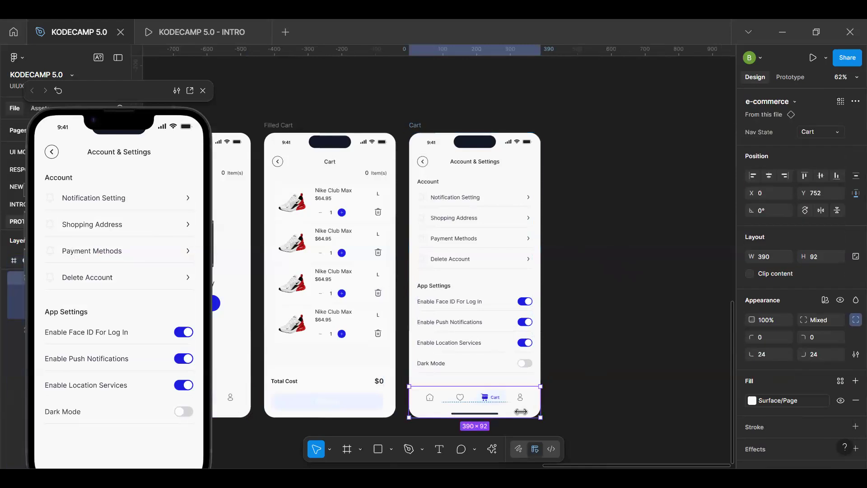
click(811, 132)
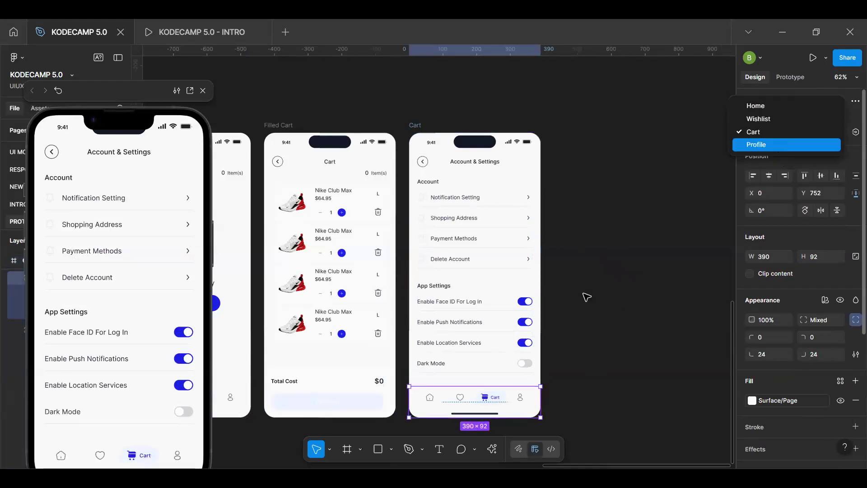
key(Return)
click(575, 385)
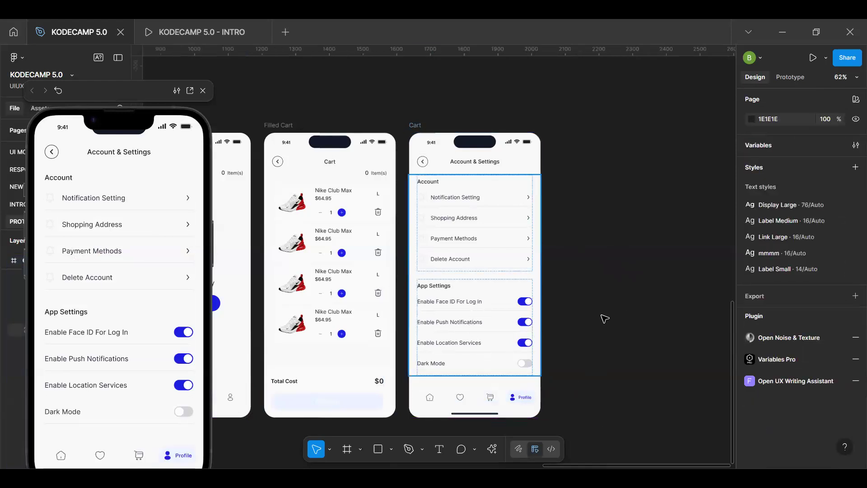
Step: Delete the bottom navigation bar from the Account & Settings screen
drag(388, 294, 502, 288)
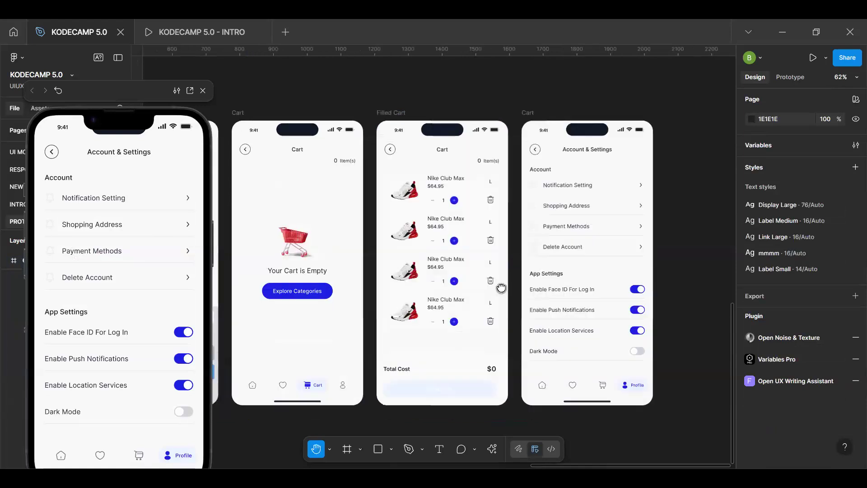
key(v)
click(622, 383)
key(Delete)
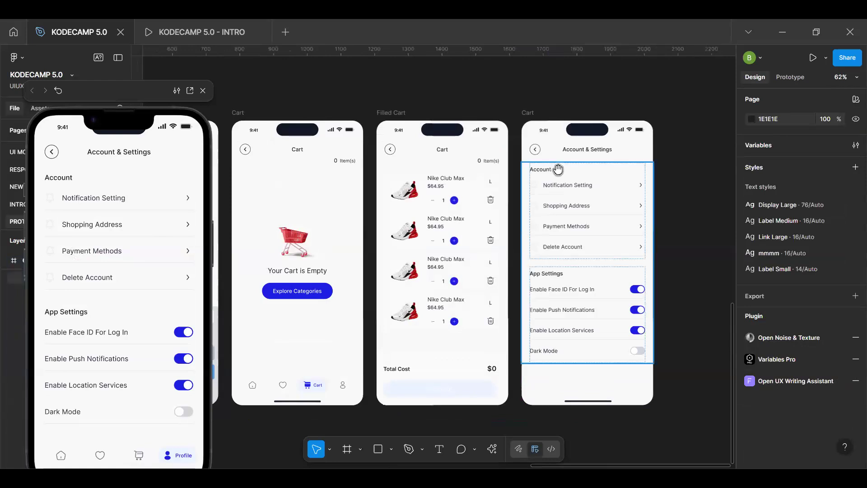
Step: Set the Mapped variable mode of the Men's Shoes product frame back to Light Mode
key(h)
drag(358, 239, 486, 224)
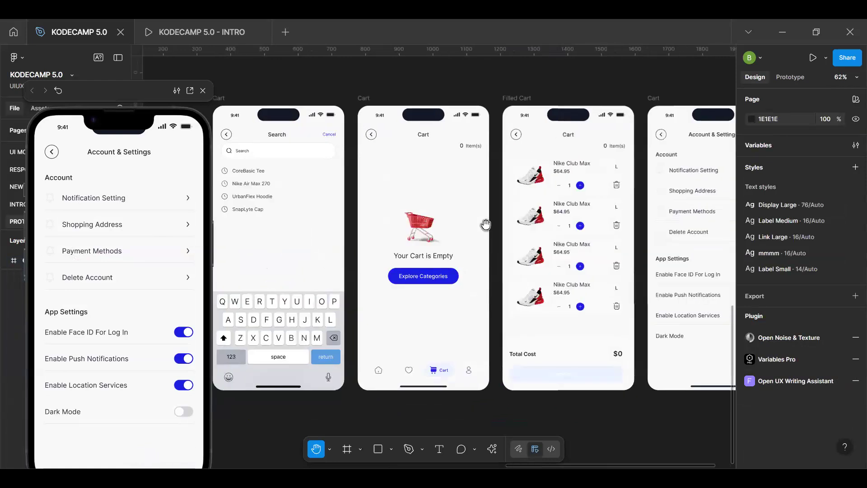
scroll(486, 224, down, 5)
key(v)
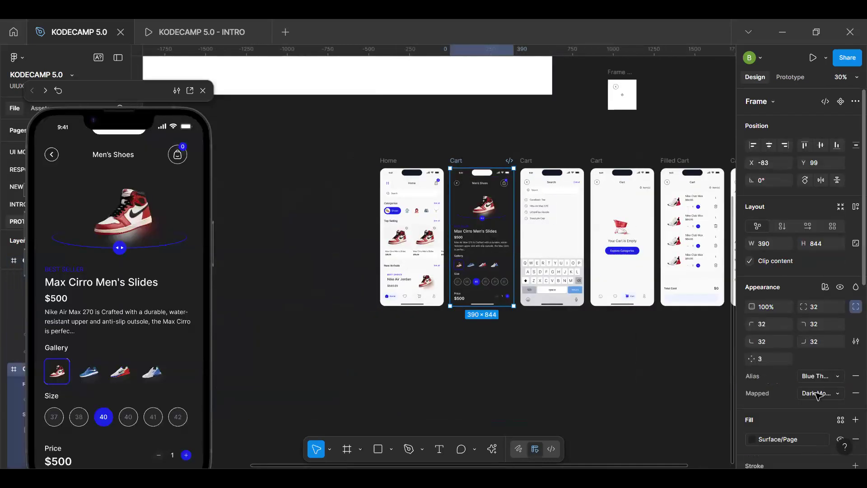
click(818, 394)
click(759, 380)
key(Escape)
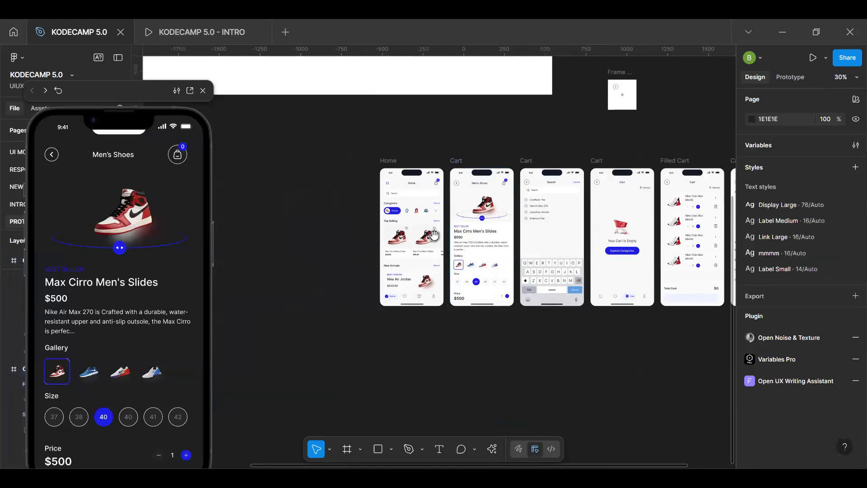
Step: Examine the Home screen from its header through Categories, Top Selling and New Arrivals to the bottom navigation
key(h)
drag(448, 221, 438, 221)
scroll(438, 221, right, 5)
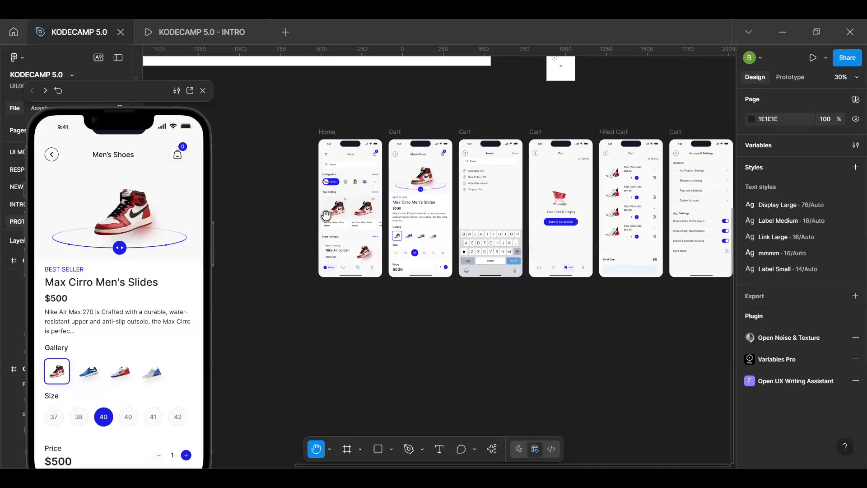
scroll(346, 216, up, 5)
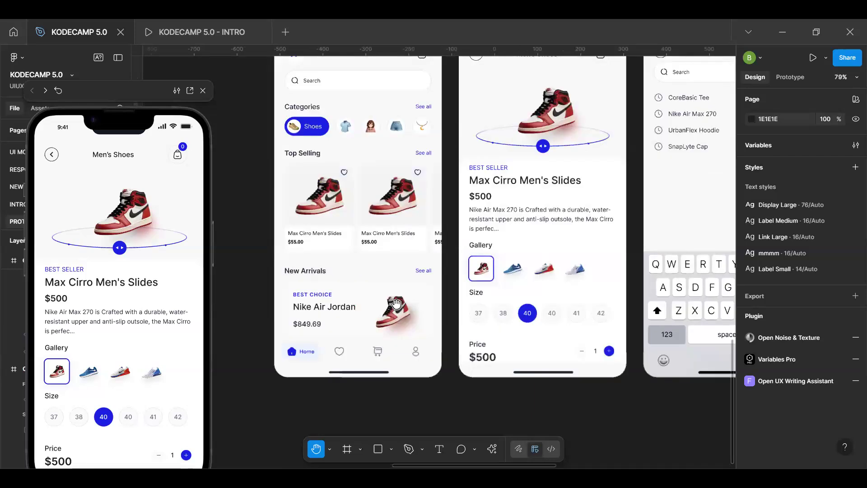
scroll(397, 304, up, 3)
key(v)
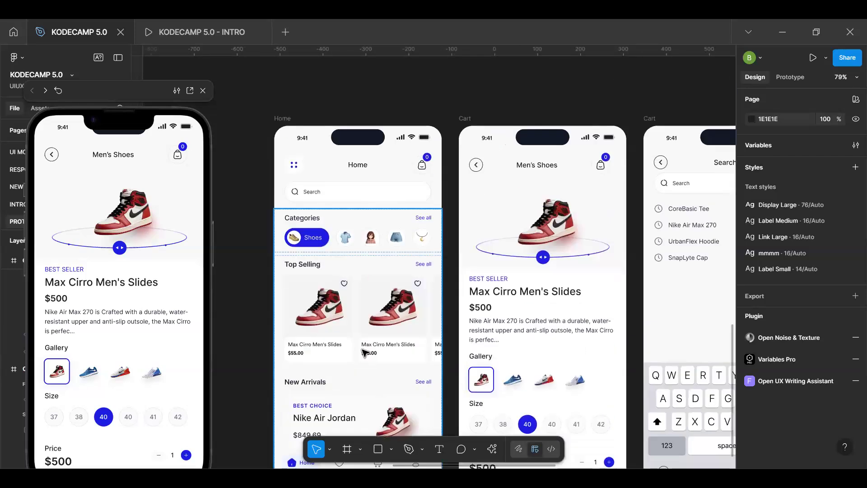
scroll(366, 353, down, 3)
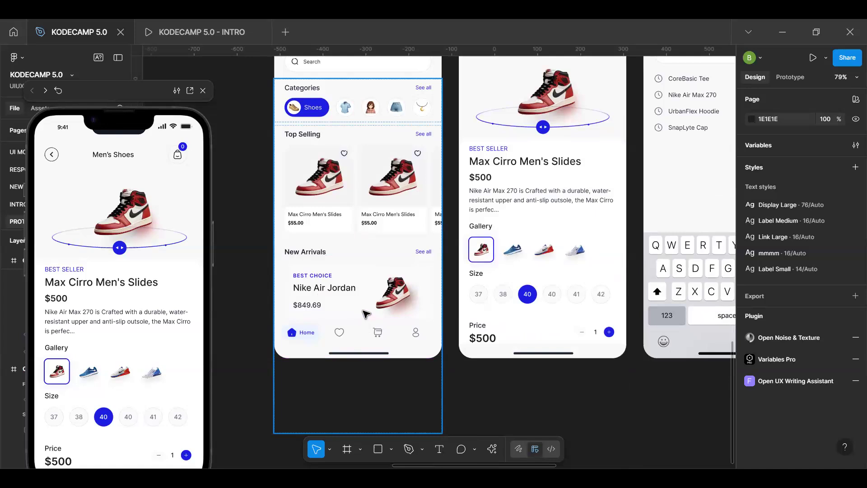
scroll(366, 313, up, 2)
Step: Inspect the See all text in the Home screen's Top Selling header alongside the product screen
click(424, 199)
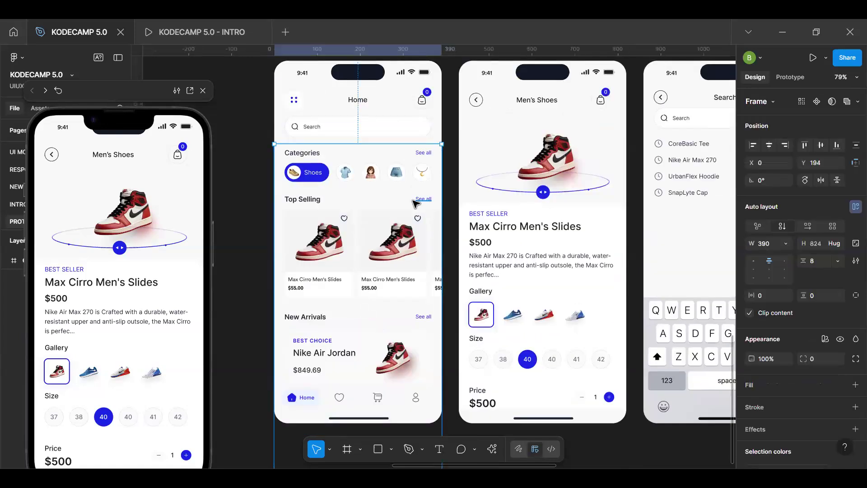
click(424, 199)
scroll(443, 272, up, 2)
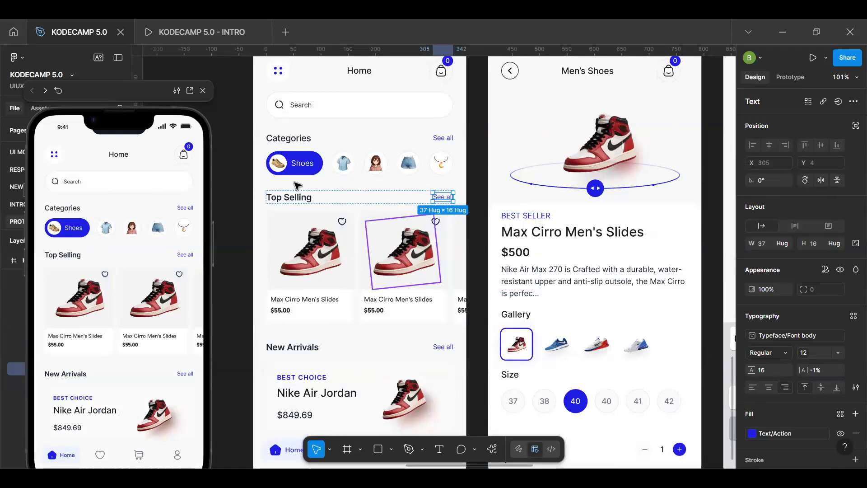
scroll(400, 223, down, 3)
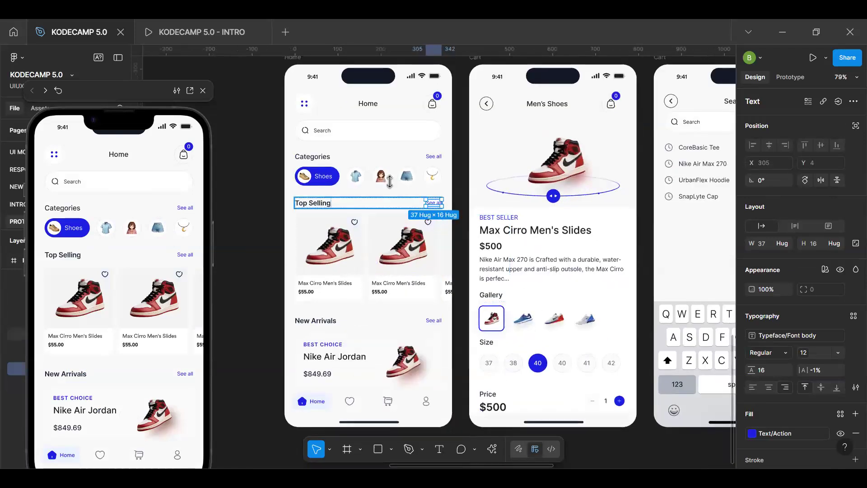
click(254, 283)
key(space)
drag(403, 233, 376, 291)
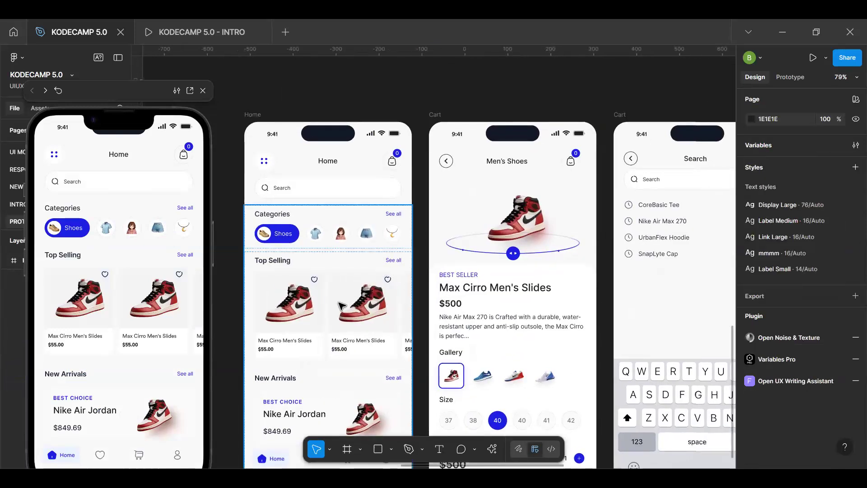
Step: Try a vertical auto layout flow on the Home screen's Top Selling product card row, and undo it
click(361, 319)
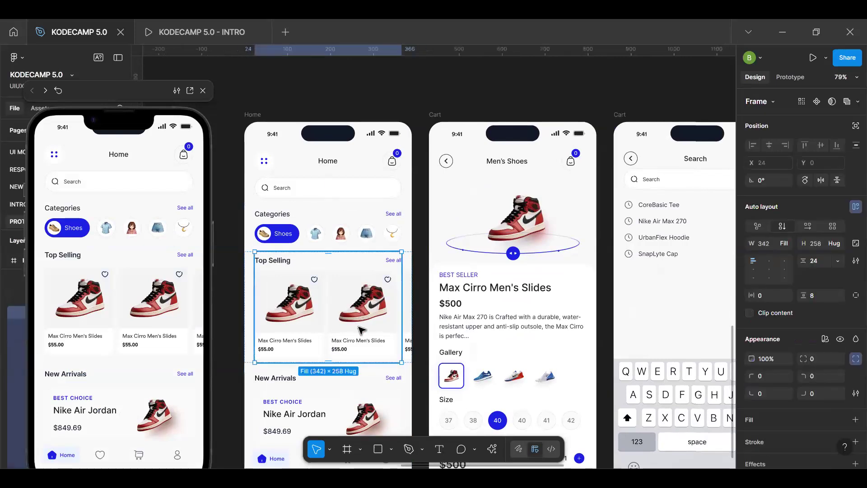
double_click(356, 320)
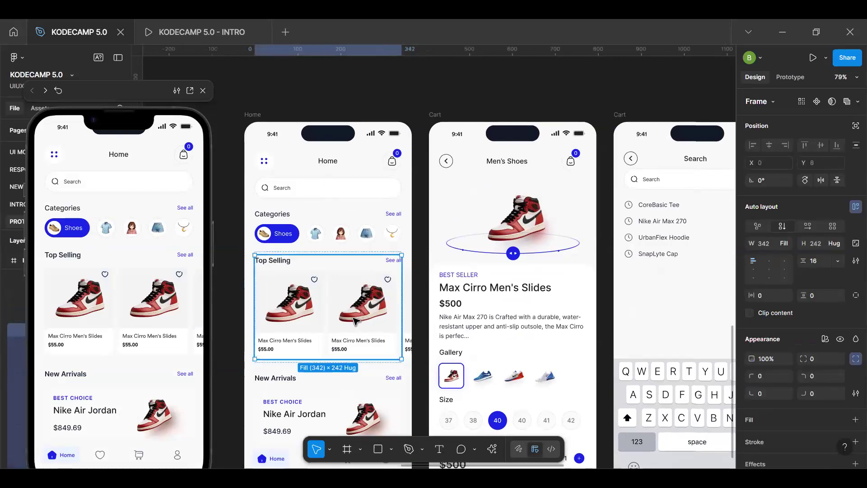
click(289, 338)
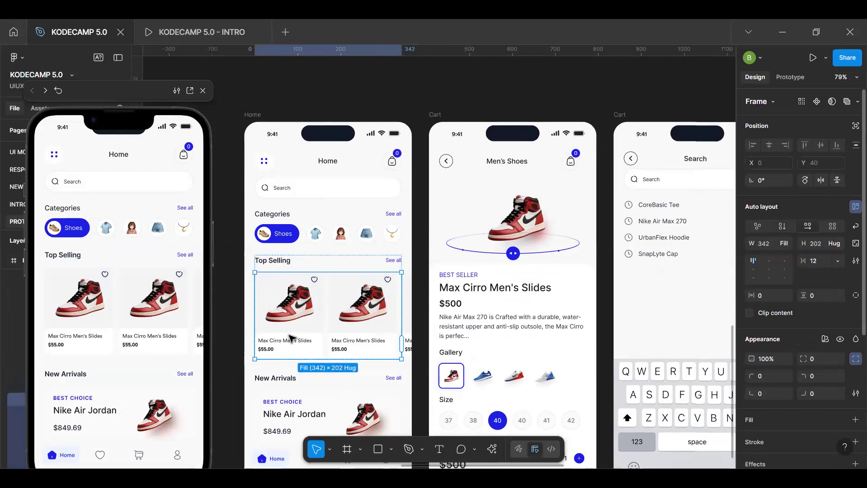
click(783, 226)
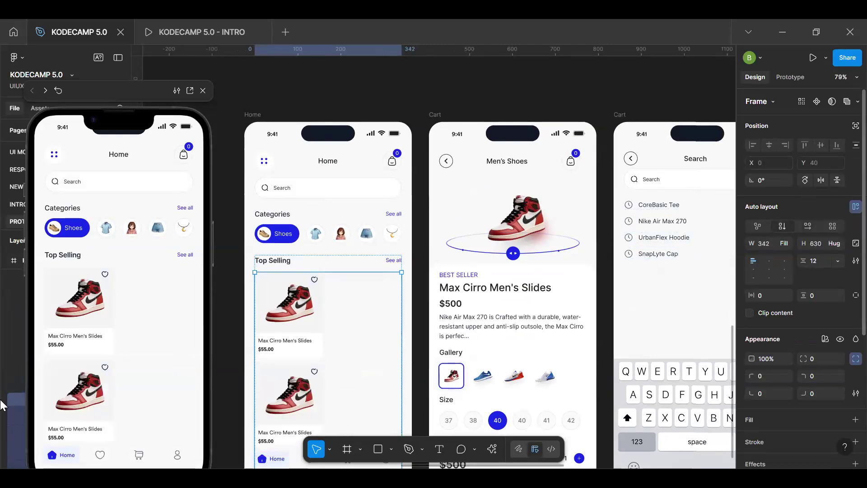
scroll(401, 186, down, 5)
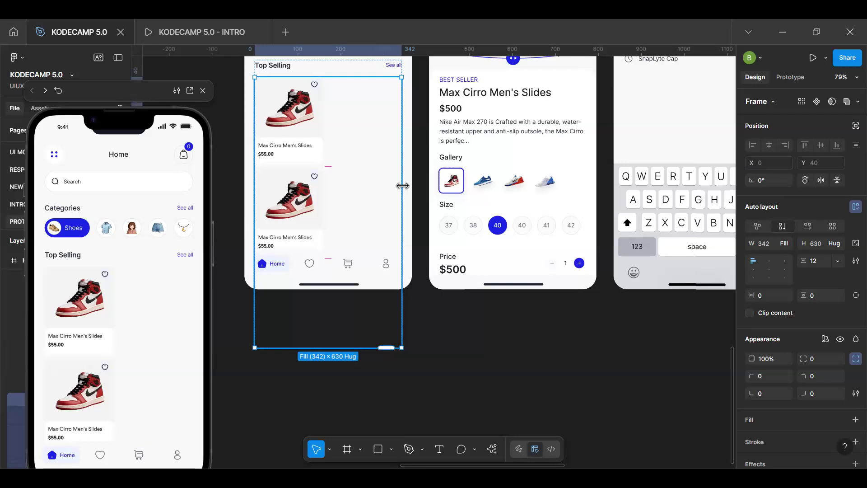
key(shift+a)
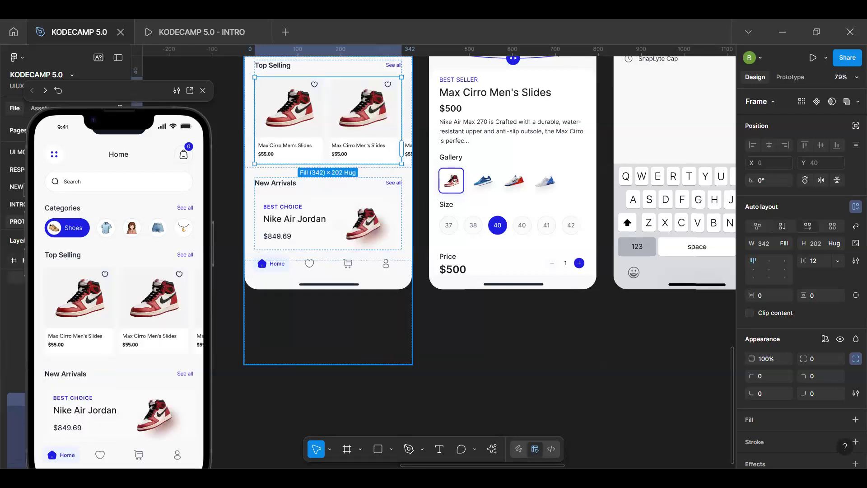
click(432, 363)
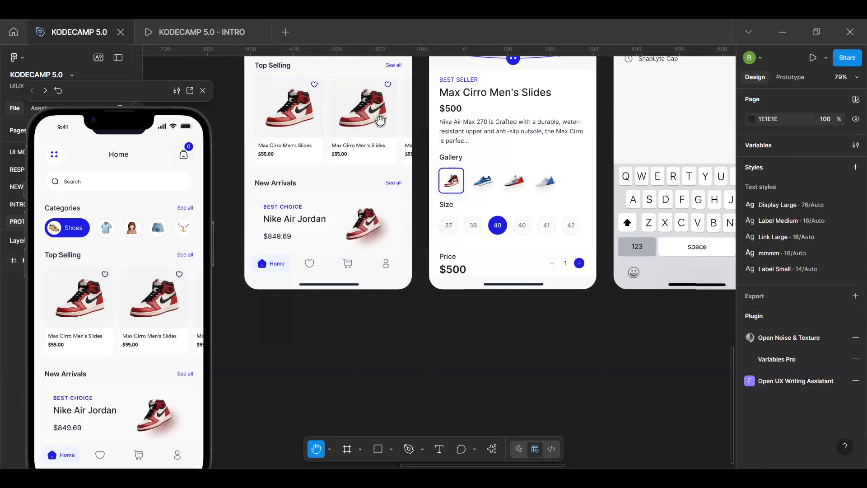
Step: Examine the Home screen's product sections and the Top Selling See all link, along with the neighbouring Men's Shoes and Search screens
scroll(316, 278, up, 2)
scroll(313, 277, up, 5)
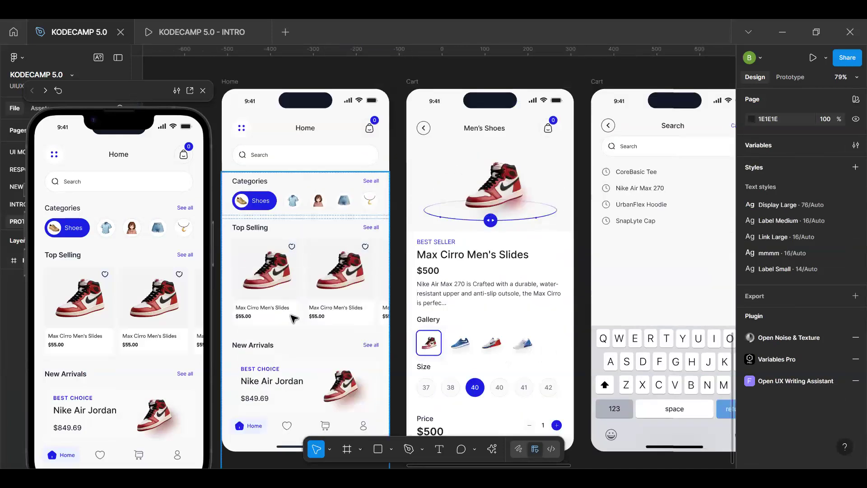
scroll(317, 289, up, 3)
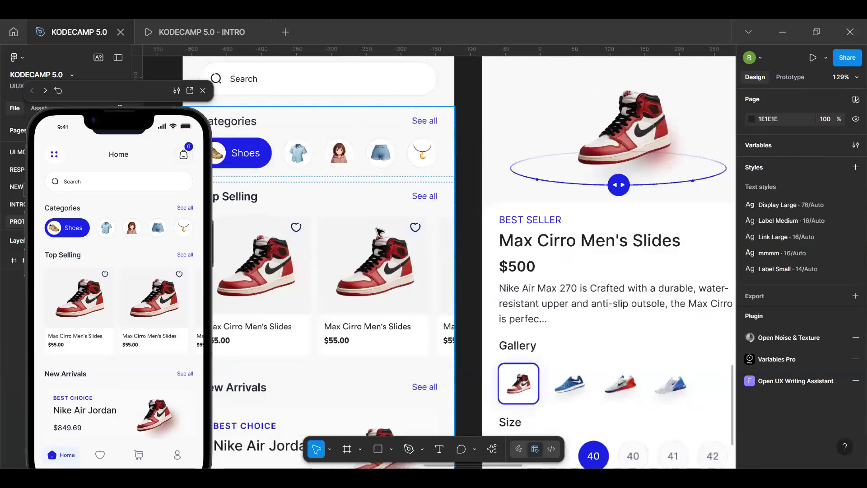
scroll(382, 232, down, 3)
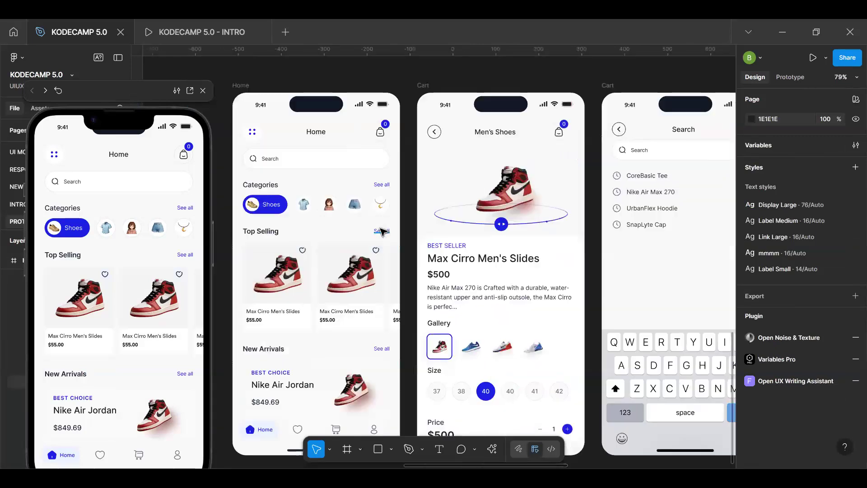
click(382, 232)
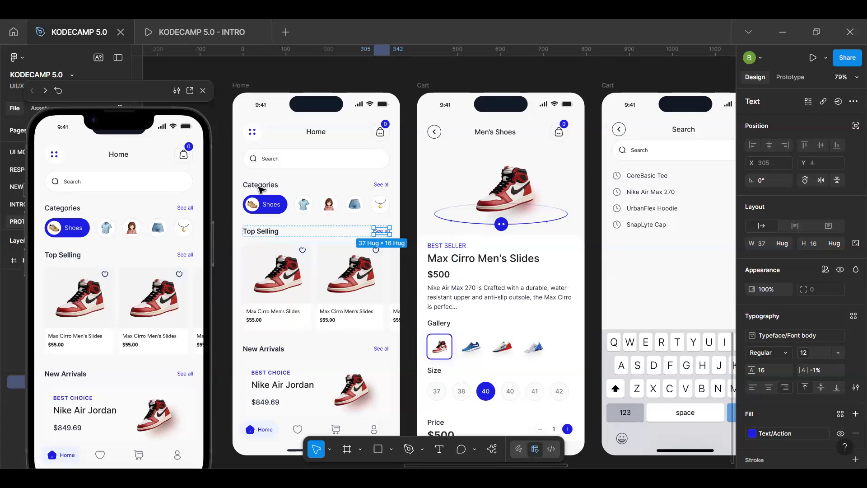
click(228, 163)
key(h)
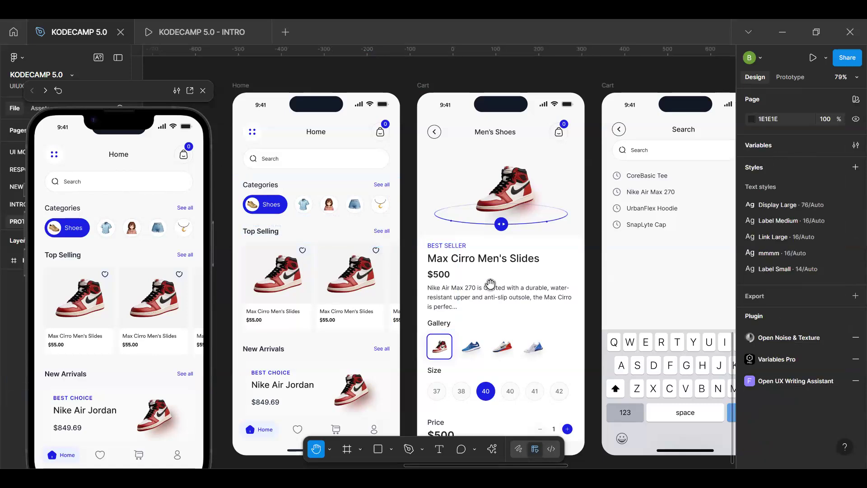
scroll(434, 273, right, 5)
scroll(434, 273, down, 2)
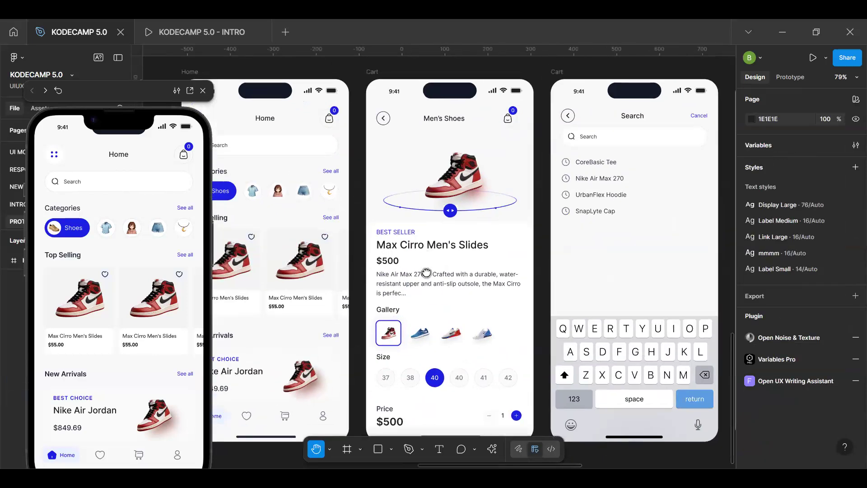
Step: Display the Men's Shoes product screen in the prototype preview
scroll(412, 274, right, 3)
scroll(412, 273, up, 1)
key(v)
click(304, 101)
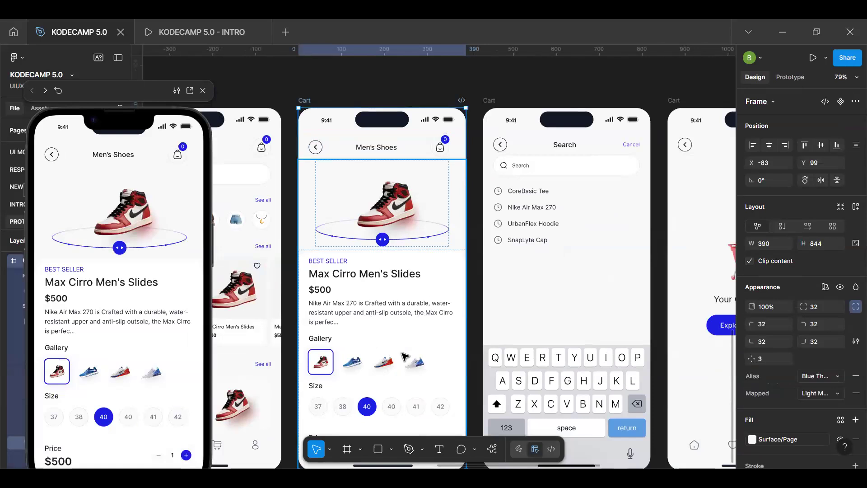
scroll(416, 292, down, 3)
key(h)
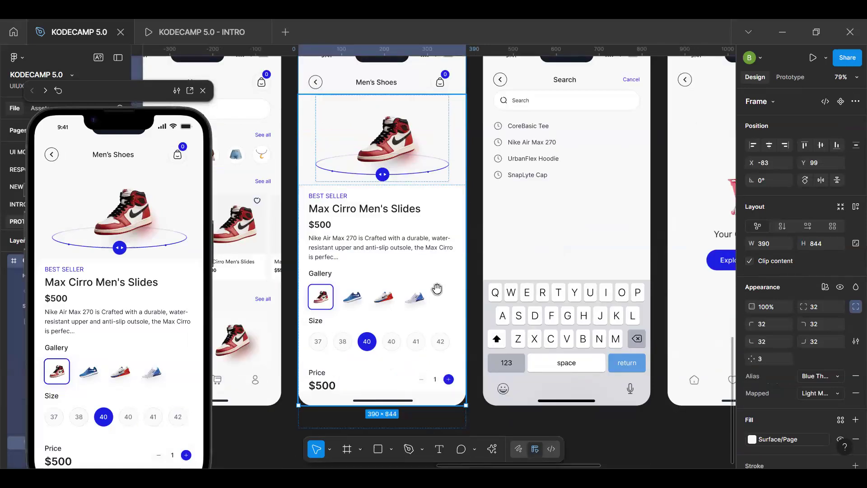
Step: Display the Filled Cart screen in the prototype preview
scroll(400, 294, down, 2)
scroll(394, 289, right, 3)
scroll(385, 278, right, 3)
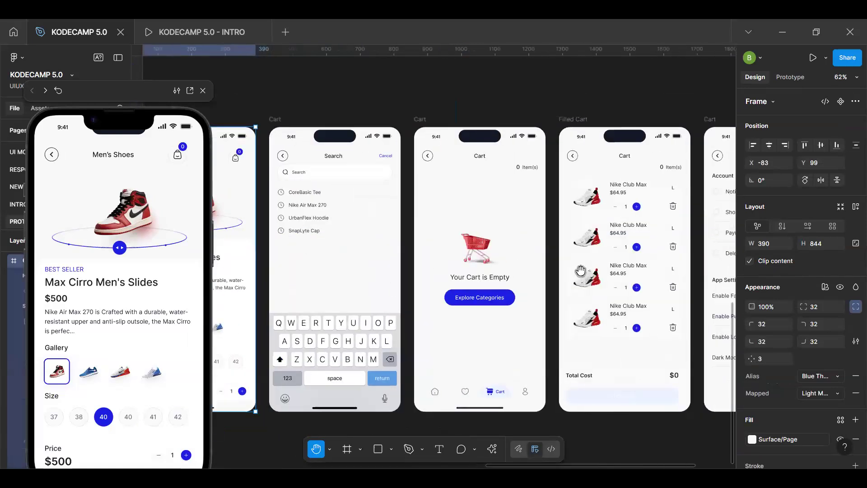
scroll(539, 222, right, 3)
key(v)
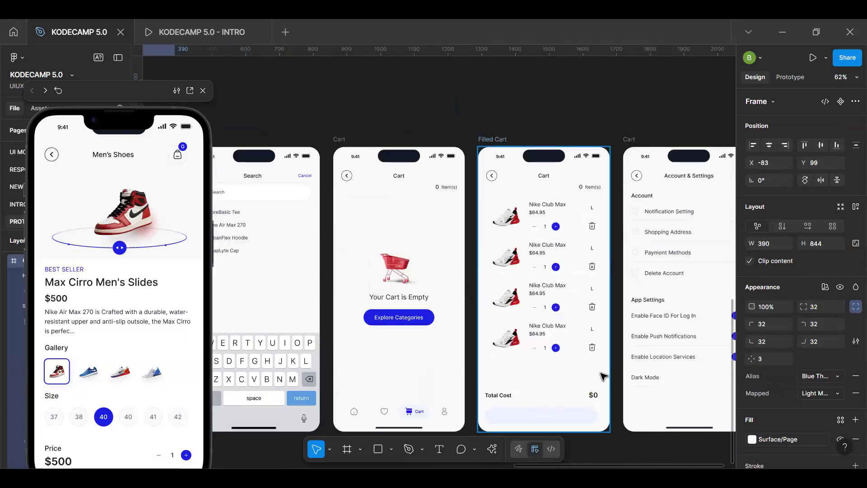
click(490, 140)
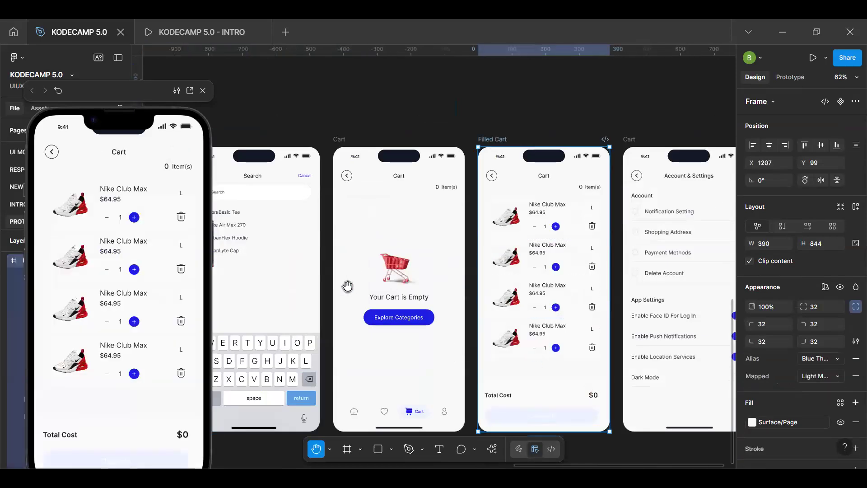
Step: Switch the preview back to the Men's Shoes screen and move the preview window clear of the Home frame
drag(339, 286, 609, 291)
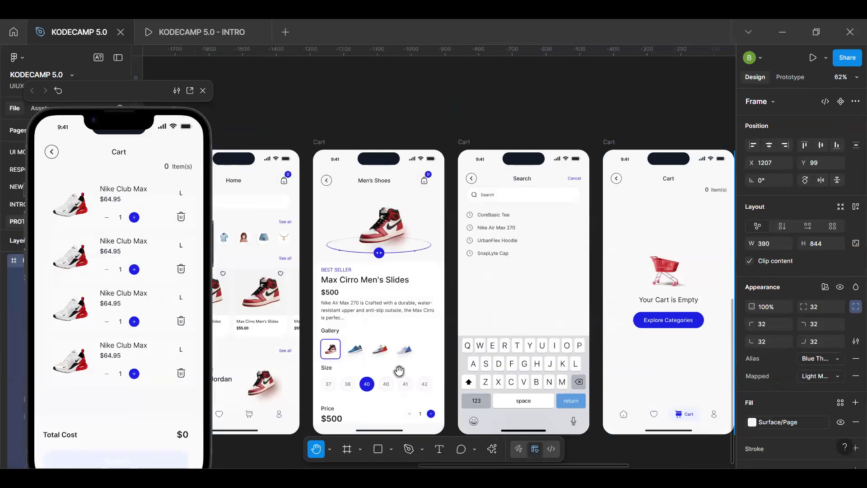
drag(424, 312, 450, 259)
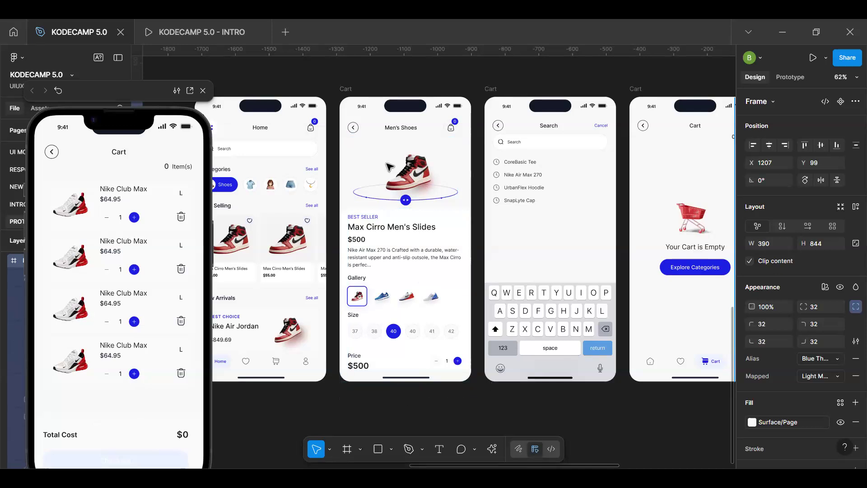
click(398, 354)
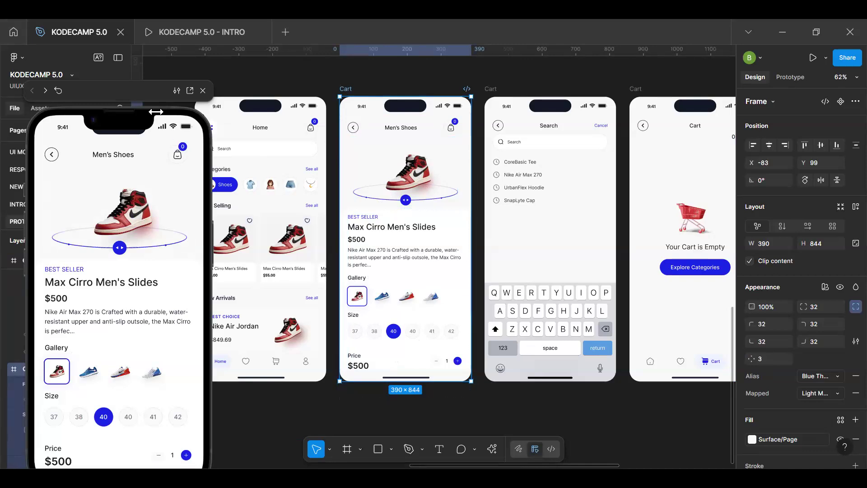
drag(138, 92, 104, 57)
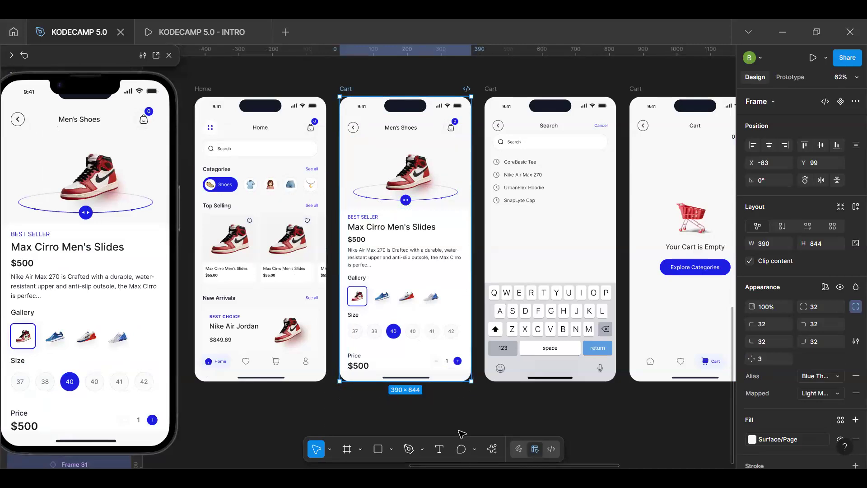
Step: Select the product content frame beneath the Men's Shoes header to examine its layout settings
key(h)
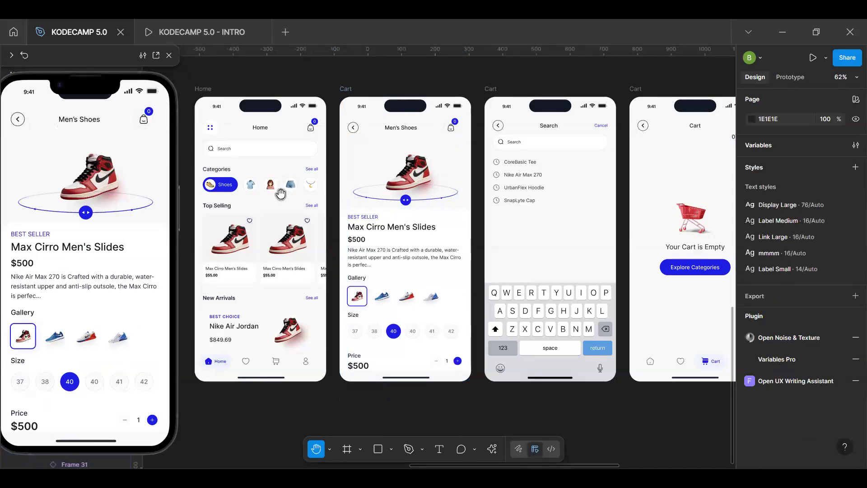
scroll(379, 215, left, 3)
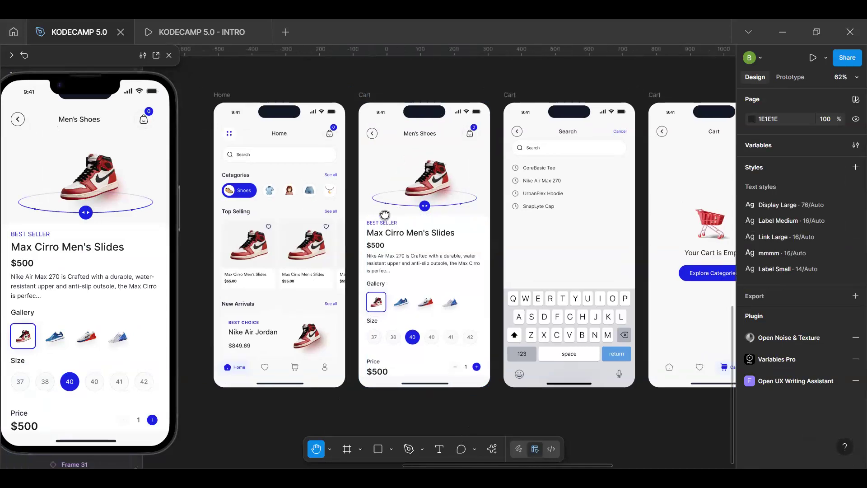
scroll(469, 131, right, 5)
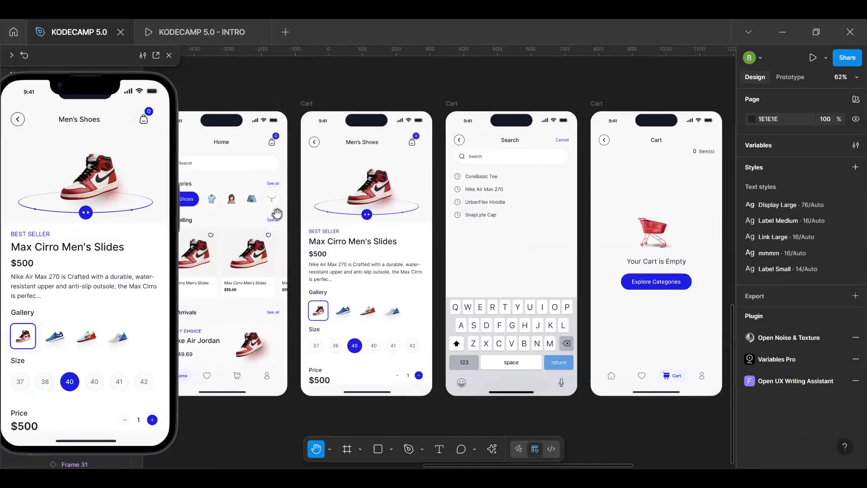
scroll(409, 223, up, 3)
scroll(412, 222, up, 3)
scroll(412, 222, left, 2)
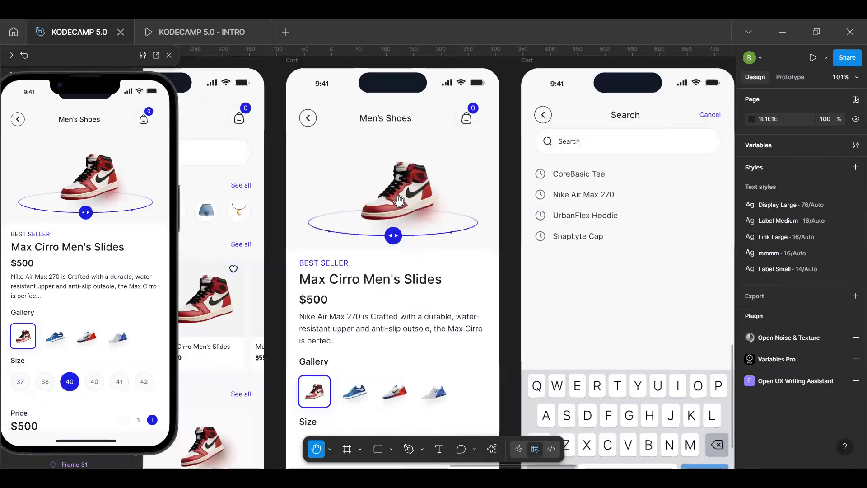
key(v)
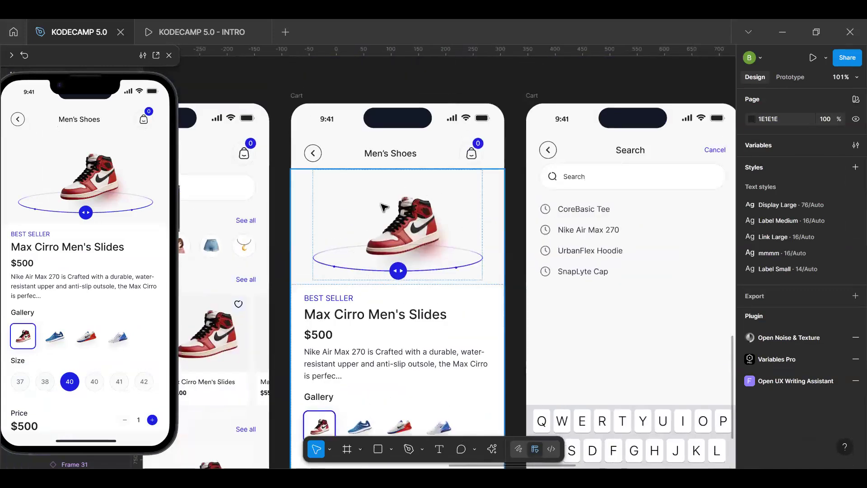
scroll(367, 268, down, 3)
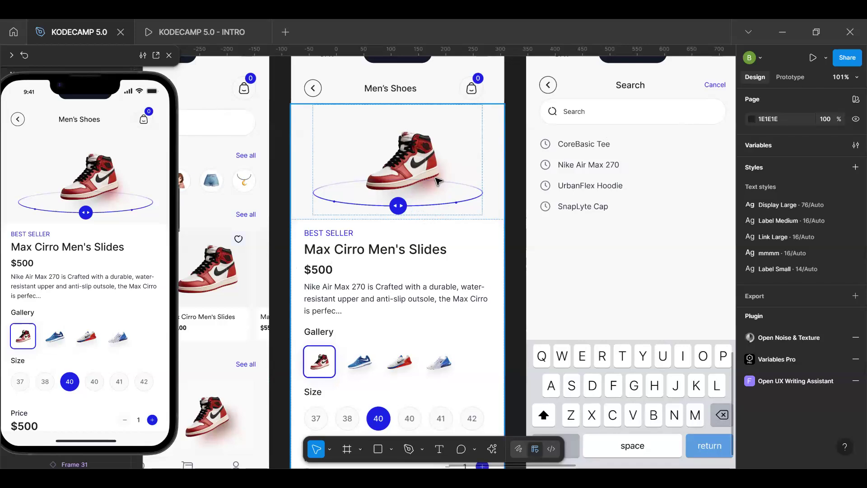
click(395, 267)
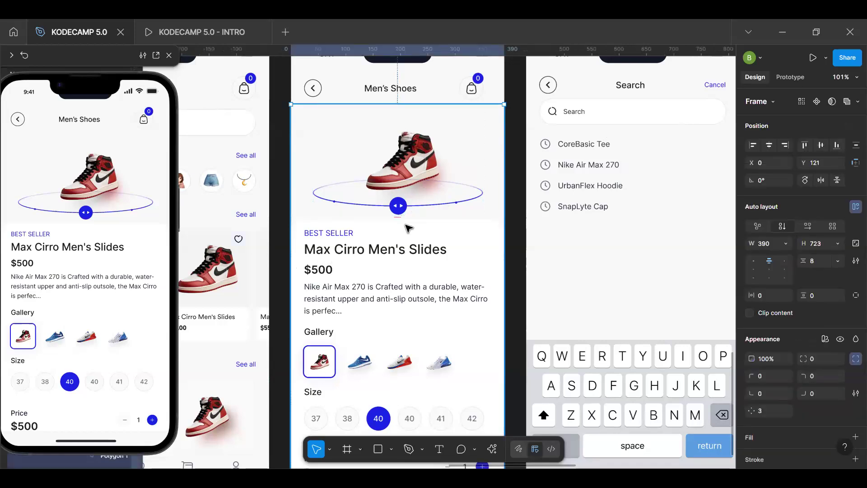
scroll(393, 233, down, 3)
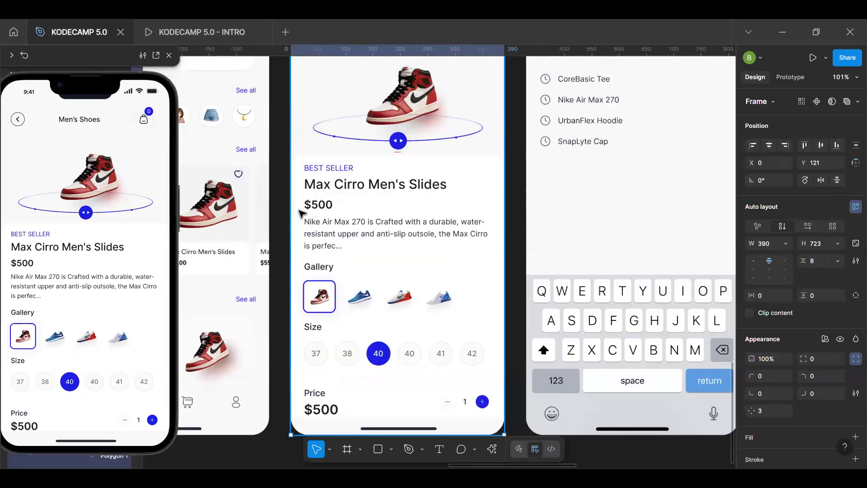
Step: Examine the price text, description, gallery, size row and quantity section of the Men's Shoes screen one by one
double_click(311, 209)
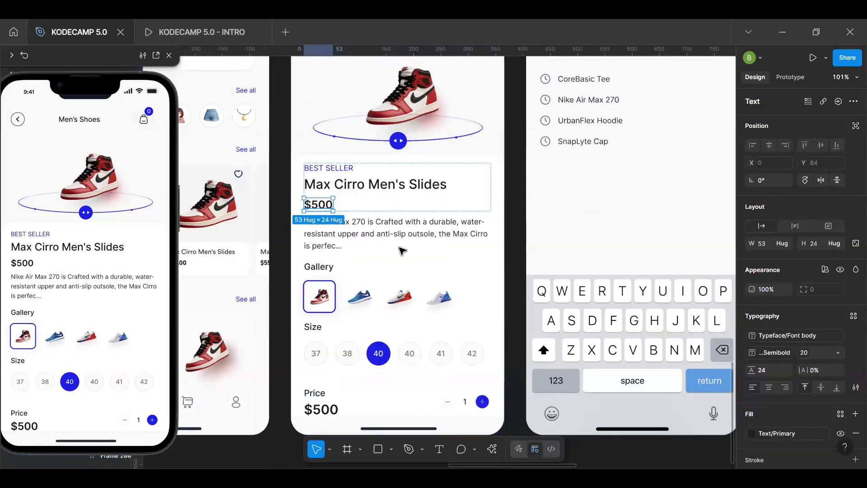
click(339, 233)
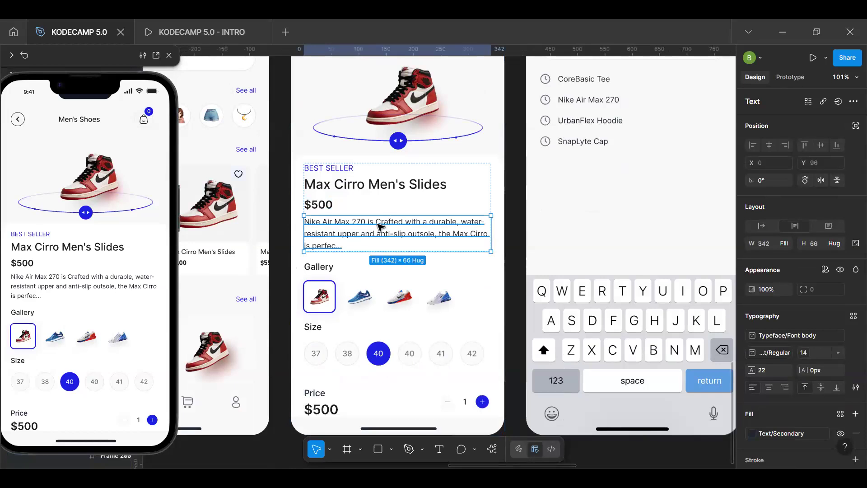
scroll(354, 176, down, 6)
click(383, 241)
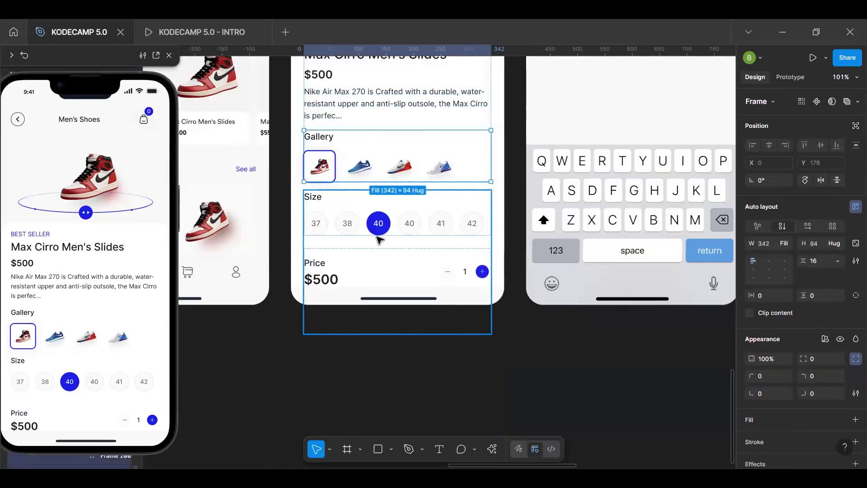
click(357, 266)
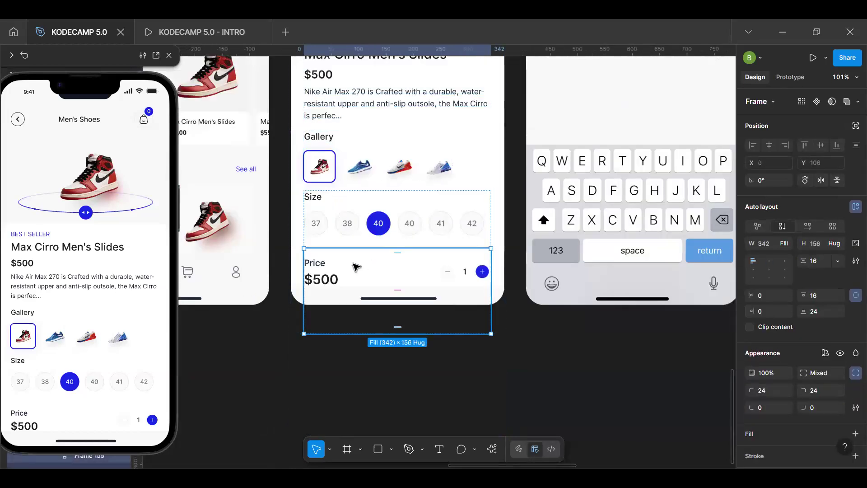
click(409, 225)
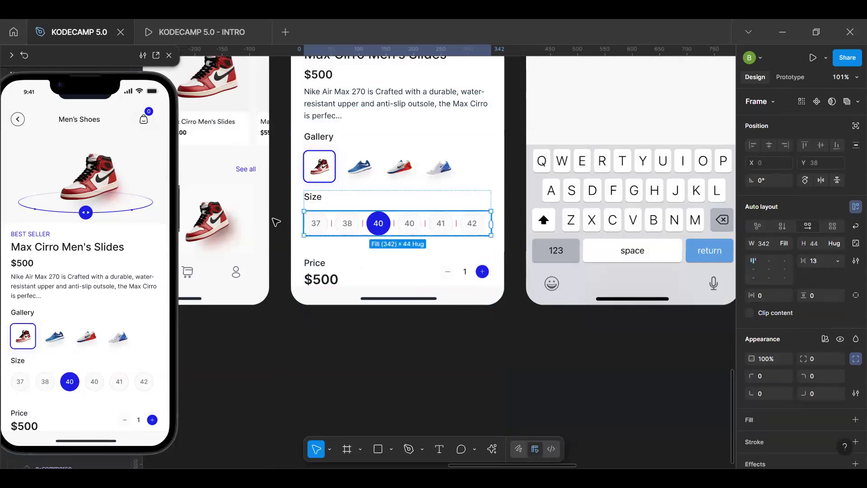
scroll(376, 304, up, 3)
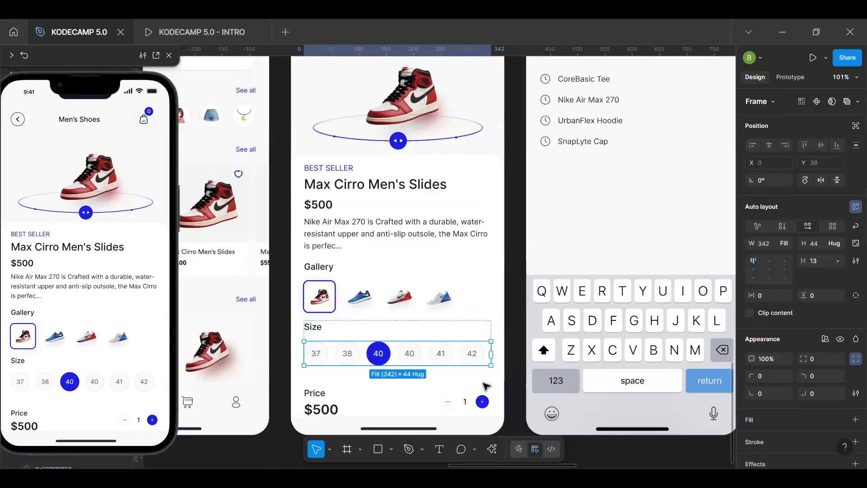
key(Escape)
click(482, 406)
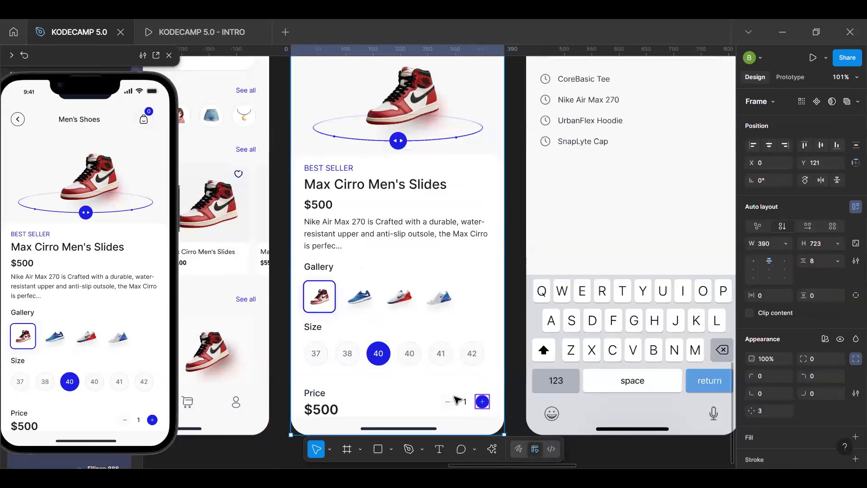
Step: Test the Men's Shoes preview by scrolling to the Add to Cart button and trying the quantity plus control
click(155, 425)
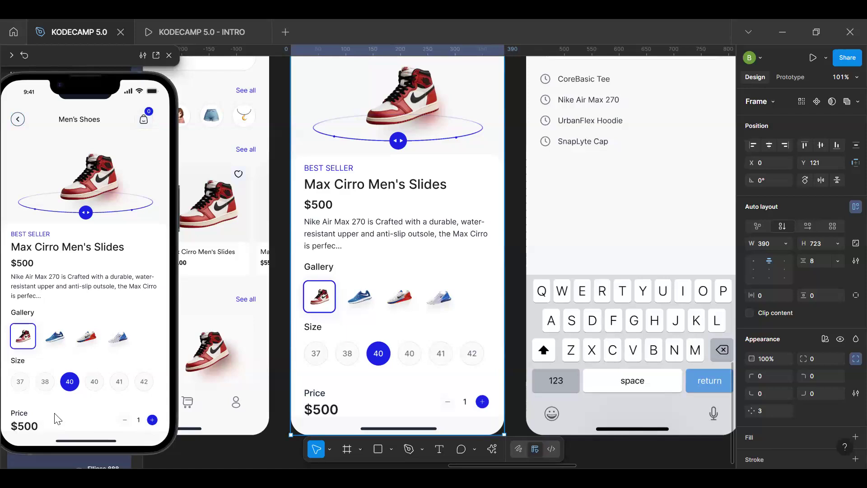
scroll(43, 391, down, 1)
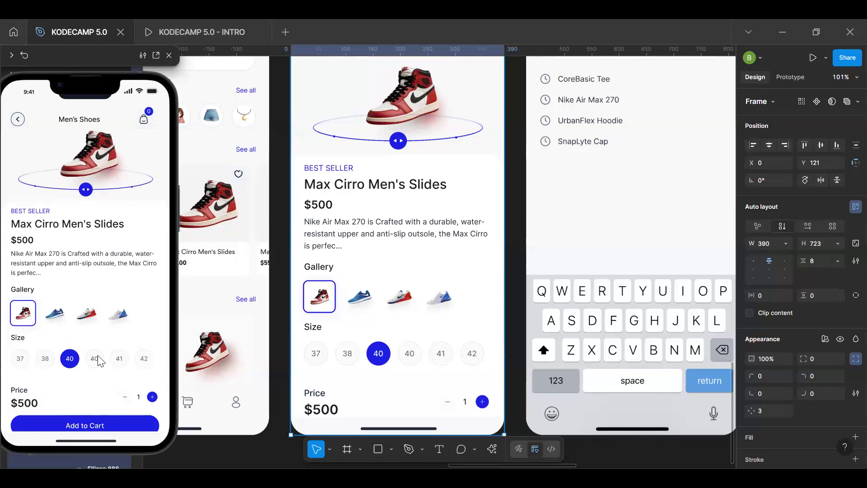
scroll(156, 393, down, 1)
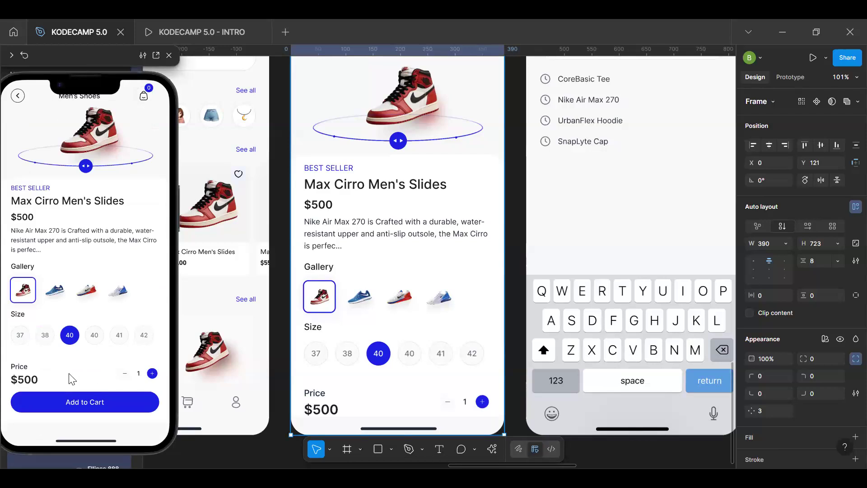
scroll(86, 343, up, 2)
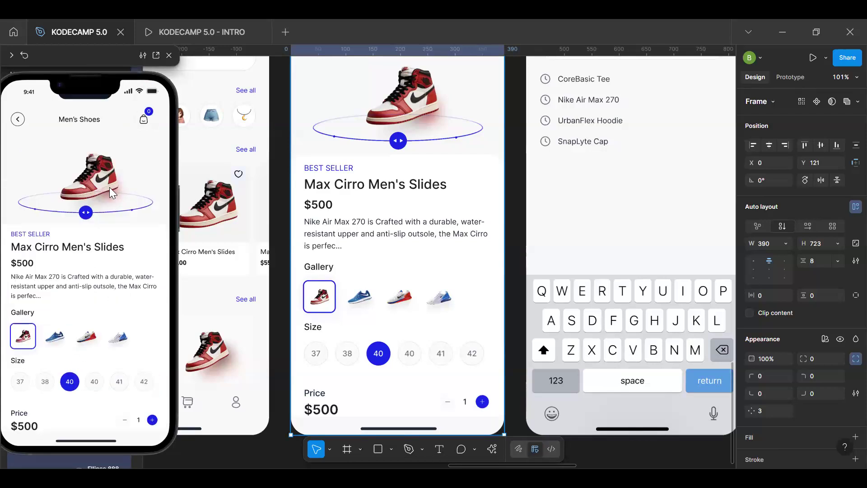
scroll(101, 434, down, 1)
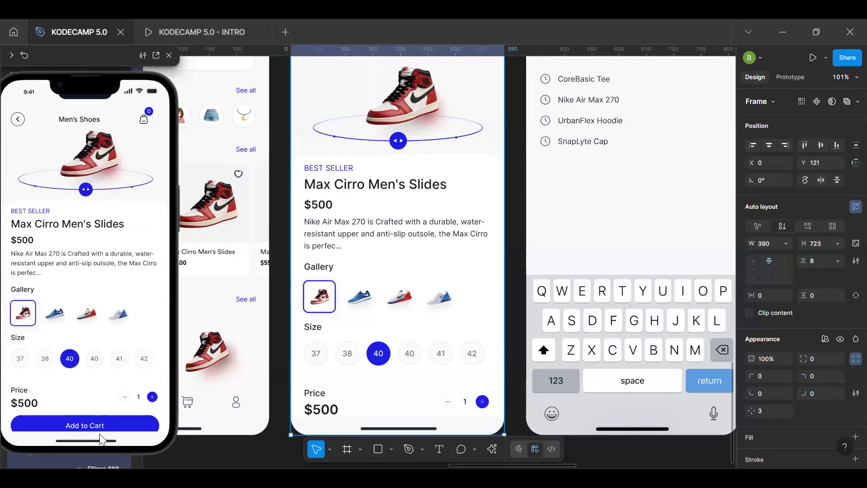
click(155, 401)
Step: Preview the Filled Cart screen briefly and return the preview to the Men's Shoes screen
scroll(472, 239, down, 5)
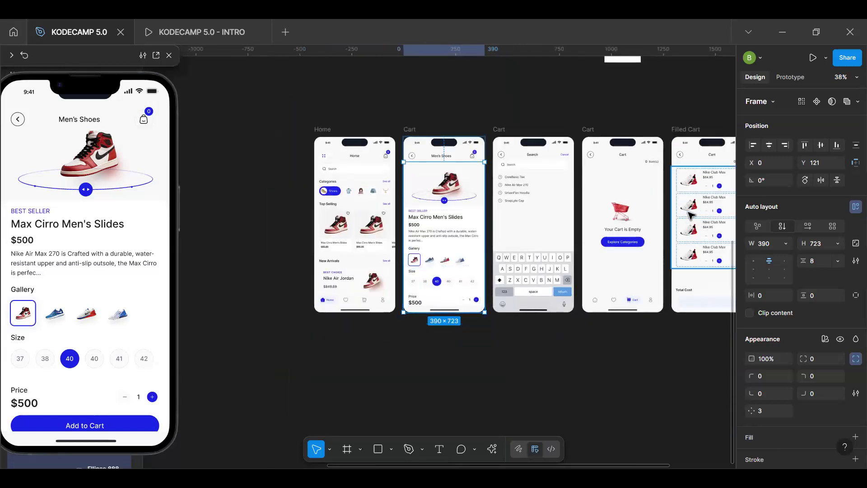
click(690, 216)
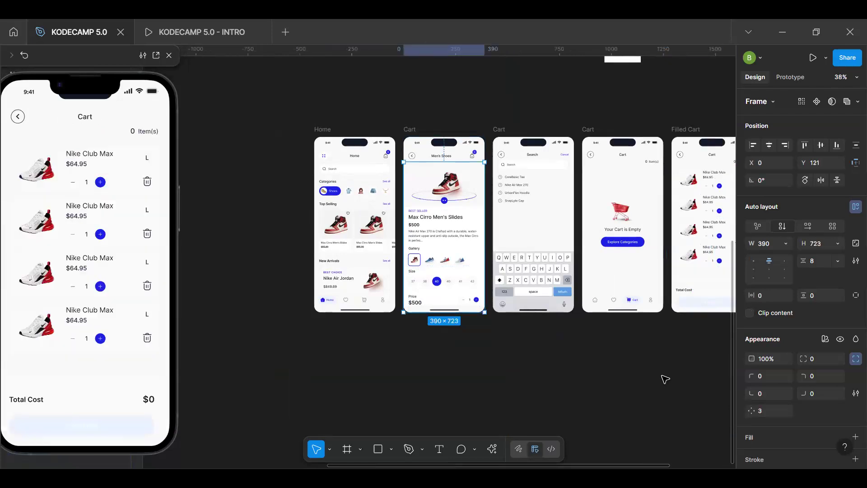
key(Escape)
key(h)
drag(443, 257, 324, 273)
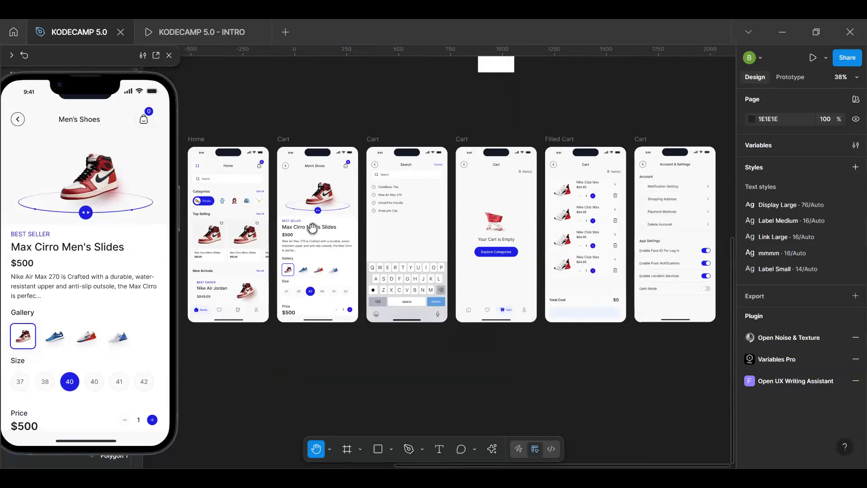
scroll(404, 254, left, 3)
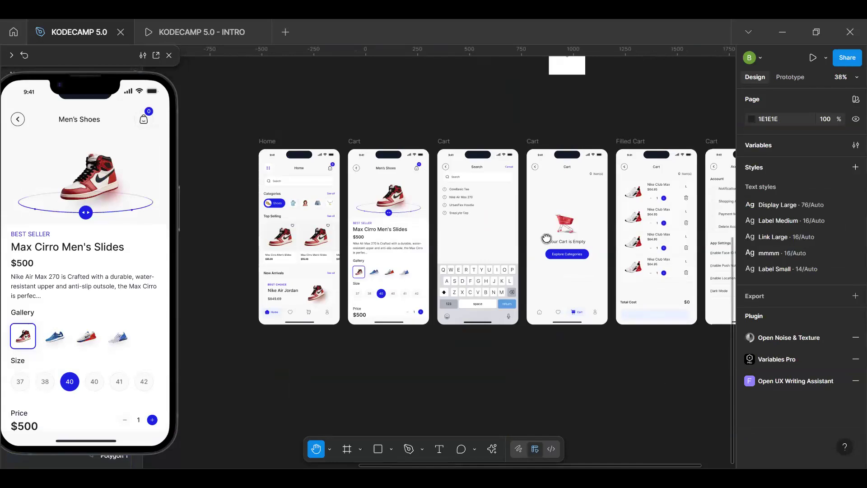
scroll(305, 240, right, 4)
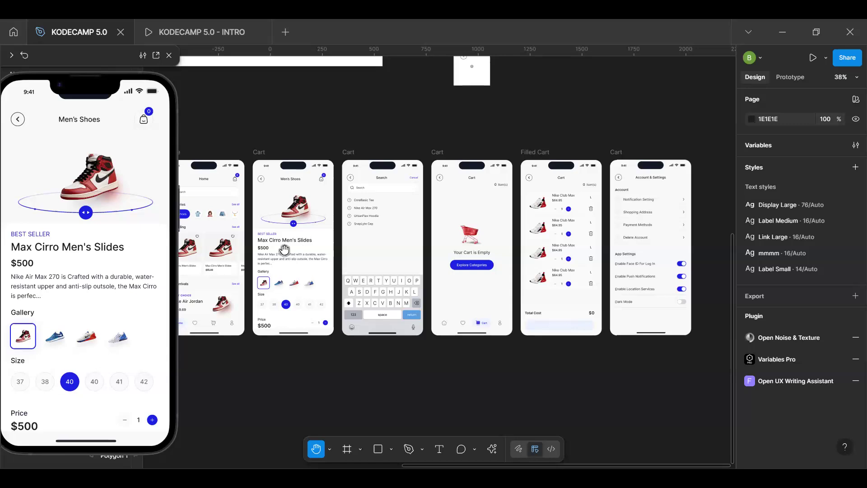
scroll(350, 251, left, 3)
ctrl+scroll(340, 237, up, 3)
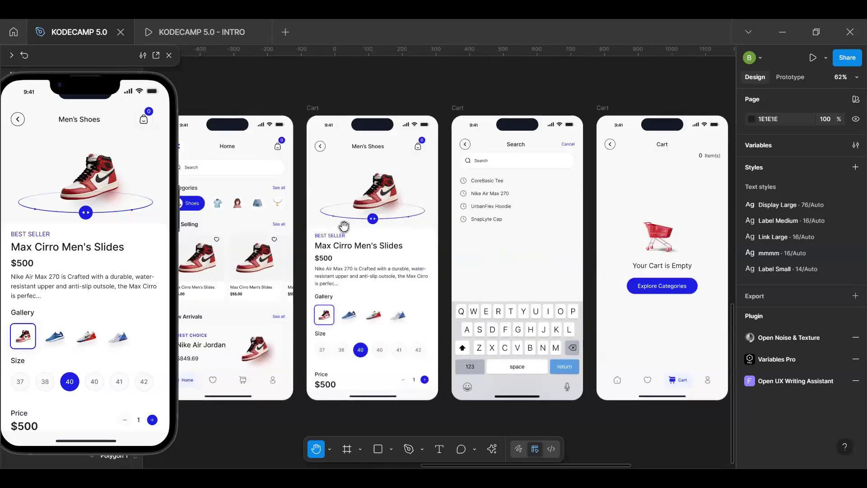
Step: Examine the Men's Shoes screen's header and the parts of its quantity stepper, including the number text and the minus button
key(v)
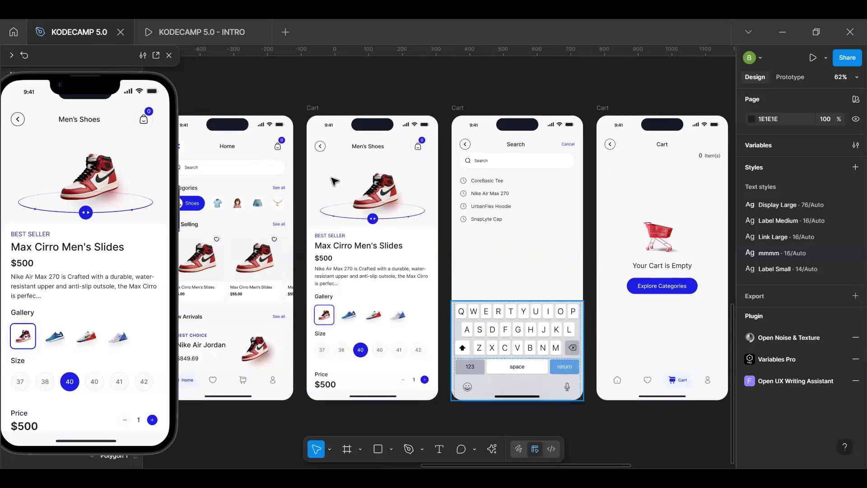
click(352, 145)
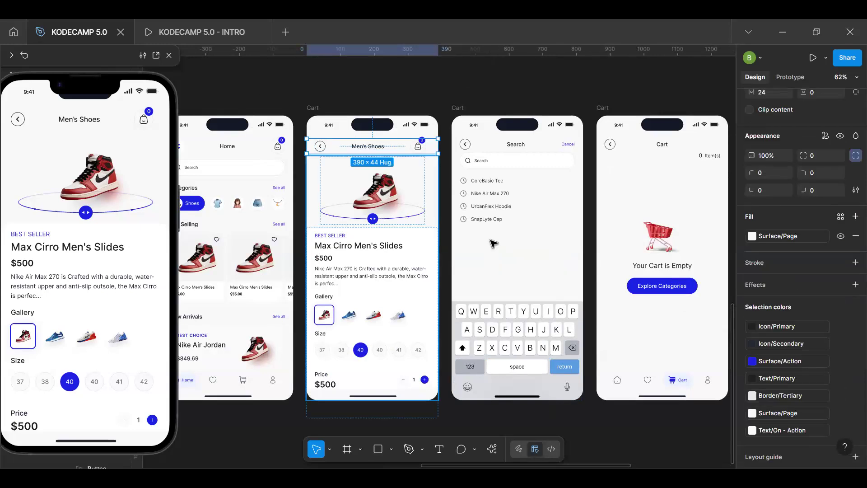
key(Escape)
scroll(393, 310, down, 3)
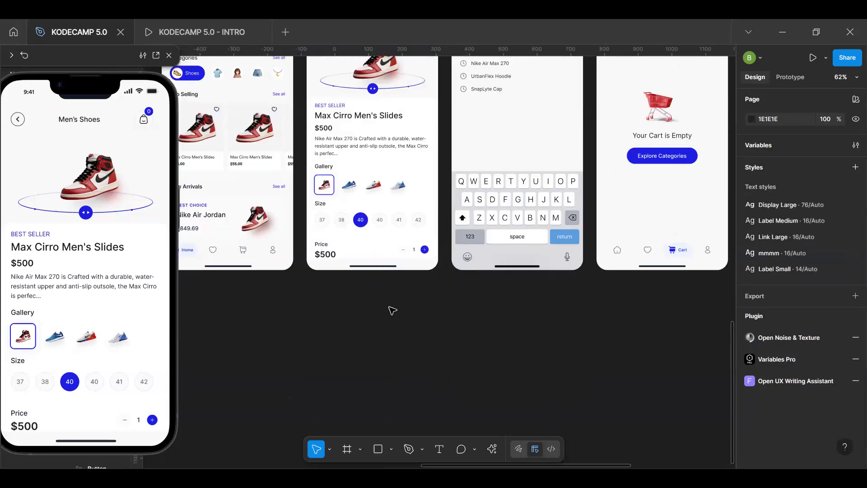
click(415, 259)
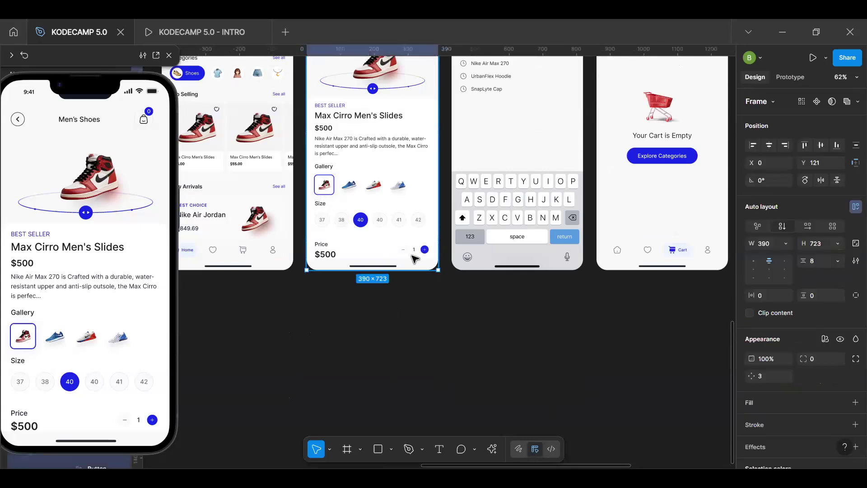
ctrl+scroll(415, 259, up, 10)
click(426, 216)
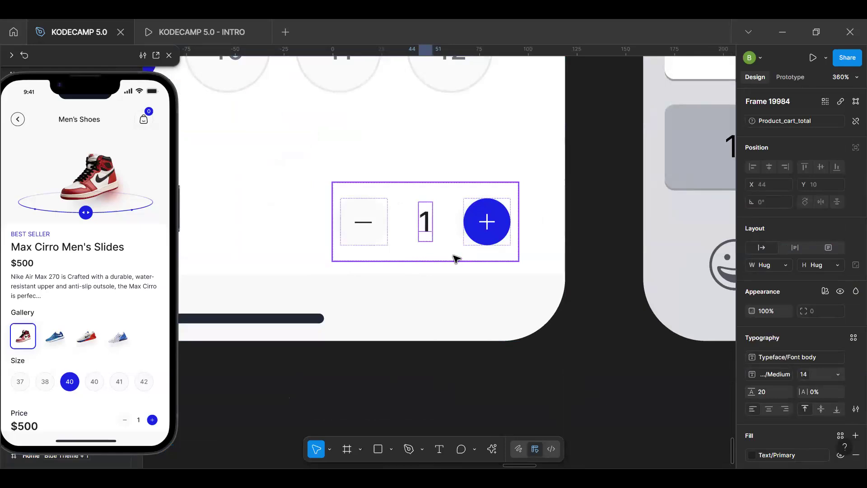
click(454, 240)
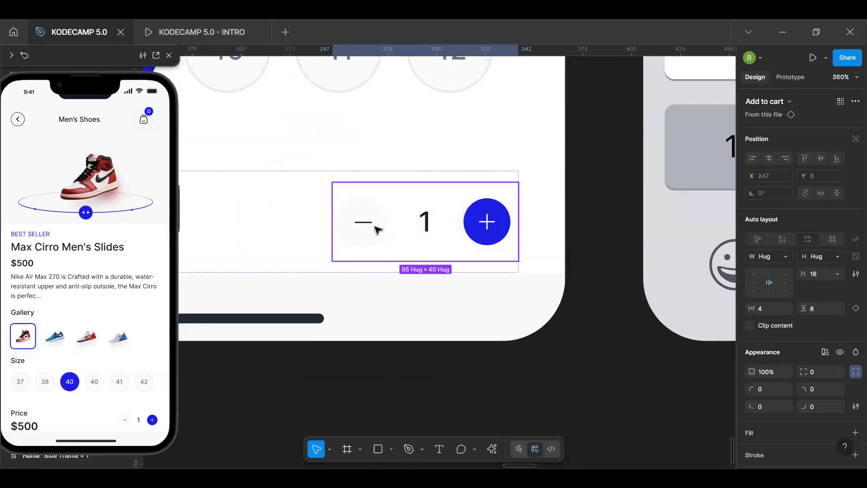
click(387, 239)
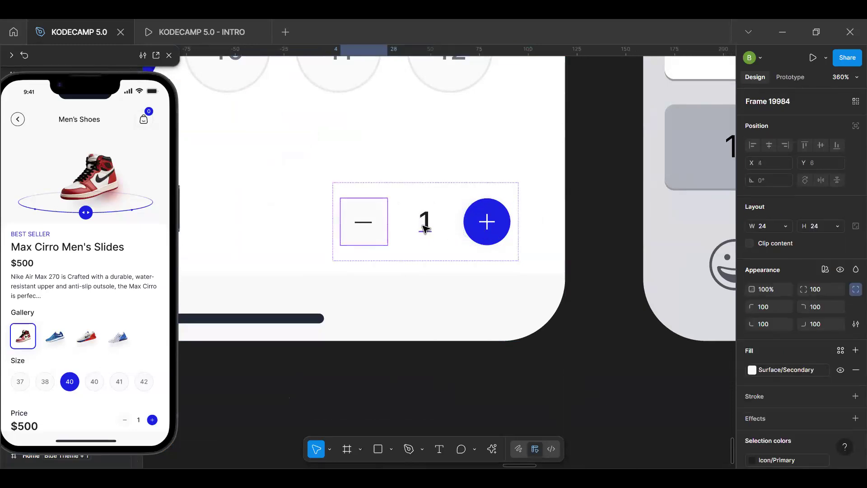
Step: Go to the quantity stepper's main component and move it to about X 370, Y 14, clear of the toggle components
click(446, 261)
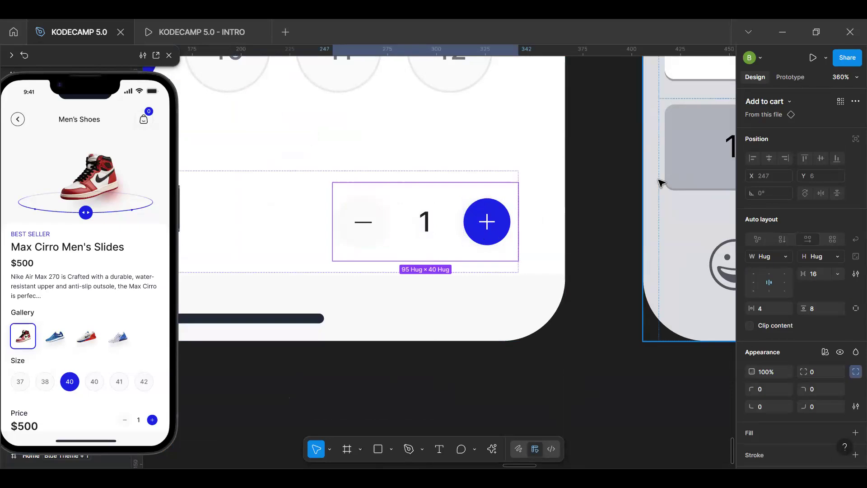
click(757, 115)
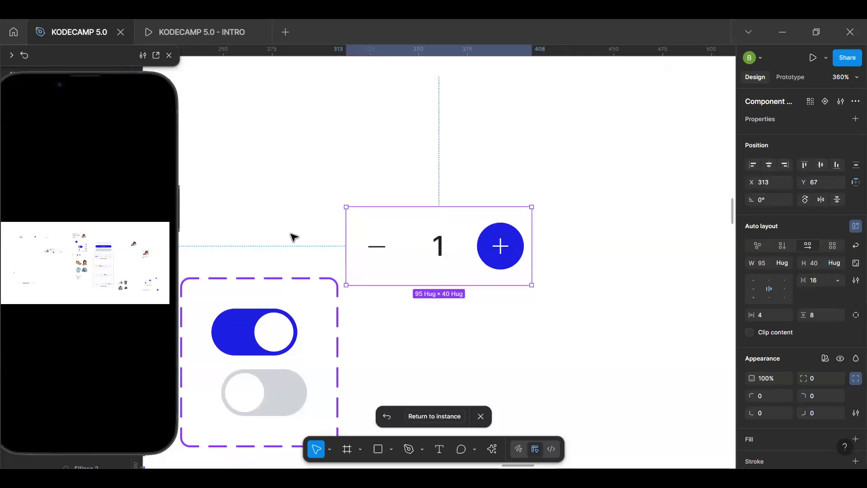
scroll(399, 247, down, 5)
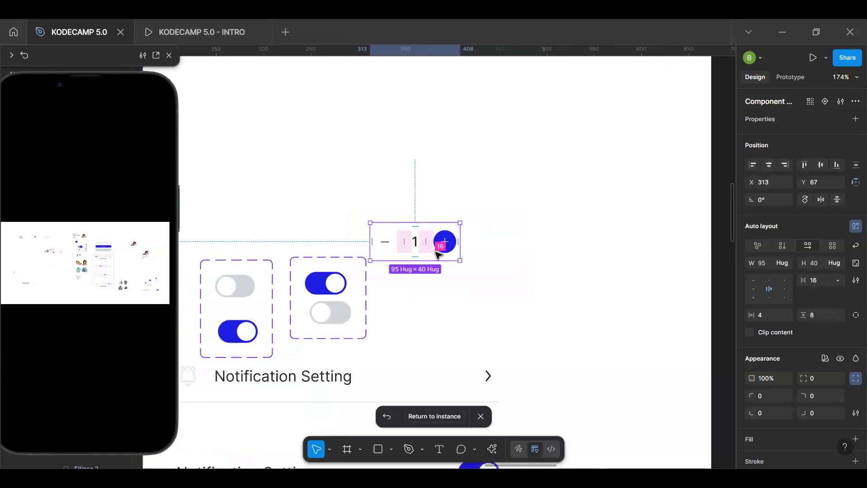
drag(457, 236, 511, 186)
key(Escape)
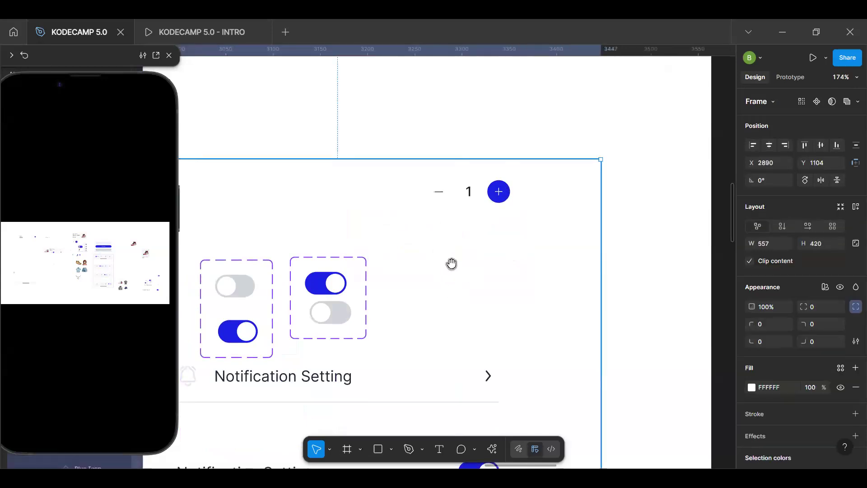
scroll(409, 304, up, 2)
scroll(409, 304, right, 2)
scroll(419, 298, up, 2)
scroll(425, 294, up, 2)
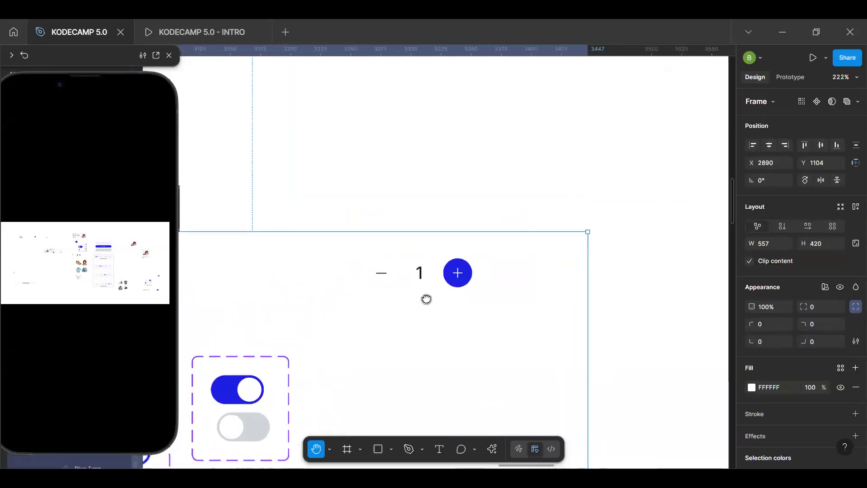
scroll(425, 296, up, 1)
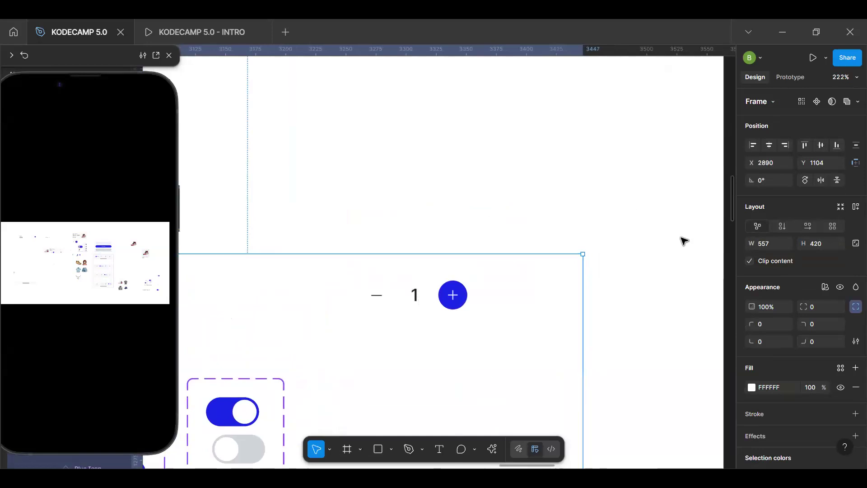
key(Escape)
key(Escape)
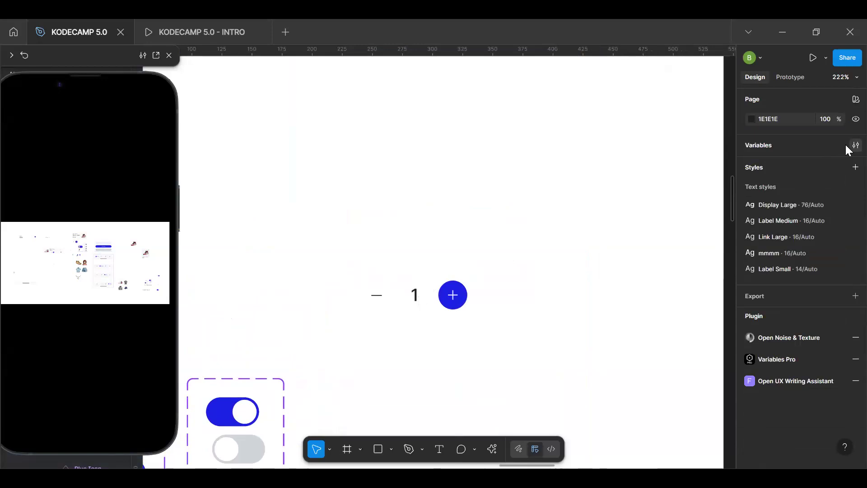
Step: Open the file's local variables, check the list of collections and widen the variables window
click(856, 145)
click(162, 73)
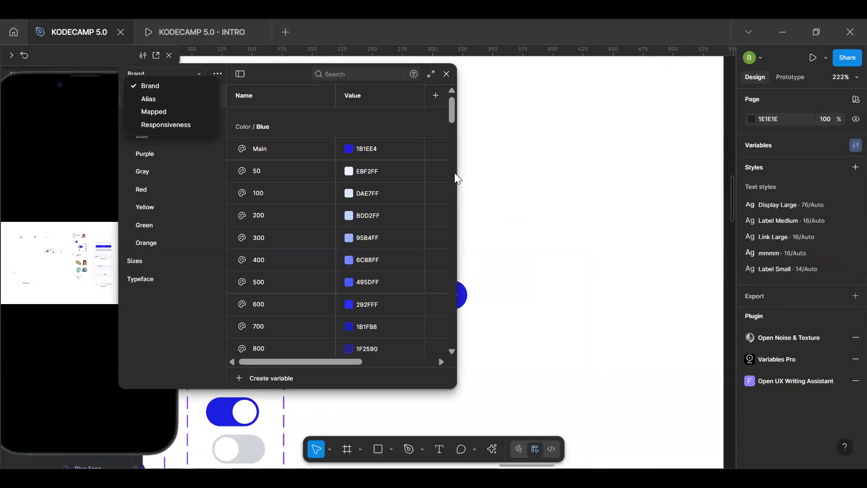
click(402, 137)
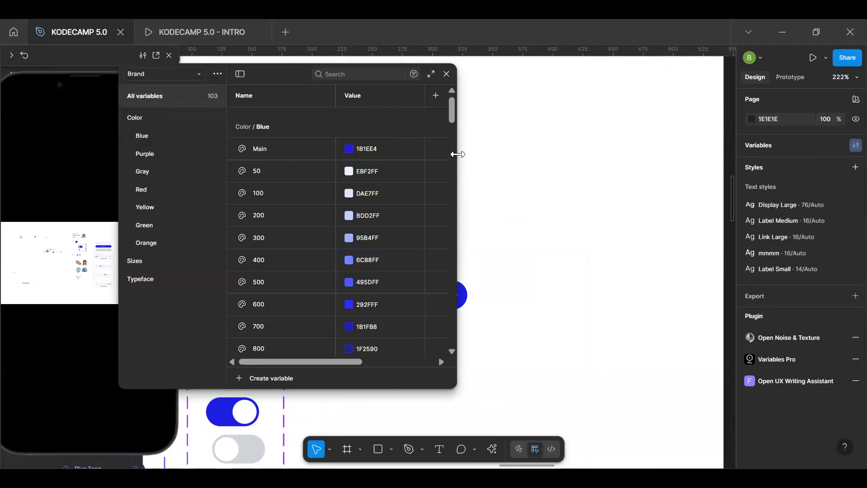
drag(567, 158, 604, 160)
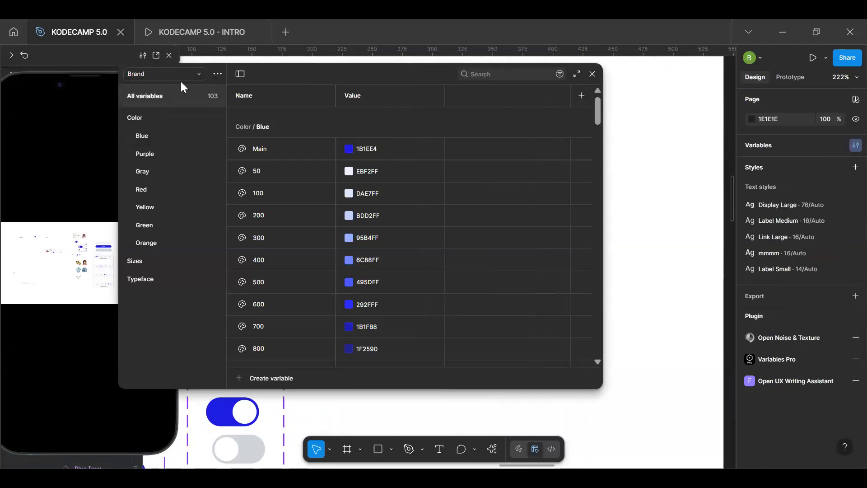
Step: Create a new variable collection named "Product VAriables"
click(217, 73)
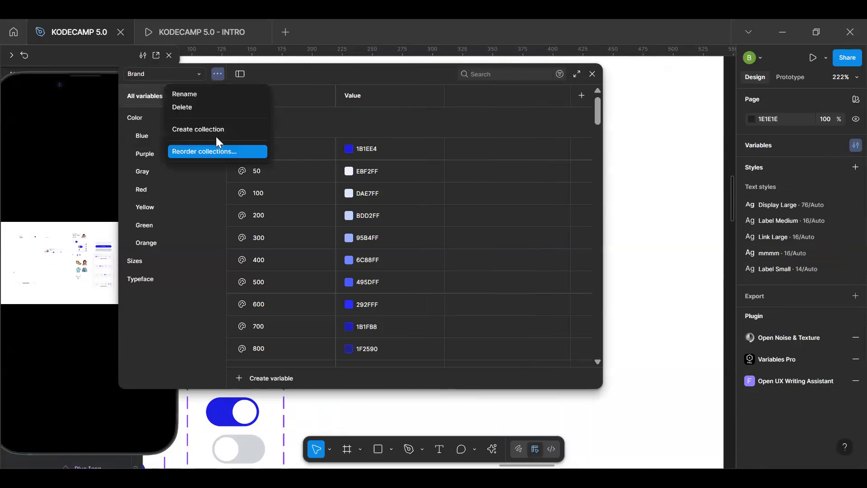
click(213, 129)
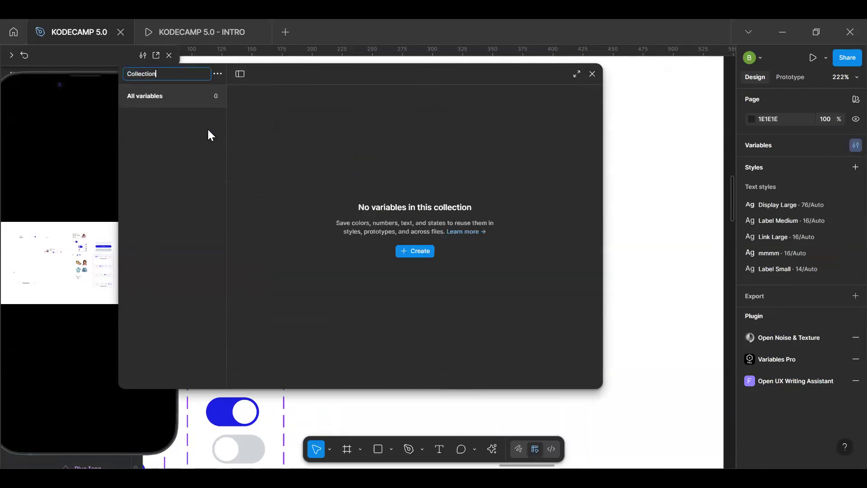
text(Product VAriables)
key(Return)
Step: Correct the capitalisation of the new collection's name to "Product Variables"
click(180, 73)
click(183, 73)
click(217, 73)
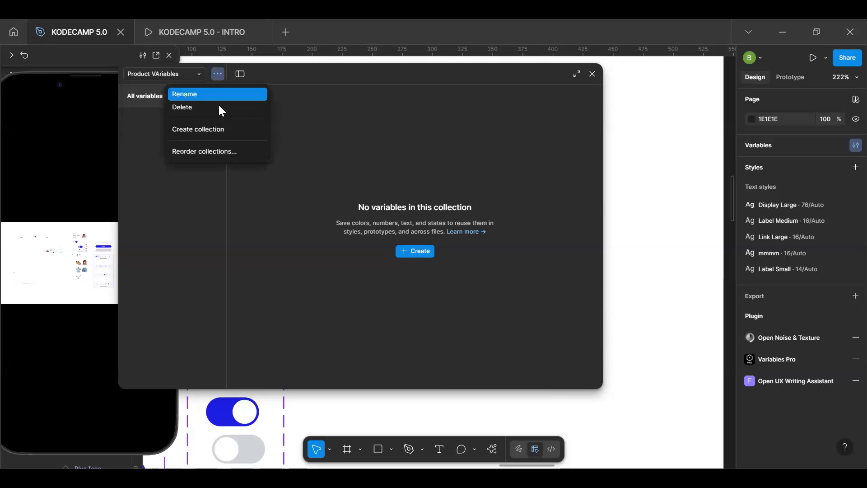
click(206, 95)
click(160, 75)
key(Return)
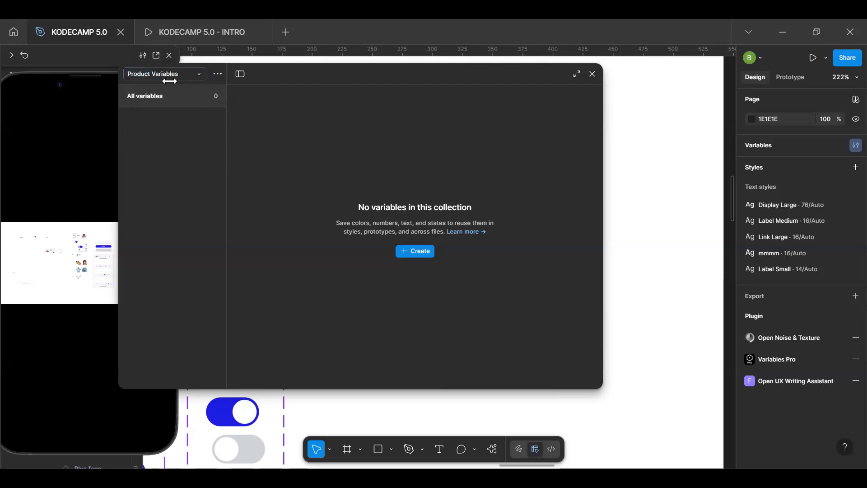
click(217, 74)
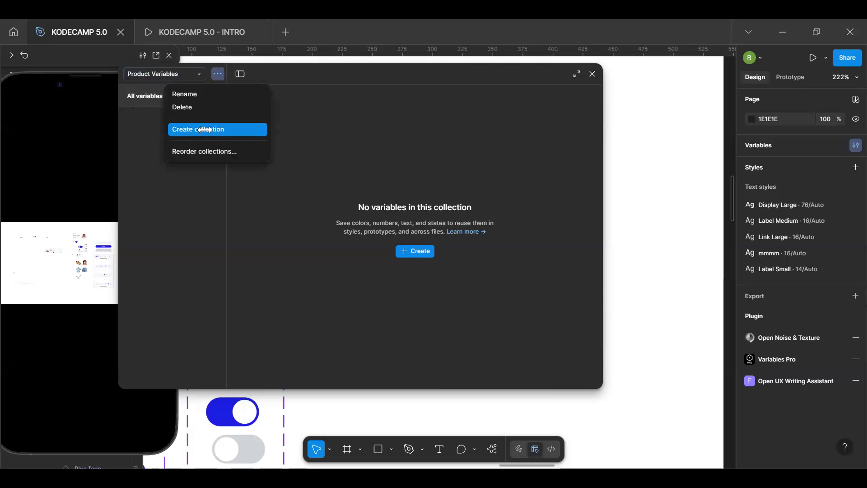
click(277, 147)
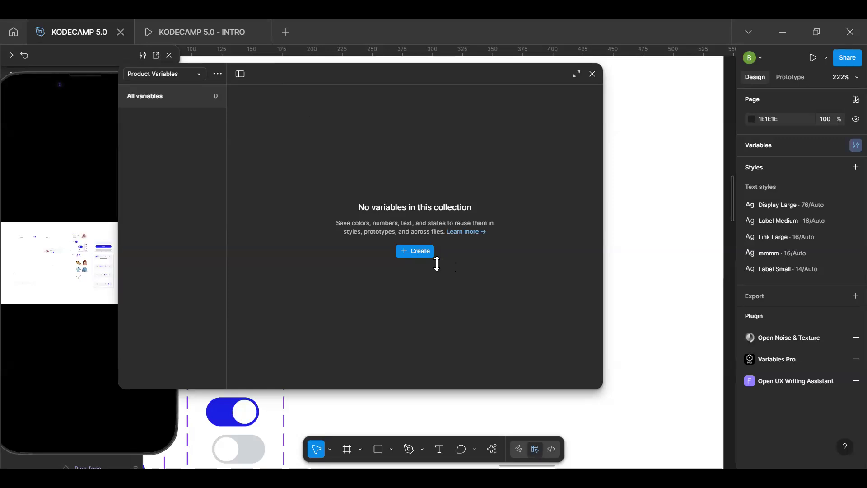
Step: Create a number variable named "ProductCartTotal" in the Product Variables collection
click(407, 251)
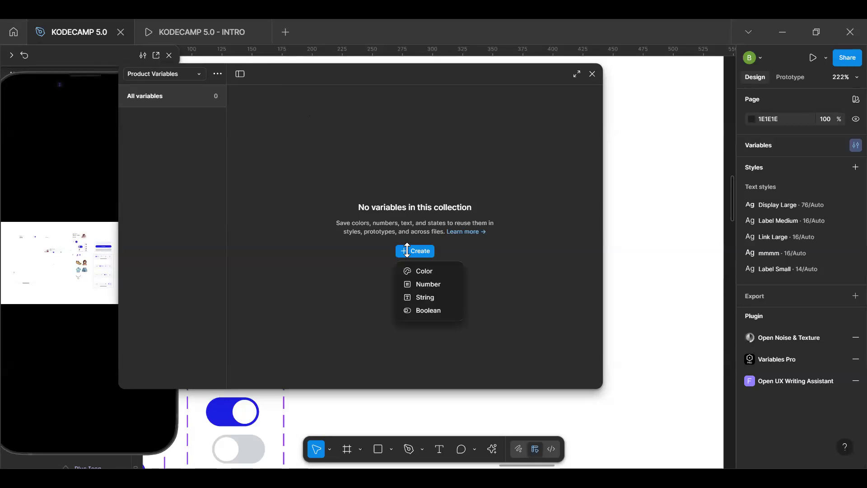
click(425, 284)
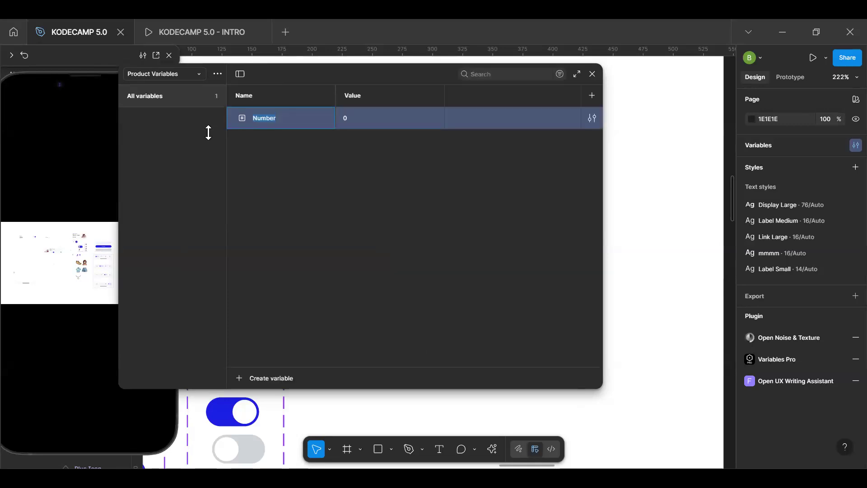
text(ProductCArt)
key(BackSpace)
key(BackSpace)
key(BackSpace)
text(artTotal)
key(BackSpace)
key(BackSpace)
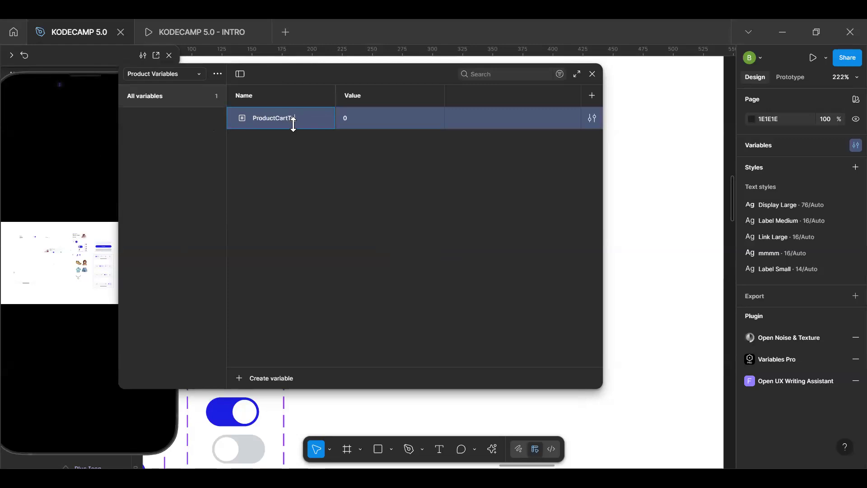
text(al)
key(Return)
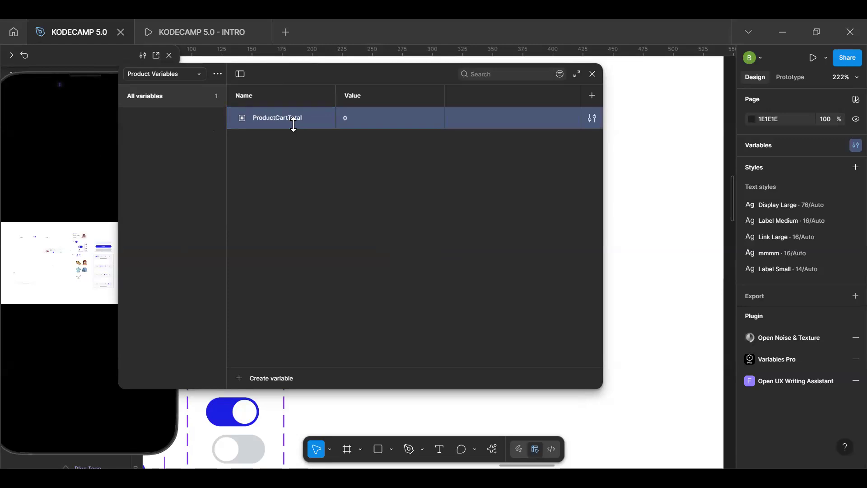
Step: Set the ProductCartTotal variable's value to 1 and close the variables window
click(361, 120)
text(1)
key(Return)
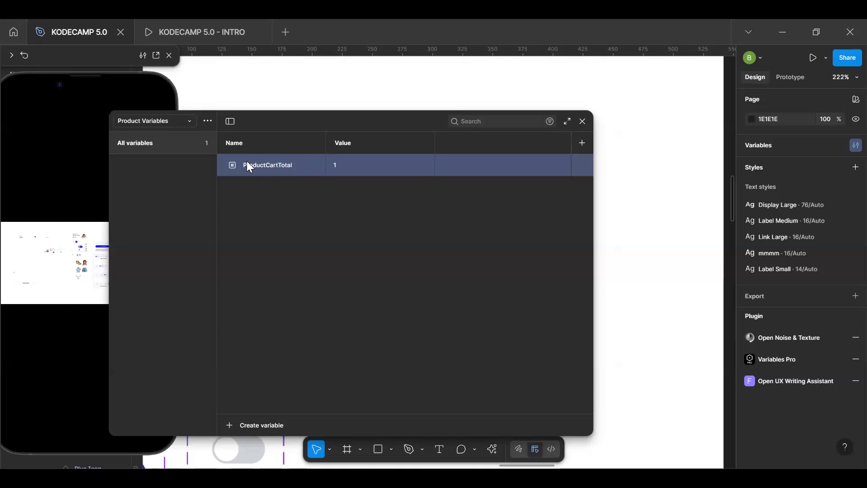
click(583, 121)
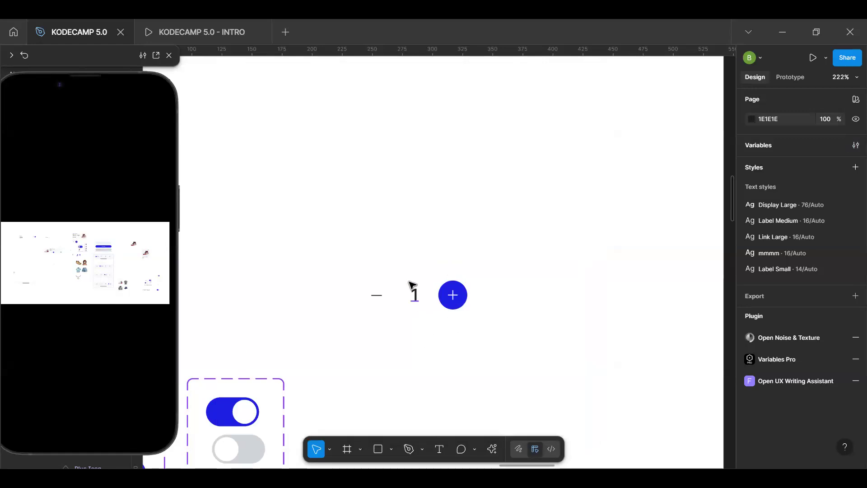
Step: Detach the Product_cart_total variable from the number text in the quantity stepper's main component
double_click(419, 306)
click(481, 416)
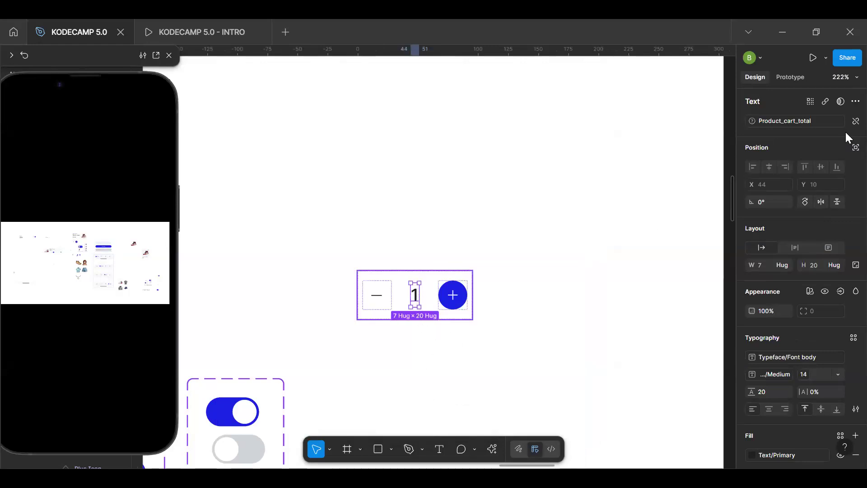
click(857, 120)
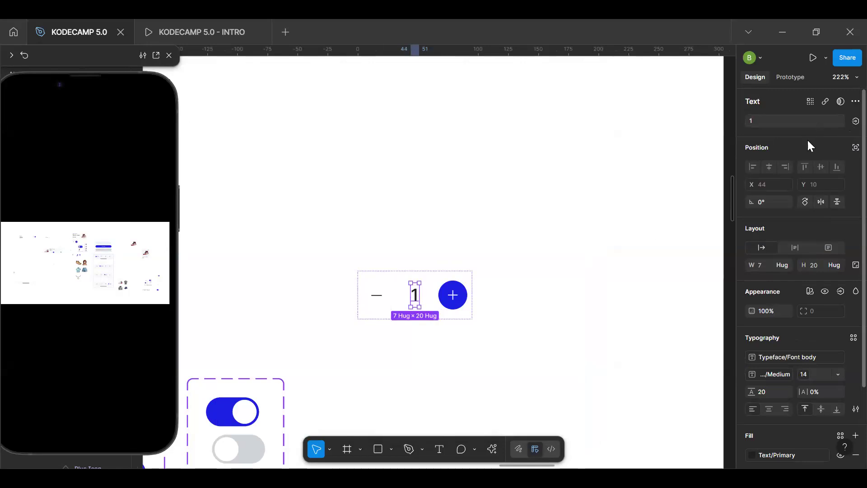
key(Escape)
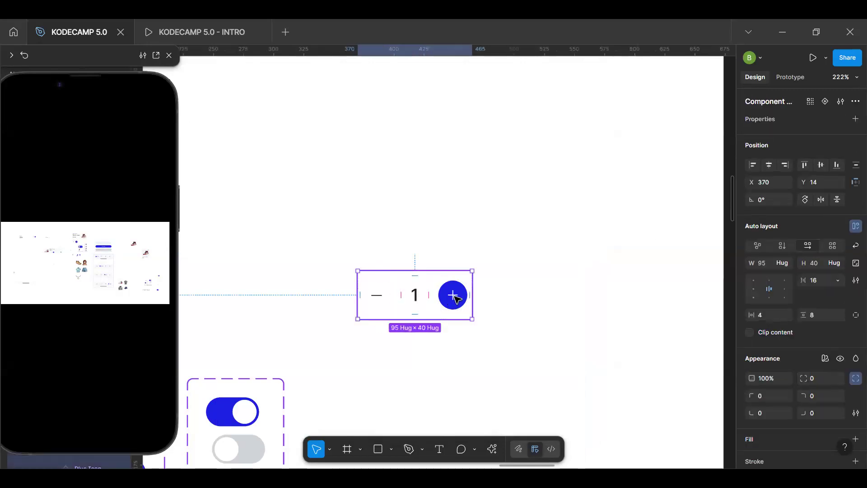
Step: Bind the number text in the quantity stepper's main component to the ProductCartTotal variable
click(456, 298)
click(418, 295)
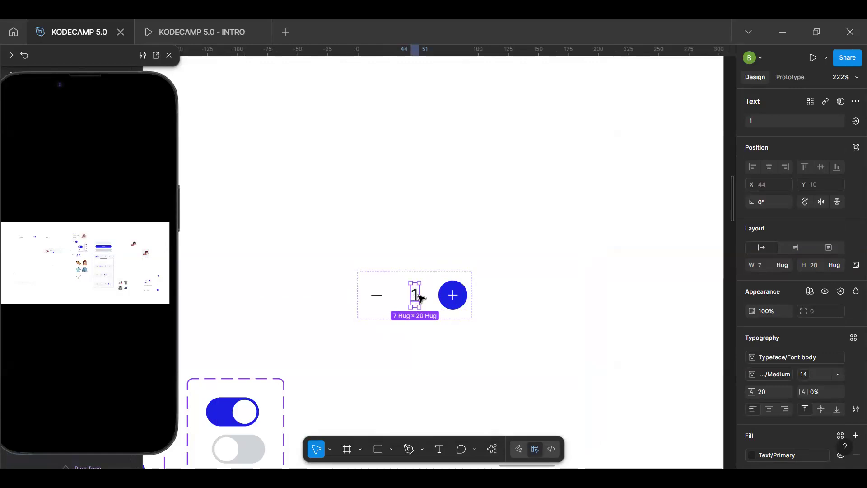
click(855, 121)
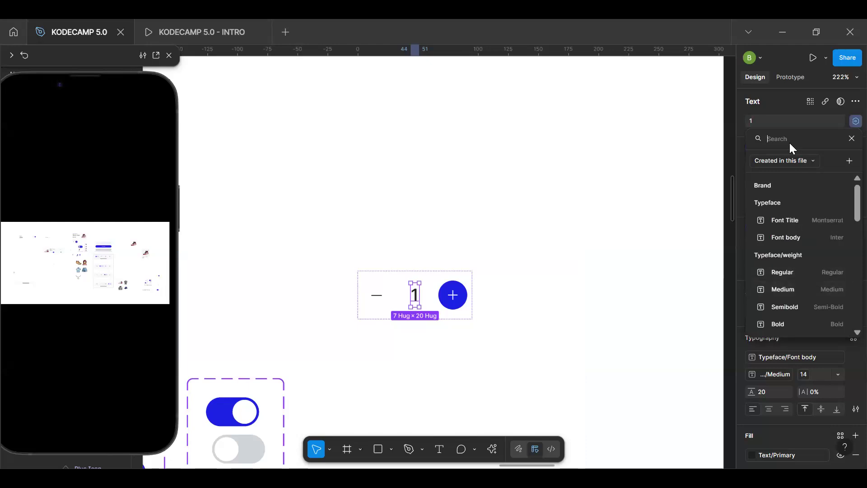
text(cart)
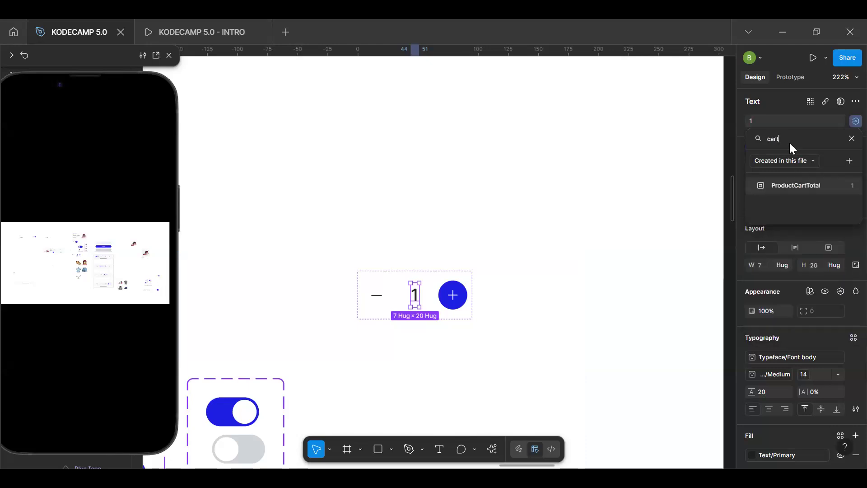
click(809, 186)
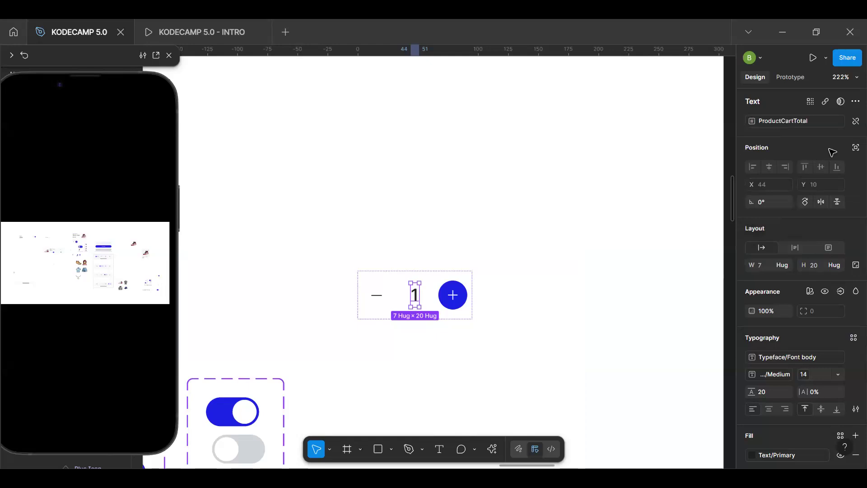
click(506, 184)
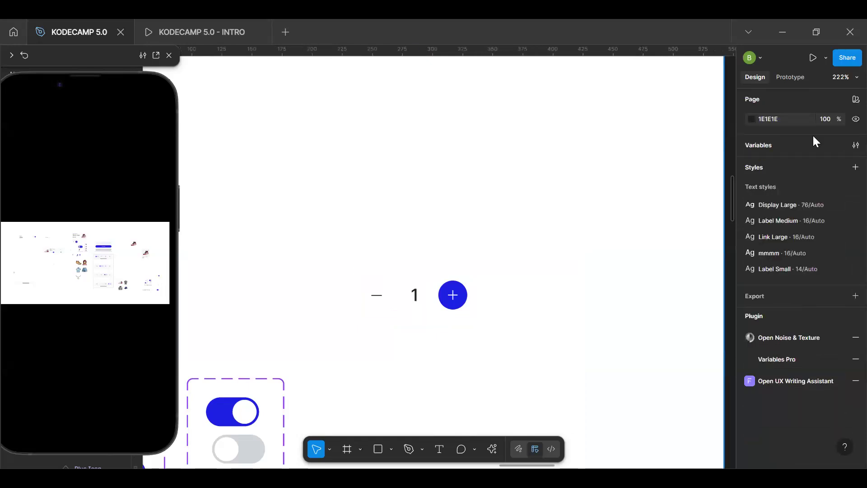
Step: Clear every number scope for all variables in the Responsiveness collection so they are not offered in any supported property
key(shift+0)
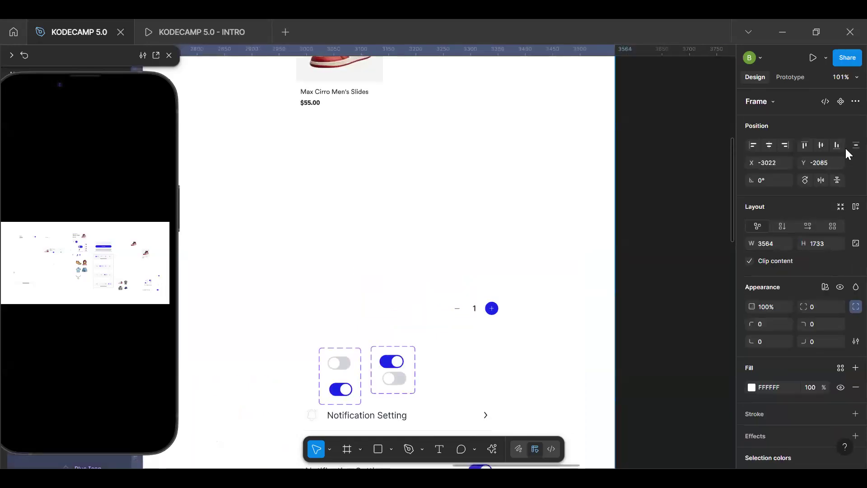
key(Escape)
click(856, 145)
click(159, 126)
click(163, 125)
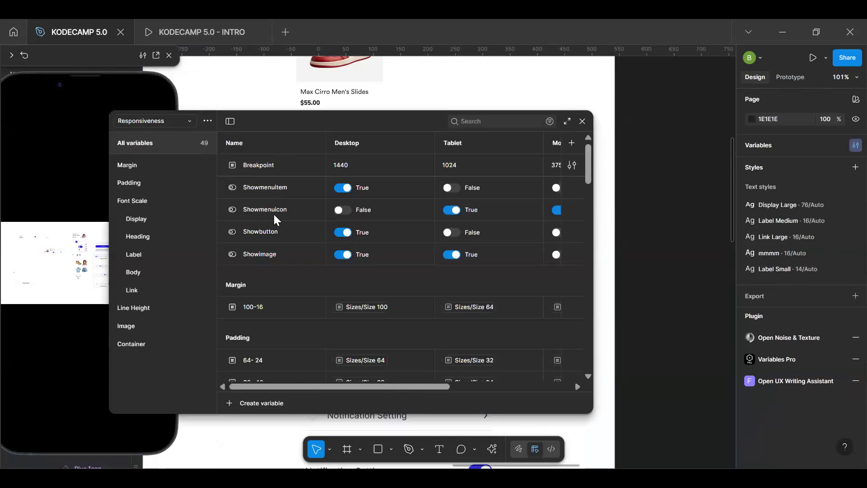
scroll(303, 337, down, 10)
scroll(281, 361, down, 10)
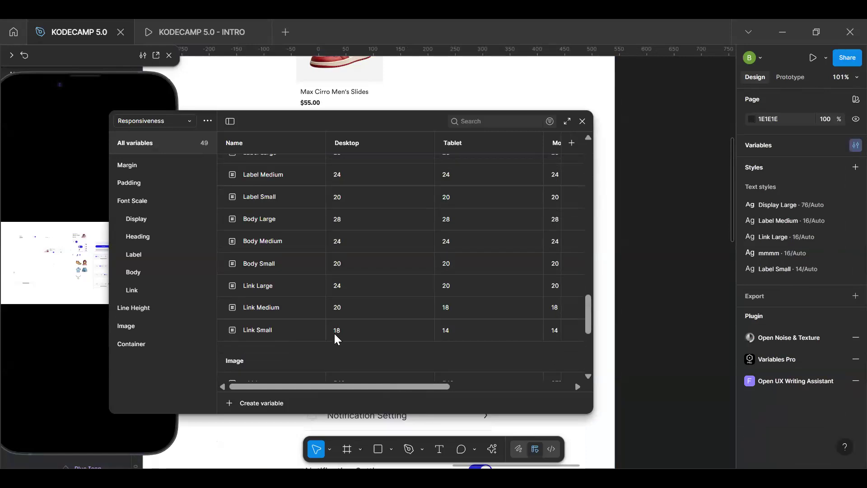
key(ctrl+a)
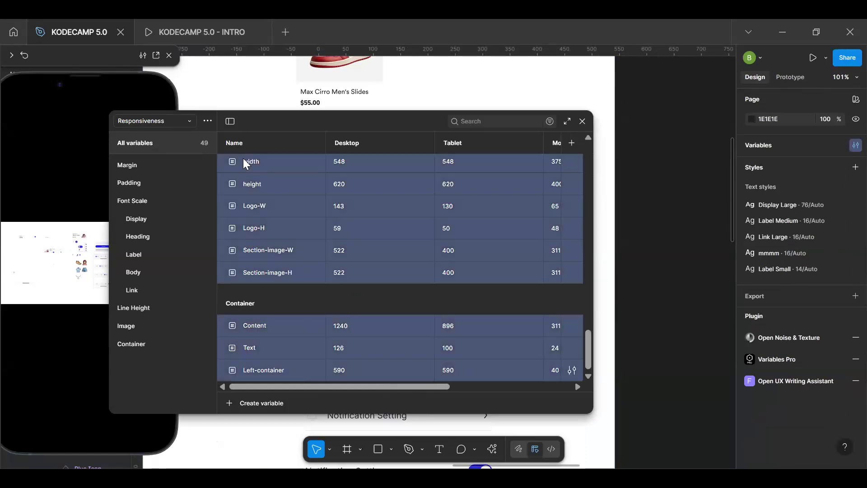
right_click(449, 230)
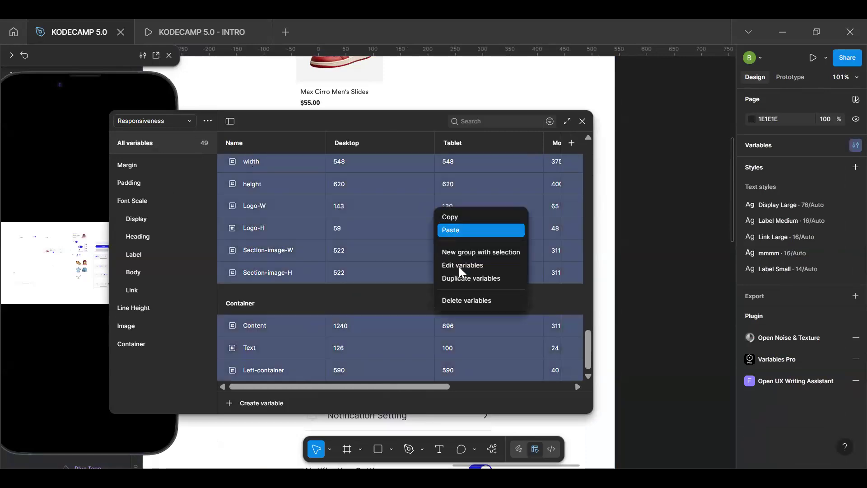
click(465, 266)
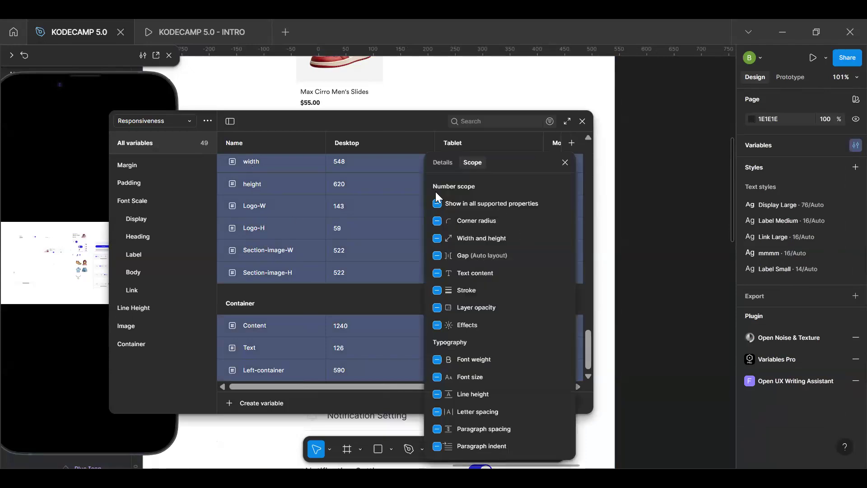
click(438, 204)
click(438, 204)
click(565, 163)
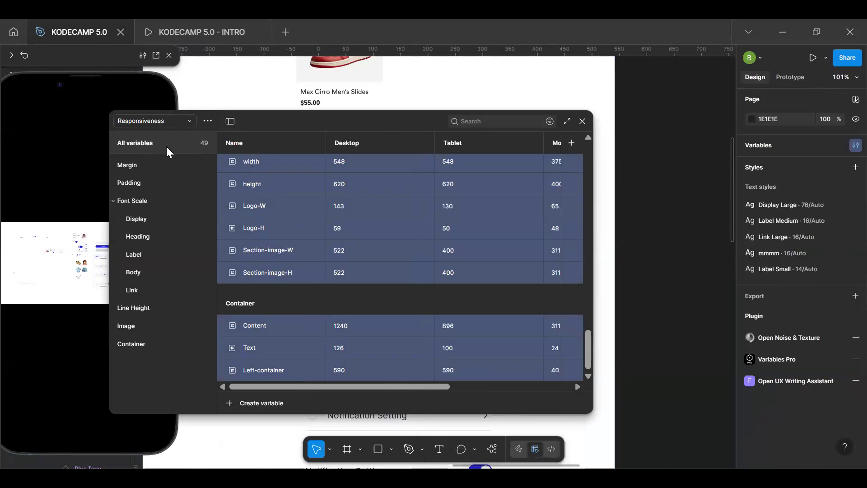
Step: Clear every color scope, including fill and stroke, for all variables in the Mapped collection
click(174, 119)
click(145, 110)
click(289, 170)
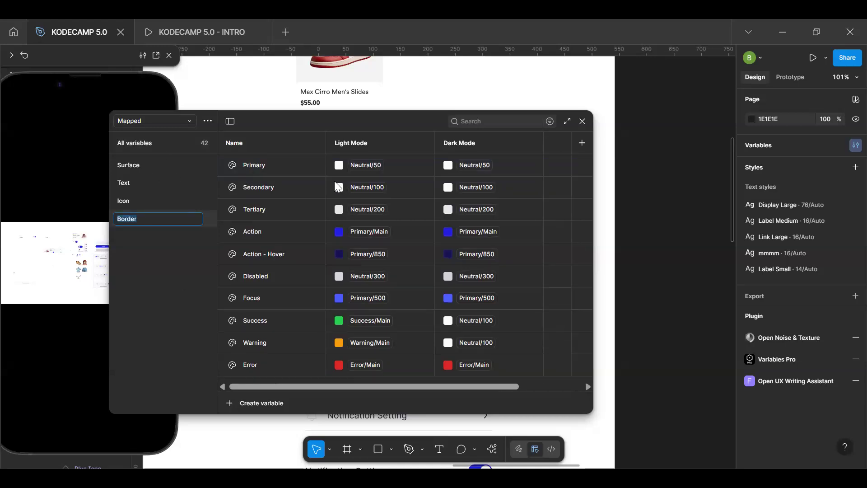
click(156, 143)
click(282, 198)
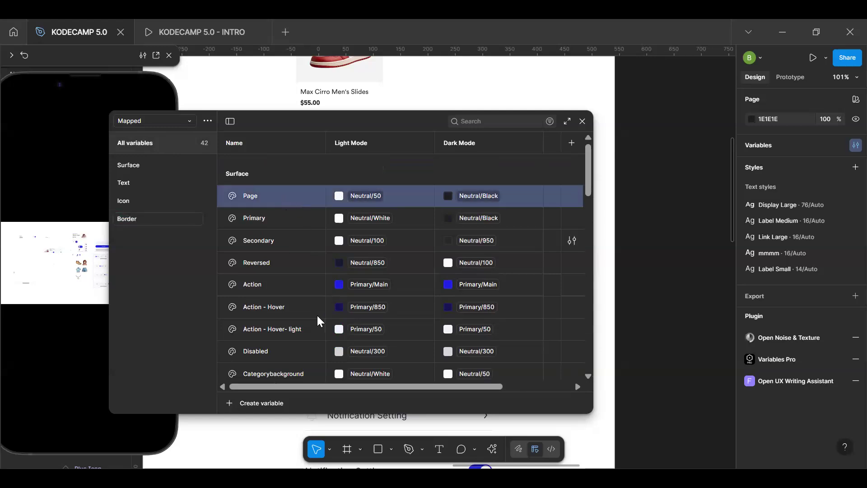
scroll(316, 313, down, 10)
shift+click(291, 369)
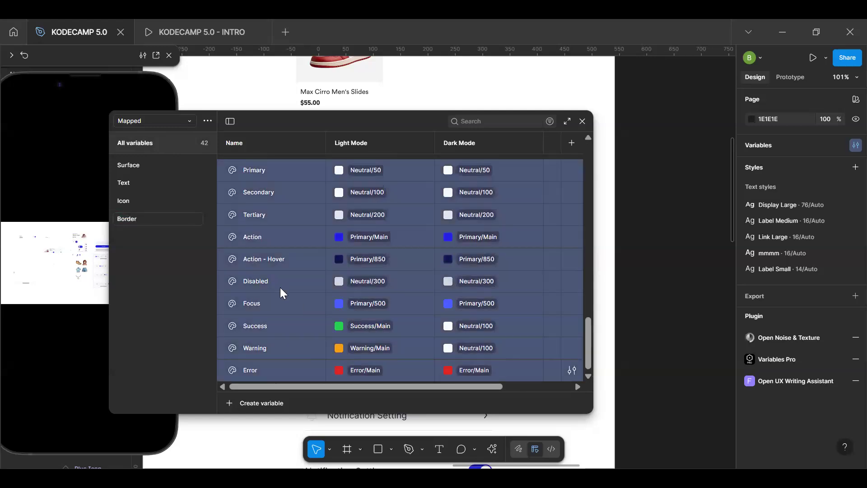
right_click(280, 300)
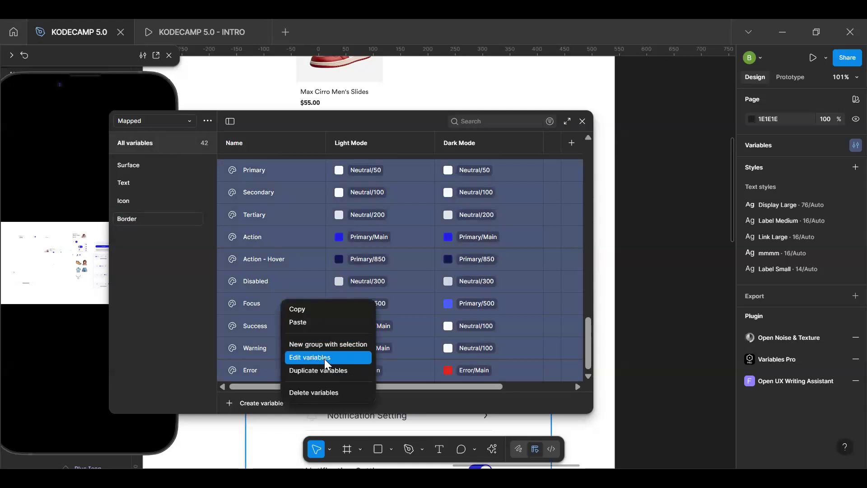
key(Return)
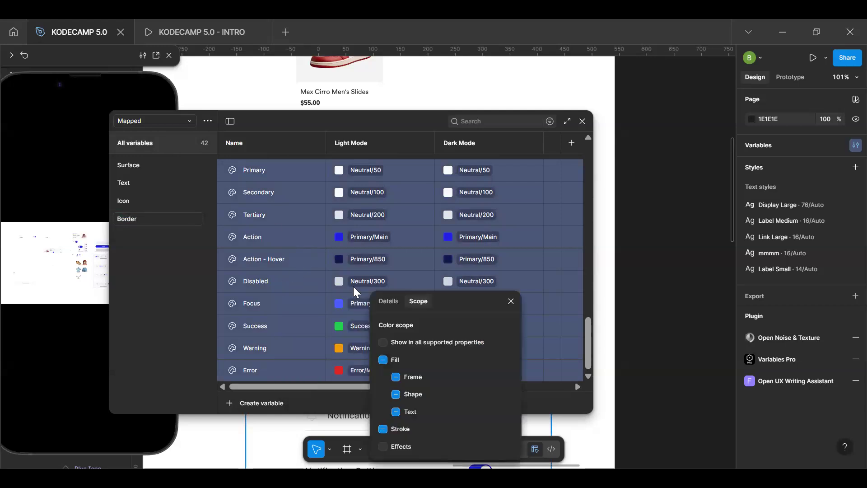
click(384, 342)
click(384, 341)
key(Escape)
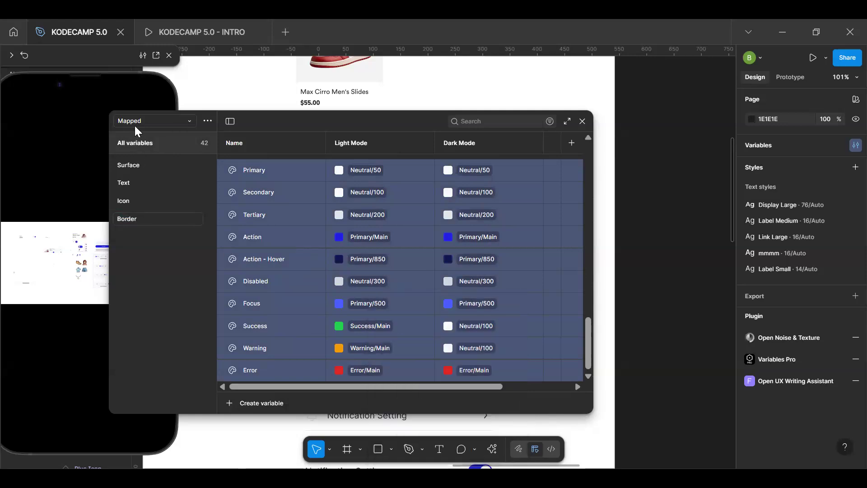
Step: Check the color scope of the Primary 100 variable in the Alias collection and close the variables window
click(137, 124)
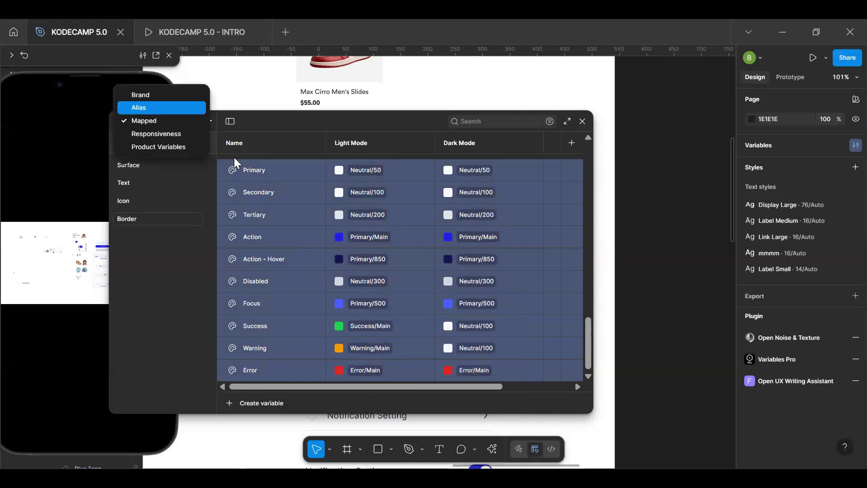
key(Return)
scroll(272, 226, down, 5)
scroll(273, 226, up, 5)
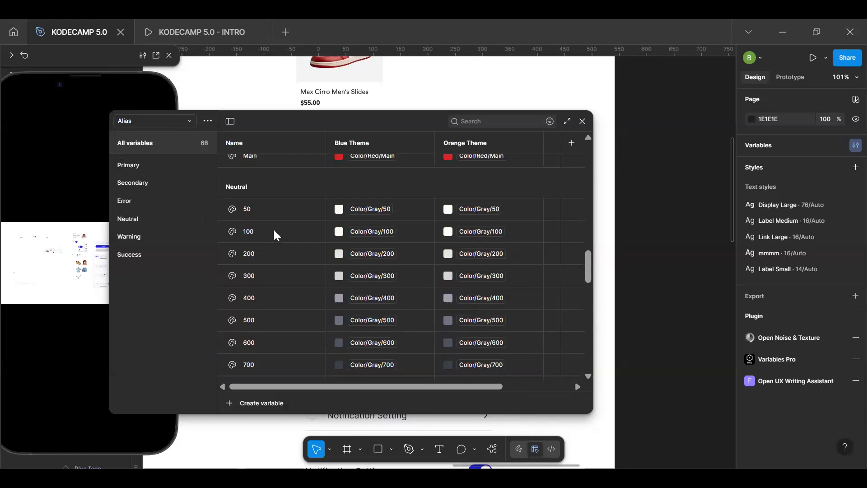
scroll(262, 221, up, 10)
right_click(276, 216)
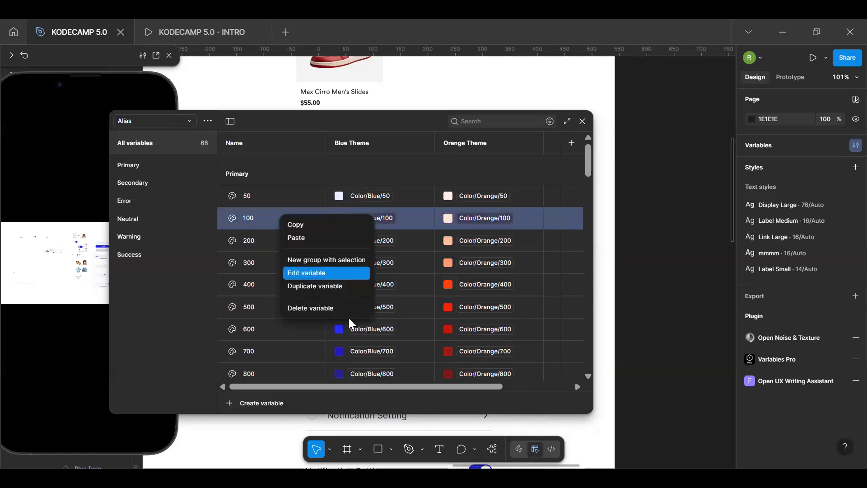
click(325, 272)
click(420, 242)
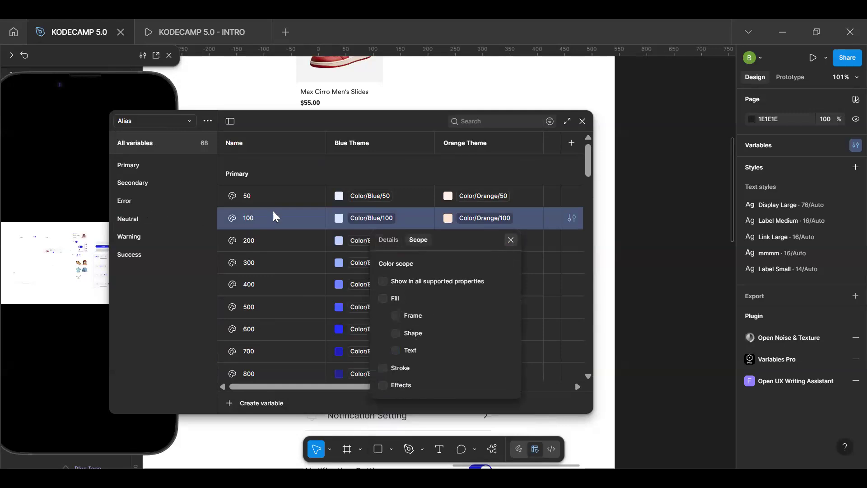
key(Escape)
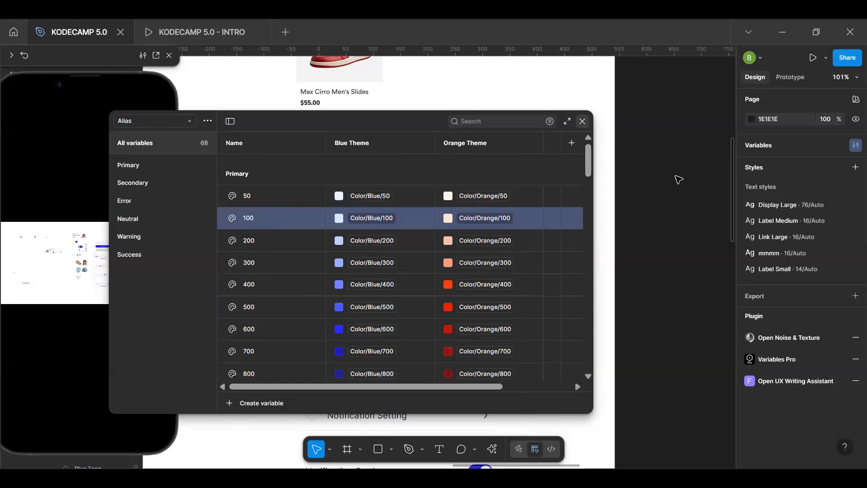
key(Escape)
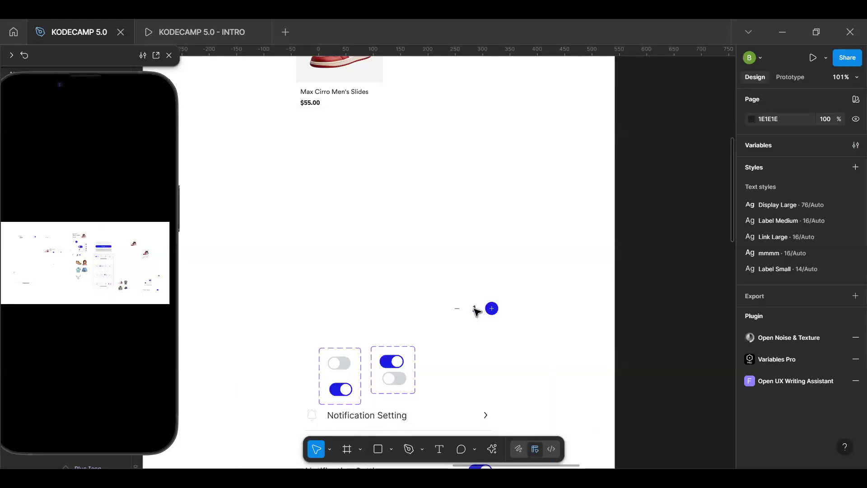
Step: Review which variables are offered for binding to the quantity stepper's number text
click(476, 310)
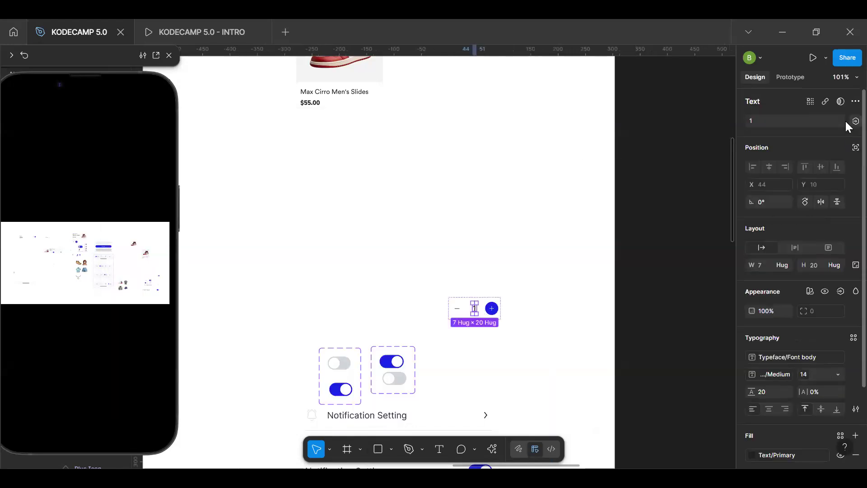
click(853, 121)
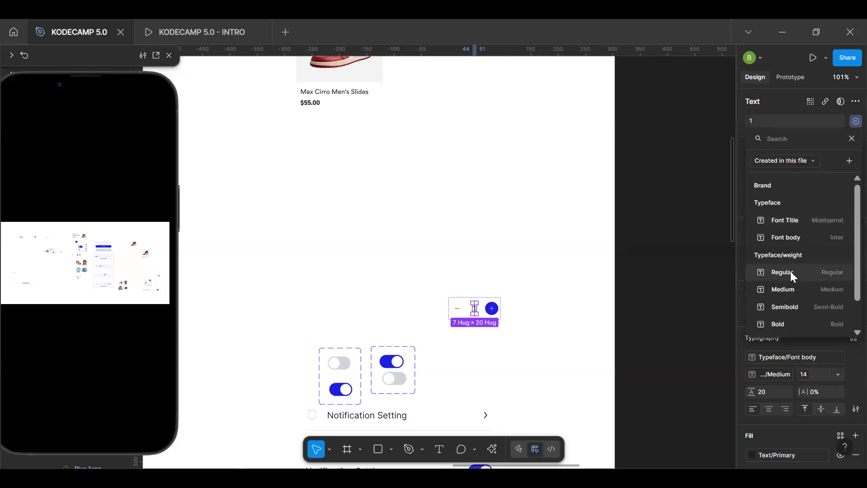
scroll(789, 266, down, 2)
scroll(788, 263, up, 1)
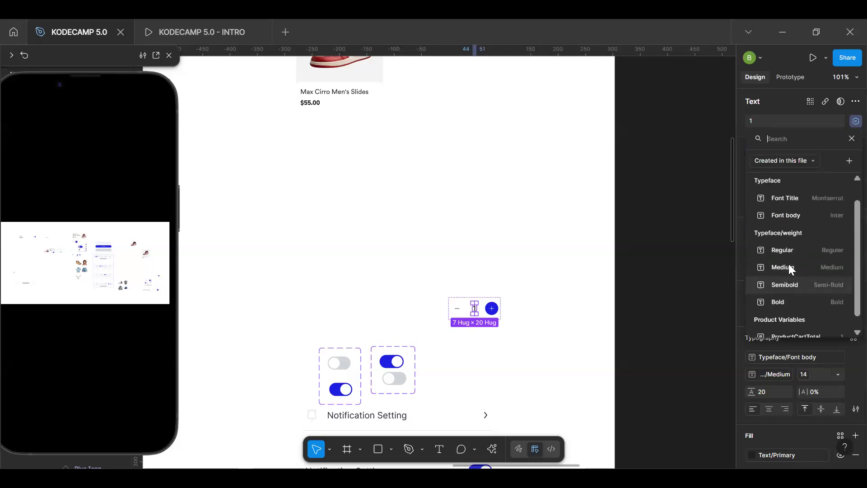
scroll(788, 255, up, 1)
key(Escape)
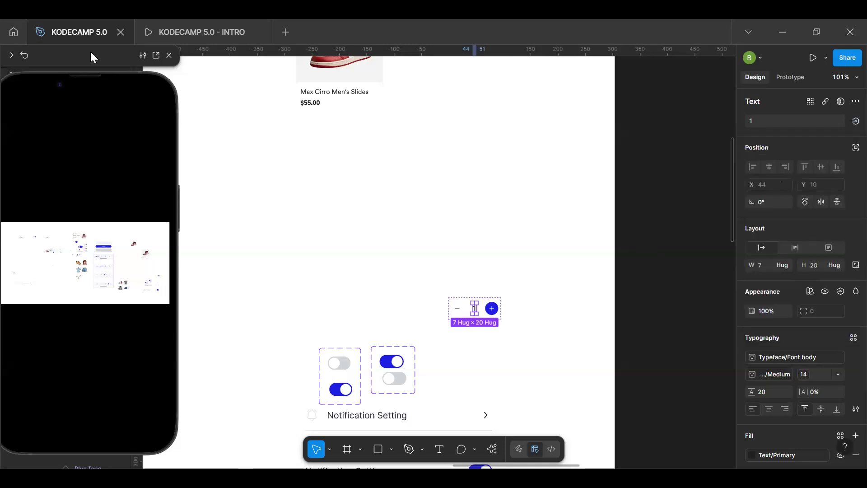
Step: Clear every string scope for all variables in the Brand collection and close the variables window
click(728, 143)
click(854, 145)
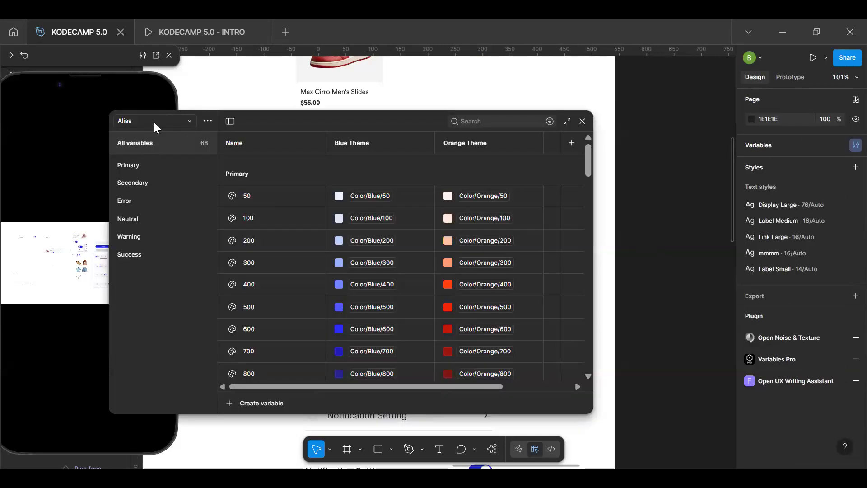
click(153, 121)
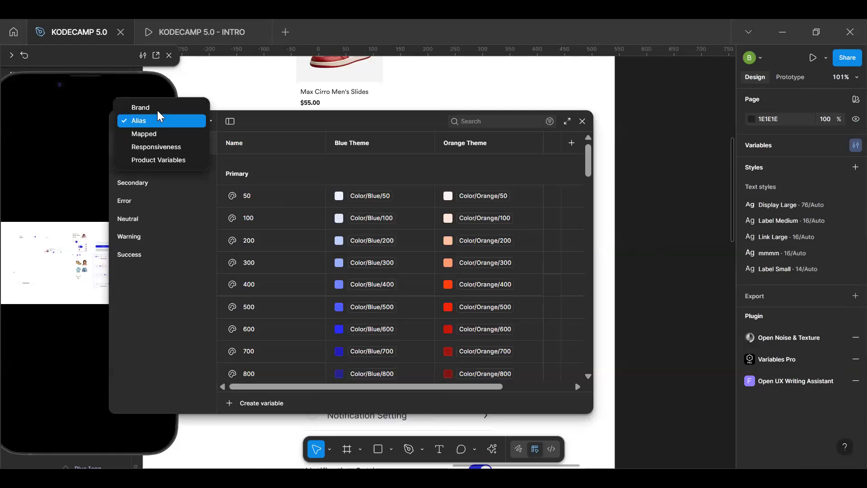
key(Return)
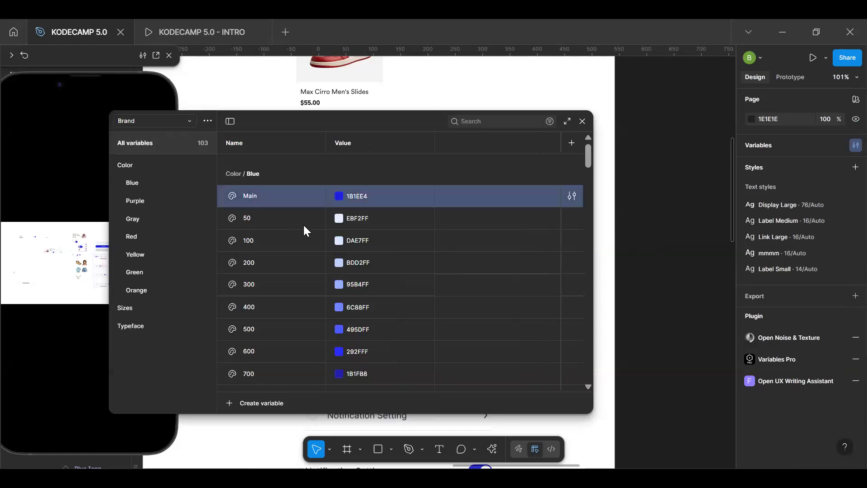
scroll(298, 369, down, 20)
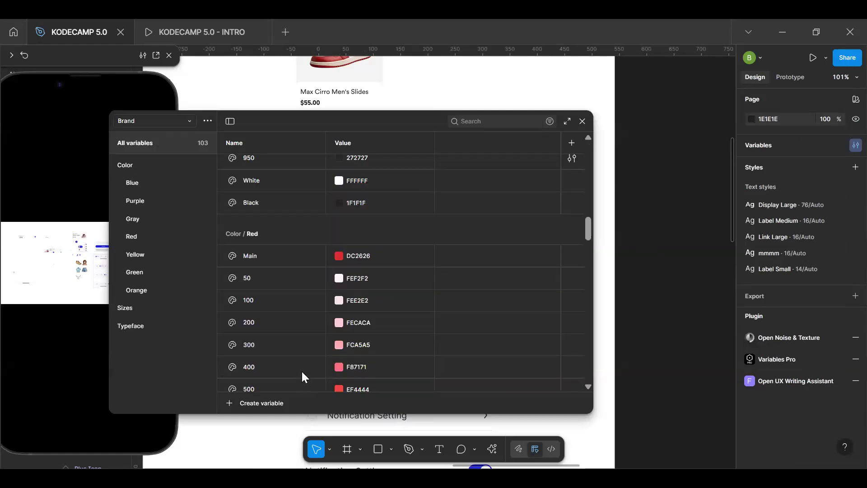
scroll(298, 347, down, 3)
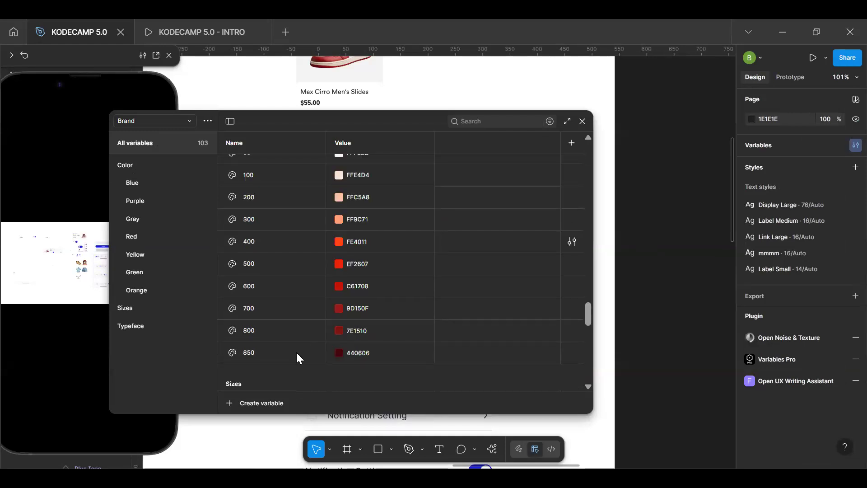
scroll(289, 345, down, 15)
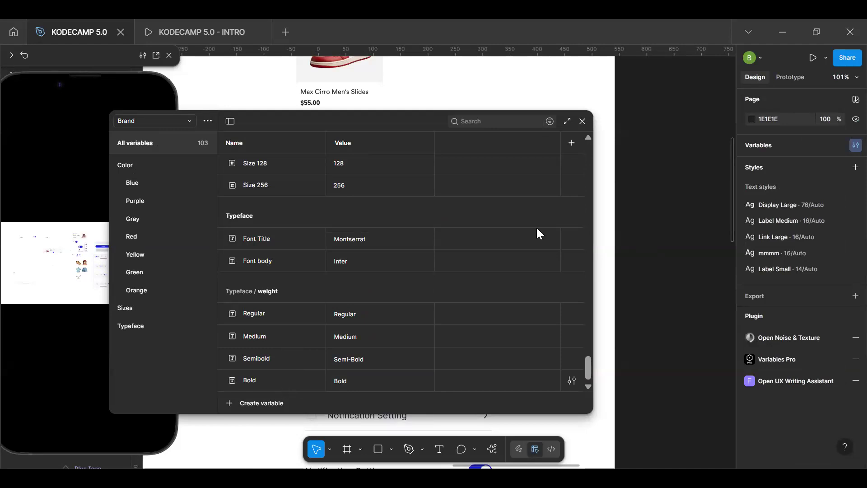
key(ctrl+a)
right_click(373, 263)
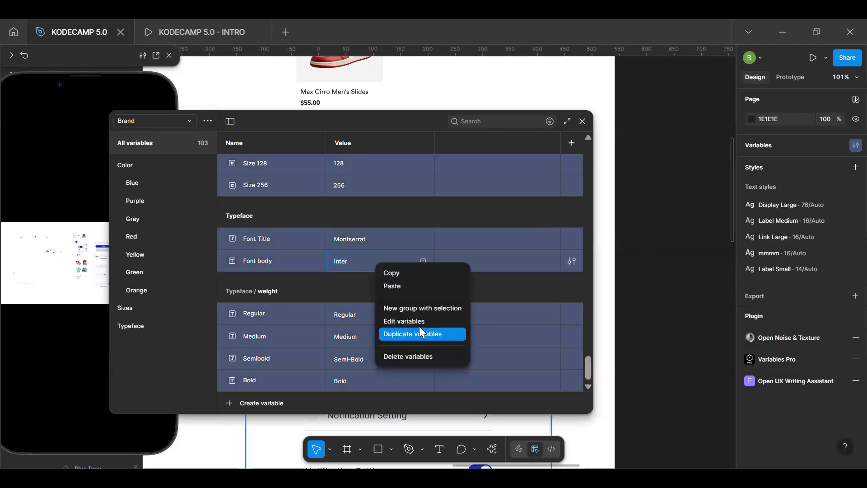
click(385, 323)
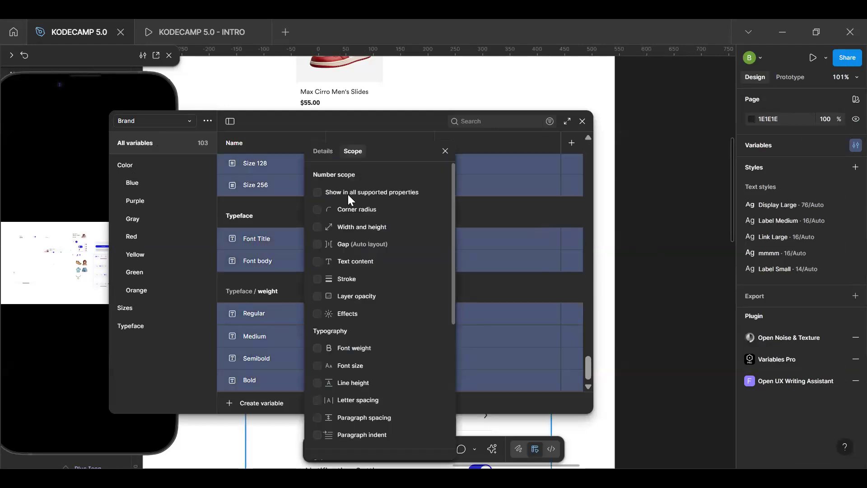
scroll(352, 274, down, 5)
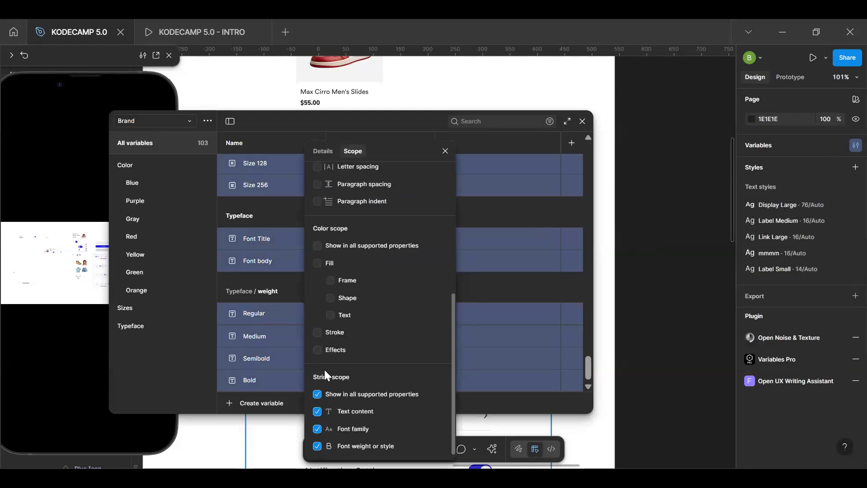
click(319, 395)
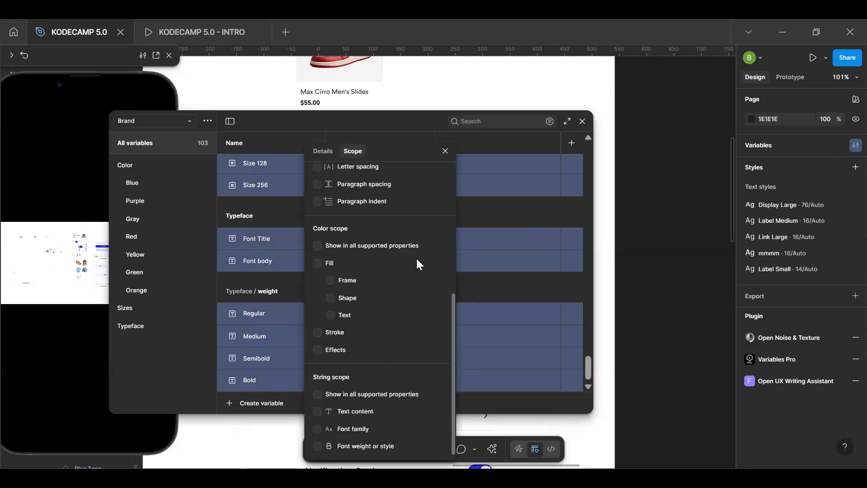
click(519, 221)
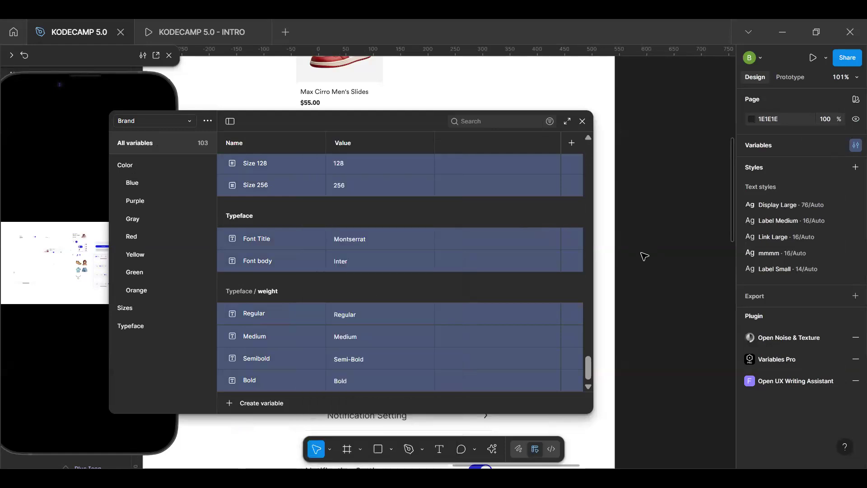
click(627, 185)
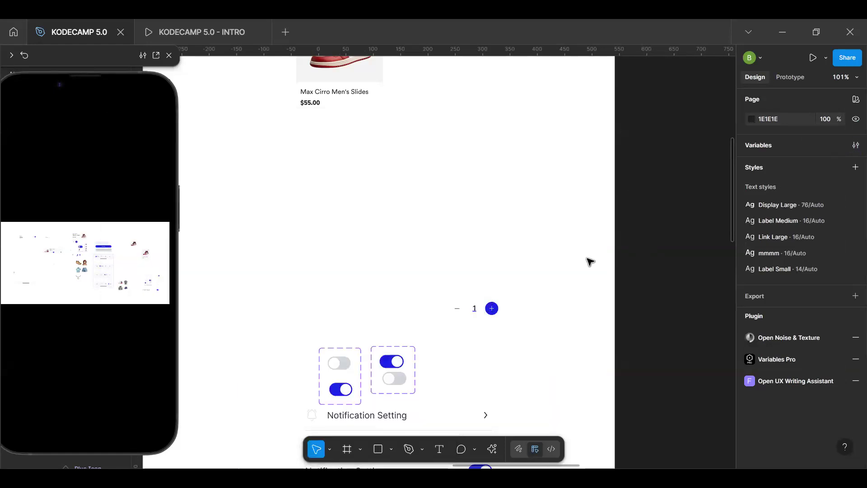
Step: Bind the quantity stepper's number text to the ProductCartTotal variable
click(474, 308)
click(855, 121)
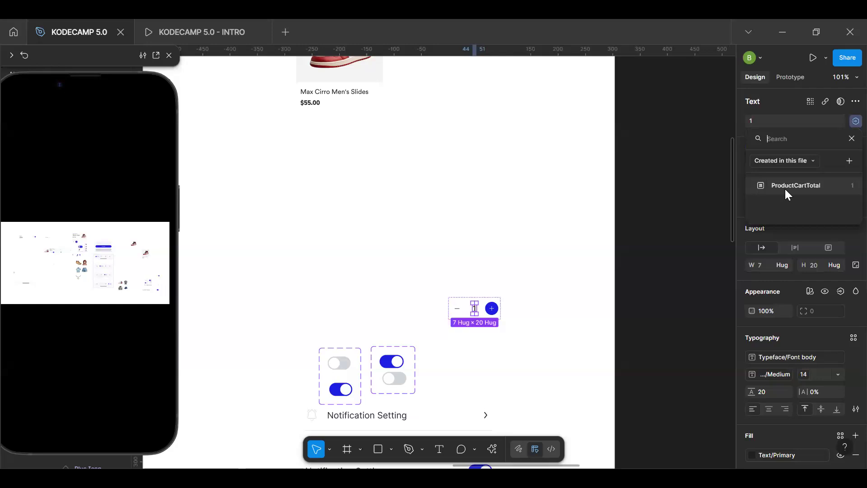
click(811, 187)
click(433, 285)
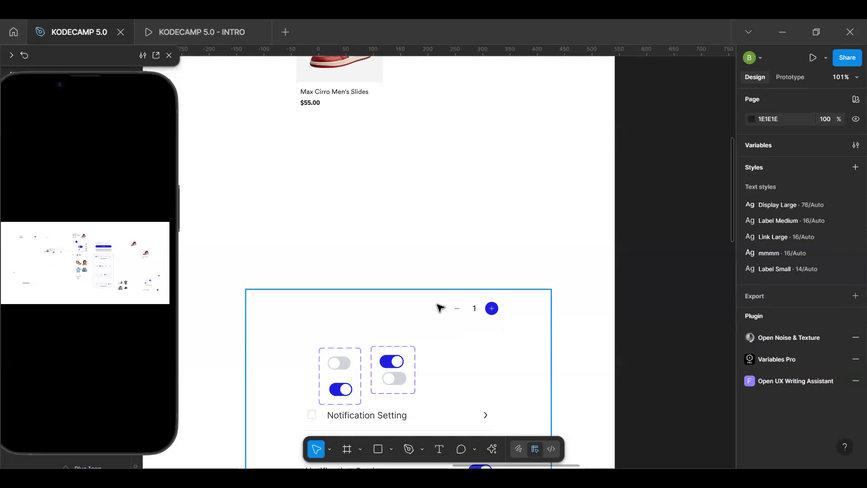
Step: Add an on-tap interaction with the Set variable action to the quantity stepper's plus button
scroll(490, 320, up, 5)
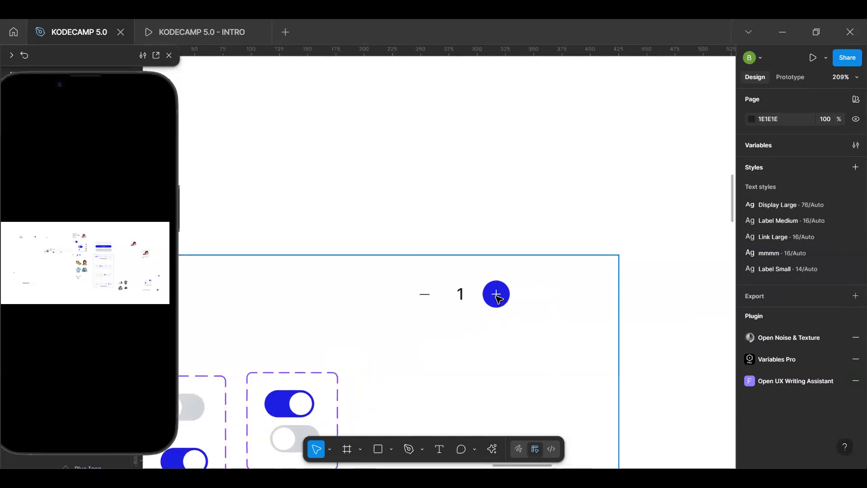
click(461, 294)
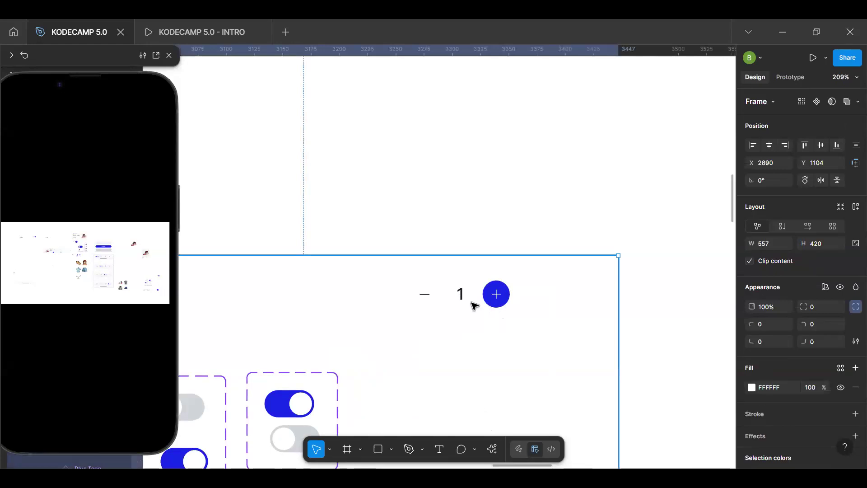
click(496, 305)
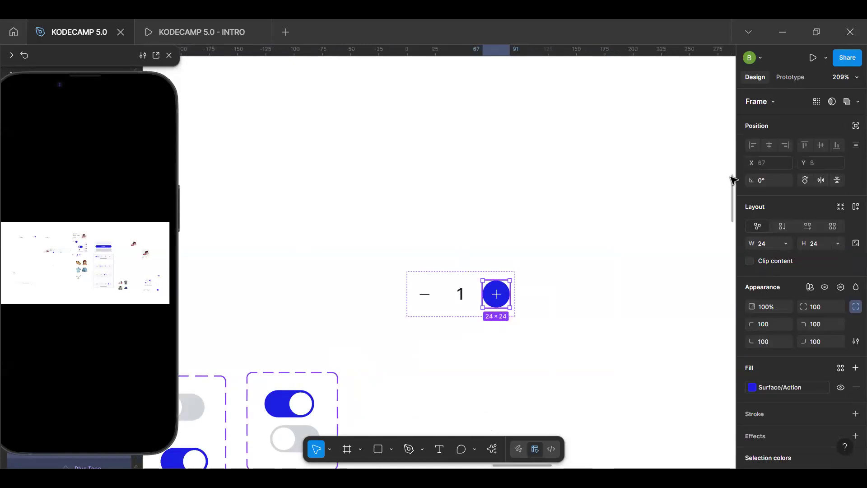
click(790, 78)
click(856, 99)
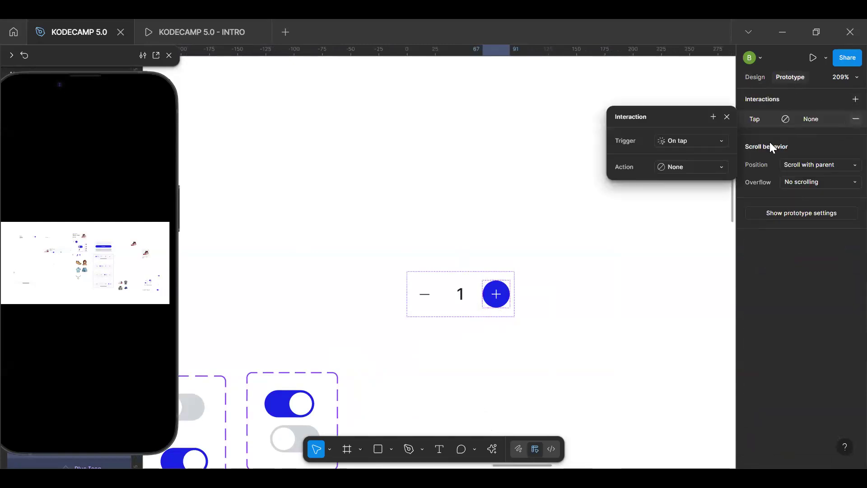
click(688, 167)
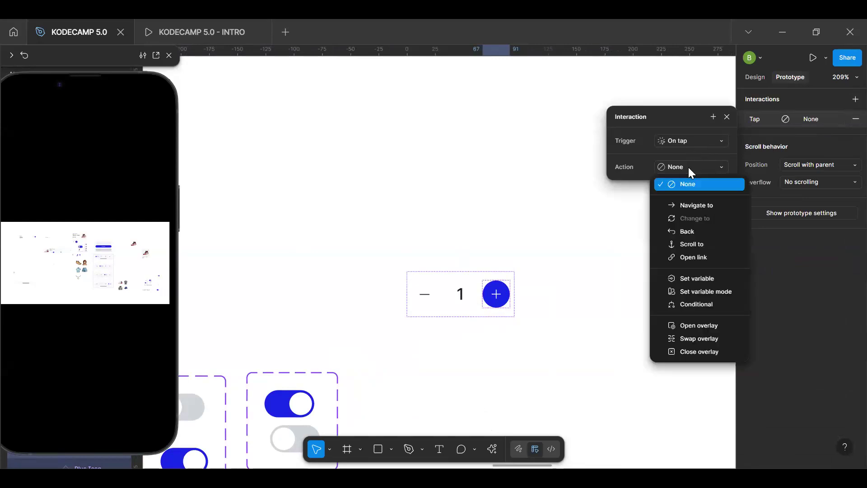
click(700, 279)
Step: Choose ProductCartTotal as the target variable of the plus button's interaction
scroll(696, 267, down, 4)
scroll(704, 244, up, 5)
scroll(698, 255, down, 10)
scroll(692, 262, up, 10)
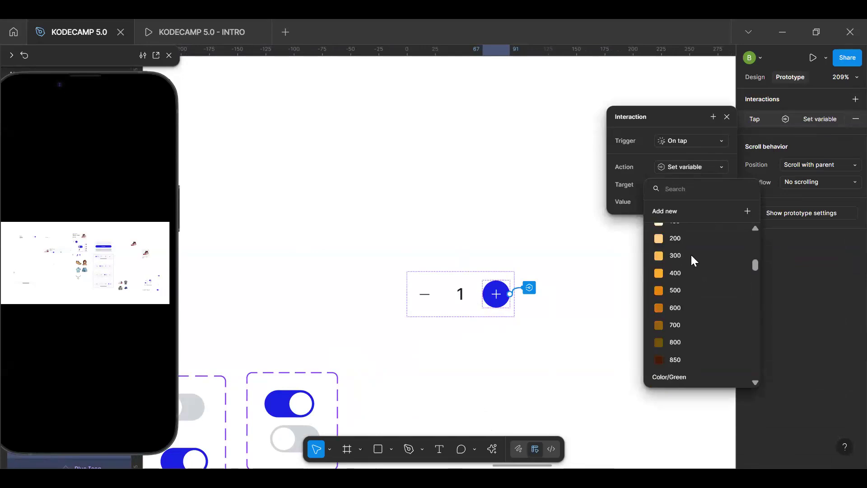
click(686, 188)
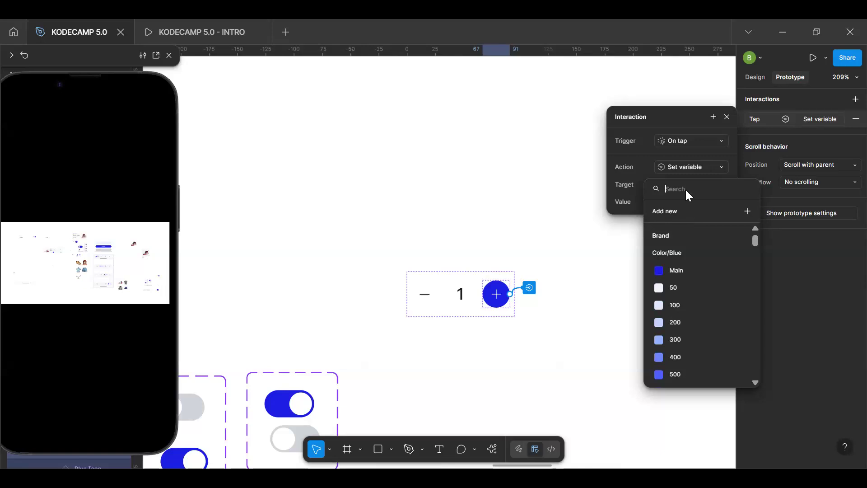
text(p)
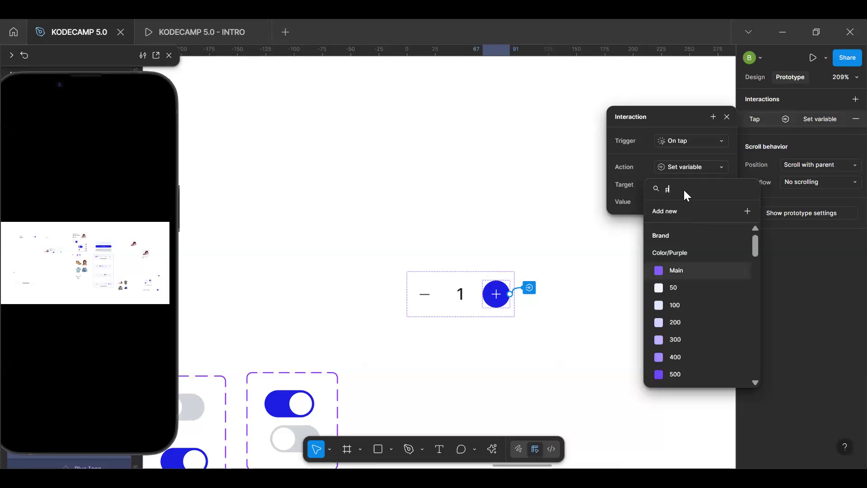
text(ro)
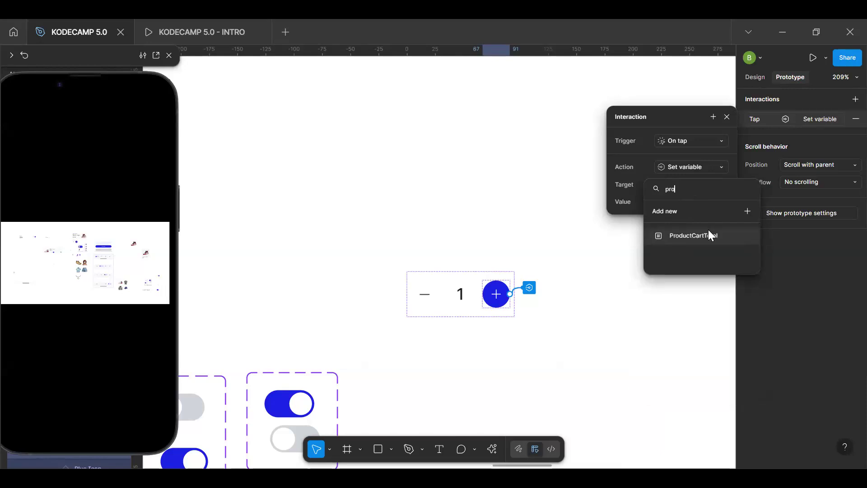
click(709, 235)
Step: Set the value of the plus button's interaction to the expression ProductCartTotal + 1
click(673, 208)
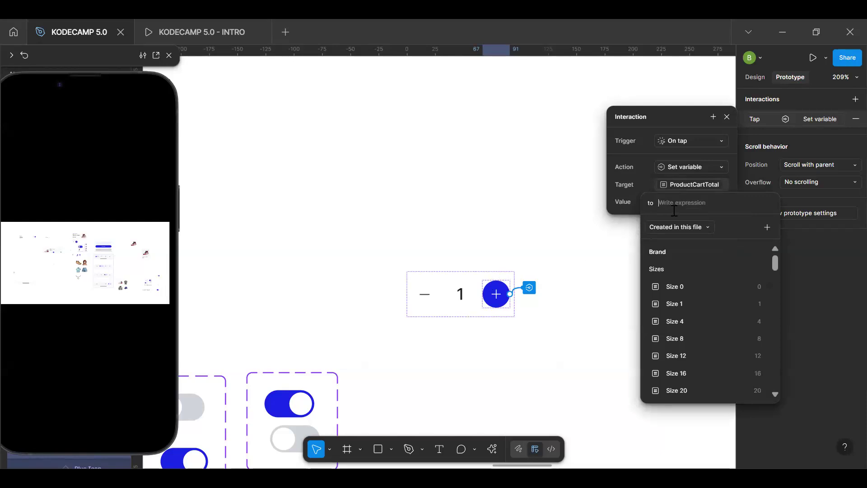
text(pro)
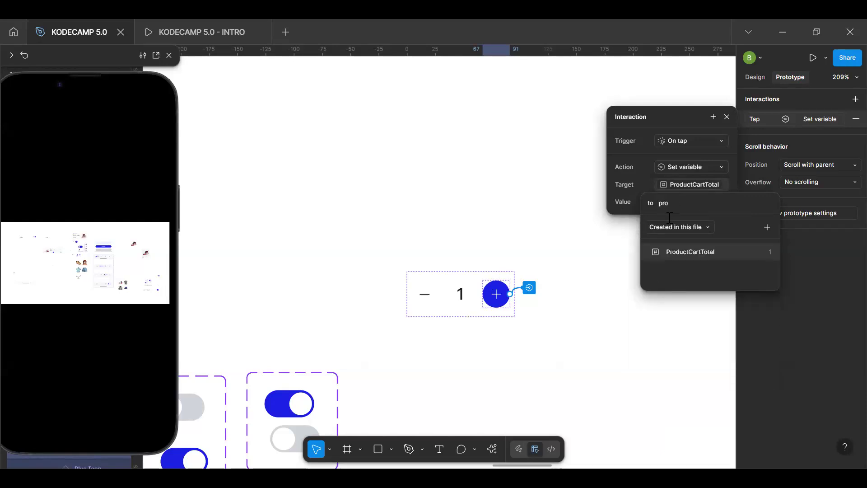
click(688, 251)
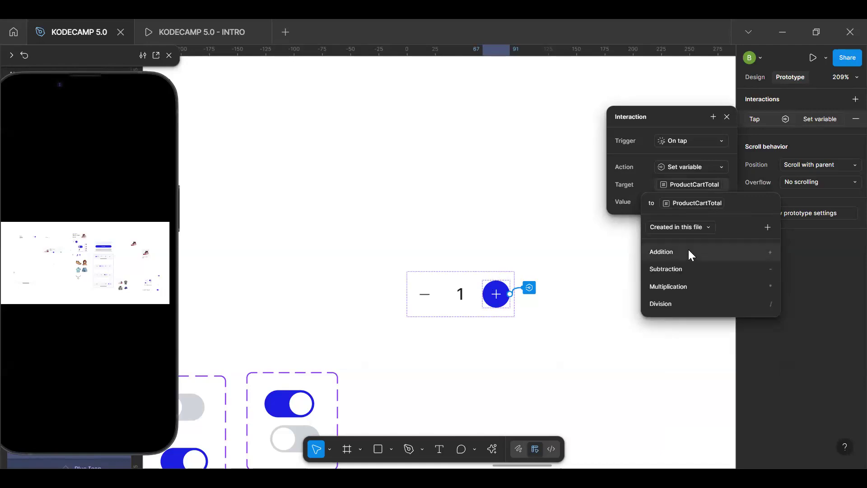
click(688, 249)
text(1)
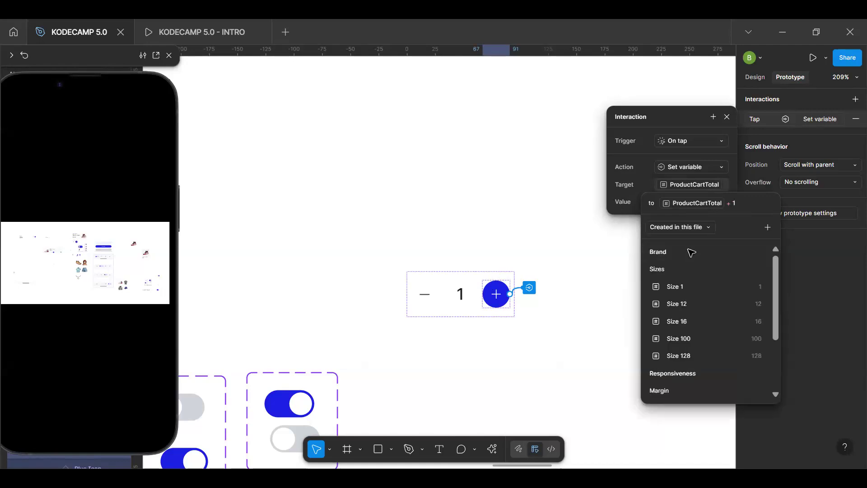
key(Return)
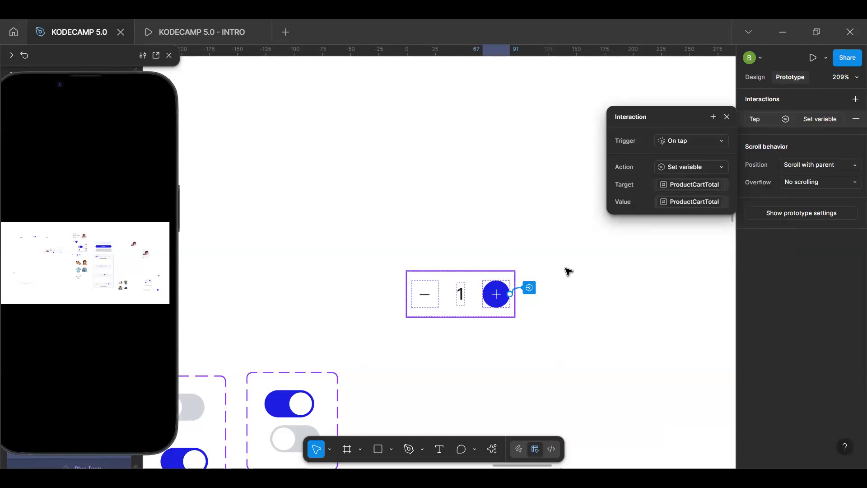
Step: Add an on-tap Set variable interaction to the stepper's minus button with ProductCartTotal as its target
click(437, 304)
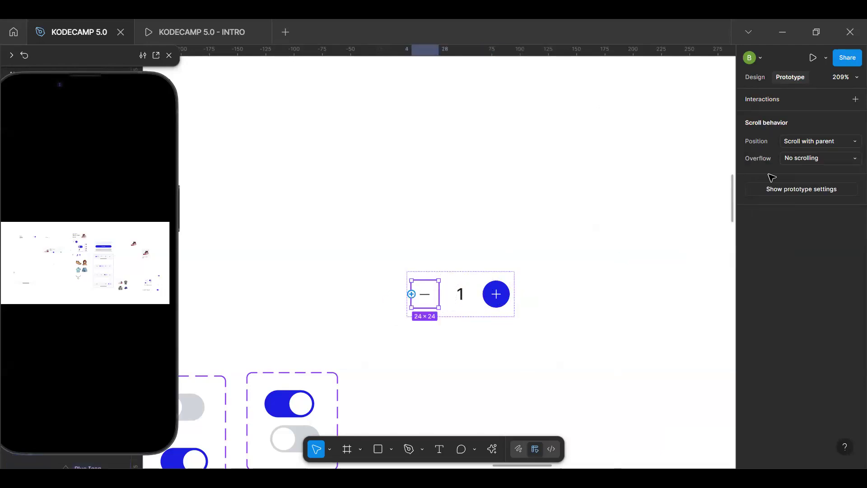
click(856, 99)
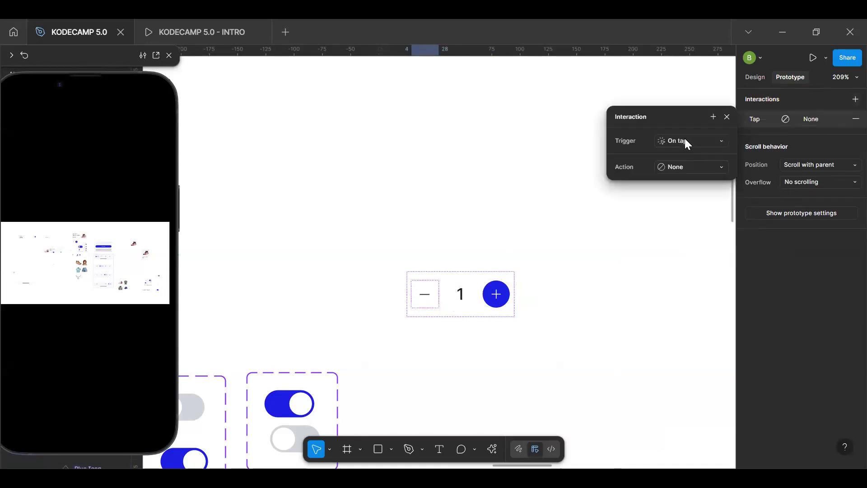
click(692, 167)
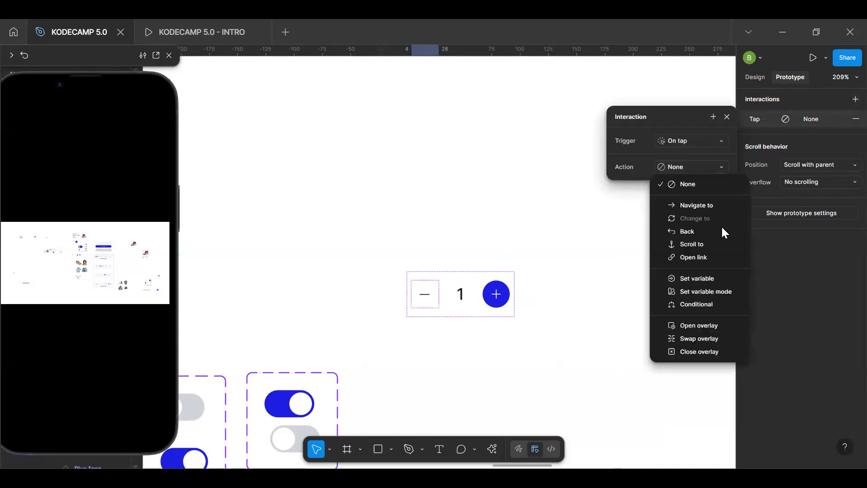
click(701, 280)
text(pro)
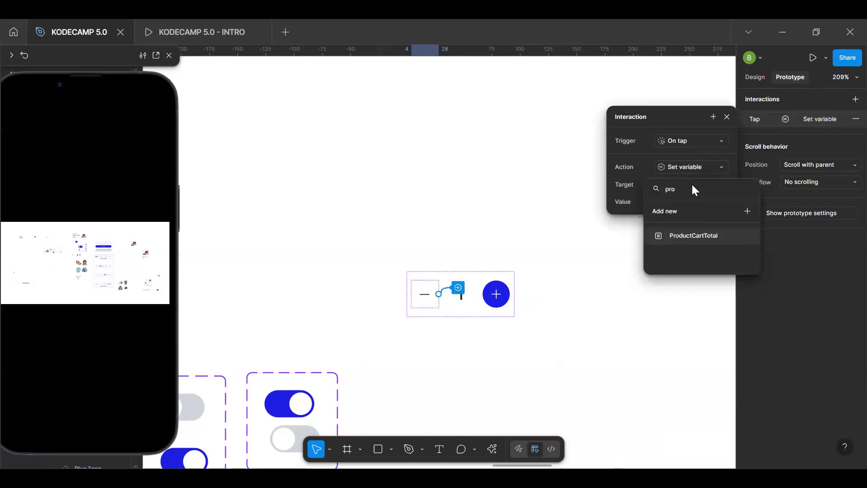
key(Return)
Step: Set the value of the minus button's interaction to the expression ProductCartTotal - 1
text(pro)
key(Return)
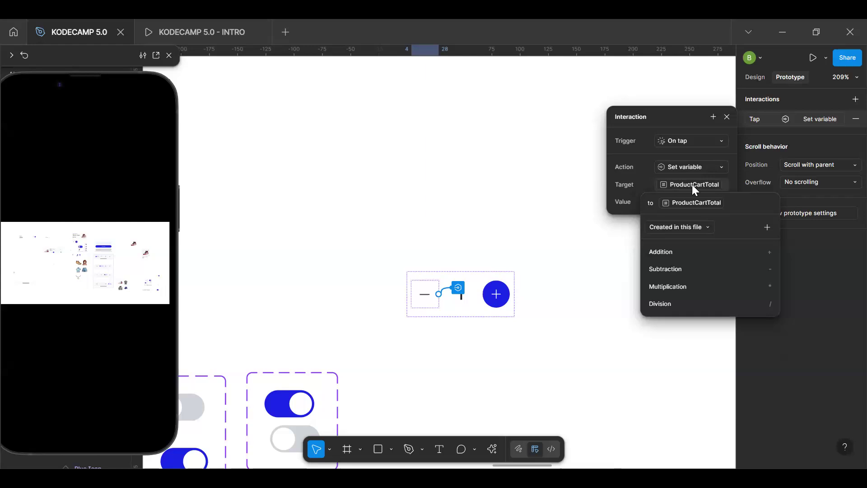
text(- 1)
key(Return)
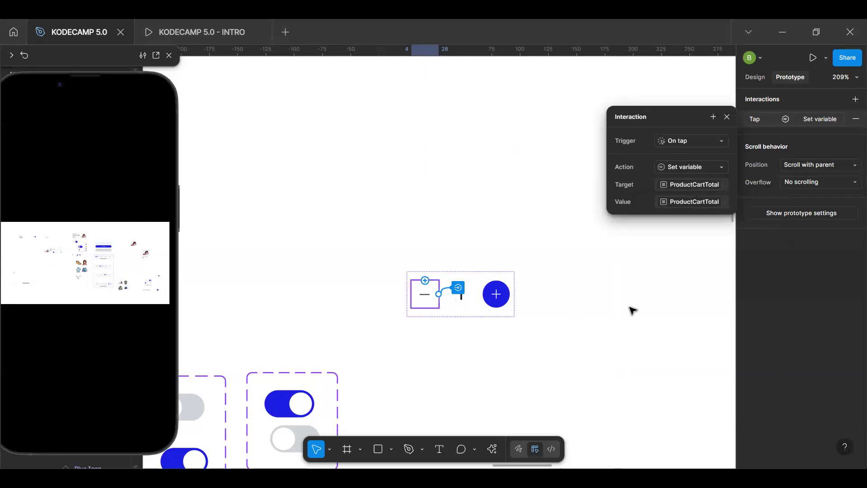
scroll(432, 262, down, 10)
scroll(458, 275, down, 8)
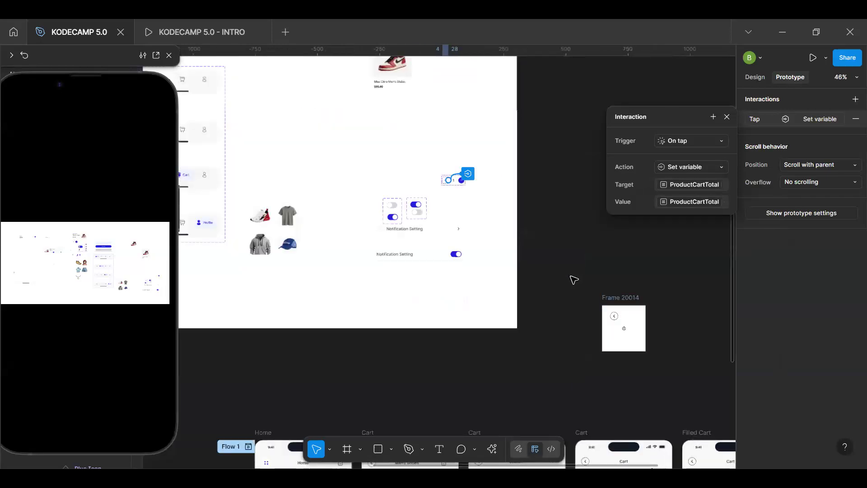
Step: Show the Men's Shoes product screen in the prototype preview
click(449, 374)
key(h)
scroll(426, 228, down, 6)
scroll(465, 280, down, 2)
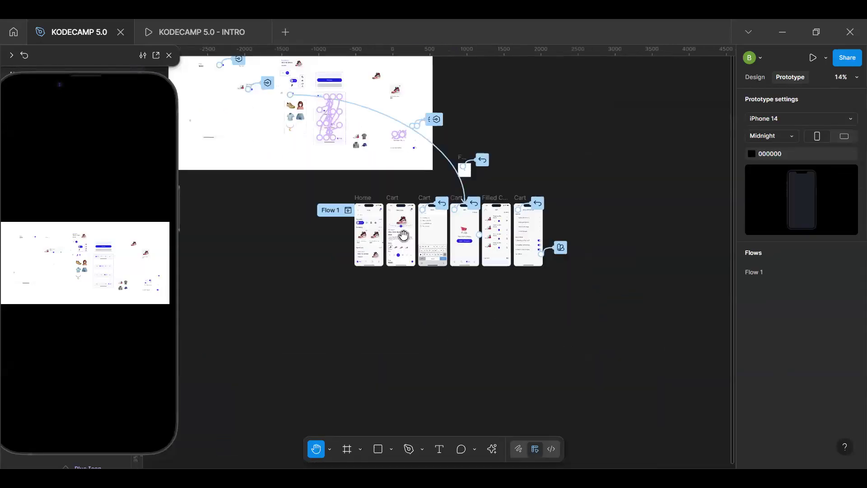
scroll(415, 215, up, 5)
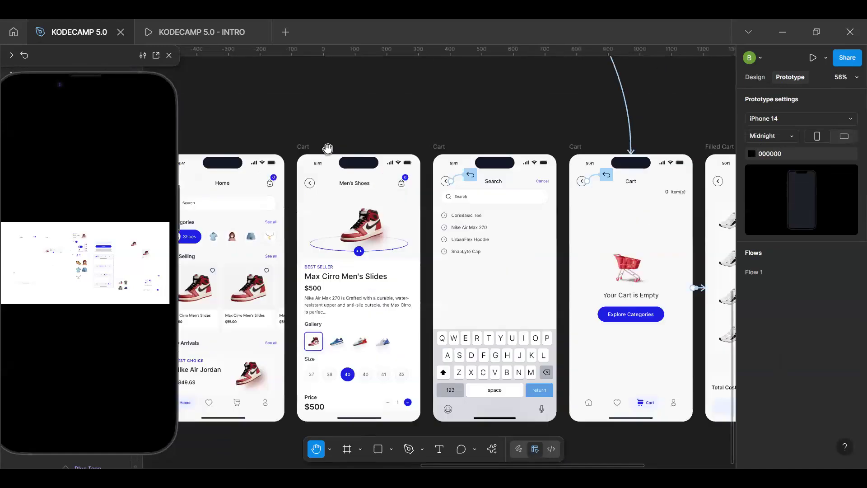
scroll(327, 149, up, 1)
key(v)
click(314, 237)
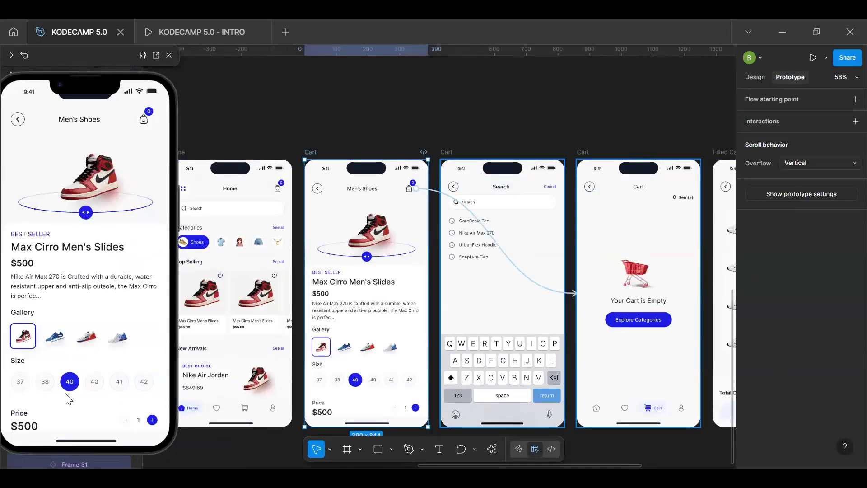
Step: Test the stepper's plus button repeatedly in the Men's Shoes preview and close the preview
click(151, 422)
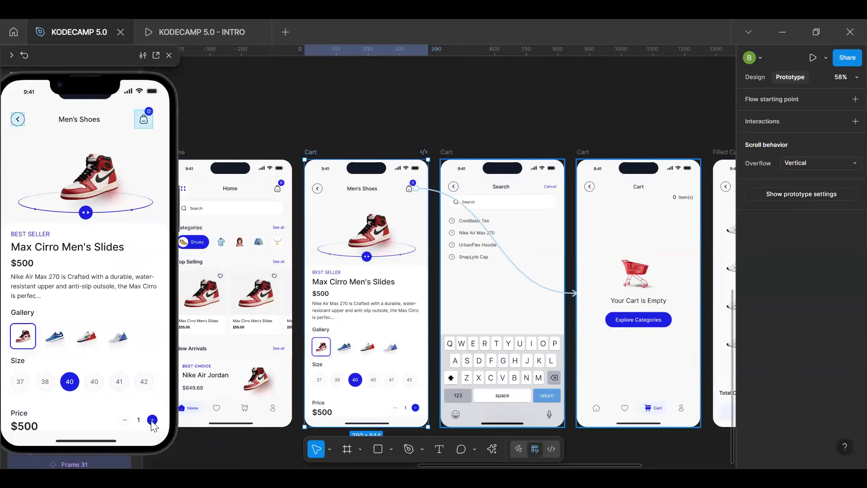
click(152, 422)
click(153, 423)
click(152, 423)
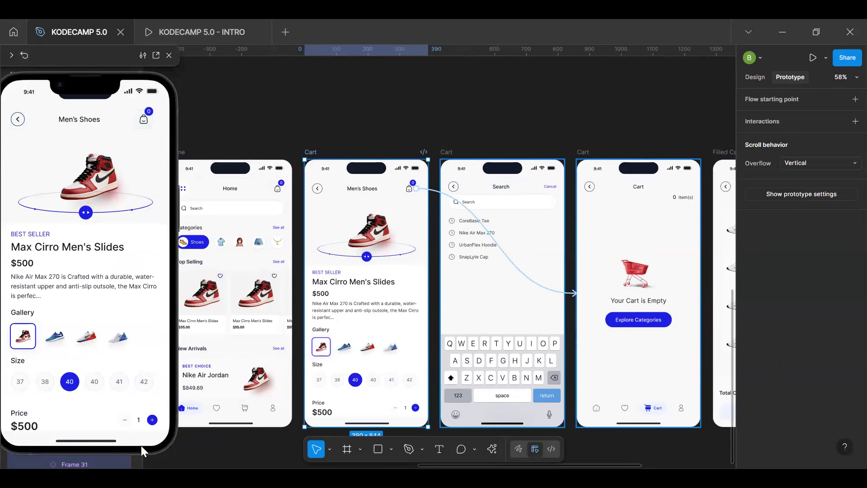
click(151, 420)
key(Escape)
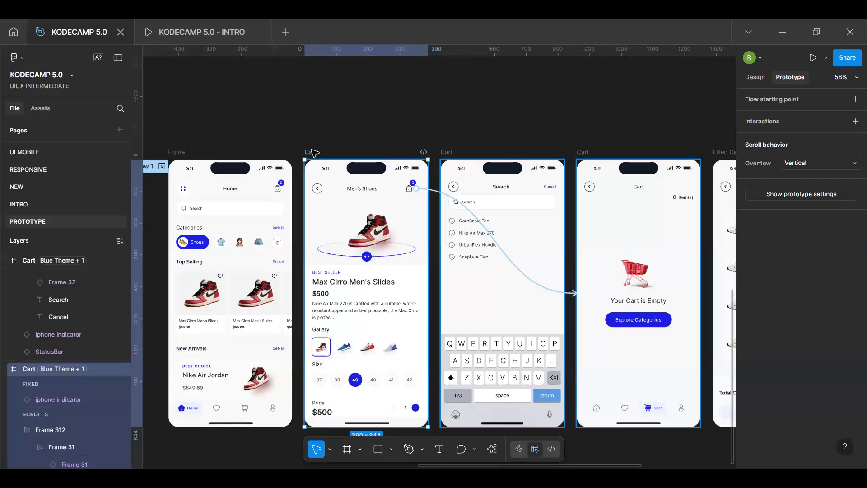
Step: Reopen the Men's Shoes preview, test the stepper's plus button again and close the preview
key(shift+space)
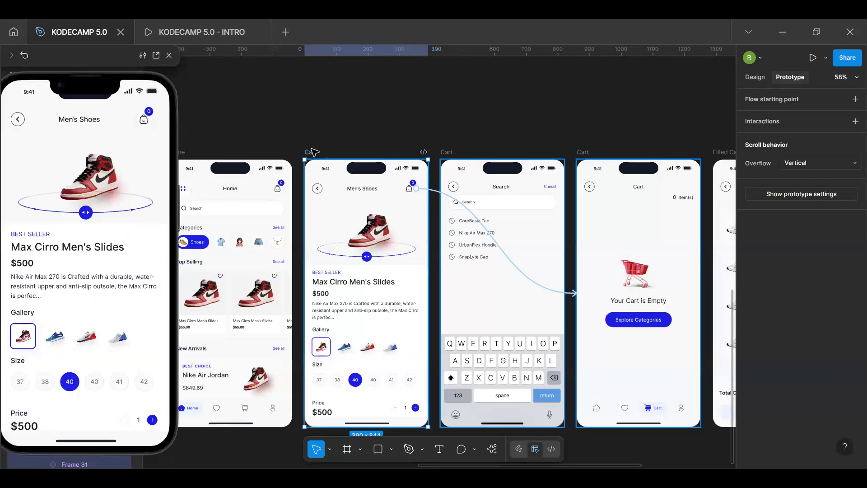
click(154, 422)
scroll(117, 330, down, 2)
click(153, 374)
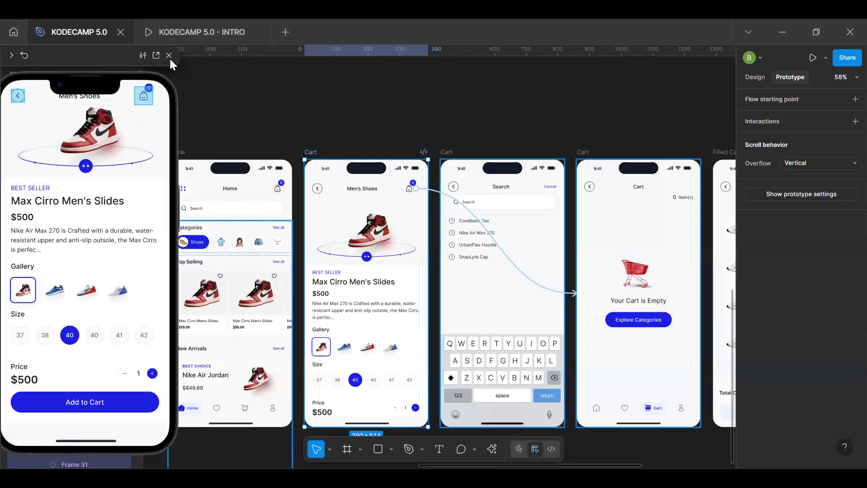
key(shift+space)
Step: Go from the Add to cart stepper instance in the Men's Shoes price row to its main component
click(410, 409)
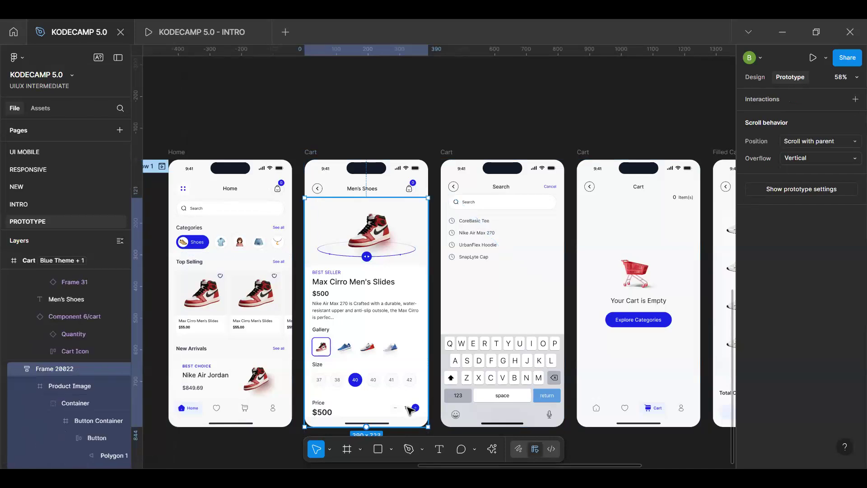
key(alt+8)
scroll(407, 409, up, 2)
scroll(441, 409, up, 5)
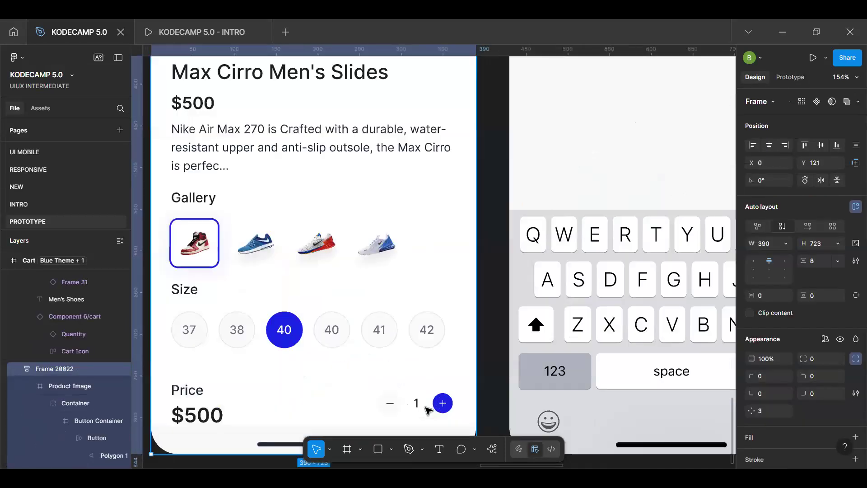
click(426, 408)
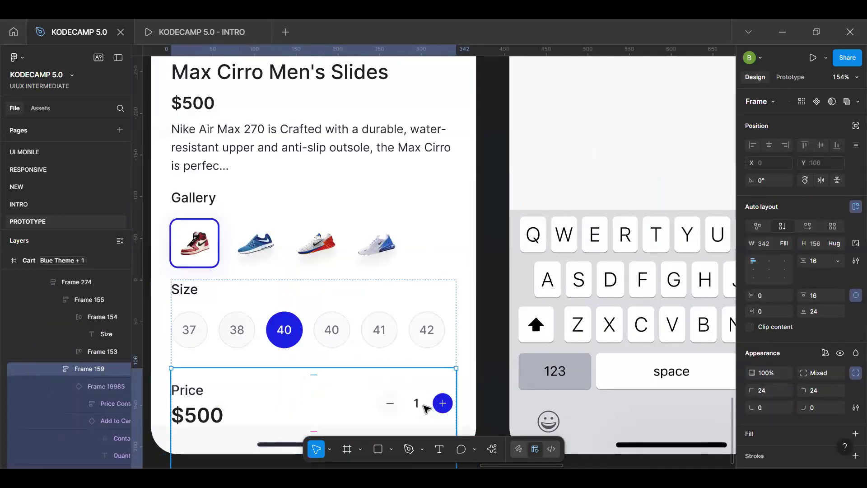
double_click(425, 406)
double_click(424, 405)
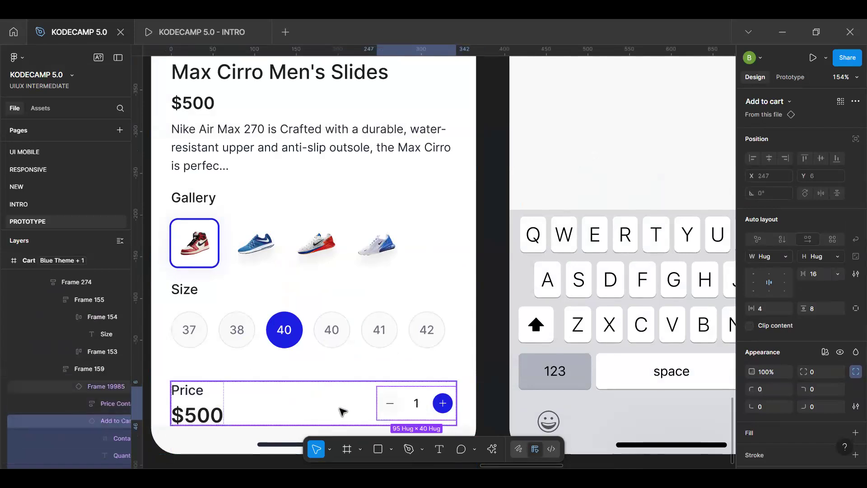
key(Escape)
double_click(420, 408)
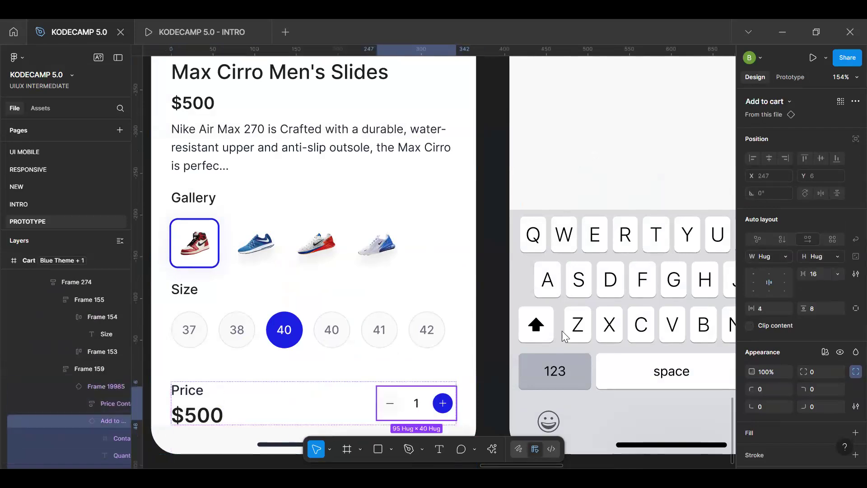
click(791, 114)
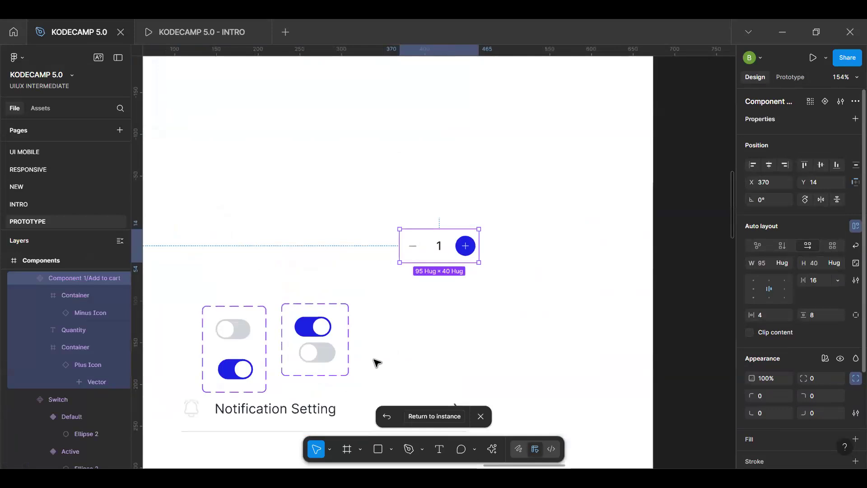
Step: Hide the rulers and check which variable is bound to the quantity text in the stepper's main component
key(shift+r)
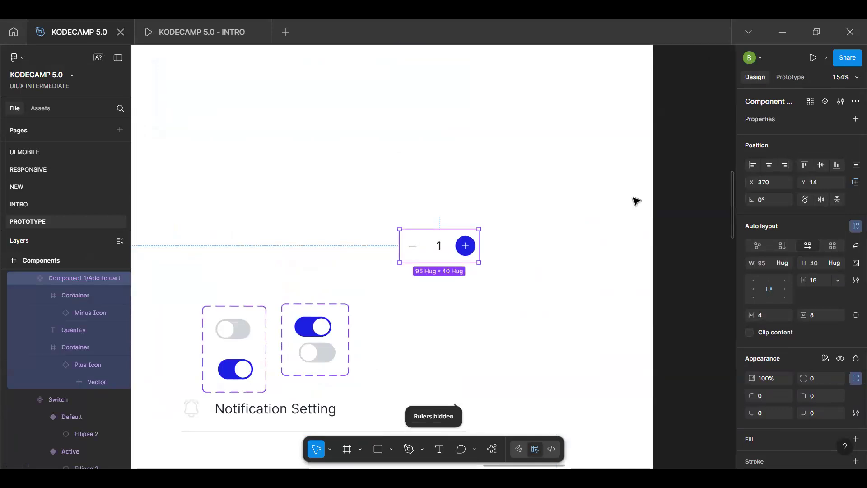
key(shift+e)
scroll(373, 256, up, 5)
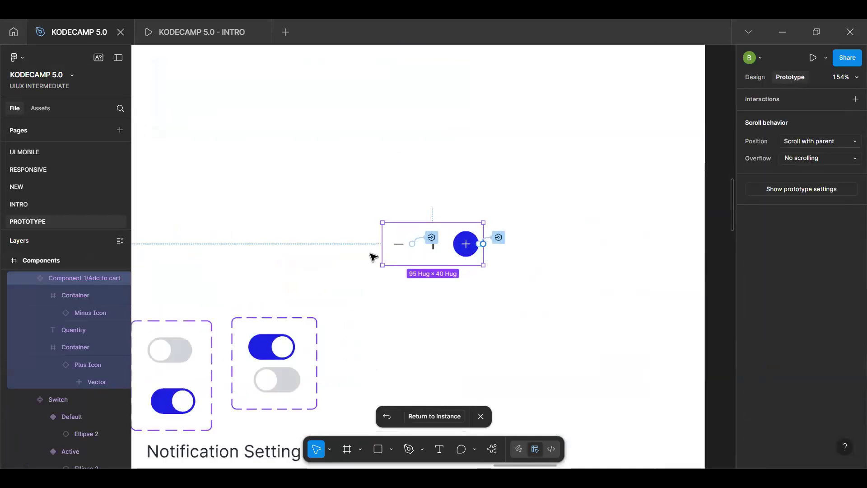
click(387, 241)
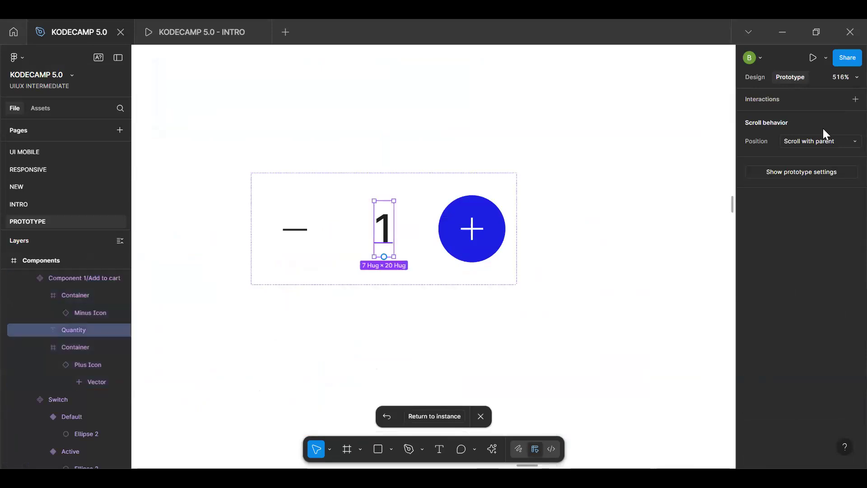
key(shift+e)
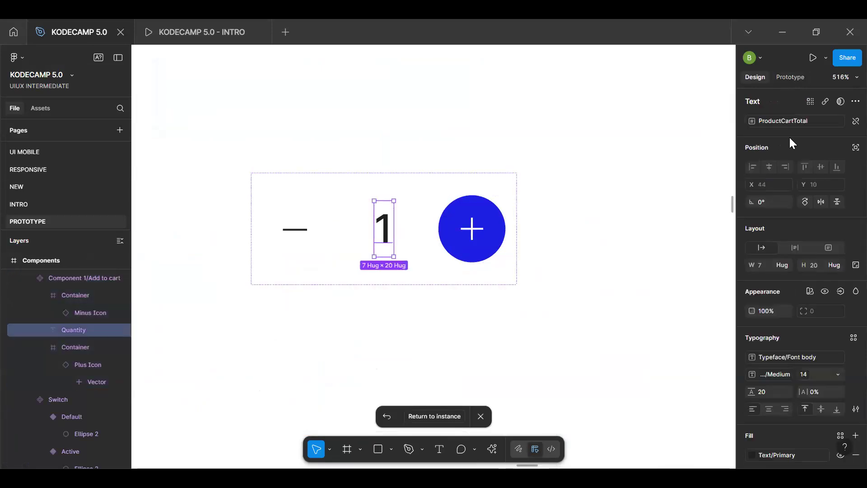
Step: Check the target and value expression of the on-tap Set variable interaction on the stepper's plus button
click(494, 241)
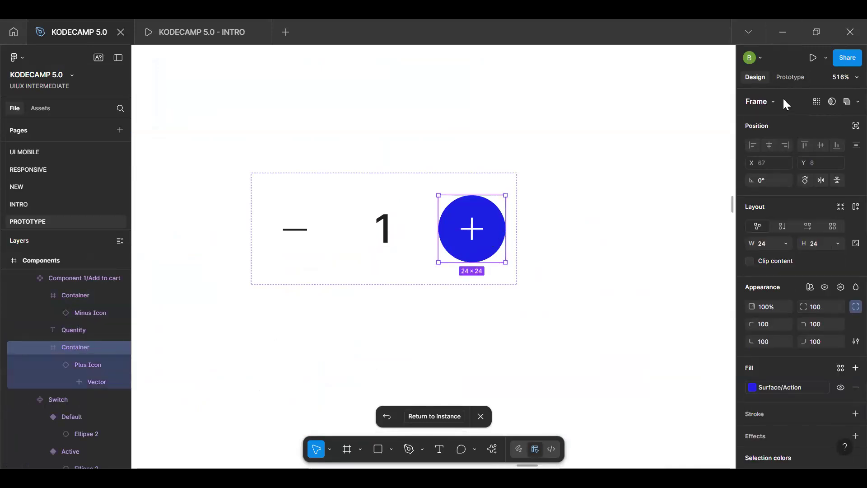
click(789, 79)
click(811, 120)
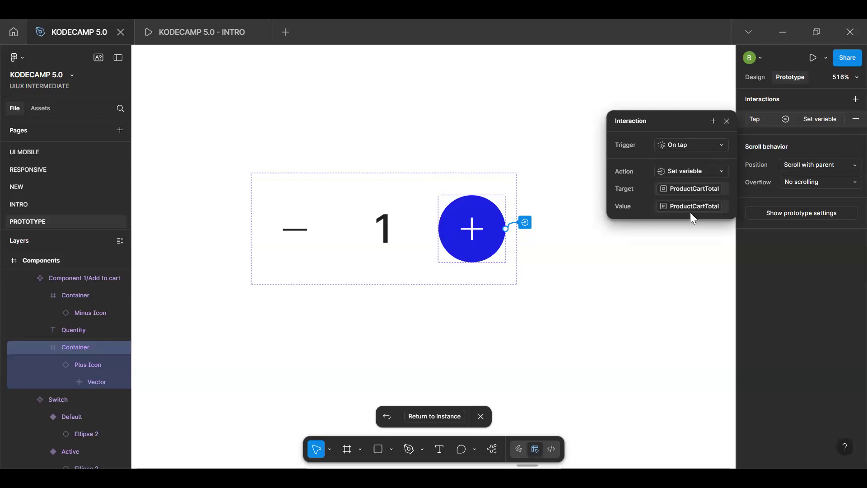
click(687, 209)
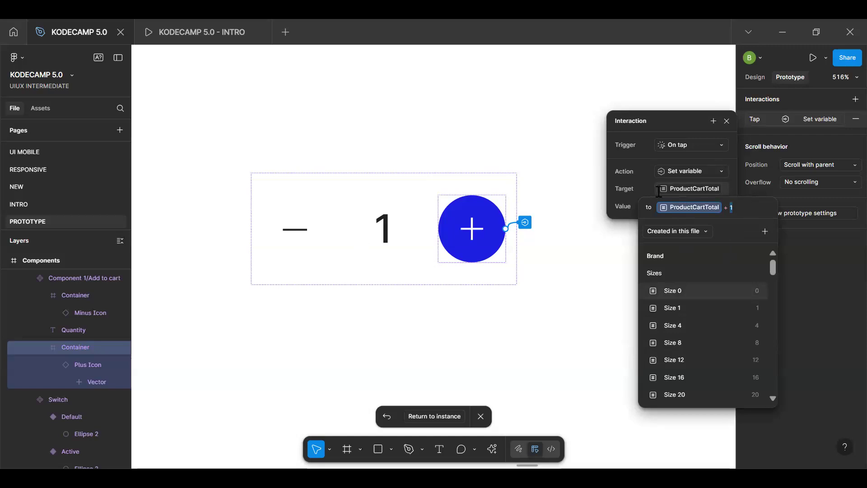
click(730, 117)
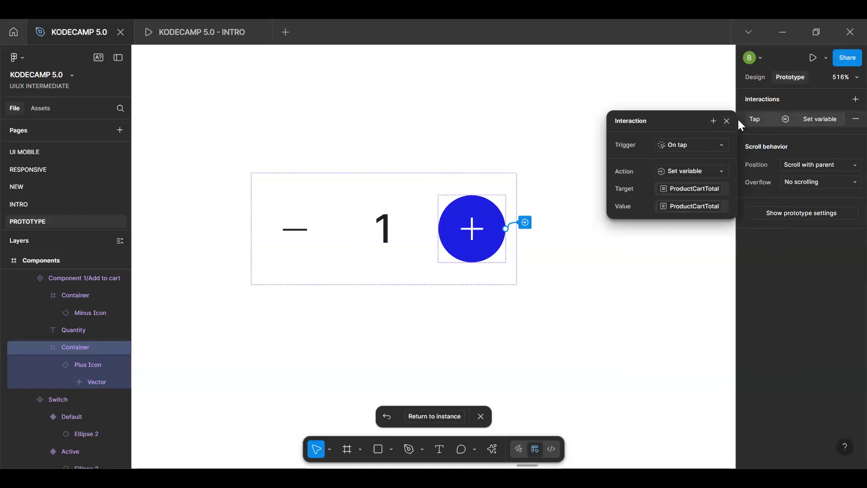
click(726, 122)
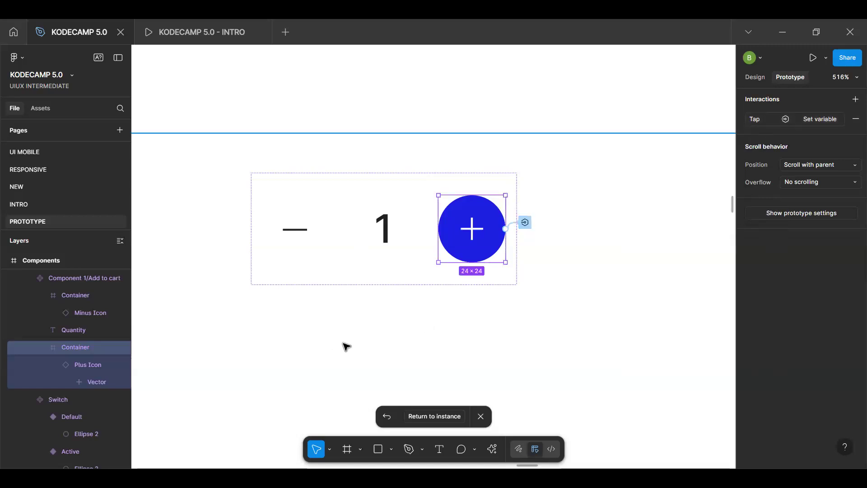
Step: Draw a frame about 83 × 46 on the empty canvas beside the Components frame
scroll(344, 346, down, 5)
click(658, 265)
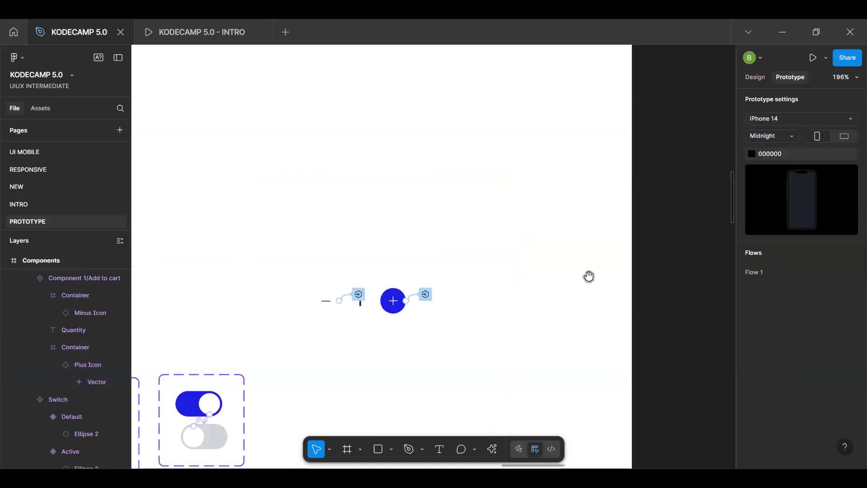
drag(471, 290, 384, 277)
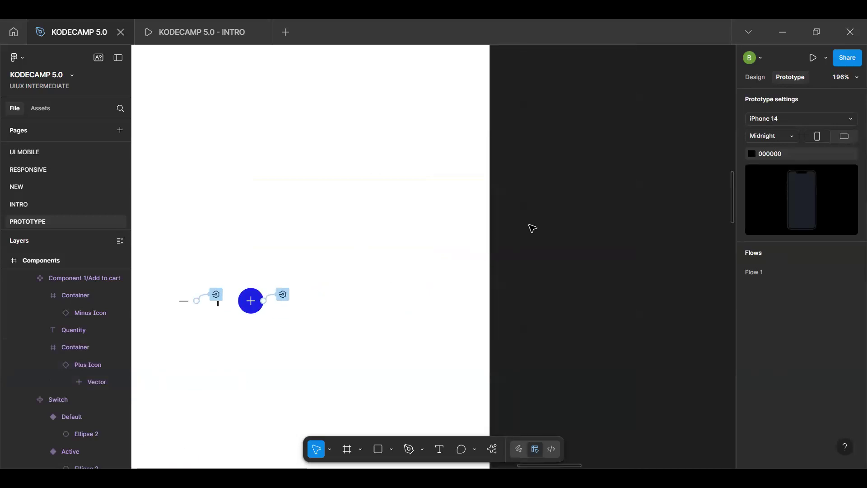
key(f)
drag(550, 199, 552, 209)
drag(585, 244, 653, 300)
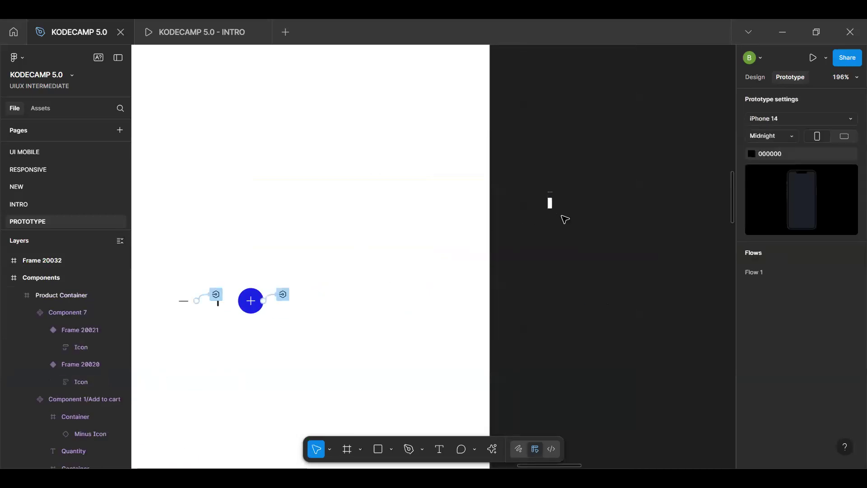
key(f)
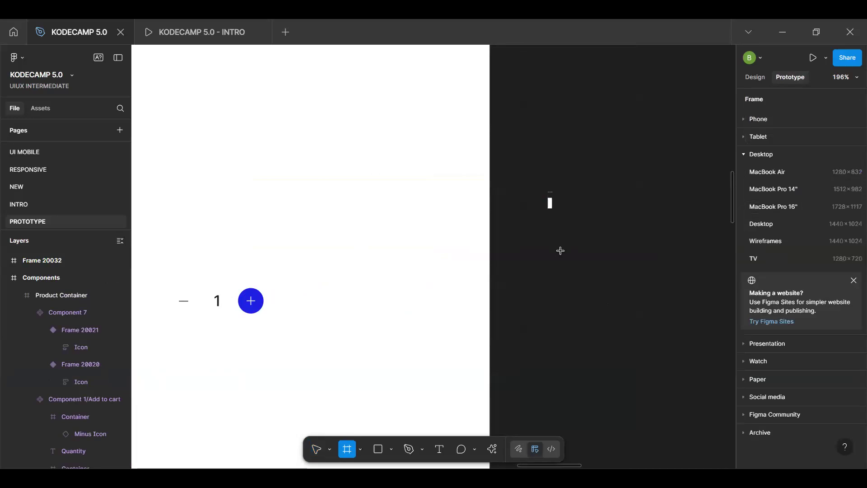
mouse_move(551, 248)
mouse_down()
mouse_move(600, 297)
mouse_move(620, 271)
mouse_move(640, 274)
mouse_up()
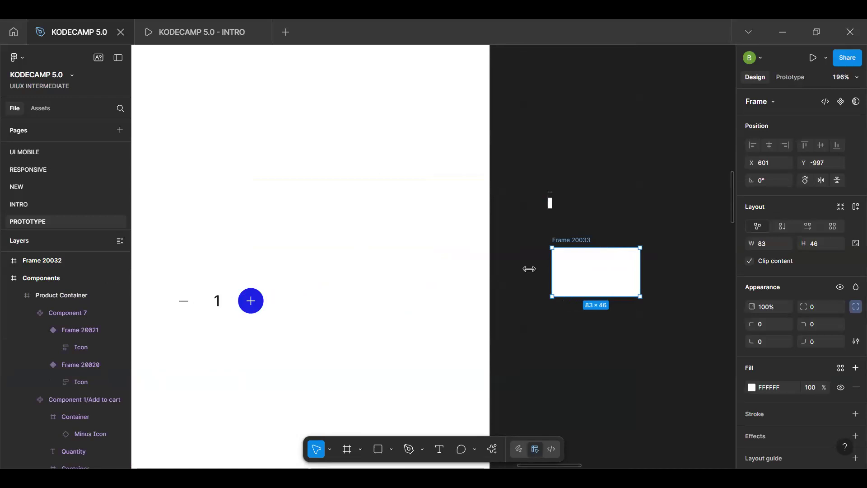
Step: Duplicate the Add to cart stepper component and move the copy into the newly drawn frame
click(232, 305)
double_click(233, 306)
key(ctrl+d)
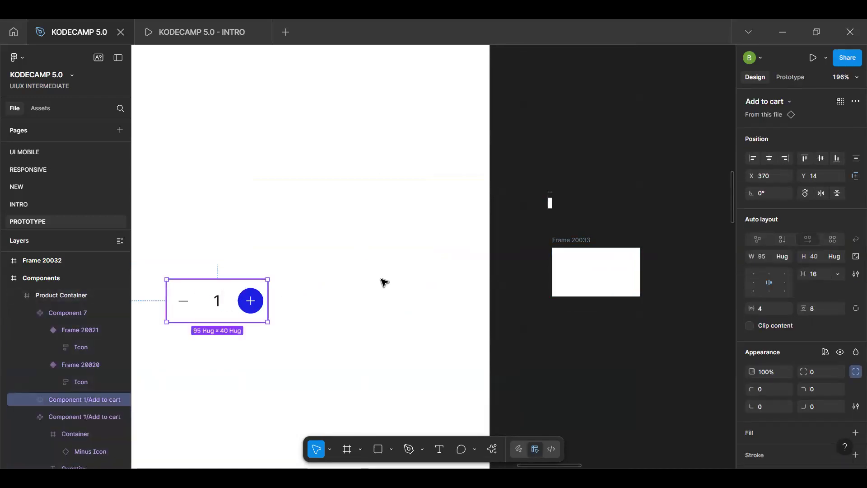
key(ctrl+x)
click(604, 273)
key(ctrl+v)
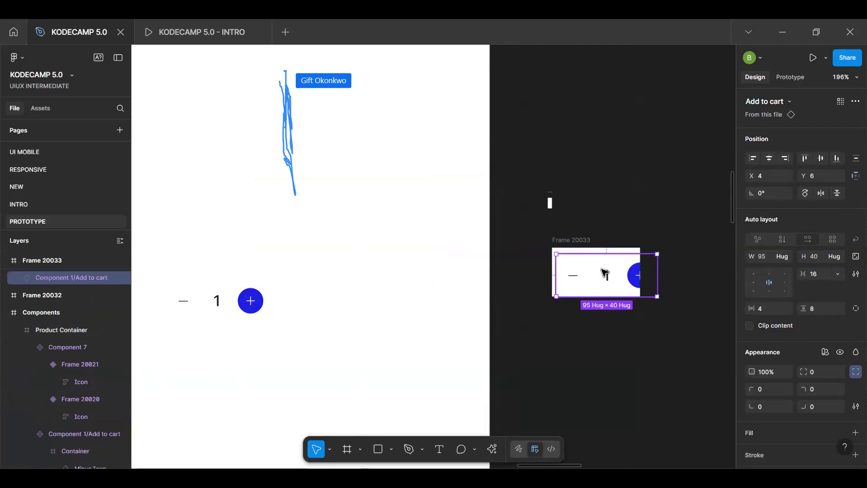
drag(605, 273, 601, 273)
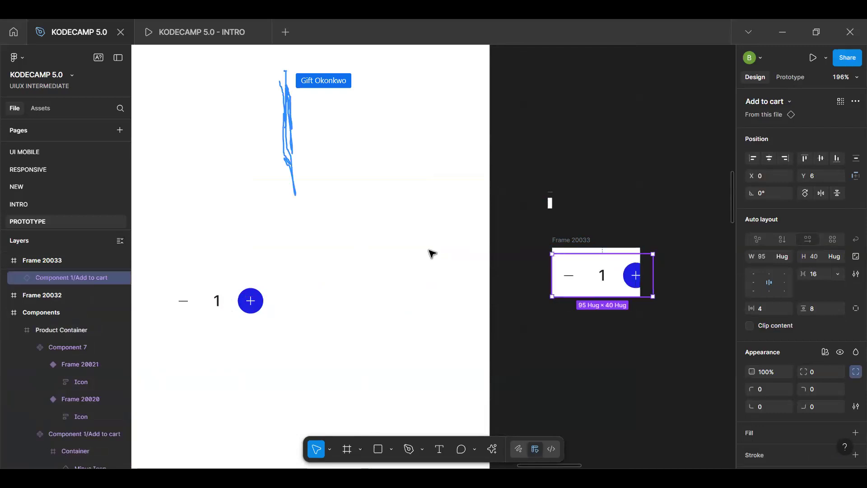
click(292, 143)
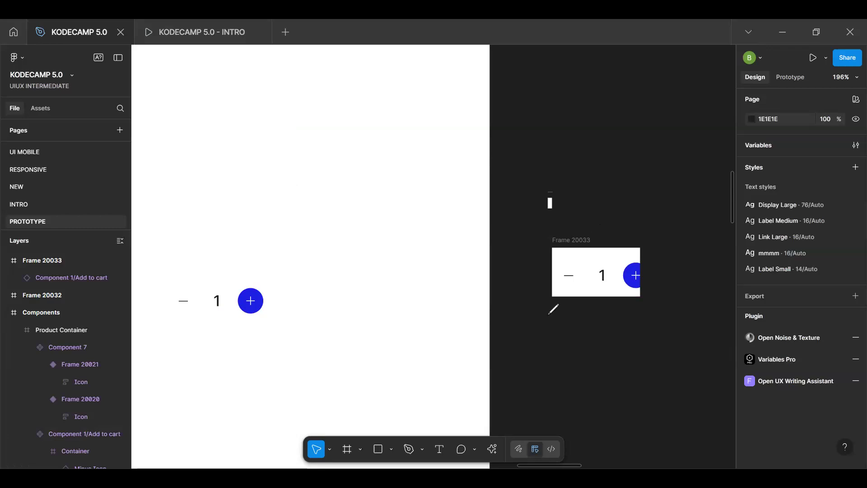
Step: Enlarge the new frame to about 144 × 97 and position the stepper copy inside it at about X 30, Y 28
click(589, 294)
click(592, 345)
click(583, 281)
drag(583, 297, 583, 351)
drag(640, 289, 706, 277)
drag(646, 294, 647, 324)
click(617, 296)
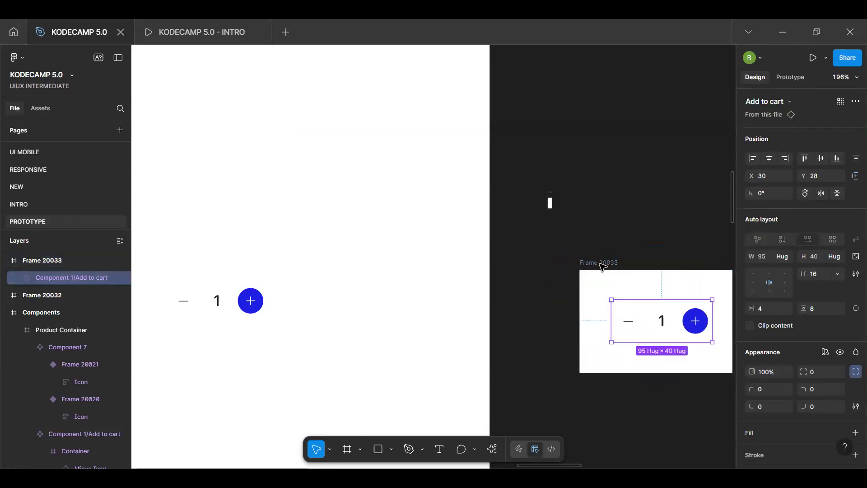
Step: Open the frame containing the stepper copy in the prototype preview
click(604, 267)
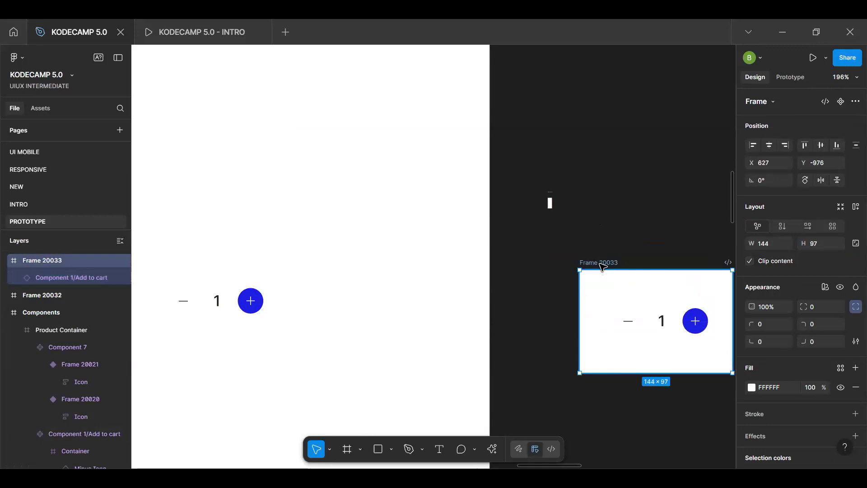
key(shift+space)
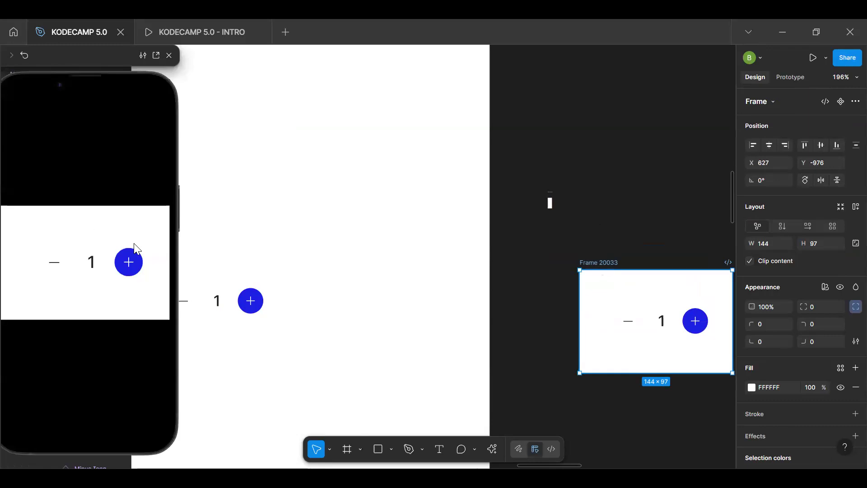
Step: Test the stepper's plus button in the prototype preview by increasing the quantity repeatedly
click(131, 262)
click(132, 262)
click(132, 262)
click(132, 262)
click(132, 262)
click(132, 261)
click(132, 262)
click(133, 261)
click(132, 261)
click(132, 261)
click(132, 262)
Step: Test the stepper's minus button in the preview by lowering the quantity back to 1
click(54, 266)
click(55, 267)
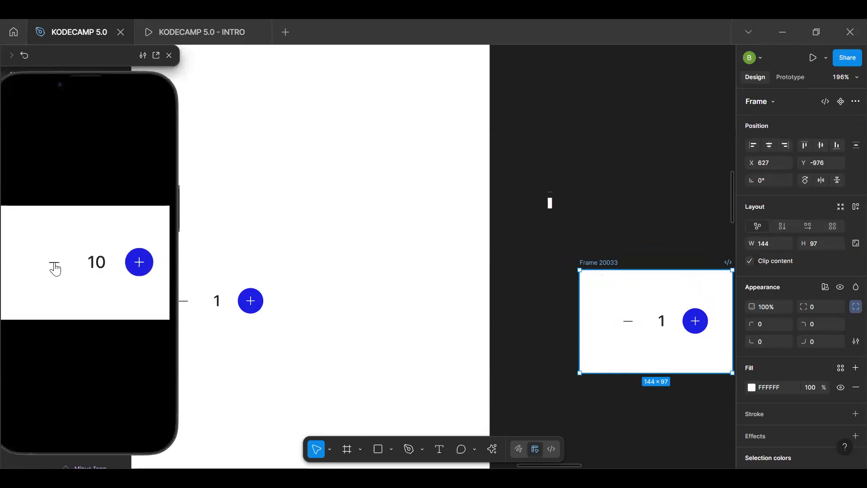
click(54, 267)
click(54, 267)
click(55, 266)
click(54, 267)
click(54, 267)
click(54, 267)
click(54, 268)
click(64, 267)
click(65, 266)
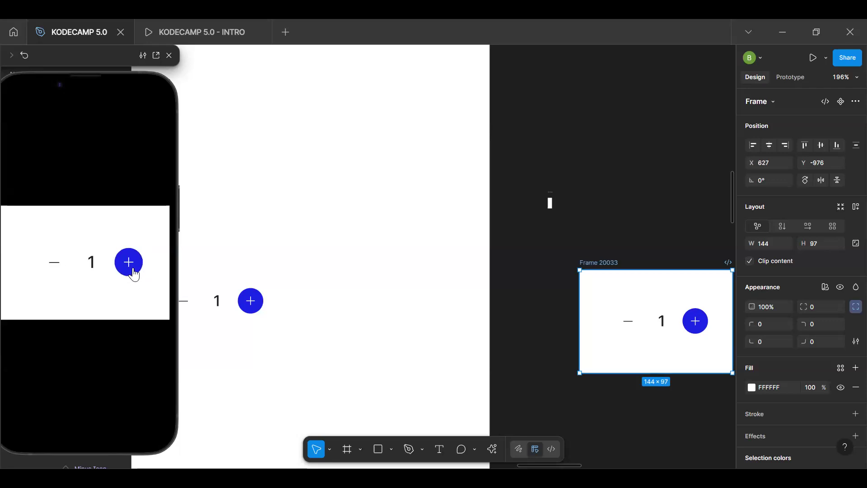
Step: Move the preview window fully into view and retest the stepper, raising the quantity, lowering it to 0 and returning it to 1
drag(98, 55, 156, 53)
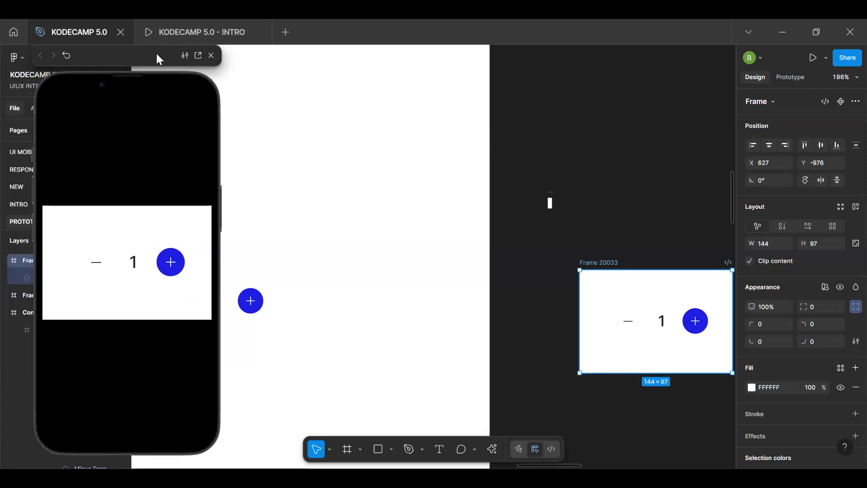
click(185, 267)
click(186, 268)
click(186, 268)
click(185, 267)
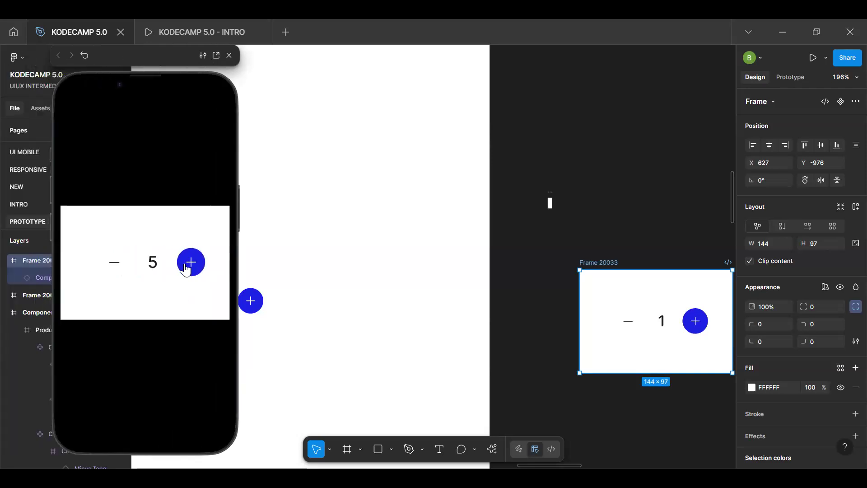
click(185, 268)
click(113, 264)
click(114, 264)
click(114, 264)
click(114, 264)
click(114, 265)
click(113, 266)
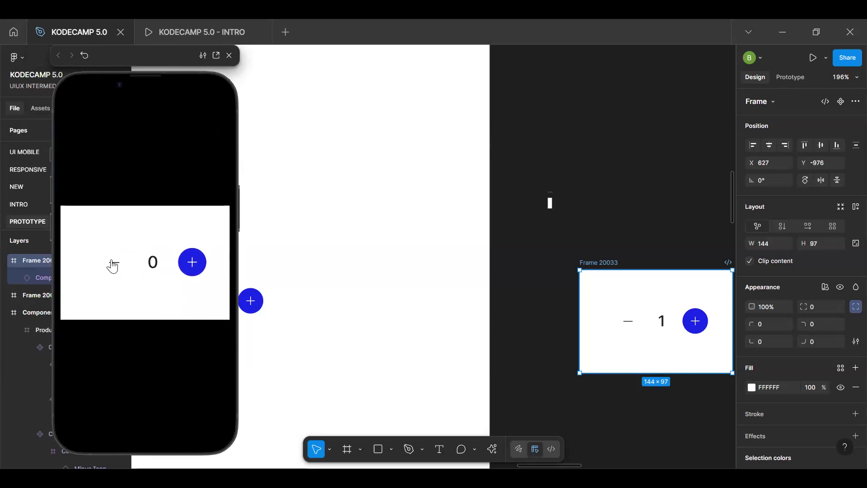
click(188, 262)
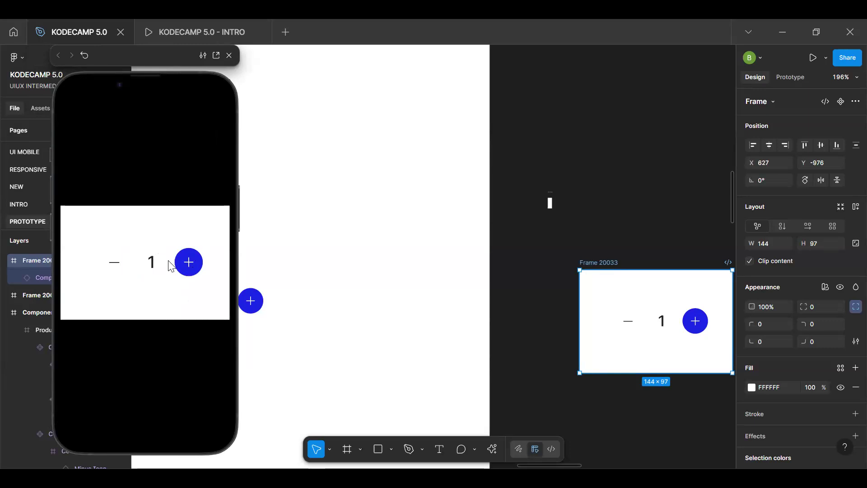
Step: Test the stepper's lower limit in the preview by decreasing the quantity well below zero, and restart the prototype
click(189, 263)
click(189, 263)
click(188, 263)
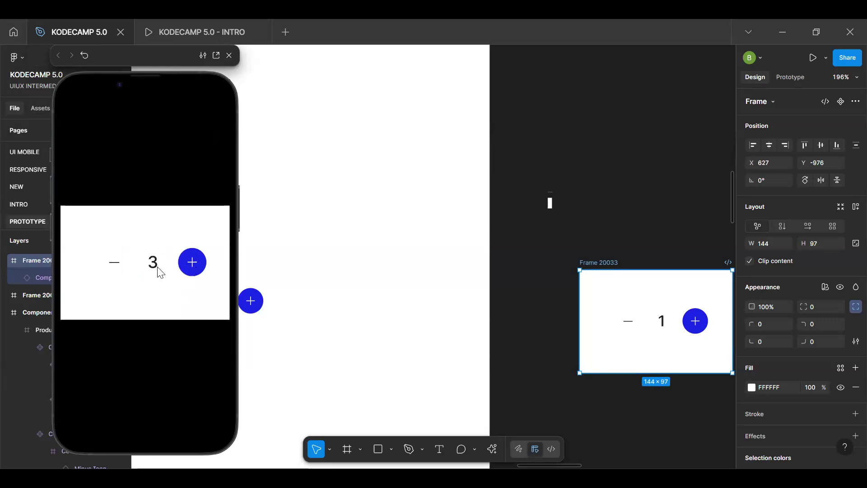
double_click(118, 266)
double_click(119, 266)
click(118, 265)
triple_click(118, 266)
double_click(118, 266)
click(118, 265)
double_click(118, 266)
double_click(118, 266)
click(118, 266)
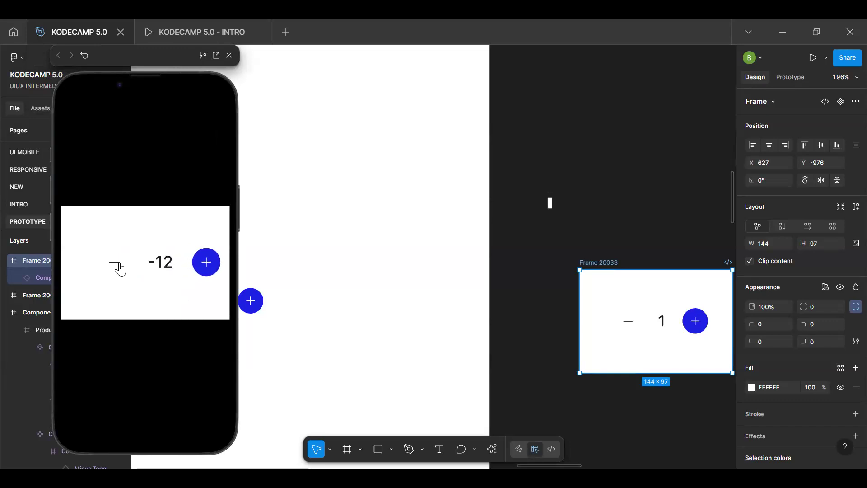
double_click(119, 265)
double_click(118, 265)
click(118, 265)
double_click(118, 266)
double_click(119, 266)
click(119, 265)
double_click(118, 266)
key(r)
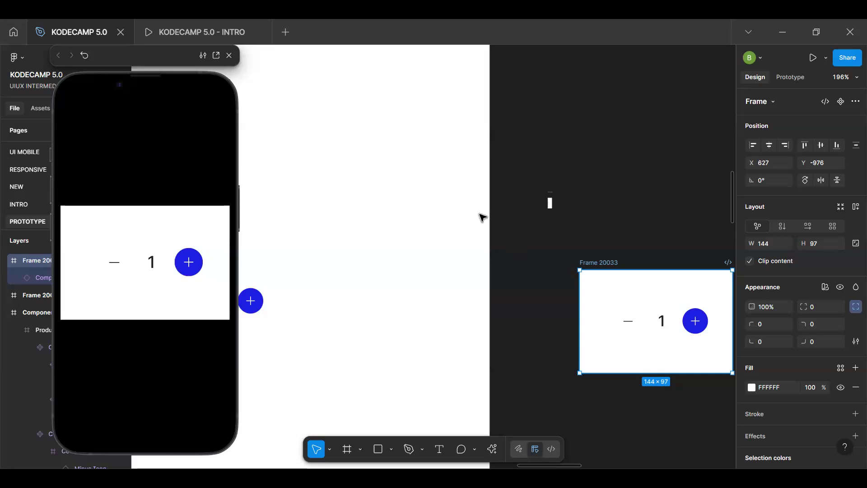
Step: Open the tap interaction of the minus button in the main stepper component beside the toggle variants
click(502, 188)
key(h)
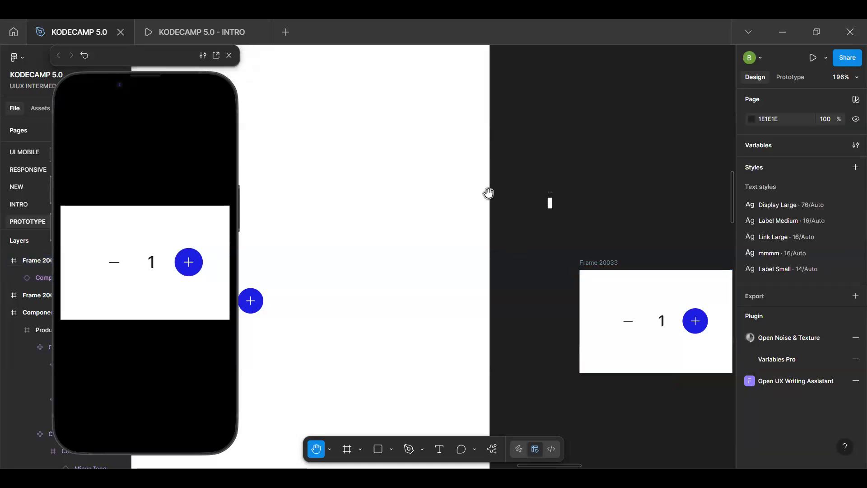
scroll(564, 209, right, 6)
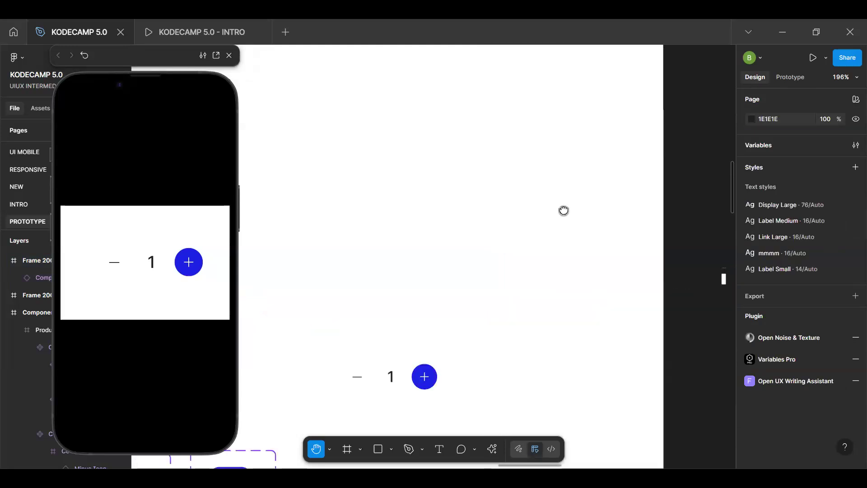
scroll(629, 172, down, 3)
key(v)
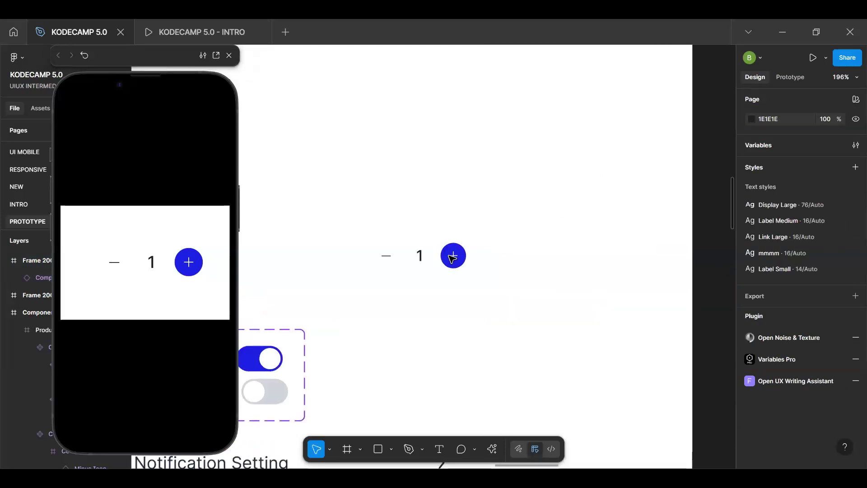
click(388, 257)
click(386, 256)
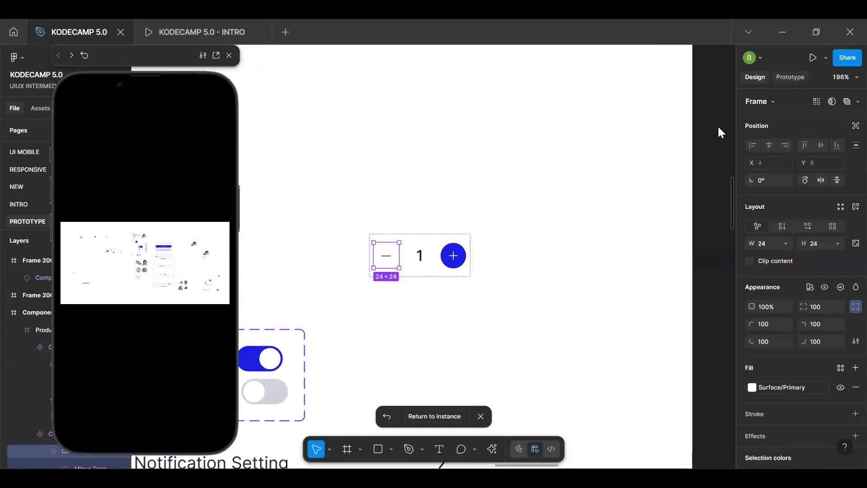
key(shift+e)
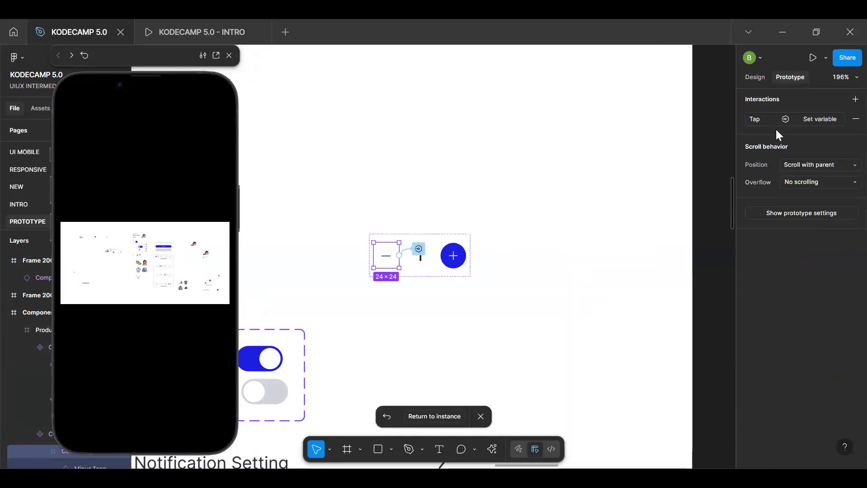
click(764, 119)
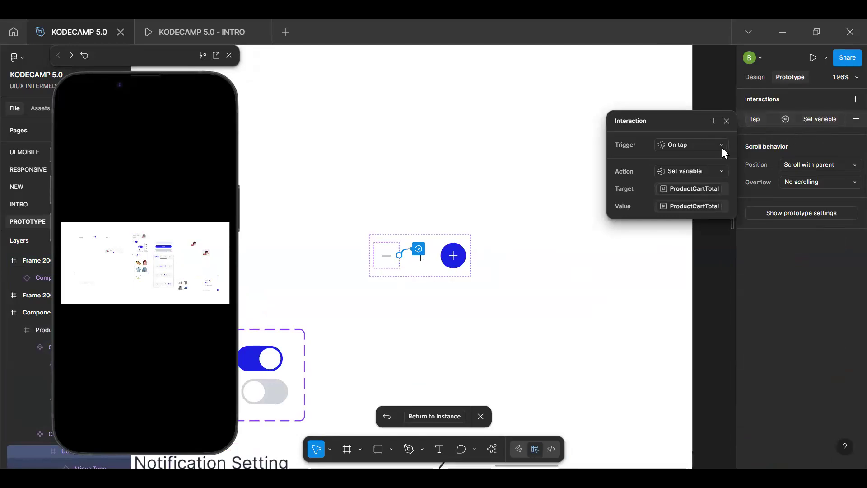
Step: Add a Conditional action to the minus button's tap interaction with the condition ProductCartTotal > 1
click(714, 121)
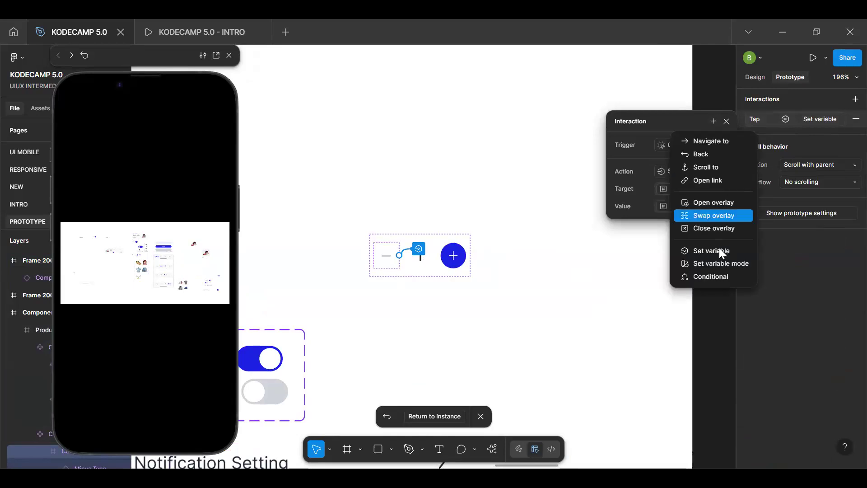
click(716, 276)
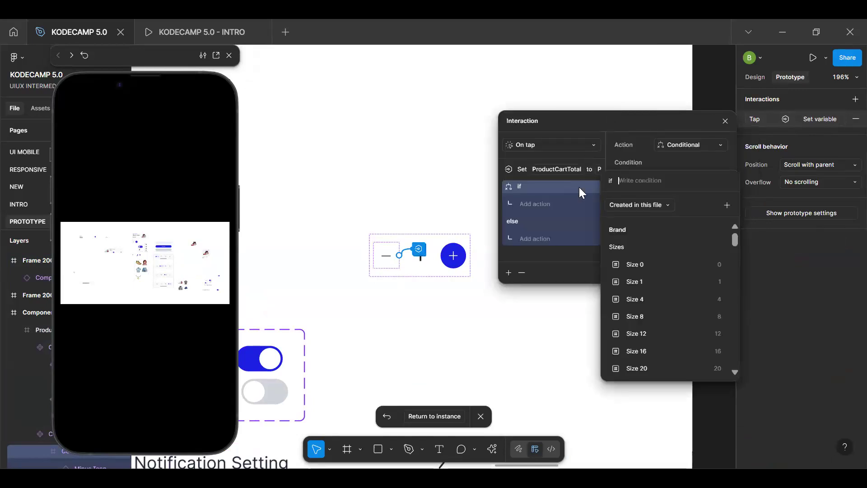
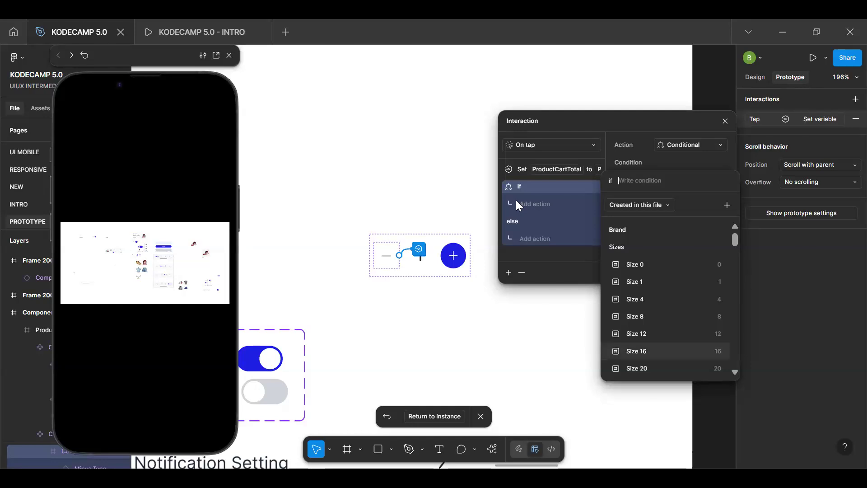
text(pr)
key(Return)
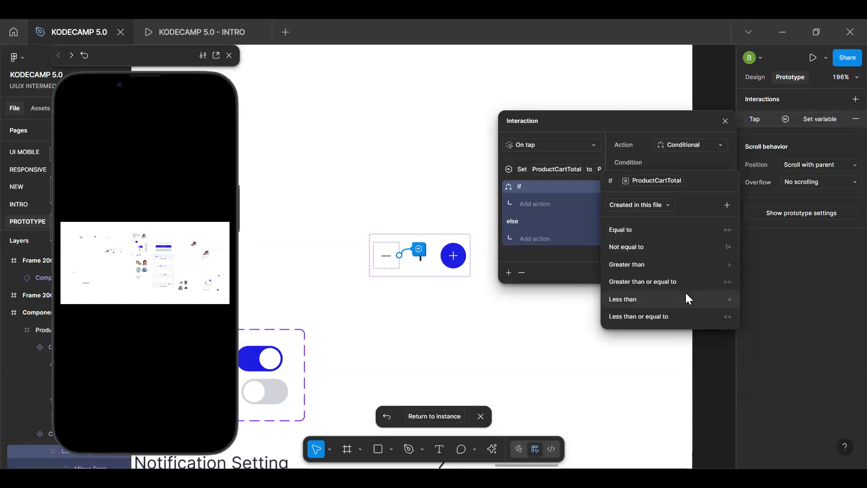
click(670, 267)
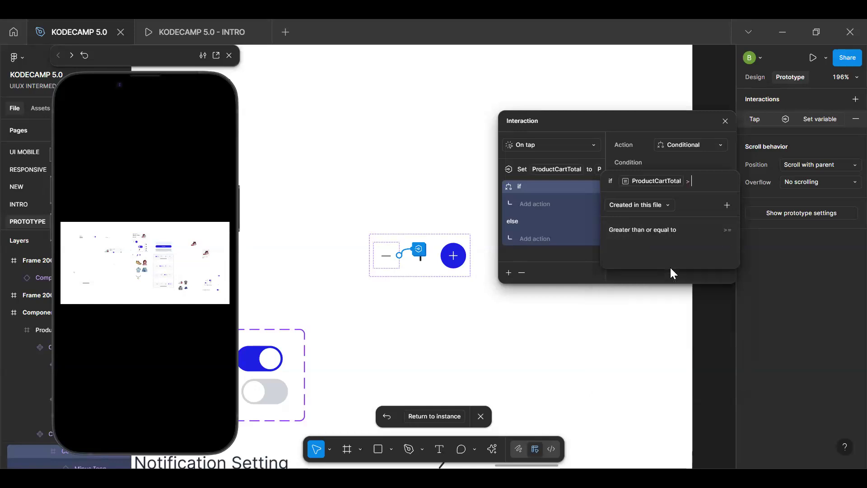
text(1)
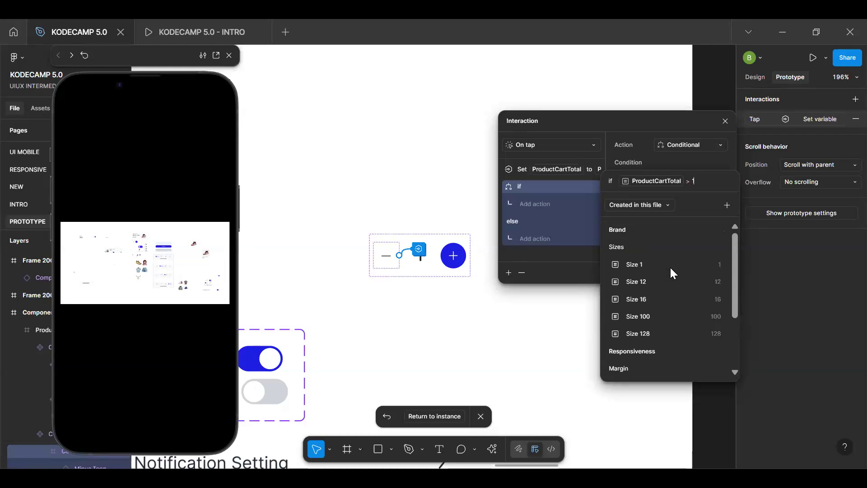
key(Return)
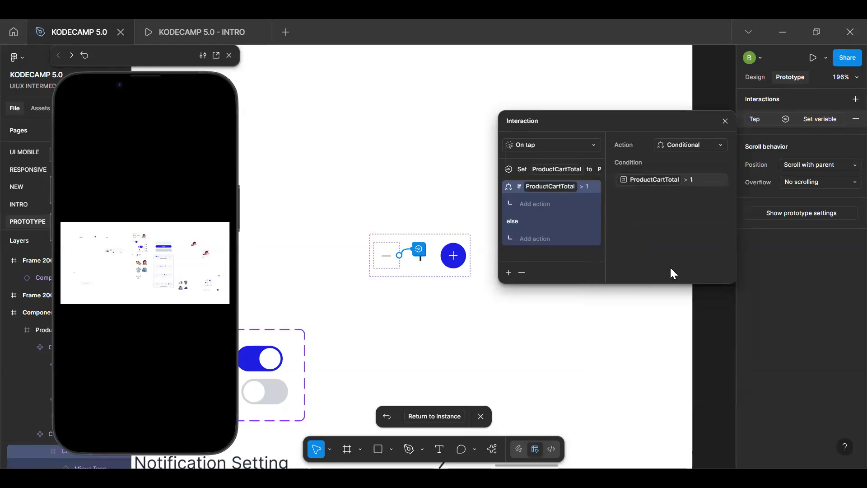
Step: Move the Set variable action for ProductCartTotal into the if branch and check its value expression
click(545, 171)
drag(544, 170, 525, 193)
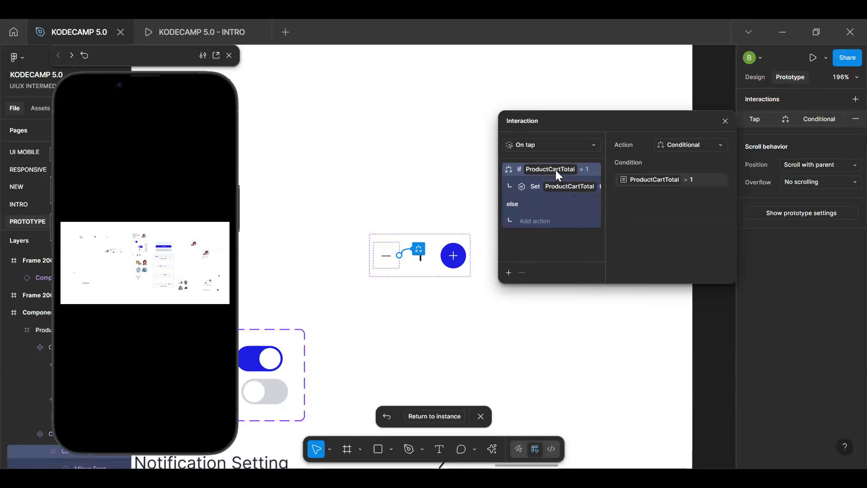
click(568, 186)
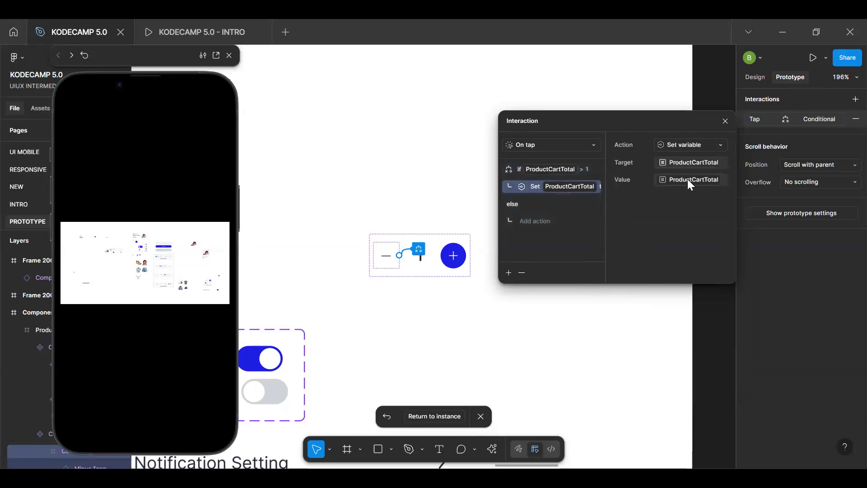
click(710, 183)
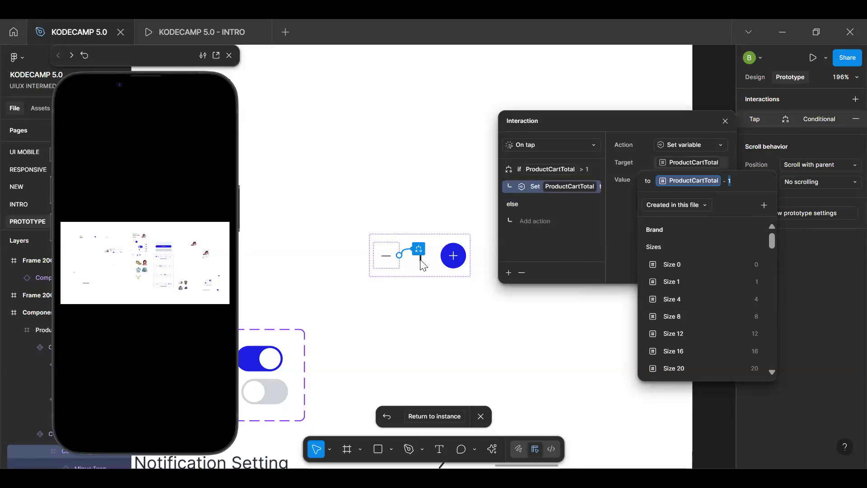
click(555, 215)
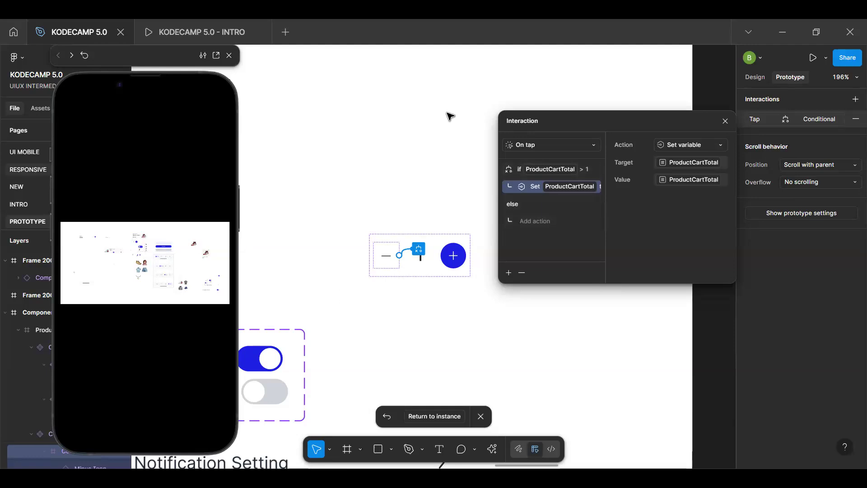
Step: Close the minus button's interaction settings and show the stepper test frame in the preview
click(606, 271)
key(h)
drag(628, 294, 298, 261)
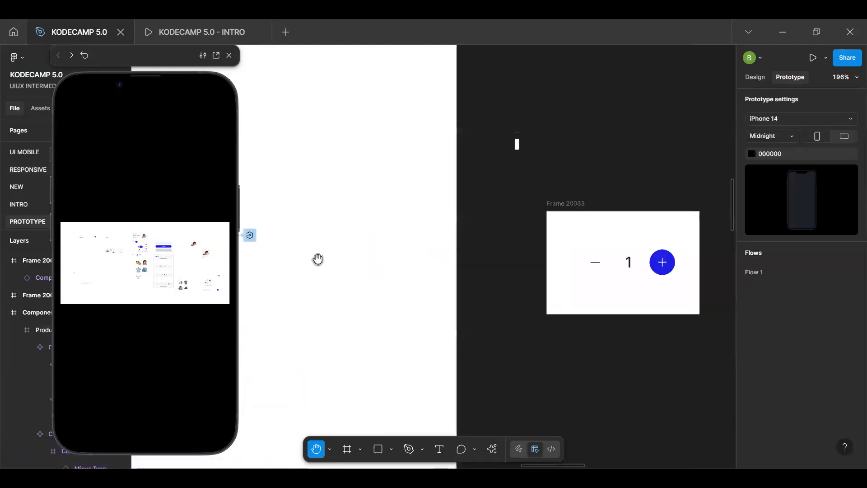
key(v)
click(454, 196)
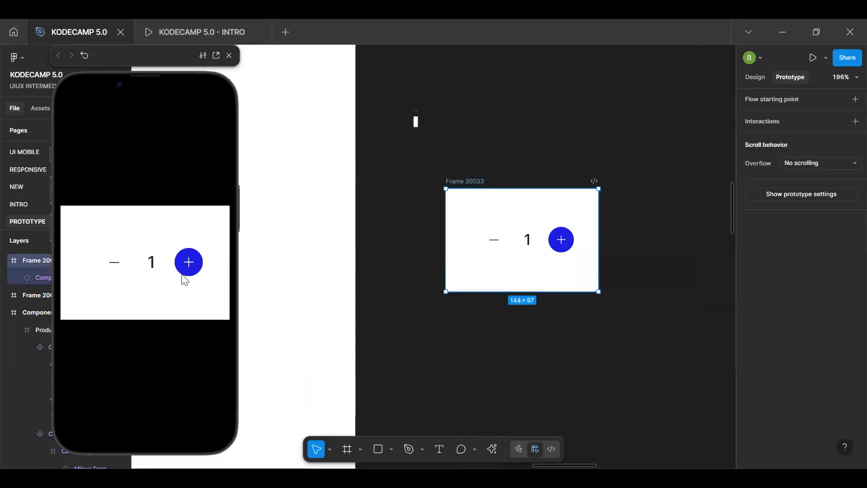
Step: Test the minus button's new condition in the preview by raising the quantity and repeatedly trying to lower it below 1
click(190, 271)
click(115, 269)
click(114, 269)
click(115, 269)
click(115, 268)
click(115, 269)
click(115, 269)
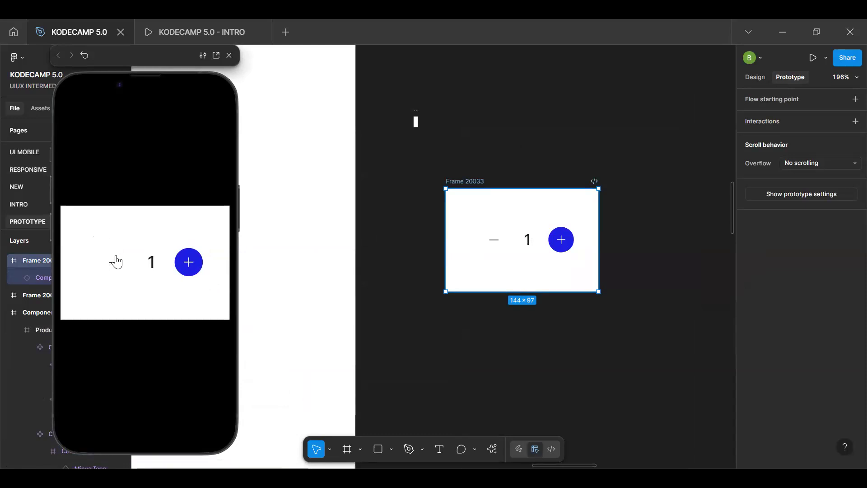
click(189, 262)
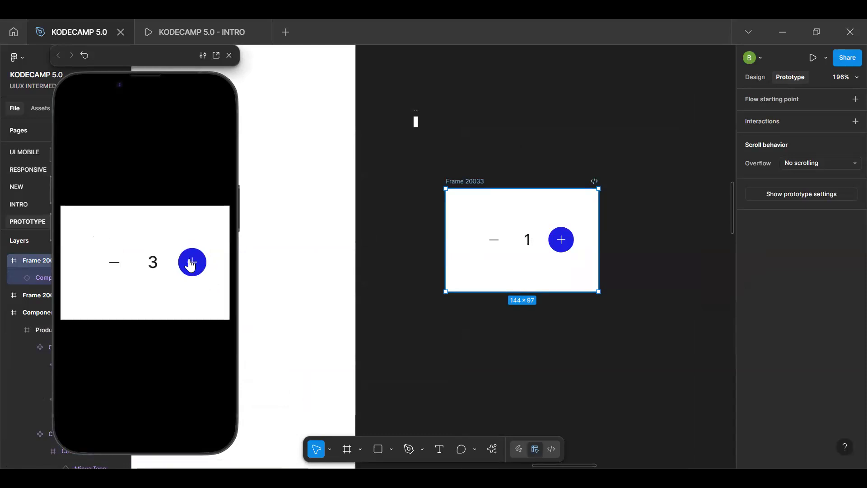
click(111, 269)
click(111, 270)
click(111, 269)
click(110, 270)
click(113, 271)
click(113, 271)
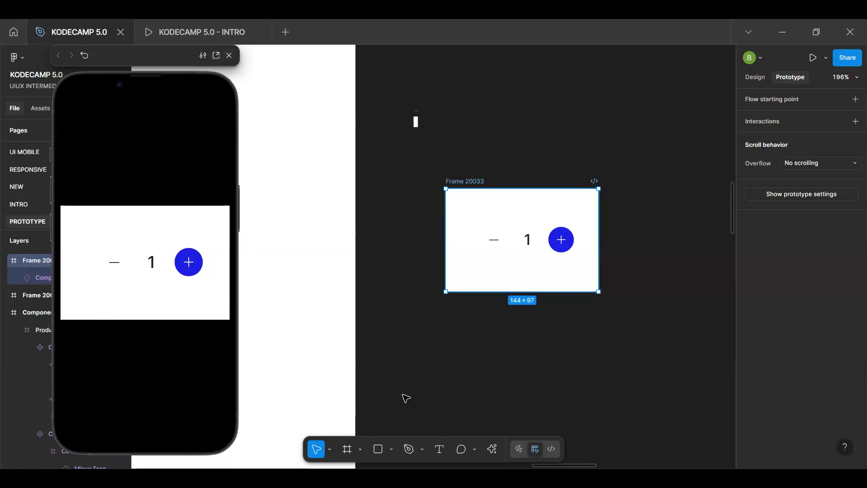
Step: Examine the Home, Men's Shoes, Search and empty Cart screens of the e-commerce flow on the canvas
click(408, 370)
scroll(408, 370, down, 5)
key(h)
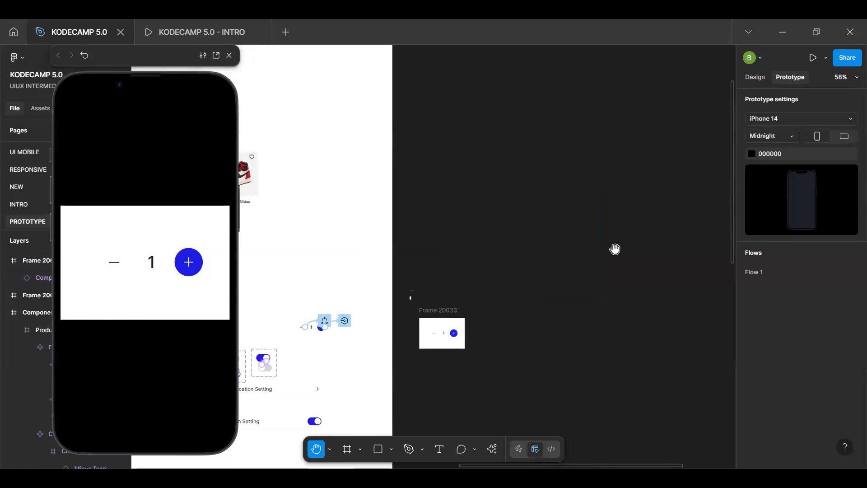
scroll(616, 249, down, 15)
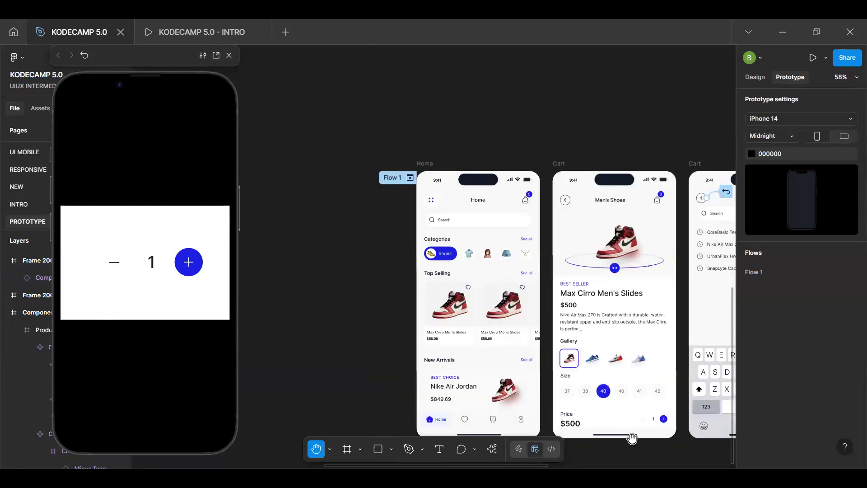
drag(632, 438, 560, 399)
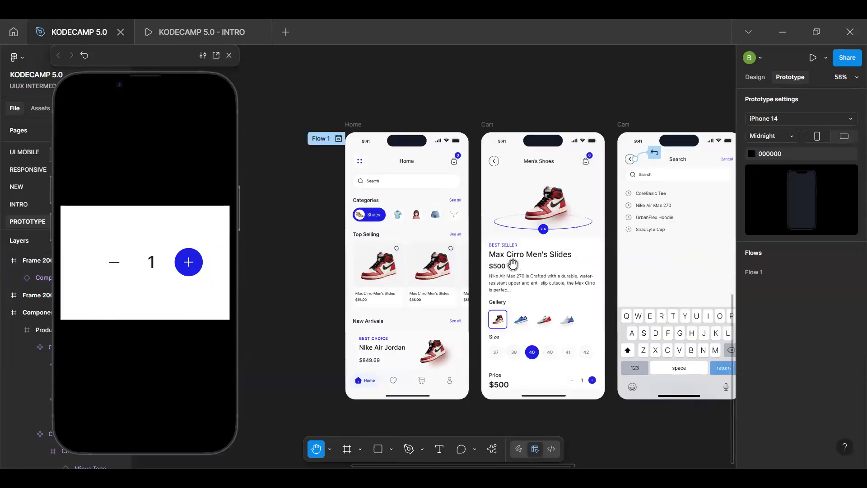
scroll(311, 240, right, 2)
scroll(311, 240, down, 1)
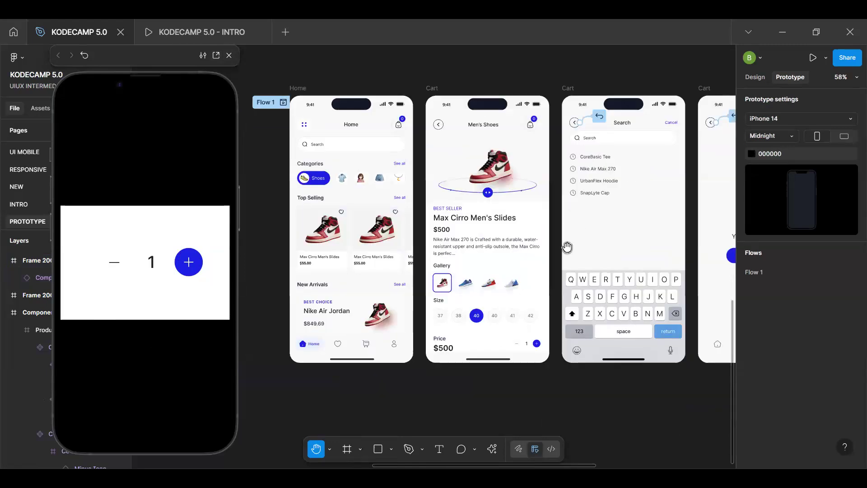
scroll(528, 228, right, 2)
scroll(528, 228, down, 1)
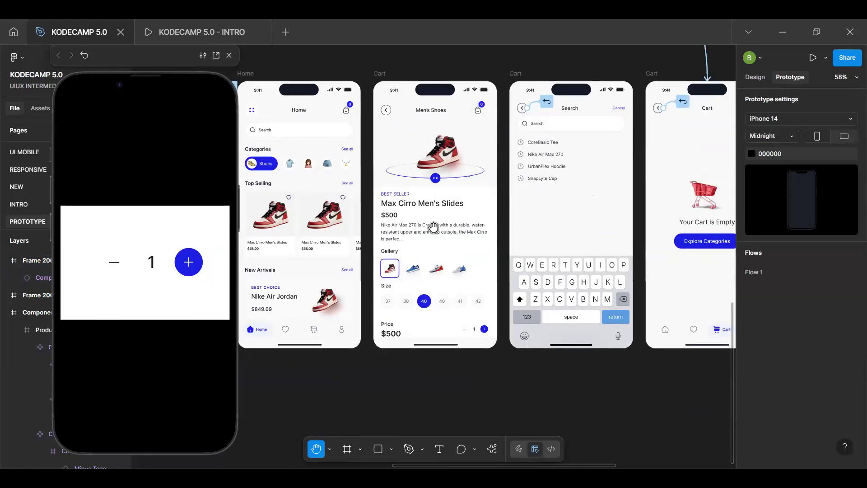
key(v)
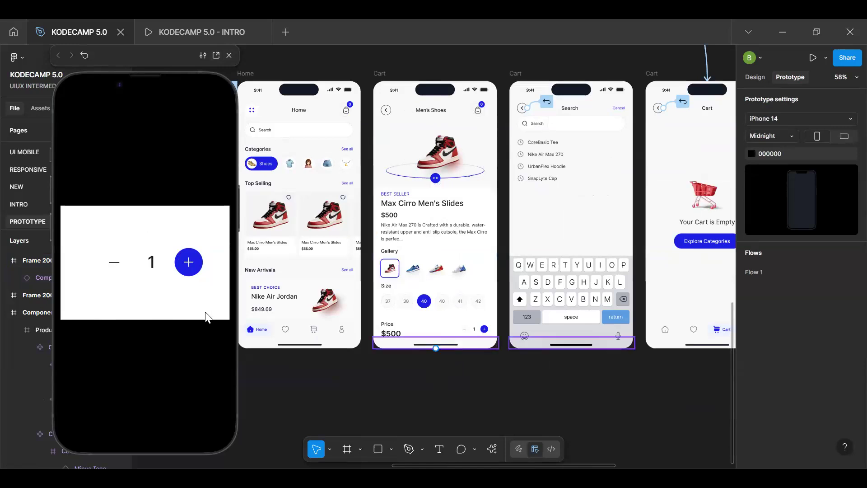
Step: Raise the preview stepper's quantity to 4 and lower it back to 1, and show the Men's Shoes screen in the preview
triple_click(188, 270)
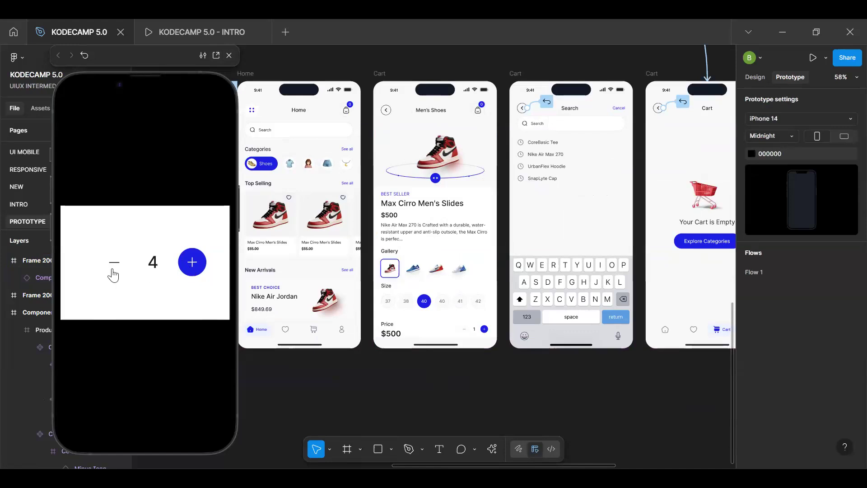
triple_click(114, 271)
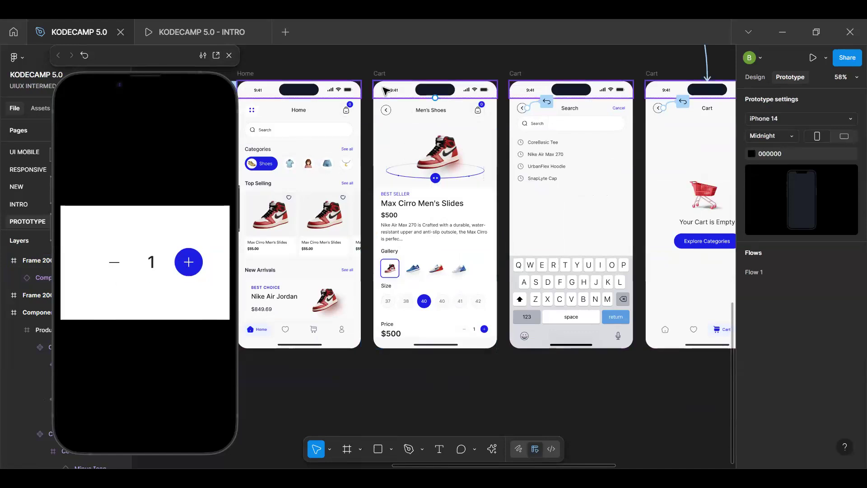
click(392, 339)
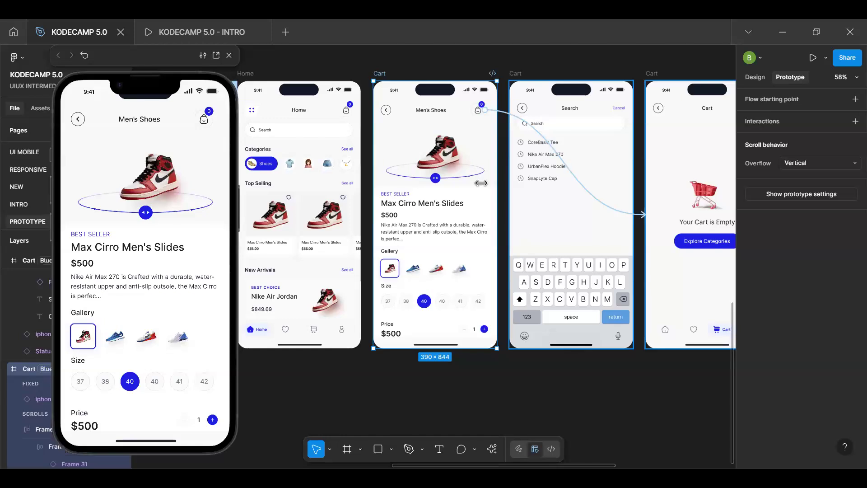
key(Escape)
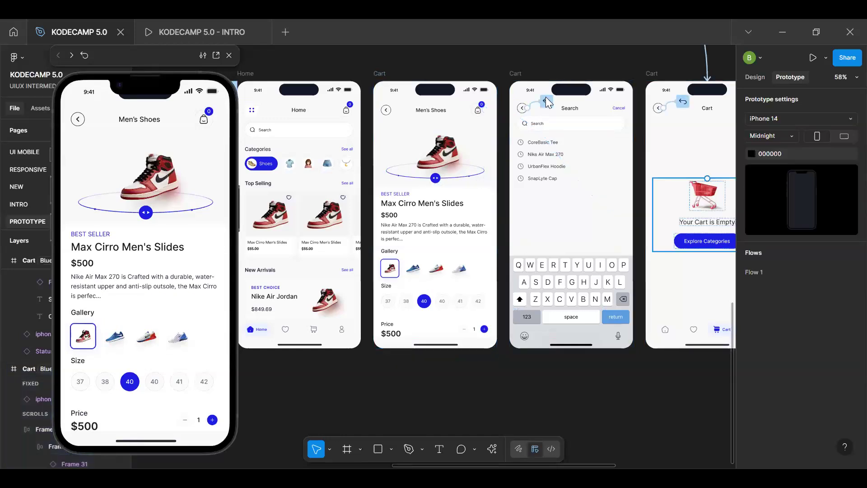
Step: Open the file's local variables and switch to the Product Variables collection
key(alt+8)
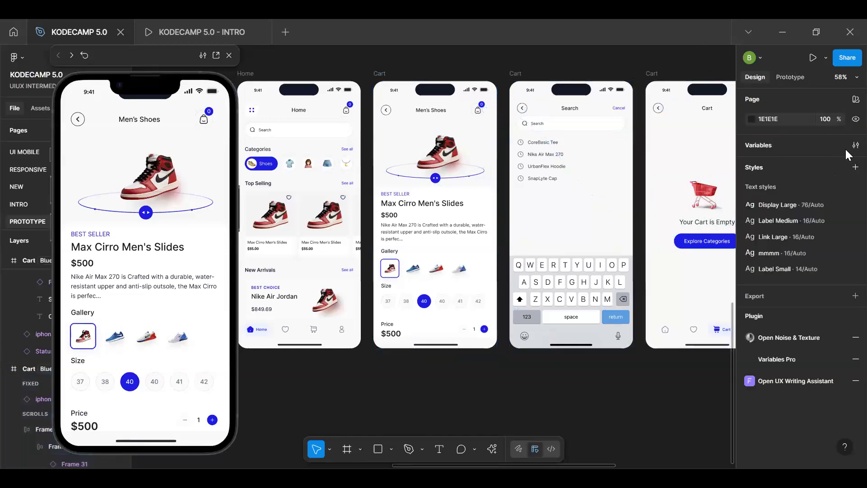
click(854, 145)
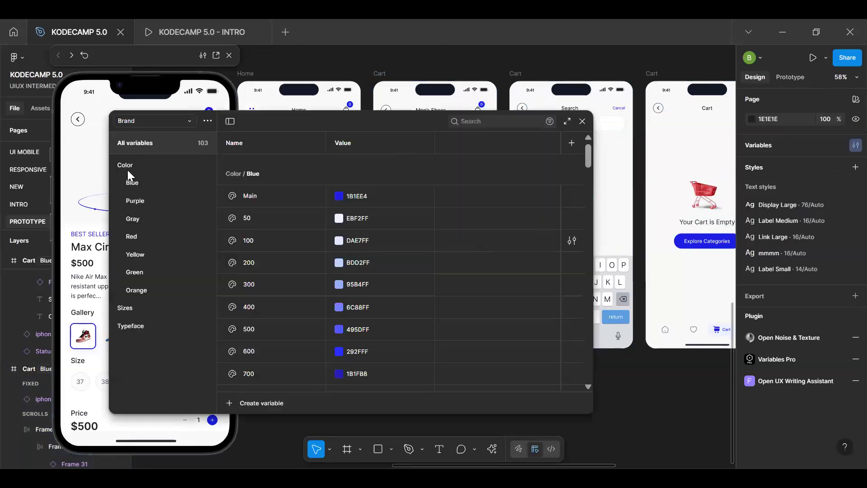
click(154, 120)
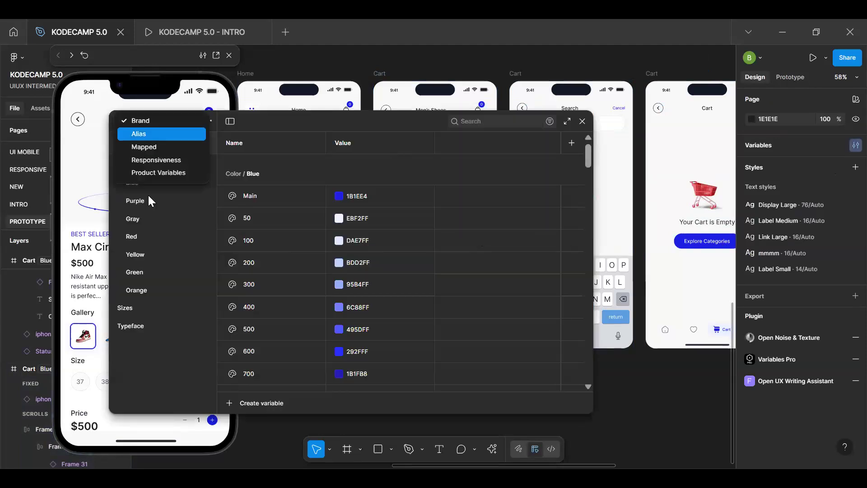
click(159, 173)
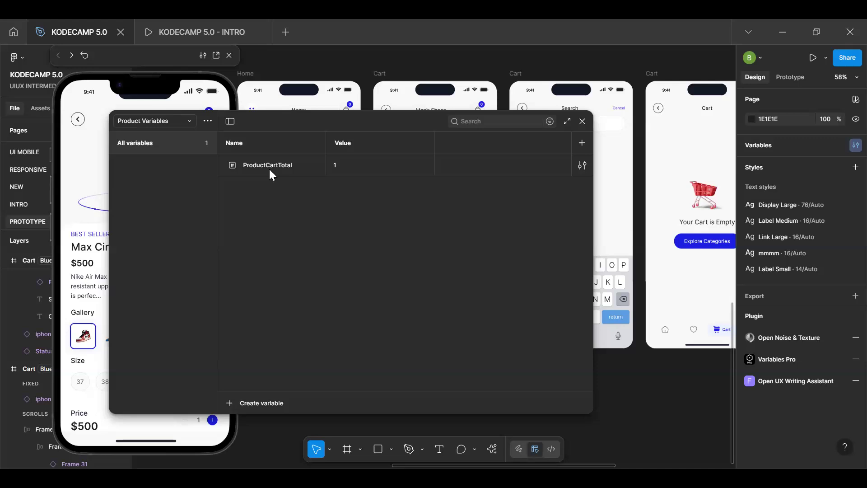
click(266, 167)
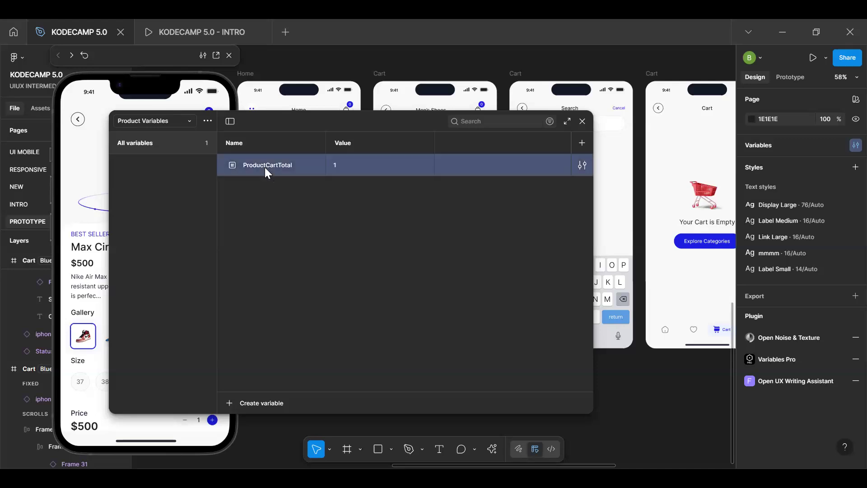
click(287, 212)
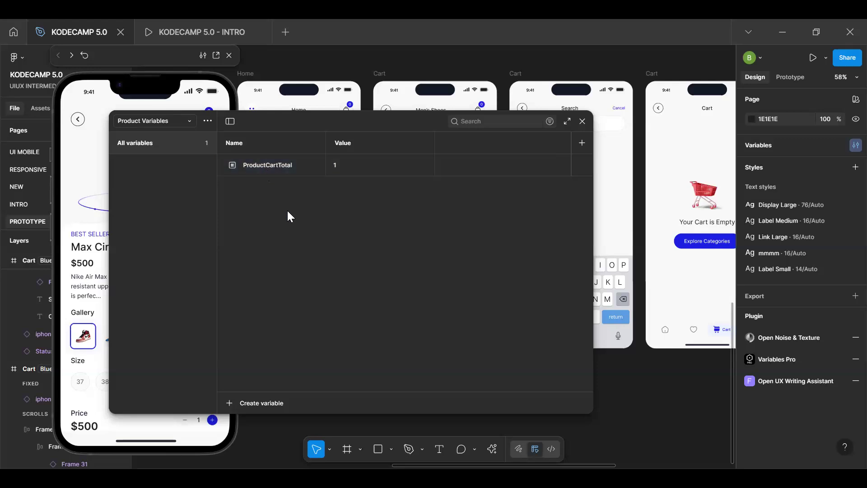
Step: Create a string variable named ProductName in the Product Variables collection
click(233, 394)
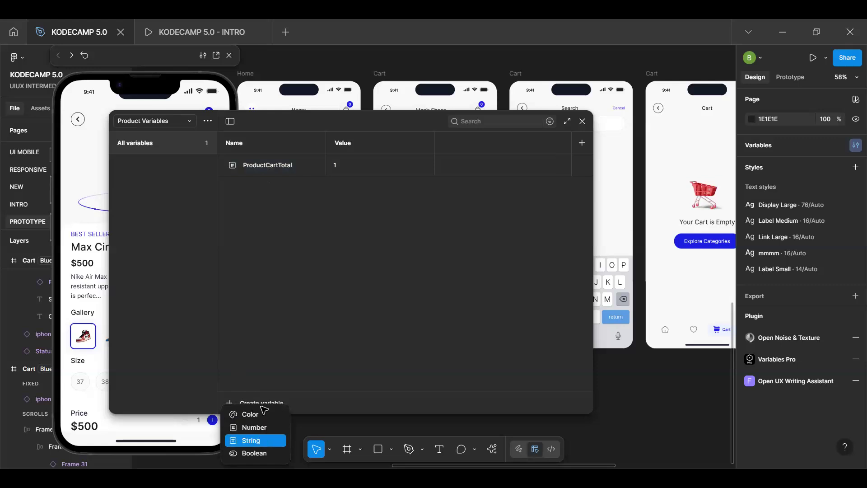
key(Return)
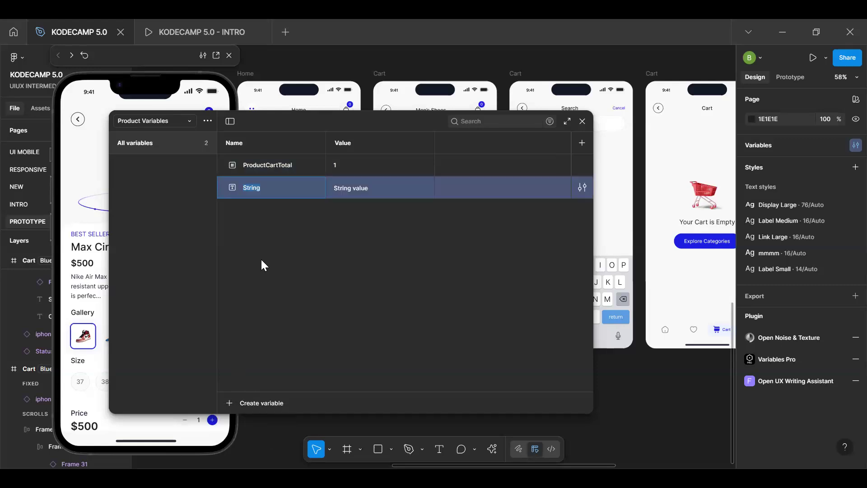
text(ProductName)
key(Return)
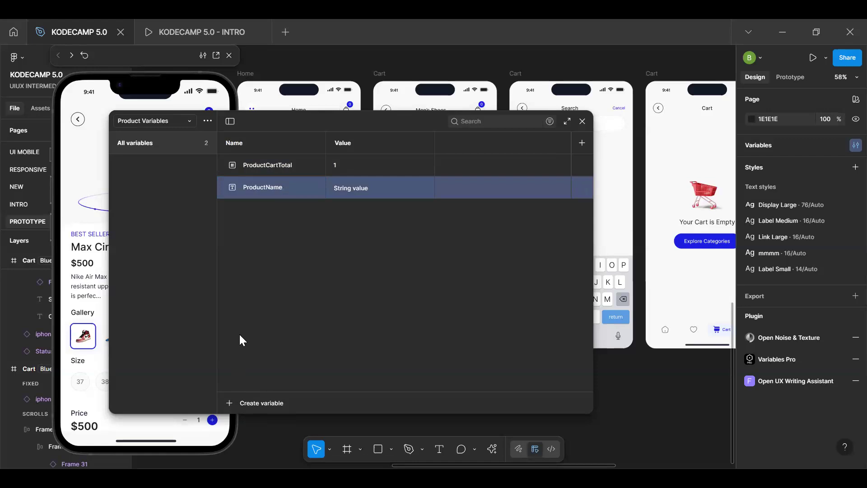
click(255, 402)
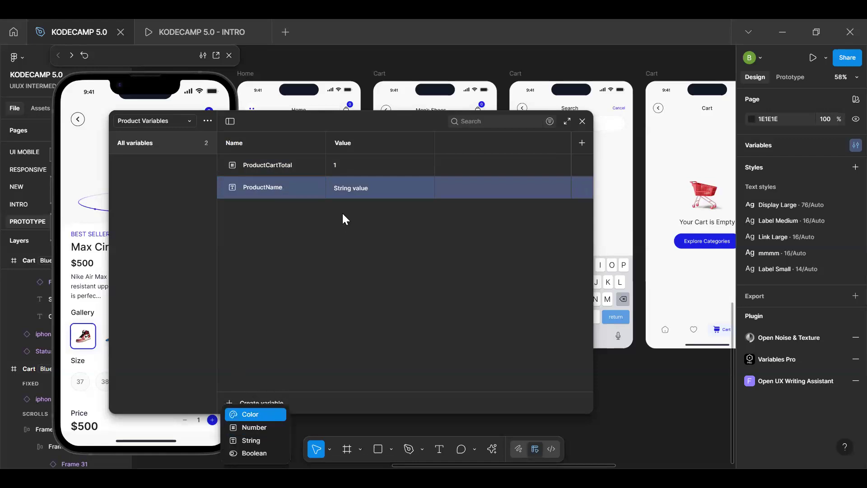
click(422, 169)
click(423, 168)
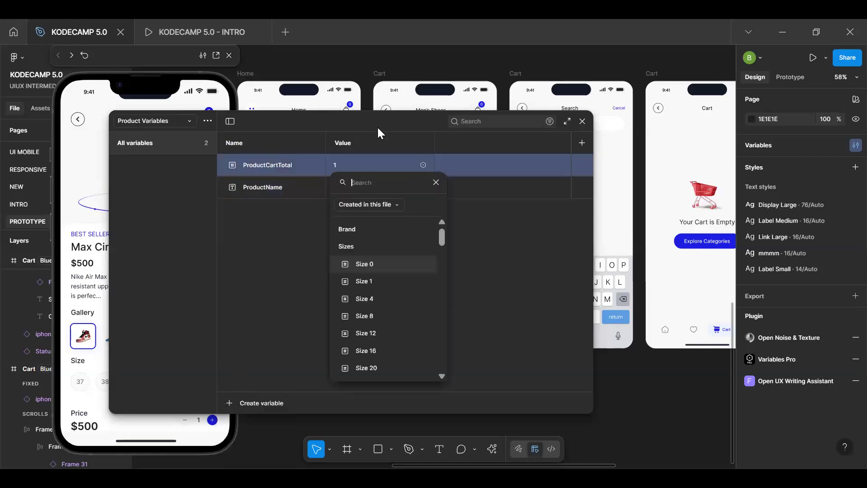
click(334, 120)
Step: Move the variables window aside to examine the Men's Shoes screen and try its quantity stepper in the preview
drag(548, 131, 865, 122)
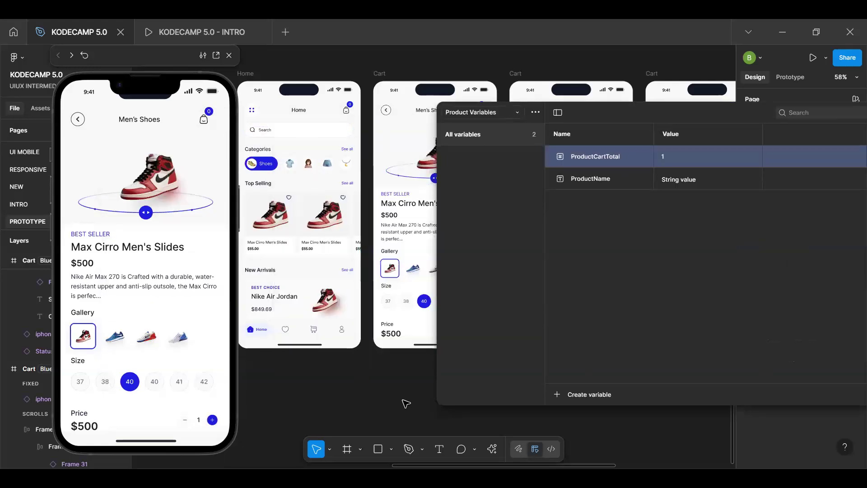
scroll(262, 280, right, 3)
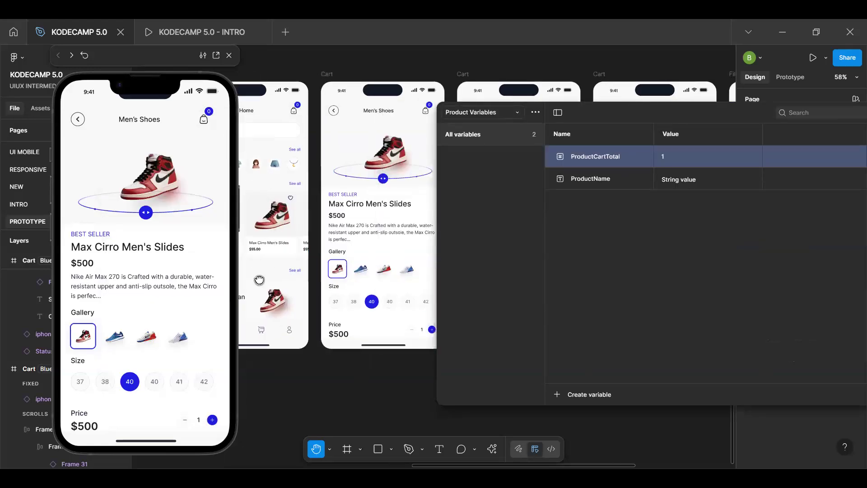
scroll(283, 258, right, 4)
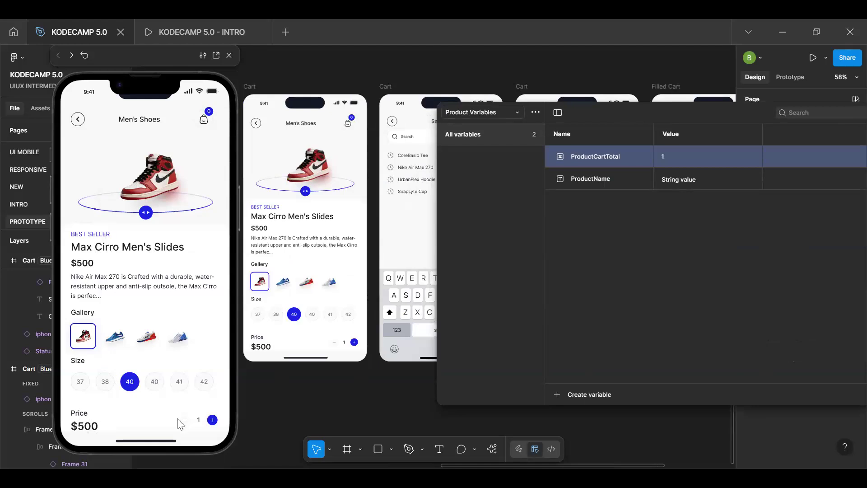
click(213, 420)
click(190, 422)
click(610, 181)
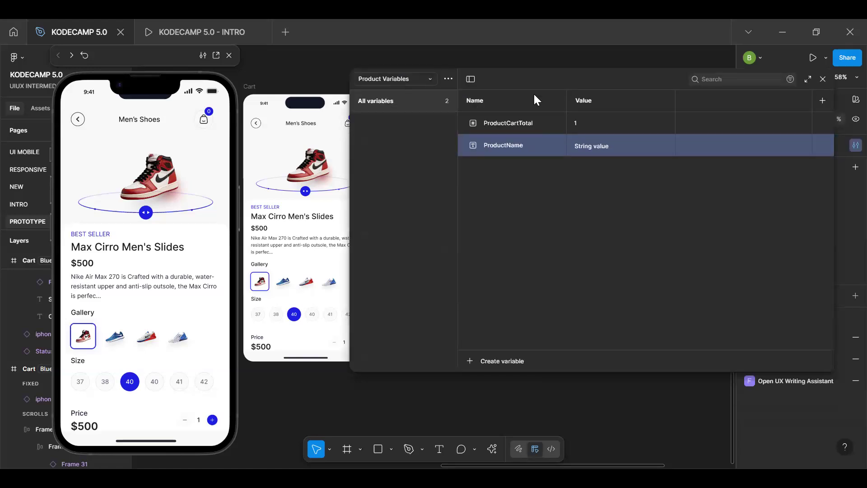
Step: Create a number variable named ProductBasePrice in the Product Variables collection
click(490, 360)
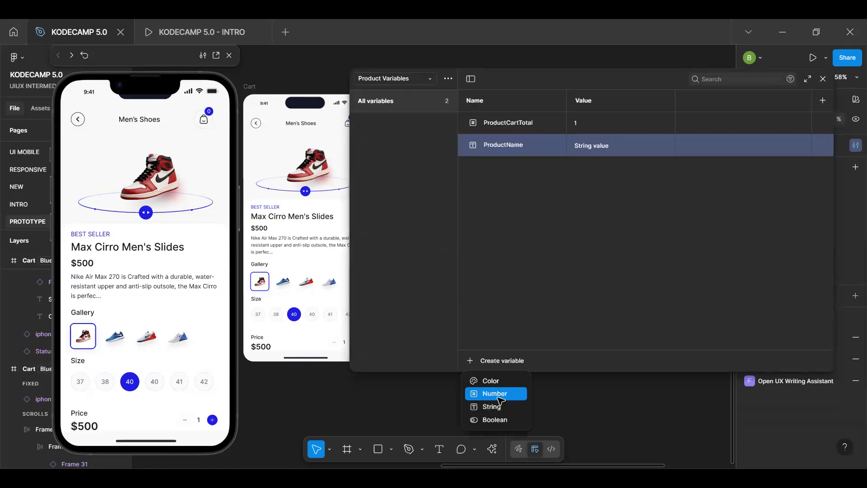
click(495, 394)
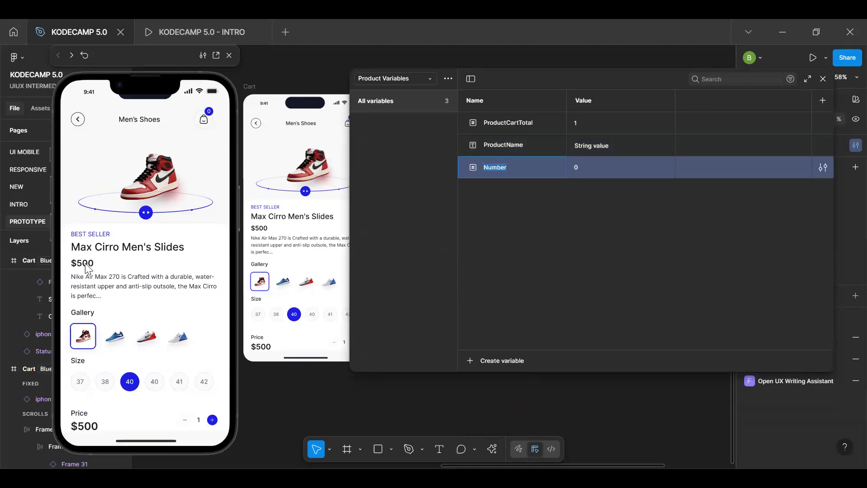
text(ProductB)
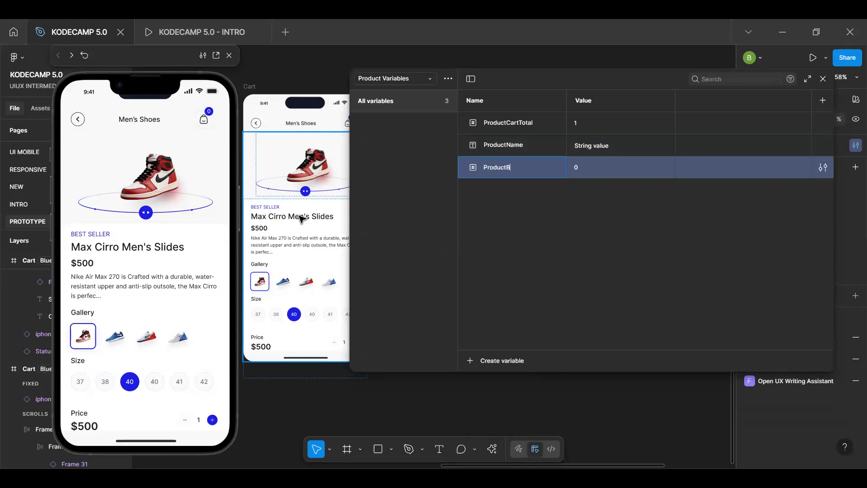
text(asePrice)
key(Return)
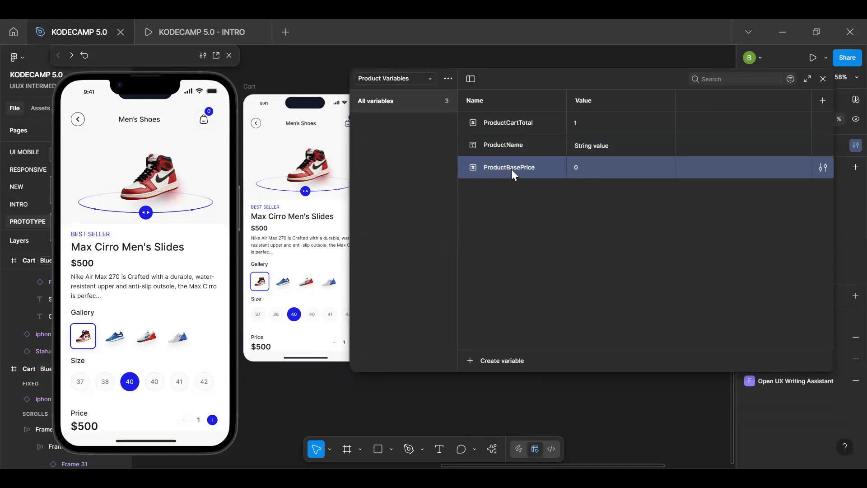
Step: Duplicate the ProductBasePrice variable and name the copy ProductTotalPrice
key(ctrl+d)
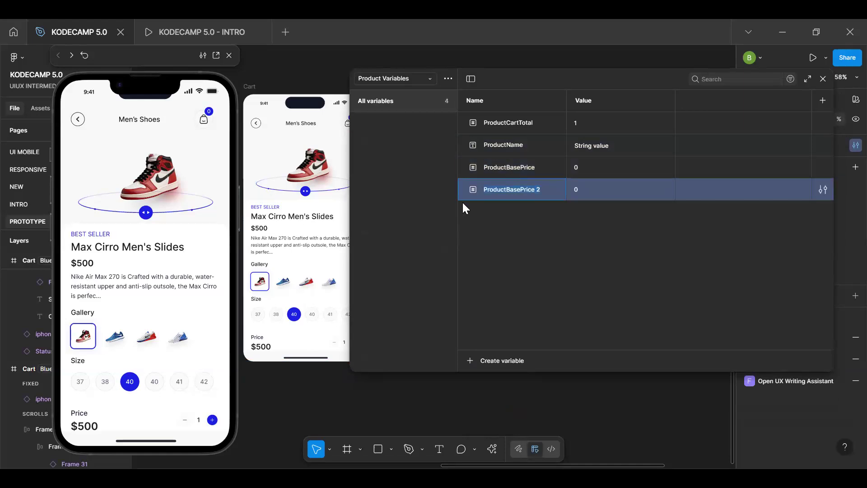
key(BackSpace)
key(BackSpace)
key(BackSpace)
key(BackSpace)
key(BackSpace)
key(BackSpace)
key(BackSpace)
key(BackSpace)
key(BackSpace)
key(BackSpace)
key(BackSpace)
text(TotalPrice)
key(Return)
Step: Duplicate the ProductTotalPrice variable and name the copy ProductQuantity
key(ctrl+d)
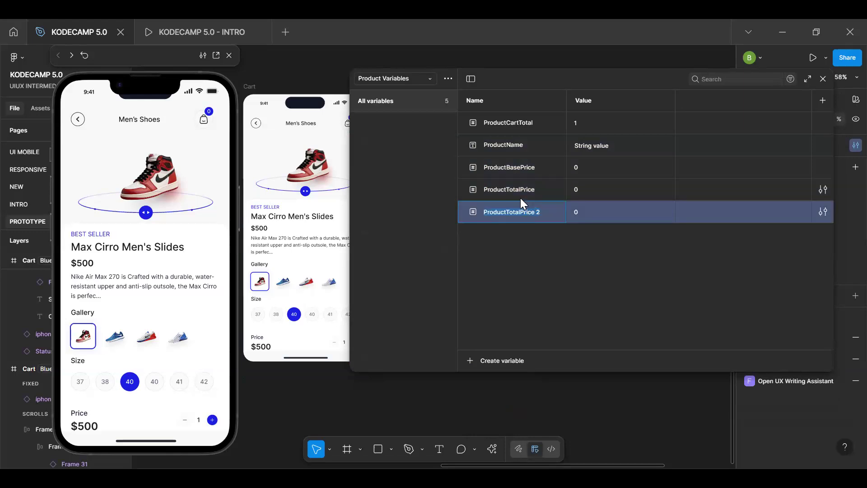
text(ProductQuantity)
key(Return)
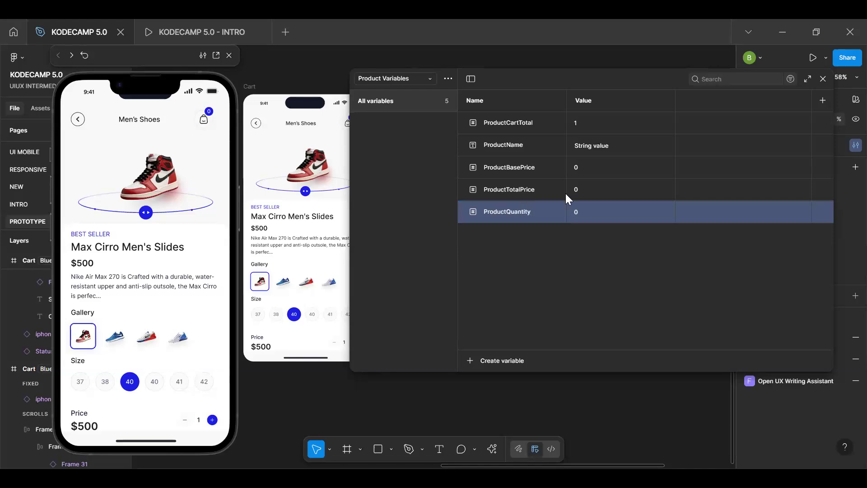
Step: Rename the Product Variables collection's value column to Product-1, keeping the variables window clear of the cart screens
drag(641, 84, 628, 97)
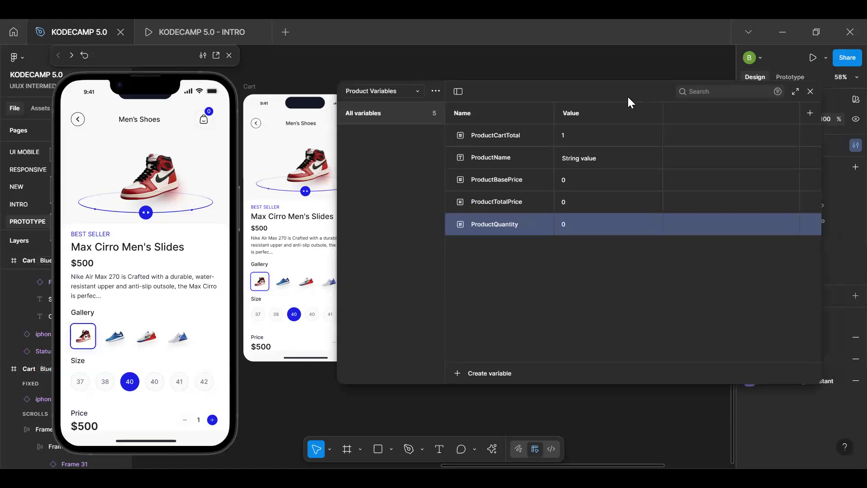
drag(512, 107, 445, 113)
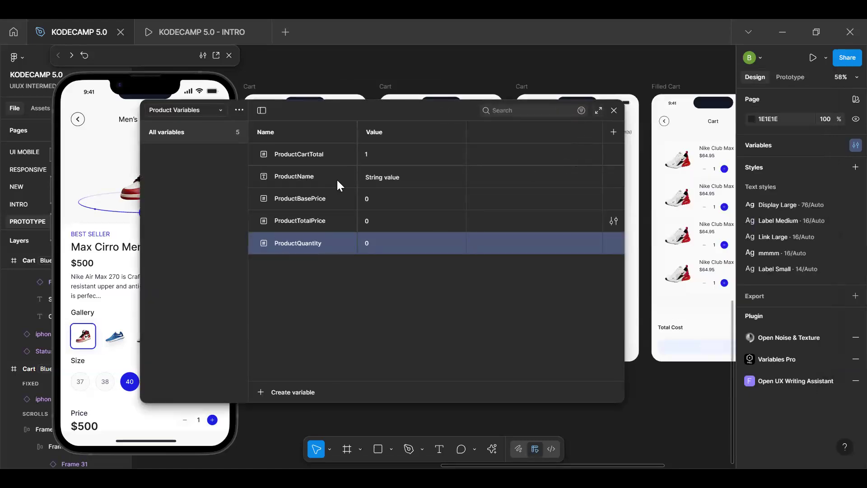
double_click(395, 136)
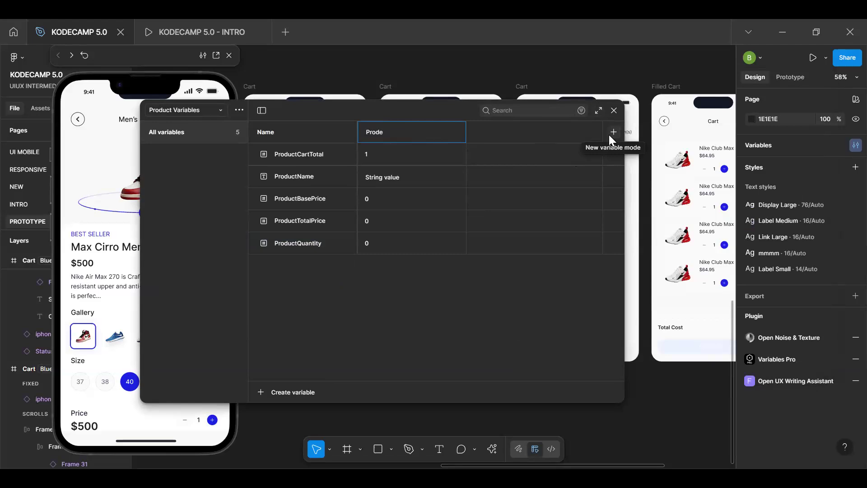
key(BackSpace)
text(i)
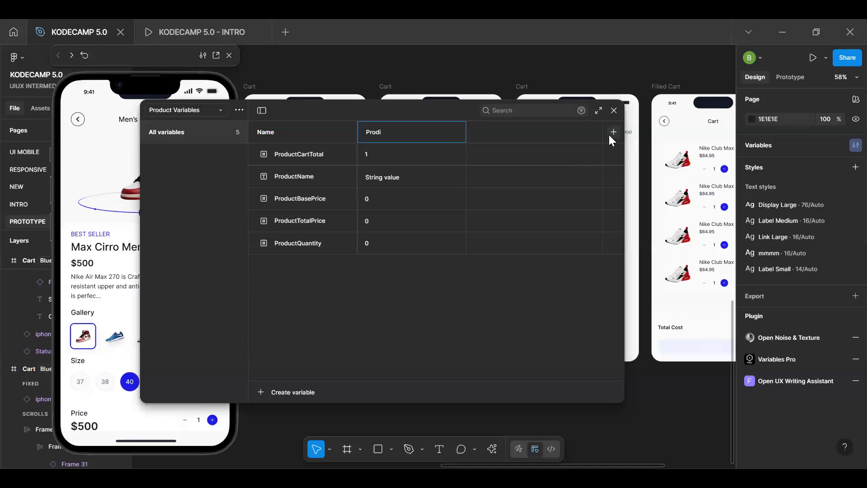
key(BackSpace)
text(uct-1)
key(Return)
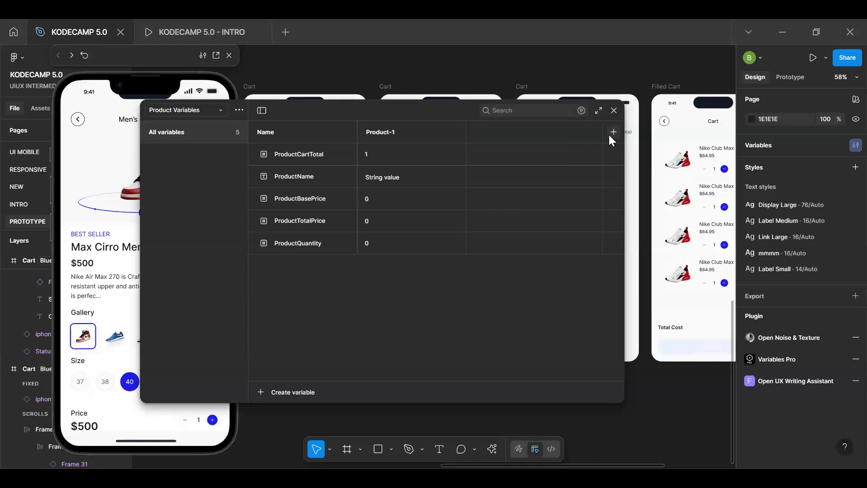
Step: Add two variable modes named Product-2 and Product-3 to the Product Variables collection
click(611, 133)
text(Prod)
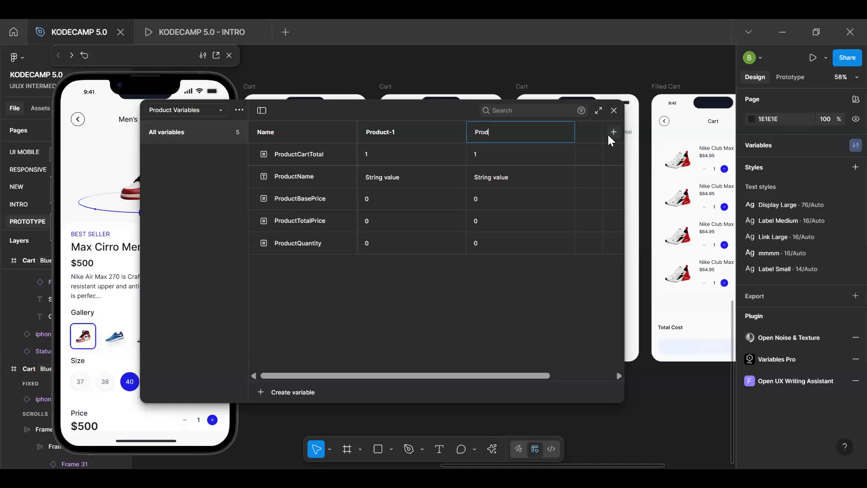
text(uct-2)
key(Return)
click(609, 134)
text(P)
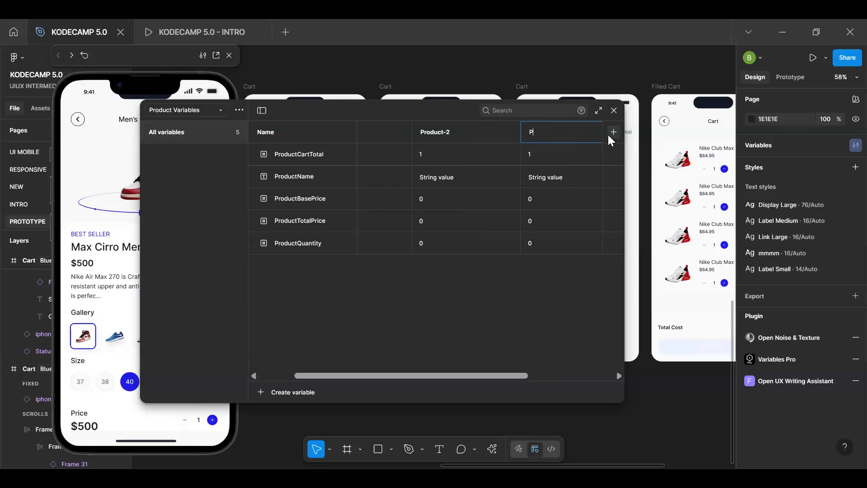
text(roduct-3)
key(Return)
Step: Add a fourth variable mode named Product-4 to the Product Variables collection
click(612, 131)
text(Prod)
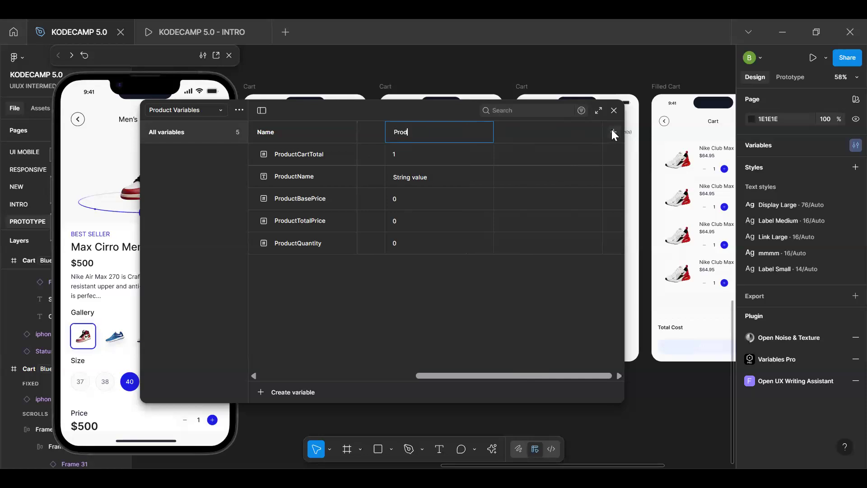
text(uct-4)
key(Return)
drag(444, 378, 280, 367)
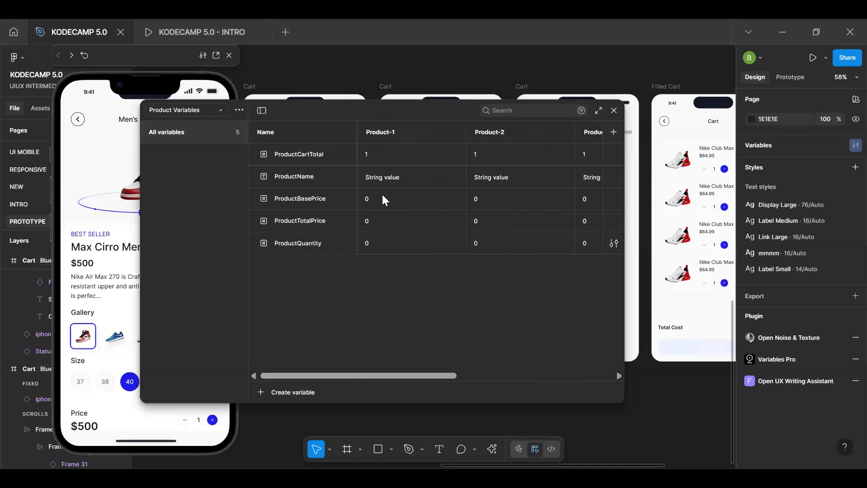
Step: Move the Nike Air Max 270 entry above CoreBasic Tee in the Search screen's recent-search list
drag(307, 110, 291, 207)
scroll(413, 135, down, 3)
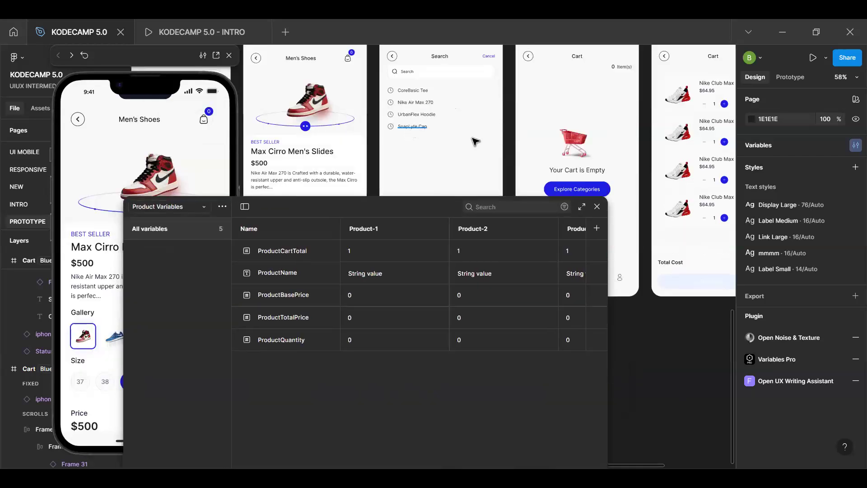
scroll(409, 131, up, 2)
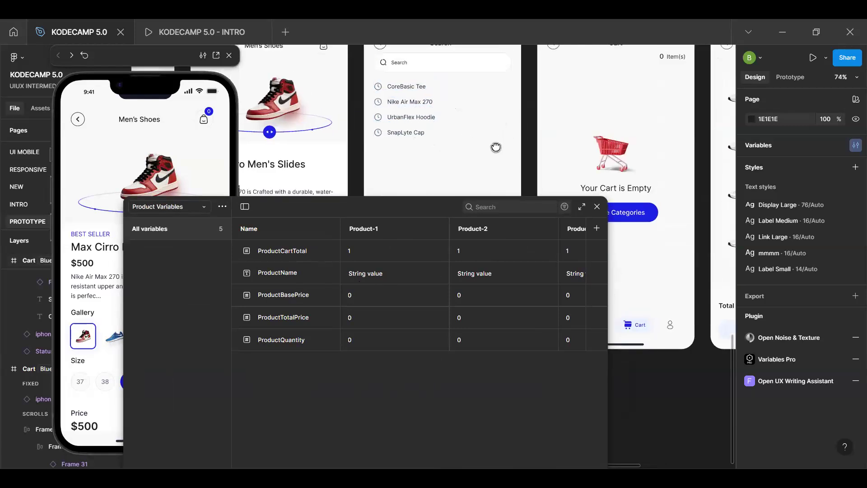
scroll(452, 137, up, 1)
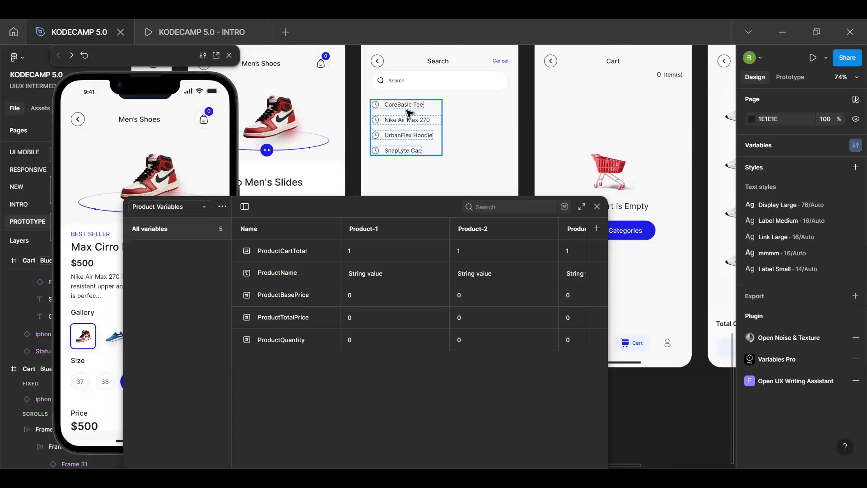
click(413, 123)
click(409, 120)
drag(409, 120, 402, 107)
Step: Try to copy the Nike Air Max 270 text into ProductName's Product-1 value, then undo the entry
double_click(407, 105)
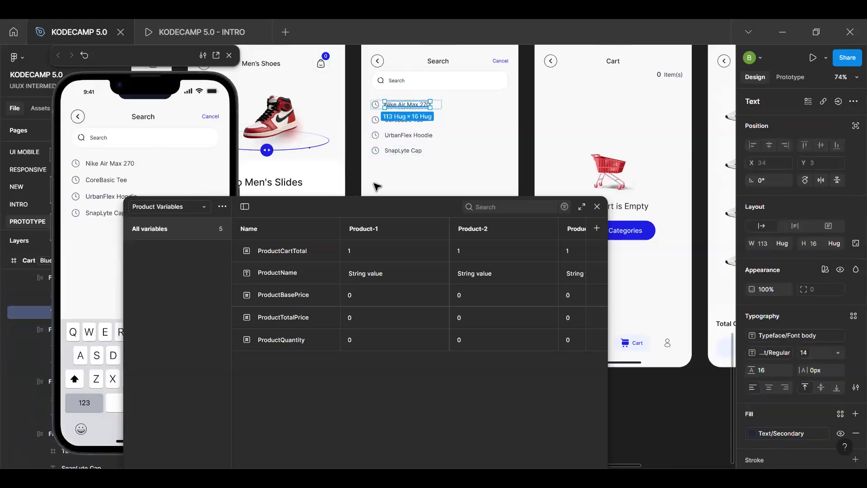
click(378, 273)
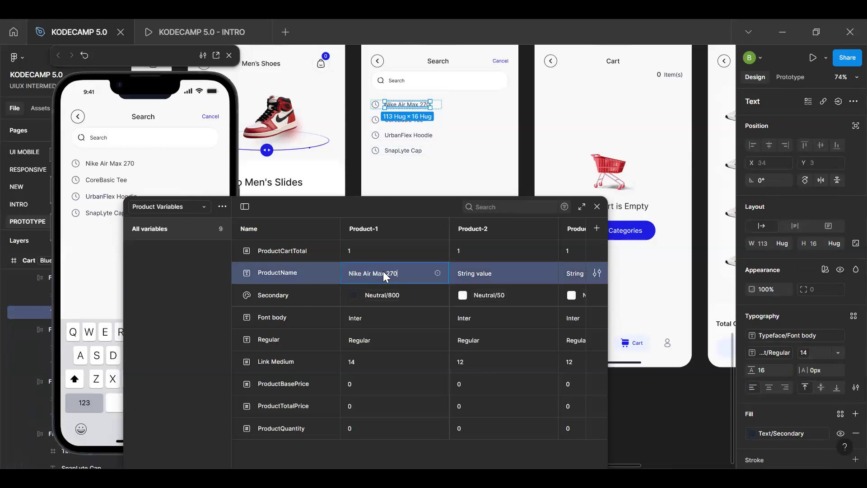
key(ctrl+z)
key(Escape)
Step: Delete the stray variables Secondary, Font body, Regular and Link Medium from the Product Variables collection
click(302, 295)
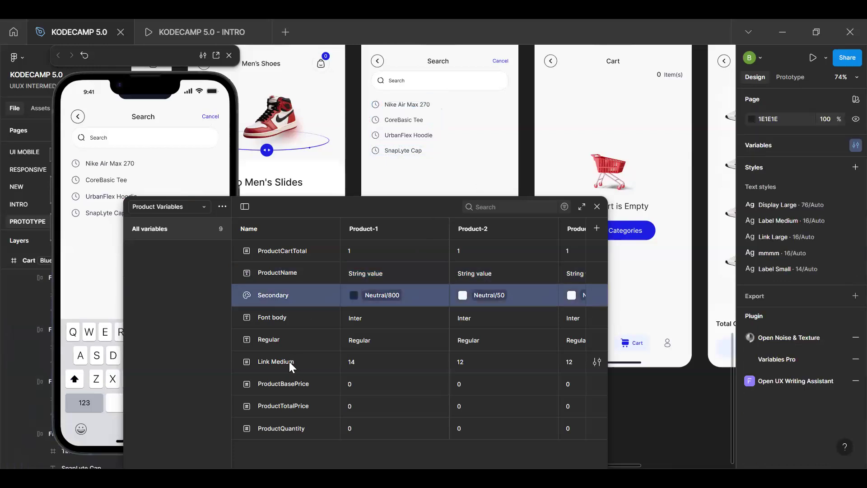
shift+click(299, 360)
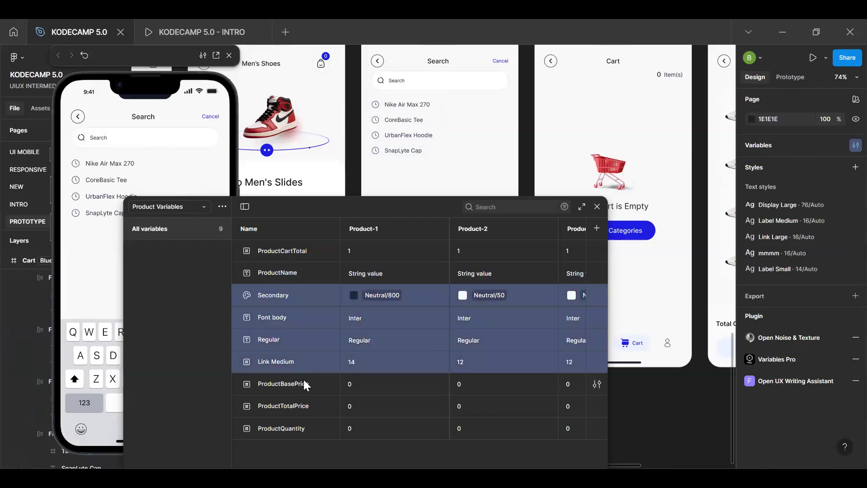
right_click(300, 362)
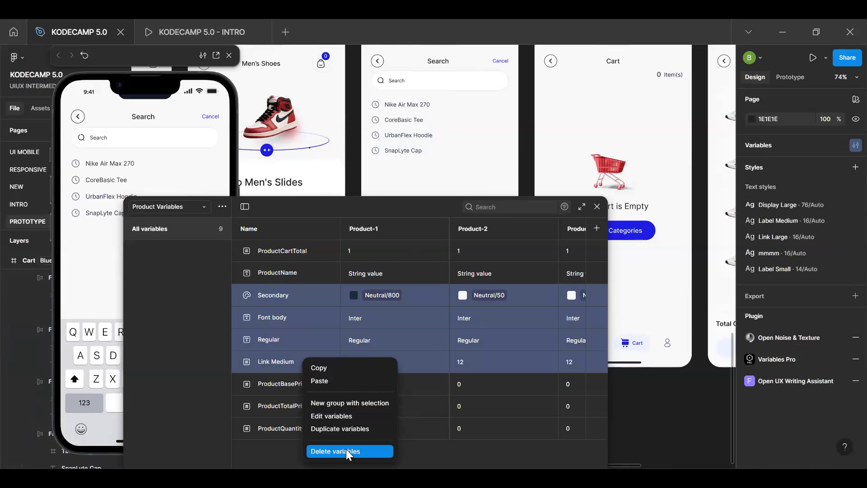
key(Return)
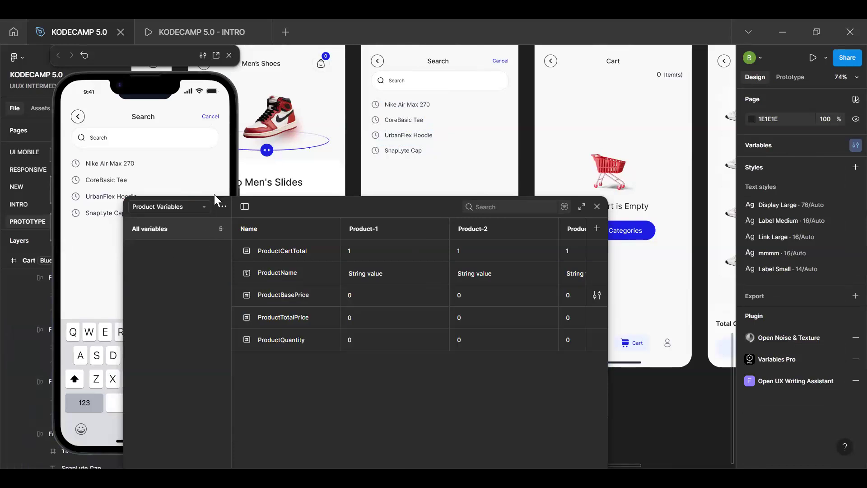
Step: Place a copy of the Search screen's four-item recent-search list on the empty canvas below the Cart screen
drag(250, 217, 198, 211)
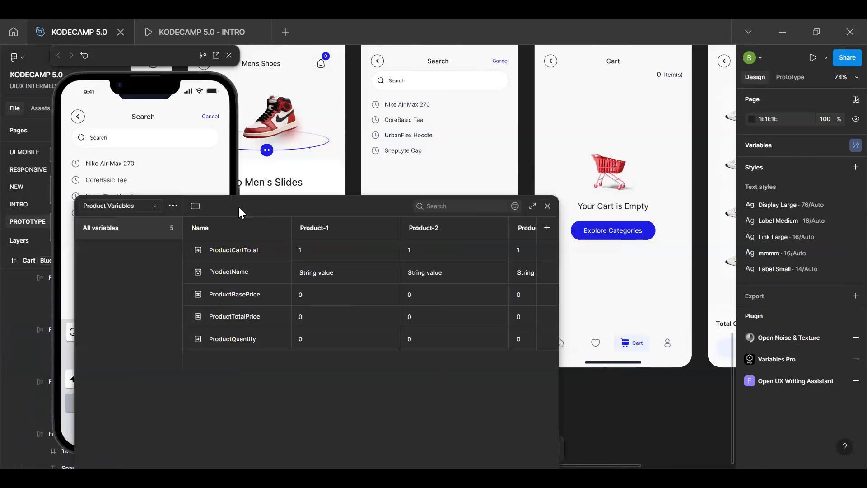
click(405, 129)
drag(404, 129, 643, 435)
scroll(579, 210, down, 6)
scroll(579, 210, right, 3)
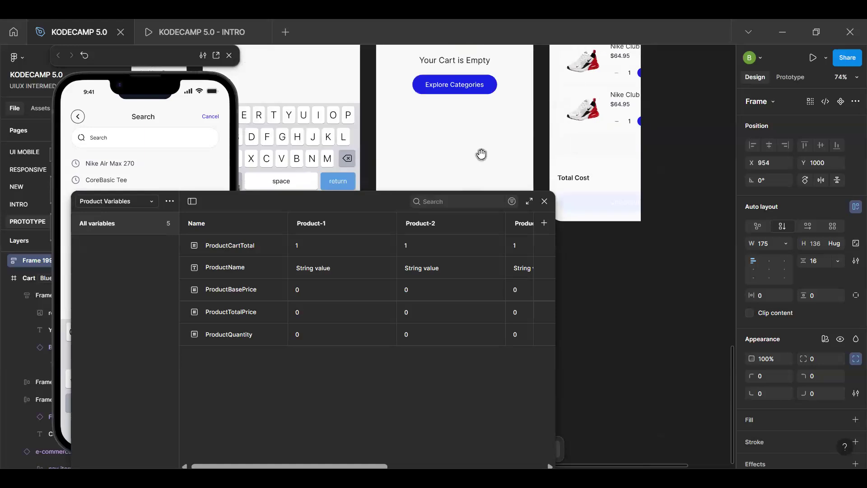
scroll(575, 122, left, 2)
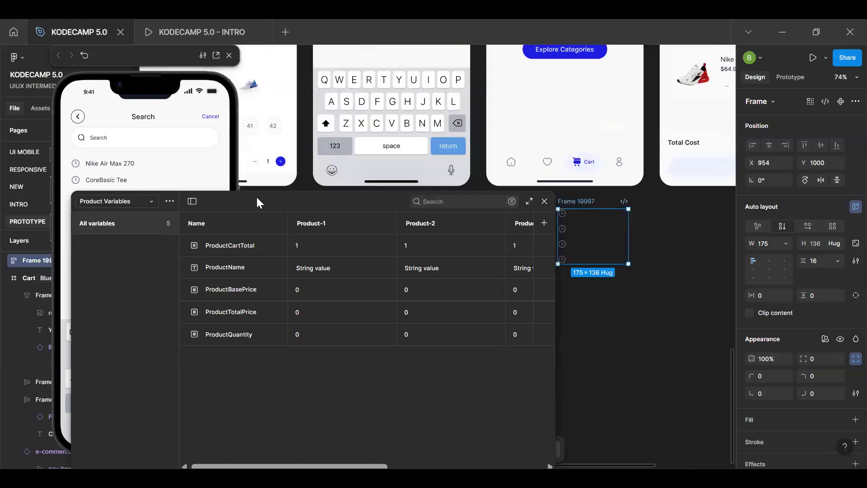
drag(257, 203, 142, 196)
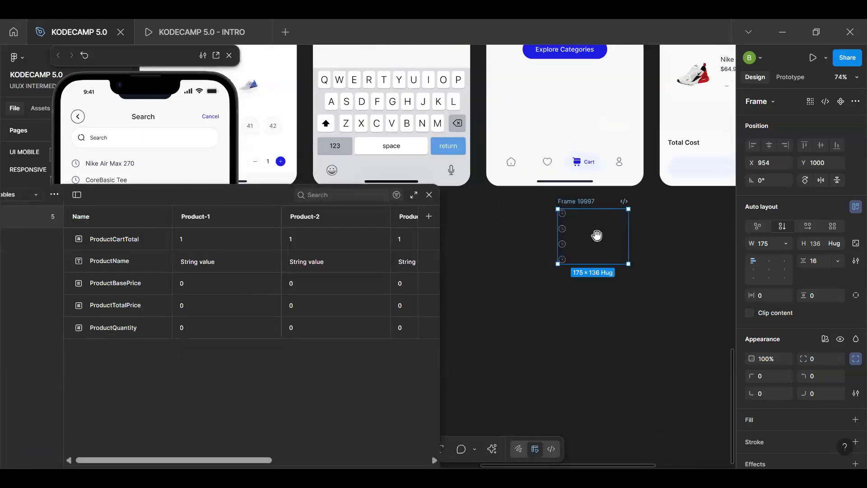
Step: Draw a new frame around the copied product list on the empty canvas
scroll(597, 235, up, 5)
key(f)
drag(452, 174, 619, 313)
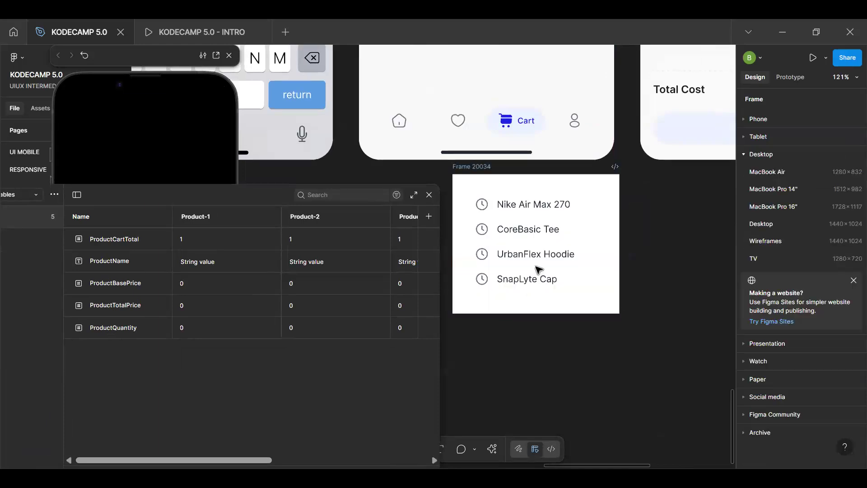
Step: Detach the font family variable from all four product-name texts in the copied list
click(537, 256)
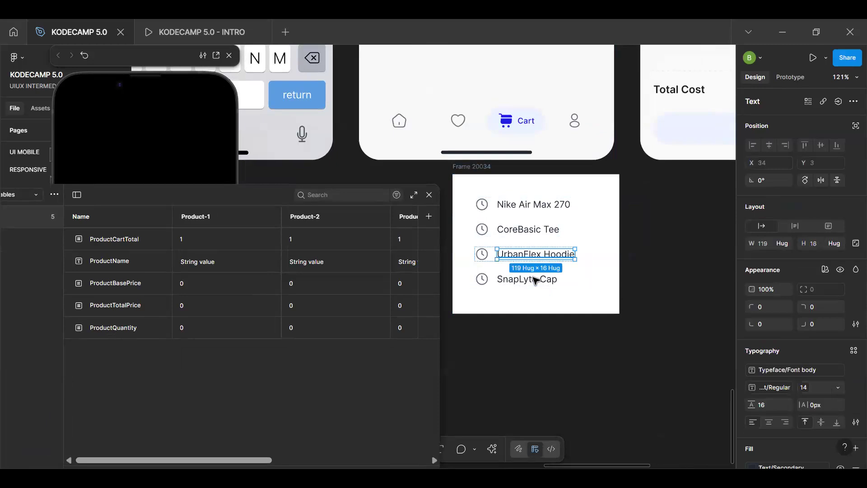
shift+click(536, 280)
shift+click(528, 230)
shift+click(533, 205)
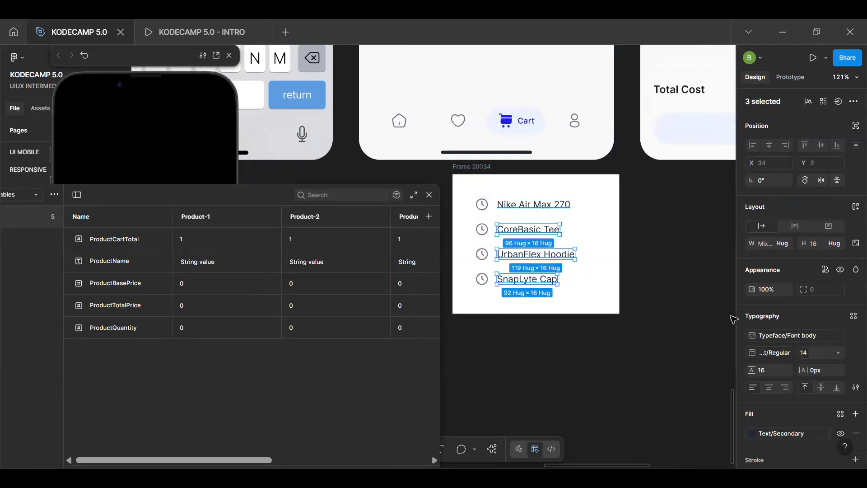
click(855, 335)
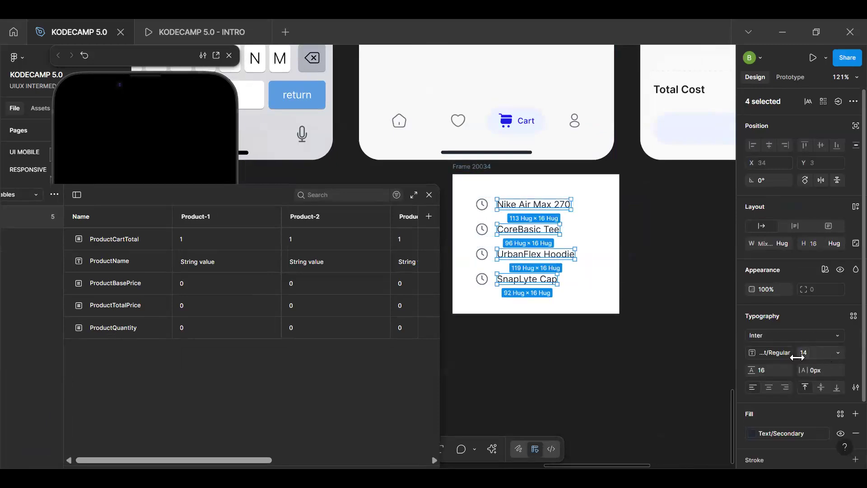
Step: Detach the font weight, font size and fill colour variables from the four product-name texts in the copied list
click(833, 354)
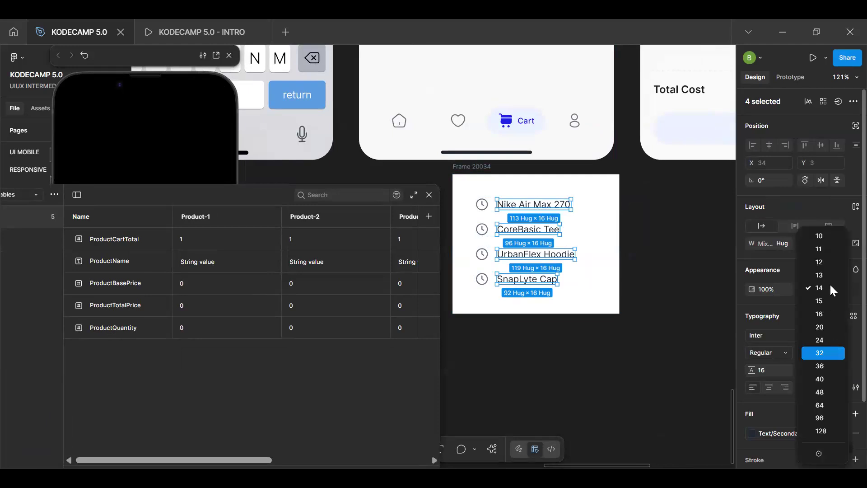
key(Escape)
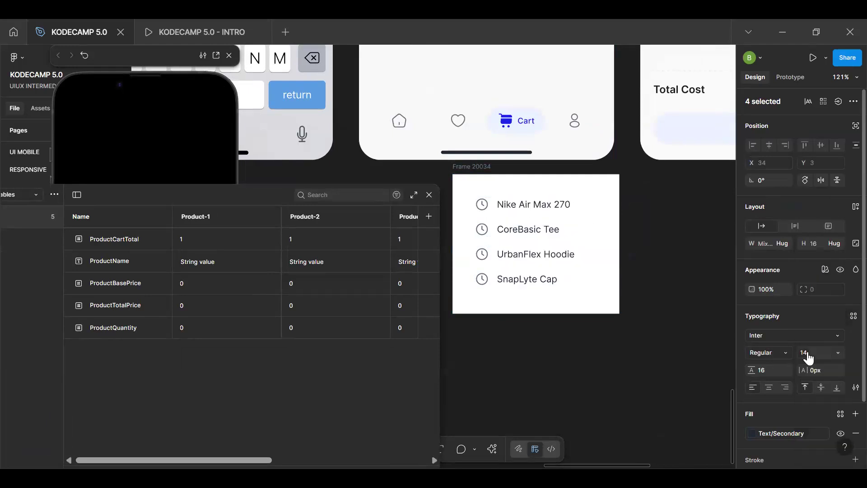
click(814, 354)
key(BackSpace)
scroll(814, 352, down, 2)
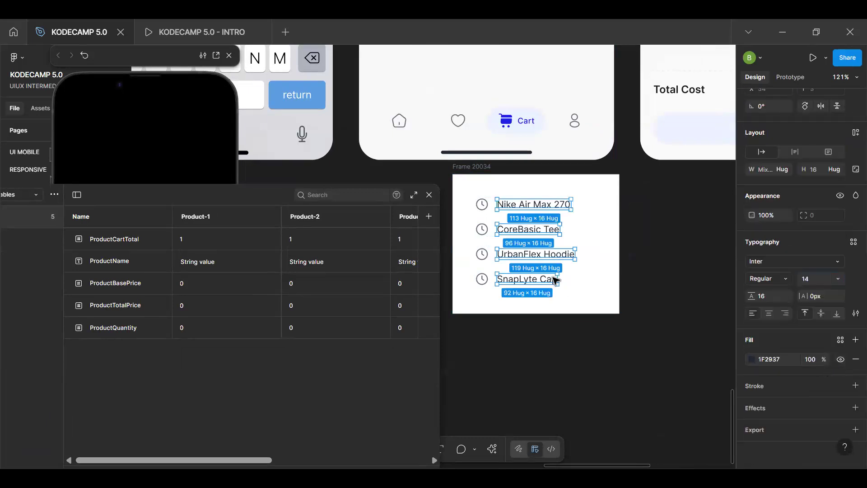
key(Escape)
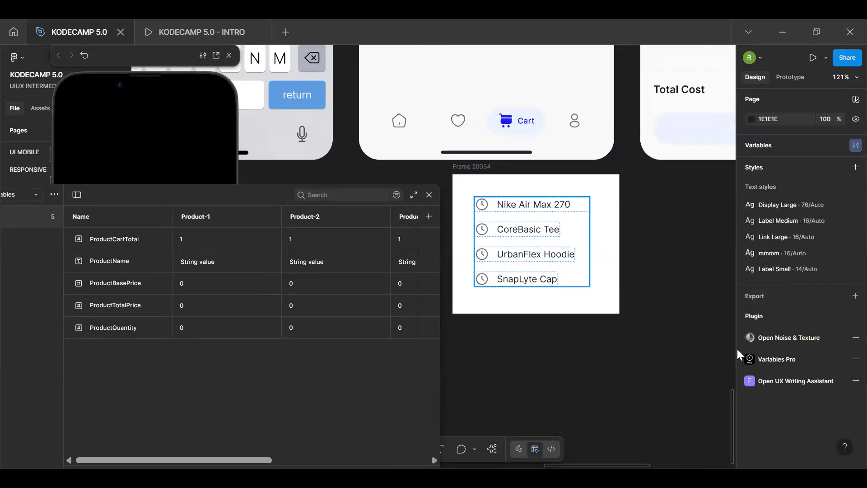
key(ctrl+z)
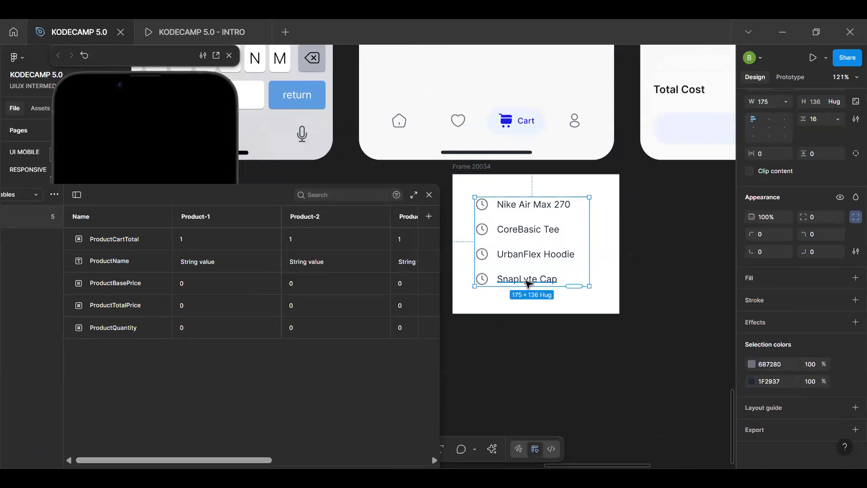
Step: Set ProductName's Product-1 value to Nike Air Max 270, using the text from the copied list
double_click(527, 280)
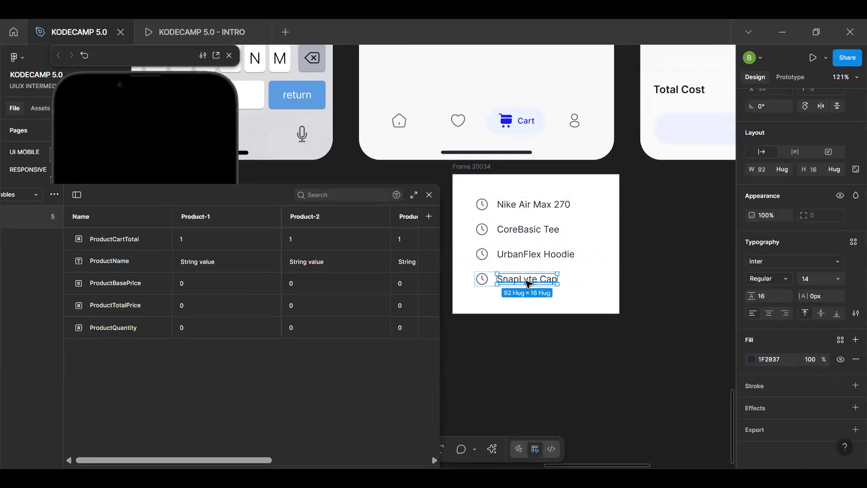
click(520, 209)
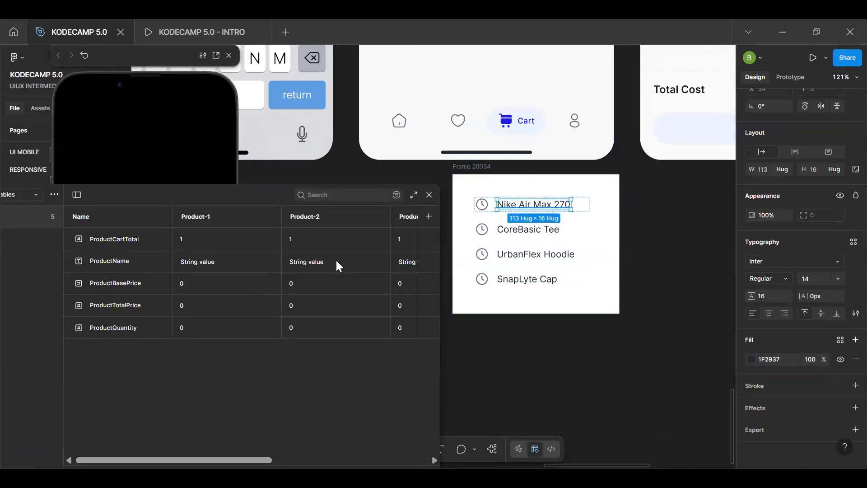
click(233, 265)
text(Nike Air Max 270)
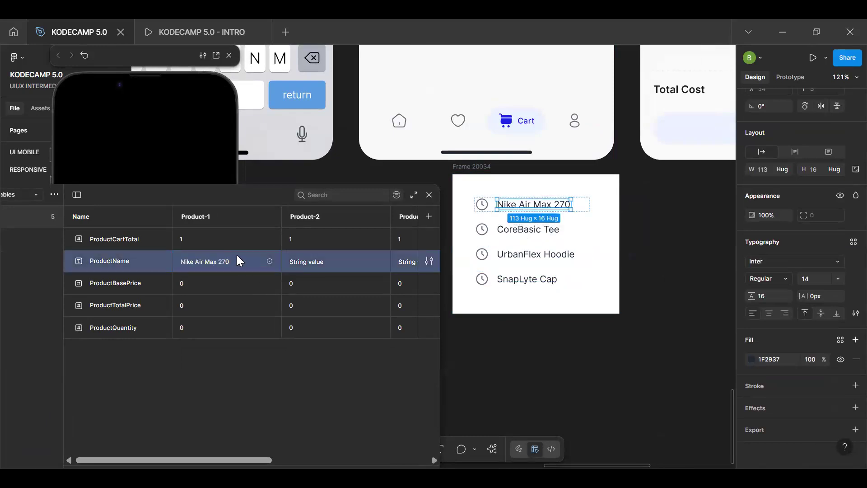
Step: Set ProductName's Product-2 value to CoreBasic Tee, using the text from the copied list
click(499, 229)
click(356, 271)
text(CoreBasic Tee)
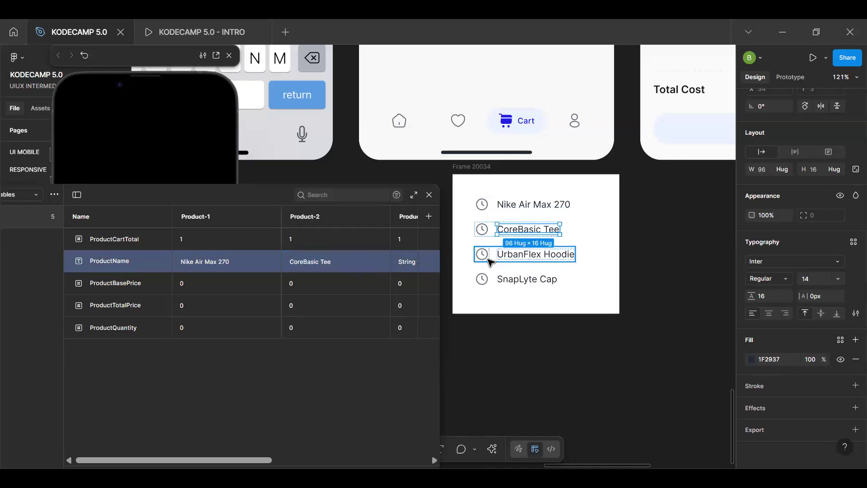
Step: Set ProductName's Product-3 value to UrbanFlex Hoodie and its Product-4 value to SnapLyte Cap, using the texts from the copied list
click(498, 258)
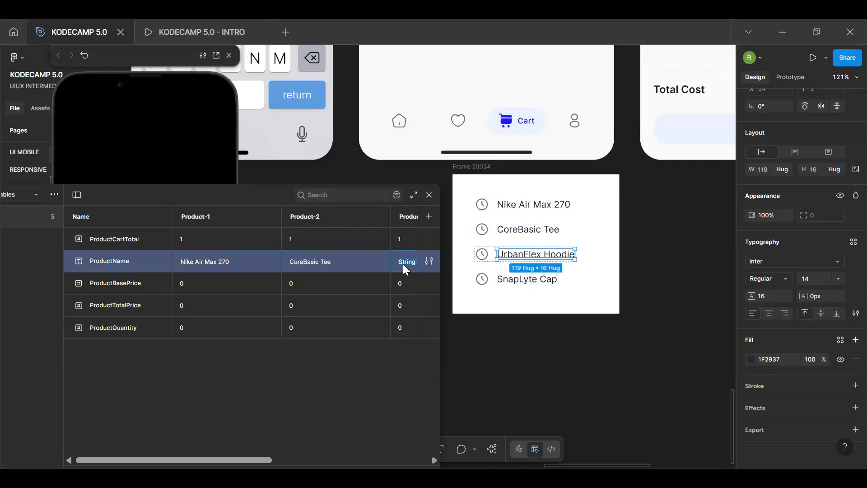
click(403, 264)
text(UrbanFlex Hoodie)
drag(256, 460, 411, 381)
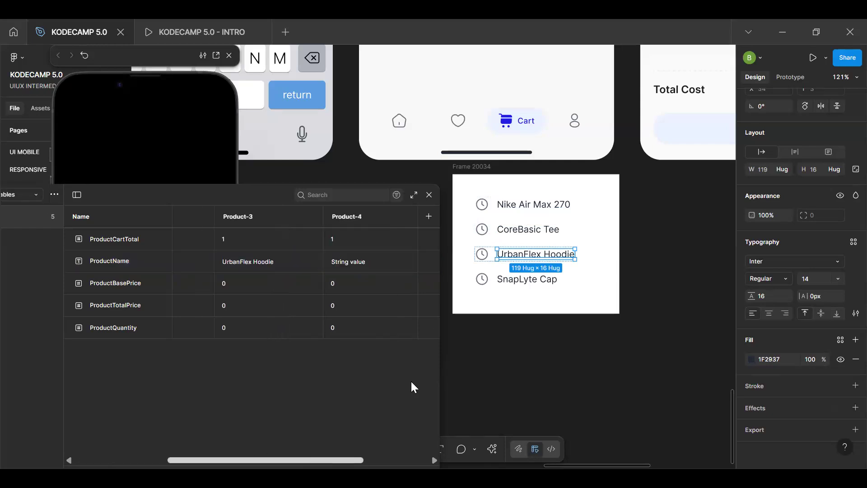
click(529, 287)
click(371, 262)
text(SnapLyte Cap)
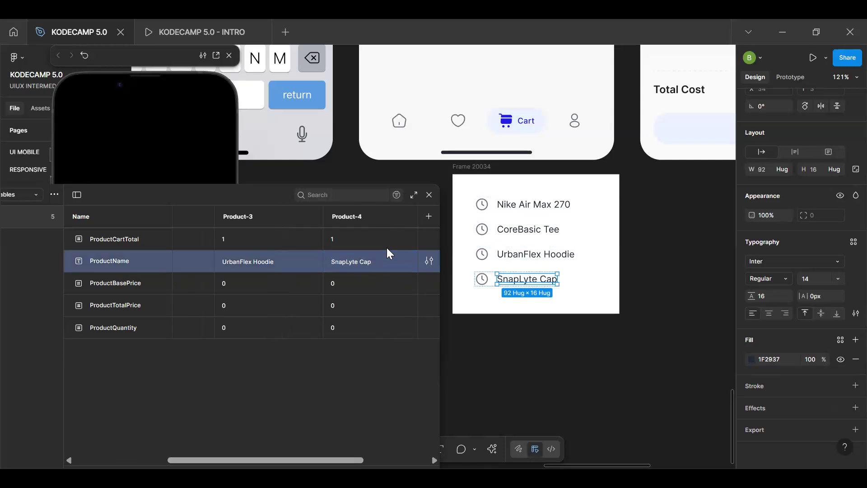
Step: Delete the frame holding the copied product list and move the variables window fully into view
click(472, 174)
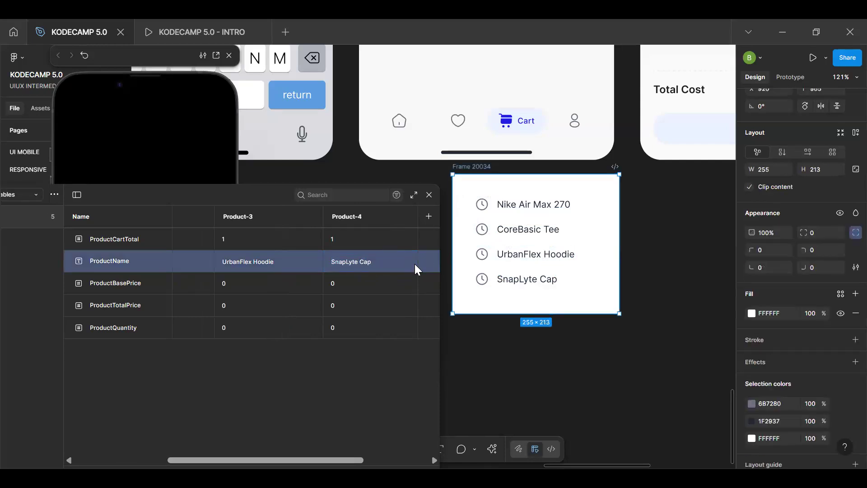
key(Delete)
drag(303, 209, 537, 192)
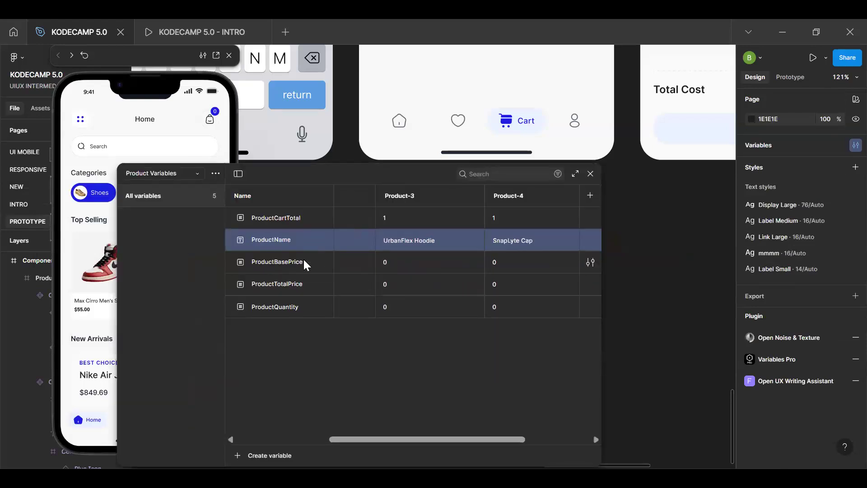
Step: Set ProductBasePrice to 500 for Product-1 and 200 for Product-2
click(402, 264)
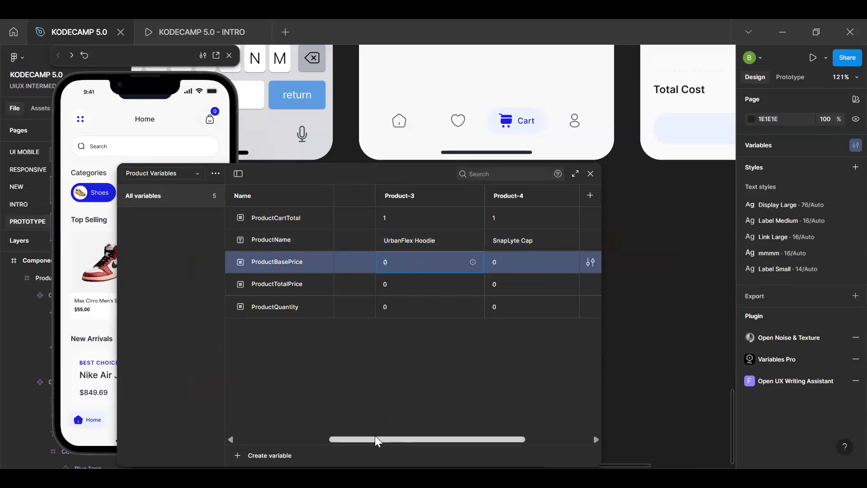
drag(376, 439, 347, 391)
click(356, 259)
text(2)
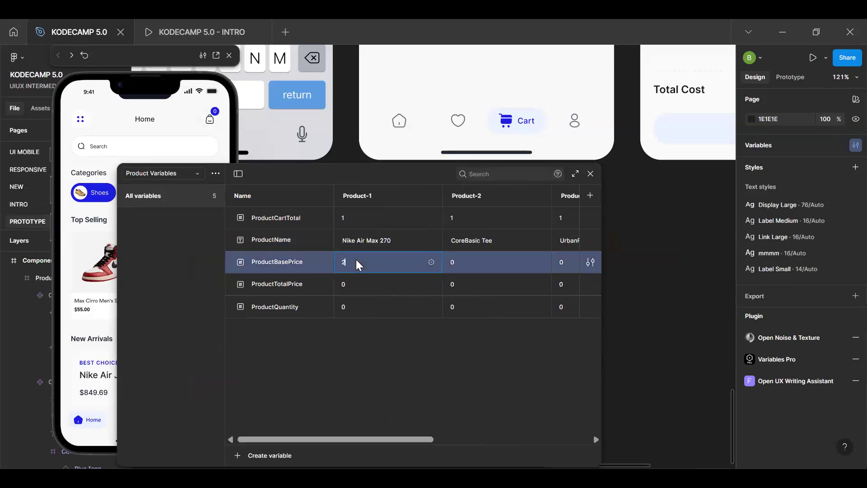
text(500)
click(471, 263)
text(200)
Step: Set ProductBasePrice to 200 for Product-3 and 100 for Product-4
drag(410, 437, 460, 437)
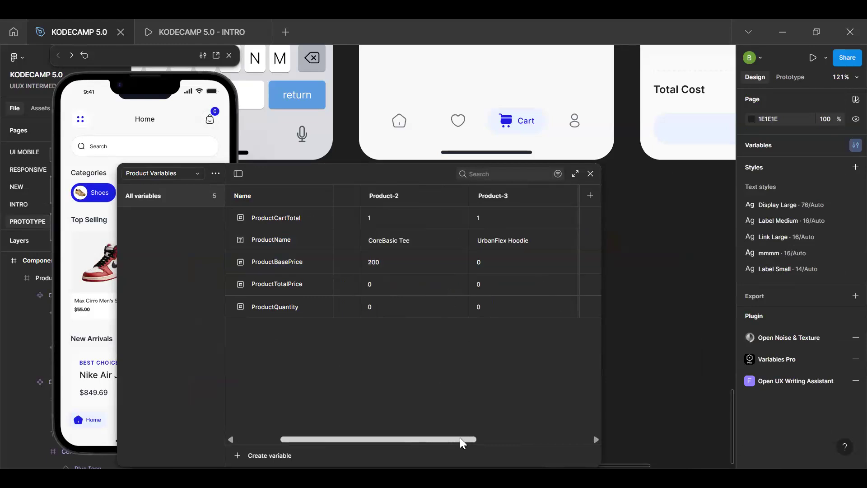
click(488, 257)
text(200)
drag(446, 434, 549, 435)
text(00)
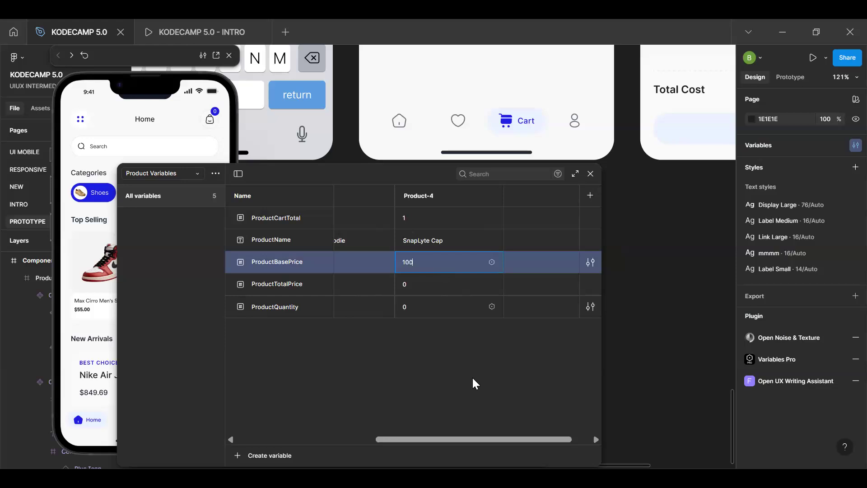
Step: Delete the ProductQuantity variable from Product Variables and close the variables window
drag(462, 439, 272, 439)
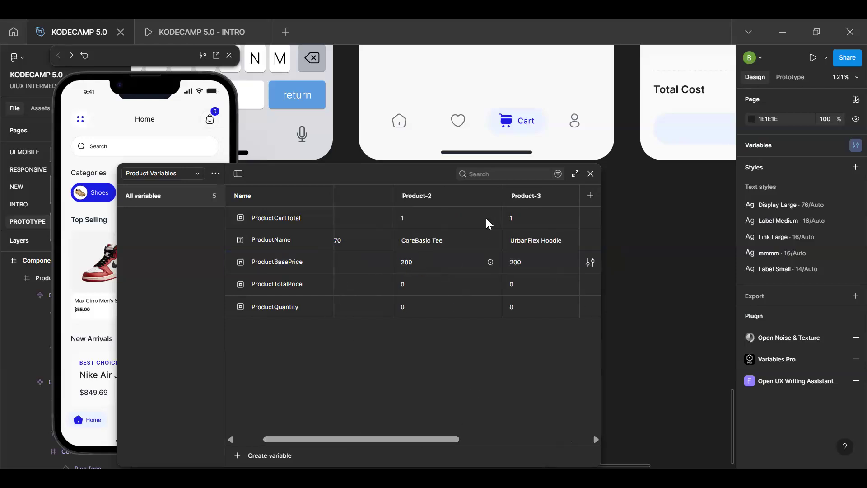
drag(438, 440, 346, 351)
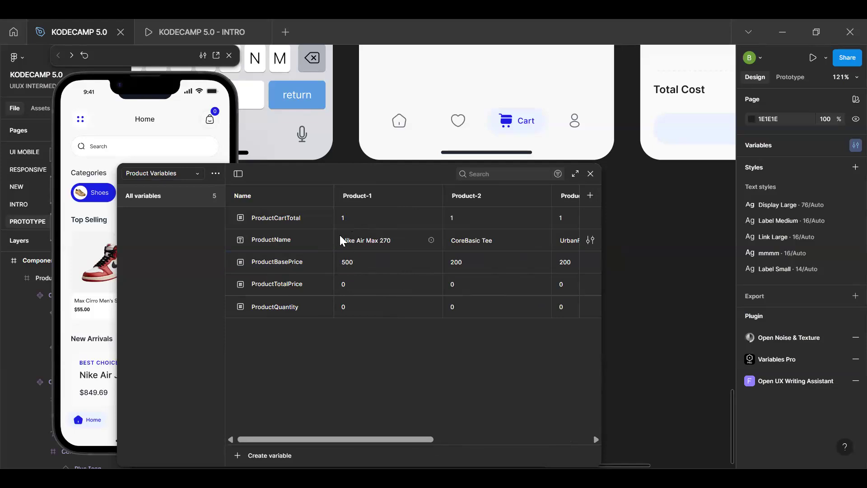
right_click(303, 305)
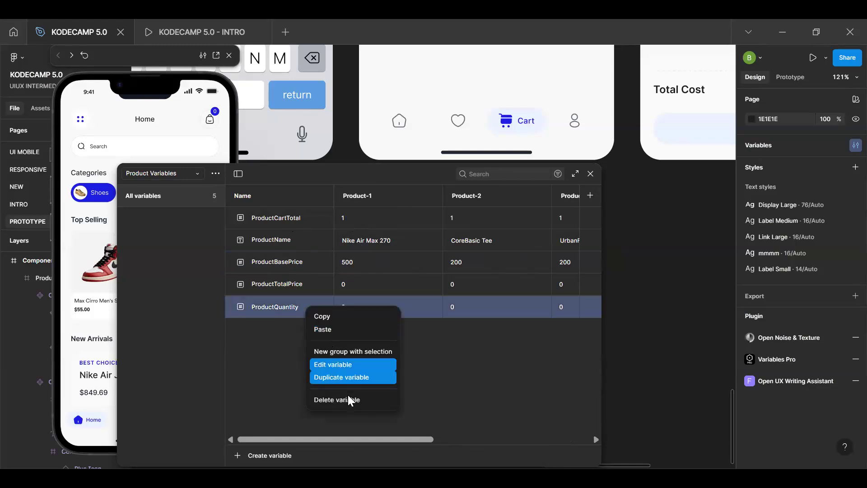
key(Return)
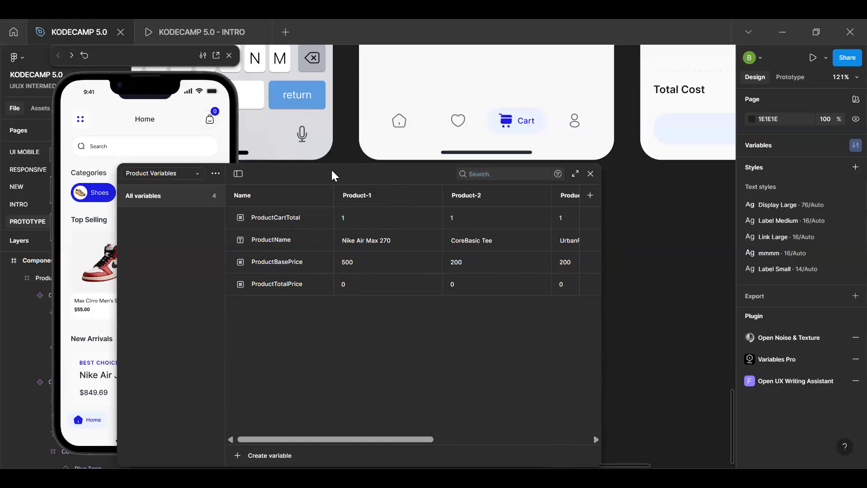
drag(370, 186, 322, 209)
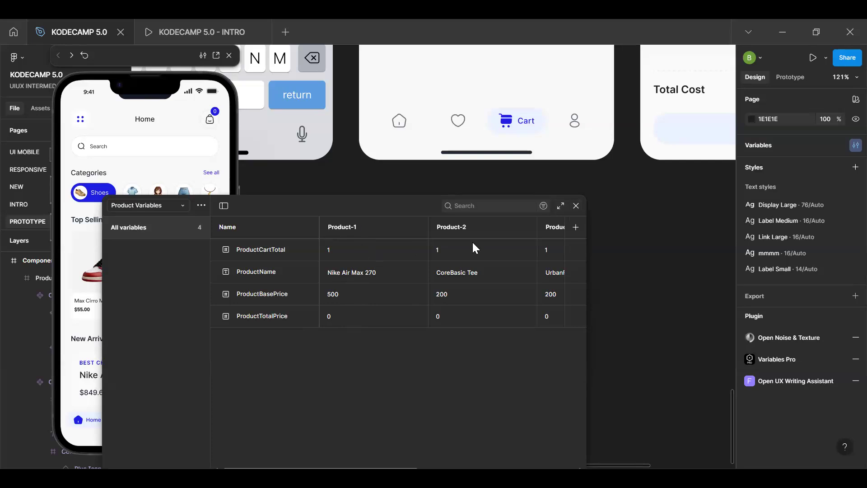
click(577, 207)
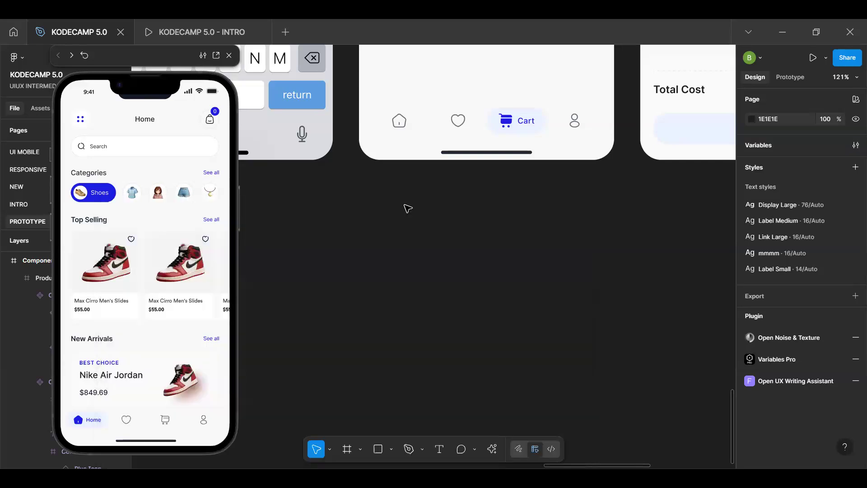
Step: Bind the Max Cirro Men's Slides title on the Men's Shoes product screen to the ProductName variable
scroll(434, 286, down, 5)
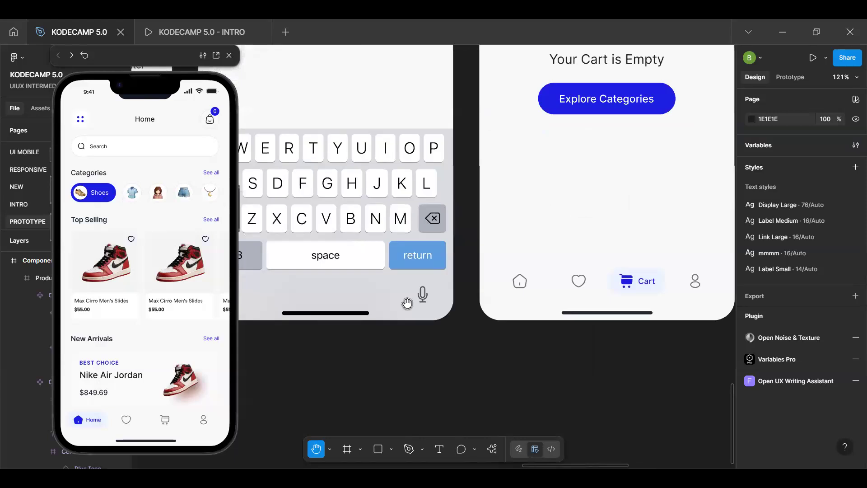
scroll(444, 254, left, 6)
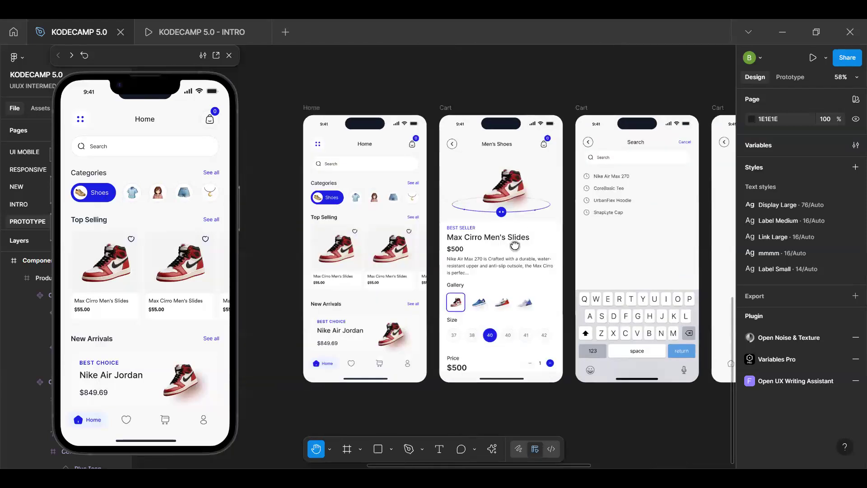
scroll(444, 253, up, 4)
drag(378, 152, 298, 248)
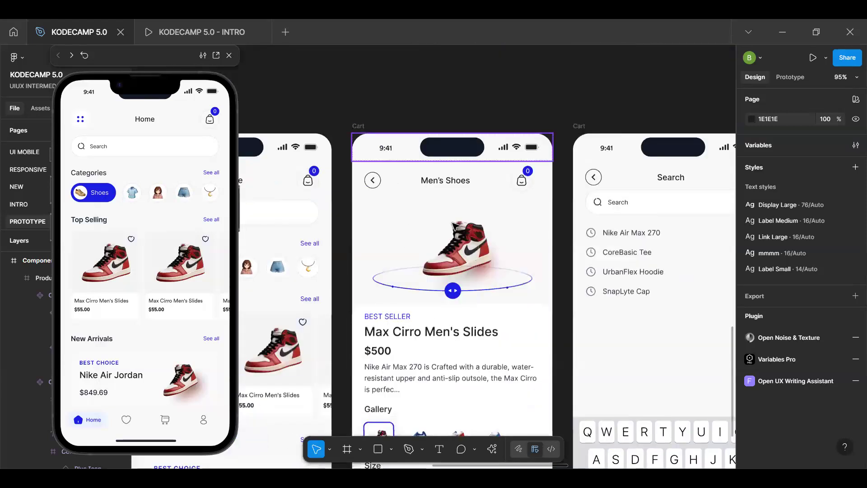
click(480, 230)
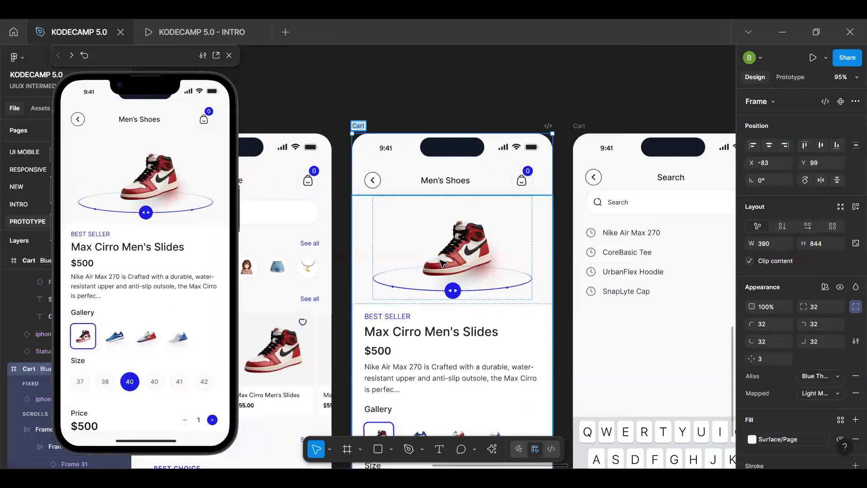
scroll(463, 217, down, 3)
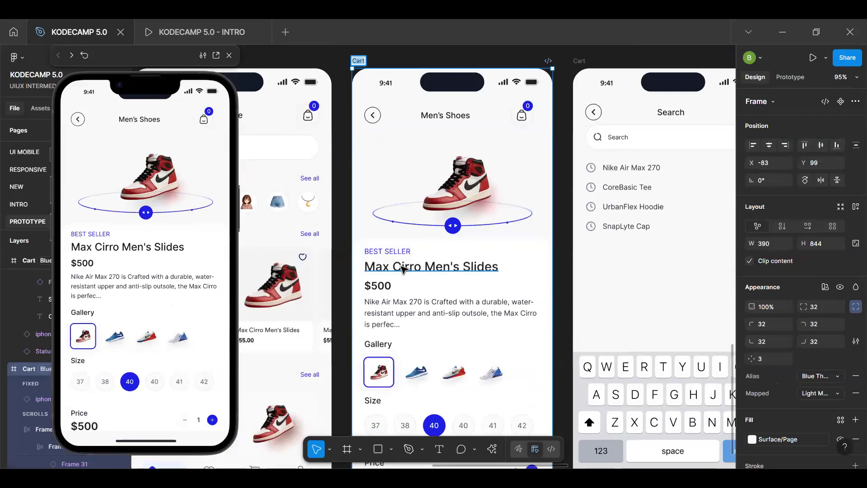
click(424, 271)
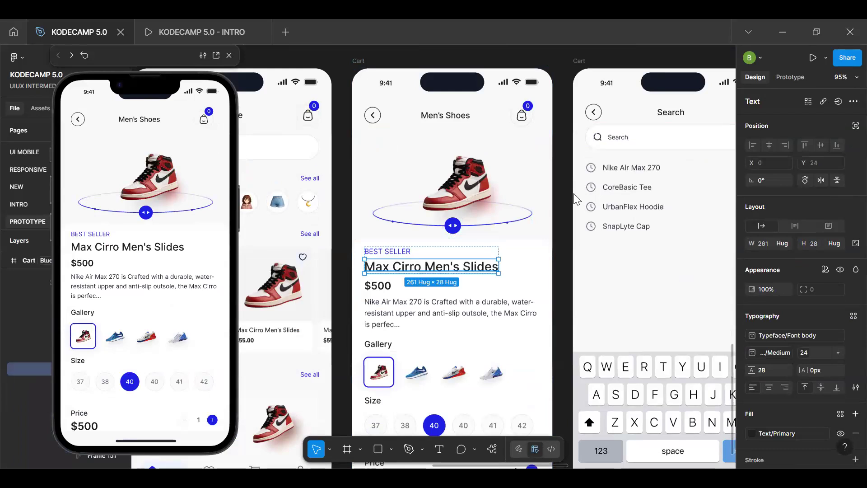
click(837, 103)
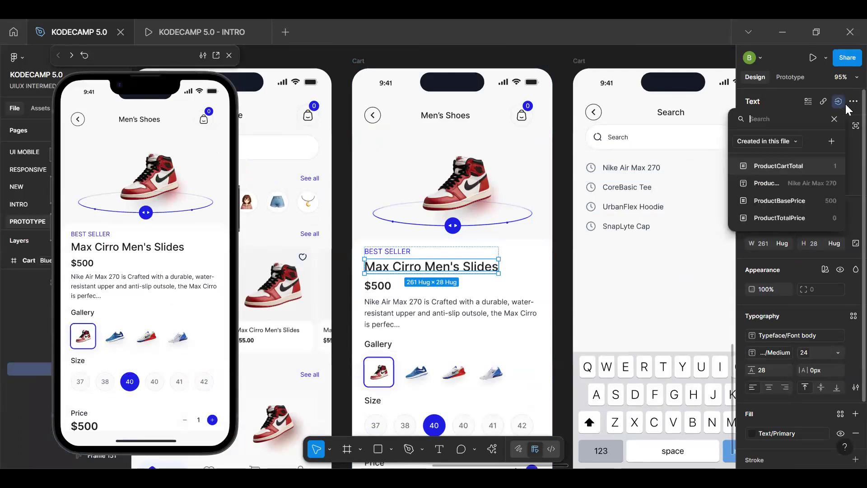
click(794, 184)
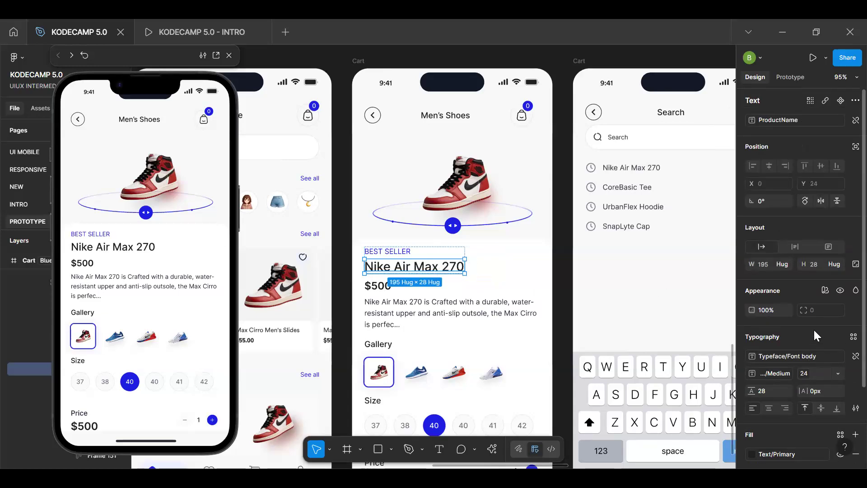
Step: Set the product title's Product Variables mode to Product-1
scroll(815, 334, down, 3)
click(825, 195)
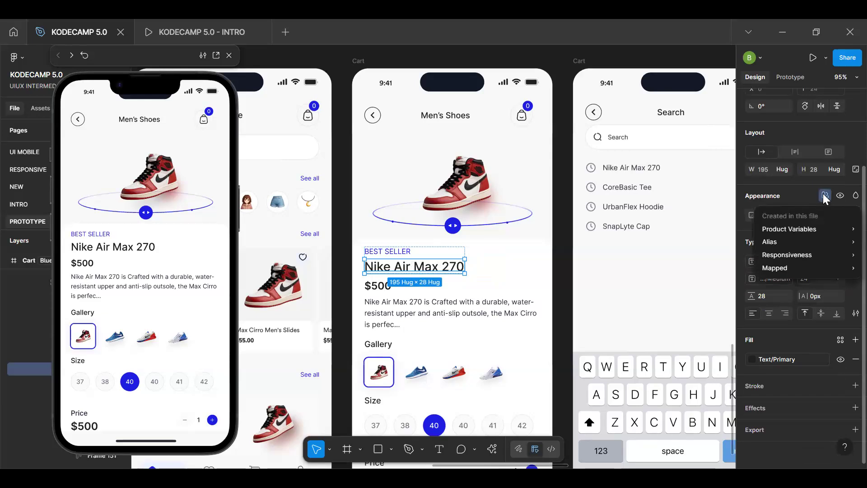
mouse_move(800, 232)
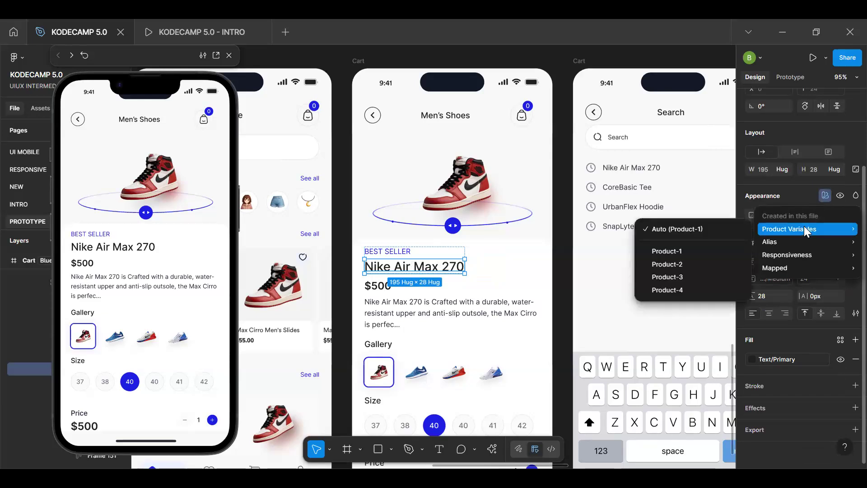
click(680, 251)
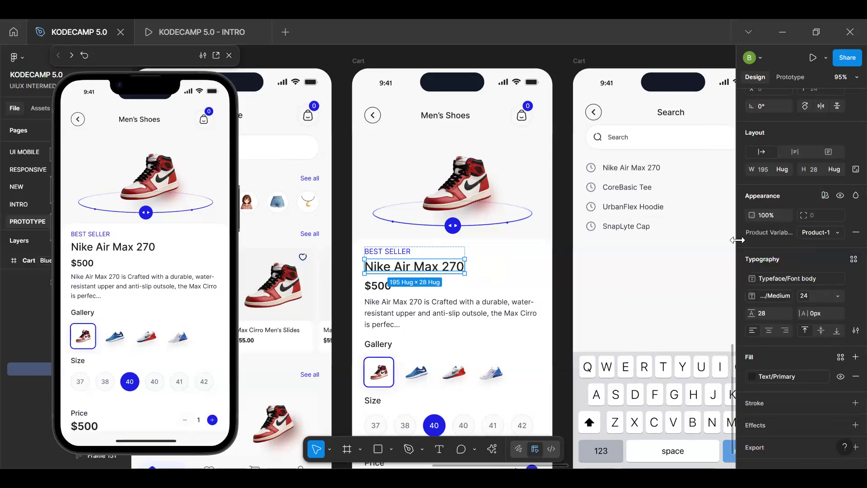
Step: Test the product title by switching its mode through Product-2, Product-3 and Product-4, and back to Product-1
click(808, 234)
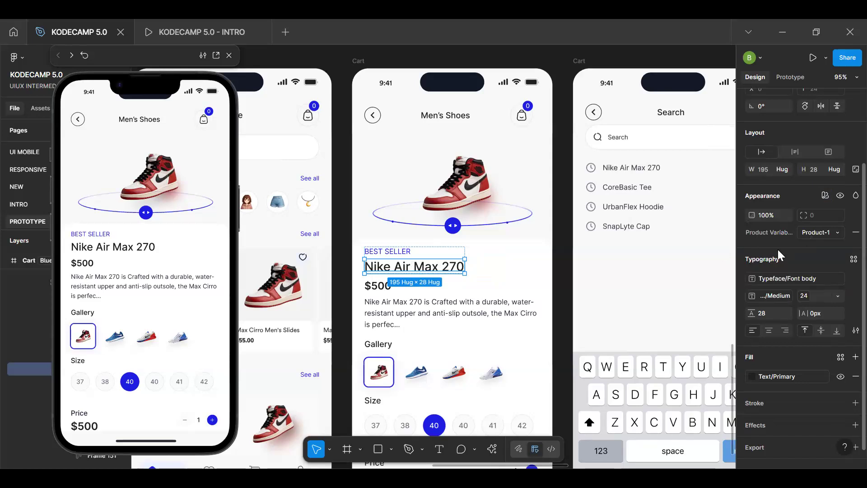
click(769, 245)
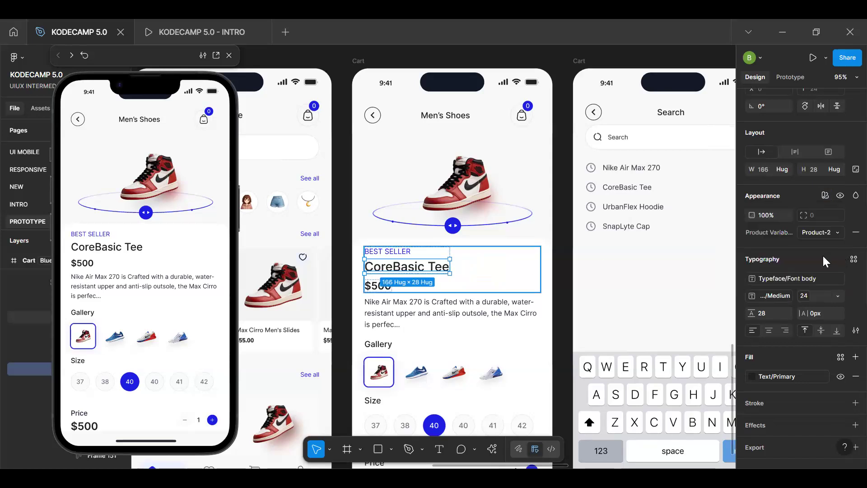
click(817, 232)
click(806, 245)
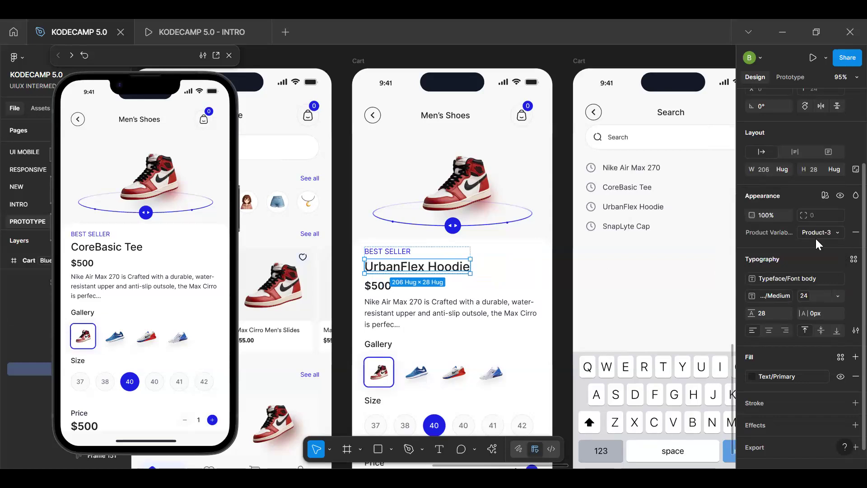
click(815, 235)
click(797, 248)
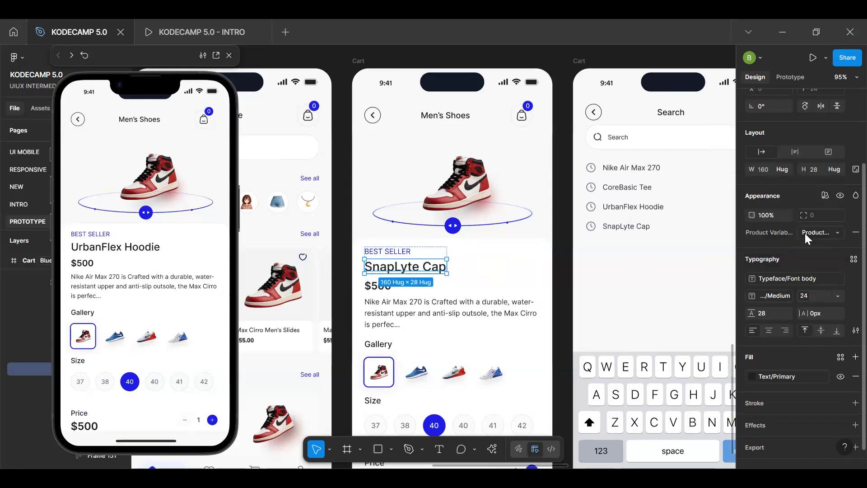
click(805, 234)
click(780, 196)
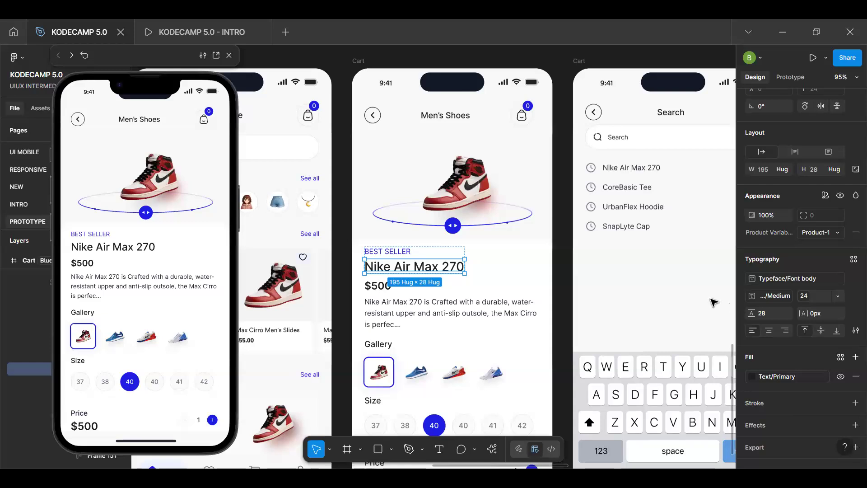
Step: Try to bind the entire $500 text under the product title to the ProductBasePrice variable, and undo the binding
click(381, 292)
double_click(382, 292)
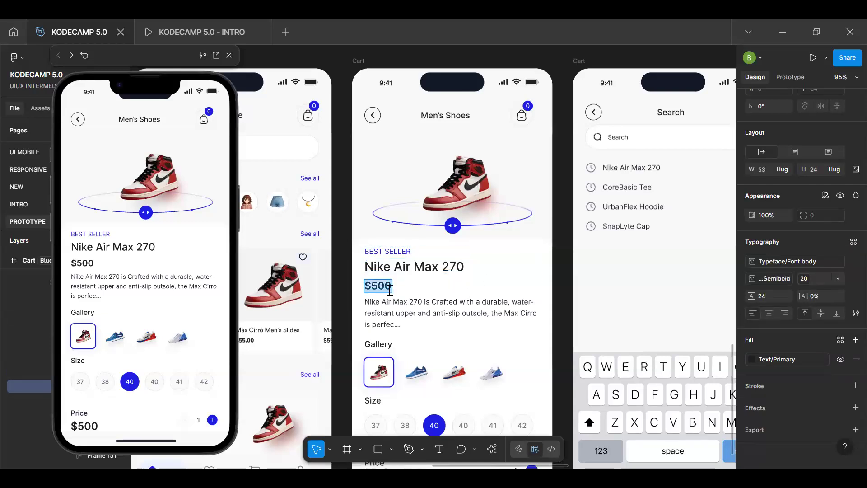
key(Escape)
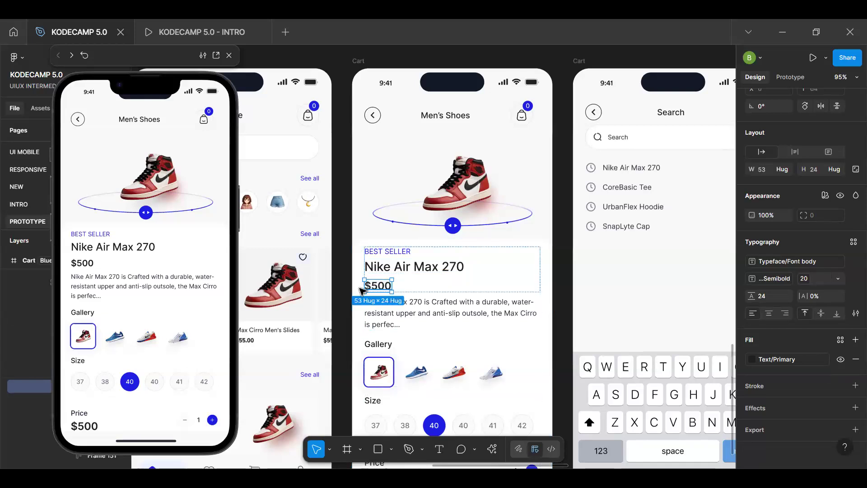
scroll(373, 290, up, 2)
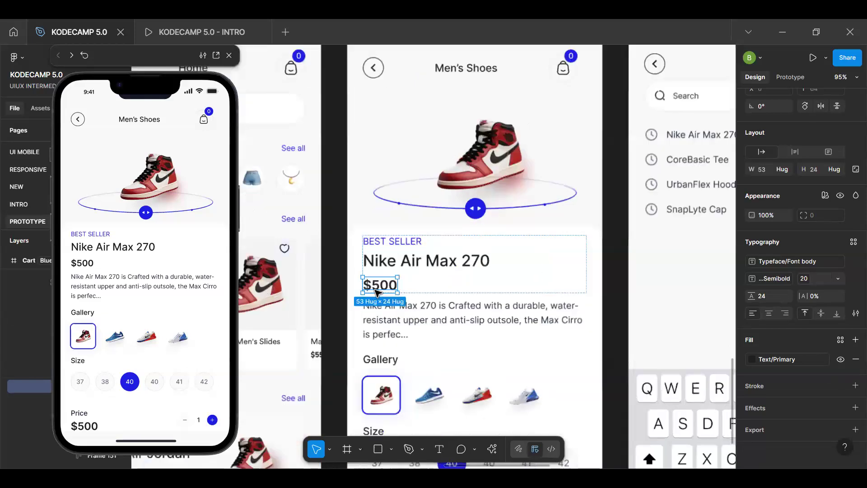
scroll(378, 292, up, 4)
double_click(380, 287)
double_click(412, 289)
key(Escape)
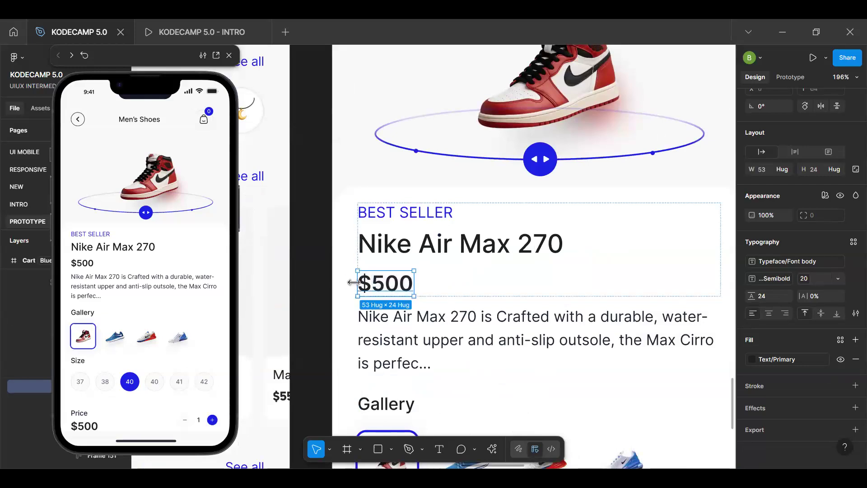
scroll(819, 172, up, 2)
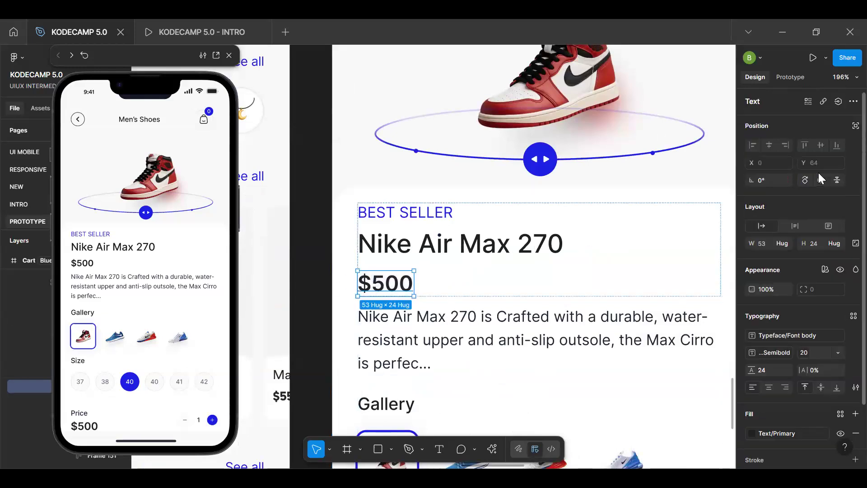
click(839, 105)
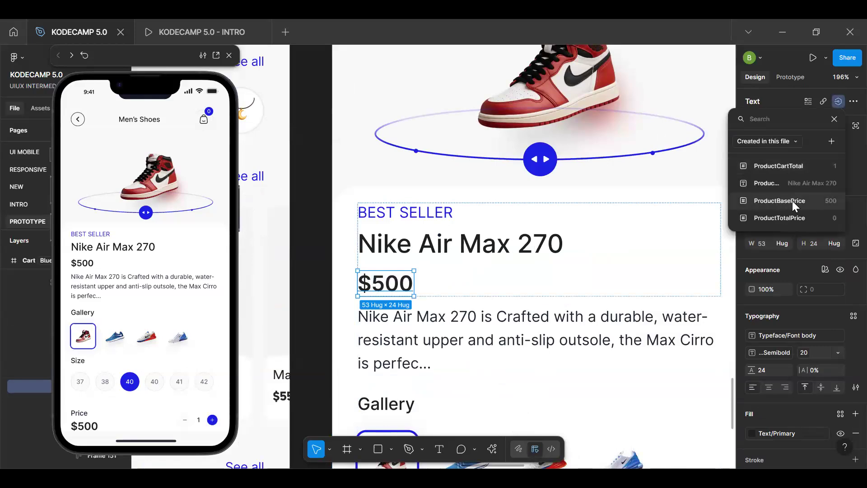
click(792, 199)
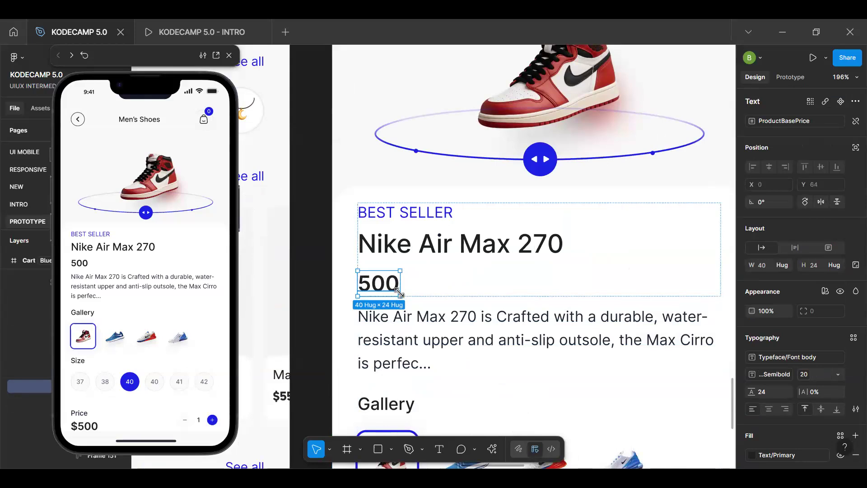
key(ctrl+z)
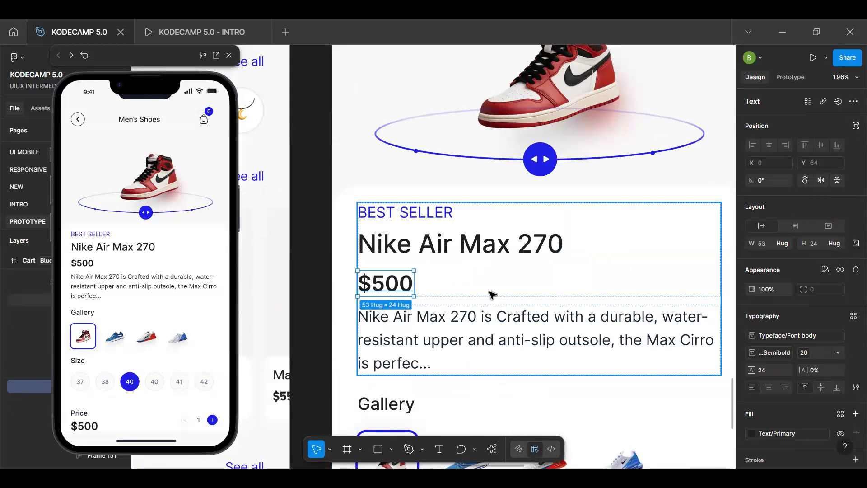
Step: Duplicate the $500 text under the product title and wrap both copies in a horizontal auto layout with 0 spacing
key(ctrl+d)
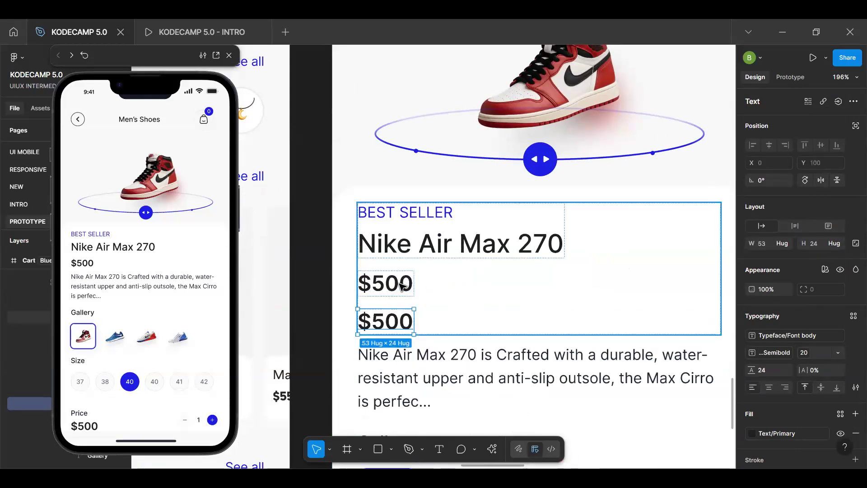
shift+click(402, 286)
key(shift+a)
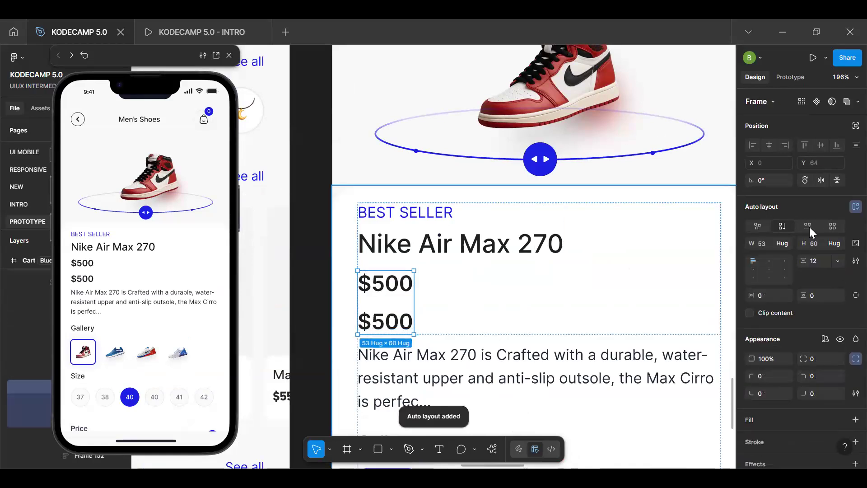
click(808, 226)
drag(804, 261, 758, 261)
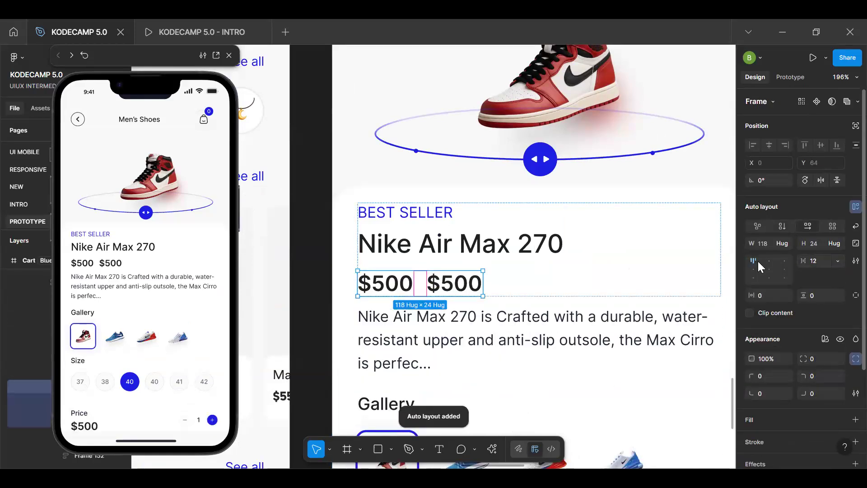
Step: Trim the two price texts under the title so the first reads "$" and the second reads "500"
double_click(434, 285)
double_click(432, 284)
click(432, 284)
key(BackSpace)
drag(371, 284, 414, 287)
key(BackSpace)
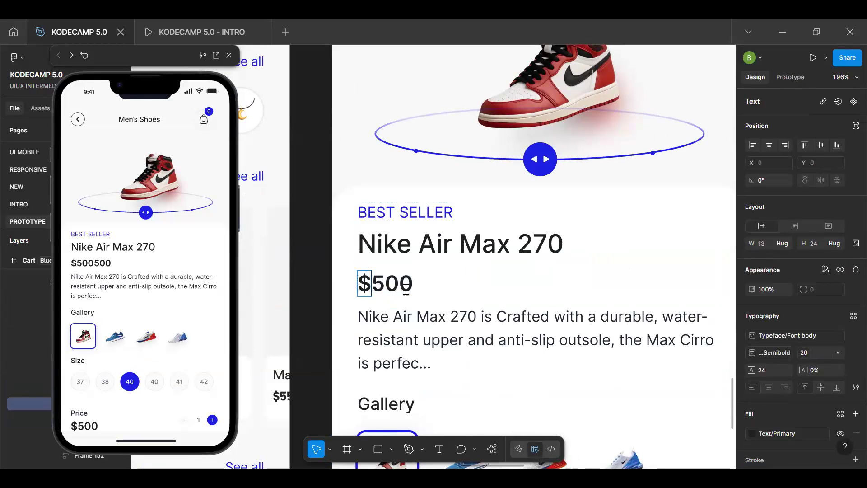
key(Escape)
click(325, 297)
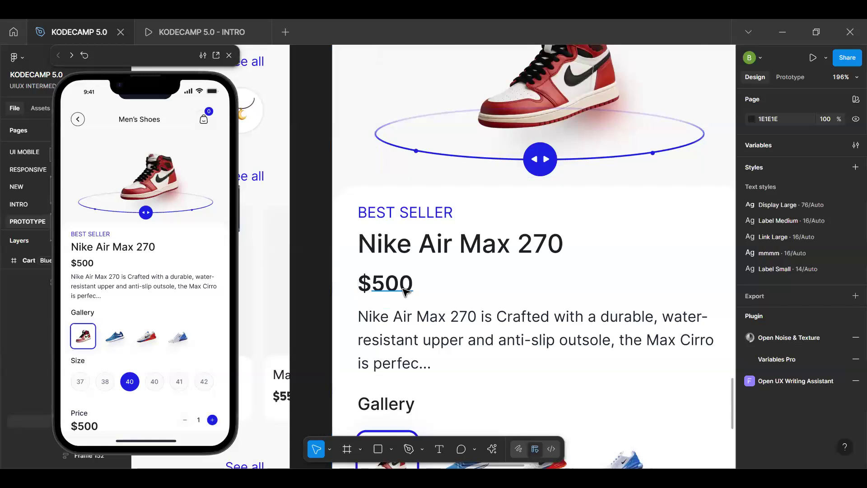
Step: Bind the 500 text under the product title to the ProductBasePrice variable
click(366, 285)
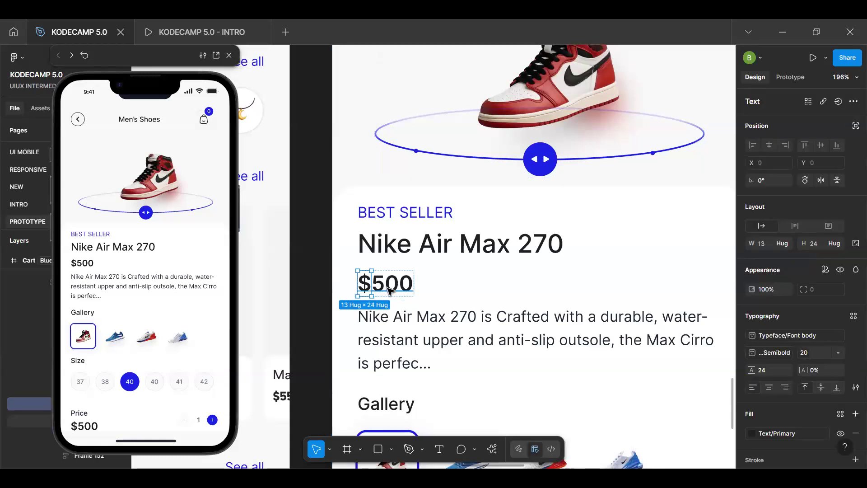
click(365, 286)
click(382, 285)
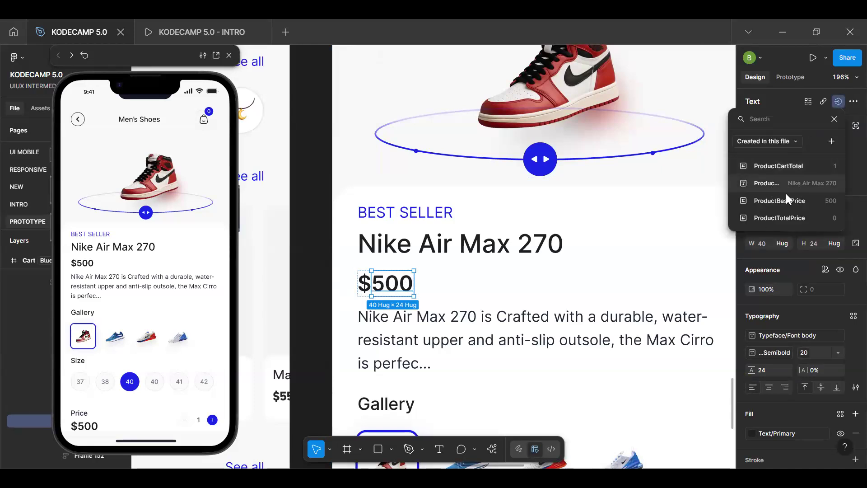
click(785, 200)
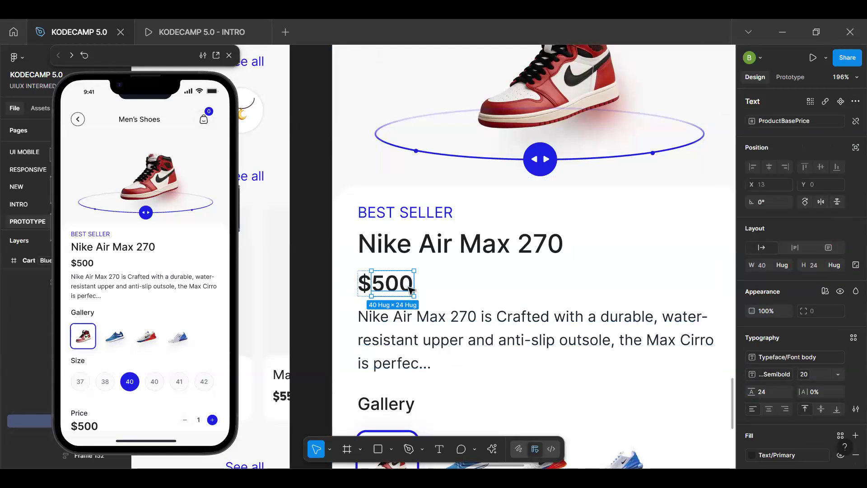
click(445, 283)
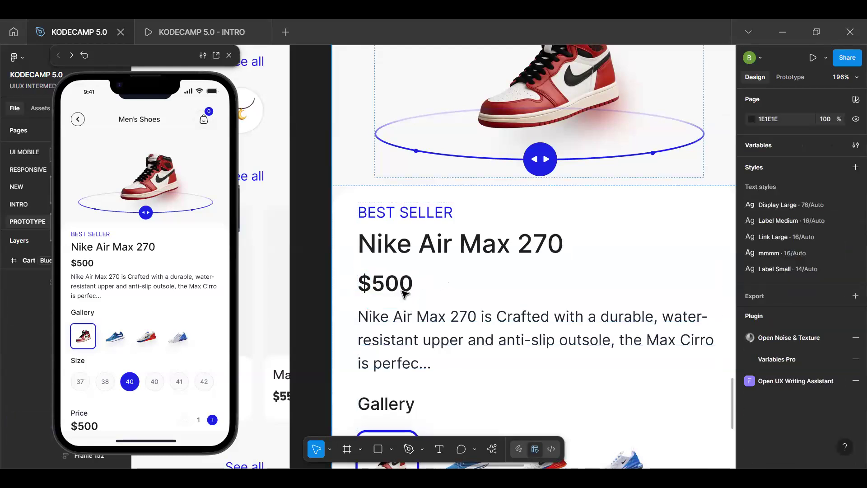
Step: Go to the main component of the Price and quantity row below the product sizes
scroll(403, 293, down, 6)
scroll(434, 262, down, 3)
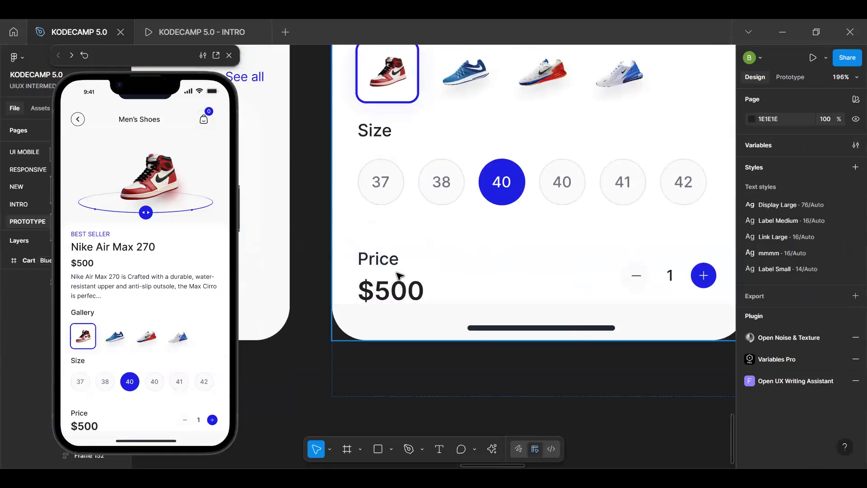
click(383, 293)
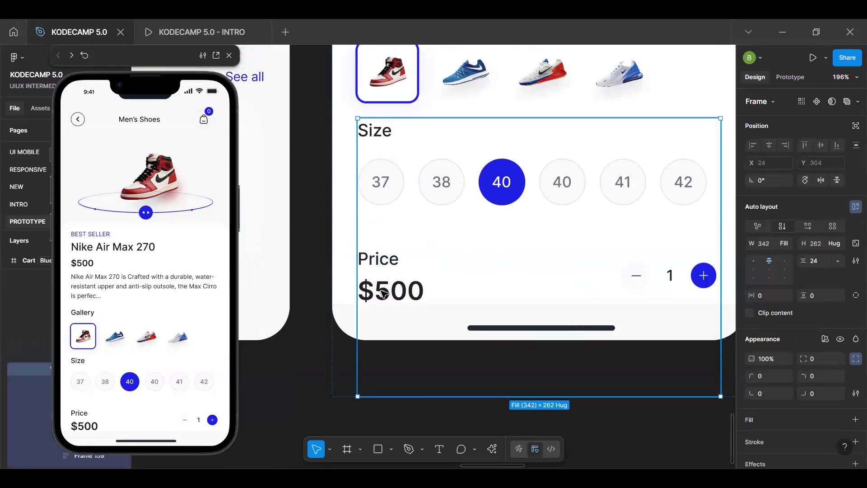
click(382, 287)
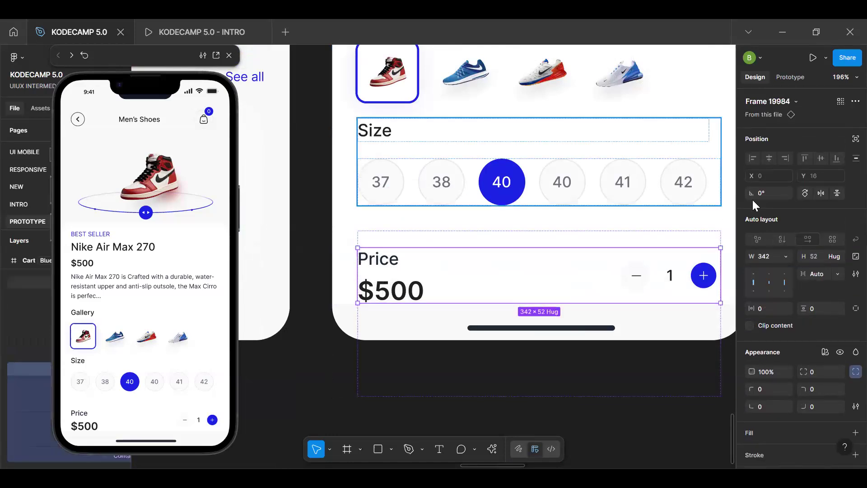
click(765, 115)
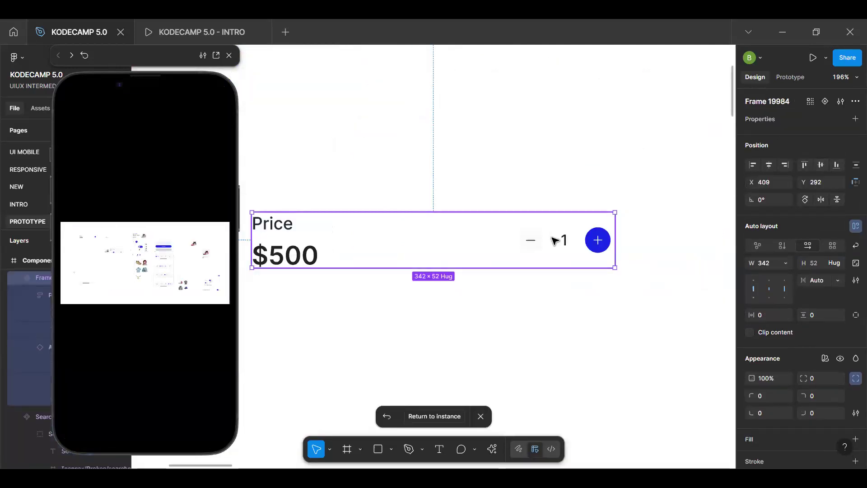
click(556, 240)
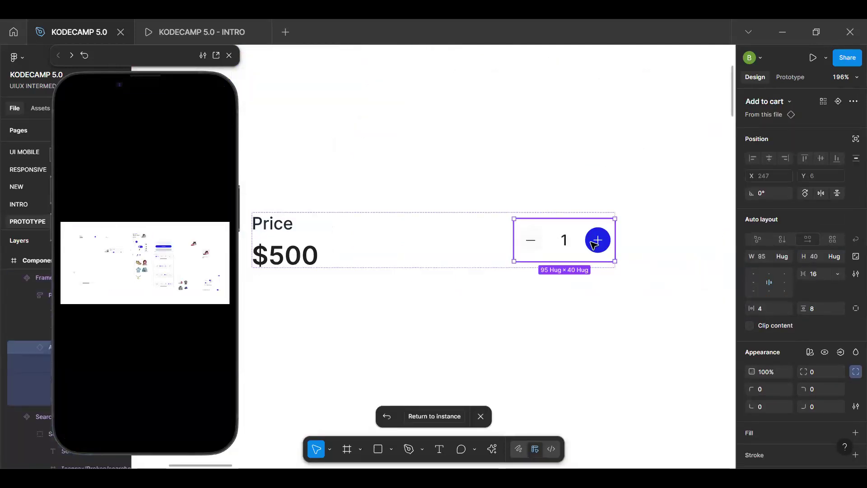
key(shift+e)
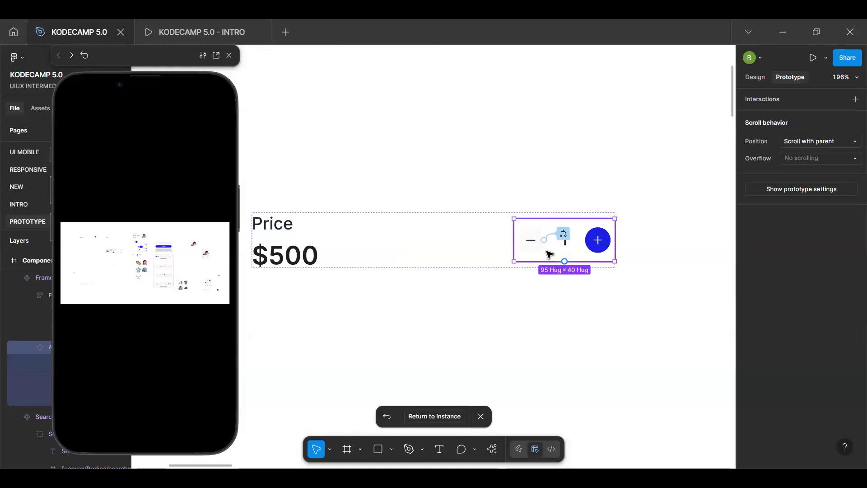
key(shift+e)
Step: Duplicate the component's $500 text and wrap both copies in a horizontal auto layout with a gap of 0
click(305, 255)
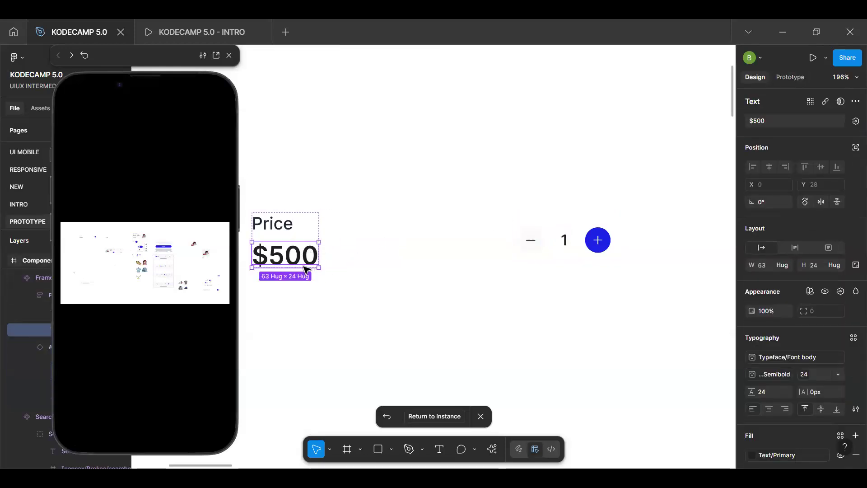
drag(306, 269, 306, 304)
shift+click(289, 255)
key(shift+a)
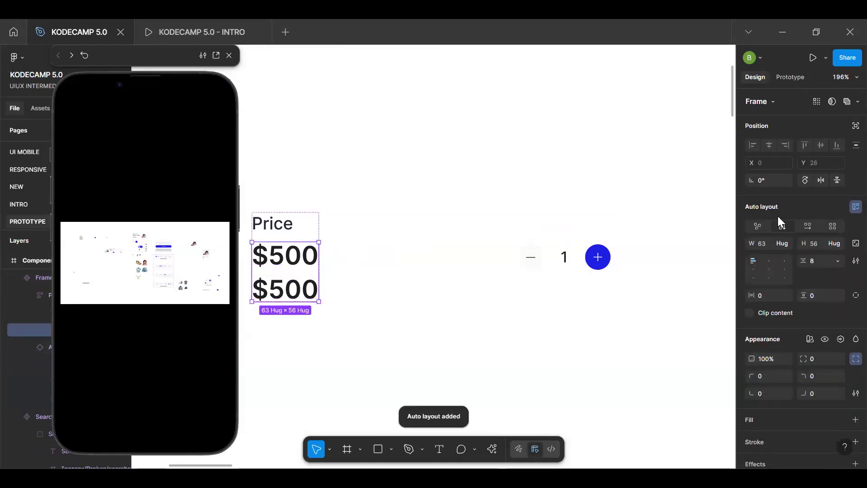
key(shift+h)
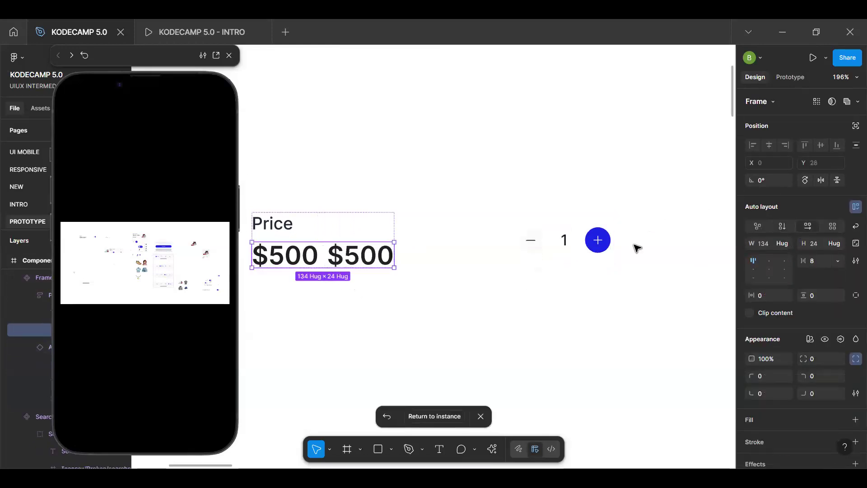
click(815, 258)
text(0)
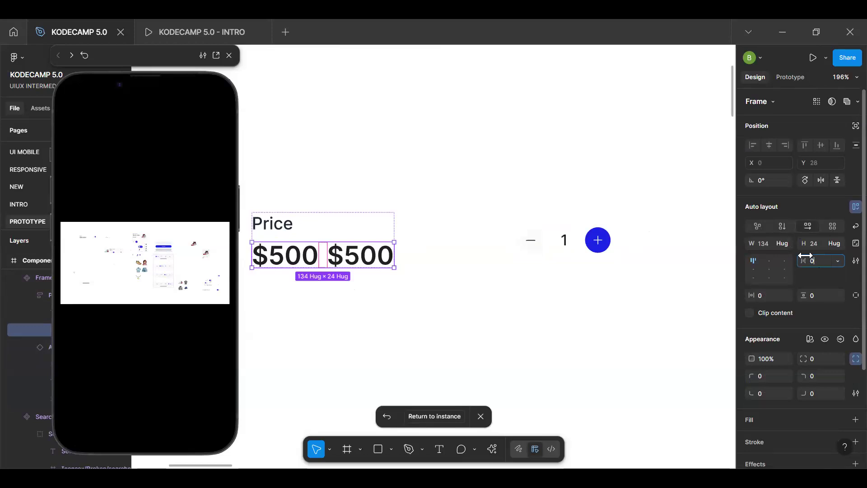
key(Return)
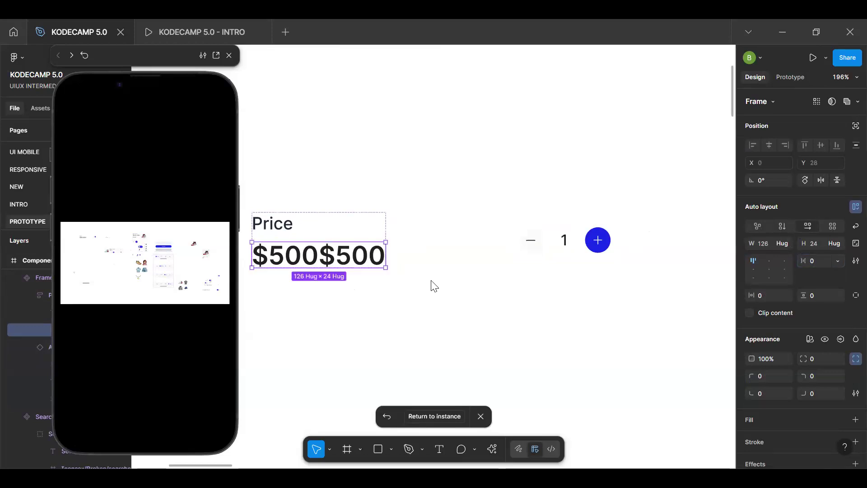
Step: Edit the component's two price texts so the first reads "$" and the second reads "500"
click(339, 262)
double_click(339, 262)
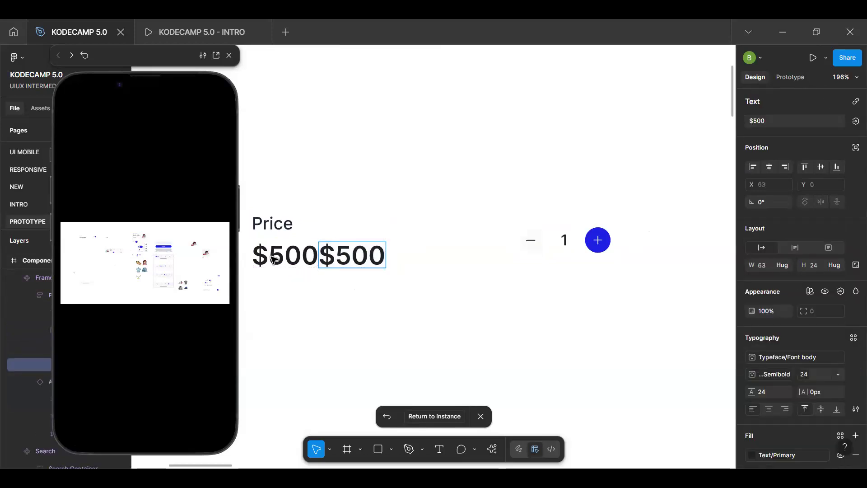
key(BackSpace)
double_click(311, 266)
text($)
key(Escape)
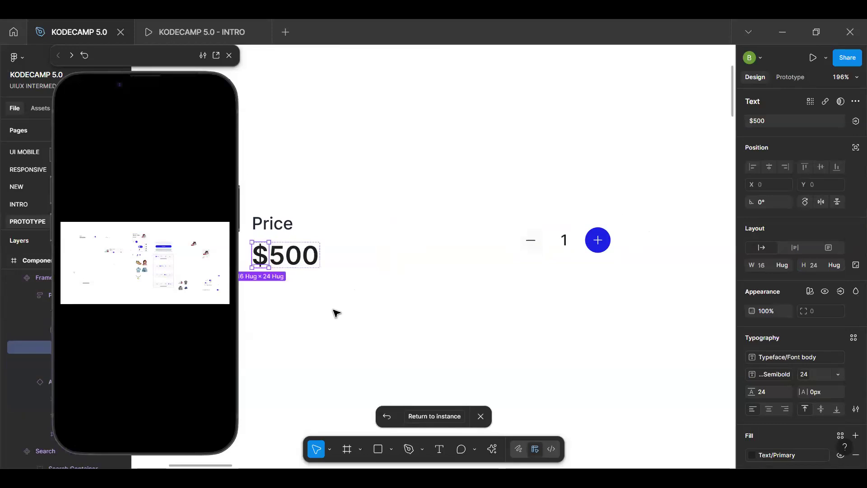
Step: Bind the 500 text in the Price row component to the ProductTotalPrice variable
click(306, 264)
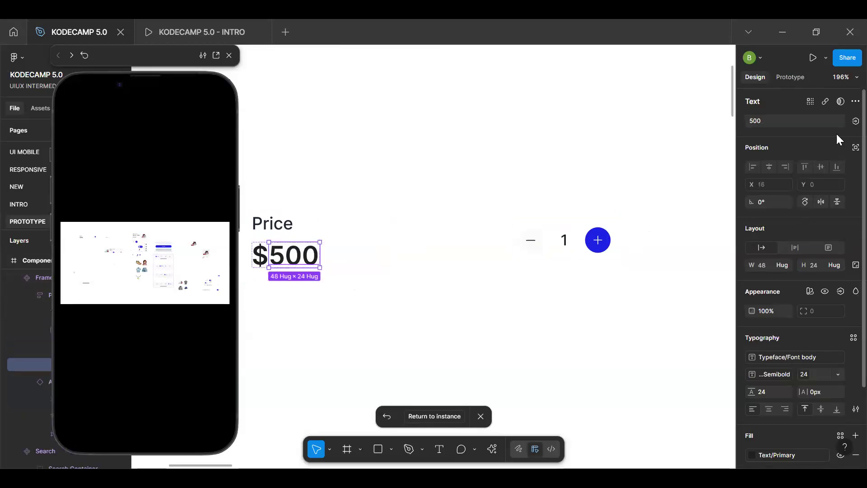
click(856, 121)
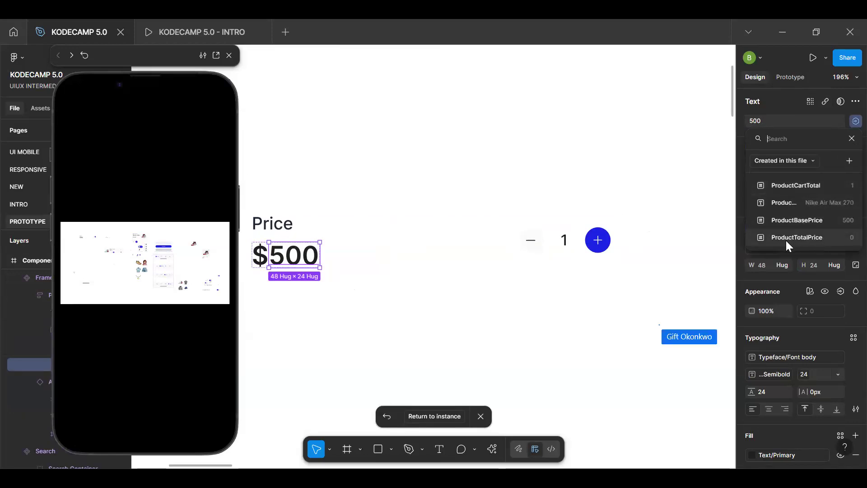
click(821, 243)
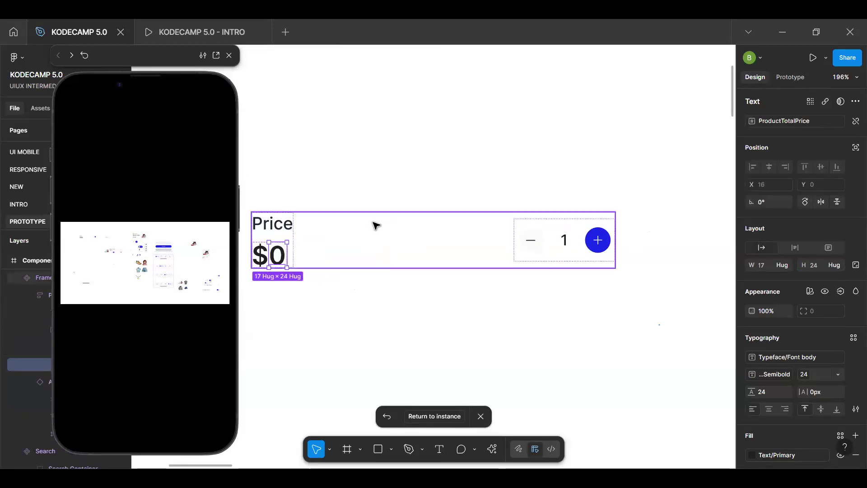
Step: Set the Product-1 value of the ProductTotalPrice variable to 500
key(Escape)
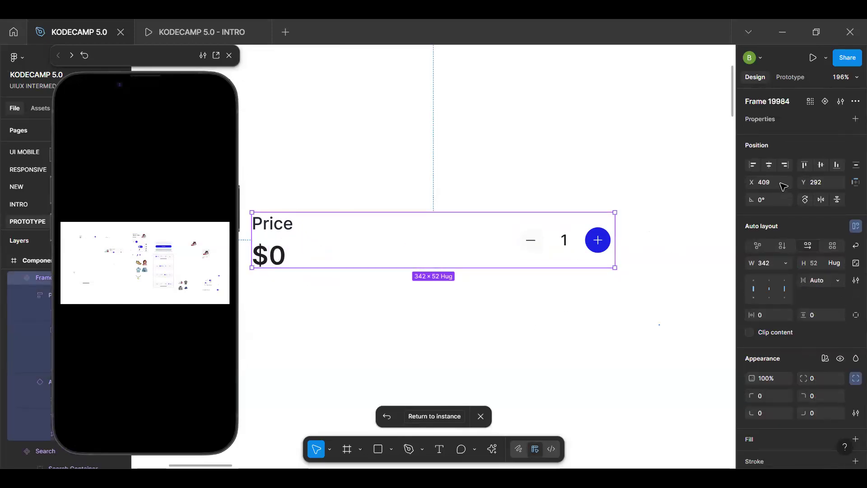
key(Escape)
click(856, 145)
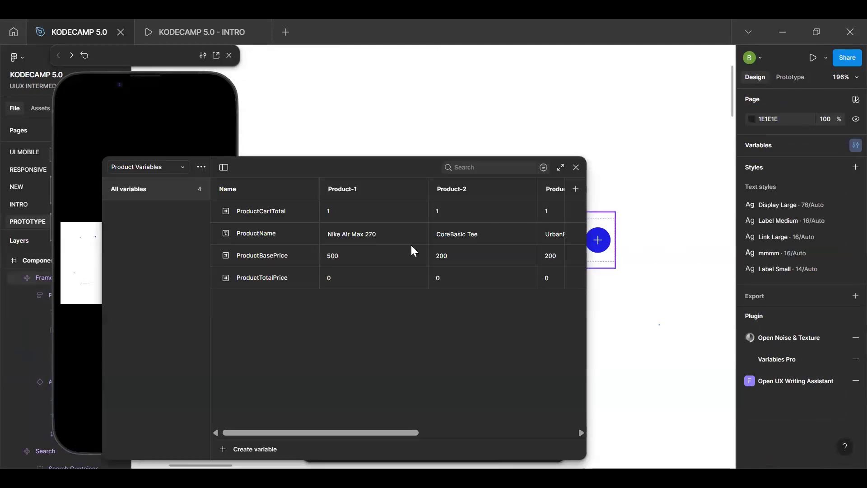
drag(307, 172, 653, 139)
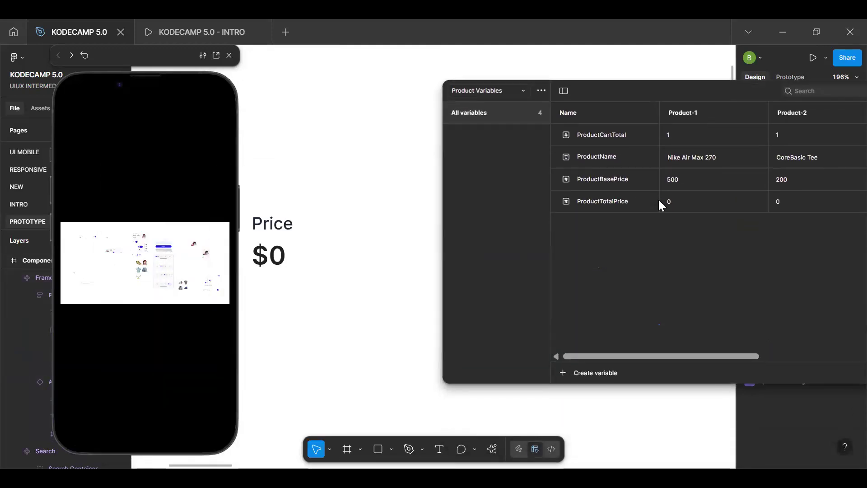
click(673, 202)
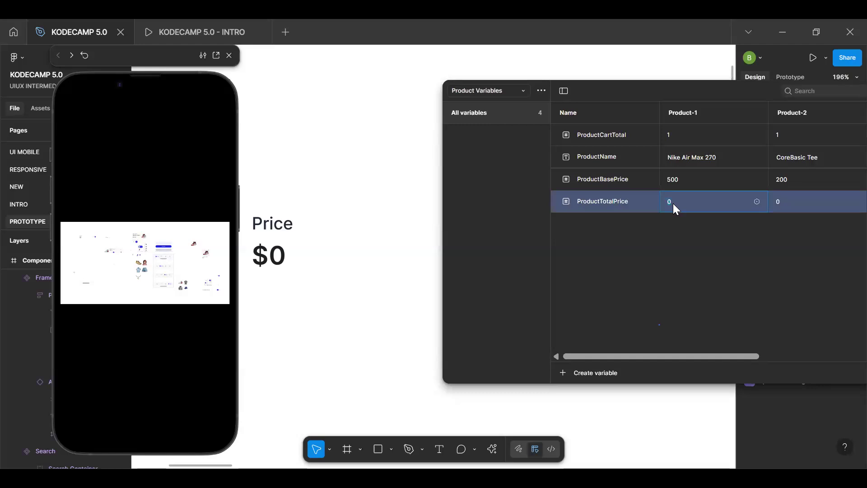
key(Return)
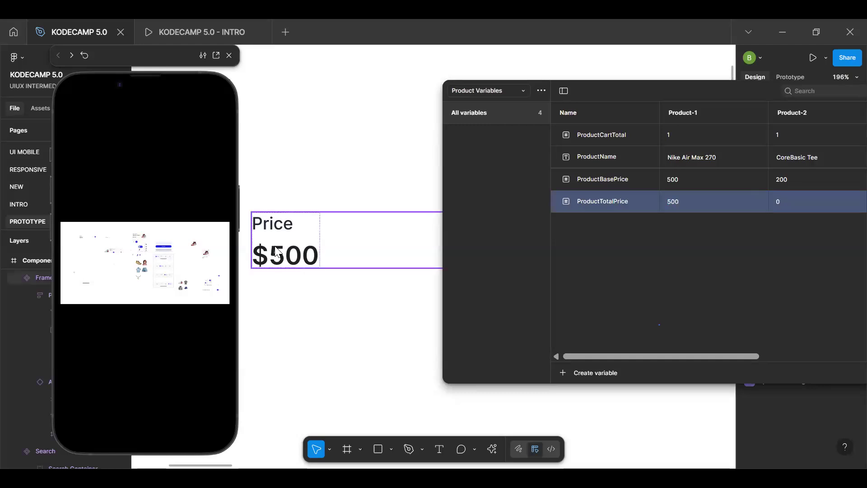
Step: Undo the last ProductTotalPrice change and close the Product Variables table
click(682, 203)
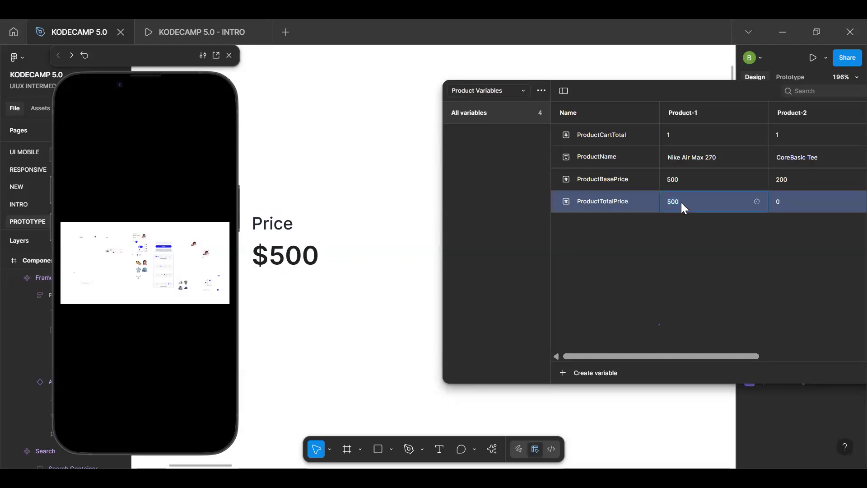
key(ctrl+z)
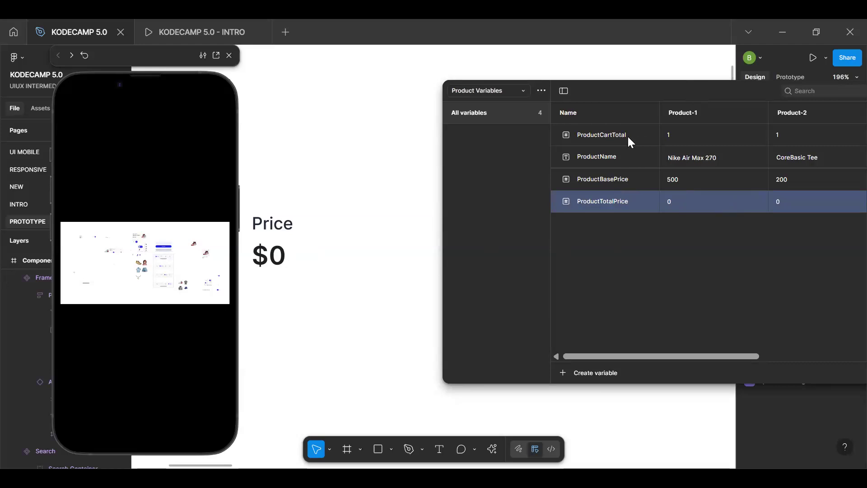
drag(657, 92, 638, 143)
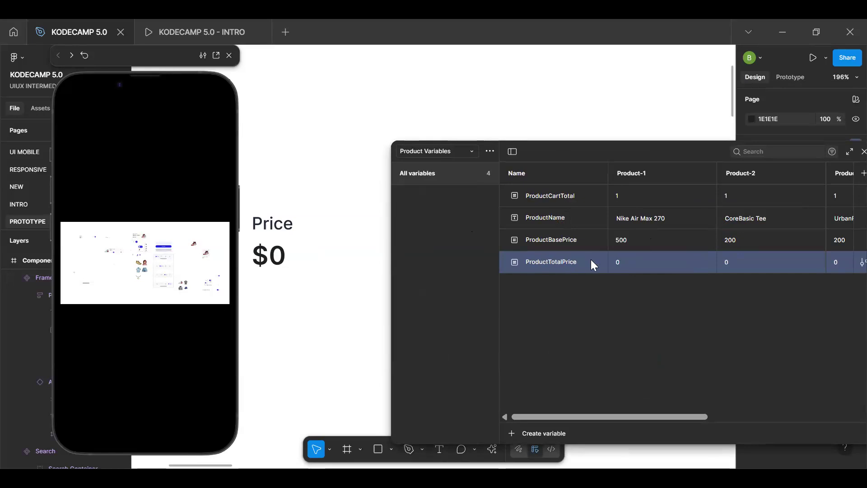
click(306, 315)
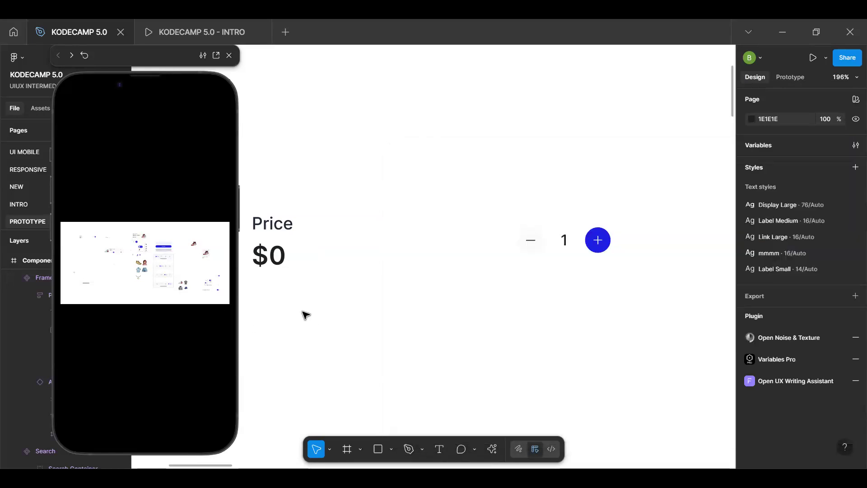
Step: Select the Price row main component and return to its instance on the product screen
scroll(441, 312, down, 5)
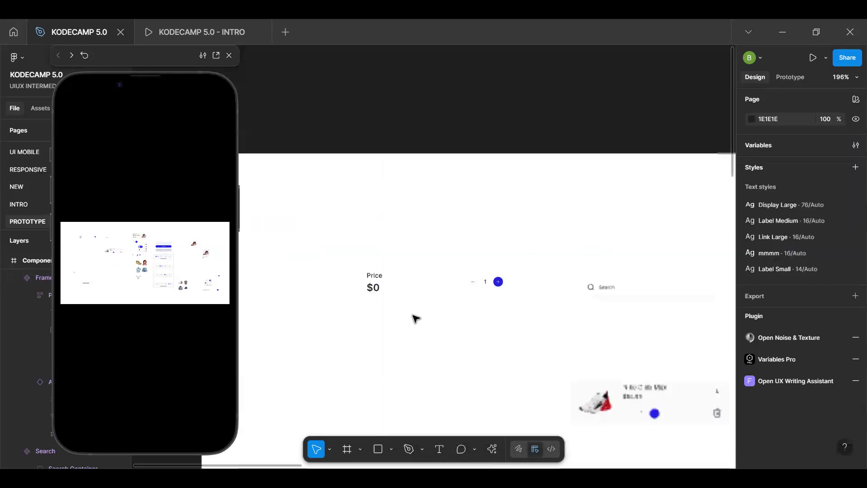
click(422, 292)
scroll(421, 382, down, 5)
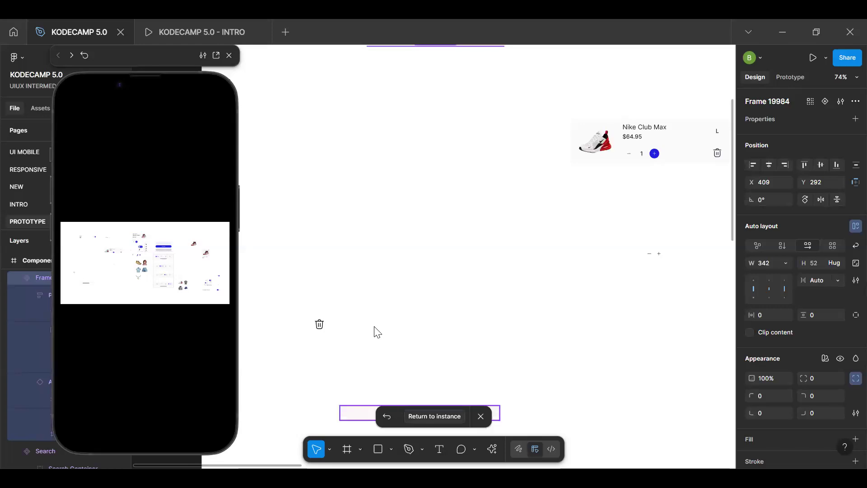
click(386, 416)
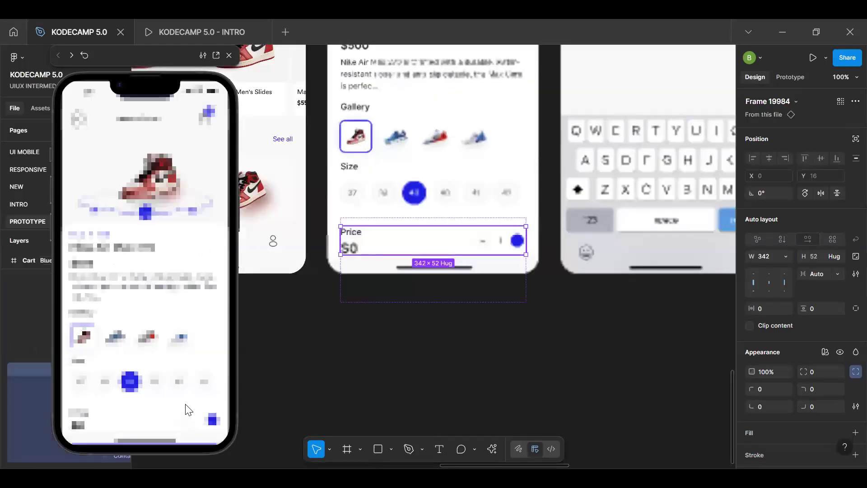
Step: Test raising and lowering the quantity with the plus and minus controls in the product page preview
click(212, 420)
click(212, 420)
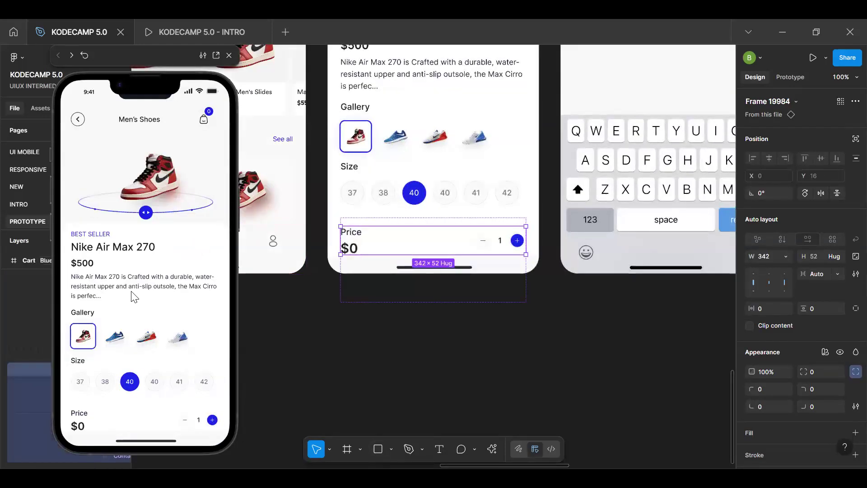
scroll(138, 379, down, 2)
click(212, 373)
click(212, 373)
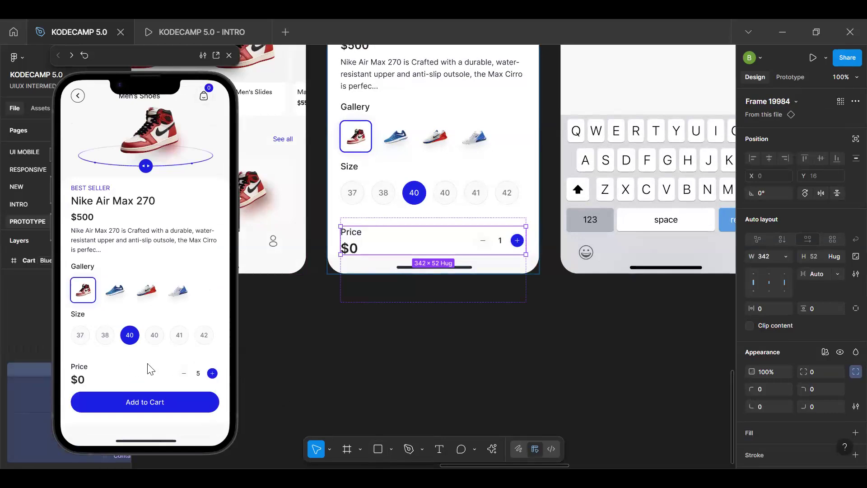
click(184, 375)
click(185, 375)
click(213, 374)
click(212, 373)
click(212, 373)
click(213, 374)
click(212, 373)
click(184, 379)
click(184, 378)
click(184, 379)
scroll(173, 255, up, 1)
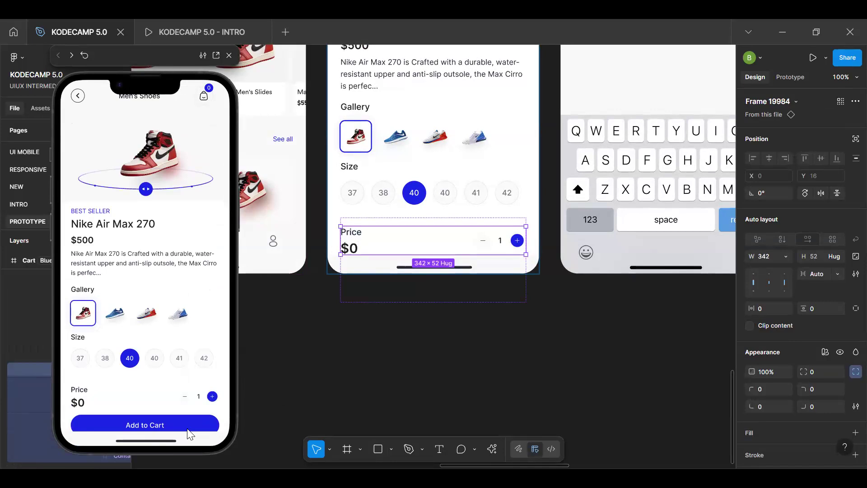
Step: Go to the main component of the Add to cart quantity stepper in the Price row
click(515, 368)
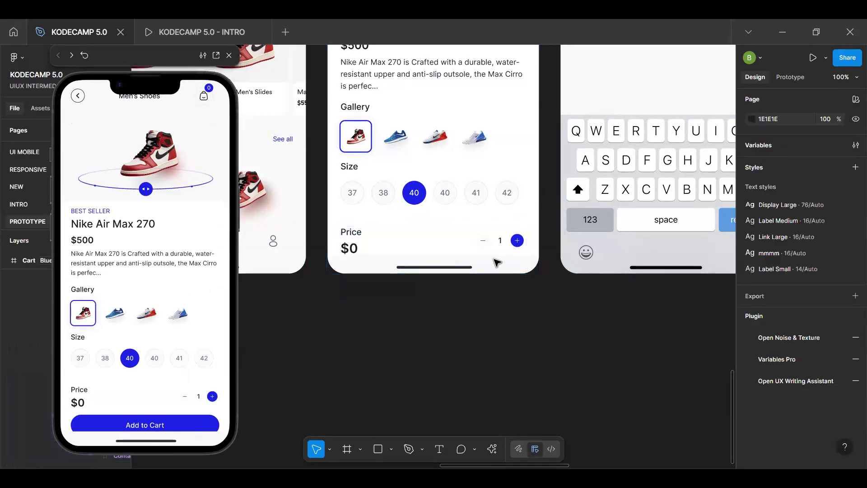
scroll(497, 258, up, 3)
scroll(524, 349, up, 3)
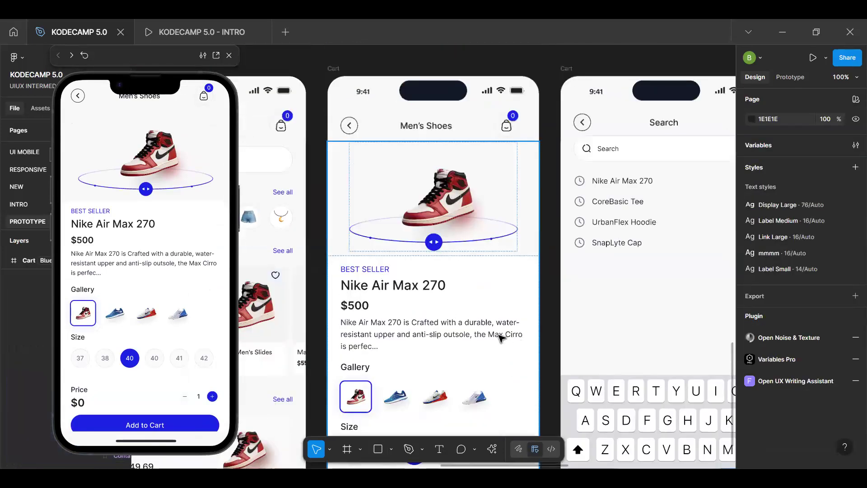
scroll(500, 306, down, 4)
click(500, 305)
click(500, 306)
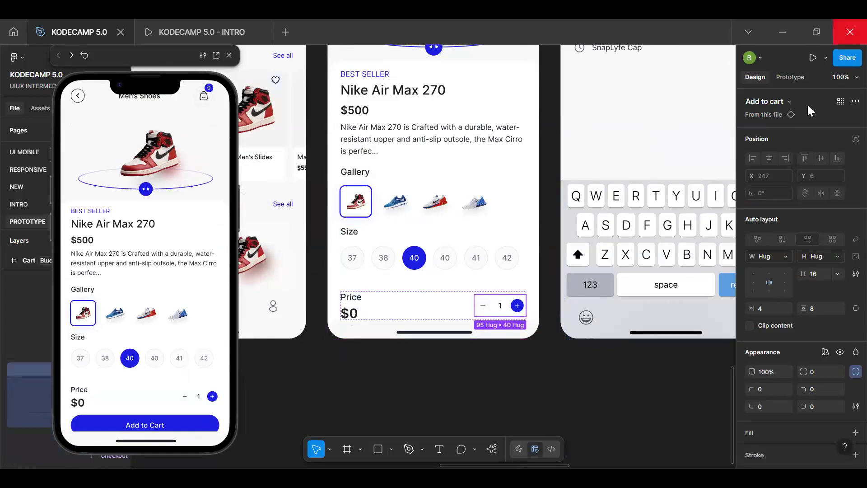
click(766, 115)
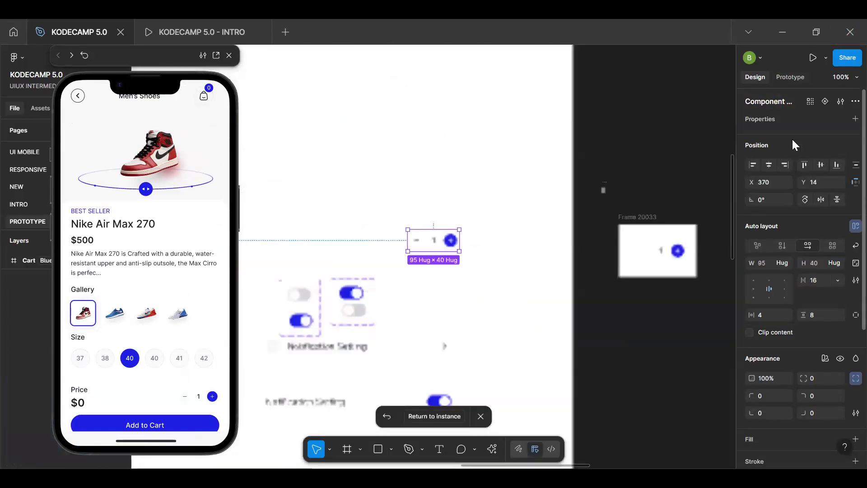
Step: Add a second Set variable action to the plus button's On tap interaction and search its target variables for "pr"
click(780, 81)
scroll(468, 208, up, 5)
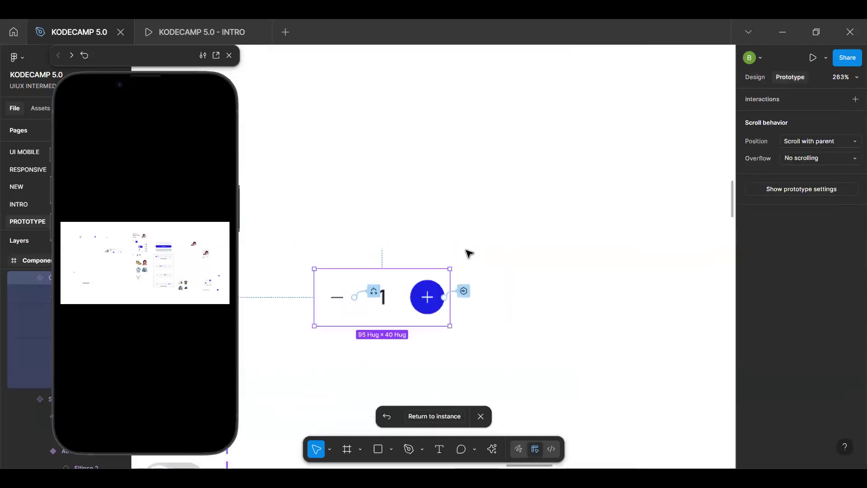
click(465, 291)
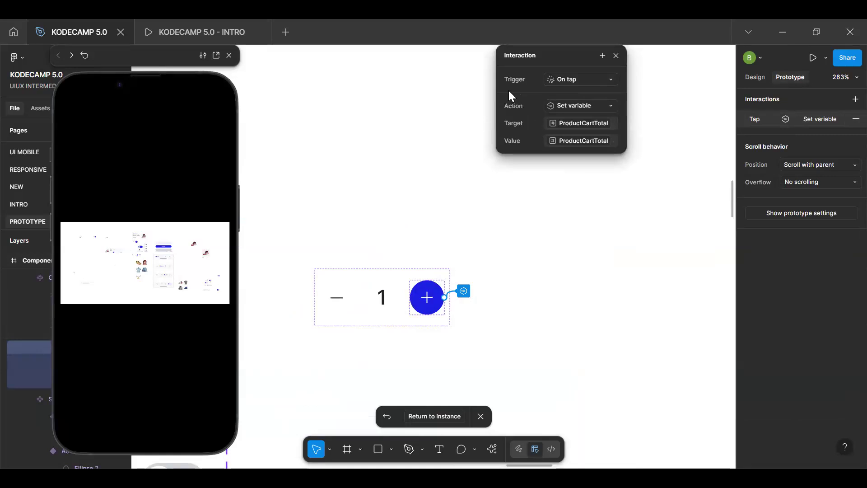
click(422, 329)
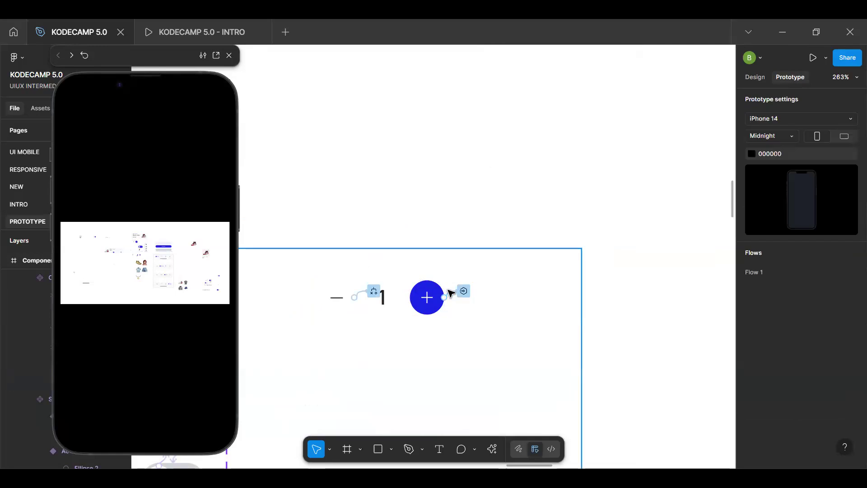
click(464, 291)
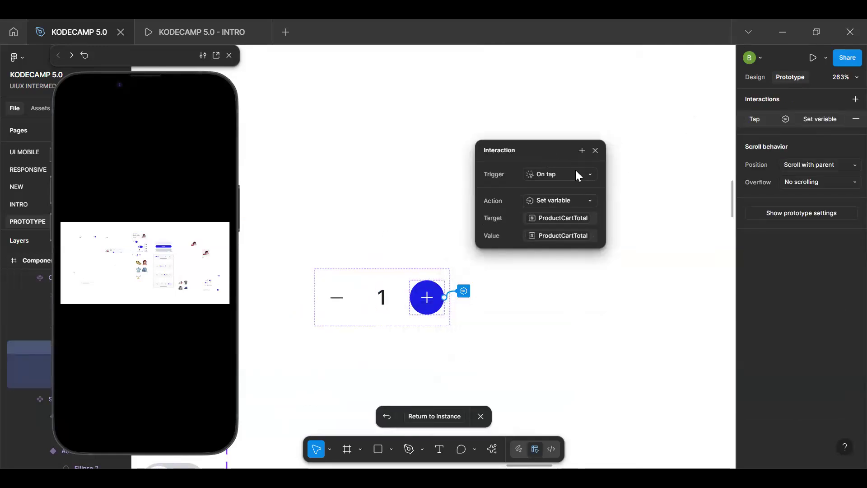
click(582, 151)
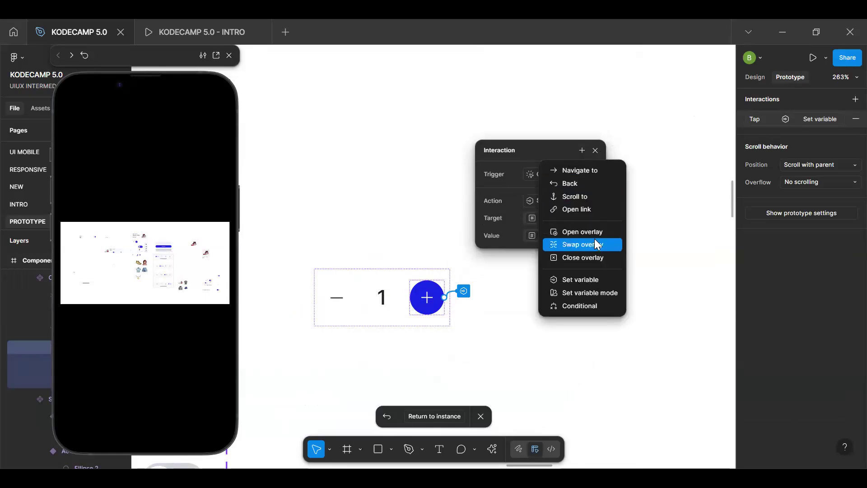
click(590, 280)
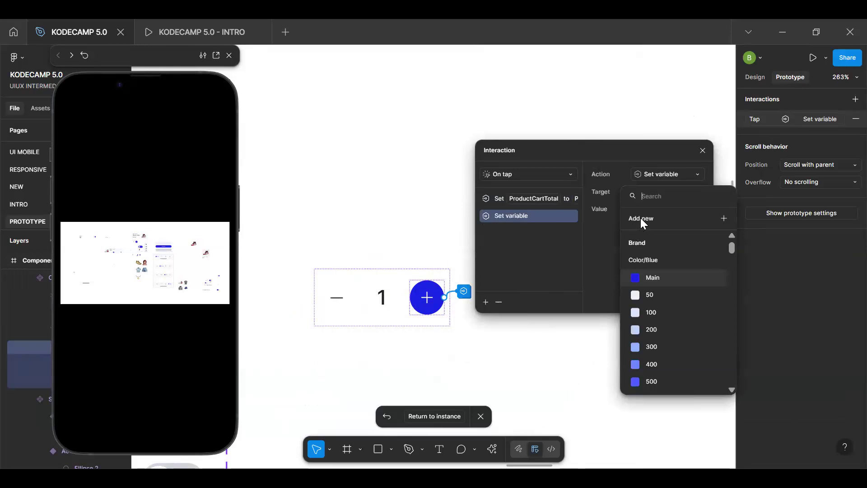
text(pr)
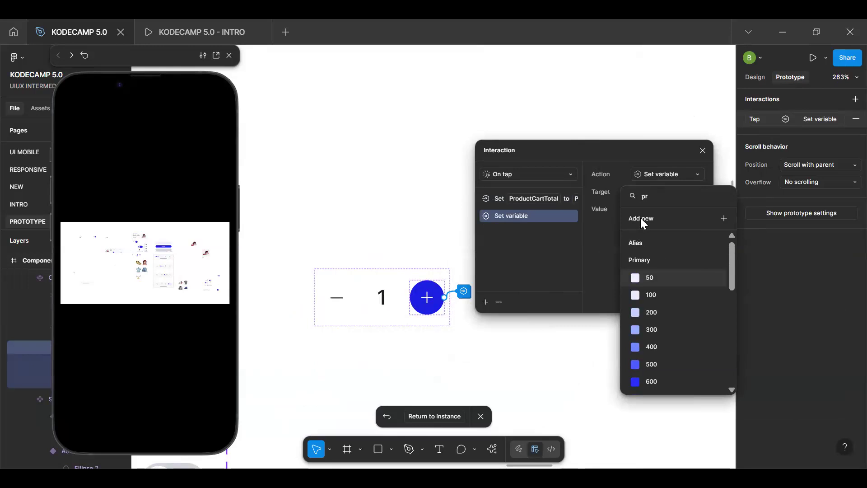
Step: Set the target of the plus button's second Set variable action to ProductTotalPrice
text(od)
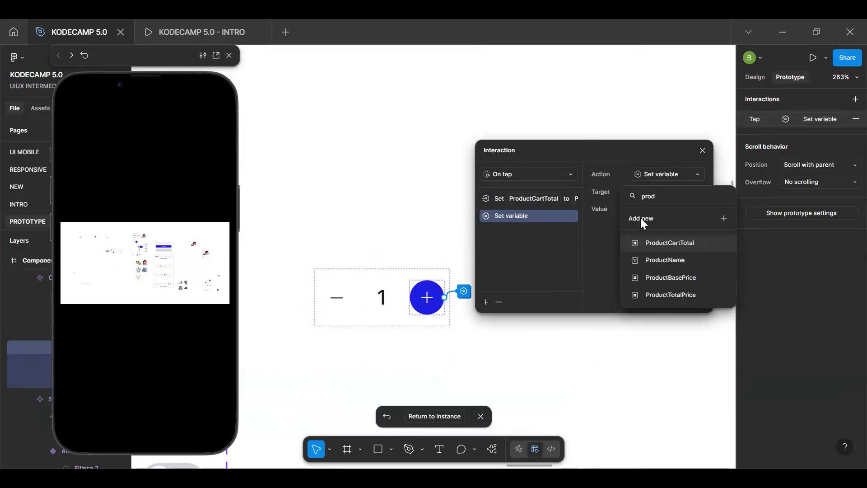
click(674, 244)
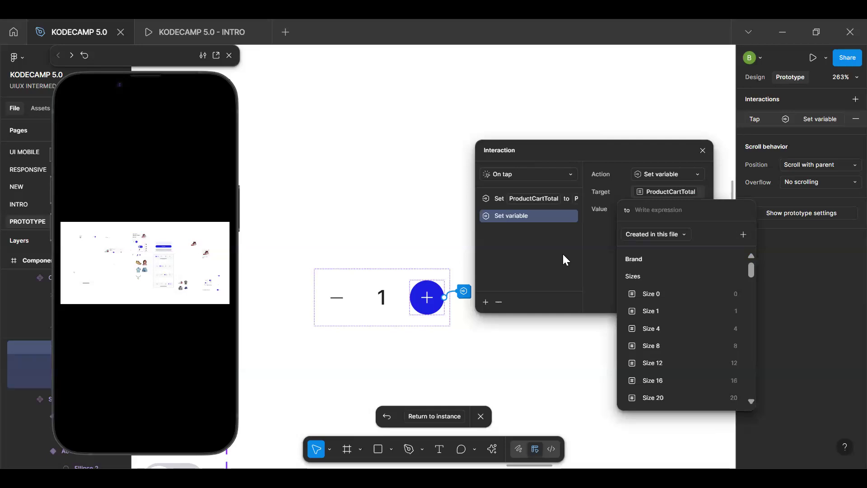
click(673, 194)
click(673, 192)
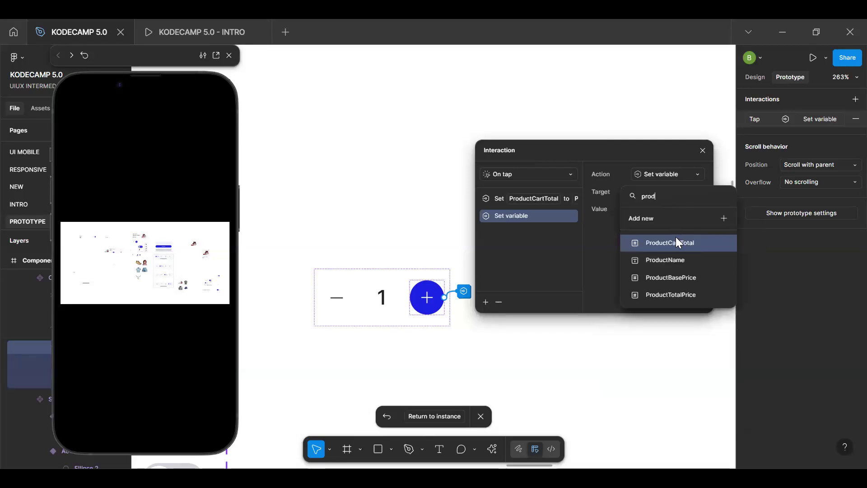
click(672, 293)
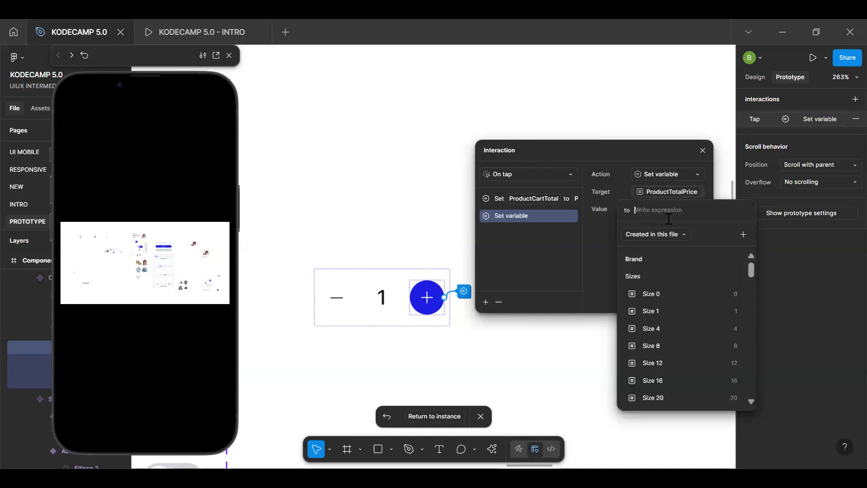
Step: Set the ProductTotalPrice value to the expression ProductBasePrice * ProductCartTotal
text(pro)
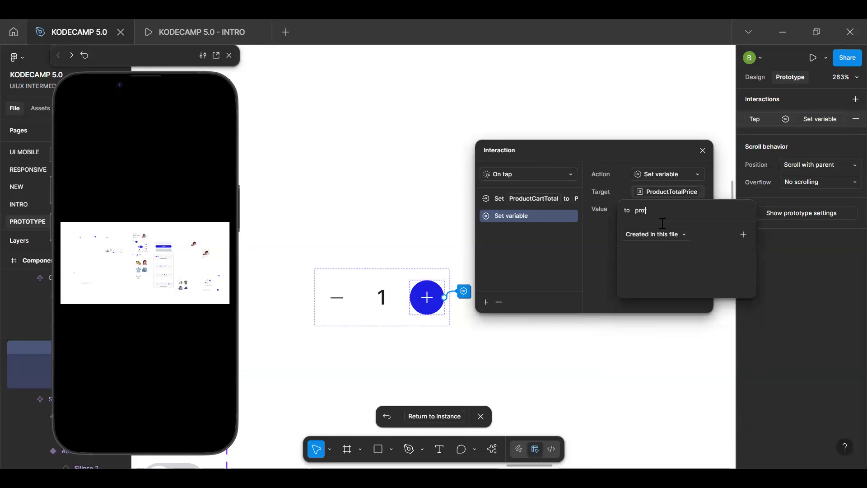
text(f)
key(BackSpace)
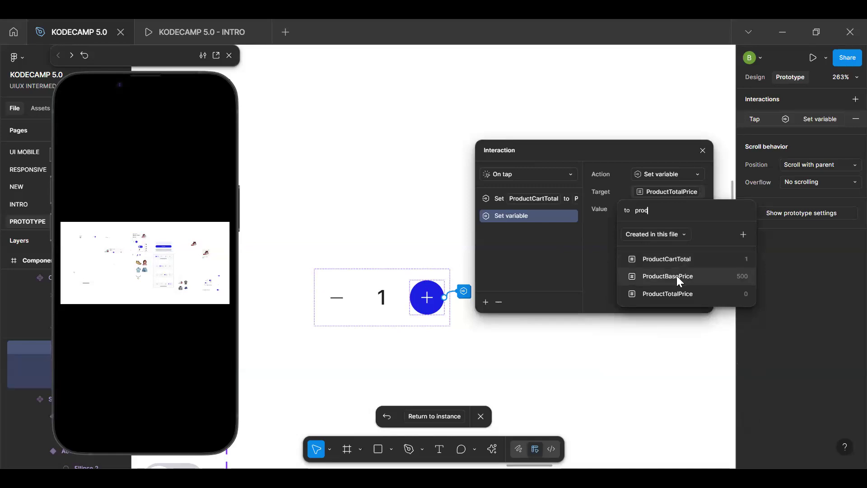
click(681, 277)
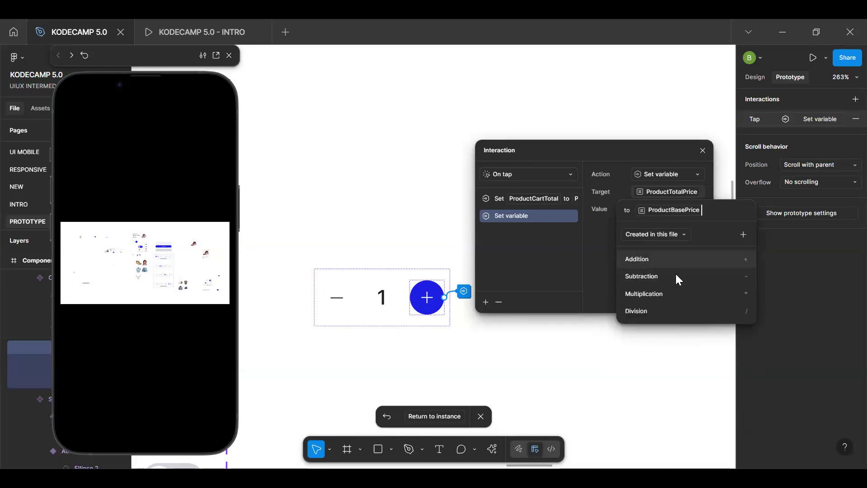
click(675, 294)
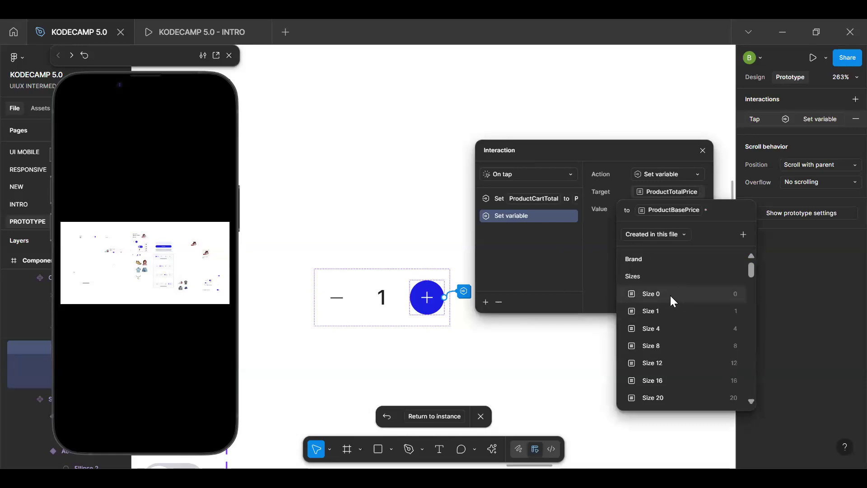
text(prod)
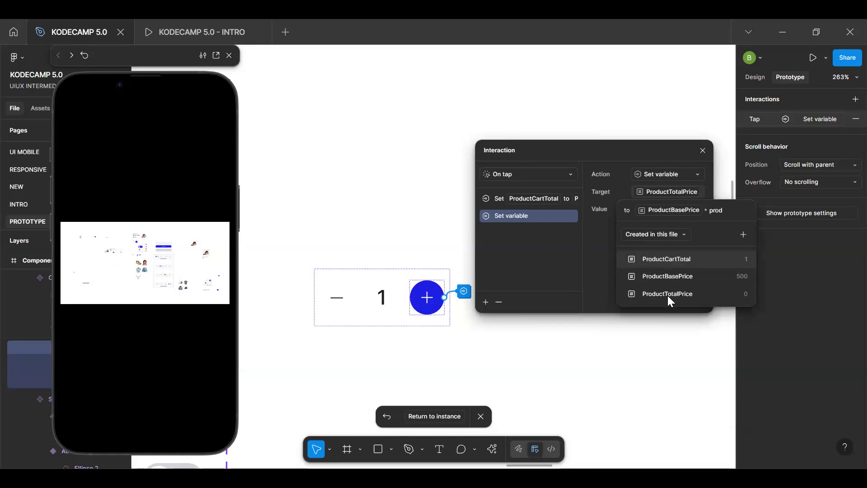
click(668, 259)
click(667, 259)
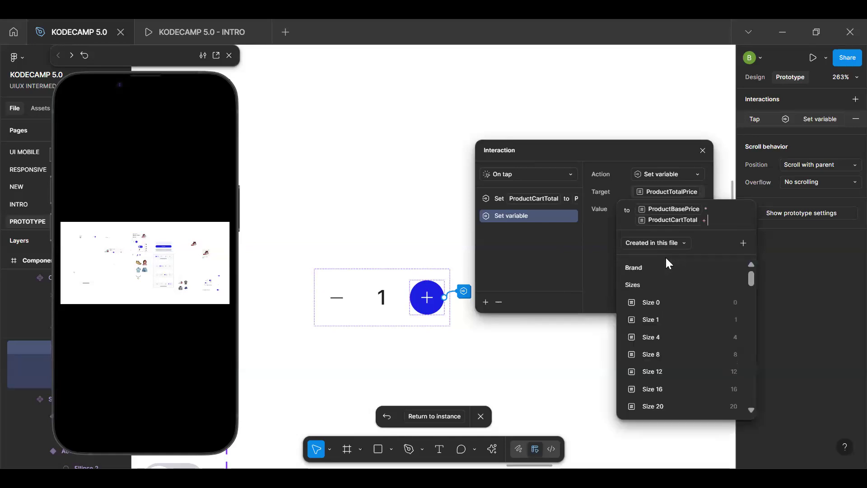
key(BackSpace)
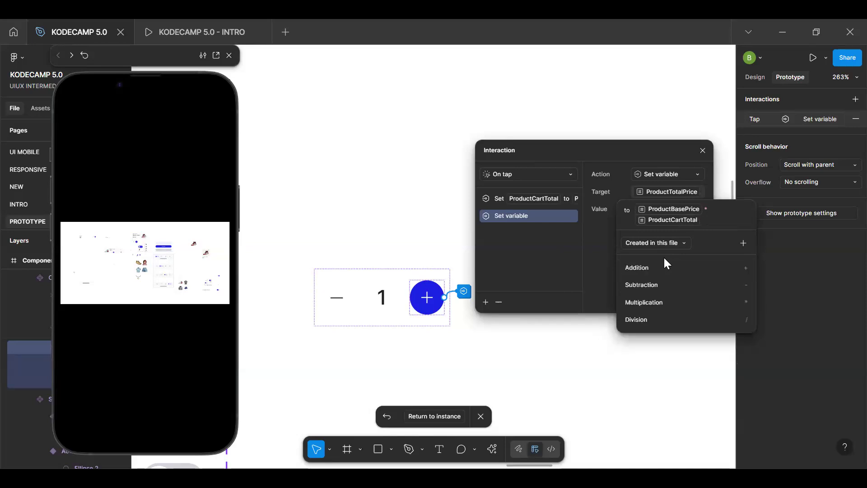
key(Return)
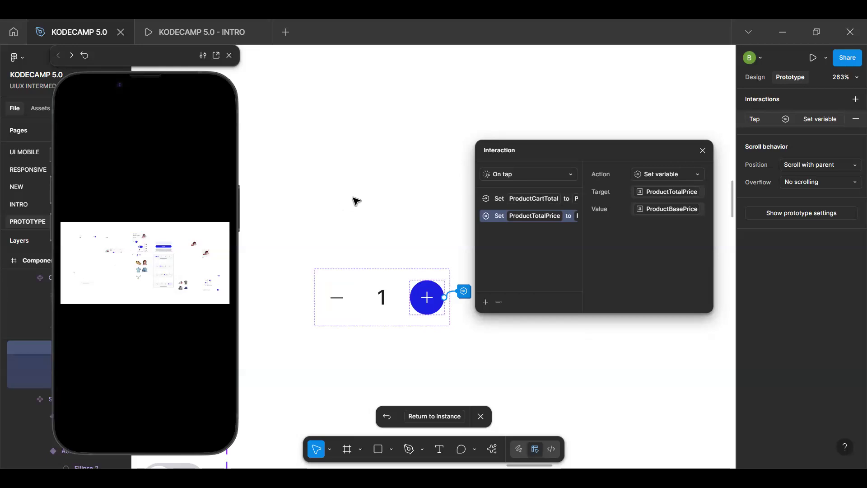
Step: Preview the Nike Air Max 270 product screen, test its quantity plus and minus buttons, and restart the preview
click(291, 185)
scroll(529, 327, down, 5)
key(h)
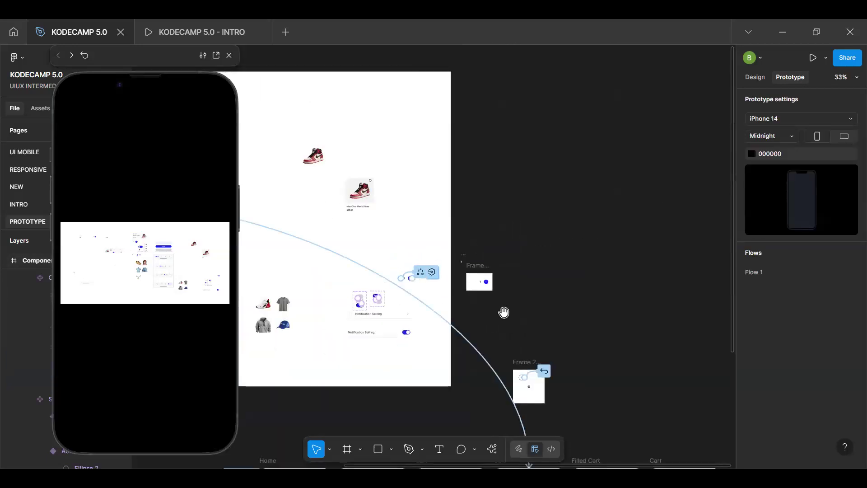
scroll(541, 217, down, 10)
scroll(461, 209, left, 3)
key(v)
click(402, 215)
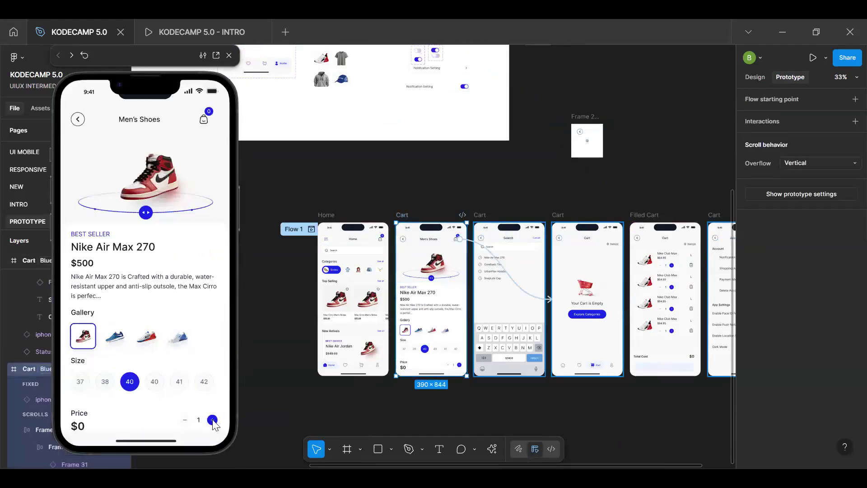
click(212, 420)
scroll(196, 411, down, 1)
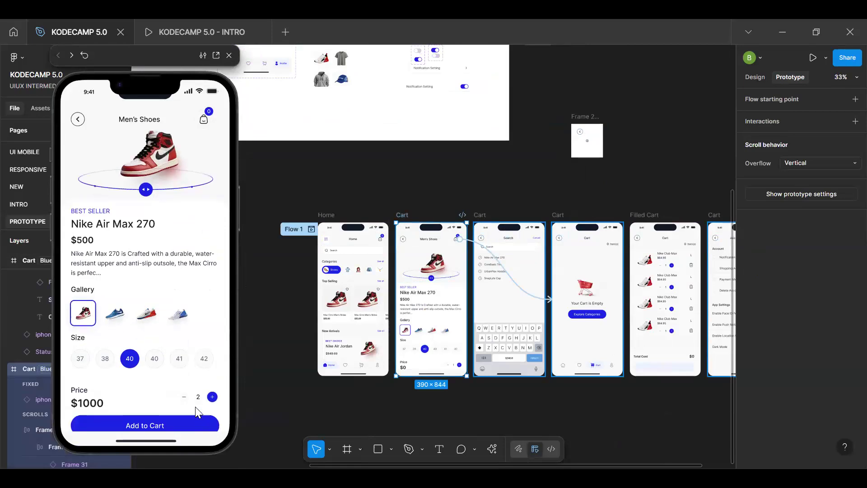
click(211, 398)
click(183, 397)
click(212, 397)
key(r)
scroll(180, 372, down, 1)
Step: Go to the main component of the product screen's price and quantity row and switch to prototype editing
click(420, 368)
click(420, 368)
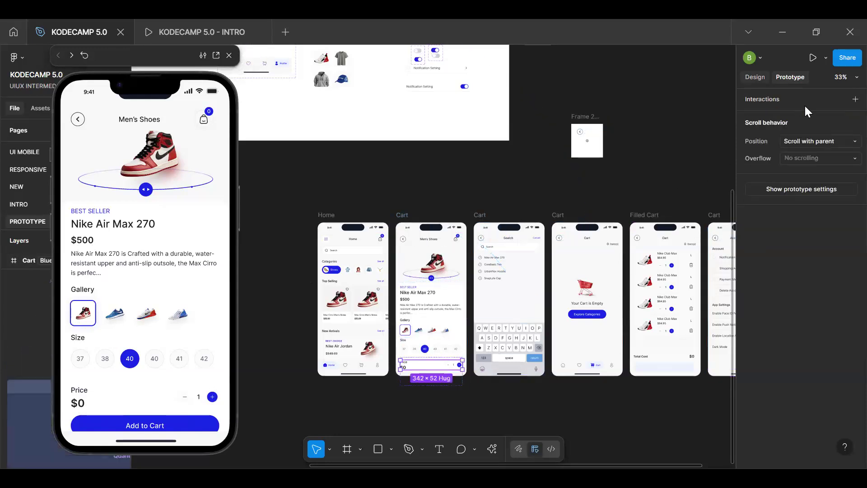
click(755, 77)
click(825, 101)
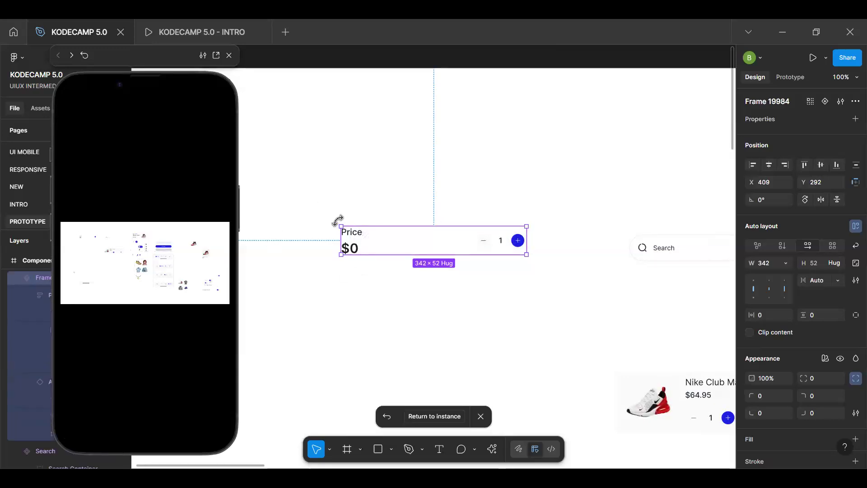
key(shift+e)
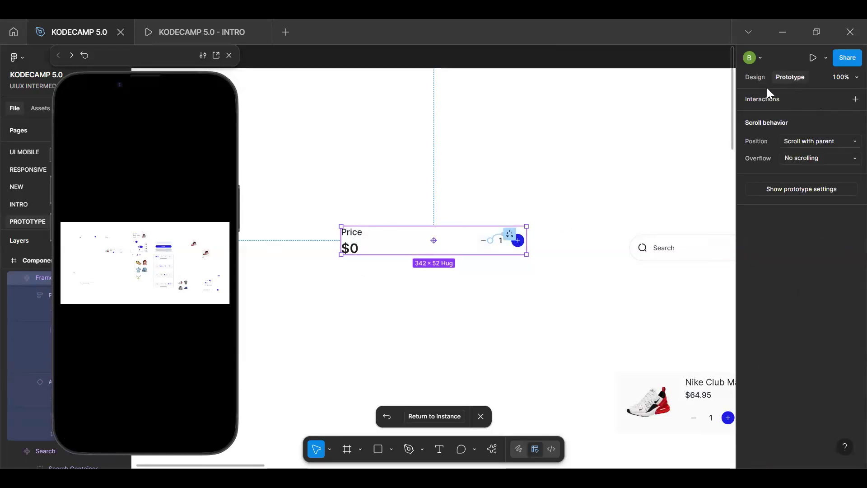
click(854, 99)
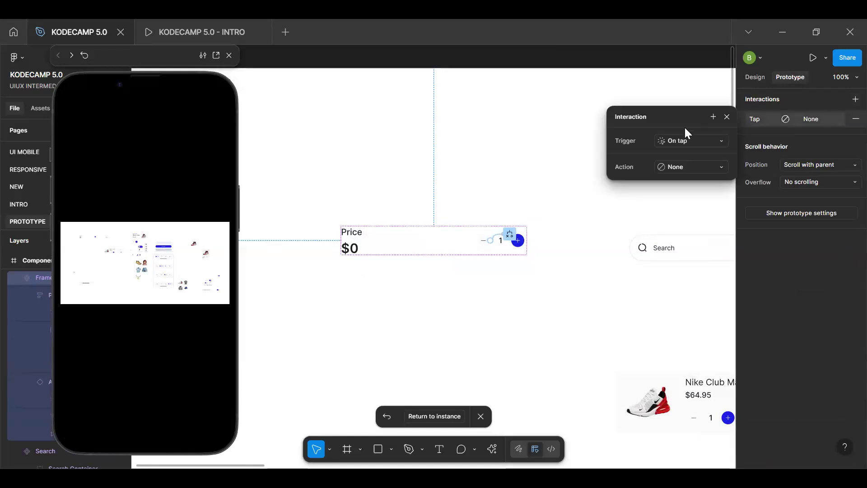
click(684, 139)
click(681, 275)
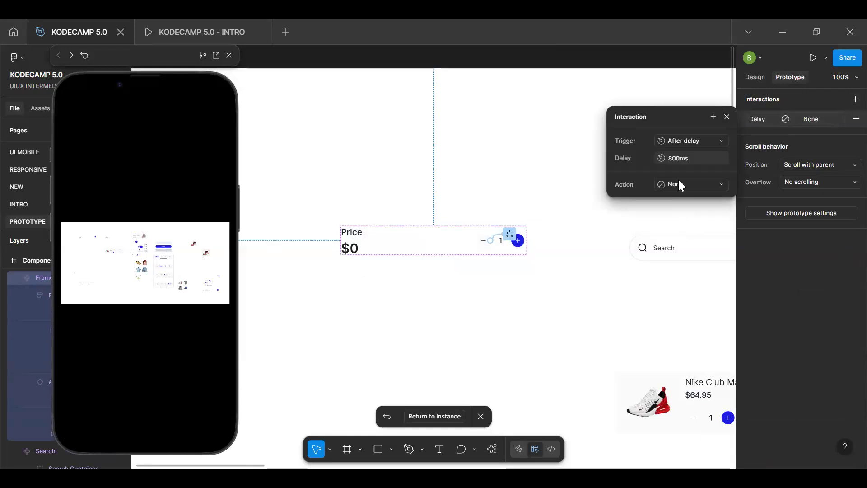
click(686, 160)
text(1m)
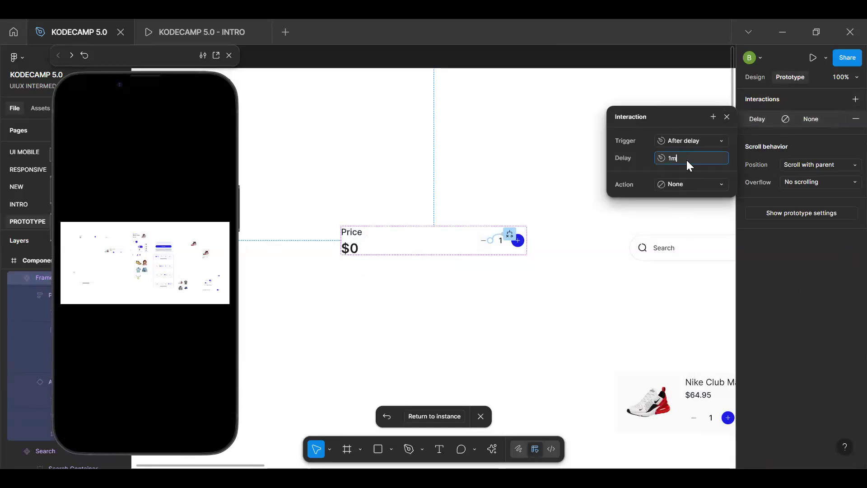
key(Return)
click(683, 158)
text(1)
key(Return)
click(683, 186)
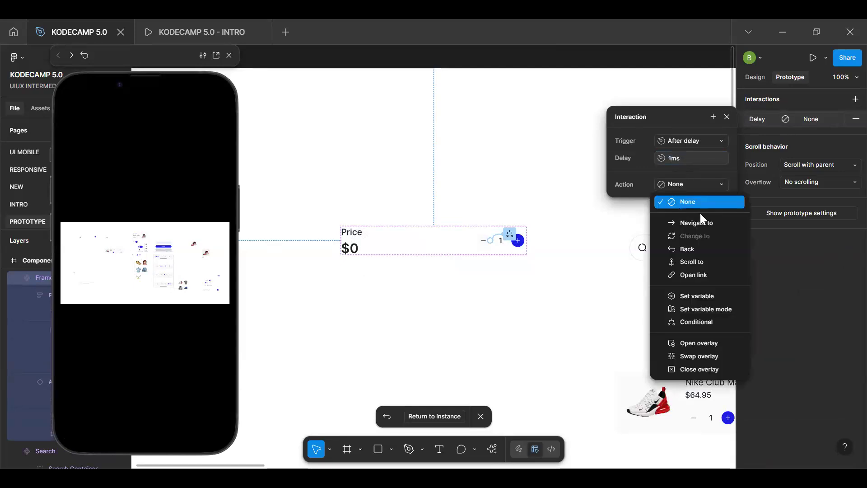
click(706, 299)
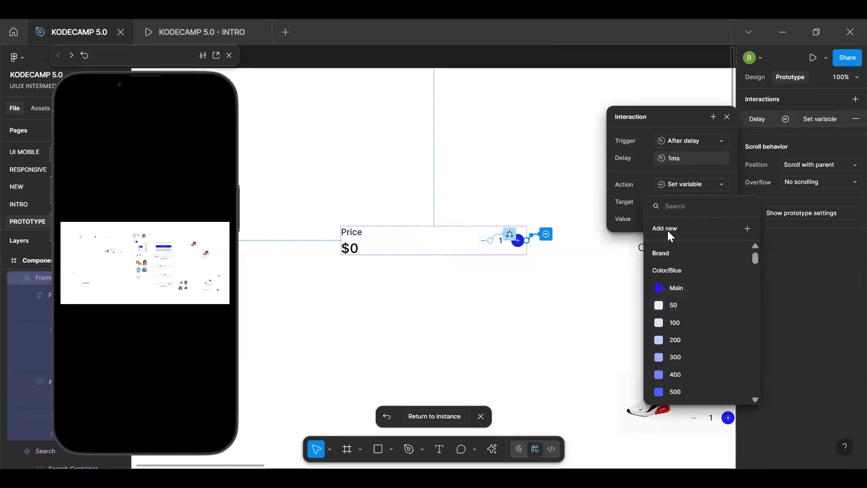
text(pro)
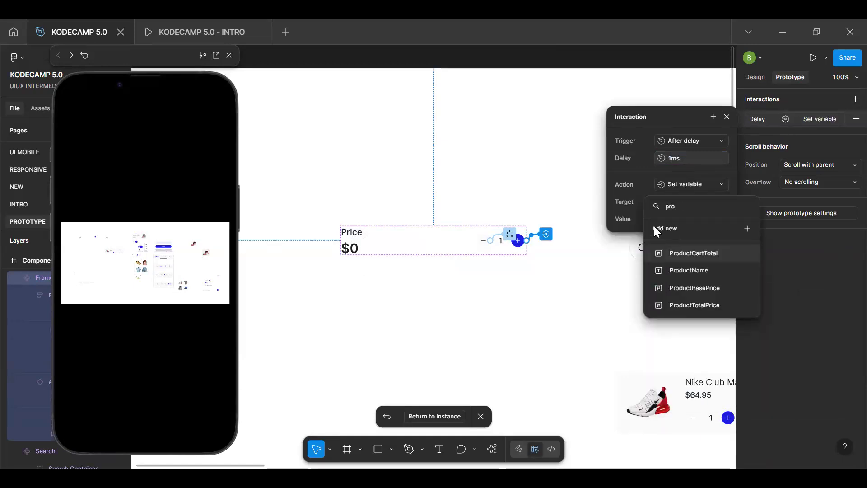
click(698, 307)
click(728, 248)
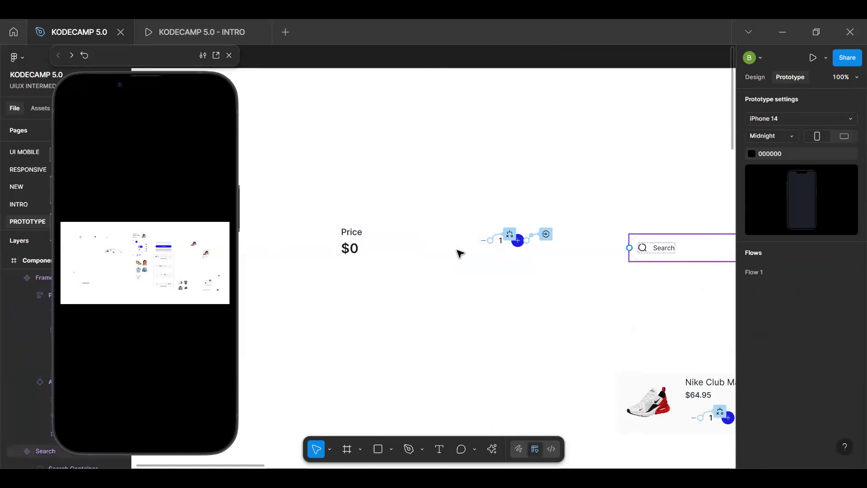
click(354, 248)
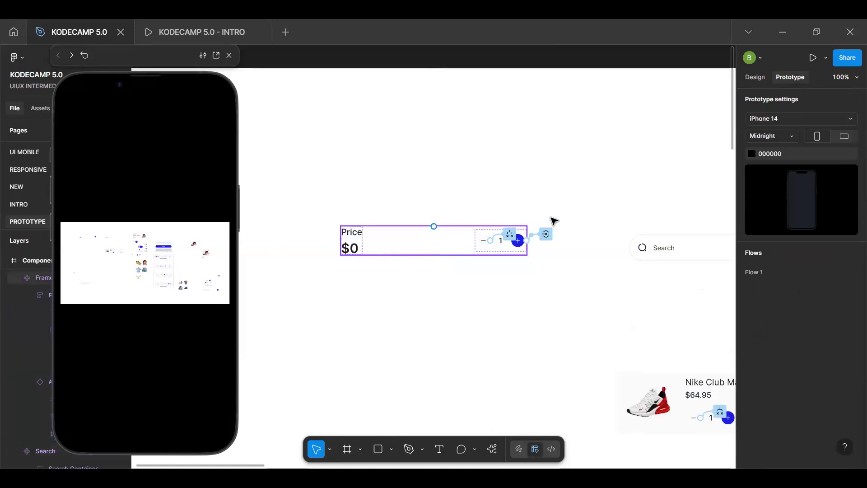
click(554, 222)
click(547, 234)
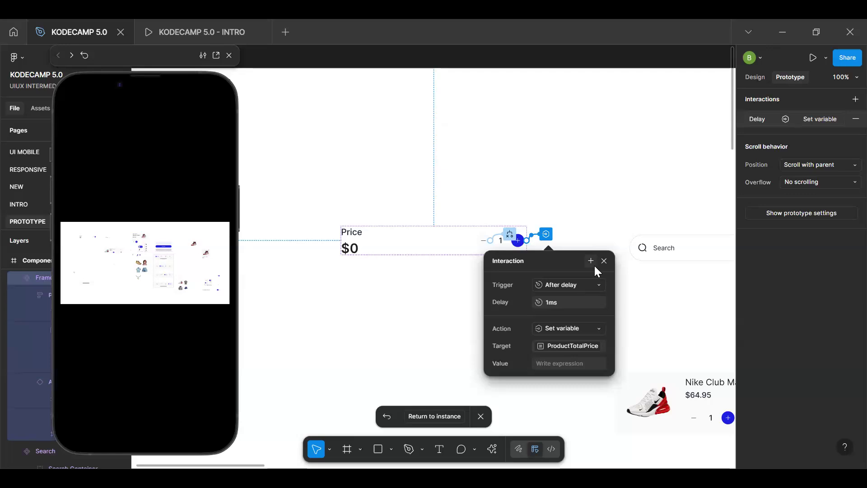
click(848, 121)
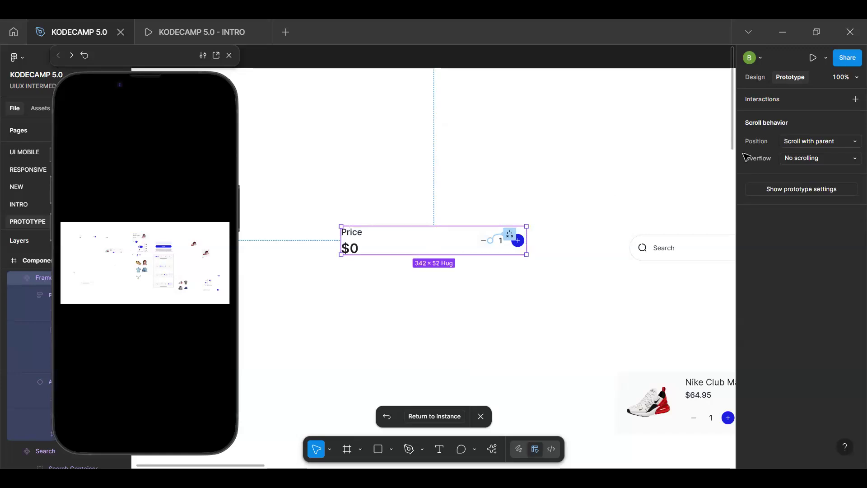
Step: Add an interaction to the price row component with an After delay trigger of 1 ms
click(856, 99)
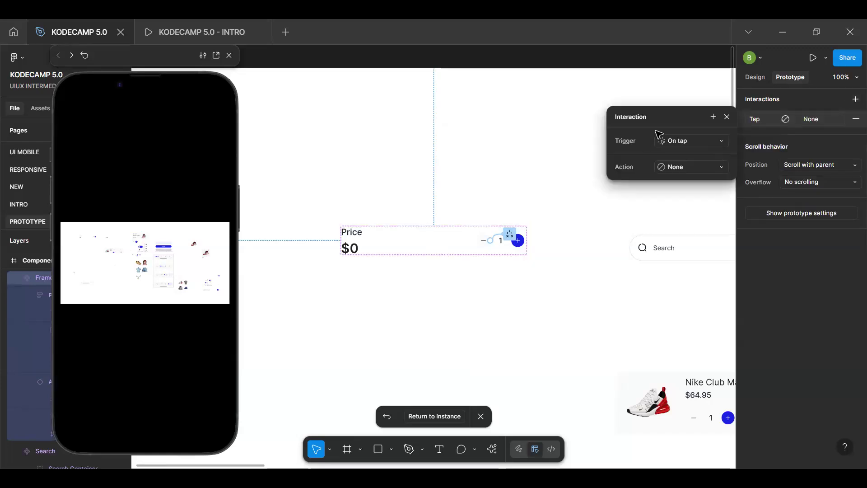
click(659, 140)
click(691, 277)
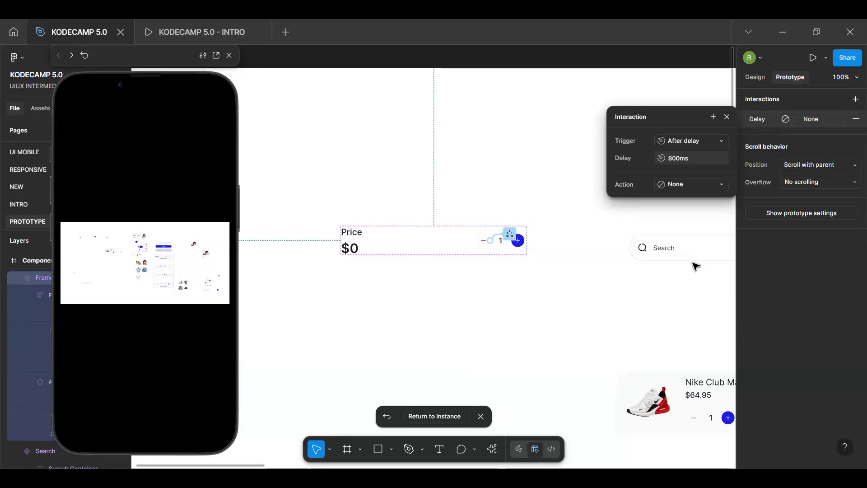
click(692, 159)
text(1)
key(Return)
Step: Make the delayed interaction a Set variable action that targets ProductTotalPrice
click(693, 189)
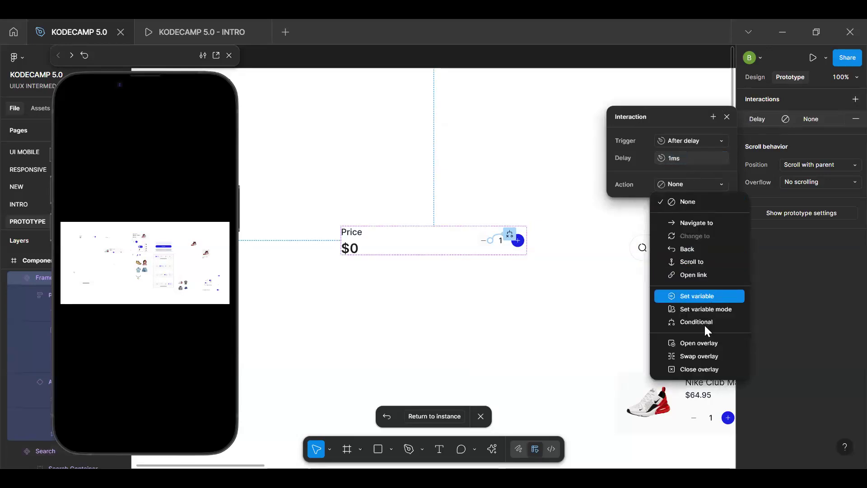
click(700, 296)
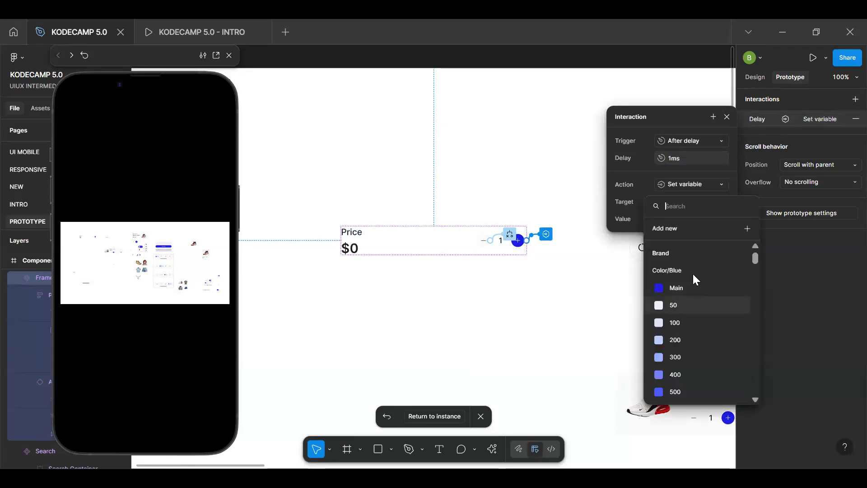
text(pr)
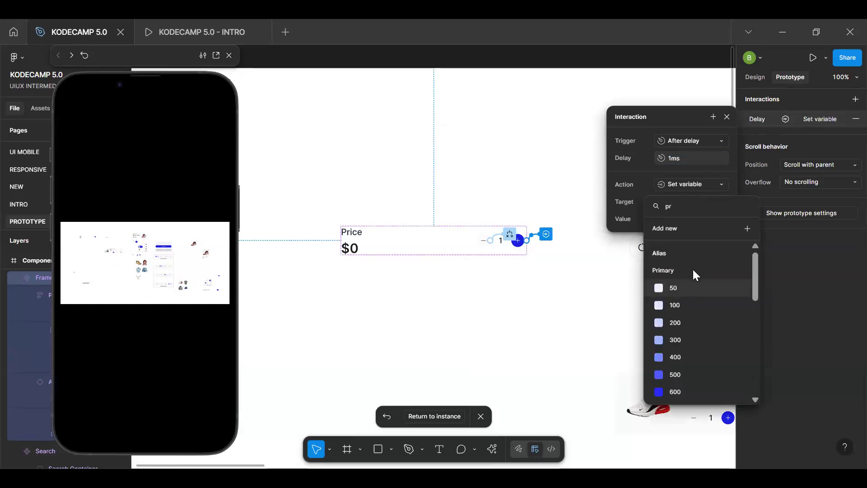
text(od)
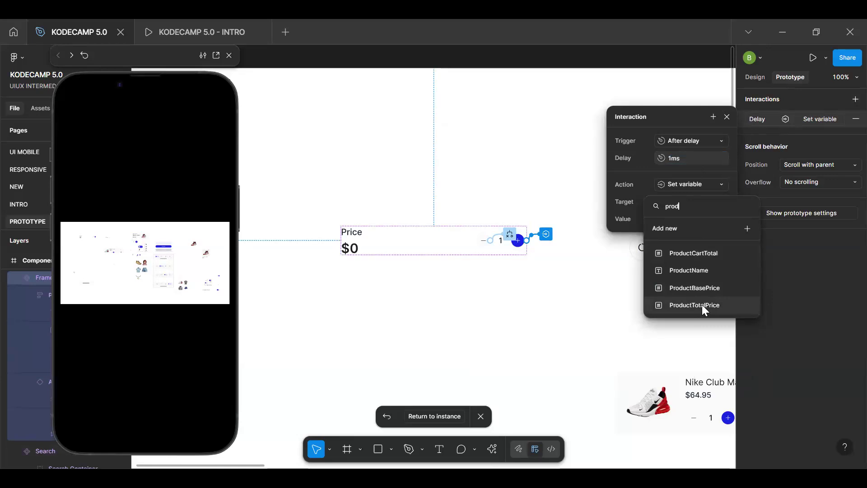
click(702, 304)
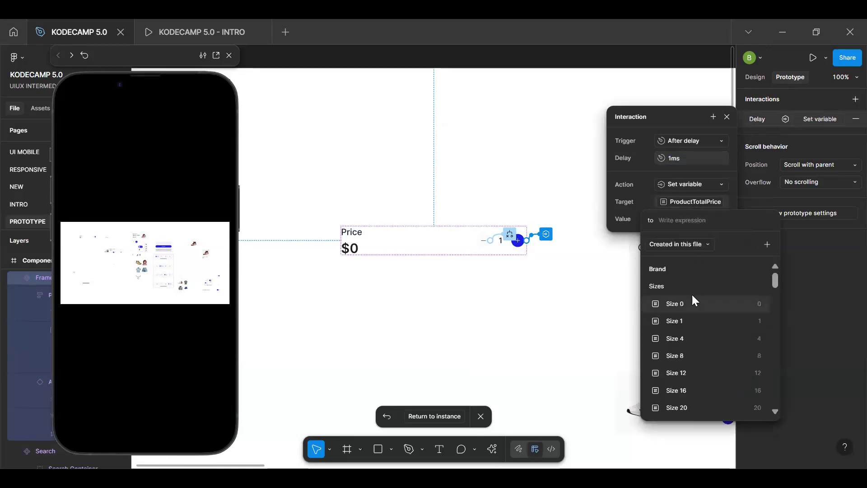
Step: Set the delayed action's ProductTotalPrice value to the expression ProductBasePrice * ProductCartTotal
text(pro)
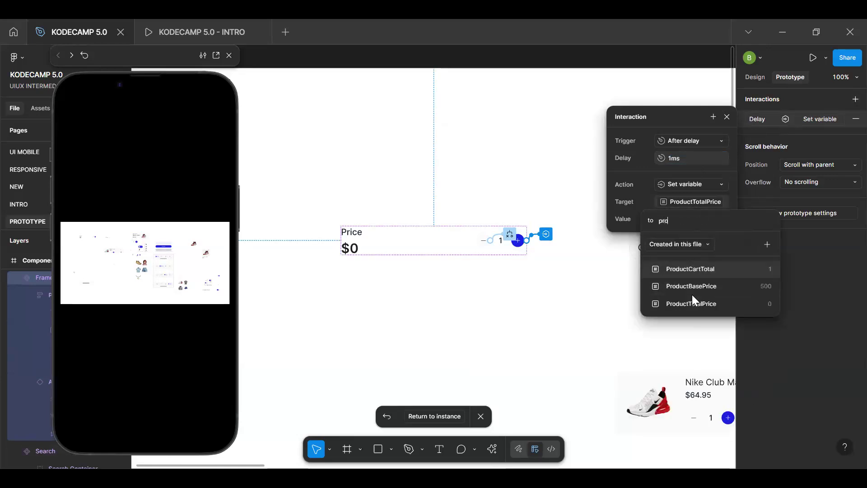
click(705, 289)
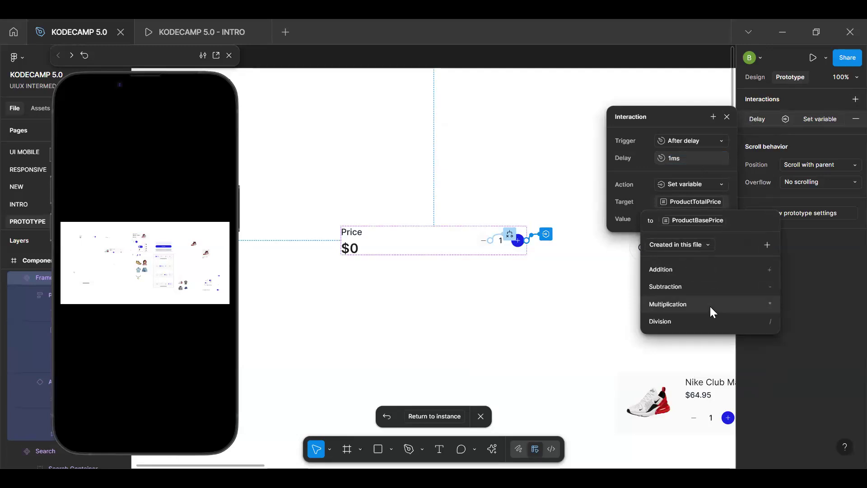
click(710, 307)
text(pr)
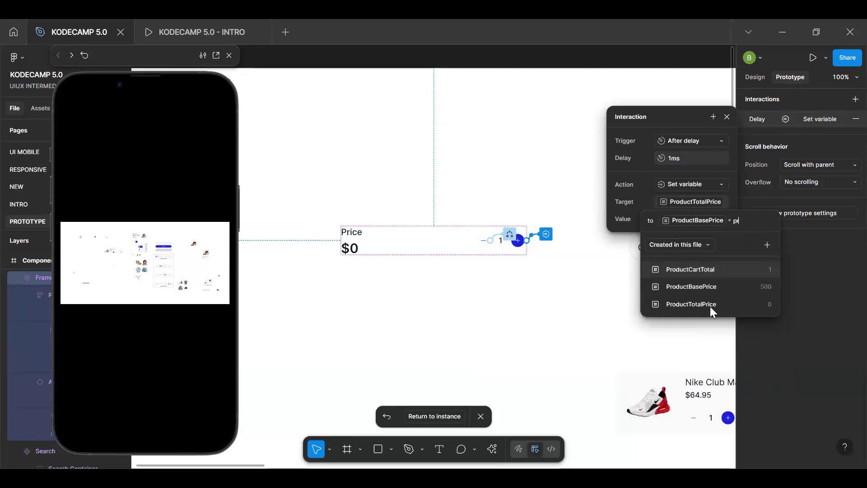
click(716, 263)
key(Return)
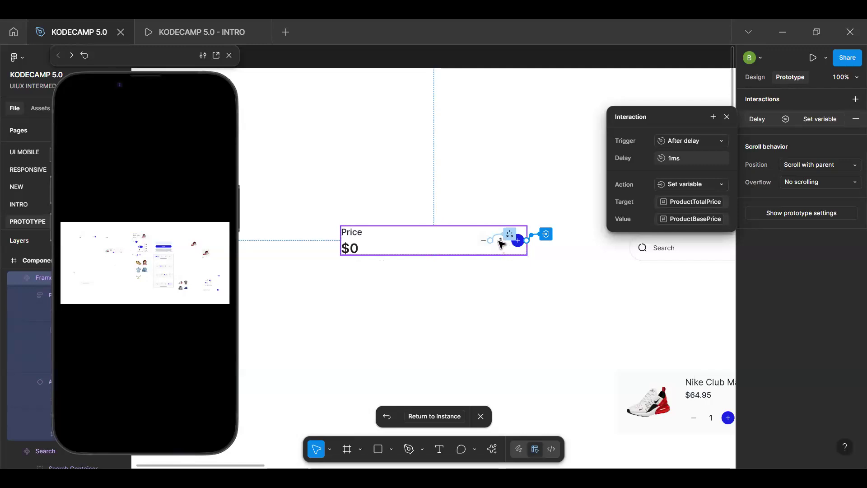
Step: Return to the product screen instance and test in the preview how the total price responds to repeated quantity increases
scroll(504, 248, up, 3)
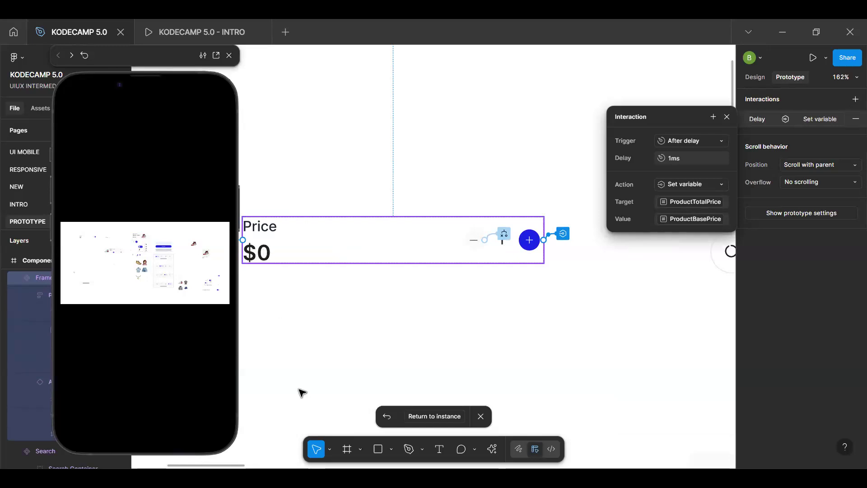
click(423, 416)
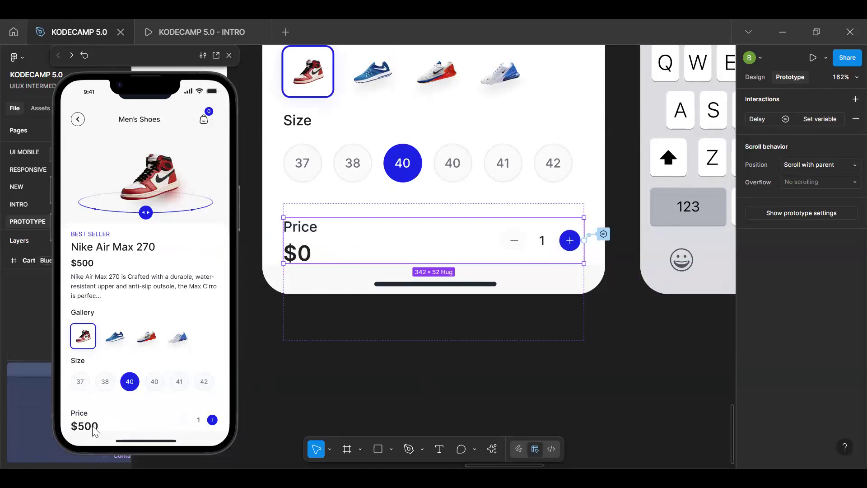
click(212, 420)
click(212, 421)
click(212, 421)
click(212, 421)
click(211, 421)
click(212, 421)
click(211, 421)
double_click(211, 421)
double_click(212, 420)
click(212, 420)
double_click(212, 421)
double_click(212, 421)
double_click(211, 420)
double_click(211, 421)
double_click(212, 421)
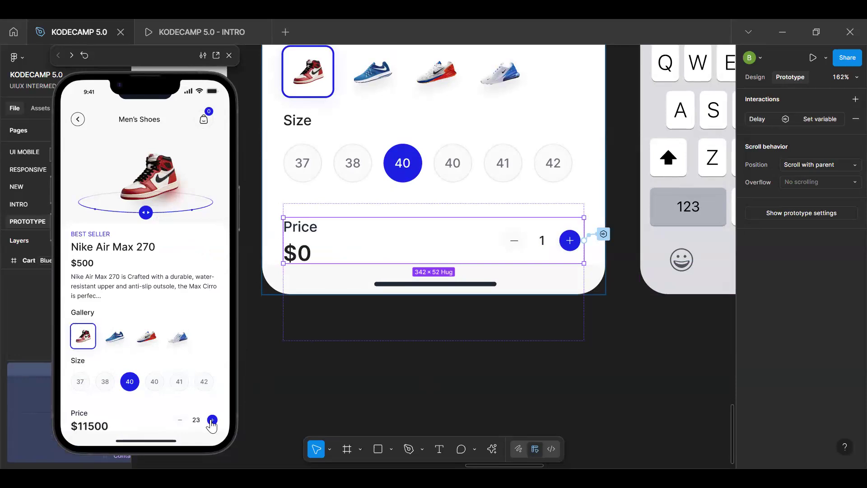
double_click(212, 421)
double_click(212, 421)
click(212, 420)
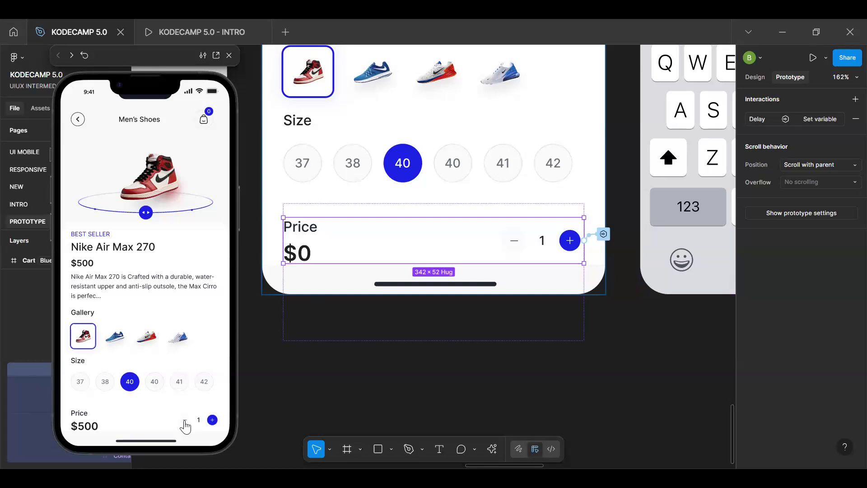
click(211, 422)
click(211, 421)
Step: Go to the main component of the Add to cart quantity control and open the minus button's On tap conditional interaction
click(547, 252)
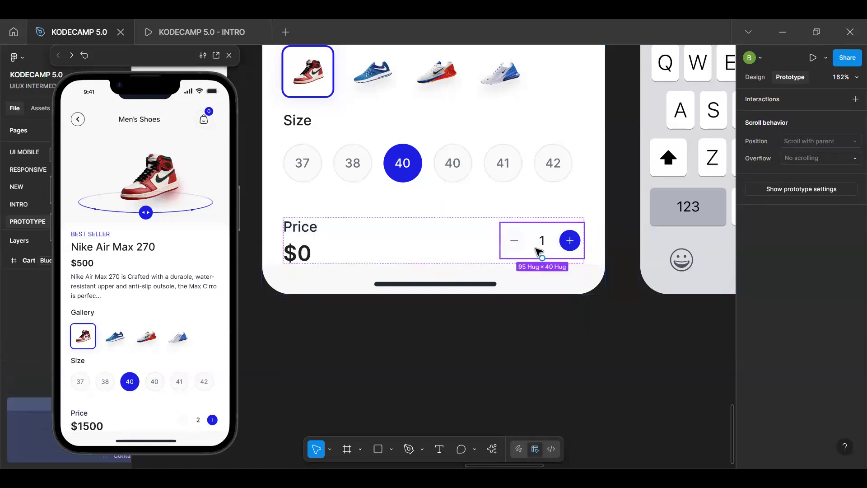
click(756, 77)
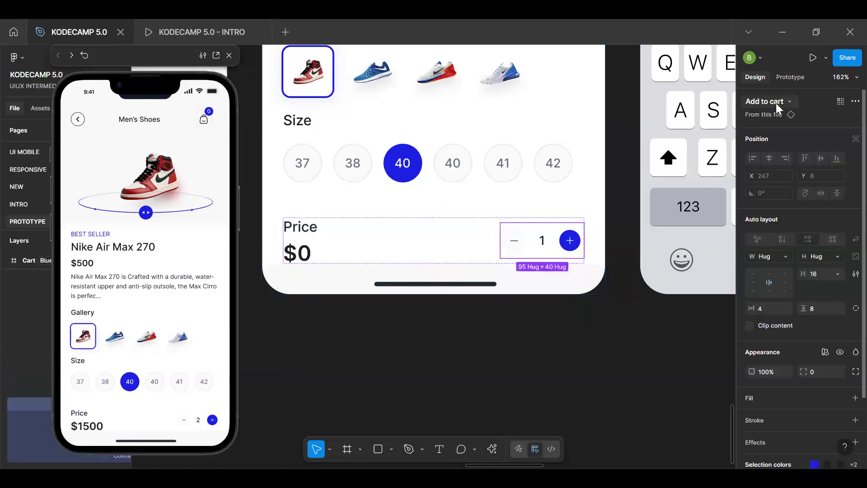
click(791, 114)
click(406, 240)
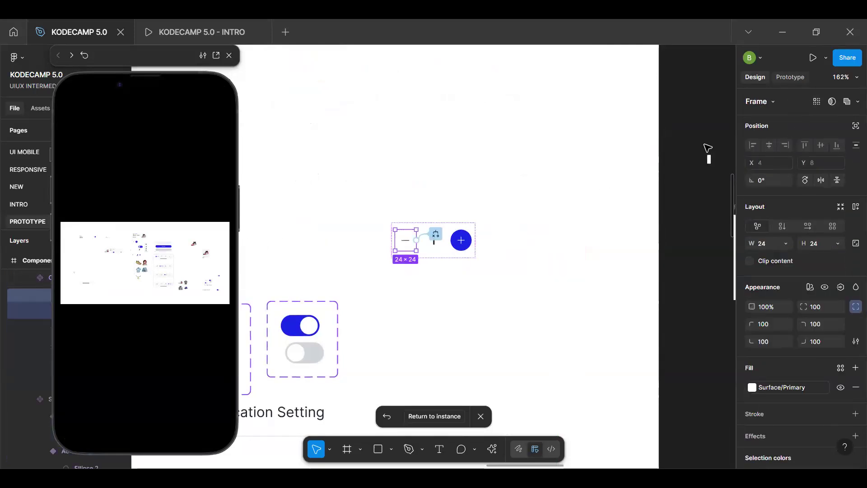
click(790, 78)
click(819, 120)
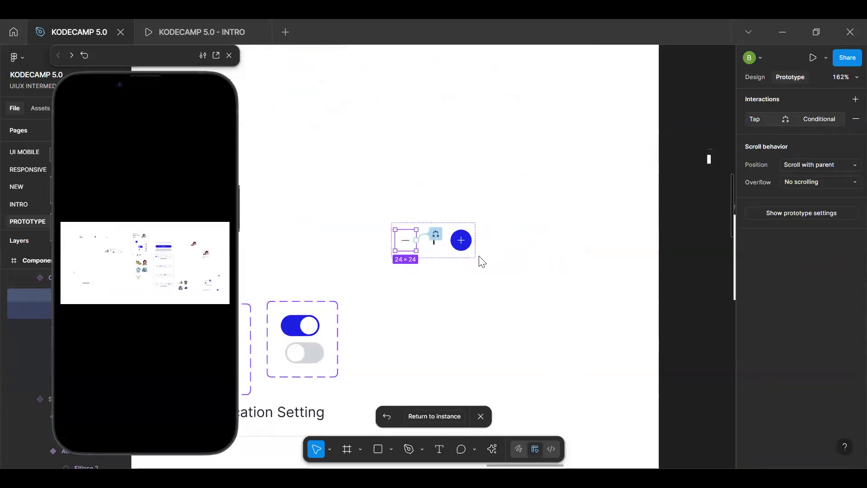
Step: Add a Set variable action targeting ProductTotalPrice to the minus button's tap interaction
click(508, 272)
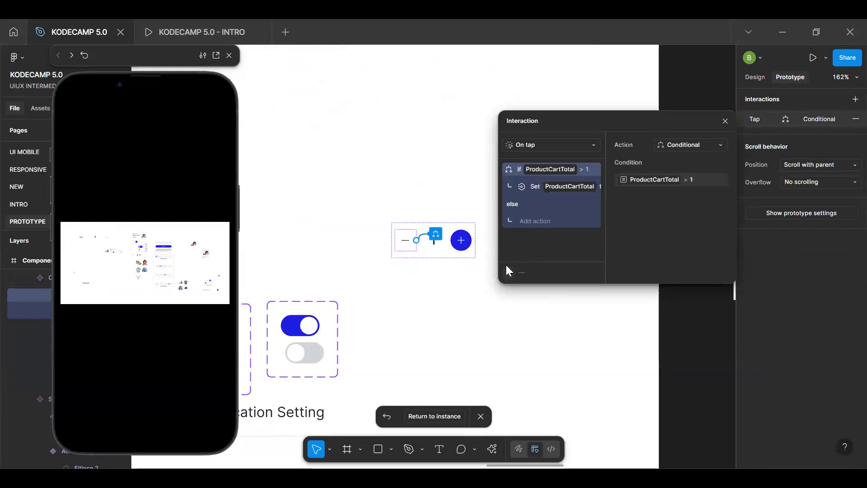
click(513, 394)
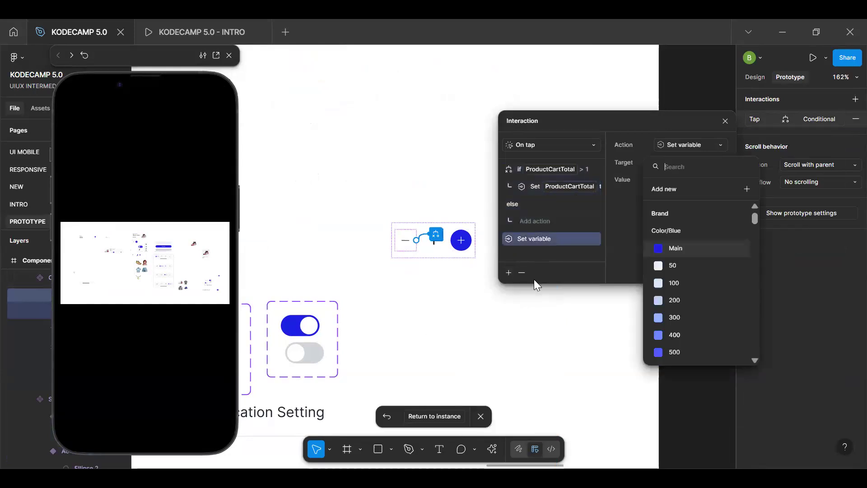
text(pro)
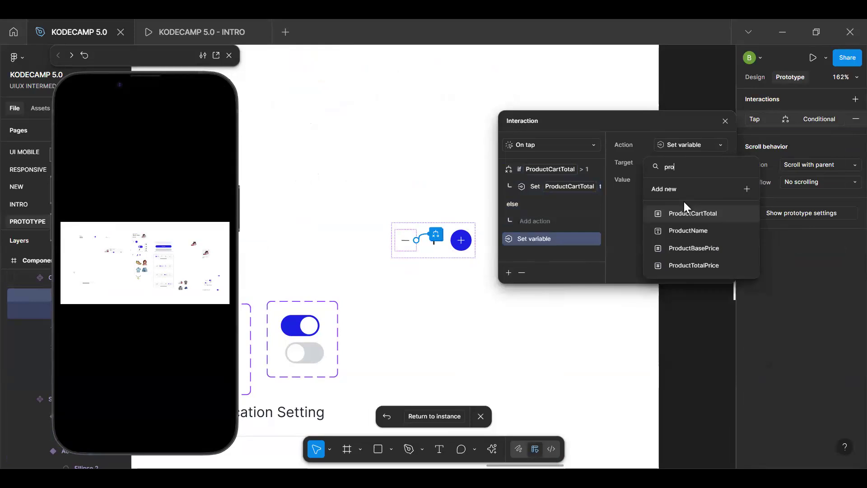
click(705, 262)
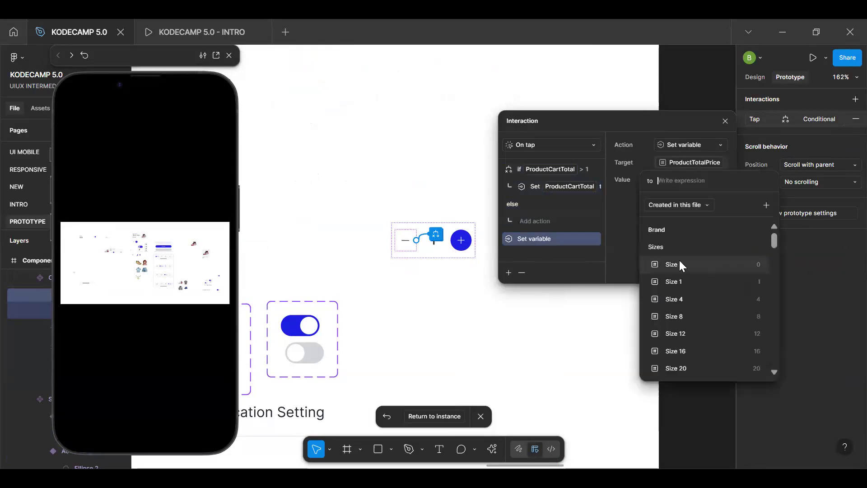
Step: Set the new action's value to ProductBasePrice * ProductCartTotal and move it into the if branch, below the ProductCartTotal action
text(pro)
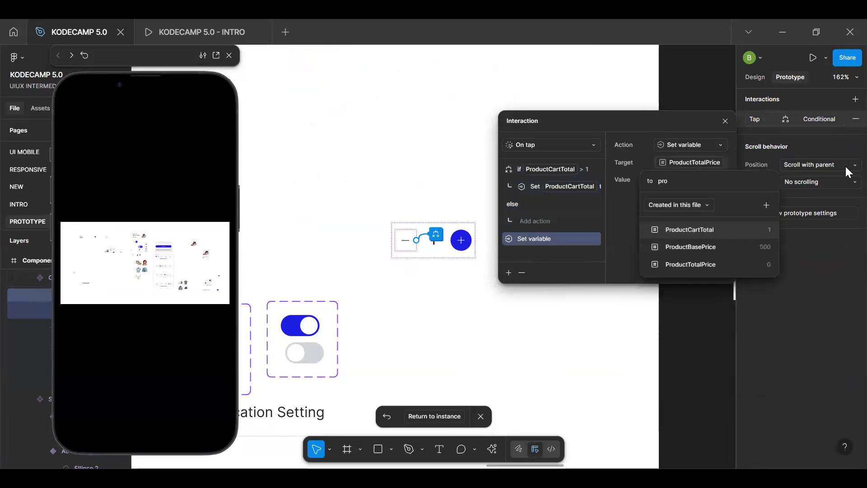
click(728, 246)
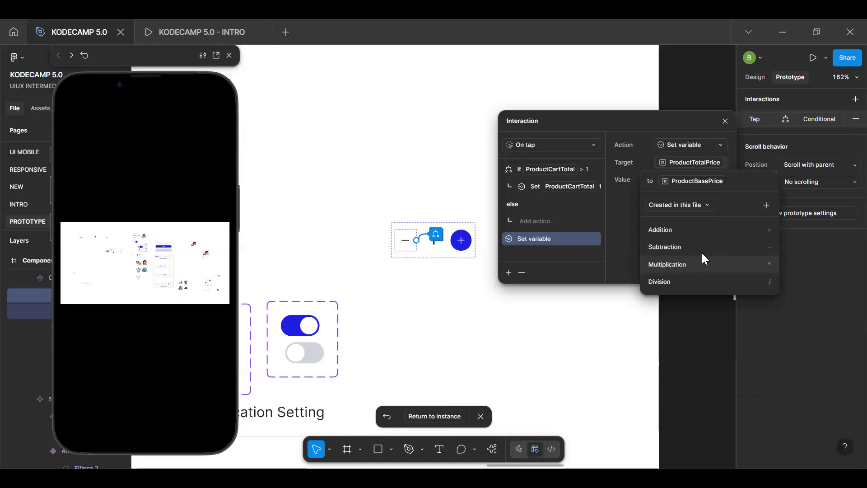
click(704, 264)
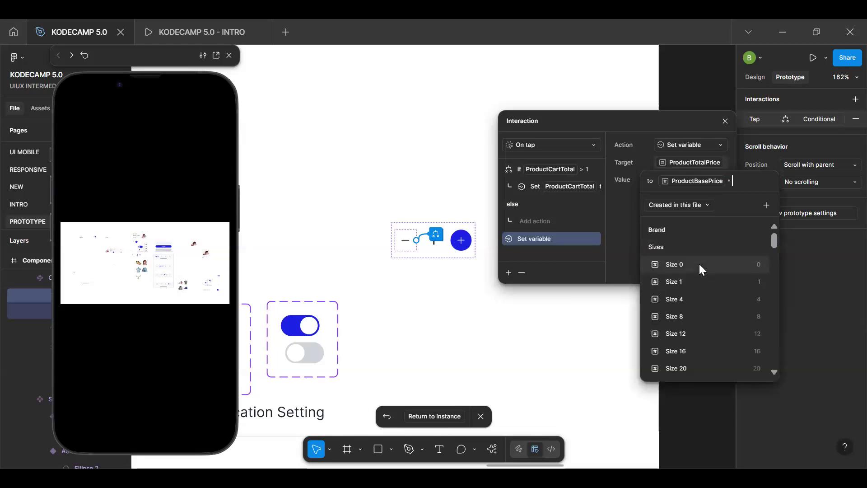
text(pro)
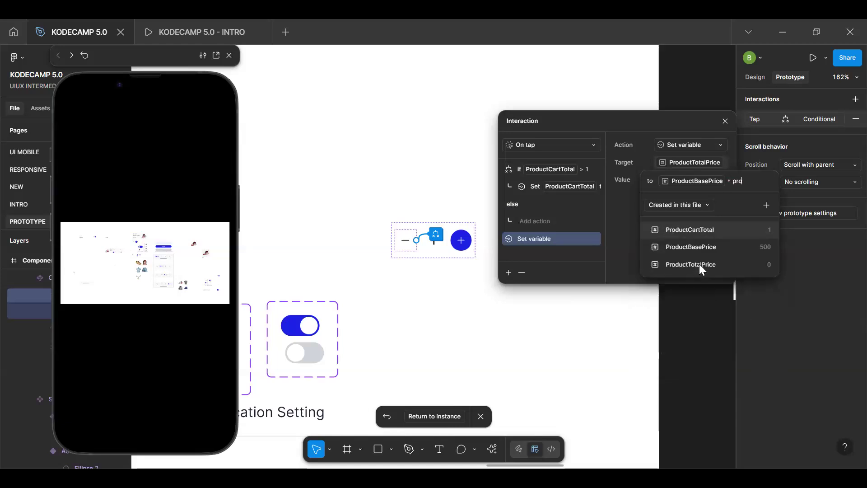
click(716, 230)
key(Return)
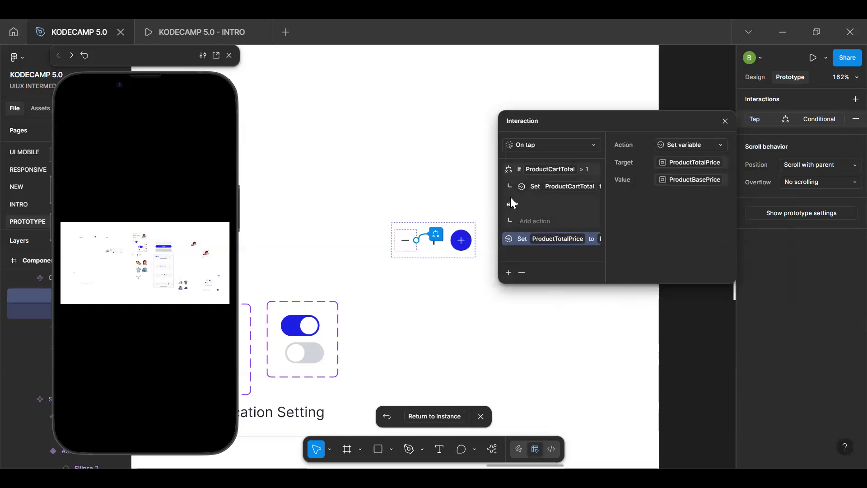
drag(513, 194, 513, 200)
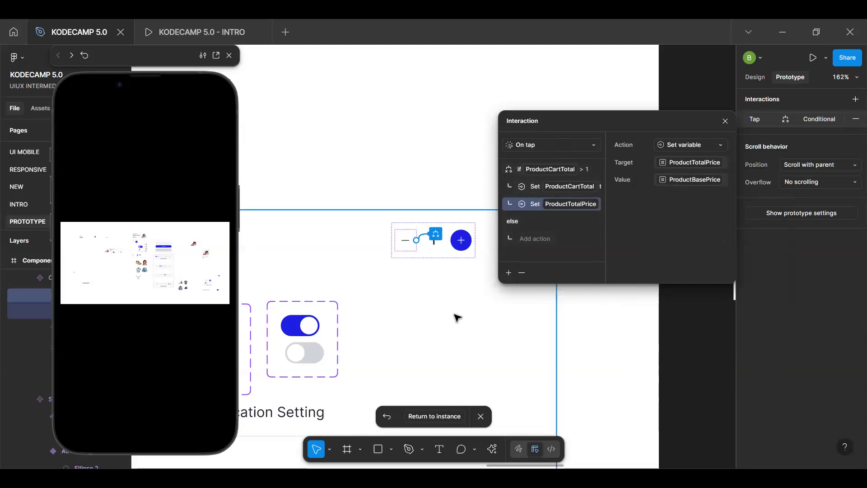
click(725, 121)
Step: Return to the product screen instance and test the price in the preview by raising and lowering the quantity repeatedly
scroll(429, 420, down, 3)
click(427, 417)
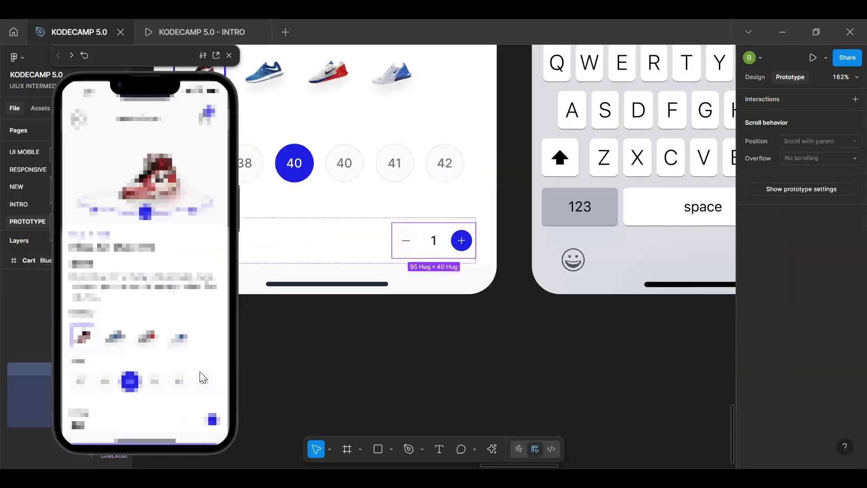
click(214, 421)
click(214, 421)
click(213, 420)
click(214, 421)
click(213, 421)
click(183, 421)
click(183, 422)
click(183, 421)
click(183, 421)
click(183, 421)
click(212, 420)
click(212, 420)
click(212, 420)
click(212, 420)
click(212, 420)
click(213, 421)
click(183, 421)
click(183, 421)
click(184, 421)
click(183, 420)
click(183, 421)
click(184, 420)
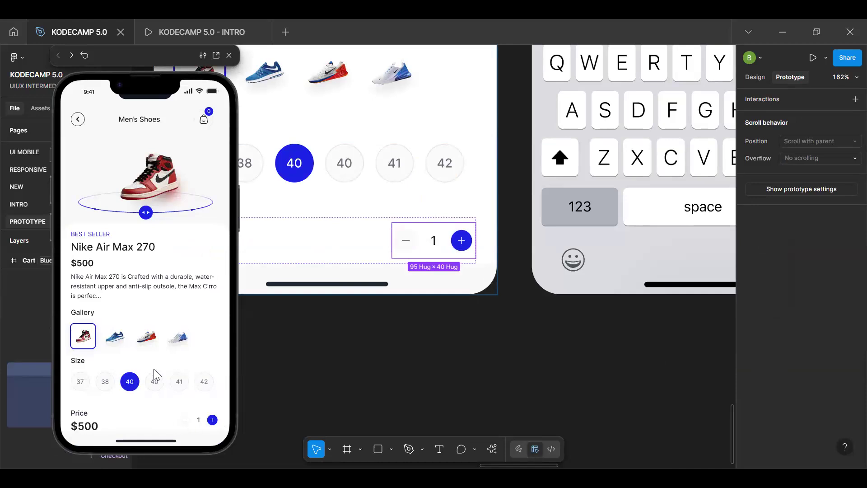
Step: Test the Add to Cart button together with the quantity plus and minus buttons in the preview
scroll(155, 373, down, 1)
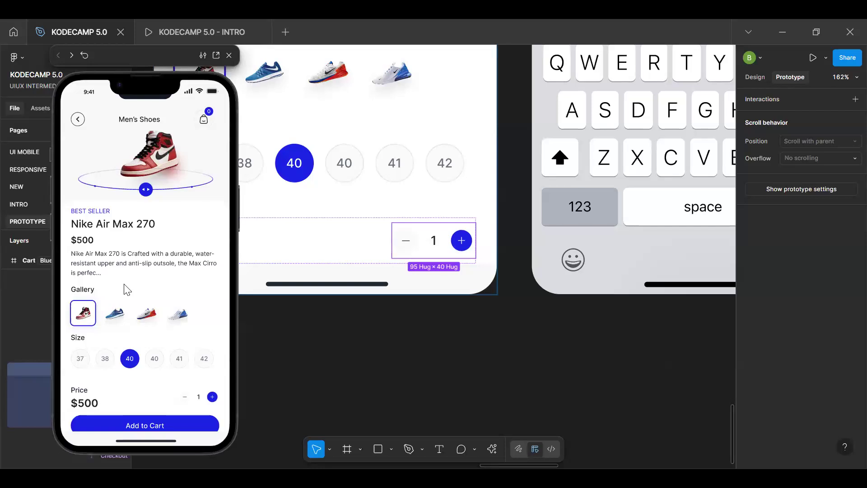
click(212, 397)
click(213, 397)
click(165, 425)
click(183, 398)
click(214, 399)
click(183, 397)
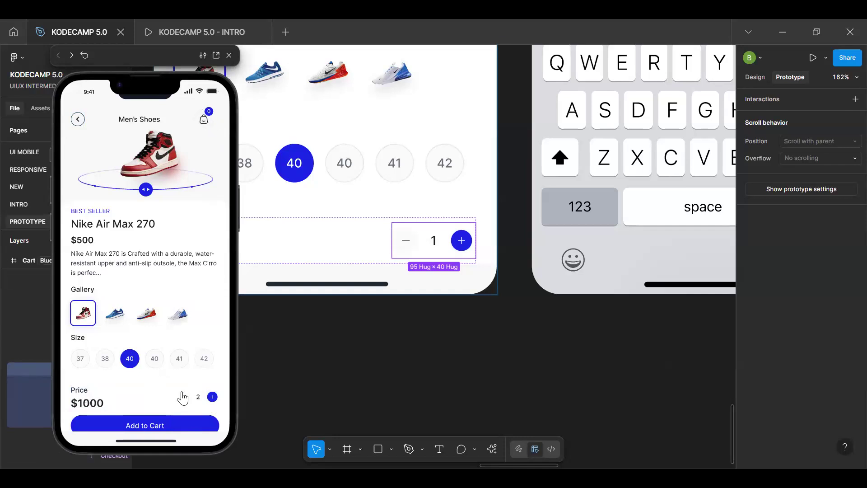
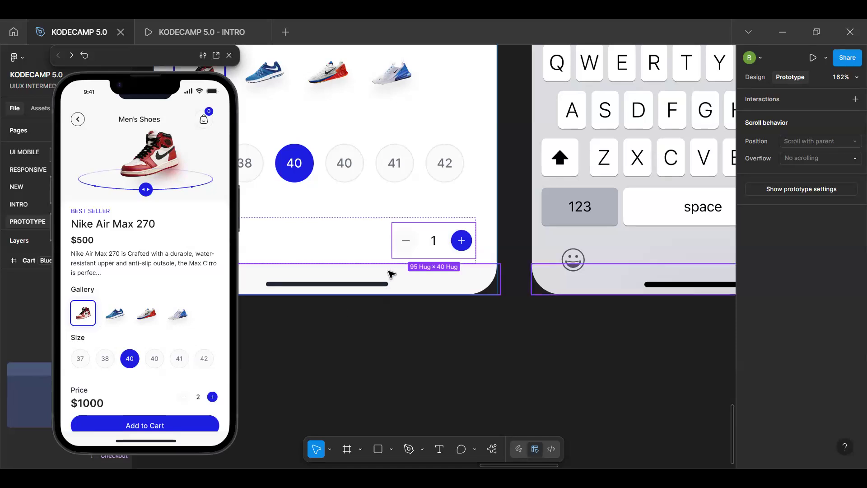
scroll(391, 274, up, 5)
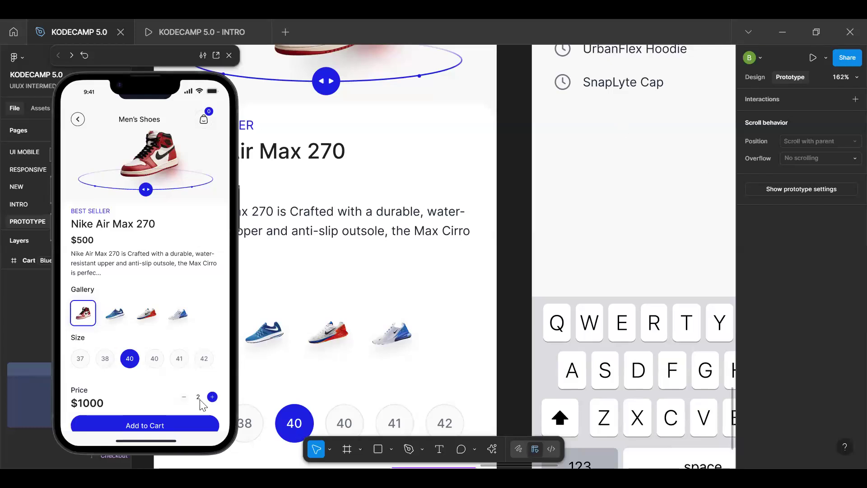
click(170, 426)
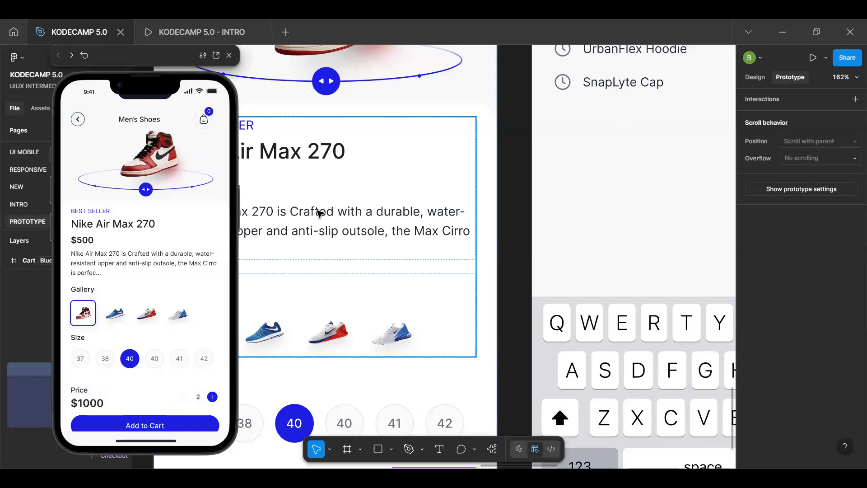
Step: Go to the main component of the cart icon in the Men's Shoes screen header
scroll(324, 223, down, 5)
scroll(348, 194, up, 9)
click(444, 155)
click(447, 155)
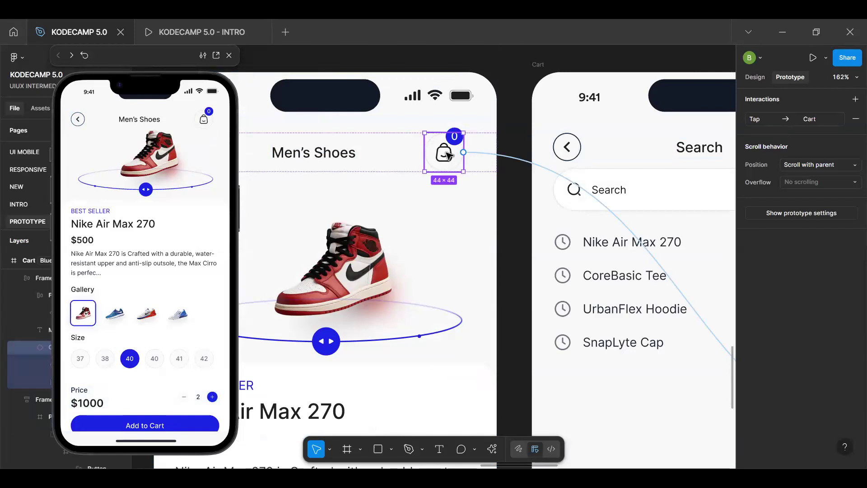
click(755, 77)
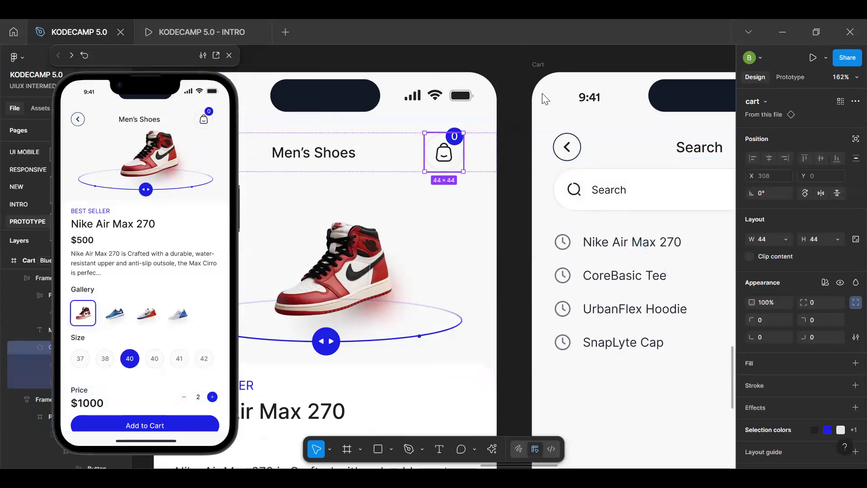
click(761, 113)
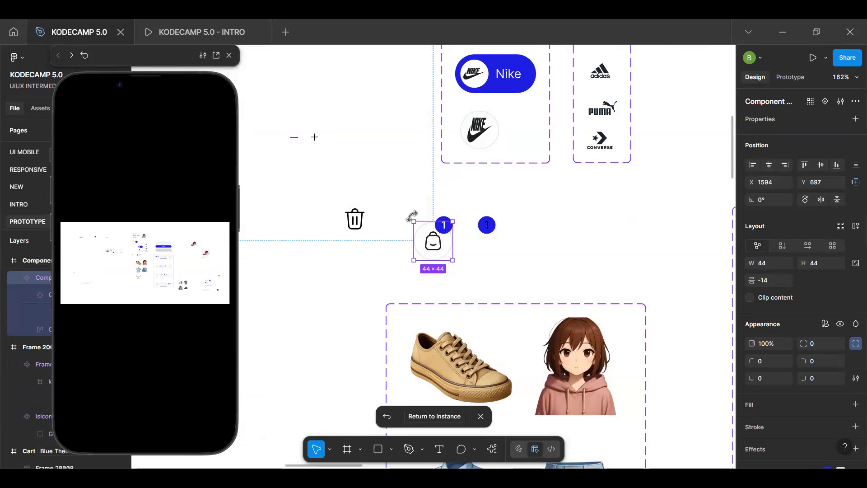
Step: Inspect the number text inside the standalone cart badge component and open the Product Variables collection
click(487, 225)
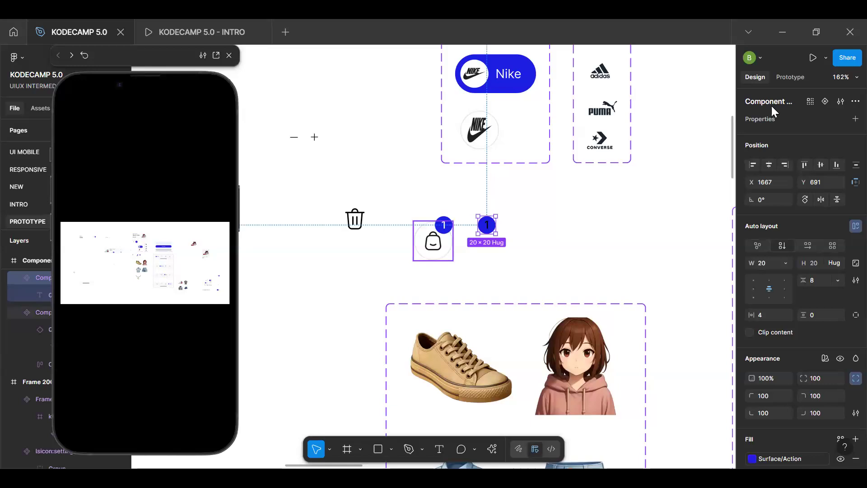
key(Return)
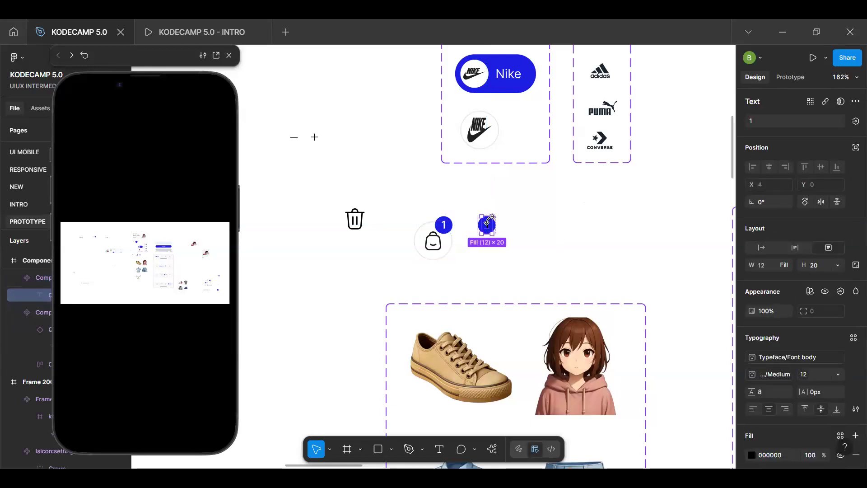
click(526, 203)
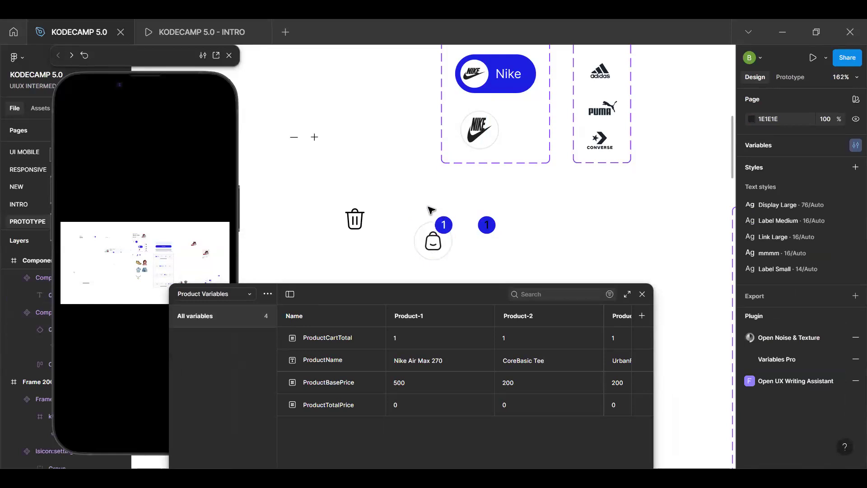
drag(366, 292, 345, 212)
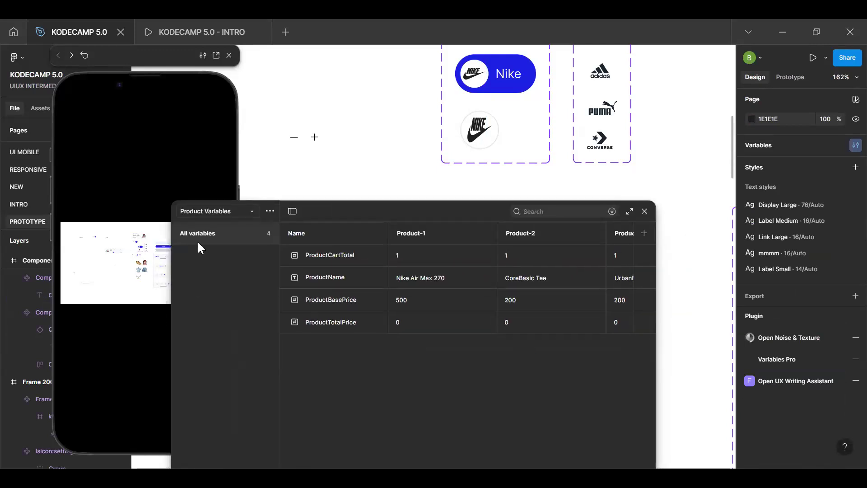
click(269, 212)
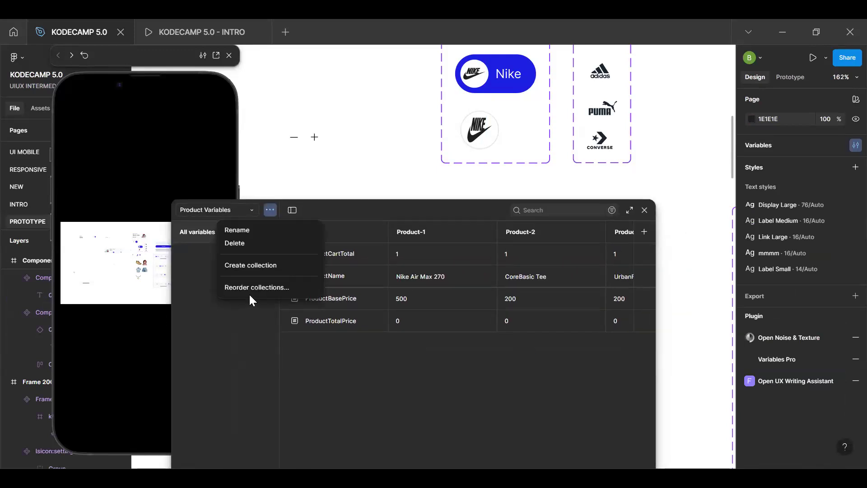
click(253, 286)
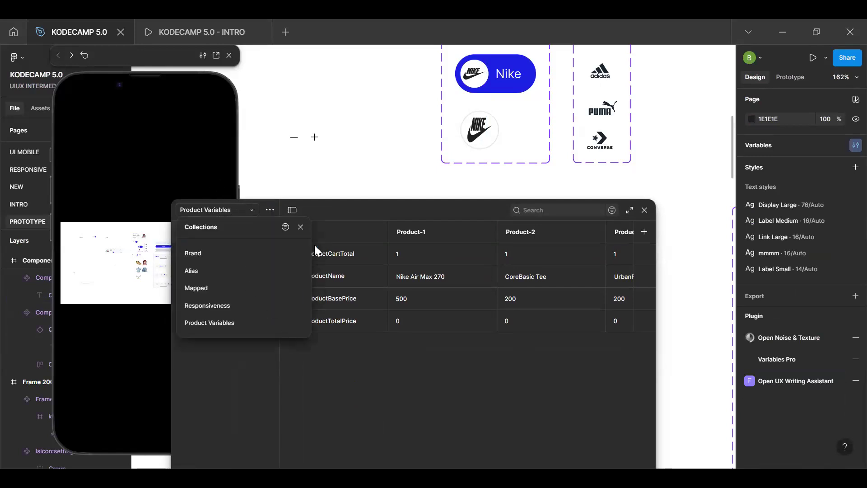
click(301, 227)
Step: Create a new variable collection named Cart Variables
click(271, 210)
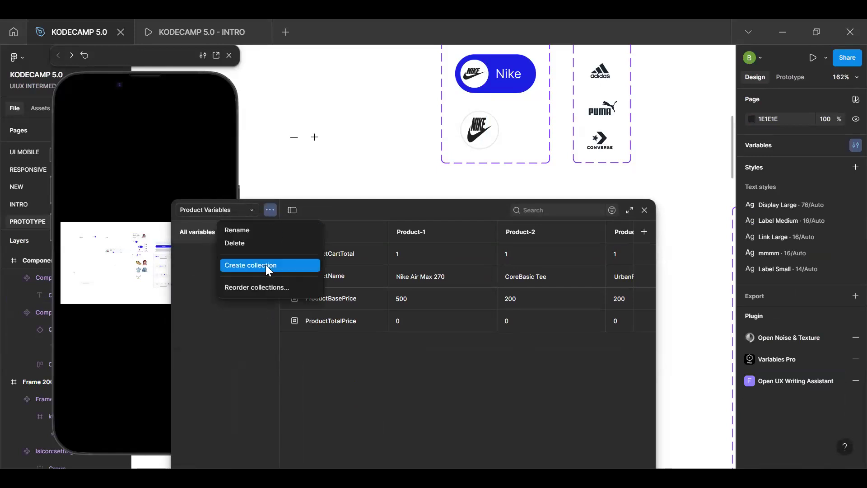
click(284, 262)
key(ctrl+a)
text(Cart)
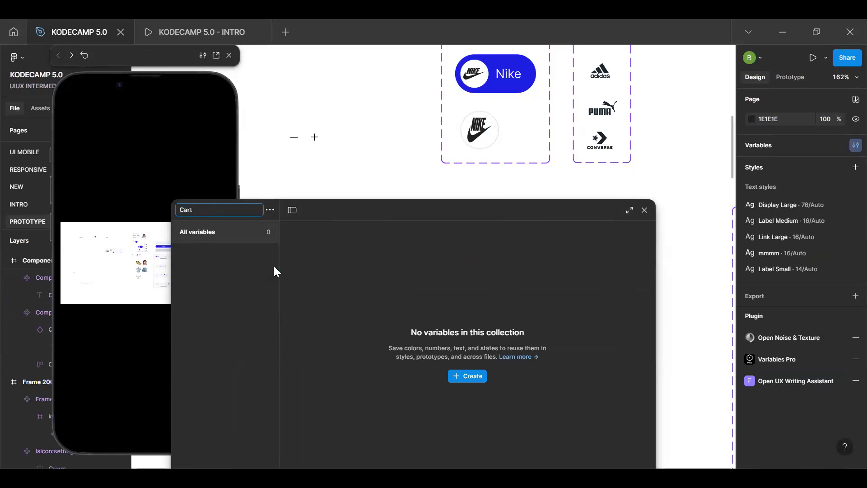
text( VAriables)
key(BackSpace)
text(a)
key(Return)
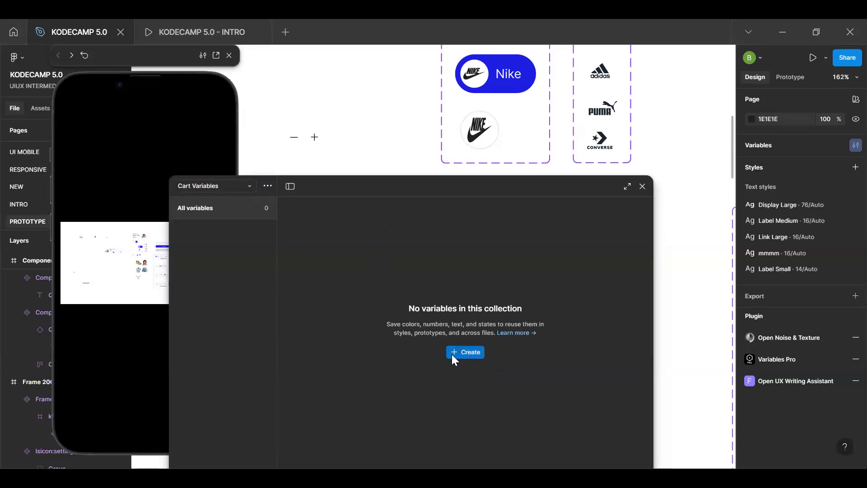
Step: Create a number variable named CartCount in the Cart Variables collection
click(452, 353)
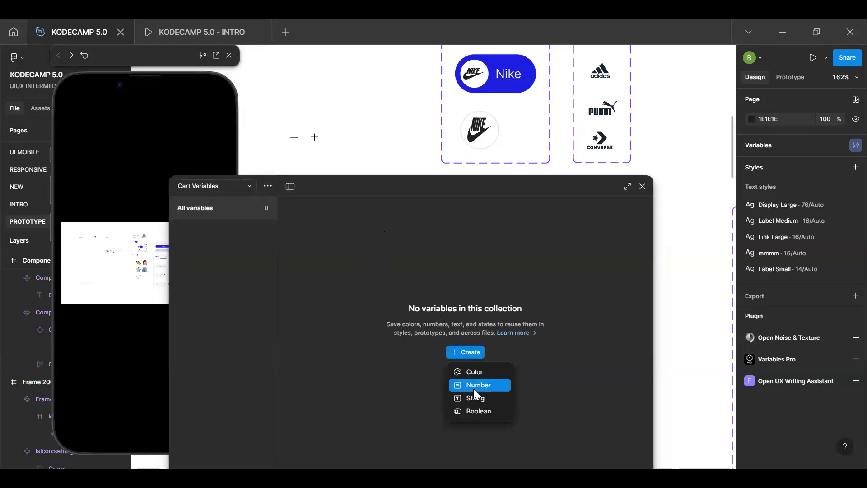
click(474, 386)
text(CArt)
key(BackSpace)
key(BackSpace)
key(BackSpace)
text(a)
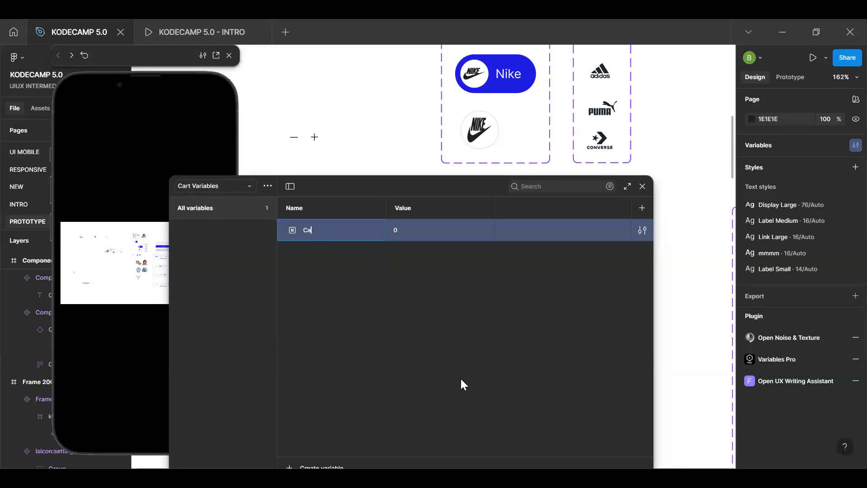
text(rtCount)
key(Return)
Step: Bind the number text inside the standalone cart badge component to the CartCount variable
drag(433, 186, 403, 289)
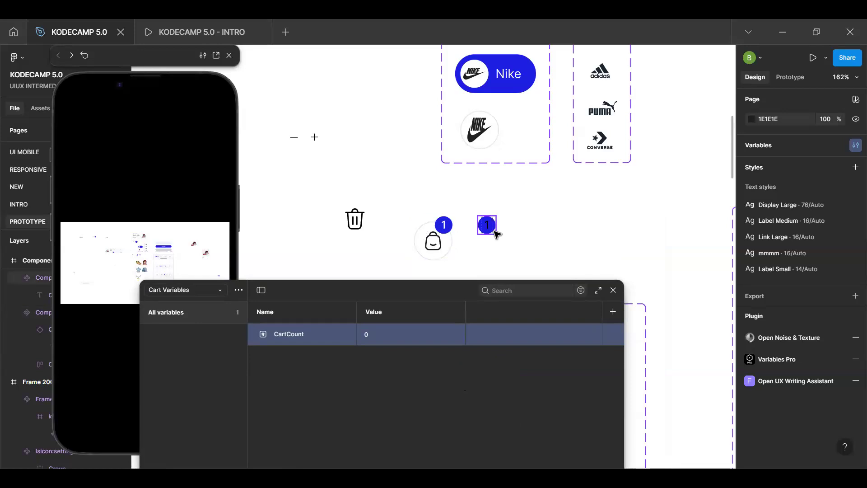
drag(260, 302, 255, 303)
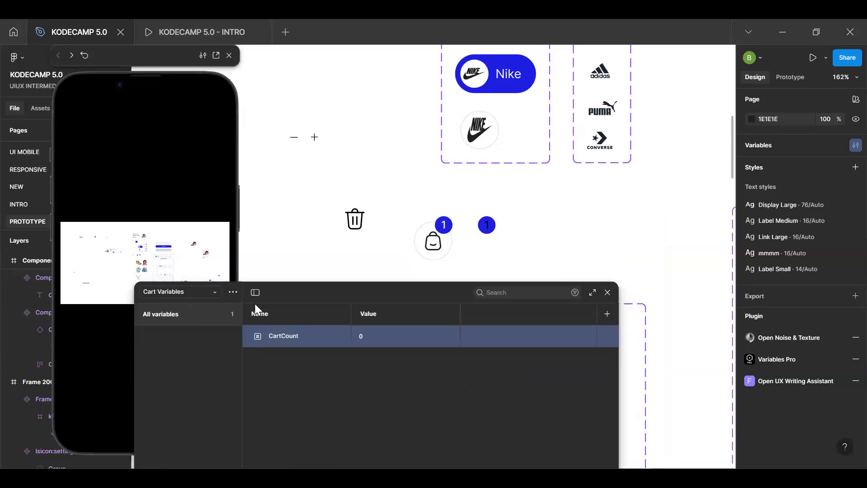
scroll(486, 227, up, 3)
double_click(489, 225)
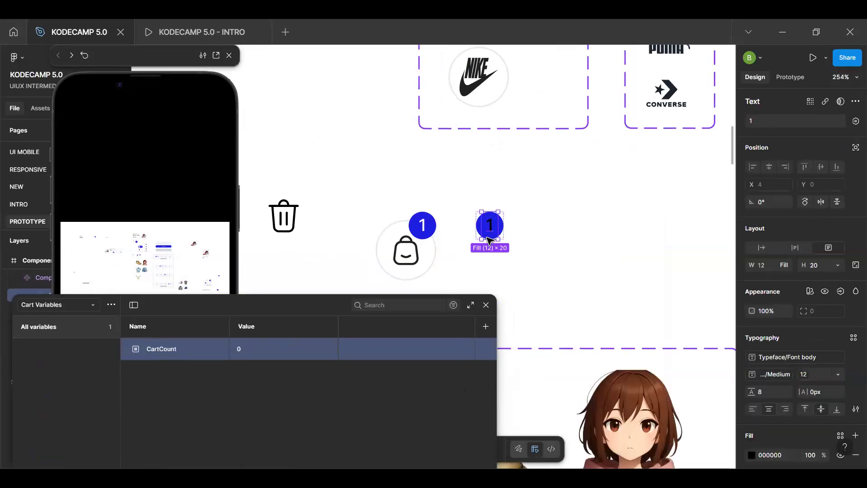
click(855, 121)
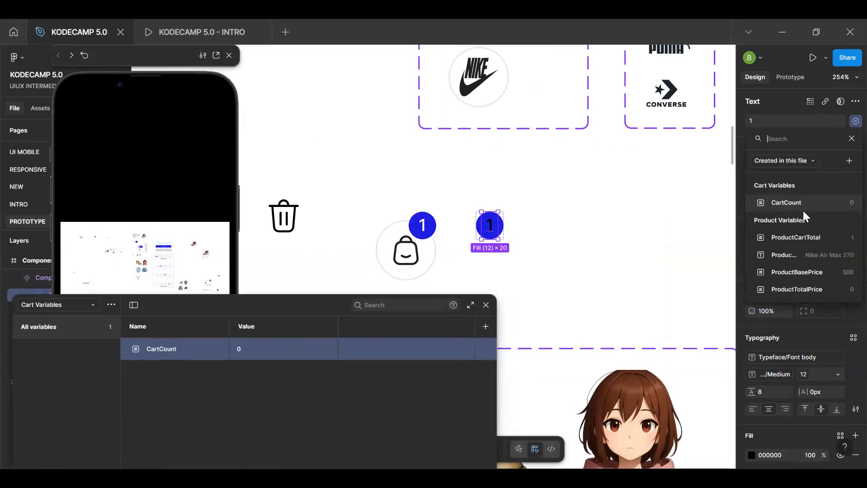
click(797, 206)
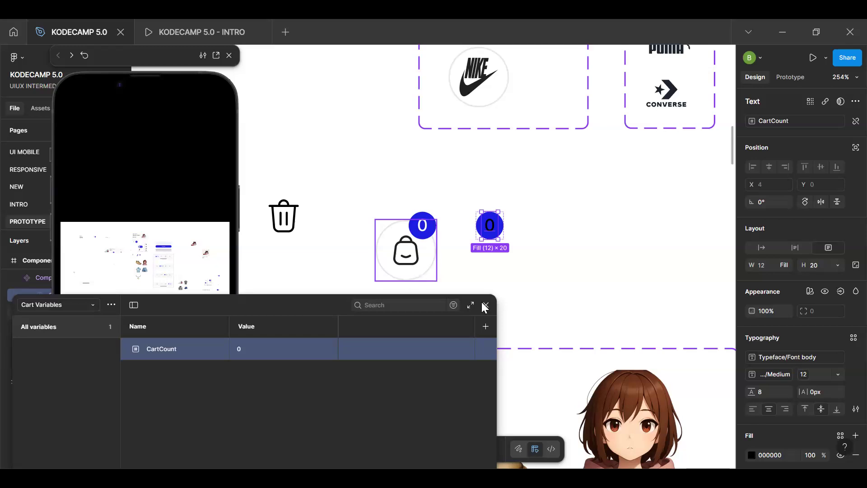
drag(276, 304, 295, 221)
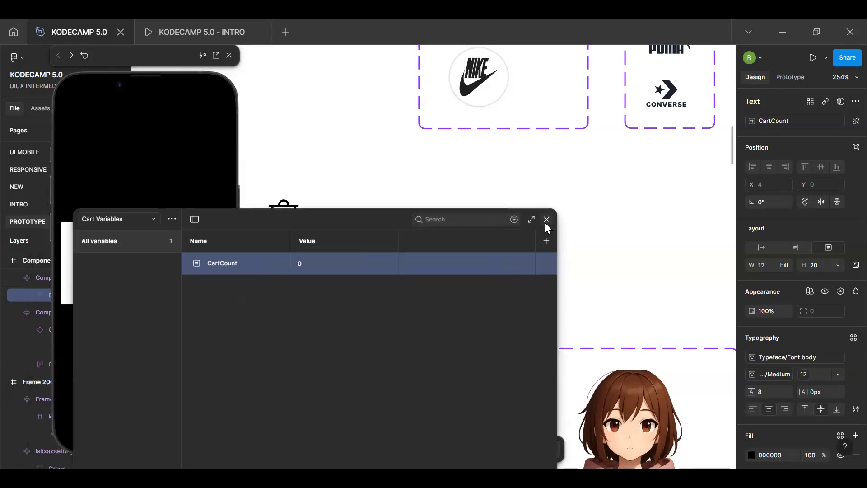
Step: Return to the cart icon instance and review the cart badges on the Home and Men's Shoes screens
scroll(497, 262, down, 10)
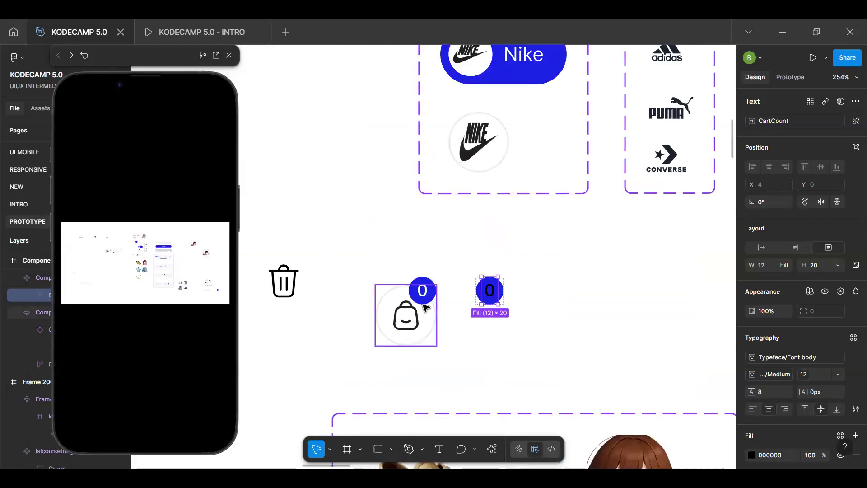
click(435, 416)
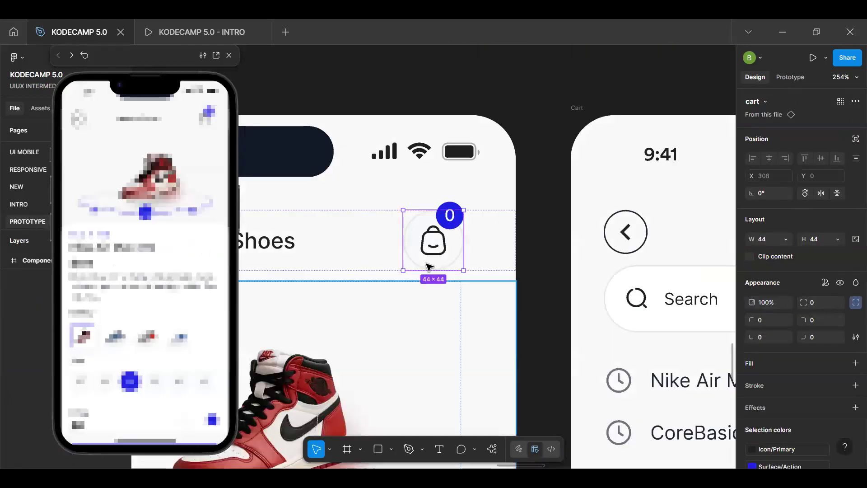
key(Escape)
scroll(354, 323, down, 5)
key(h)
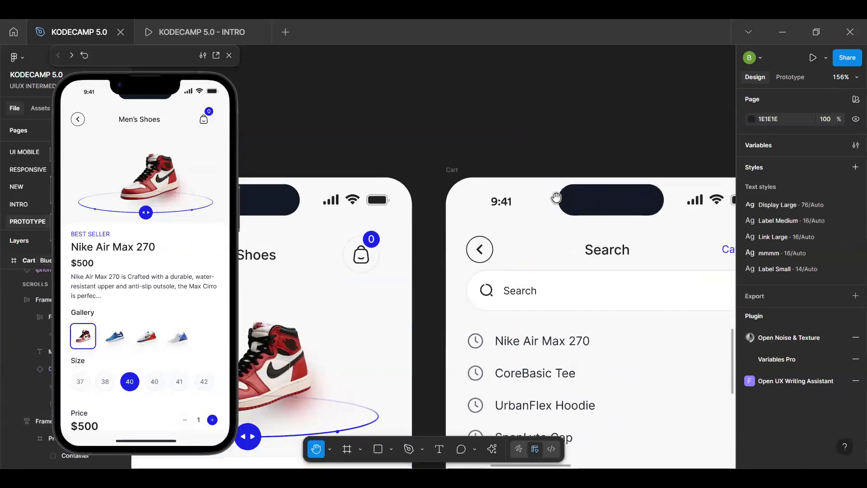
scroll(548, 300, left, 10)
scroll(548, 299, down, 4)
scroll(606, 237, left, 2)
scroll(606, 237, down, 1)
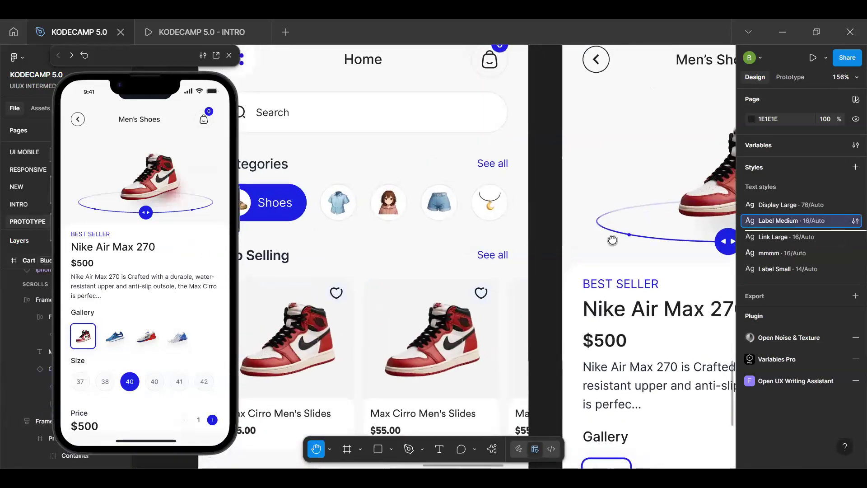
scroll(612, 240, right, 15)
scroll(612, 240, up, 2)
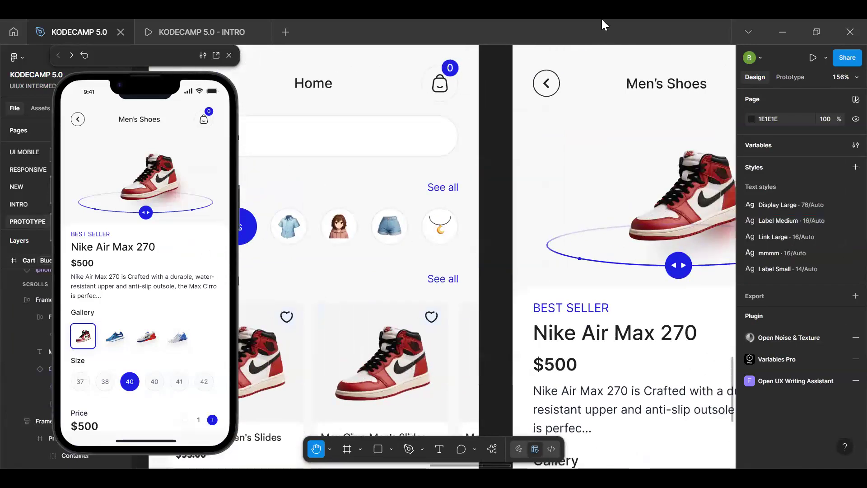
scroll(301, 339, up, 2)
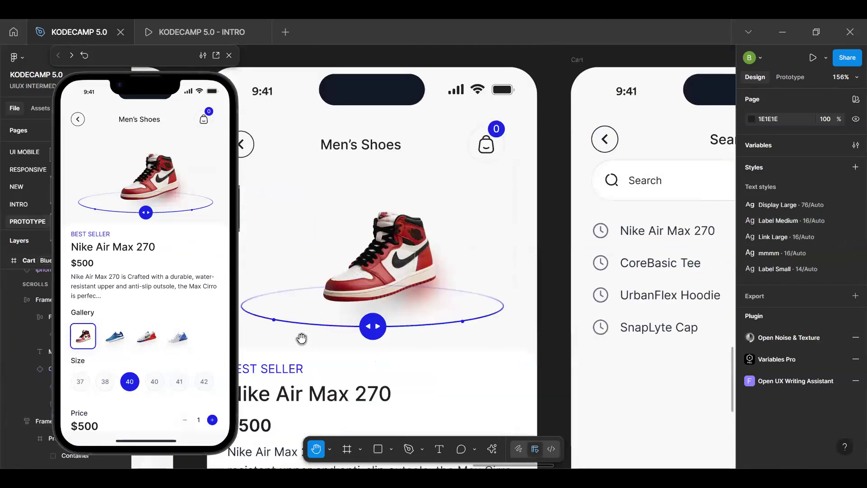
scroll(446, 265, up, 1)
scroll(429, 276, left, 4)
scroll(429, 276, down, 5)
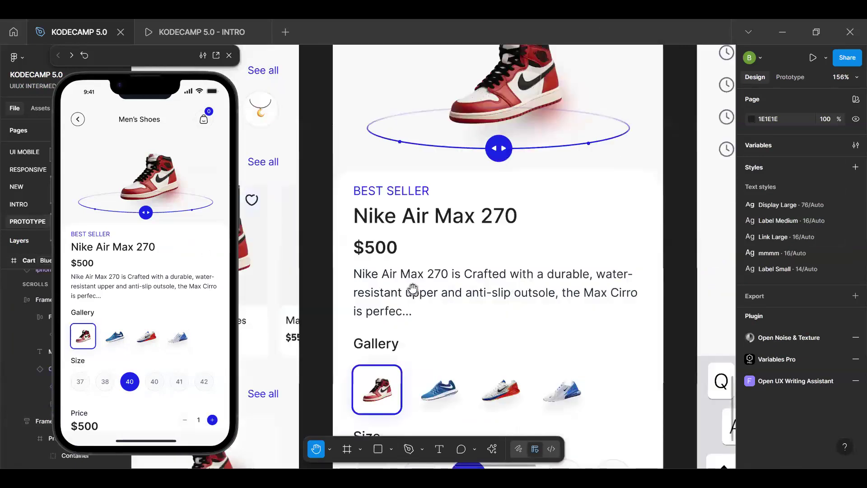
scroll(418, 362, down, 6)
scroll(419, 362, right, 2)
key(v)
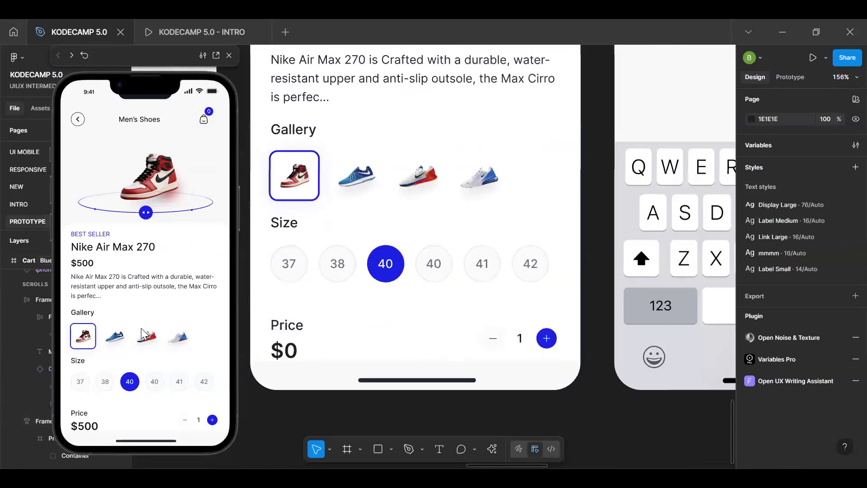
Step: Test the preview by raising the shoe quantity to 3 and adding it to the cart
click(144, 315)
scroll(144, 325, down, 2)
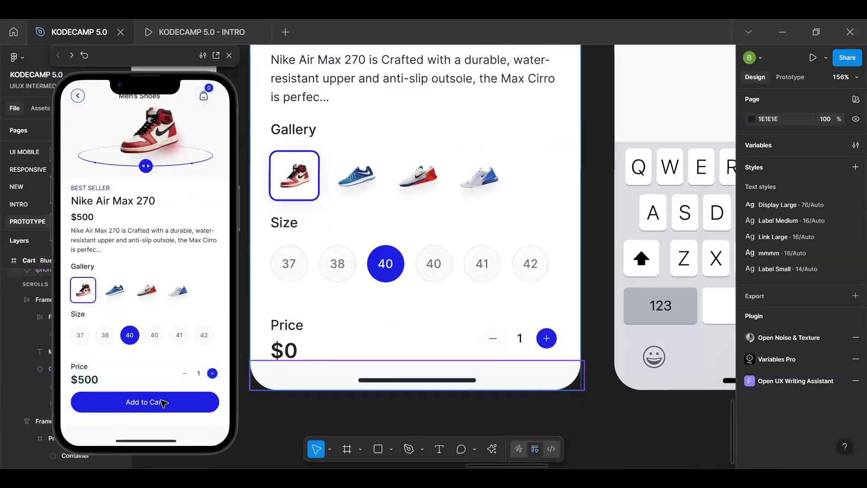
click(212, 374)
click(212, 374)
click(159, 402)
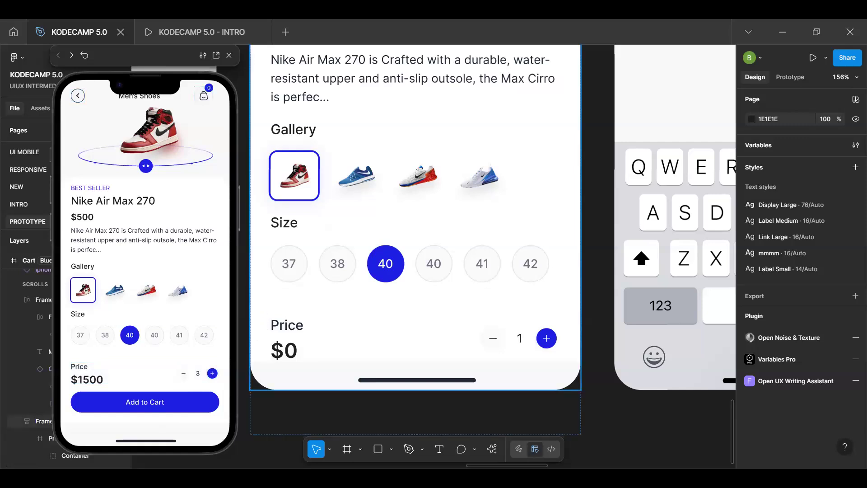
Step: Set the height of the scrolling content frame in the Men's Shoes screen to 800
click(127, 412)
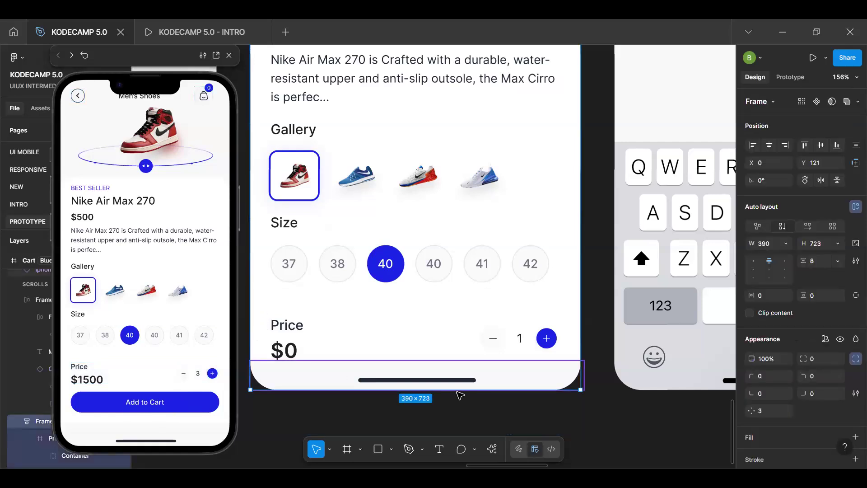
scroll(411, 389, down, 3)
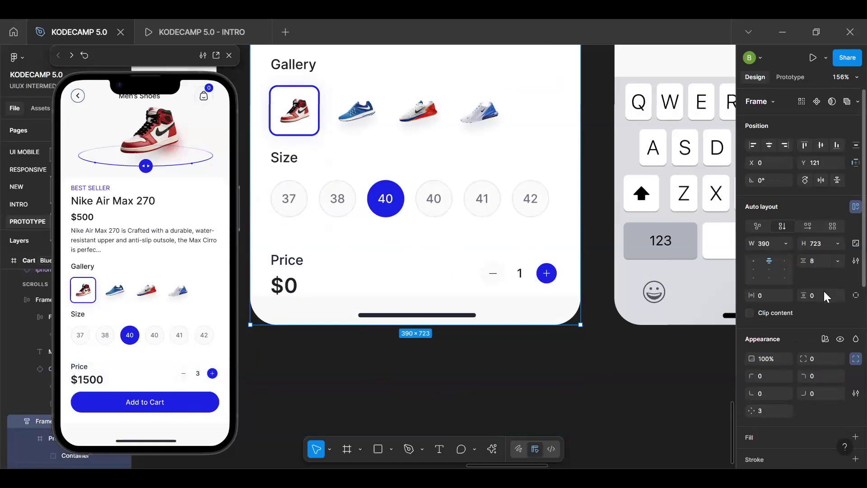
key(ctrl+z)
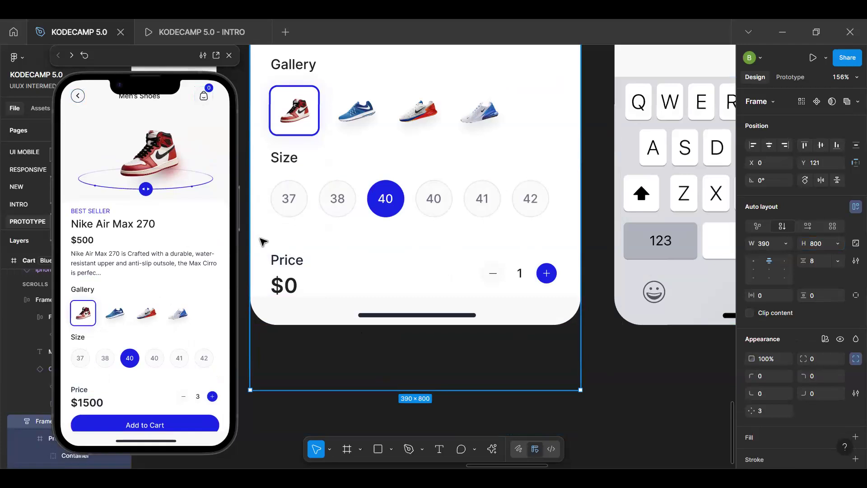
Step: Set the height of the whole Men's Shoes screen frame to 1000
click(263, 242)
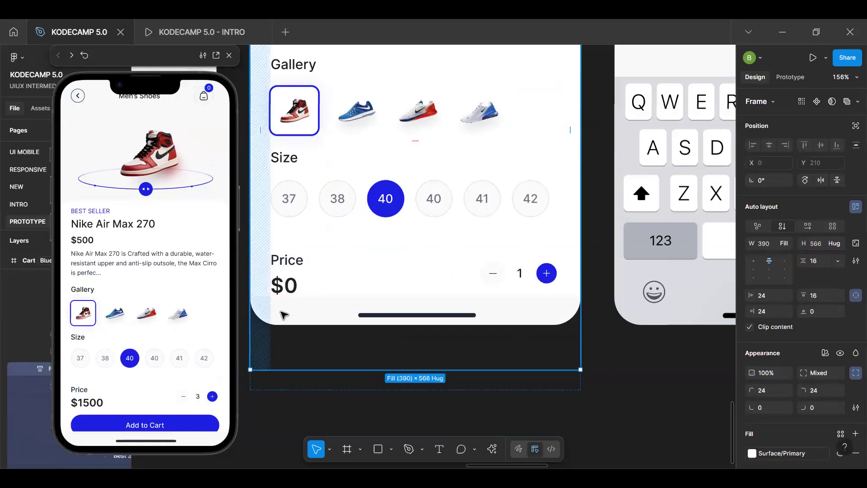
scroll(283, 312, down, 6)
click(309, 358)
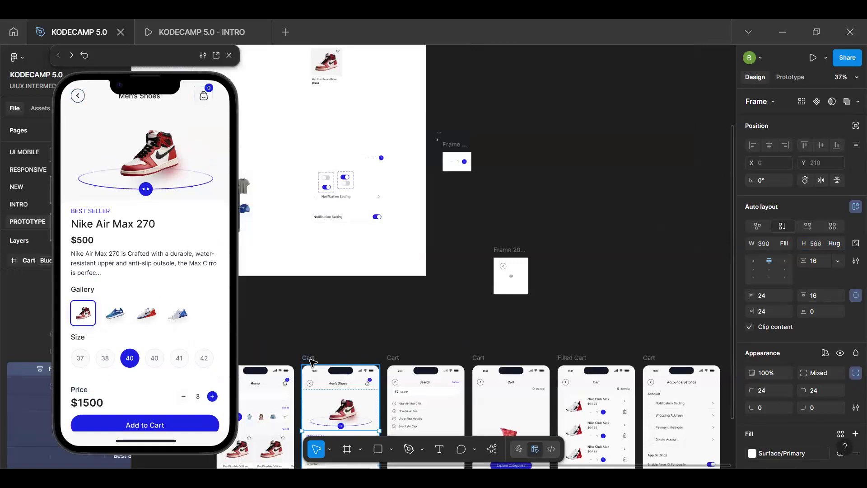
scroll(837, 194, down, 3)
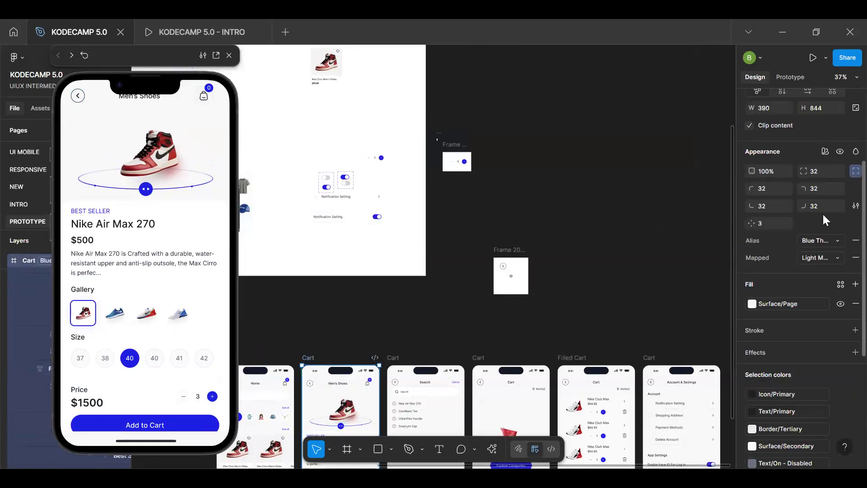
scroll(823, 208, up, 2)
click(821, 176)
text(1000)
key(Return)
scroll(455, 316, down, 5)
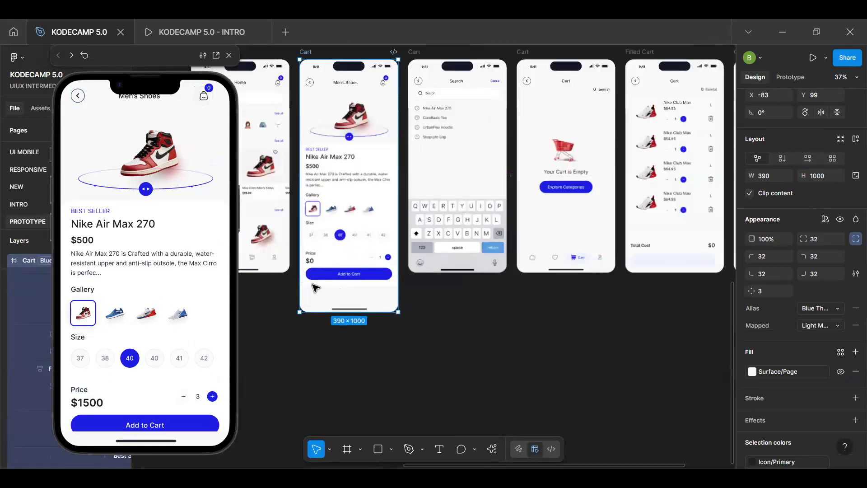
scroll(321, 284, up, 4)
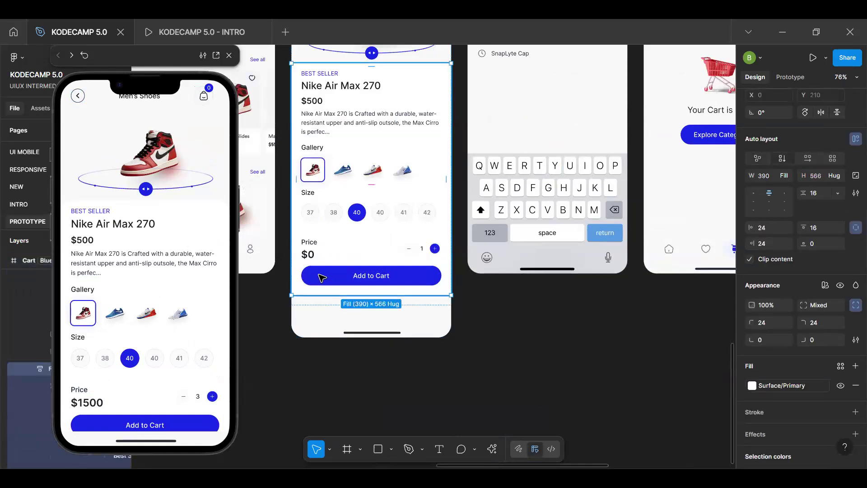
click(310, 276)
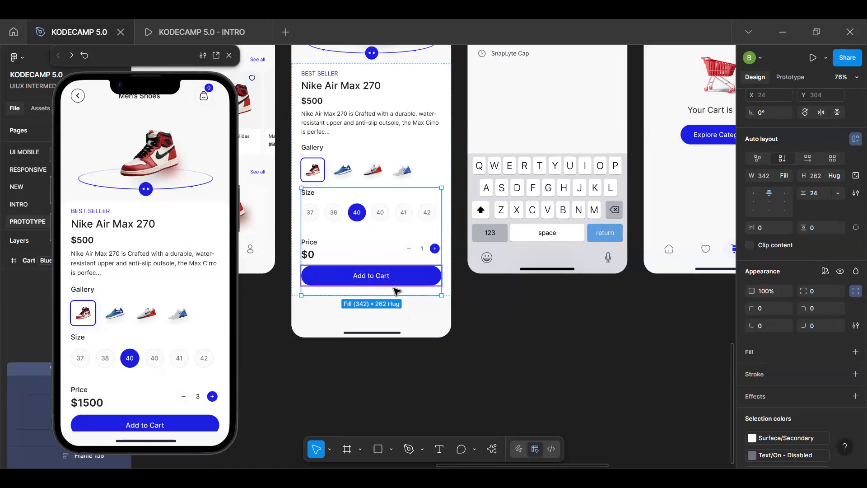
scroll(328, 277, down, 6)
scroll(619, 329, up, 5)
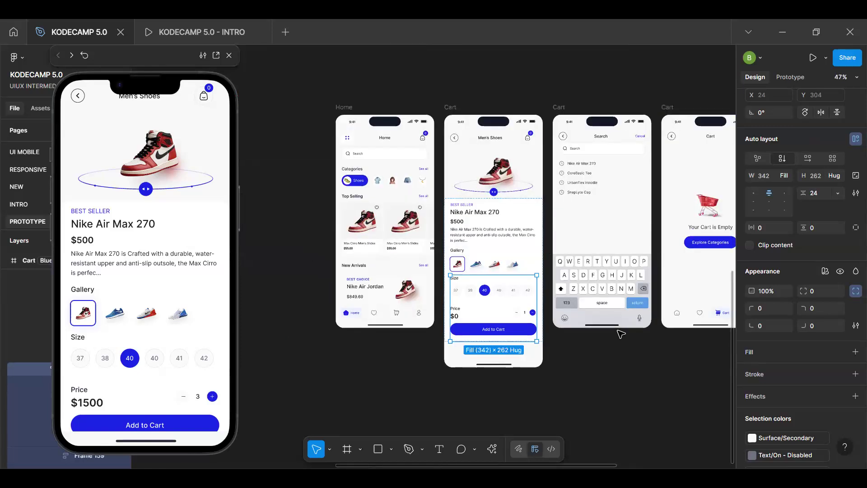
key(Escape)
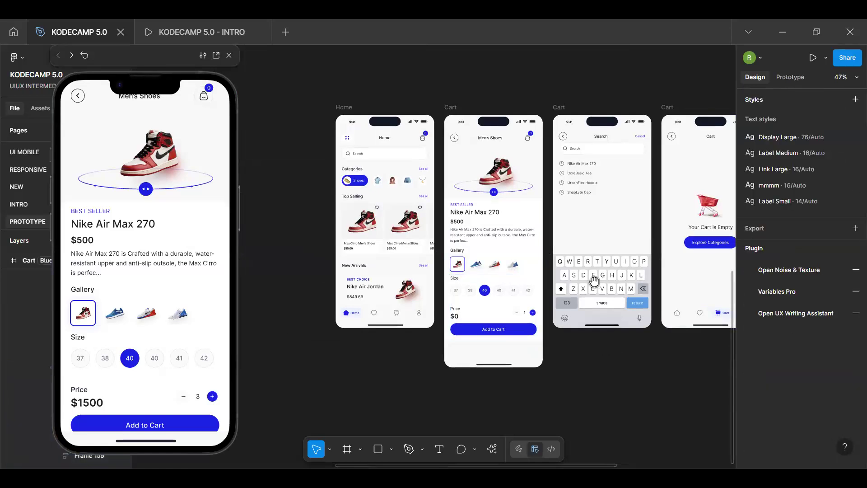
scroll(344, 233, down, 3)
scroll(374, 248, up, 1)
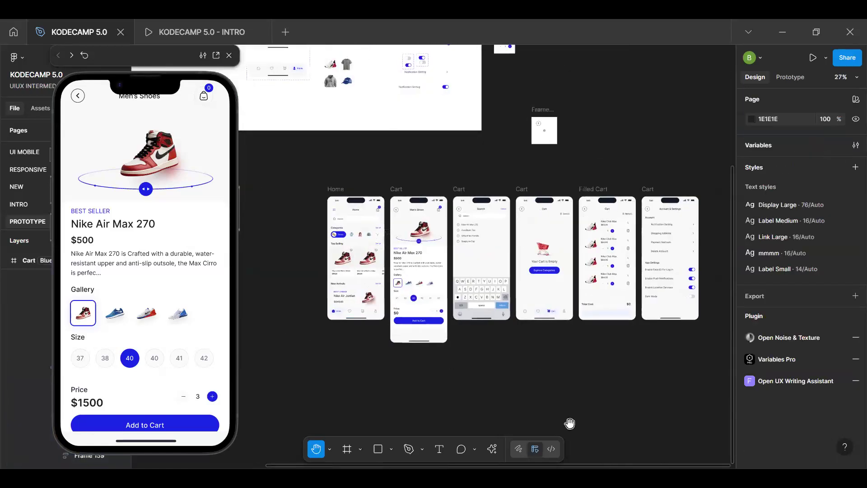
scroll(434, 343, up, 6)
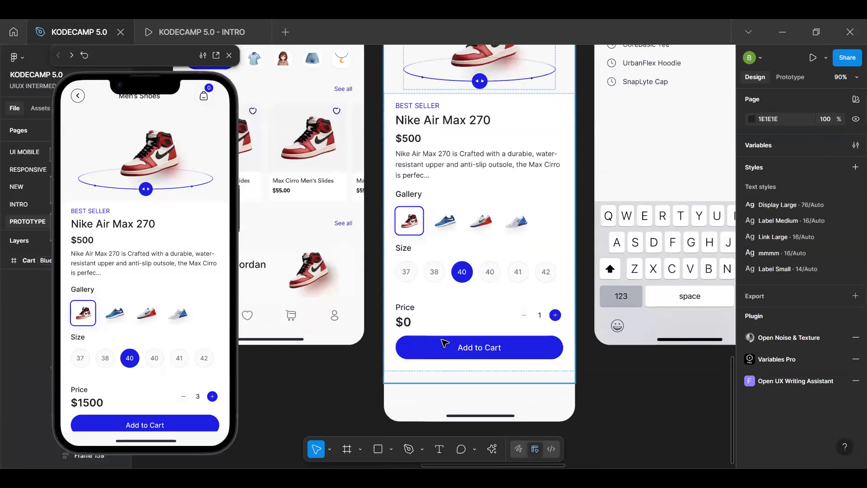
key(v)
click(445, 347)
click(445, 346)
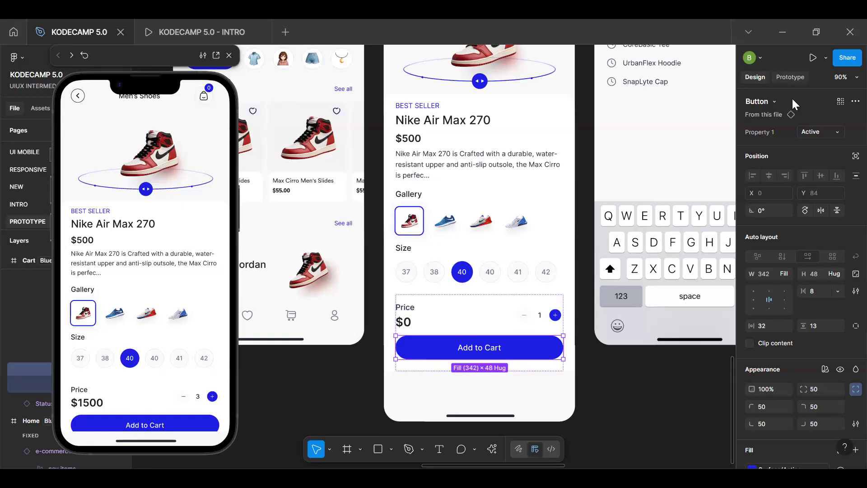
key(shift+e)
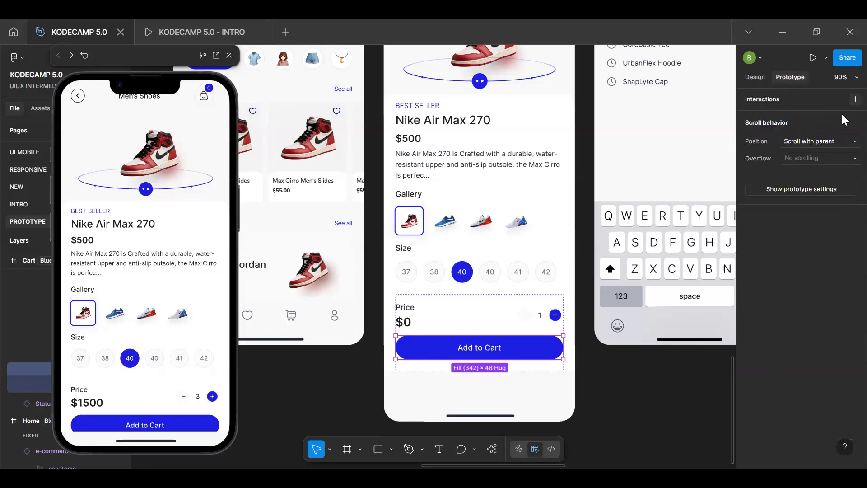
click(855, 99)
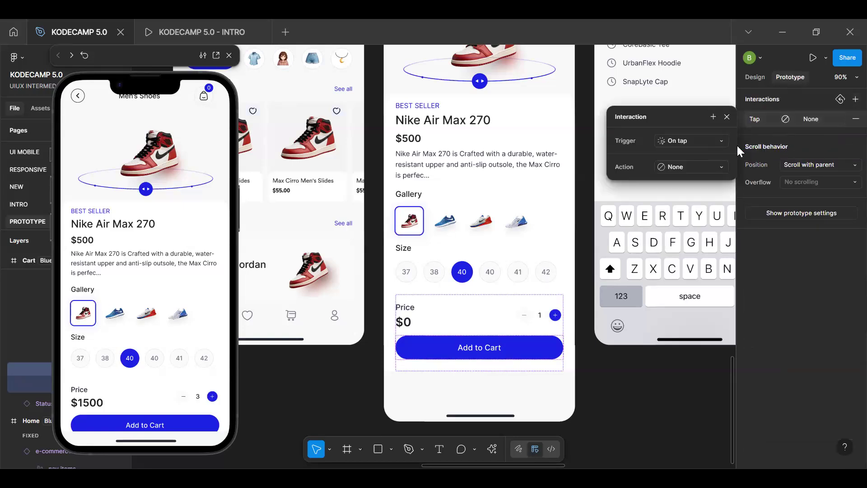
click(692, 169)
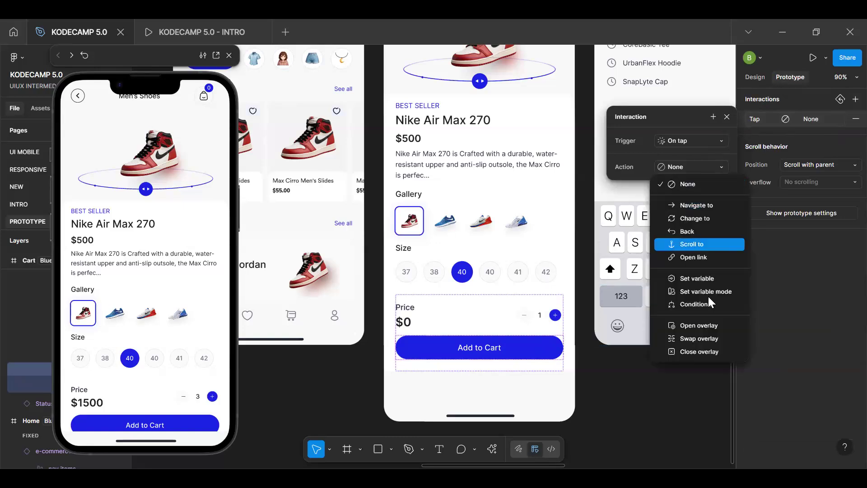
click(709, 278)
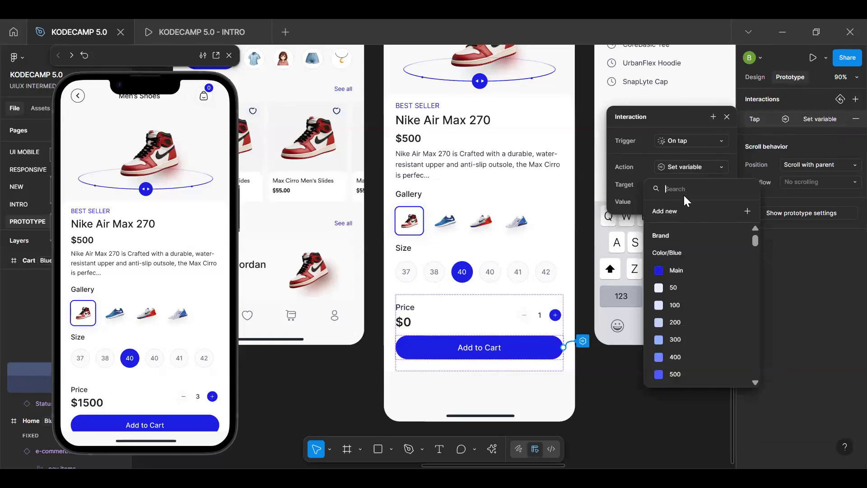
text(pro)
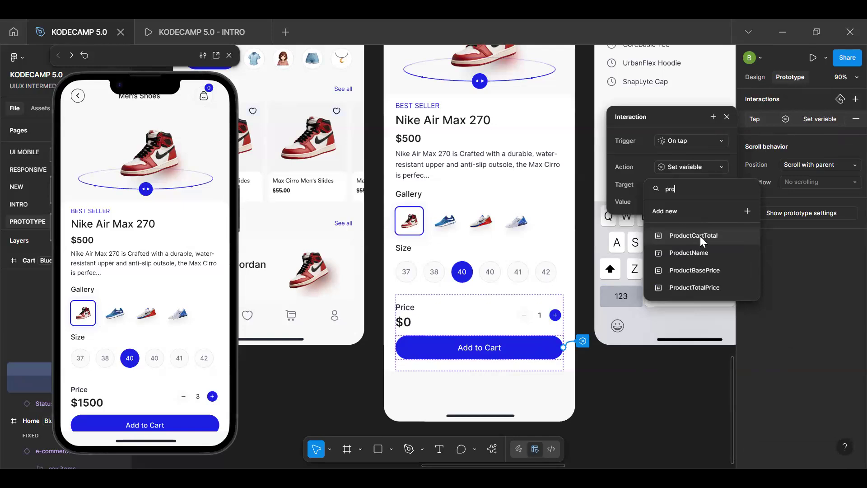
key(BackSpace)
key(BackSpace)
key(BackSpace)
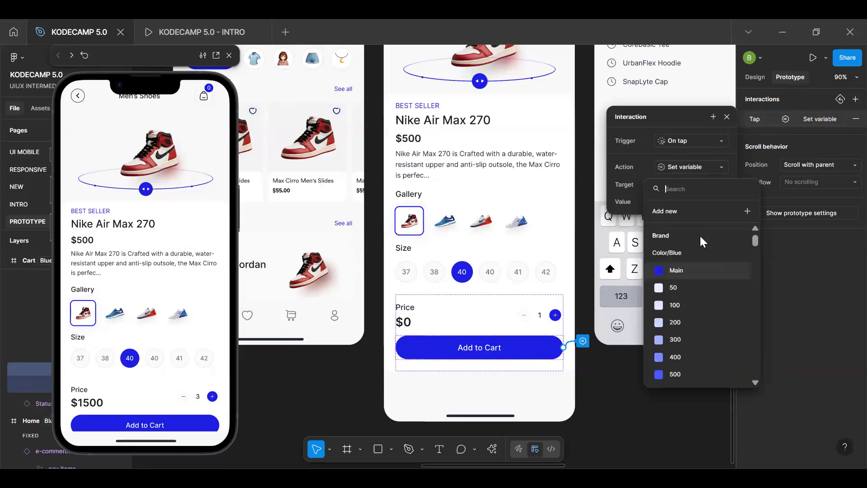
text(car)
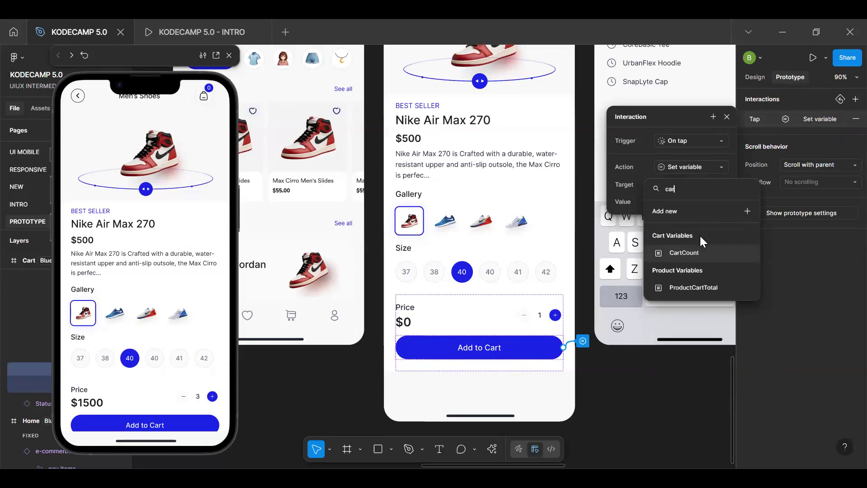
click(701, 253)
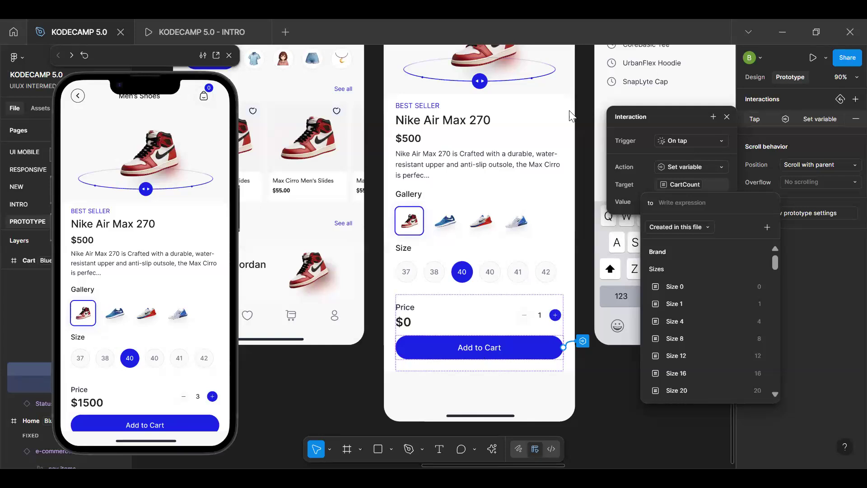
scroll(519, 125, up, 3)
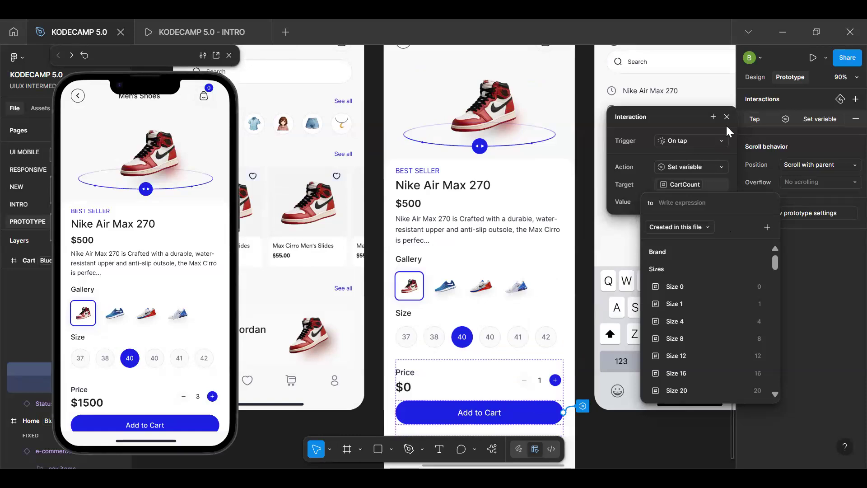
click(716, 182)
click(811, 122)
click(855, 119)
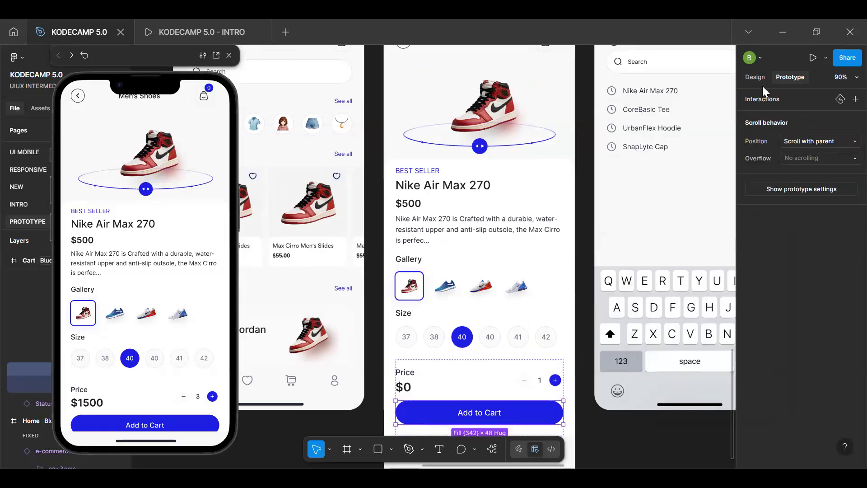
Step: Move the Cart Variables collection below Product Variables in the local variables, and open the Product Variables collection
click(582, 207)
click(755, 77)
click(855, 145)
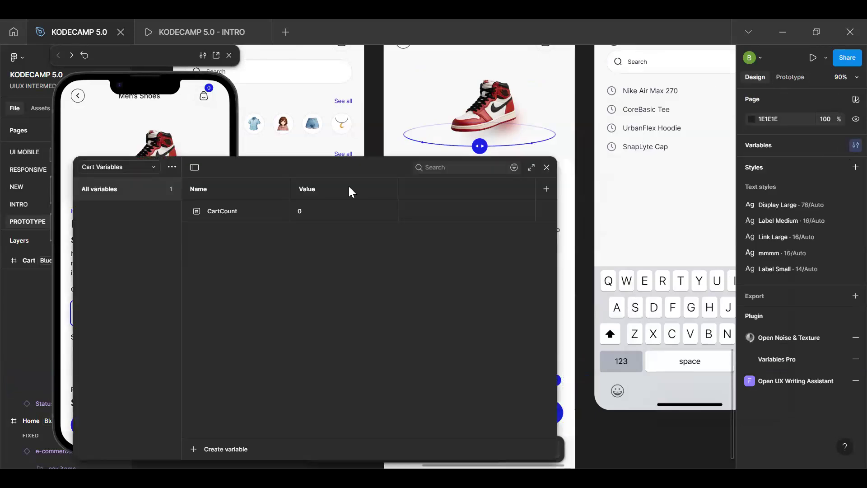
click(119, 168)
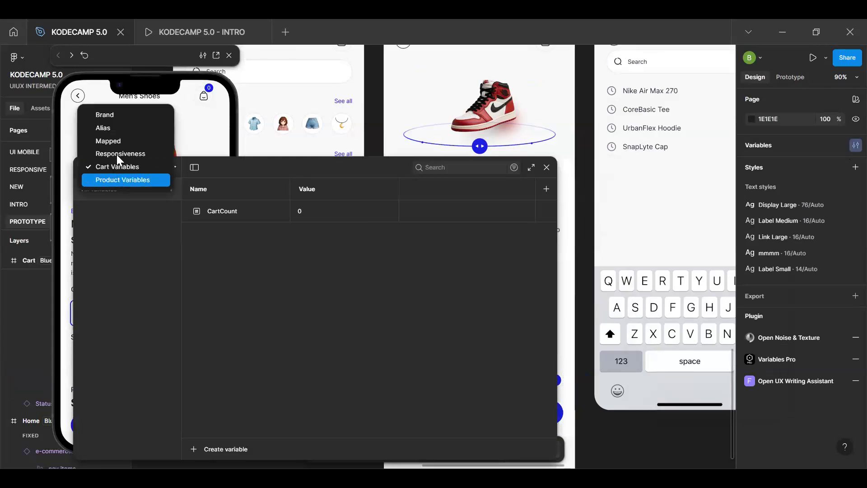
click(173, 169)
click(172, 169)
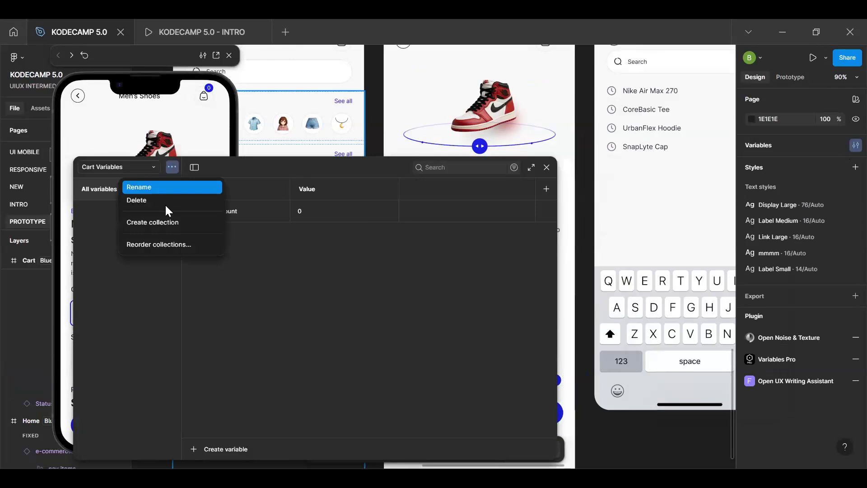
click(123, 244)
drag(113, 284, 113, 301)
key(Escape)
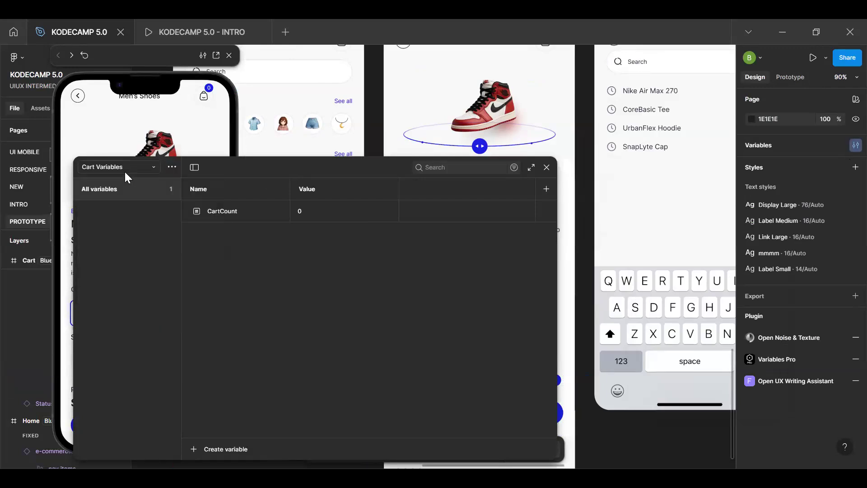
click(121, 168)
click(115, 151)
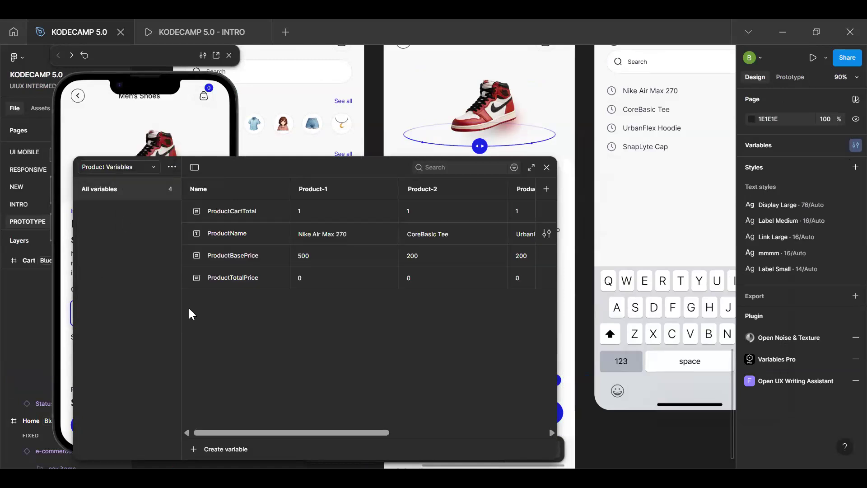
click(241, 279)
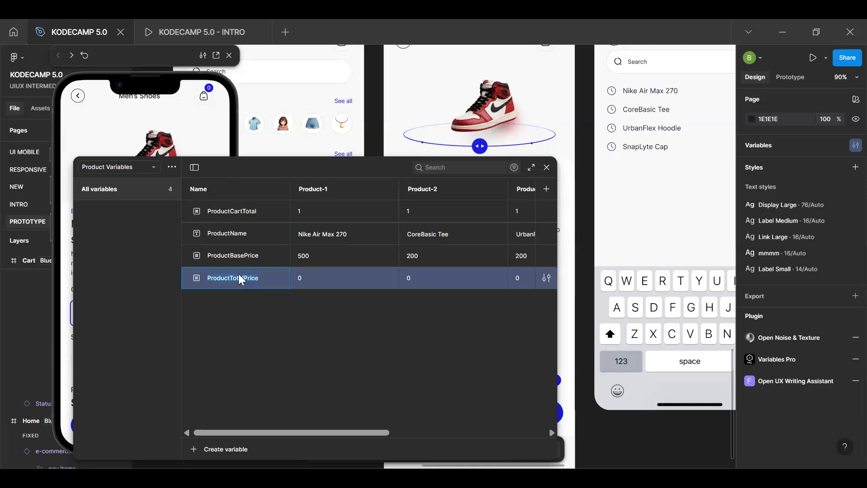
key(ctrl+d)
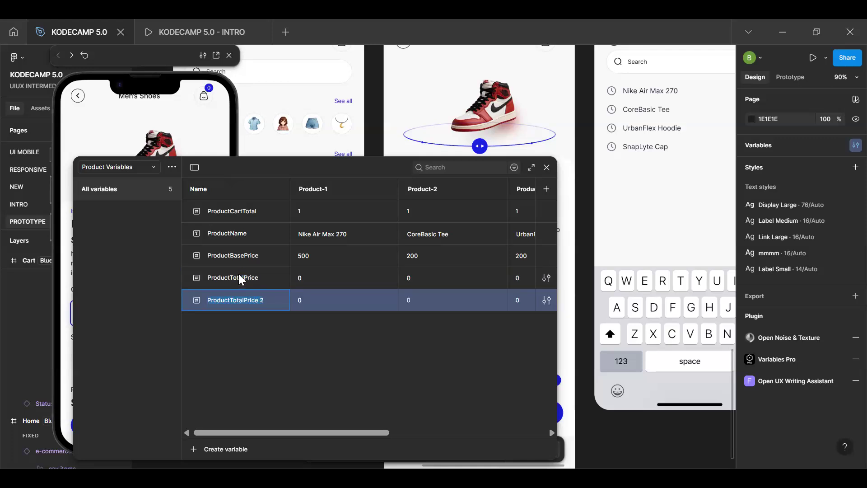
key(Escape)
right_click(238, 306)
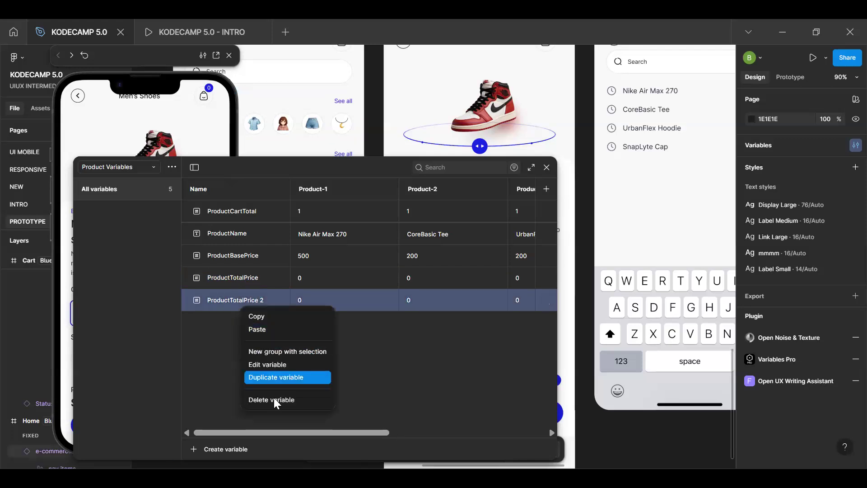
click(274, 399)
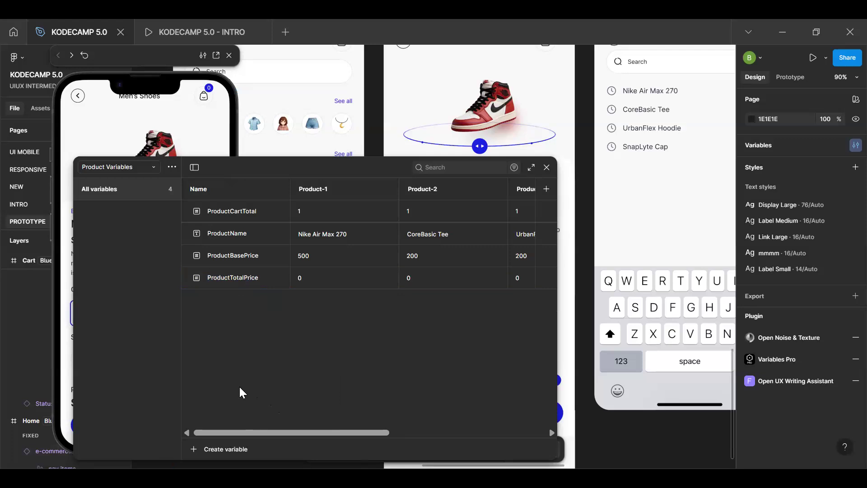
Step: Create a boolean variable named ProductAddedToCart in the Product Variables collection
click(230, 449)
click(219, 453)
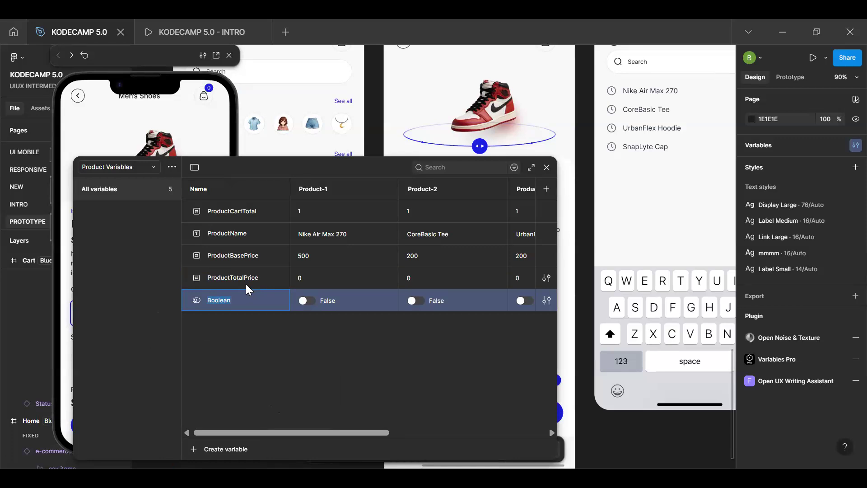
text(ProductAddedToCart)
key(Return)
Step: Review the ProductAddedToCart values across all product modes, check the Cart Variables collection, and close the variables
scroll(329, 432, right, 5)
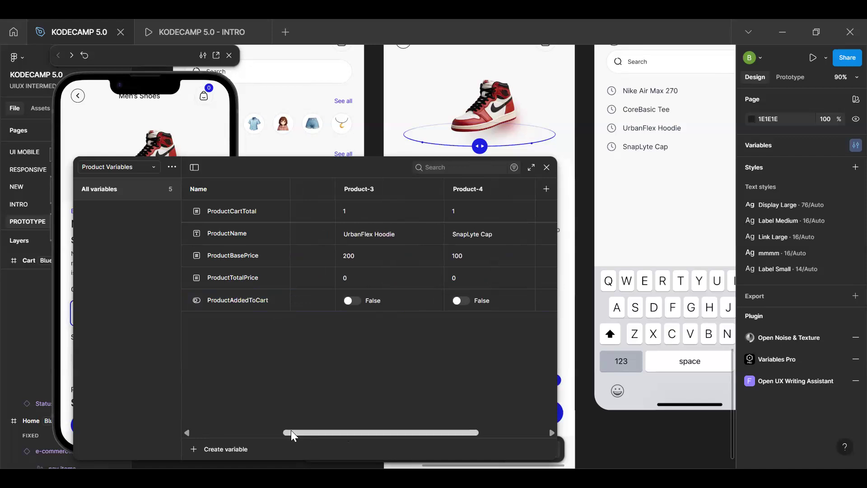
scroll(291, 432, left, 5)
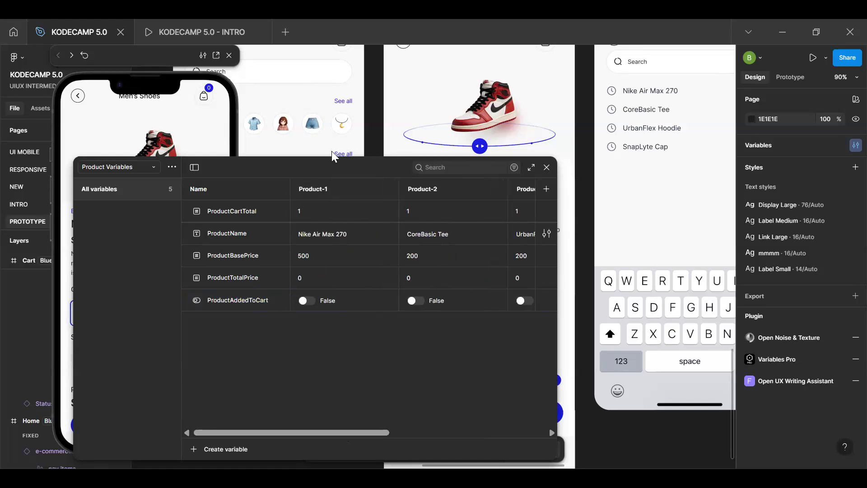
scroll(357, 433, right, 2)
scroll(329, 267, left, 2)
click(303, 301)
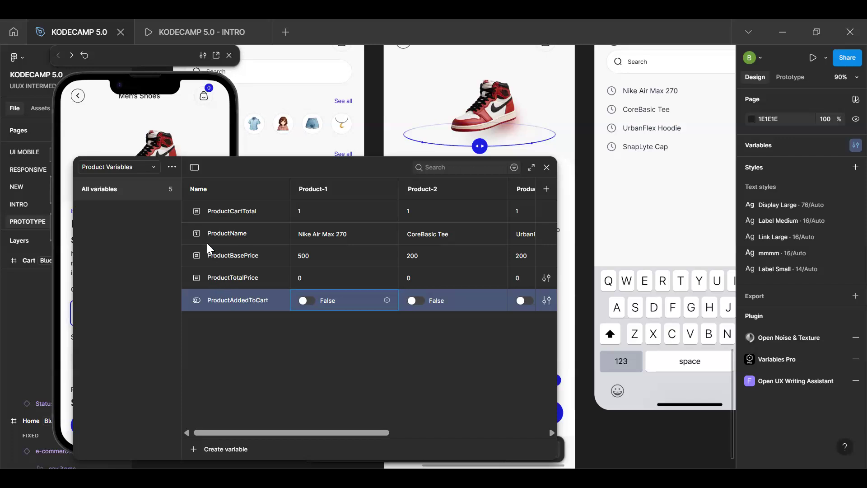
click(131, 168)
click(115, 180)
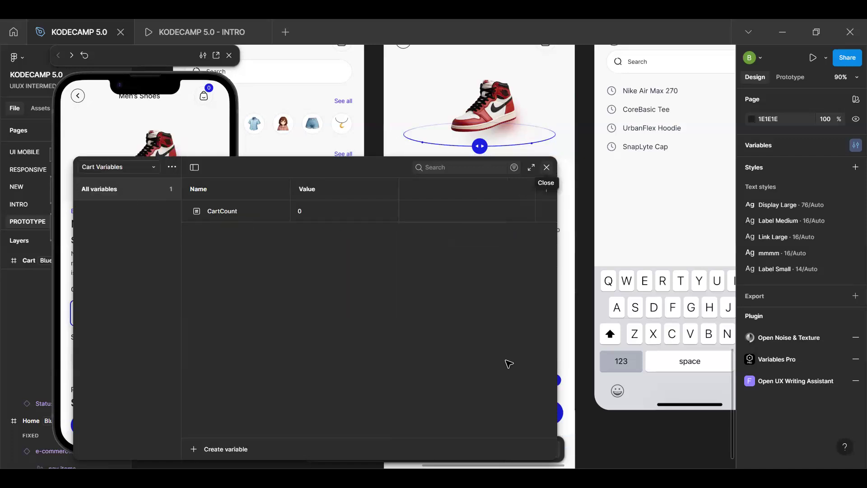
key(Escape)
Step: Add an on-tap interaction with a Conditional action to the Add to Cart button on the shoe product screen
scroll(461, 409, down, 3)
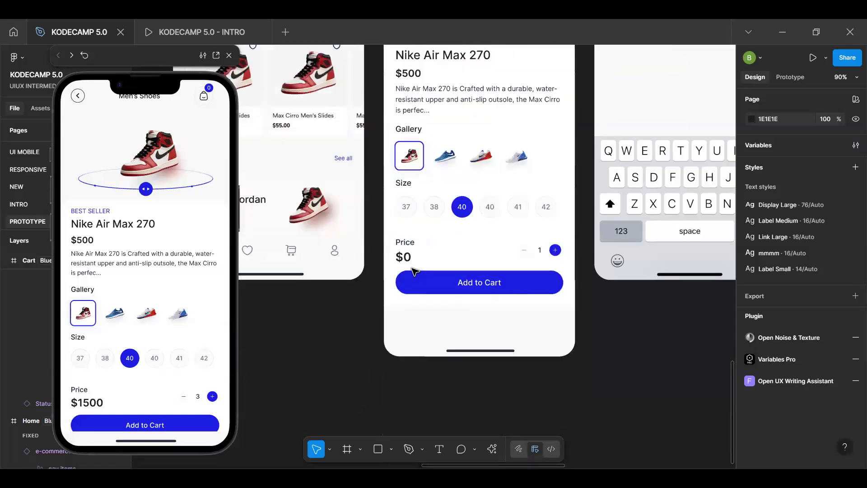
click(448, 284)
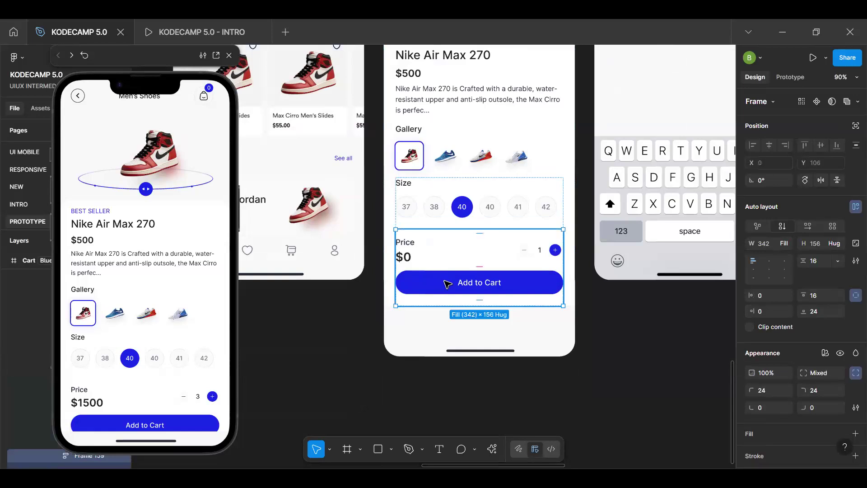
click(447, 283)
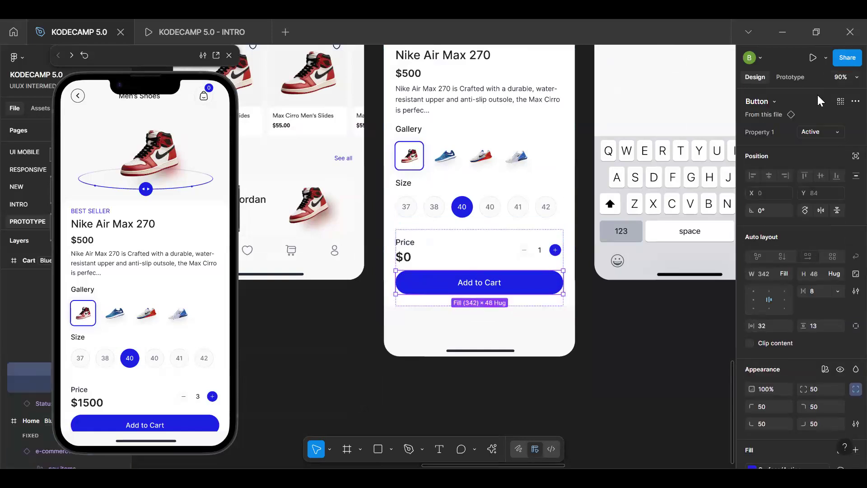
key(shift+e)
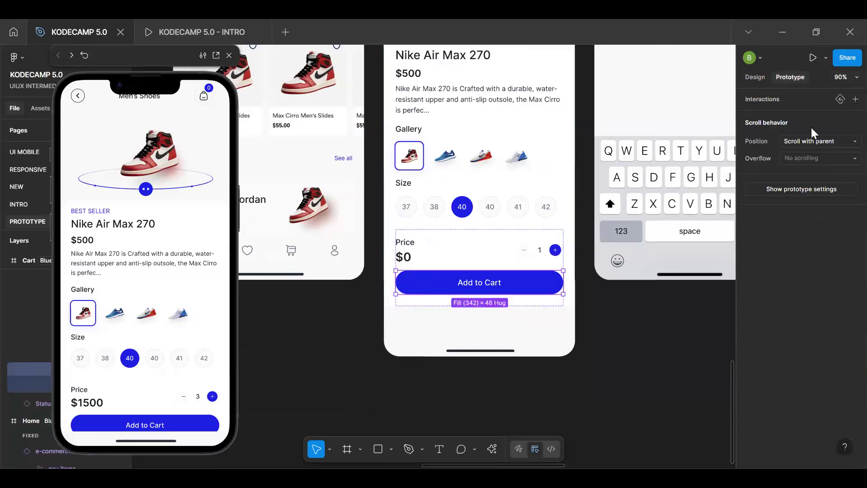
click(848, 102)
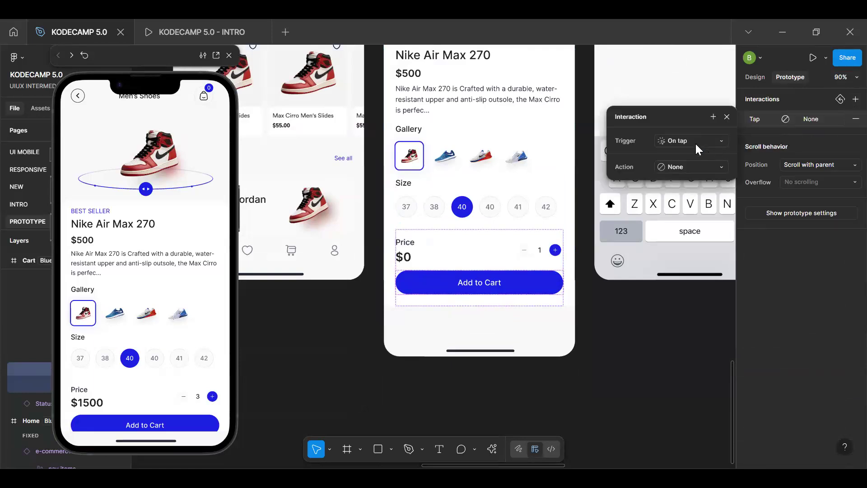
click(685, 170)
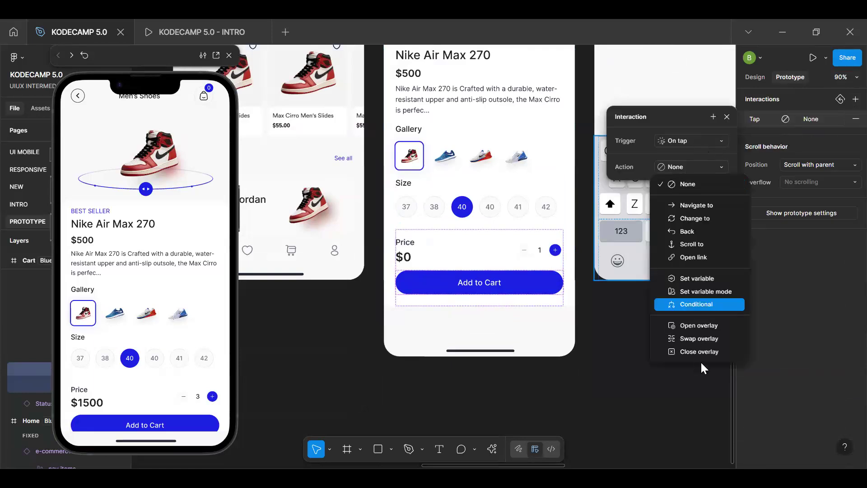
click(707, 306)
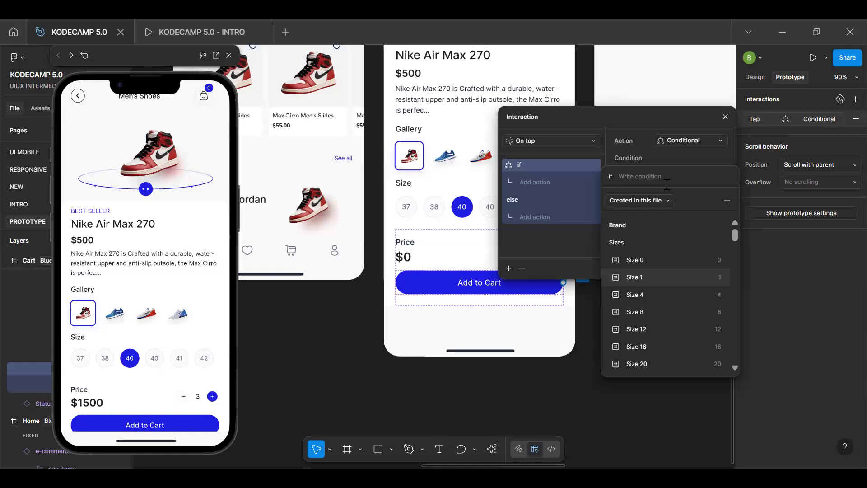
Step: Set the button's if condition to ProductAddedToCart == false
text(prod)
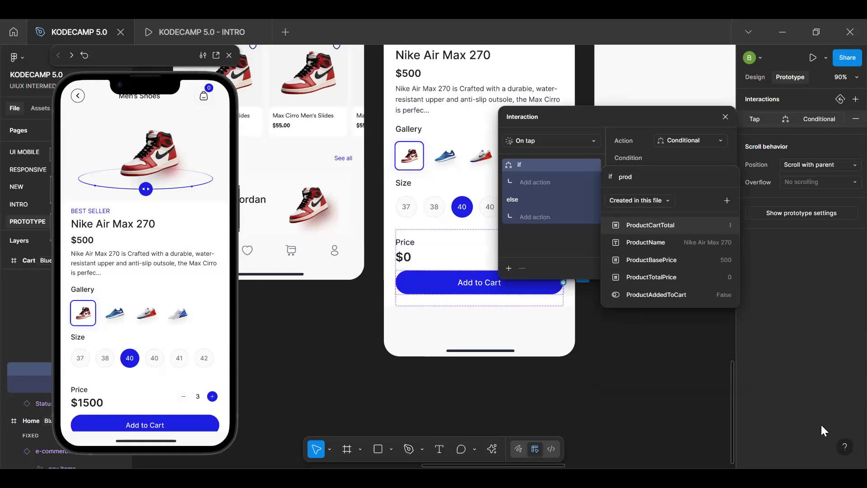
click(660, 295)
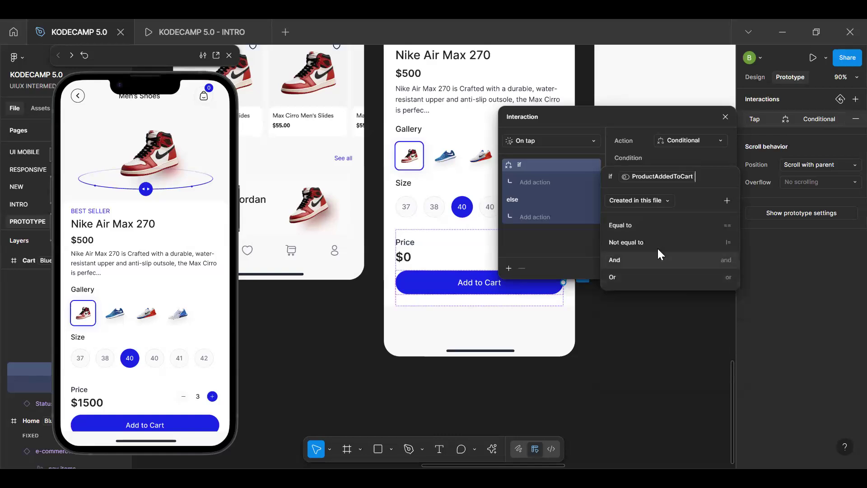
text(False)
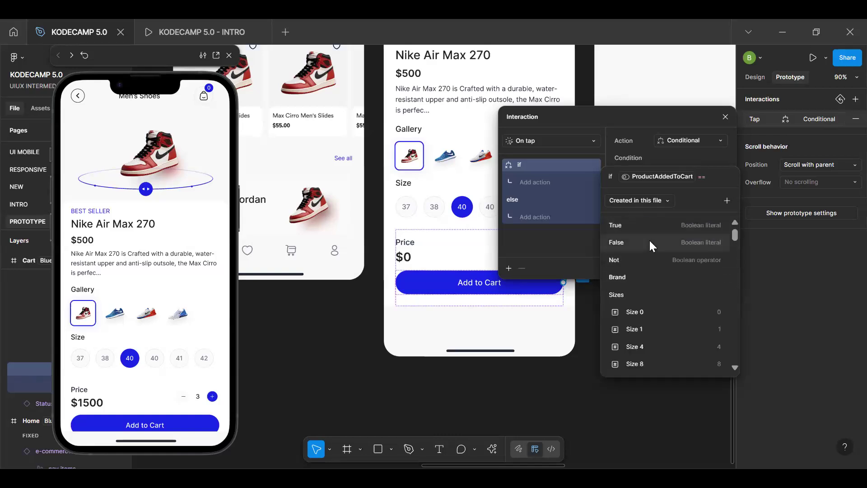
key(Return)
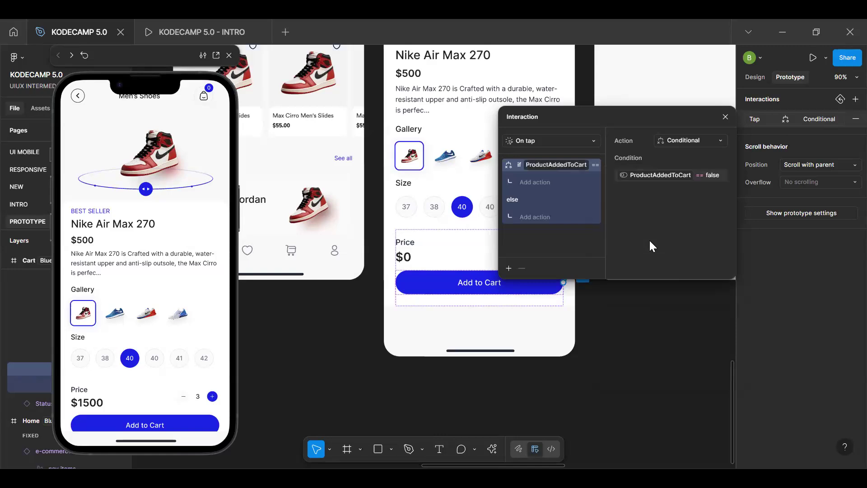
click(508, 268)
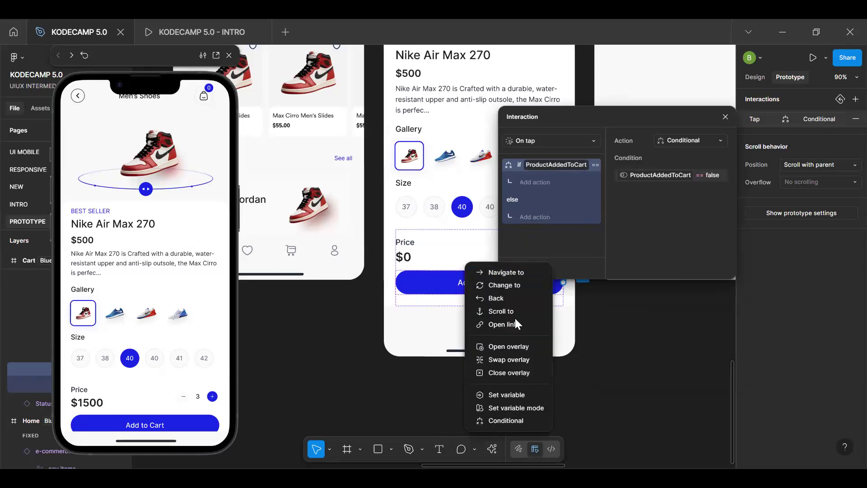
click(519, 420)
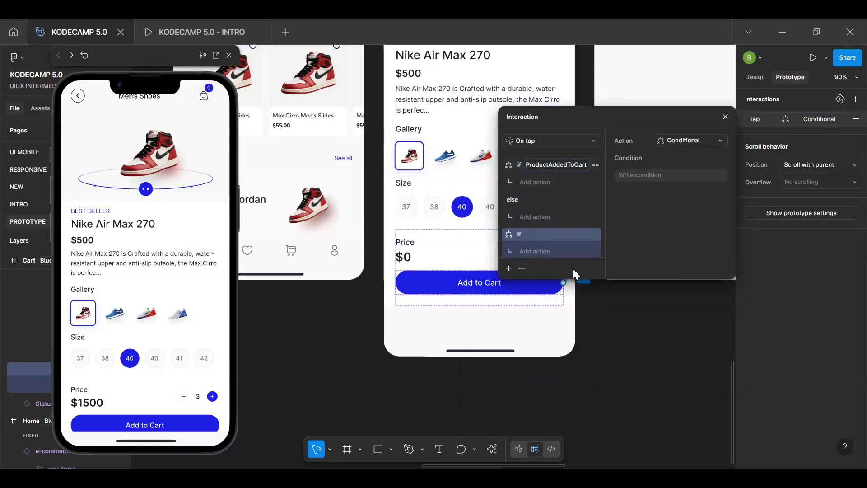
click(522, 269)
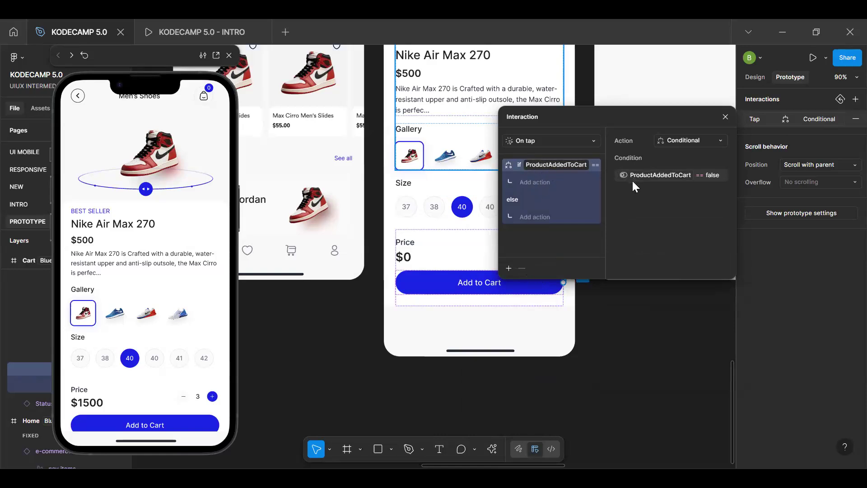
Step: Try to replace the compared value in the ProductAddedToCart condition with True
click(706, 178)
click(722, 178)
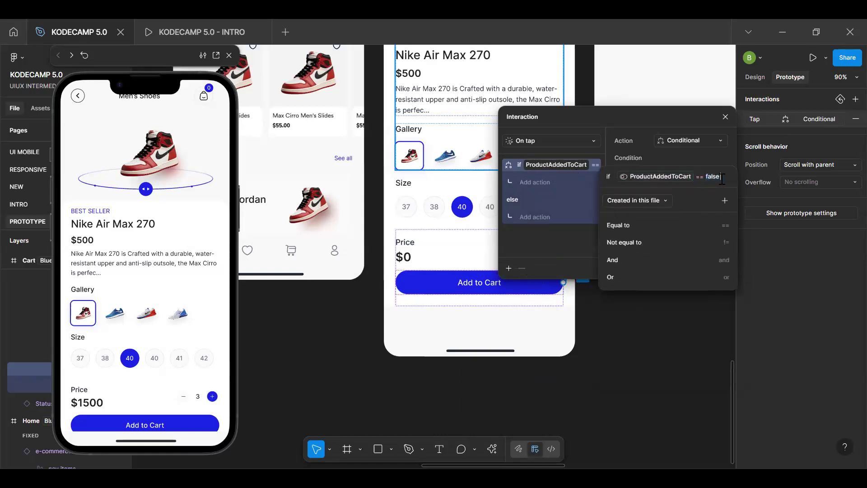
key(BackSpace)
key(BackSpace)
key(BackSpace)
key(BackSpace)
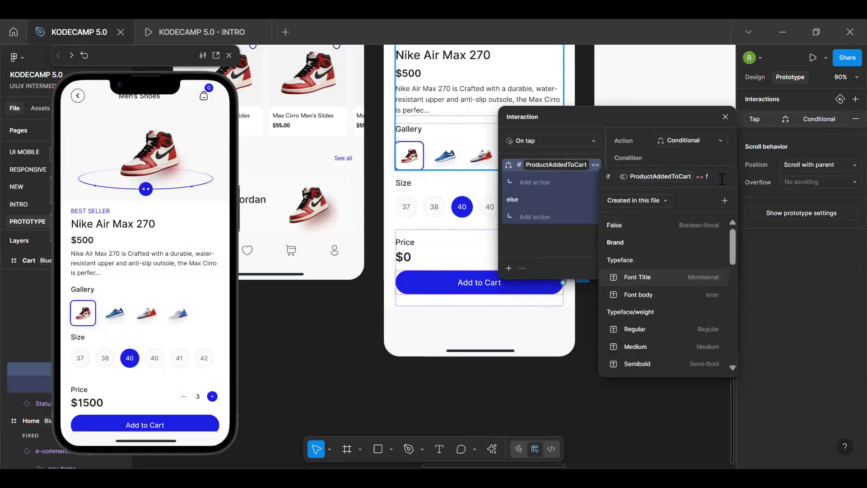
key(BackSpace)
click(654, 218)
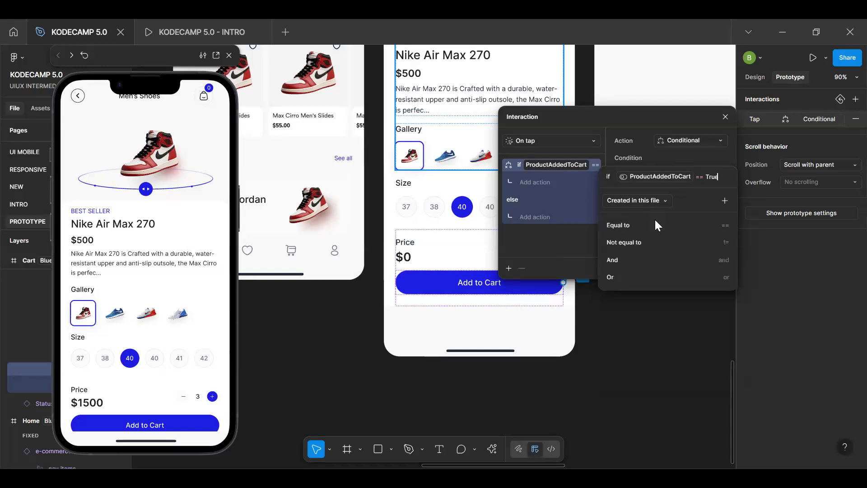
key(BackSpace)
key(BackSpace)
key(BackSpace)
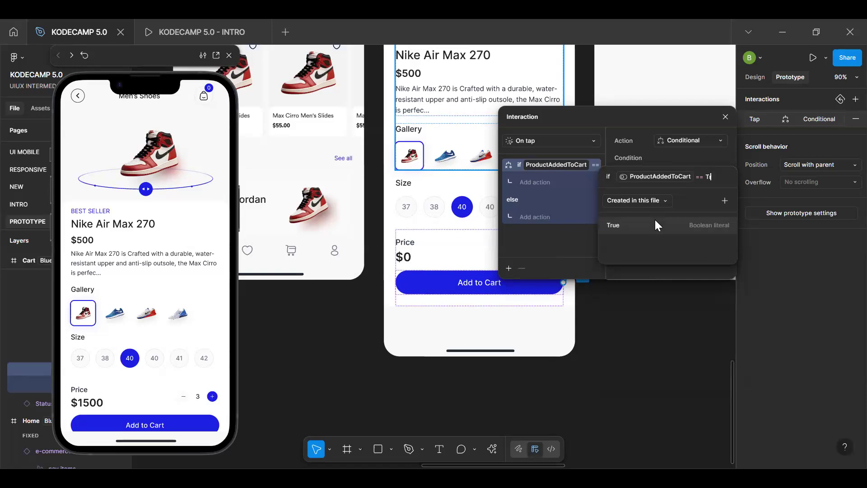
click(656, 218)
click(658, 219)
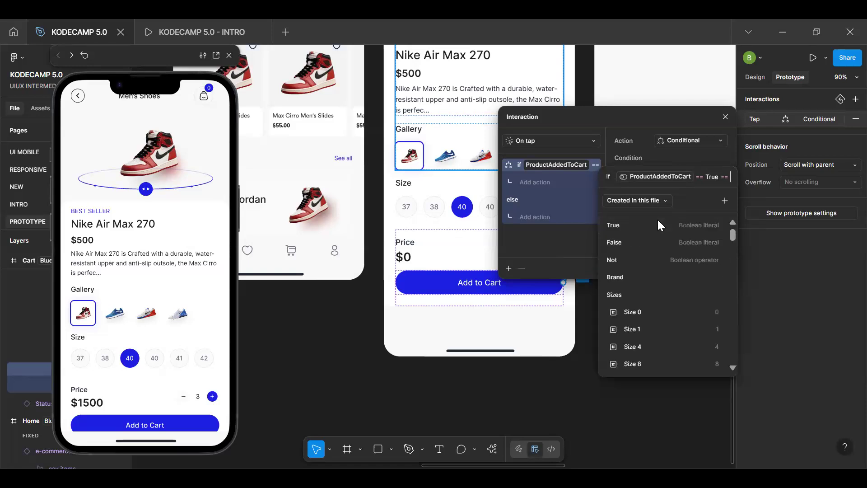
key(BackSpace)
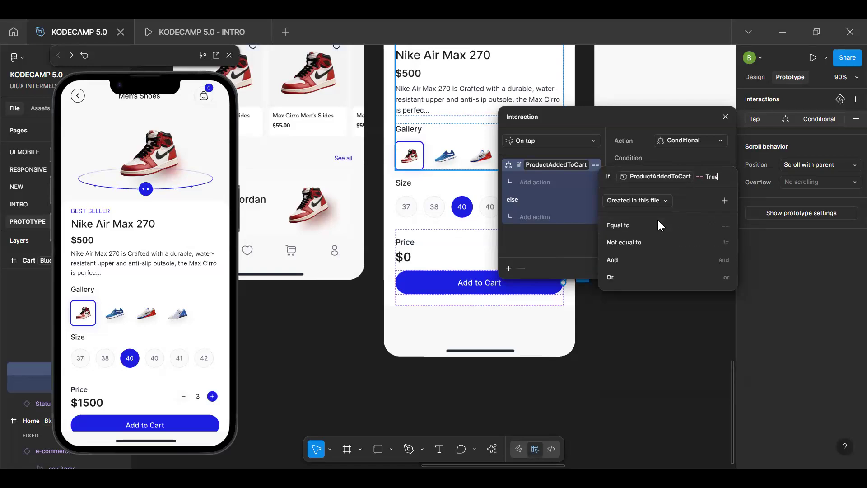
Step: Clear the if condition and rebuild it as ProductAddedToCart == true
click(681, 225)
key(BackSpace)
key(BackSpace)
key(BackSpace)
key(BackSpace)
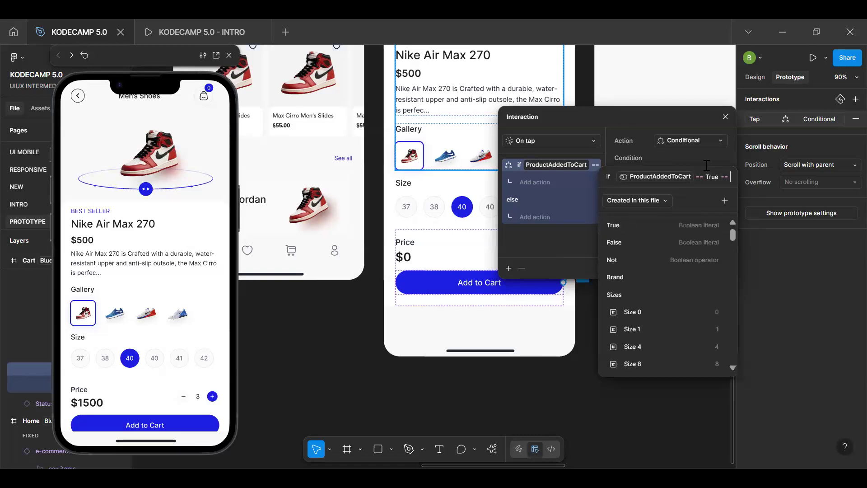
text(pl)
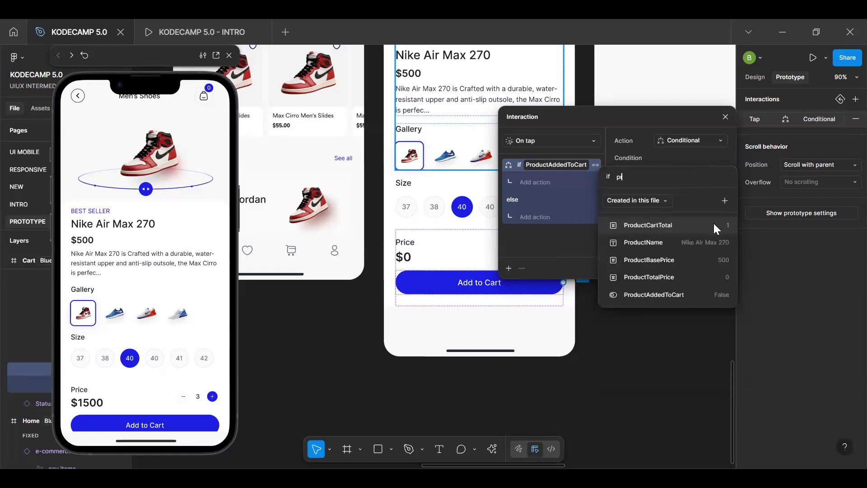
click(695, 292)
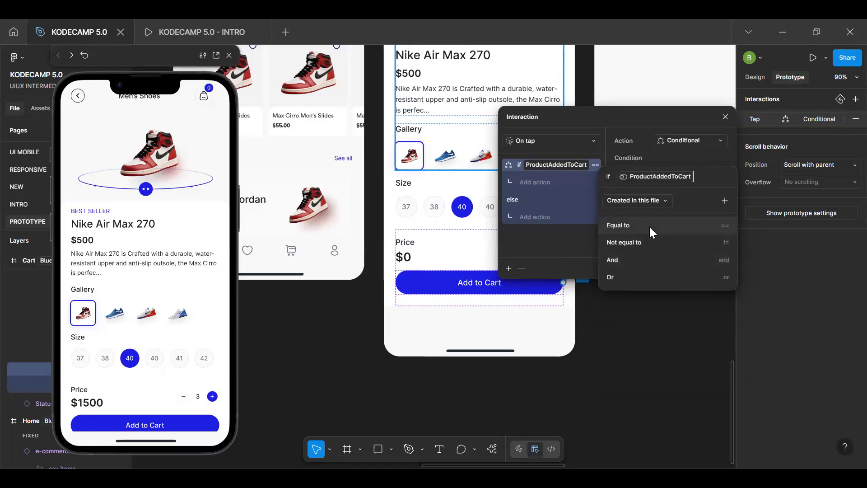
click(650, 226)
click(668, 225)
text(==)
key(BackSpace)
key(BackSpace)
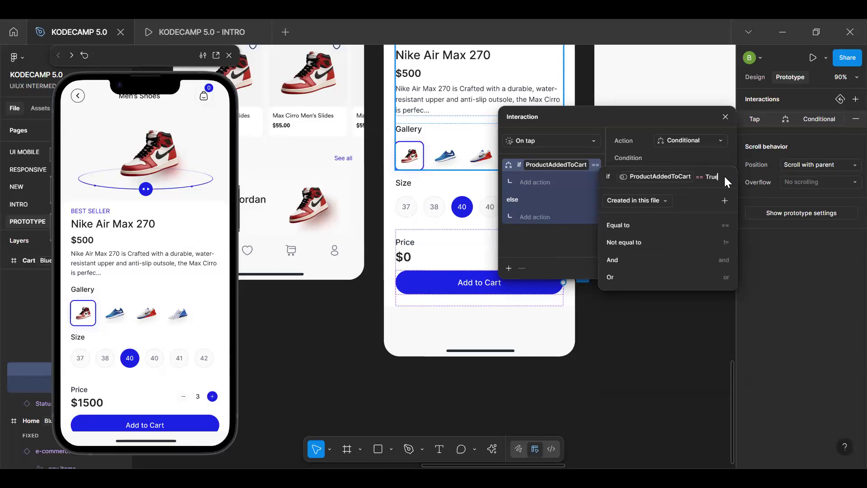
key(Return)
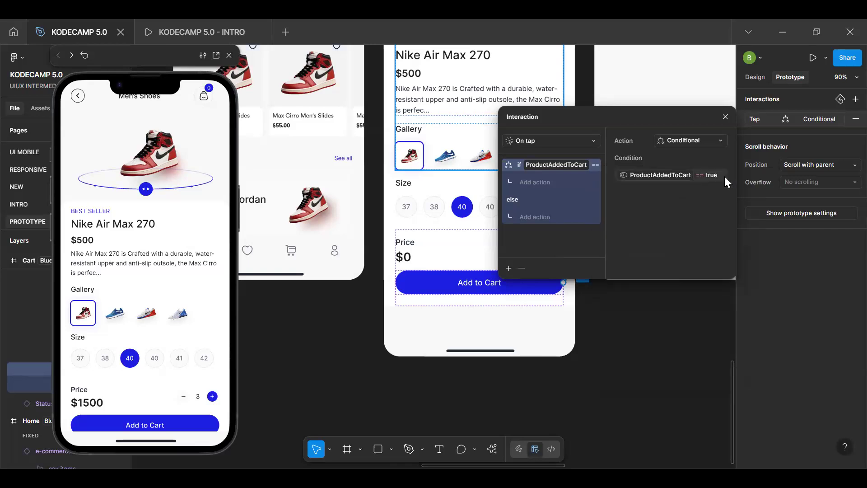
Step: Add a Set variable action under the if branch with CartCount as its target
click(536, 183)
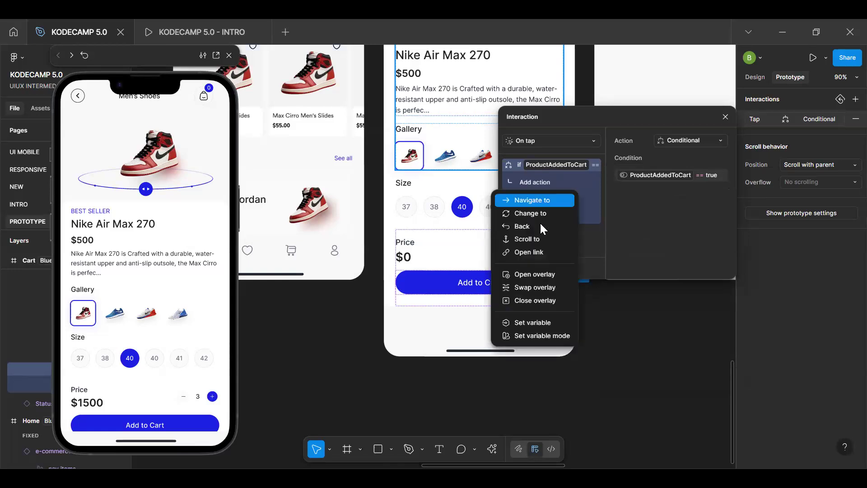
click(533, 322)
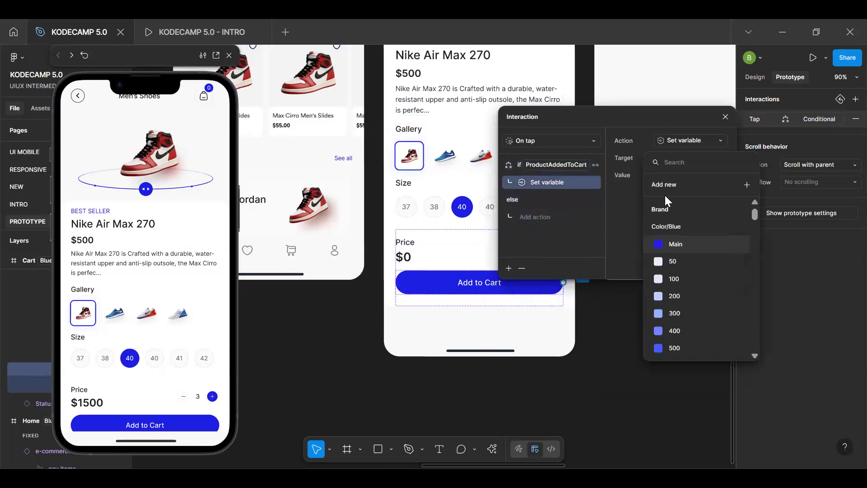
text(cart)
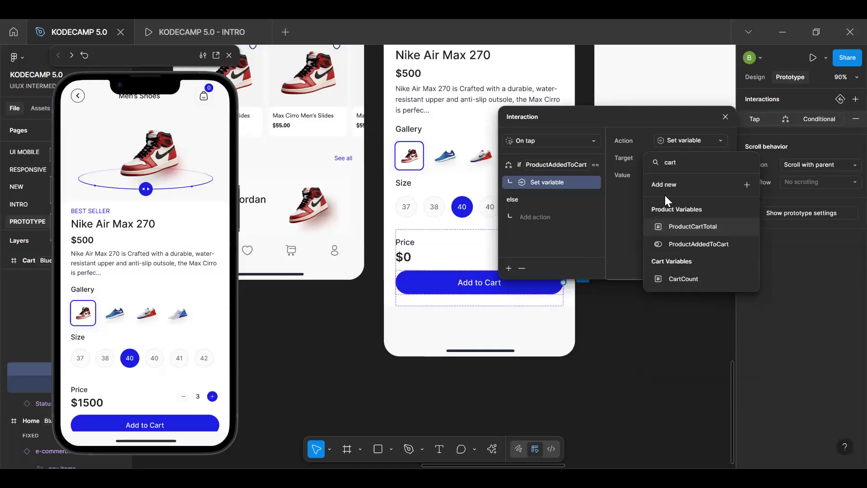
click(691, 273)
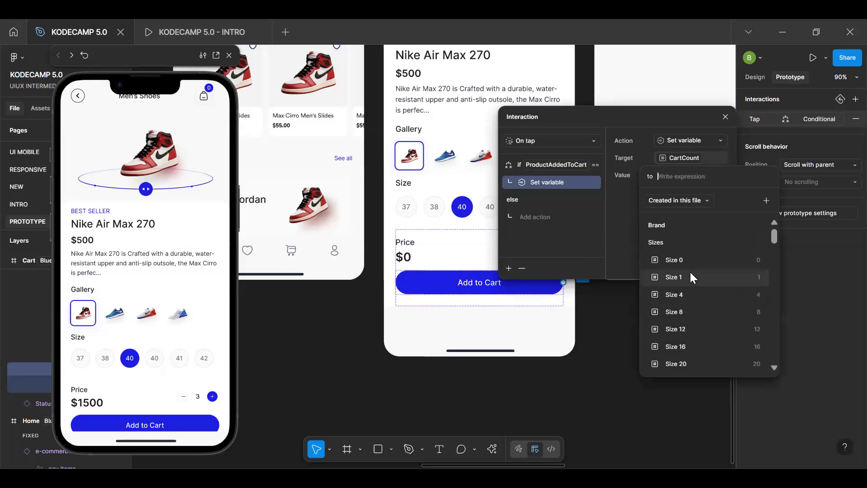
Step: Set the CartCount action's value to the expression ProductCartTotal + ProductCartTotal
text(cart)
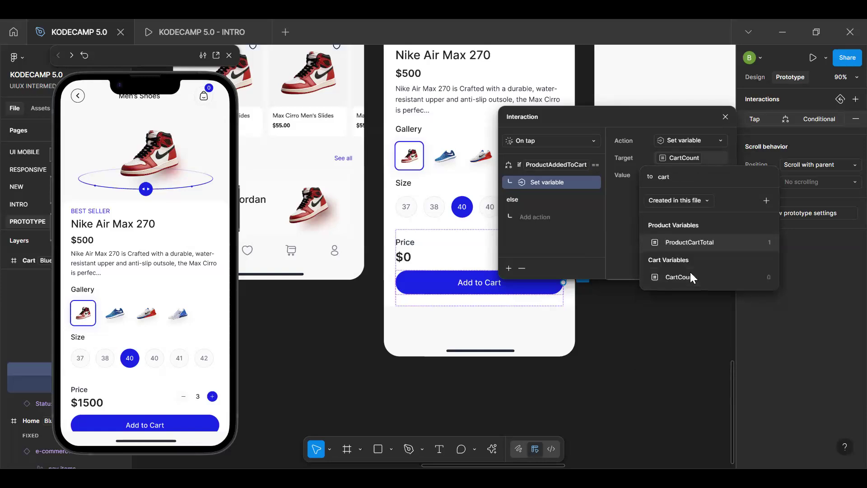
key(Return)
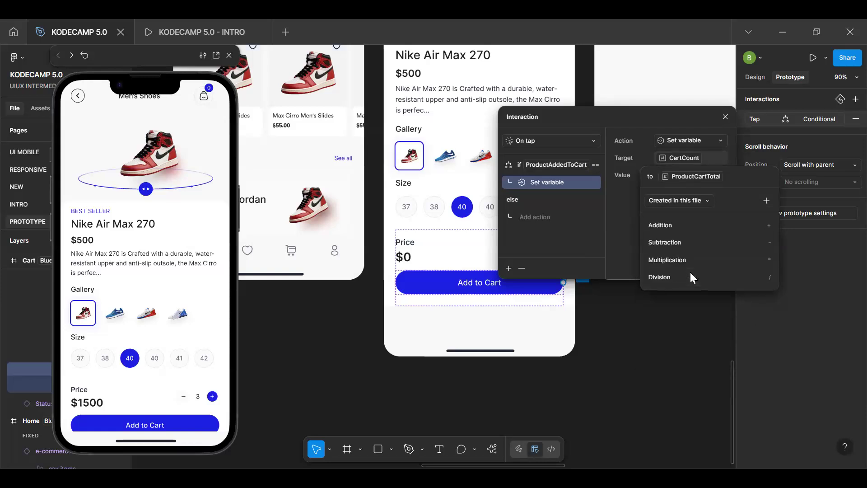
click(715, 224)
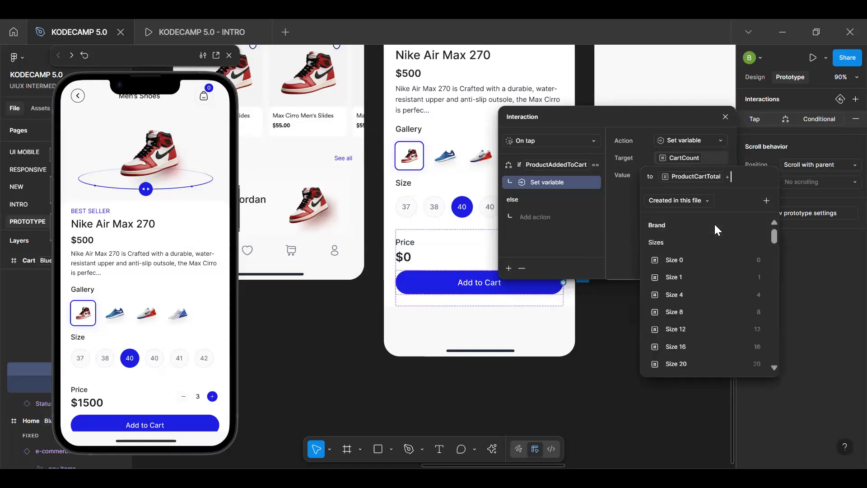
text(pr)
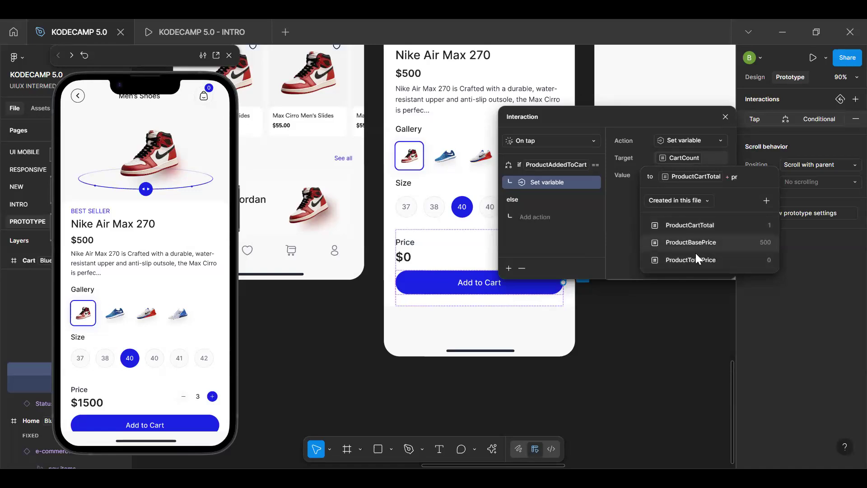
click(705, 227)
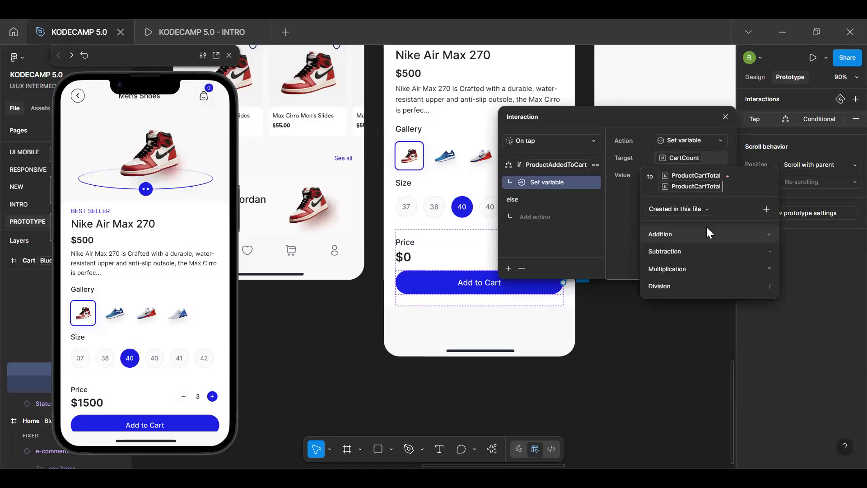
click(707, 226)
key(BackSpace)
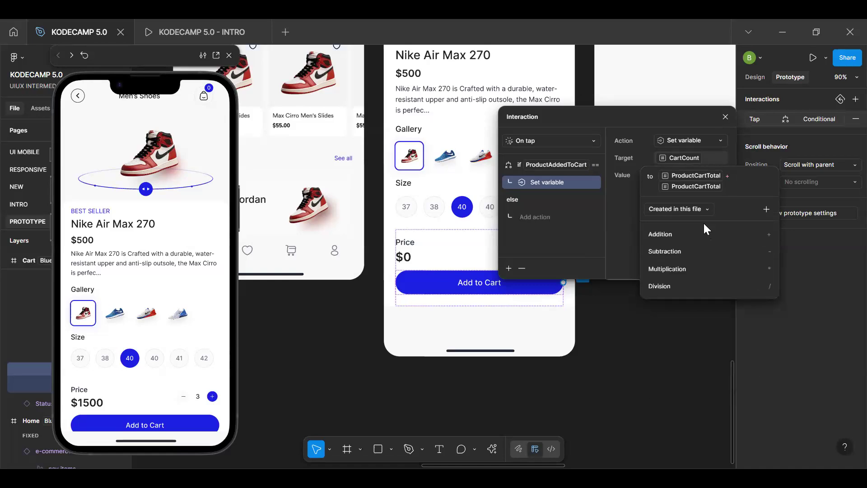
key(Escape)
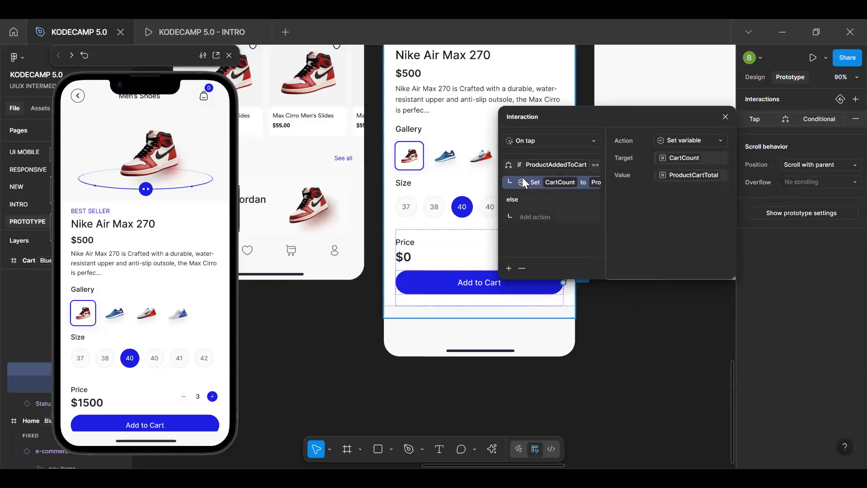
Step: Add a Set variable action giving ProductAddedToCart the value ProductAddedToCart == False, and move it above the if condition
click(509, 268)
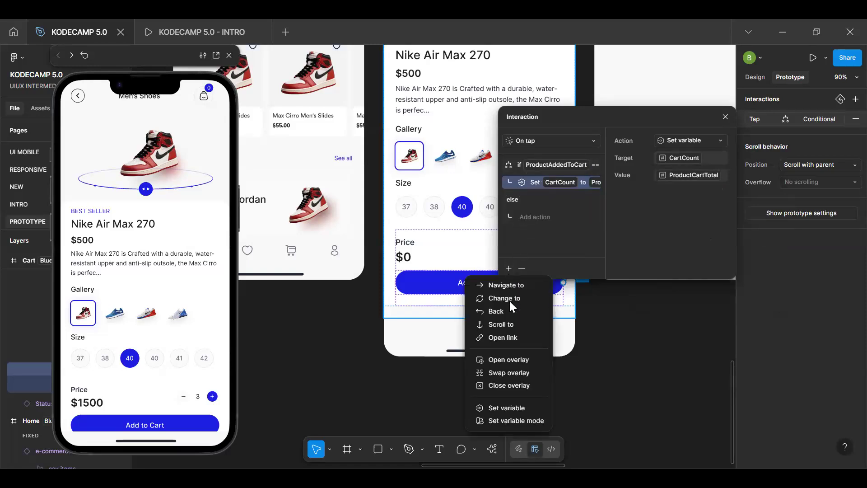
click(514, 407)
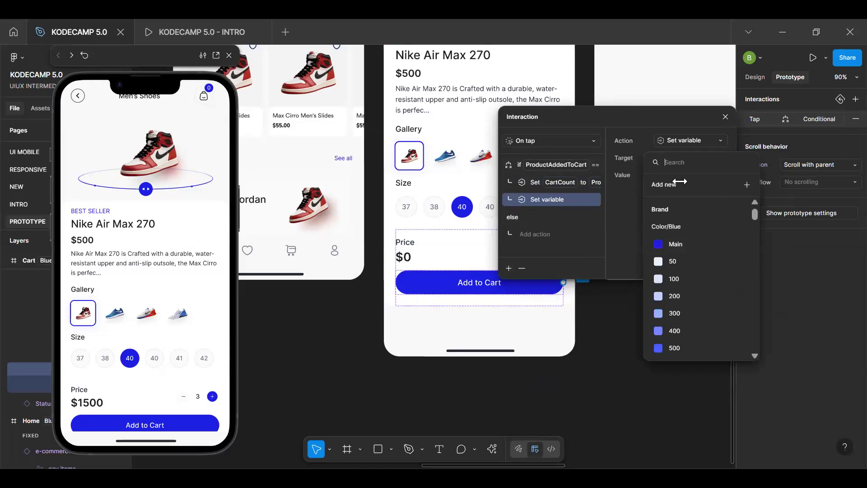
text(produ)
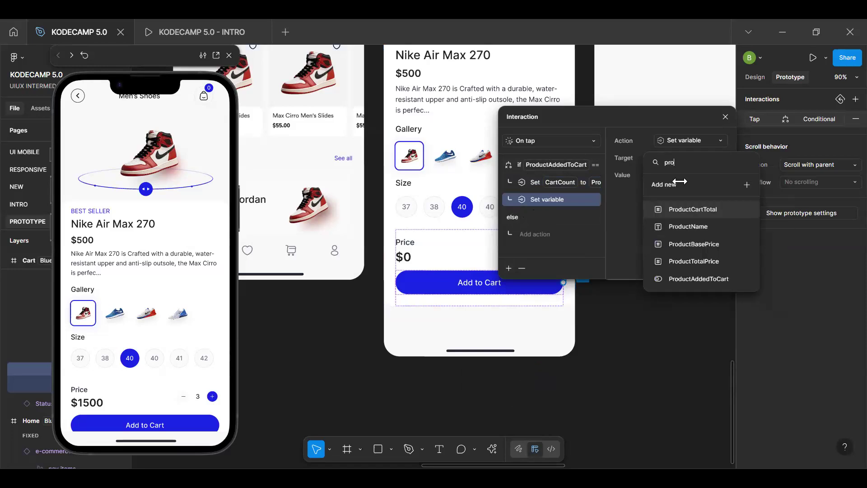
click(720, 278)
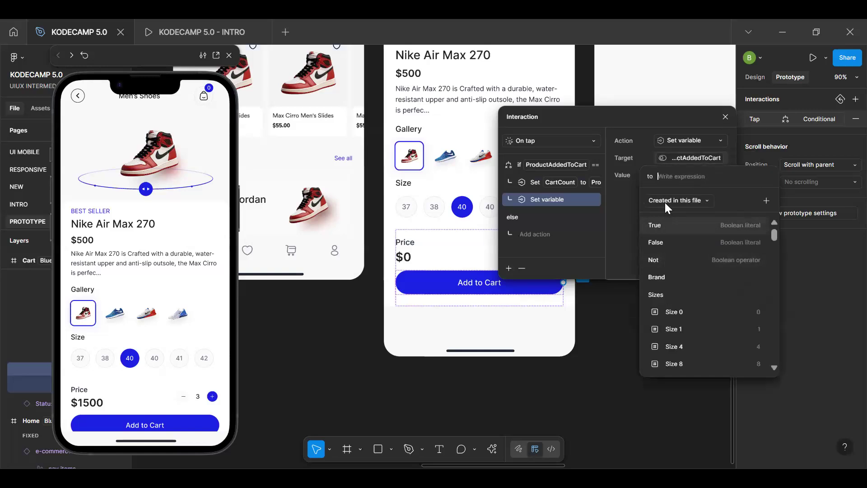
text(pr)
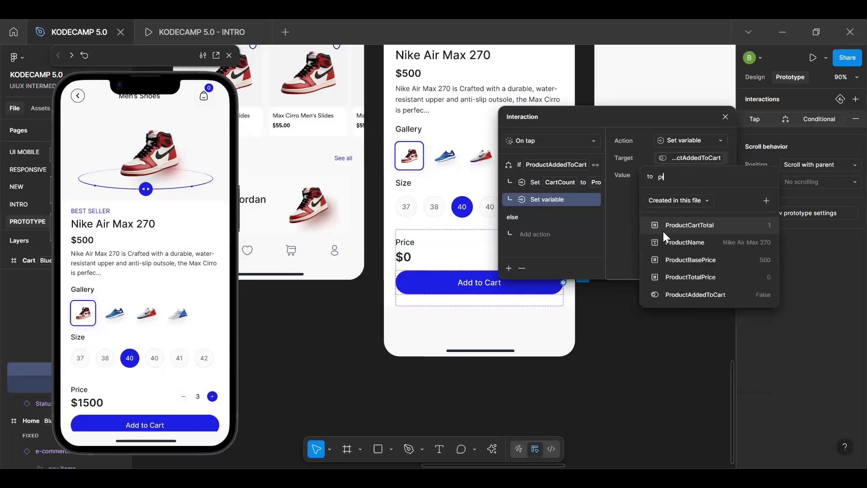
click(712, 295)
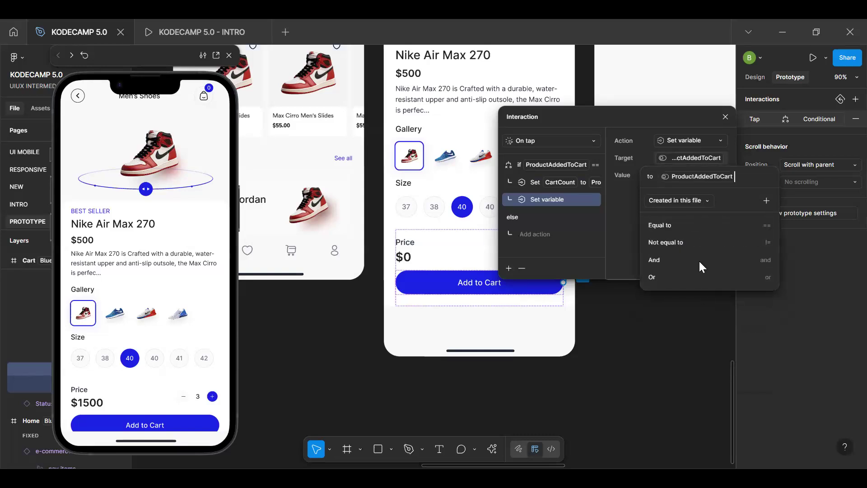
click(674, 227)
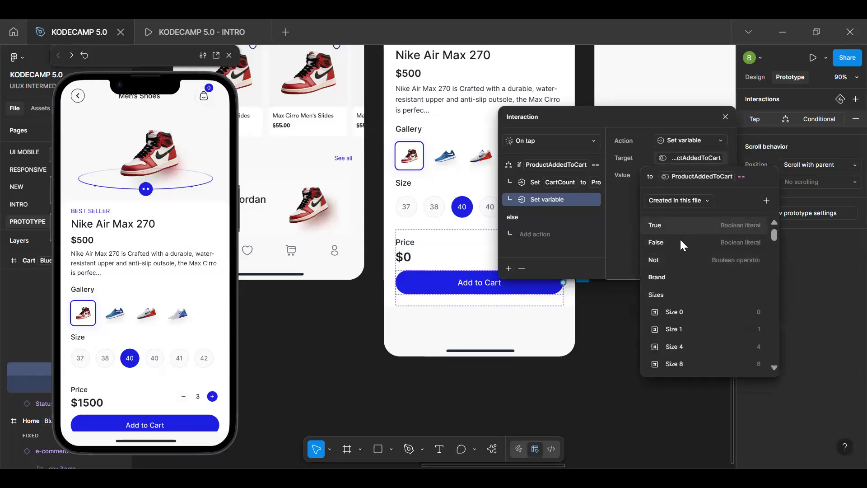
click(682, 242)
key(Return)
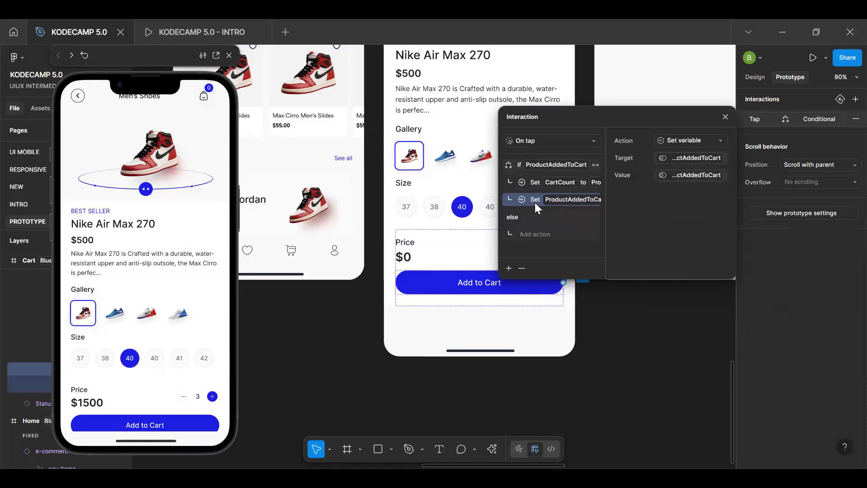
drag(533, 200, 540, 163)
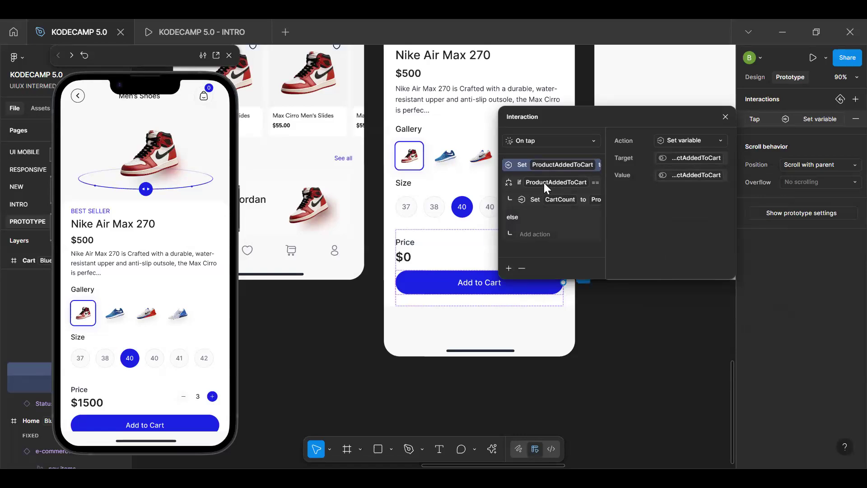
Step: Replace the CartCount action's value with the expression CartCount + ProductCartTotal and close the interaction settings
click(561, 200)
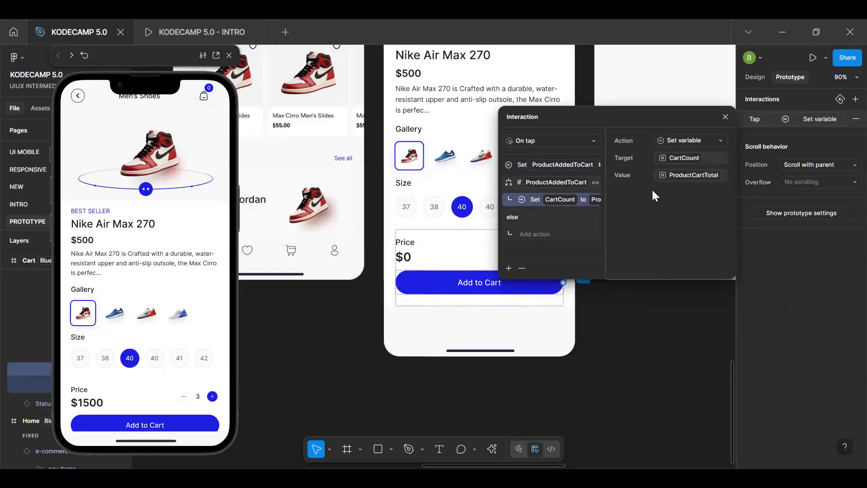
click(694, 177)
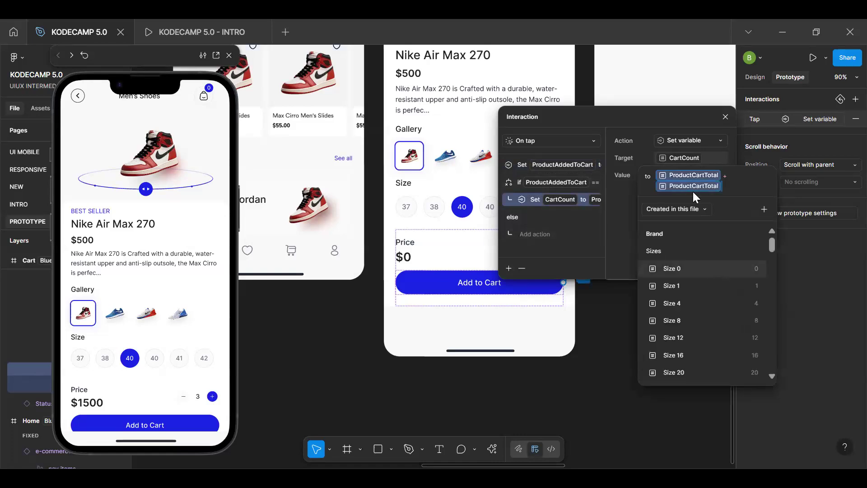
click(729, 188)
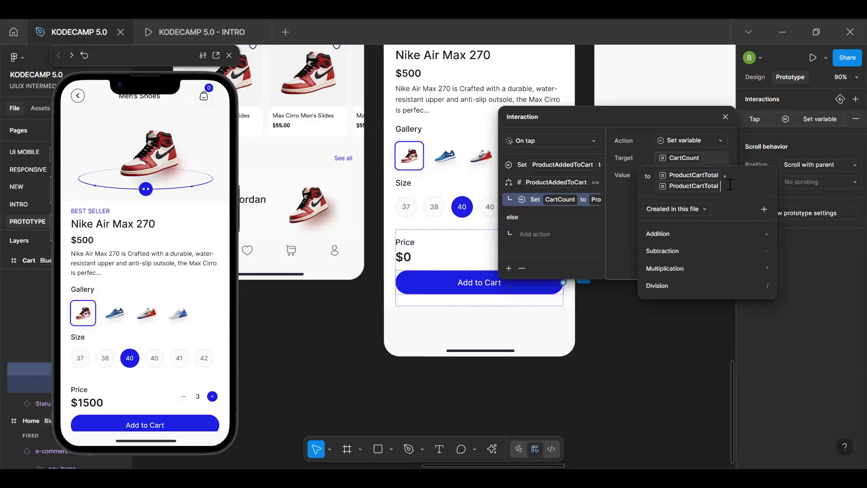
key(BackSpace)
key(BackSpace)
key(BackSpace)
text(car)
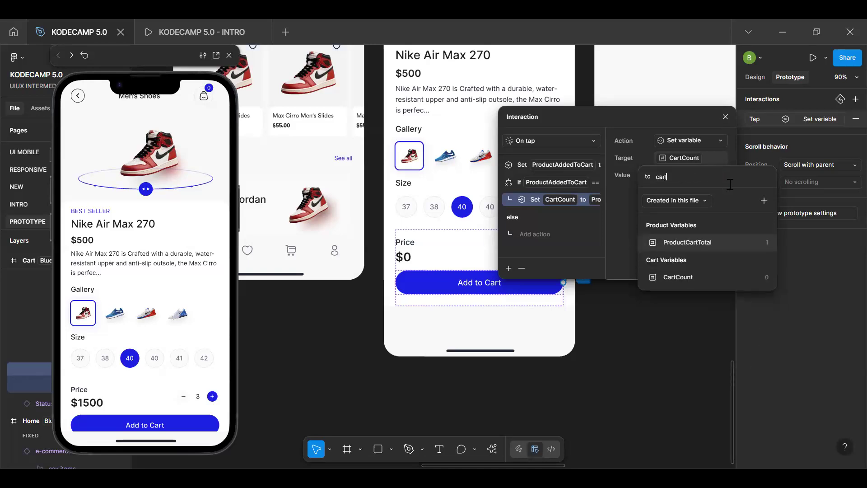
click(715, 274)
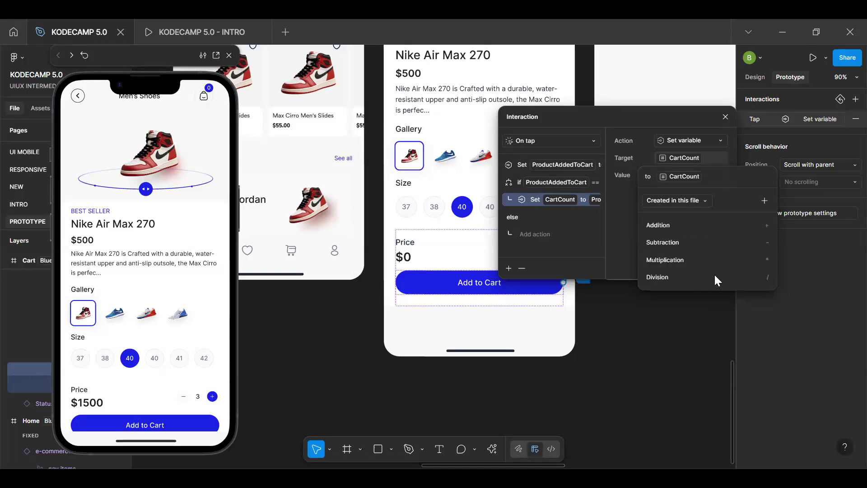
text(+ prod)
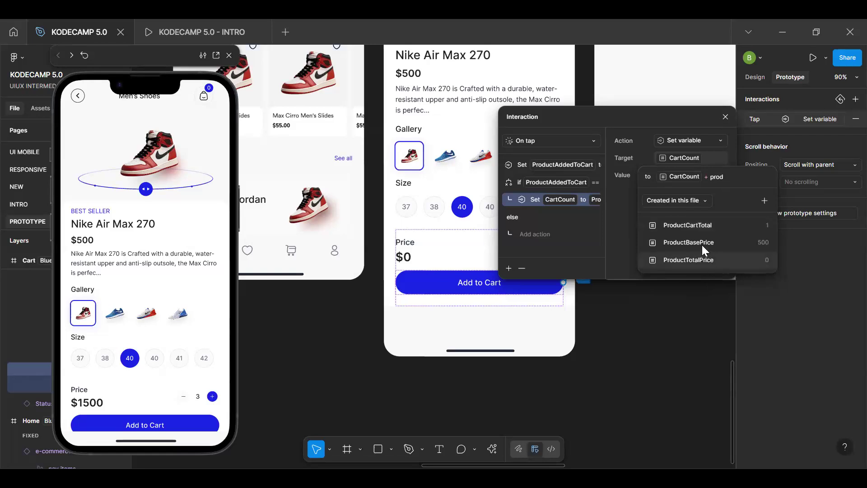
click(703, 229)
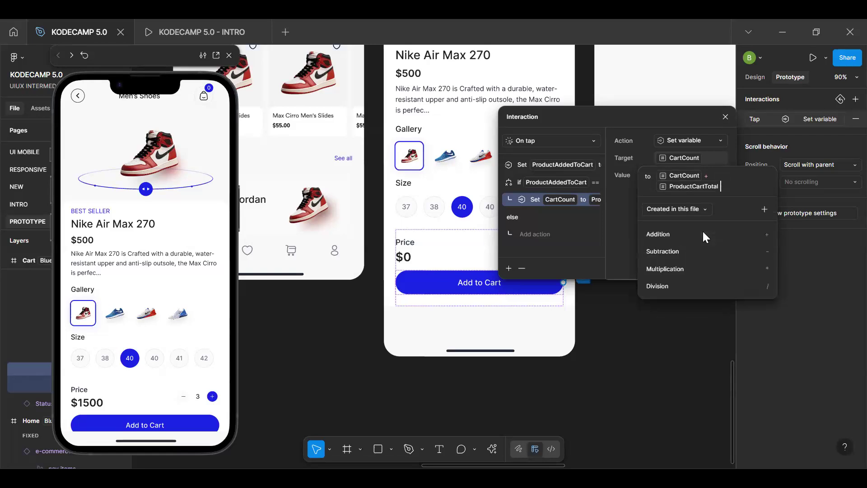
key(Return)
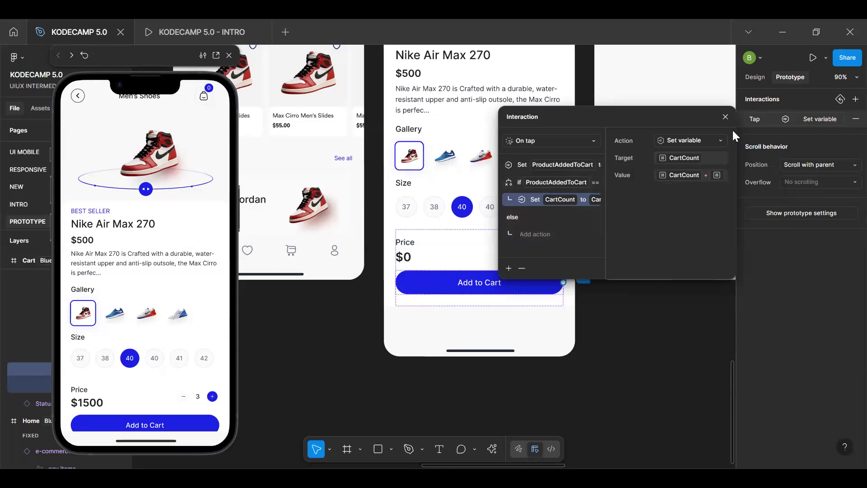
drag(676, 118, 631, 364)
click(624, 363)
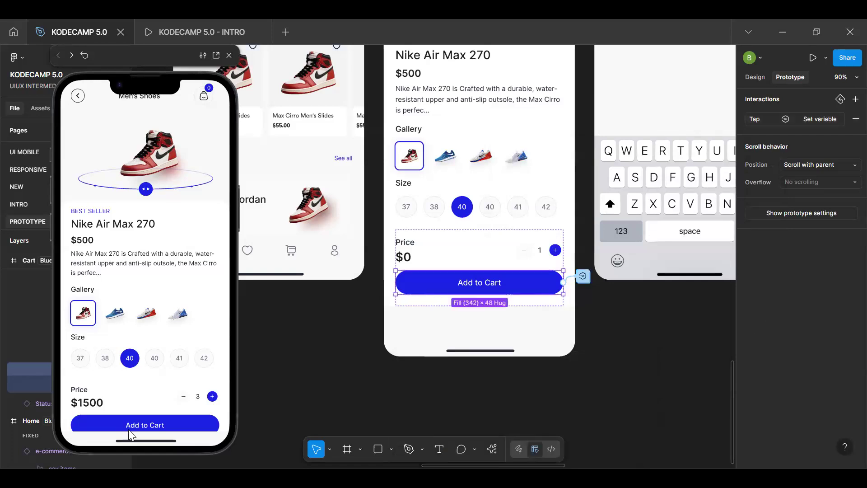
Step: Test Add to Cart in the prototype preview, check the cart badge, and restart the preview
click(182, 425)
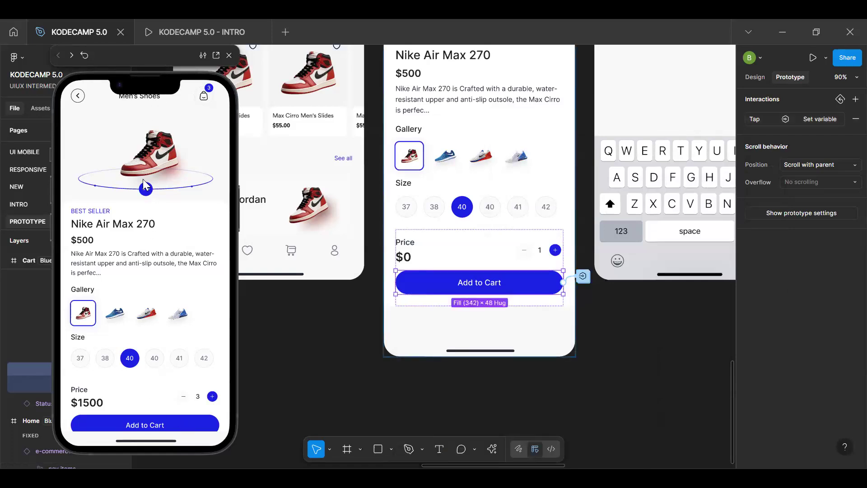
scroll(143, 179, up, 1)
key(r)
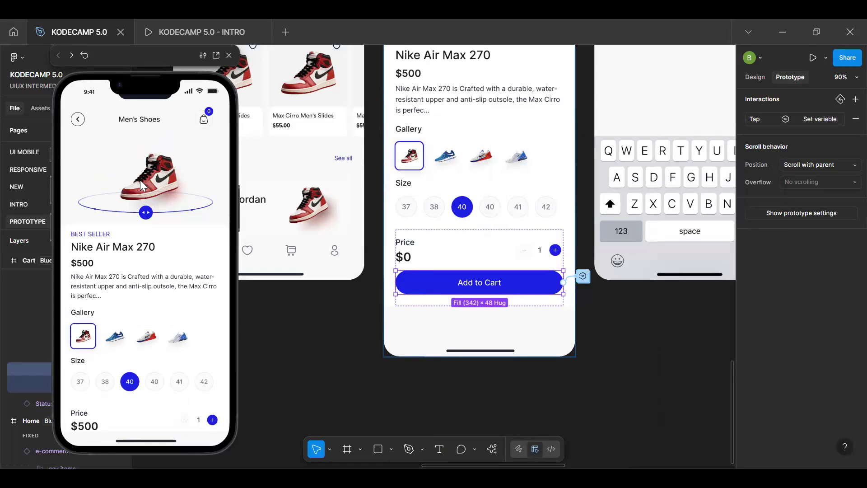
Step: Raise the shoe quantity to 6 in the preview and check the product page from price area to cart badge
scroll(144, 312, down, 3)
click(212, 353)
click(213, 352)
click(212, 353)
click(212, 352)
click(213, 352)
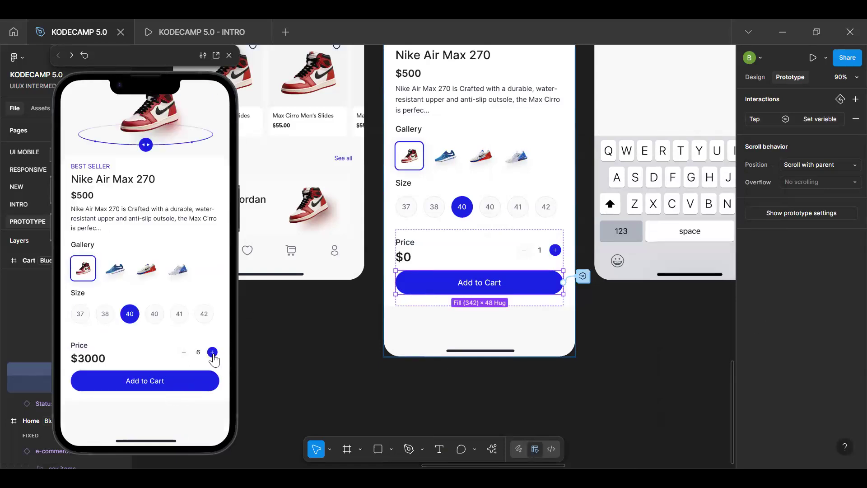
scroll(216, 357, up, 3)
scroll(216, 357, down, 3)
scroll(216, 357, up, 3)
Step: Set the height of the Cart product page frame to 844
click(420, 330)
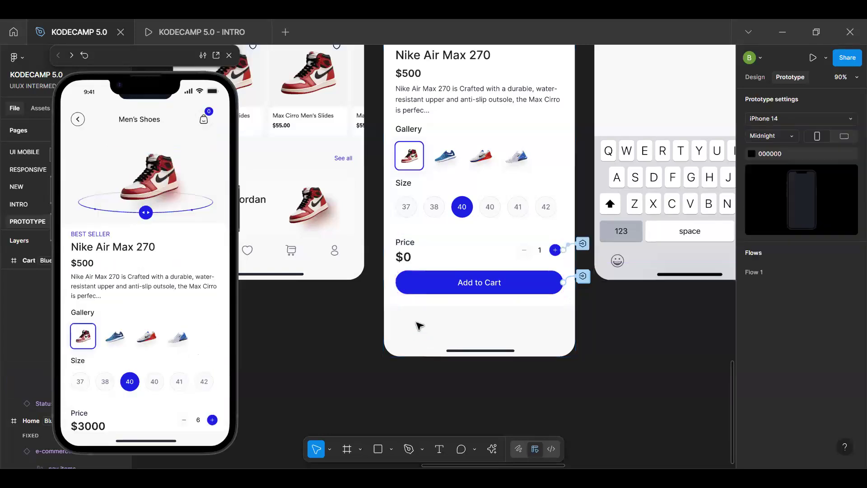
click(429, 327)
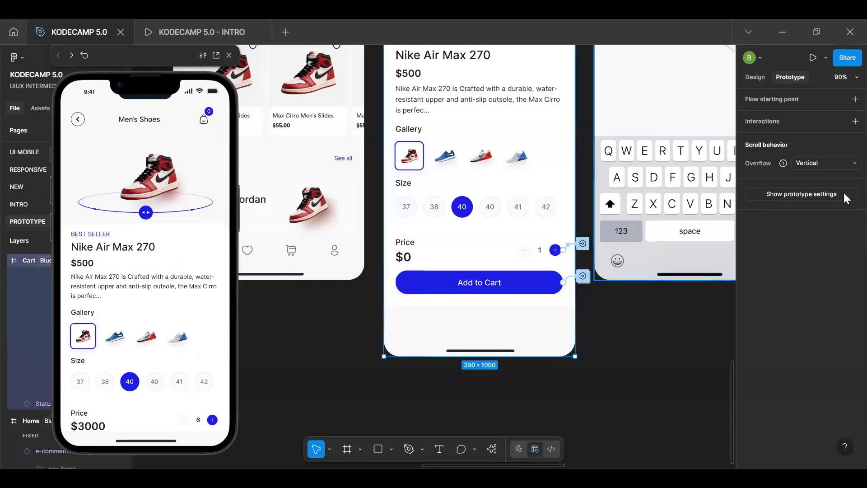
key(shift+e)
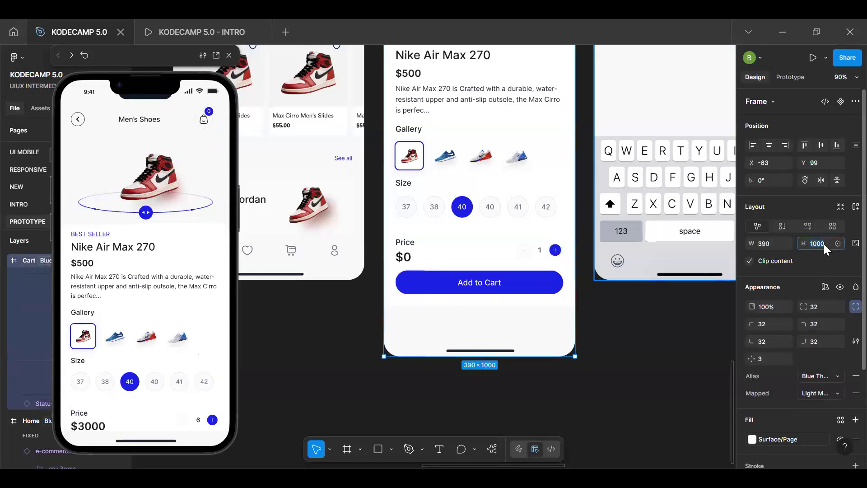
click(820, 244)
text(844)
key(Return)
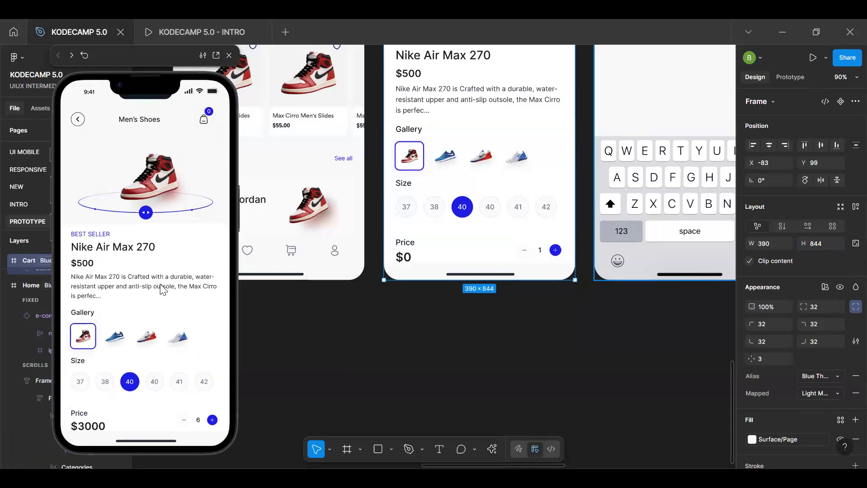
Step: Check how the resized product page scrolls in the preview and clear the frame selection on the canvas
scroll(159, 296, down, 2)
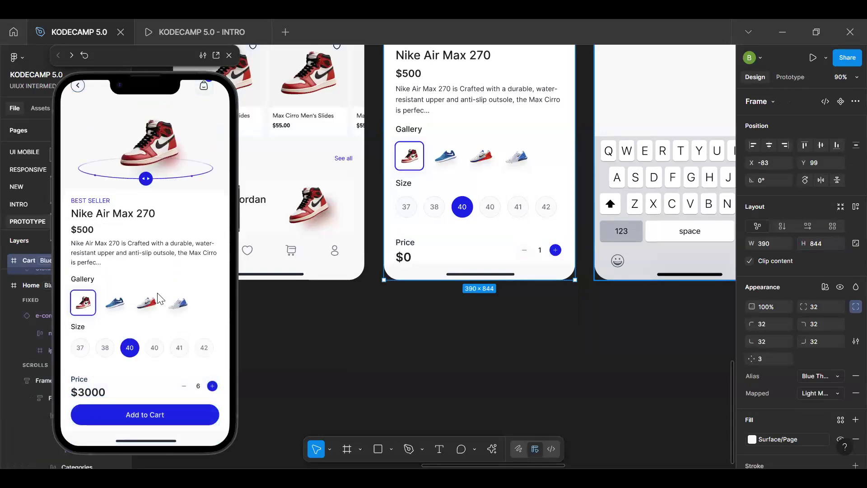
scroll(156, 92, up, 2)
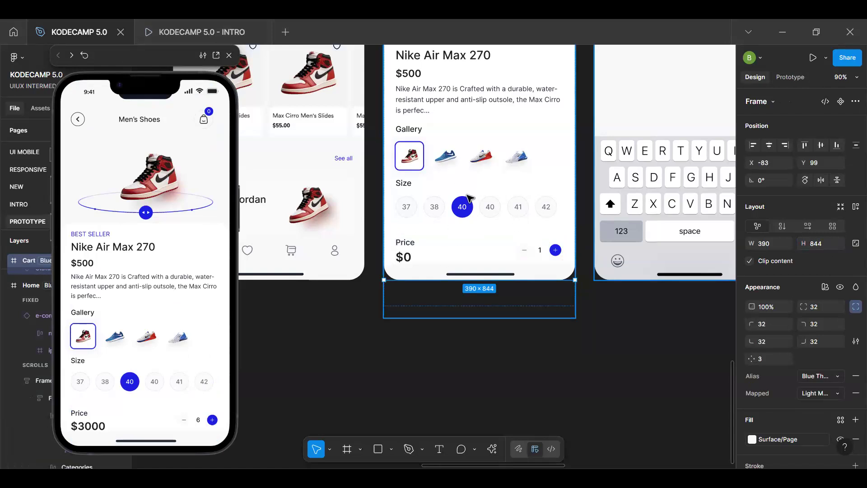
click(474, 303)
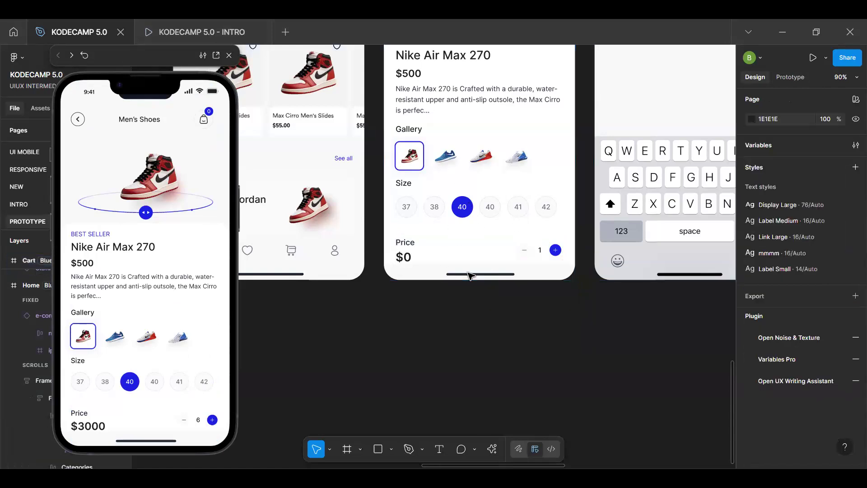
Step: Set the top padding of the product details section to 0 and check how the page scrolls in the preview
click(481, 239)
click(480, 238)
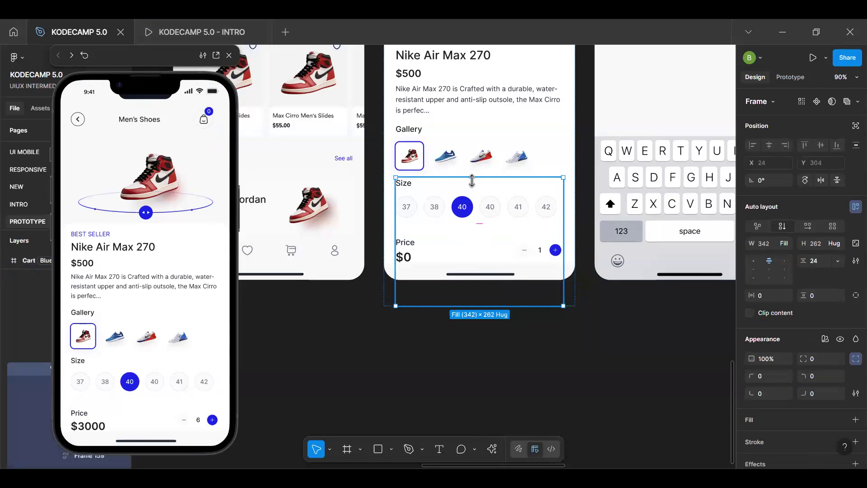
scroll(399, 169, up, 3)
click(471, 166)
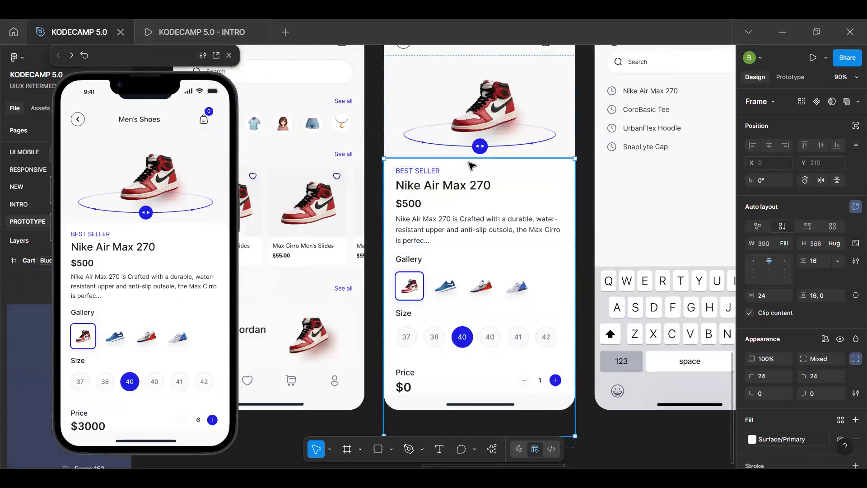
click(479, 162)
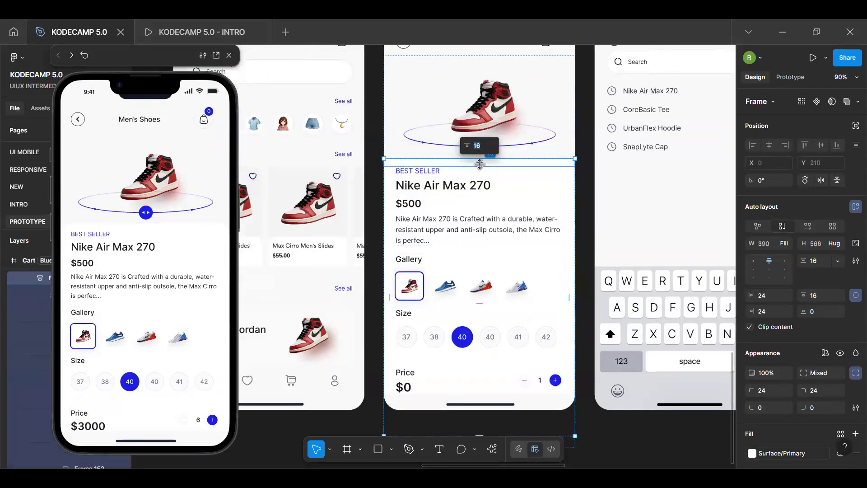
key(0)
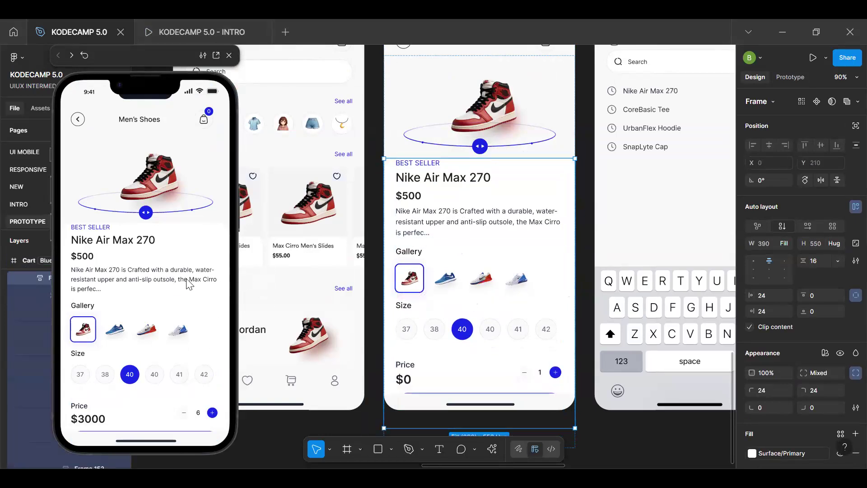
scroll(192, 275, down, 2)
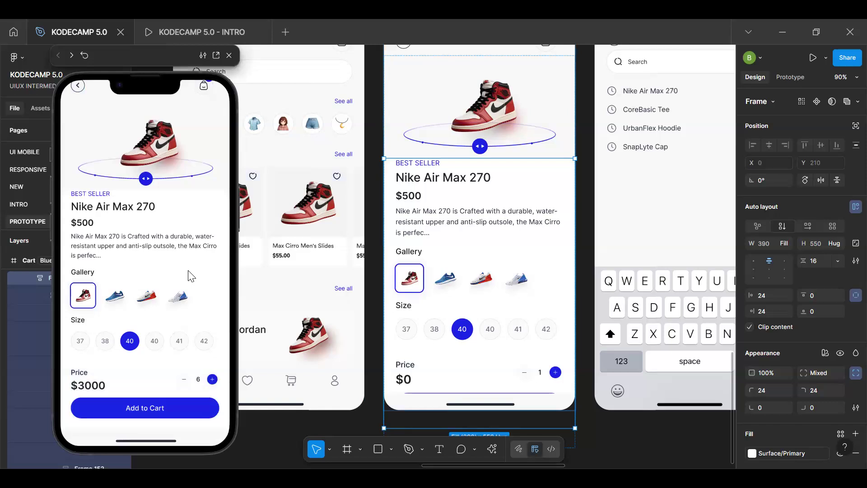
scroll(168, 293, up, 2)
scroll(167, 326, down, 2)
key(Escape)
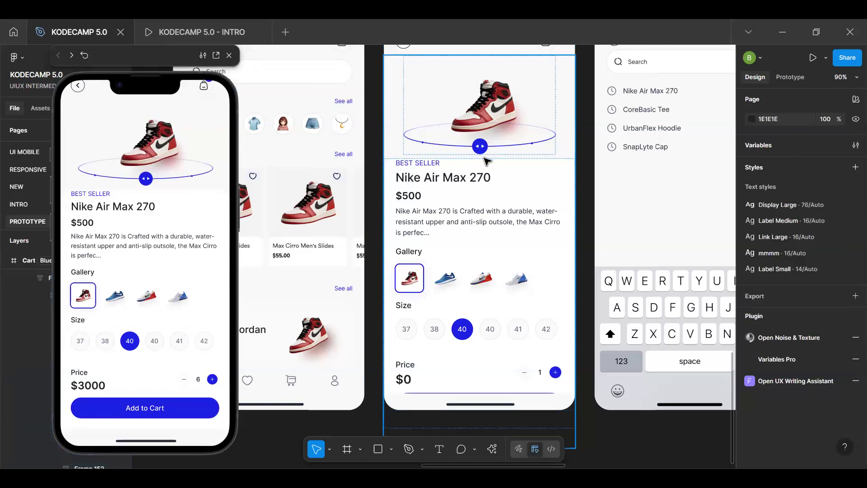
Step: Set the vertical spacing between the shoe image and the product details to 18
click(486, 157)
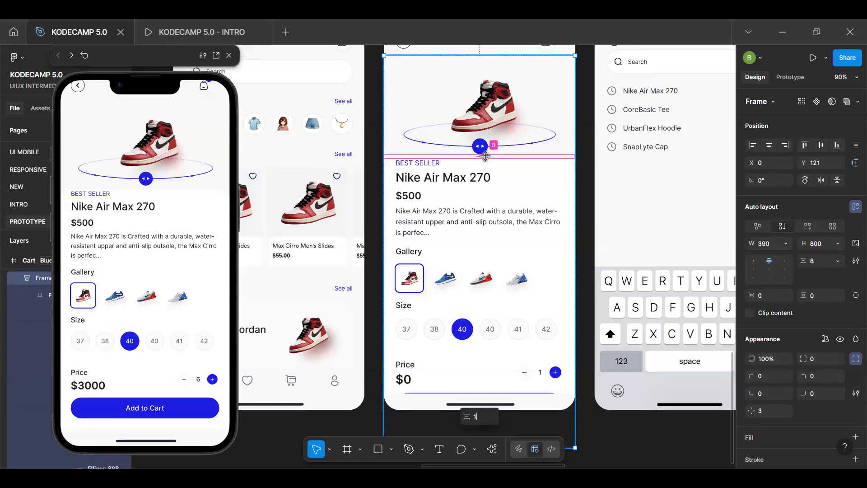
drag(485, 155, 486, 161)
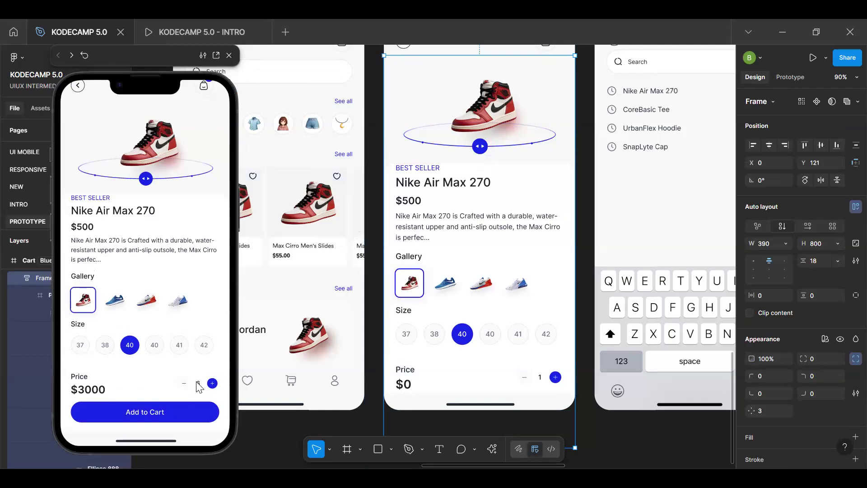
Step: Test Add to Cart in the preview with quantities 6 and 3, checking the cart badge after each
click(171, 420)
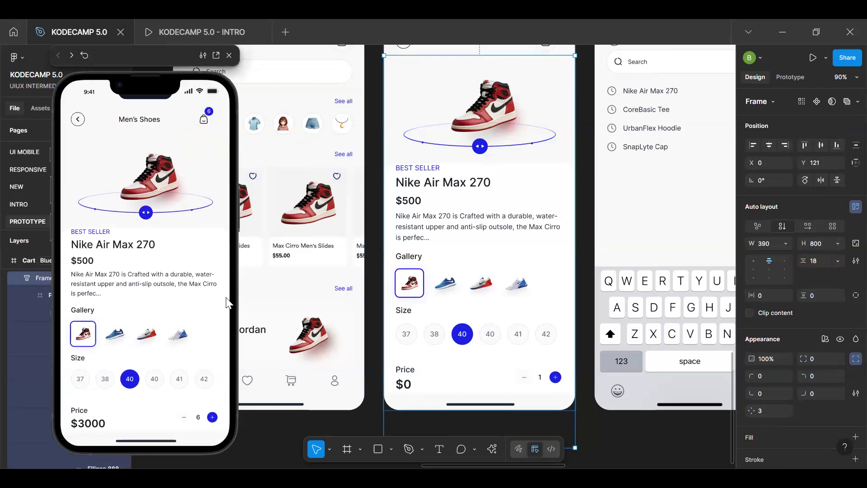
click(212, 417)
click(212, 417)
click(180, 412)
scroll(201, 226, down, 1)
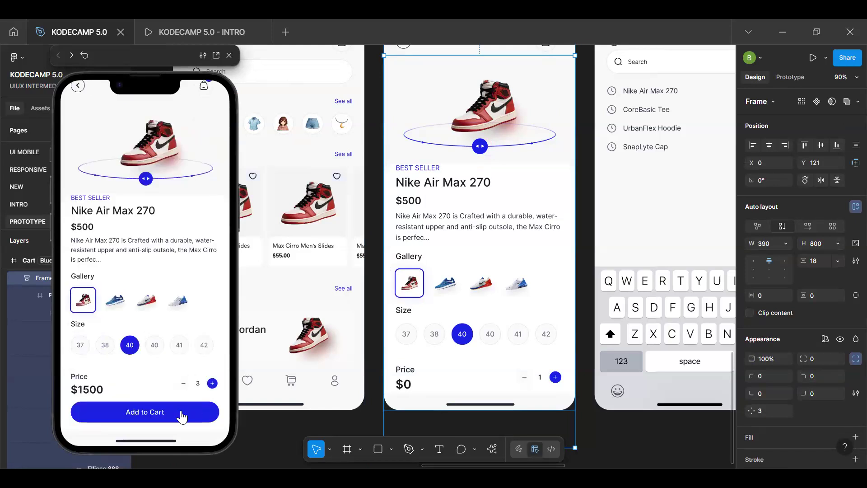
scroll(225, 117, up, 1)
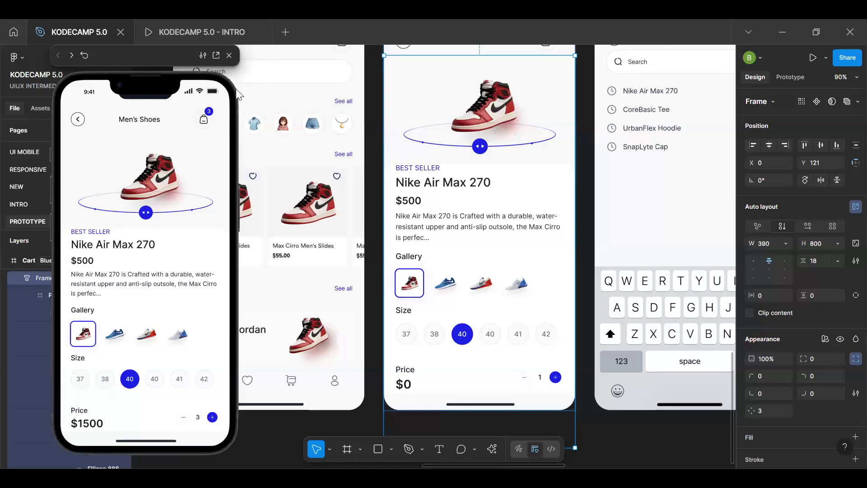
key(Escape)
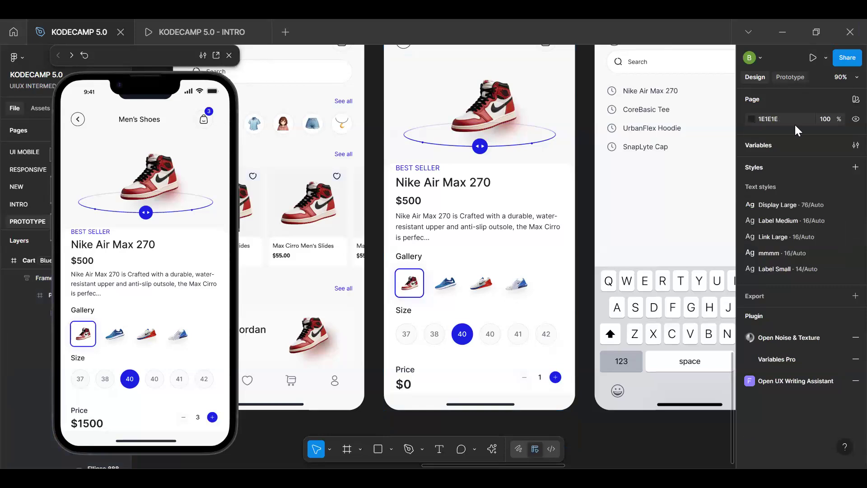
Step: Select the Add to Cart button inside Frame 159 of the product page and open its tap interaction
key(shift+e)
key(shift+e)
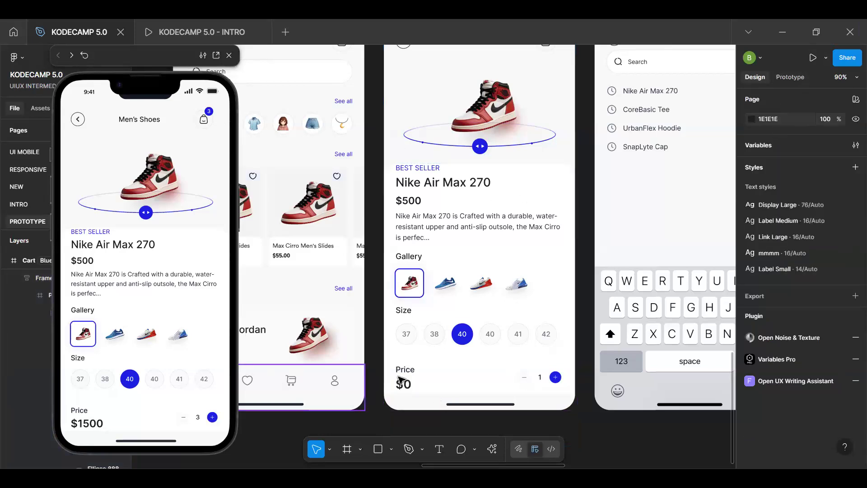
scroll(400, 381, down, 3)
click(452, 302)
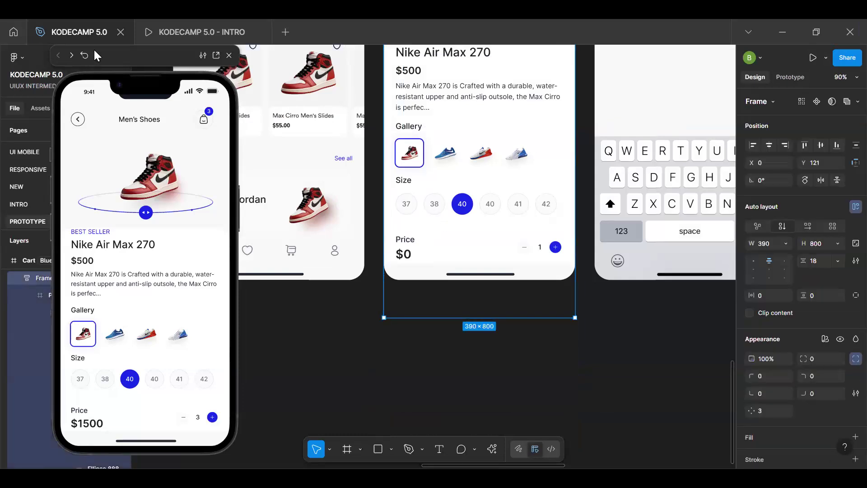
scroll(53, 343, down, 5)
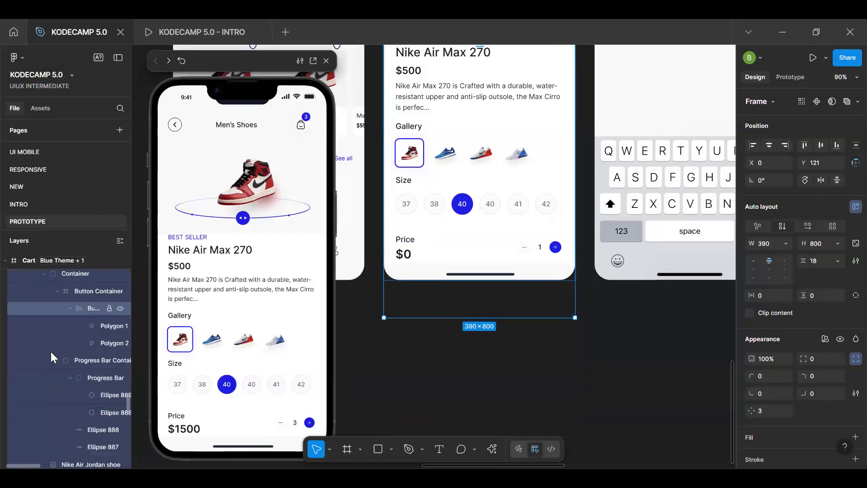
scroll(56, 380, down, 5)
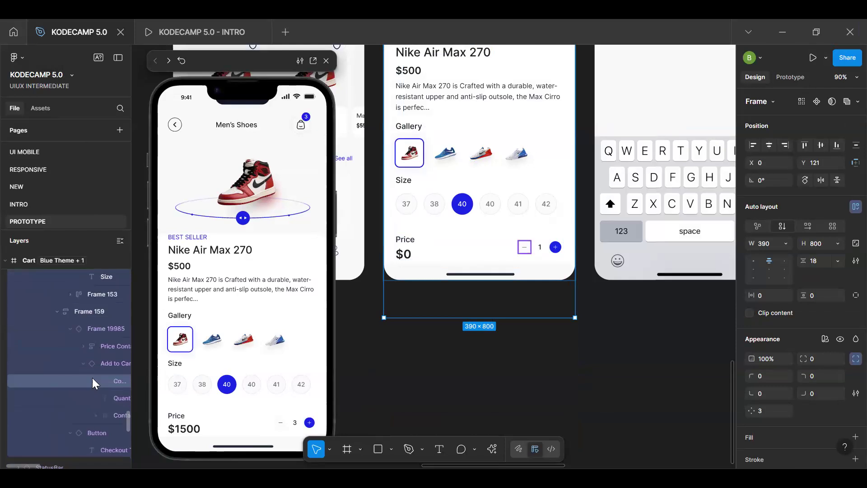
click(35, 332)
click(33, 312)
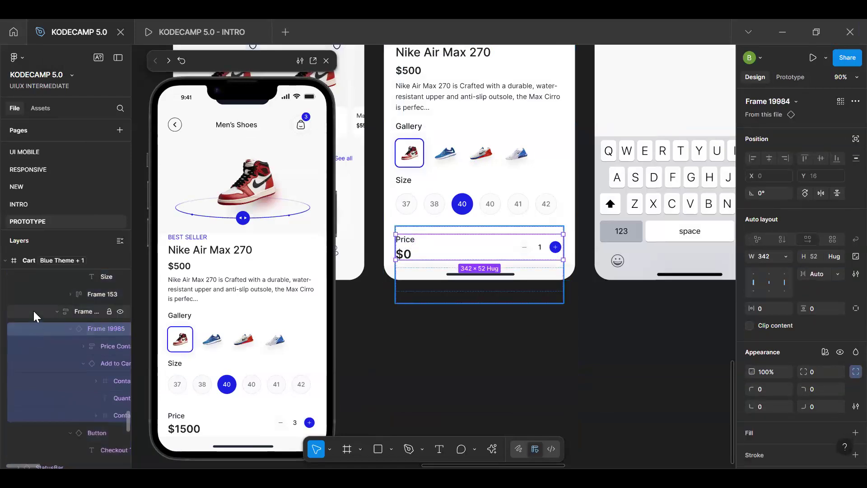
click(53, 429)
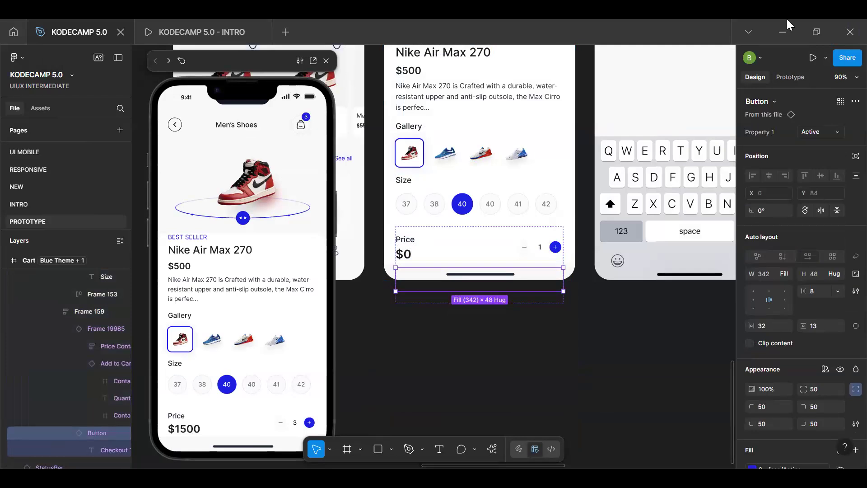
click(790, 76)
click(813, 119)
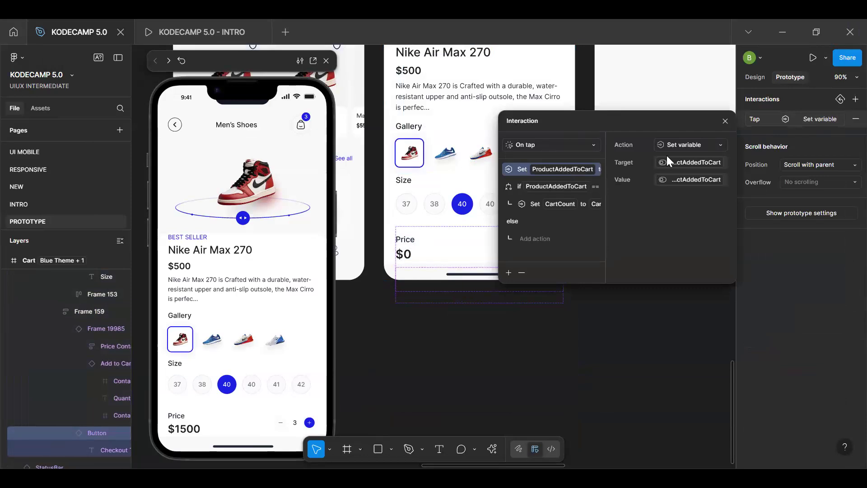
Step: Review the tap interaction's ProductAddedToCart assignment, its conditional, and the CartCount target and value
click(695, 162)
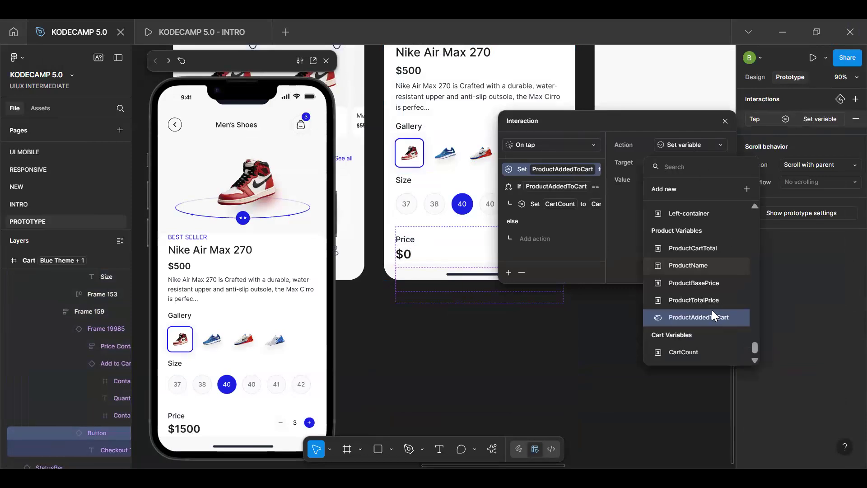
scroll(672, 210, up, 1)
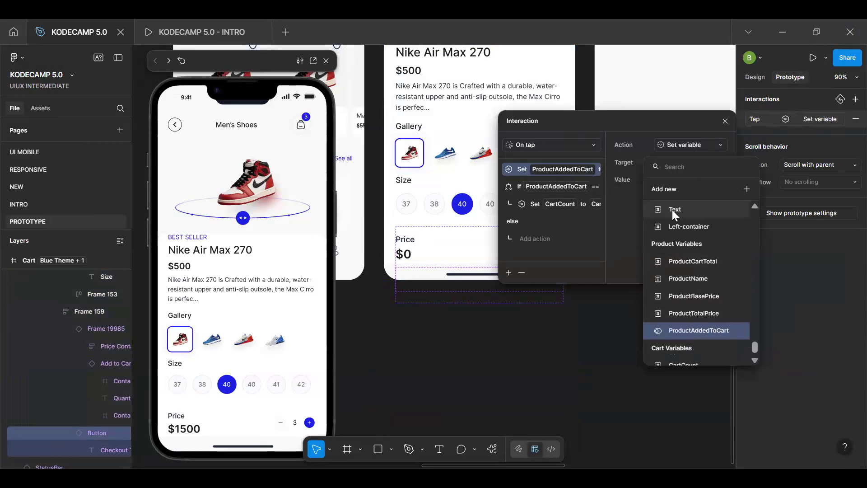
click(636, 226)
click(686, 183)
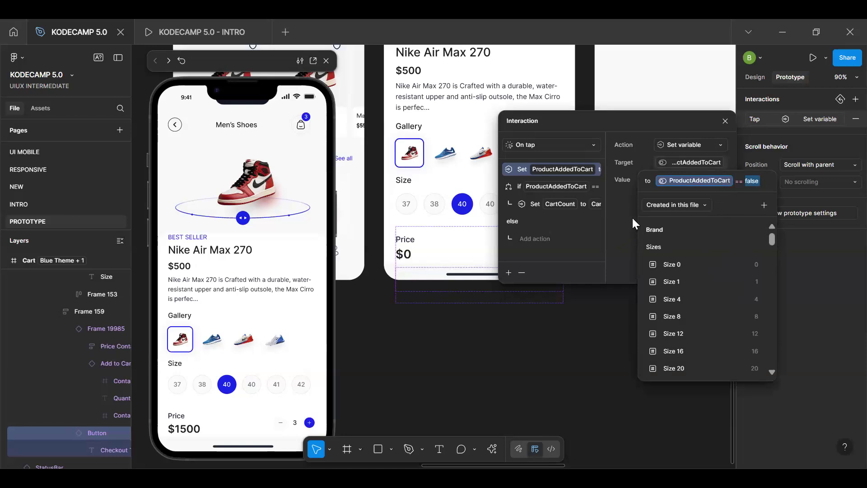
click(562, 185)
click(575, 192)
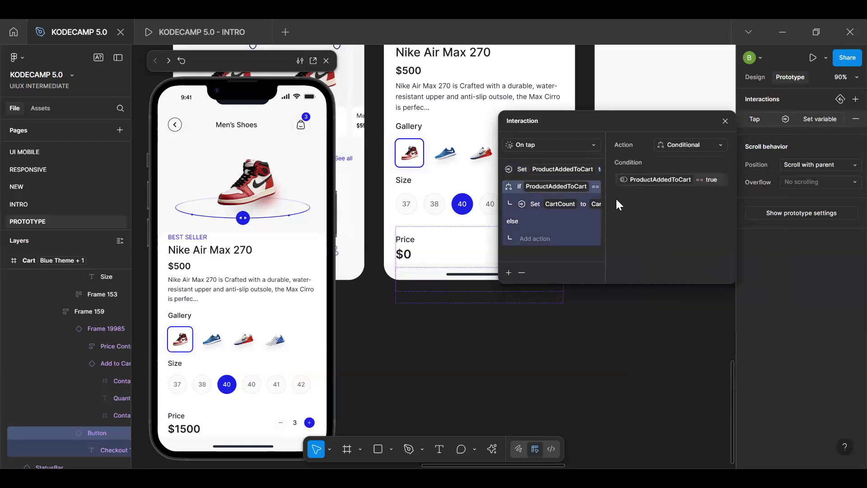
click(569, 206)
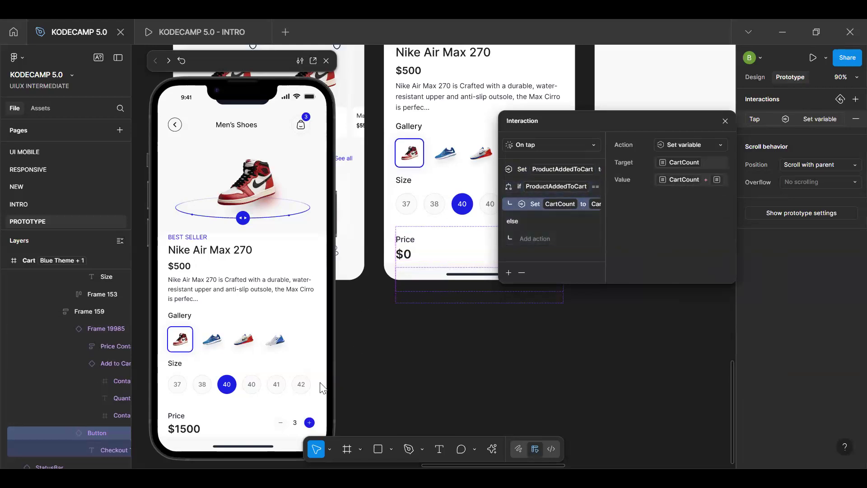
click(676, 182)
click(612, 222)
Step: Test Add to Cart in the preview with quantities 1 and 2 and check the cart badge
scroll(243, 375, down, 2)
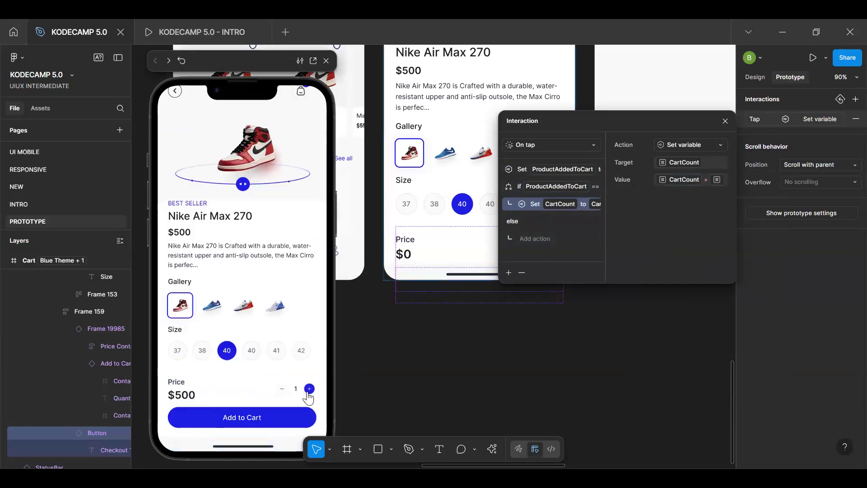
scroll(280, 260, up, 2)
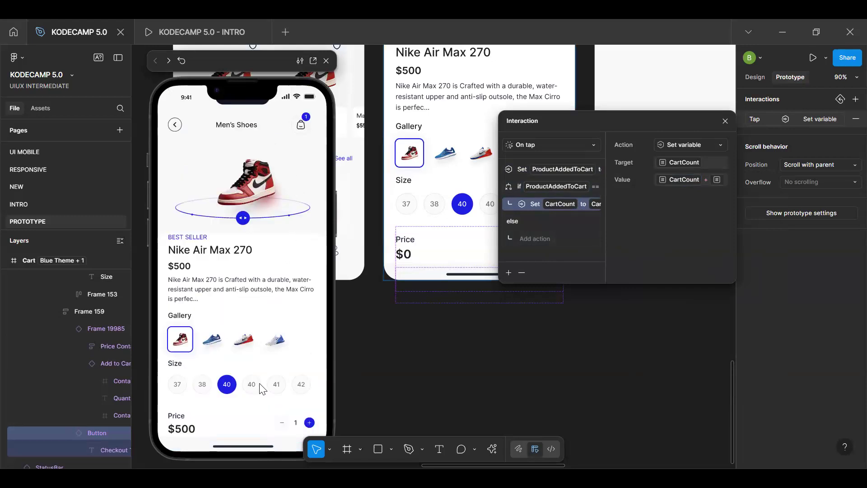
click(310, 423)
scroll(240, 412, down, 2)
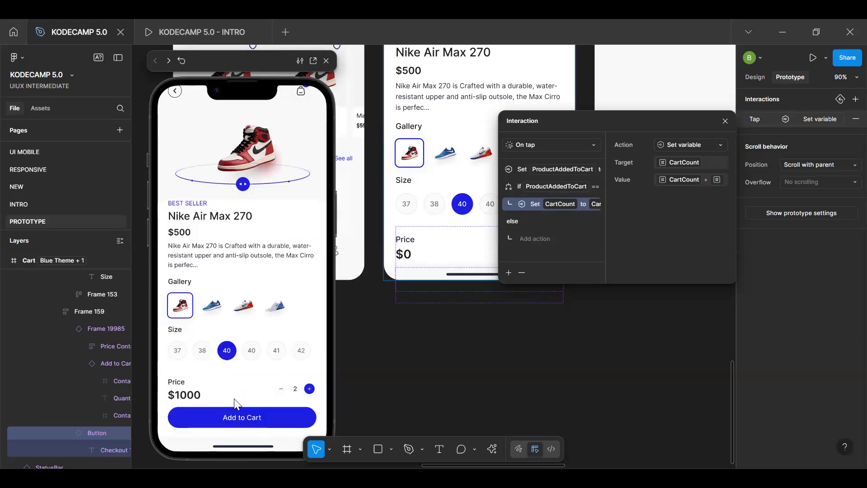
scroll(230, 310, up, 2)
scroll(214, 333, down, 2)
Step: Raise the preview quantity and lower it to 1, recheck the cart badge, and close the preview and interaction settings
click(309, 389)
click(309, 389)
click(310, 389)
click(282, 388)
click(281, 389)
click(281, 388)
click(281, 389)
scroll(220, 224, up, 2)
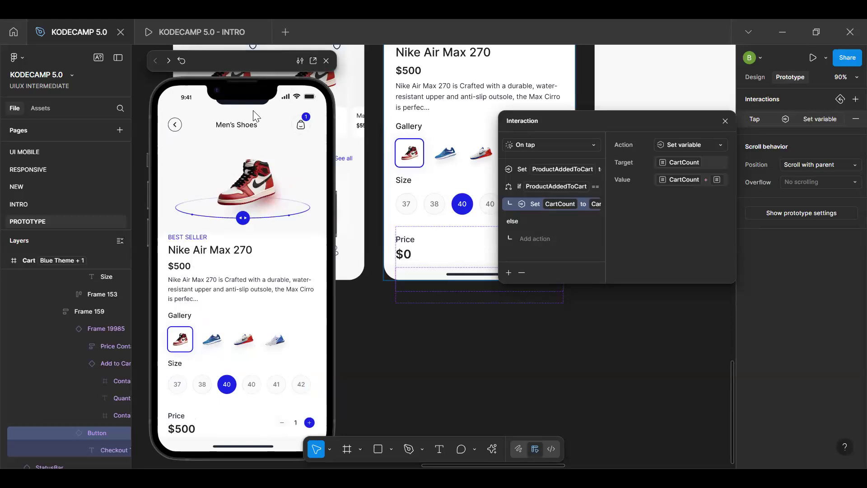
key(Escape)
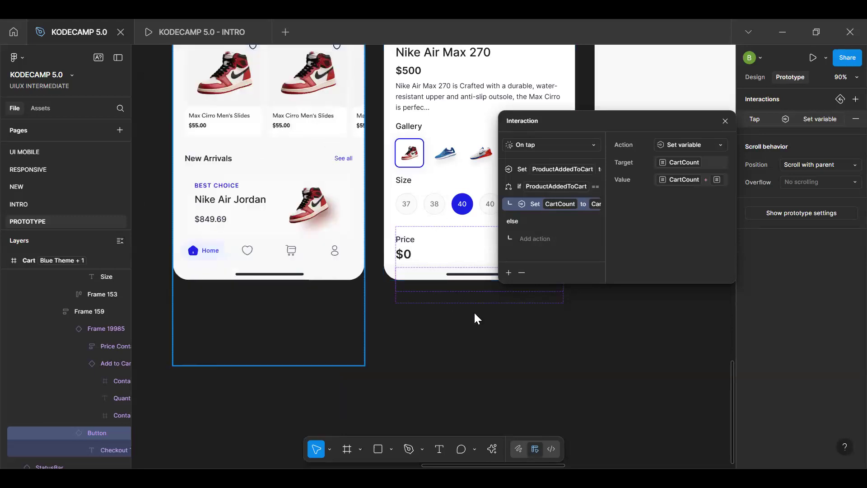
click(514, 346)
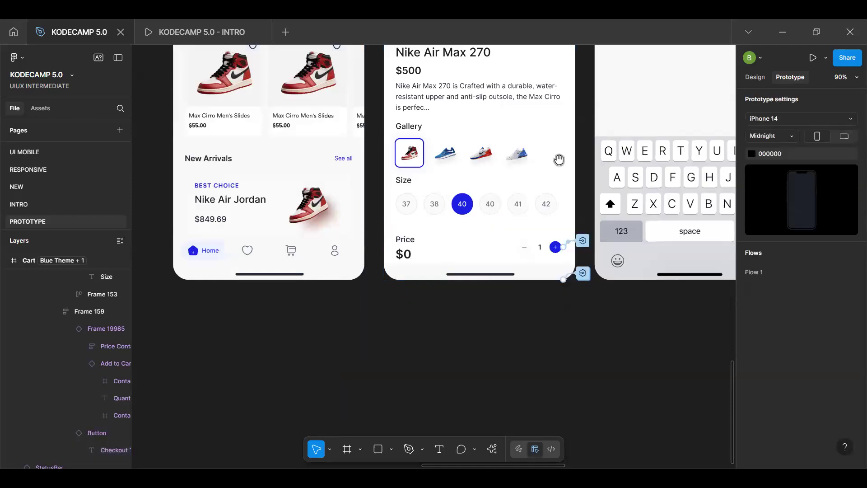
Step: Return to design mode and examine the empty Cart and Filled Cart screens up close
key(h)
drag(441, 267, 397, 315)
scroll(466, 262, down, 6)
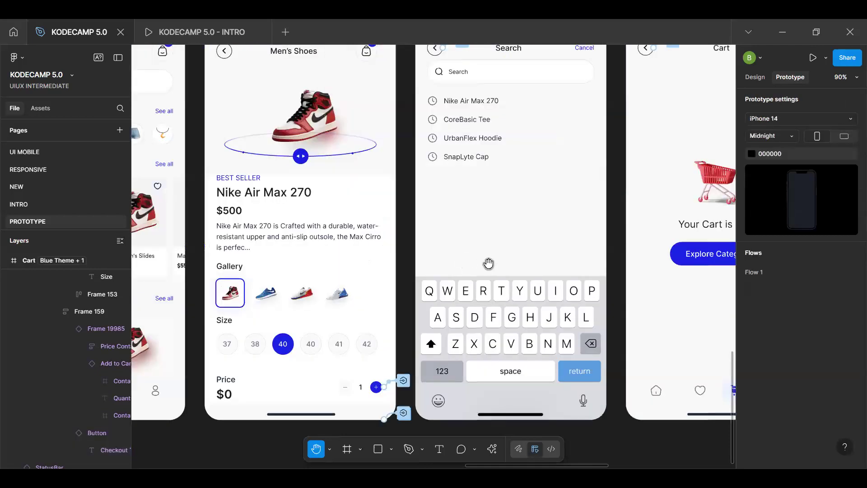
key(shift+c)
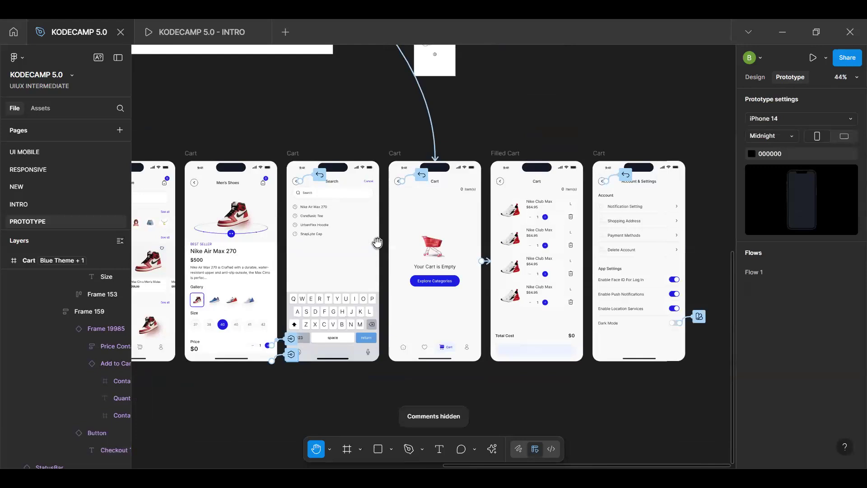
key(v)
key(shift+e)
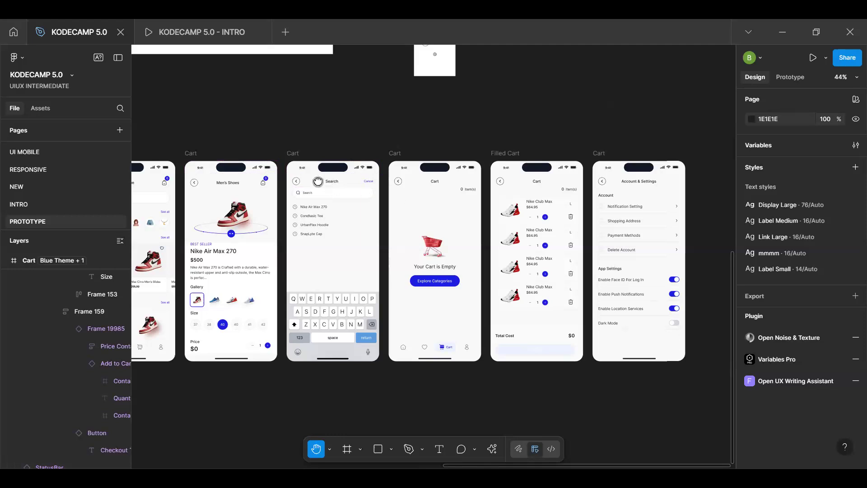
scroll(452, 259, right, 3)
scroll(452, 259, left, 2)
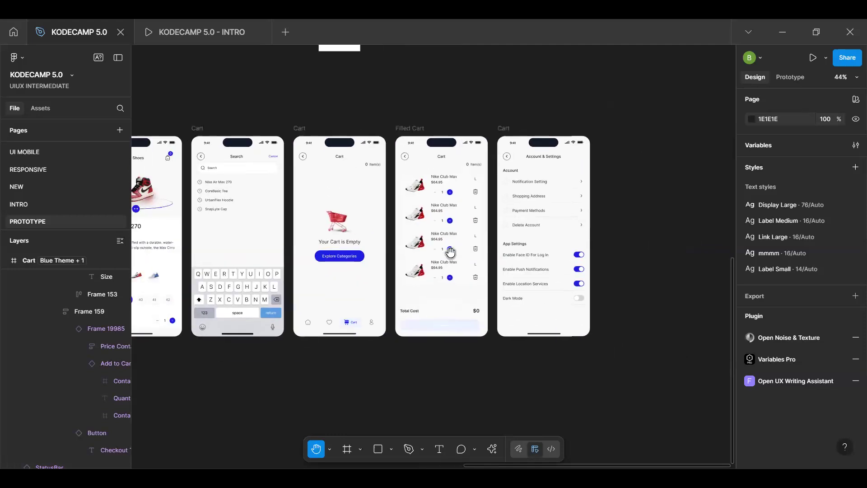
scroll(383, 257, left, 1)
ctrl+scroll(384, 257, up, 5)
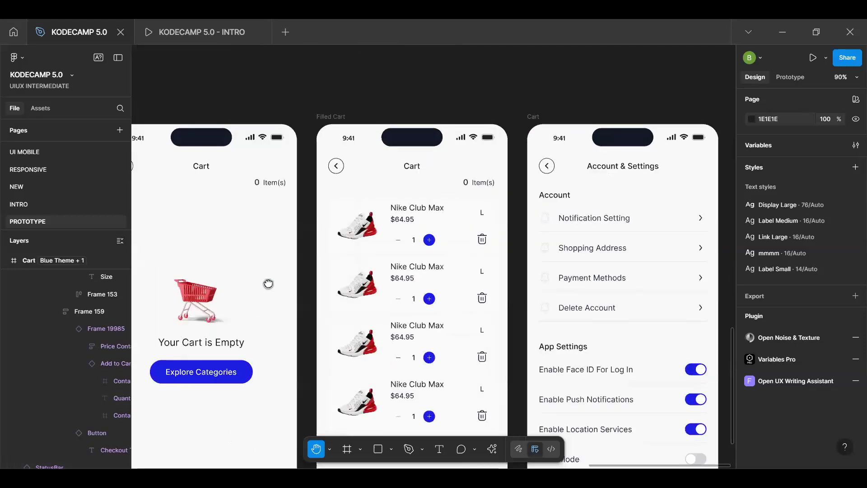
Step: Examine the empty Cart, Filled Cart and Account & Settings screens, including the cart item list and Total Cost row
scroll(373, 251, left, 2)
scroll(373, 251, up, 1)
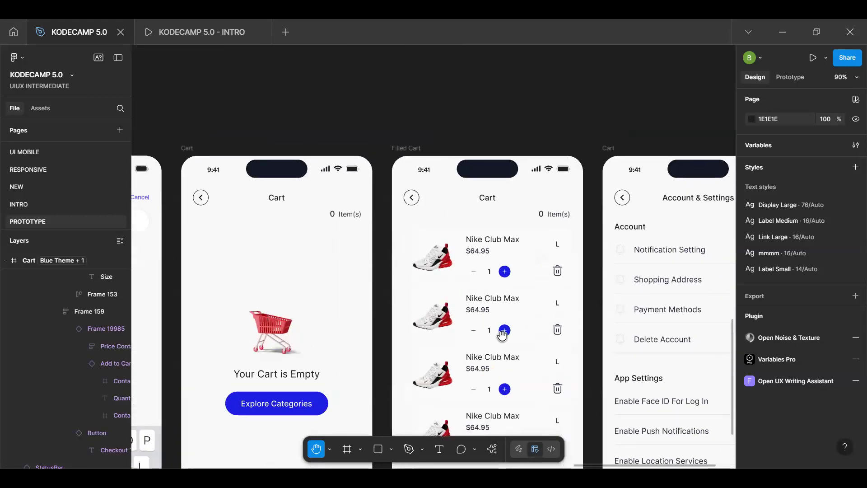
scroll(446, 232, down, 4)
scroll(446, 233, right, 3)
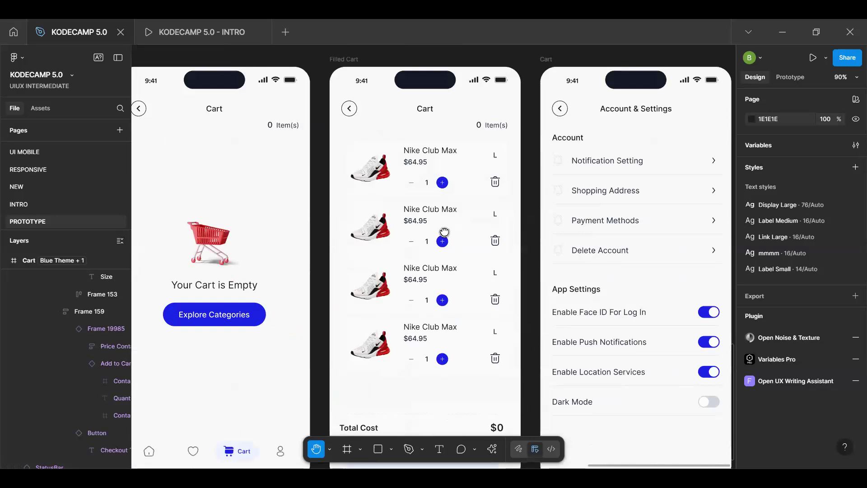
scroll(455, 254, up, 2)
scroll(455, 254, left, 1)
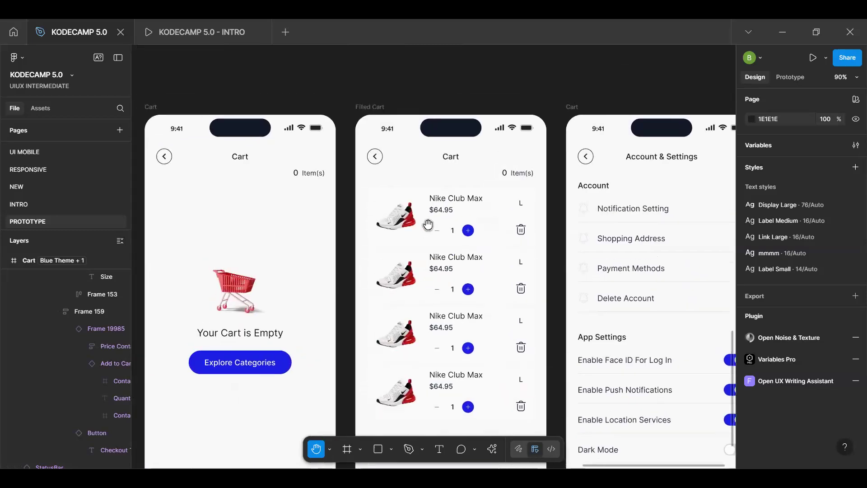
scroll(428, 224, up, 1)
scroll(448, 246, down, 3)
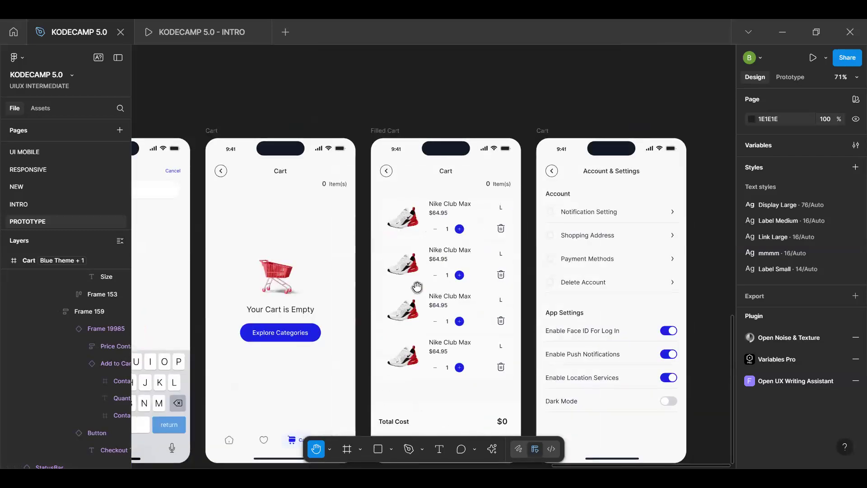
scroll(442, 334, down, 3)
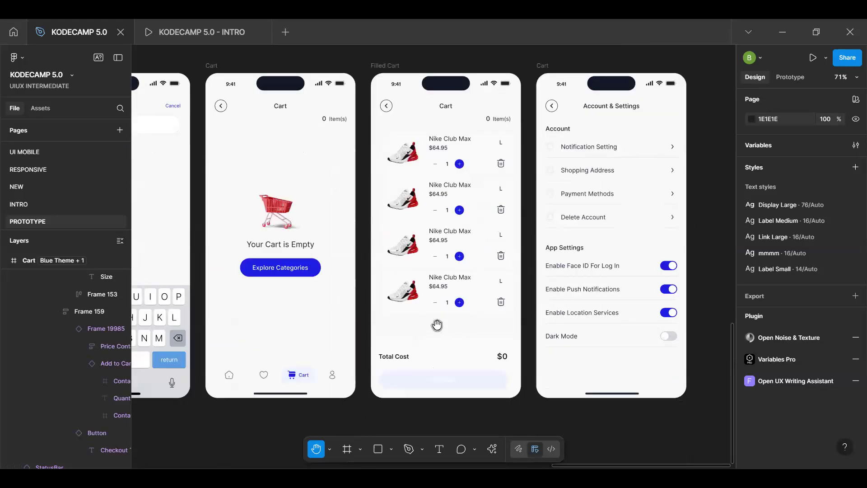
scroll(445, 267, up, 2)
Step: Preview the Filled Cart frame and test raising and lowering the first item's quantity
key(v)
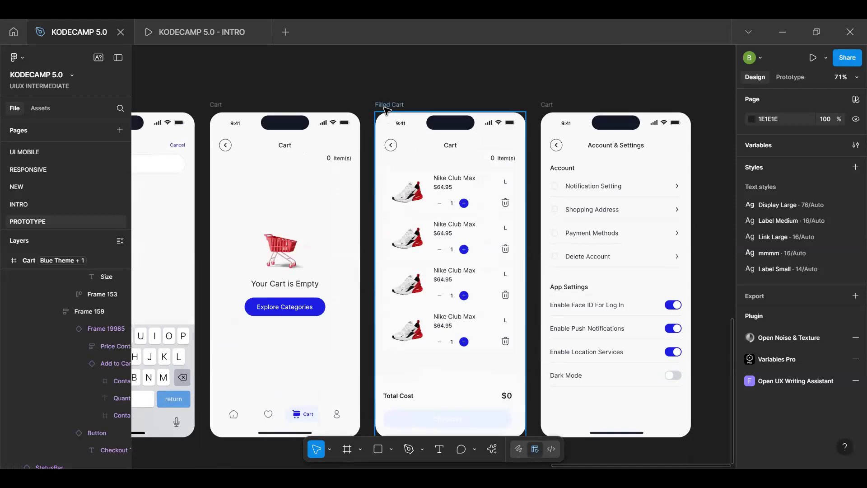
click(387, 105)
key(shift+space)
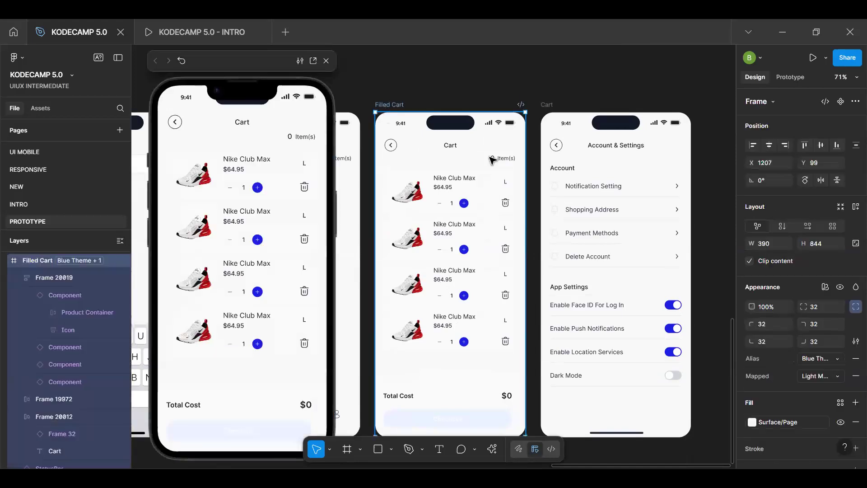
click(257, 187)
click(258, 188)
click(258, 188)
click(258, 188)
click(258, 187)
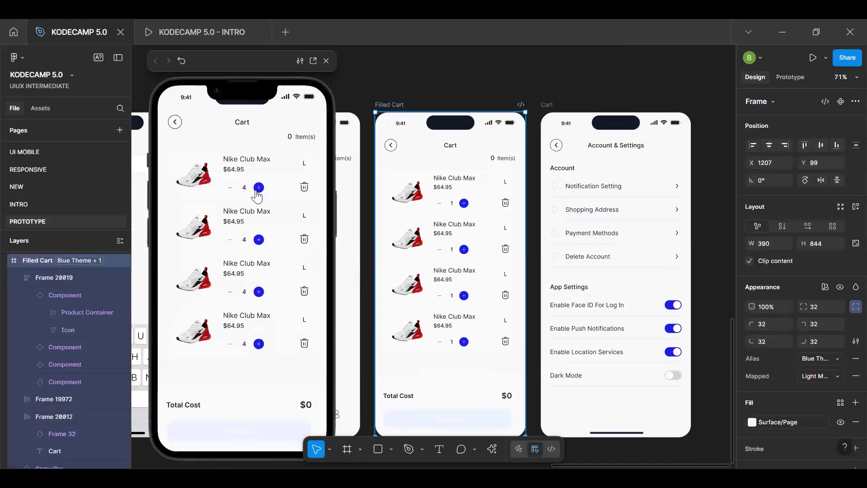
click(227, 189)
click(227, 189)
click(227, 189)
click(227, 189)
click(226, 189)
Step: Raise the first cart item's quantity several more times in the preview and lower it again
click(257, 188)
click(258, 188)
click(258, 187)
click(258, 187)
click(258, 187)
click(258, 188)
click(258, 188)
click(257, 187)
click(231, 189)
click(230, 189)
click(231, 189)
click(230, 189)
click(230, 188)
click(230, 189)
click(230, 189)
Step: Raise the first item's quantity, return it to 1, and test the delete icons of the first two items
click(258, 189)
click(258, 189)
click(259, 189)
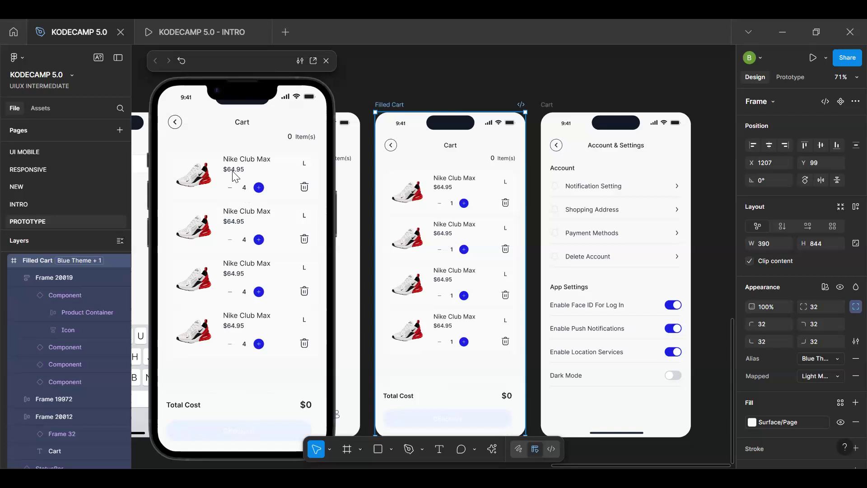
click(259, 188)
click(259, 187)
click(231, 187)
click(230, 187)
click(230, 187)
click(231, 187)
click(231, 187)
click(305, 189)
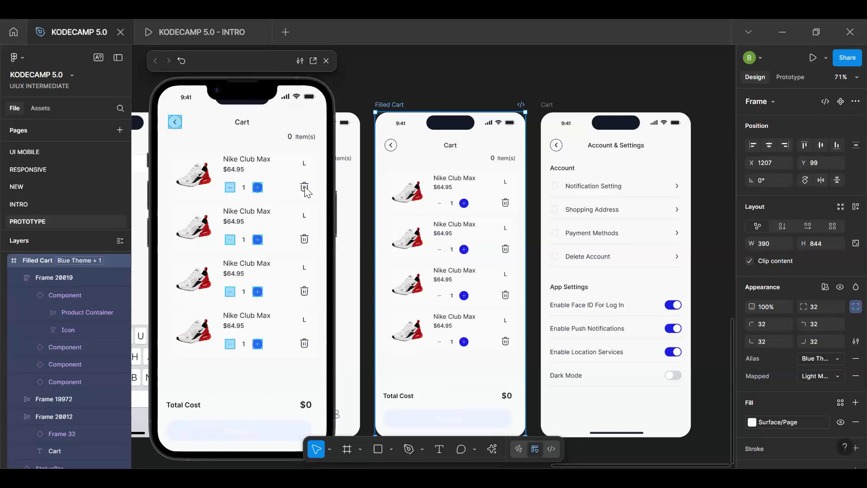
click(306, 242)
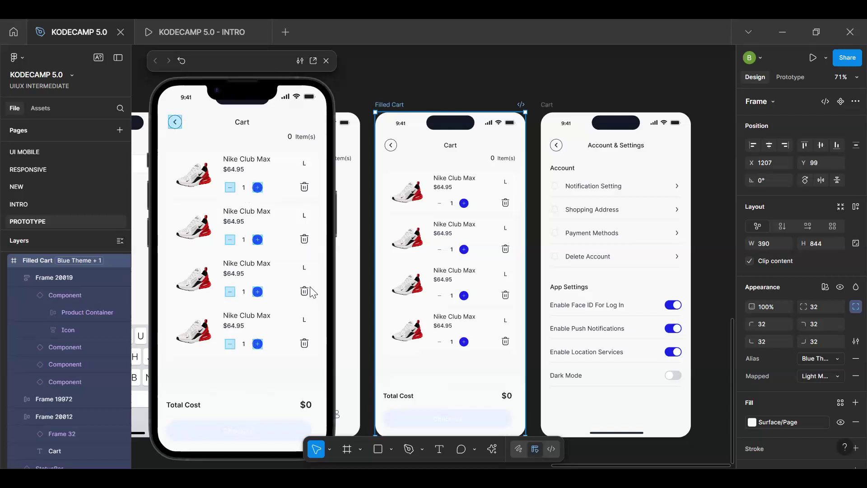
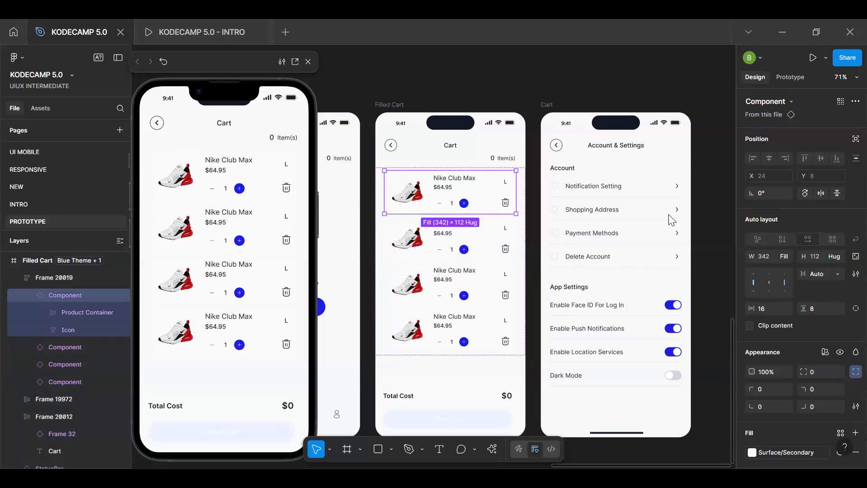
Step: Open the cart item's main component, move it to X 965, Y 546, and apply the Product-1 mode of Product Variables
click(757, 114)
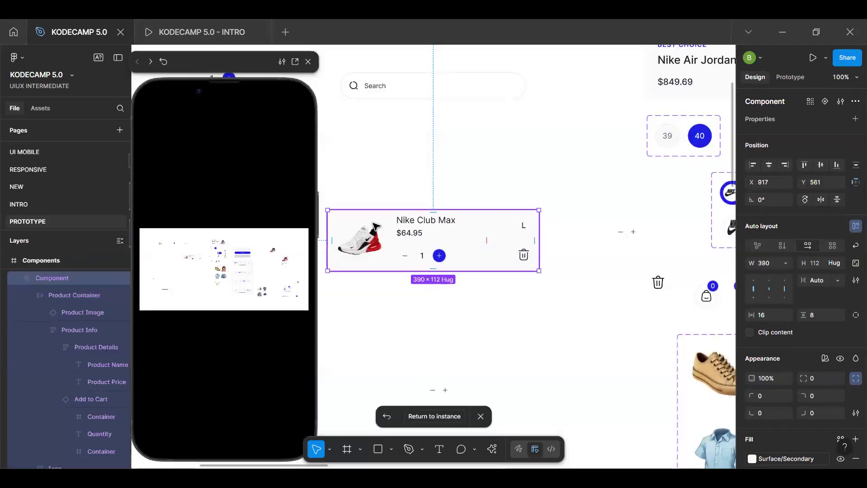
drag(375, 226, 401, 218)
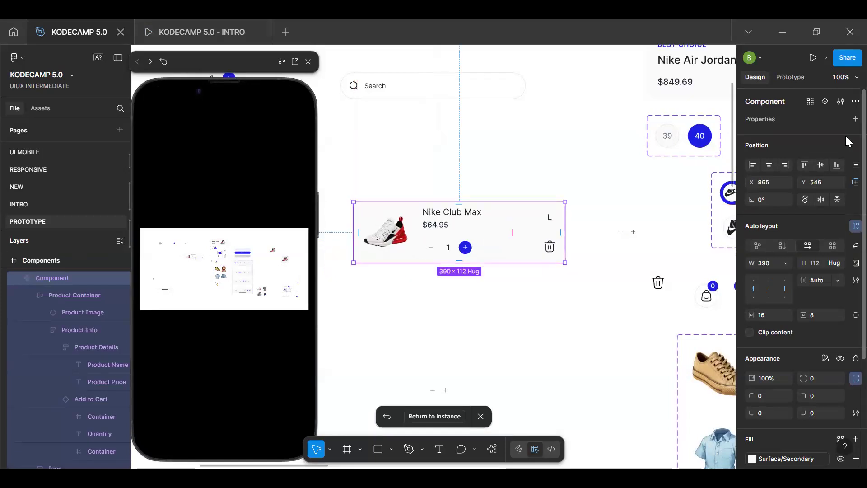
click(823, 359)
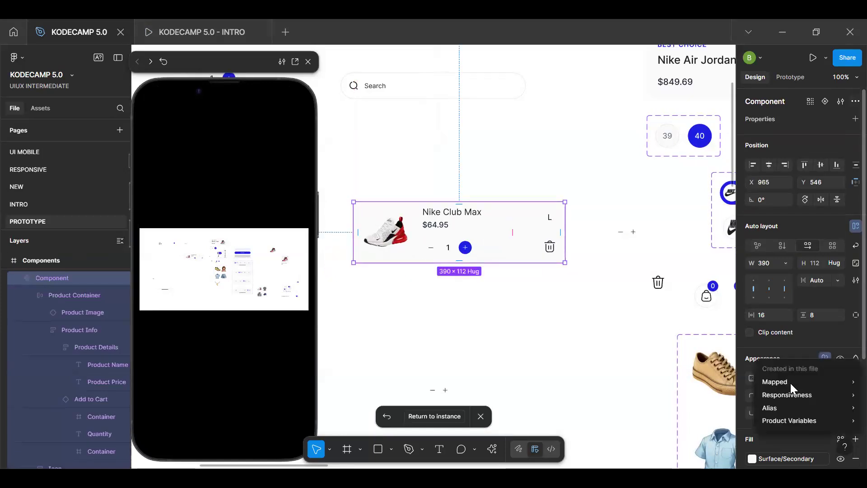
mouse_move(795, 420)
click(677, 382)
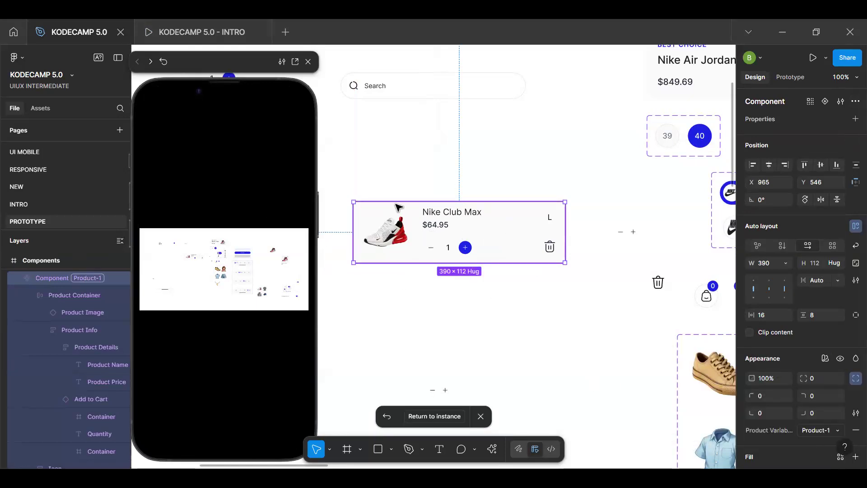
Step: Switch the cart item component's Product Variables mode to Product-2
click(809, 438)
click(781, 426)
click(816, 427)
click(775, 423)
Step: Bind the cart item component's product name text to the ProductName variable
scroll(445, 226, up, 5)
scroll(449, 213, up, 2)
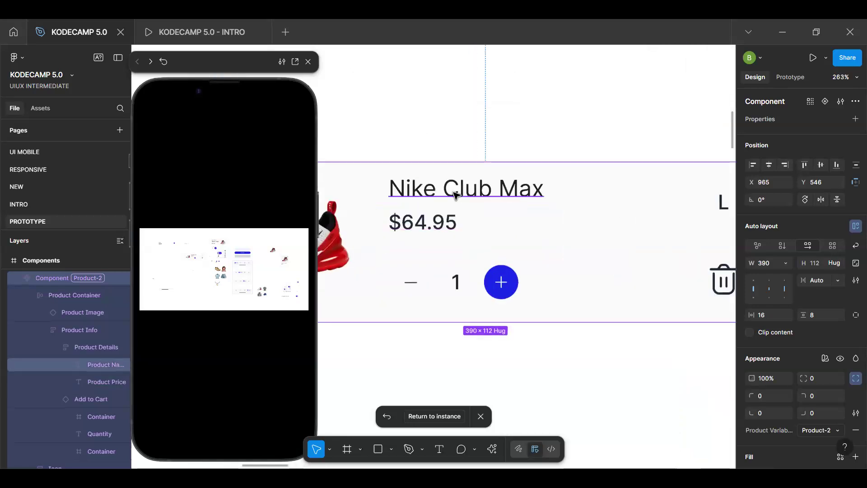
click(649, 208)
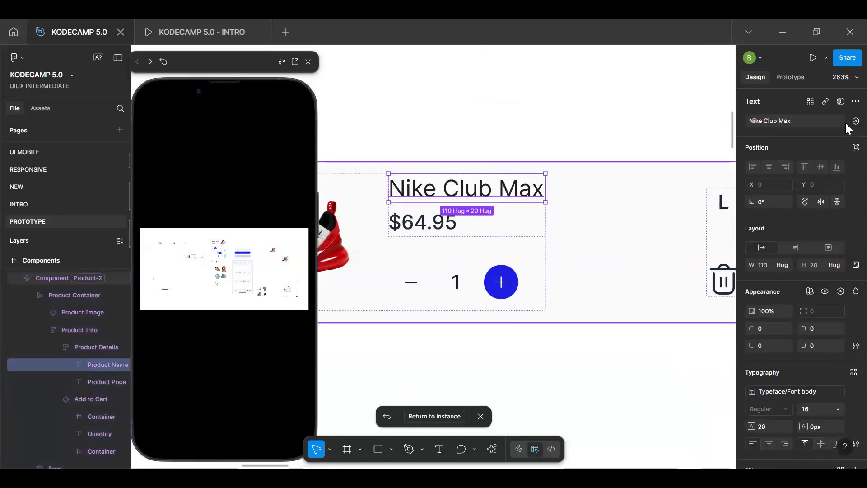
click(856, 121)
click(782, 220)
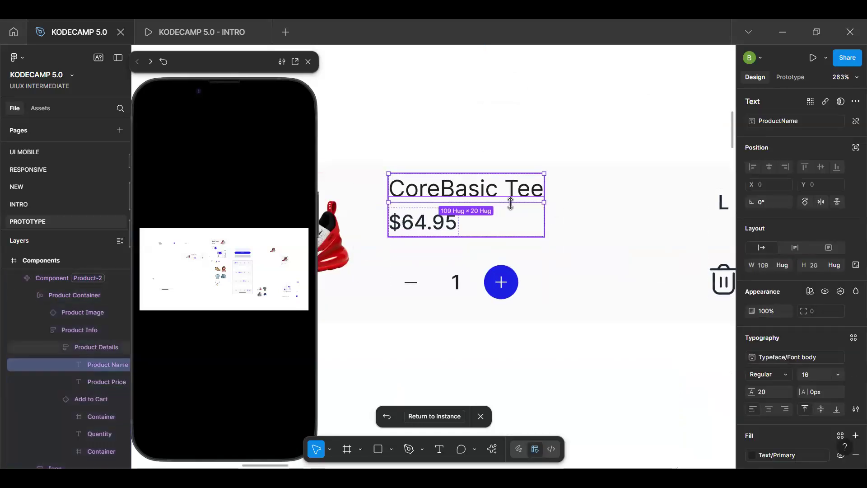
Step: Bind the cart item component's price text to the ProductTotalPrice variable and deselect it
click(425, 227)
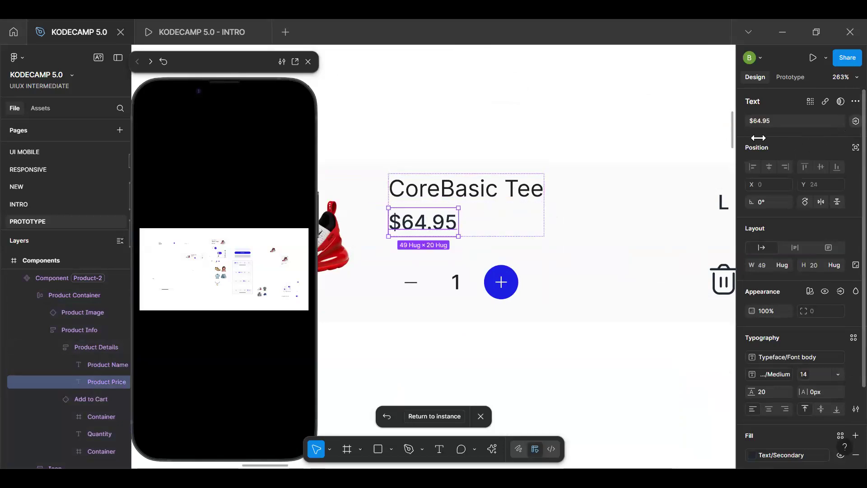
click(855, 121)
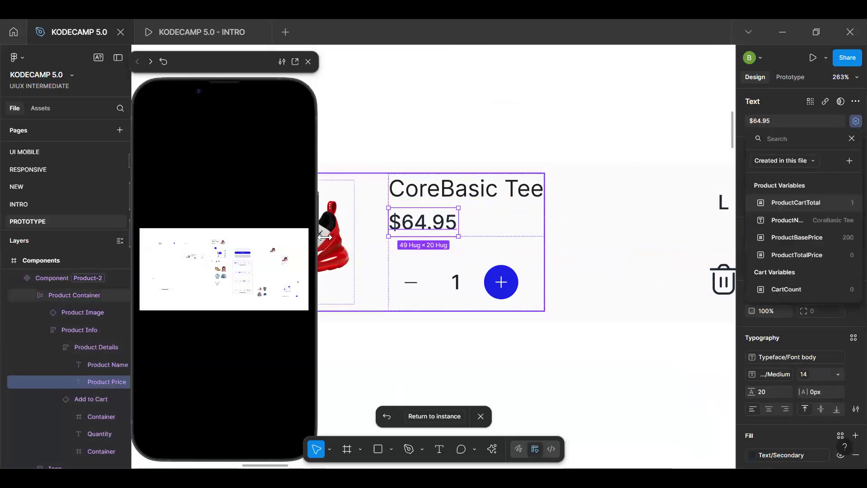
click(791, 254)
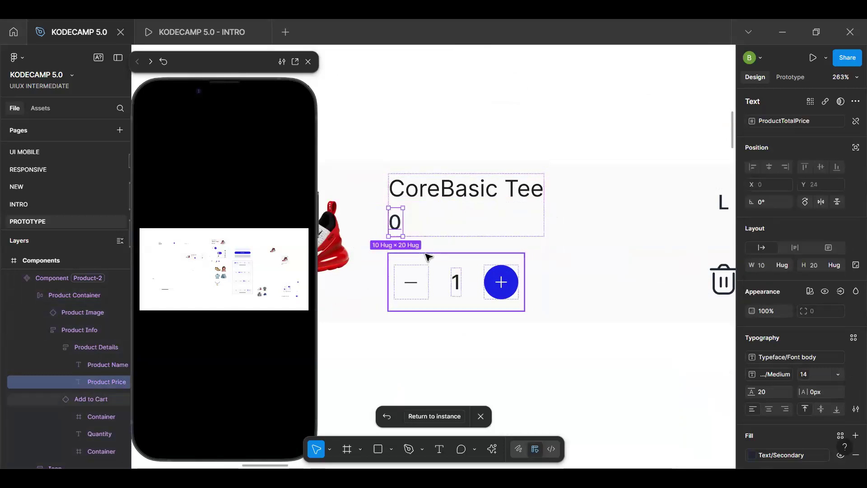
click(423, 329)
Step: Look over the product page and the Components frame, ending on the cart item component
scroll(452, 332, down, 3)
scroll(495, 334, down, 5)
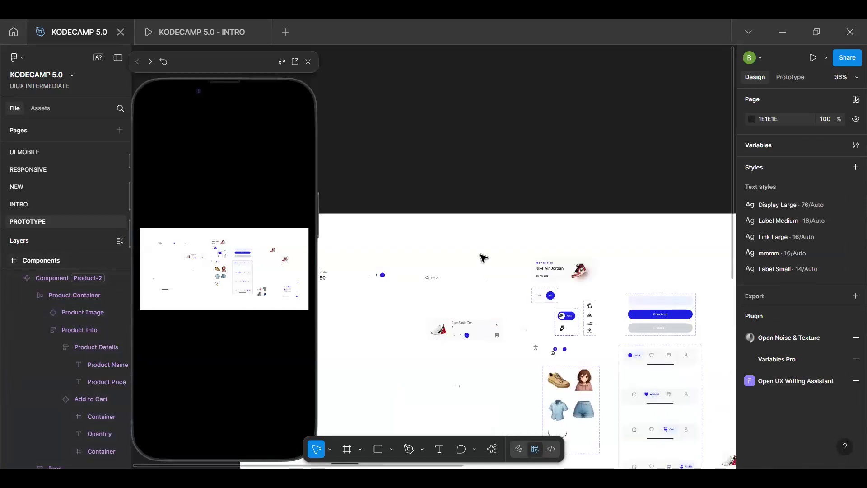
key(h)
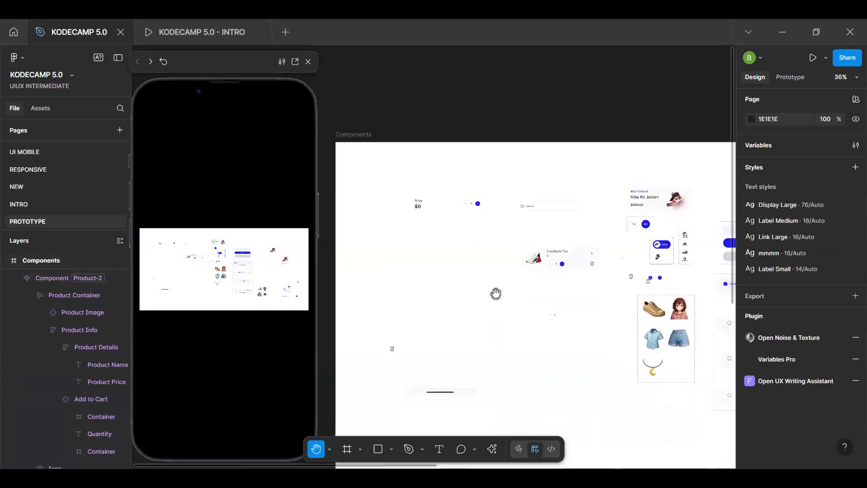
scroll(497, 293, down, 3)
scroll(565, 316, down, 3)
scroll(604, 323, down, 3)
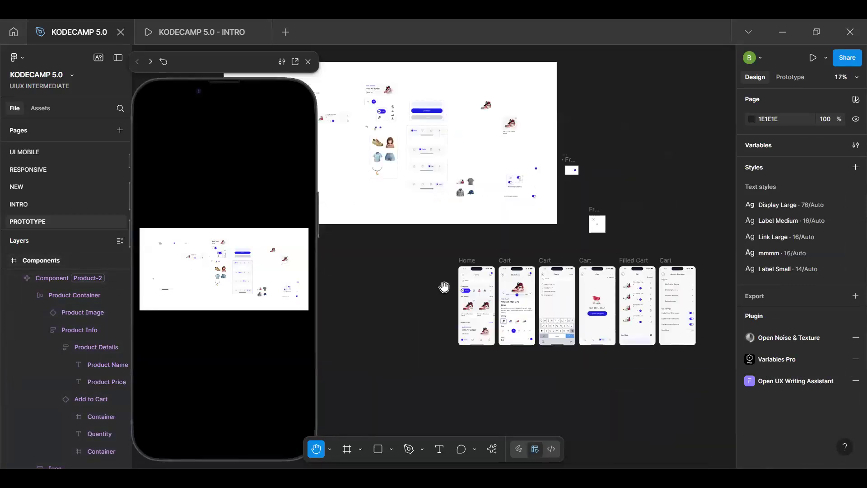
scroll(449, 333, up, 5)
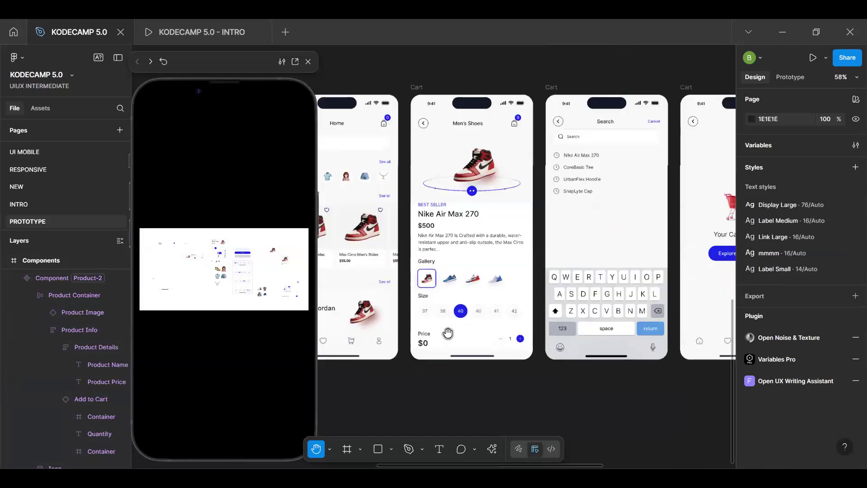
key(c)
key(v)
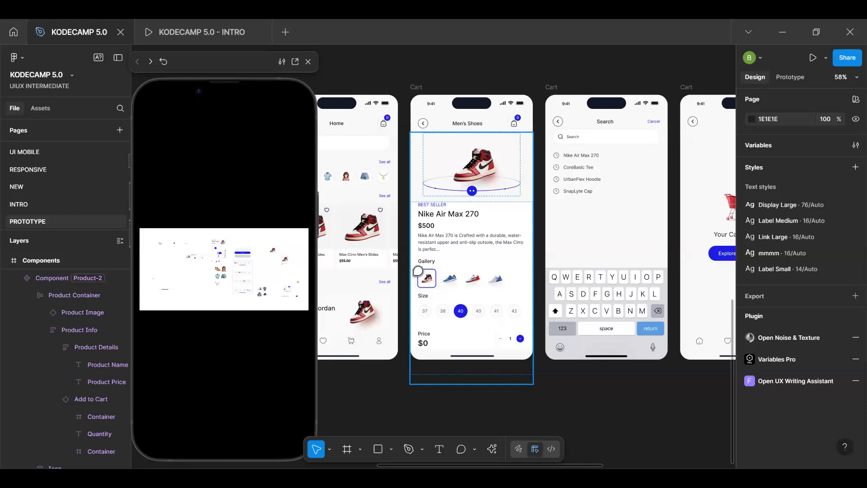
scroll(418, 271, up, 10)
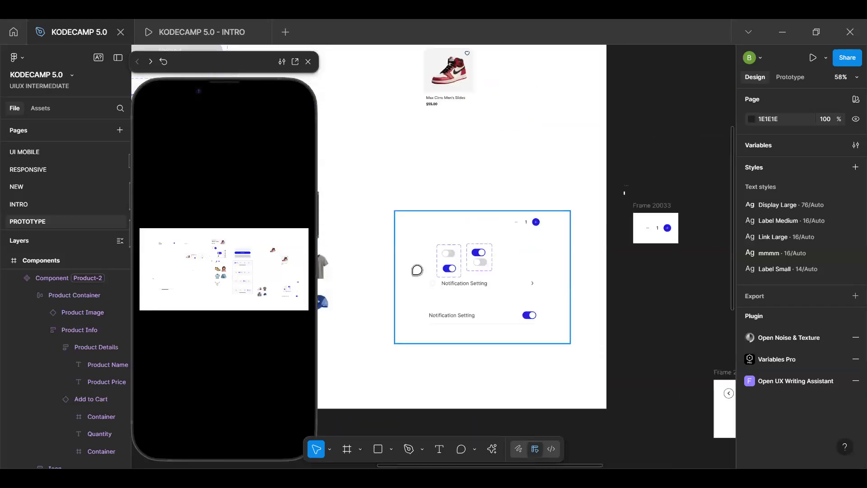
scroll(419, 281, up, 2)
drag(444, 273, 745, 339)
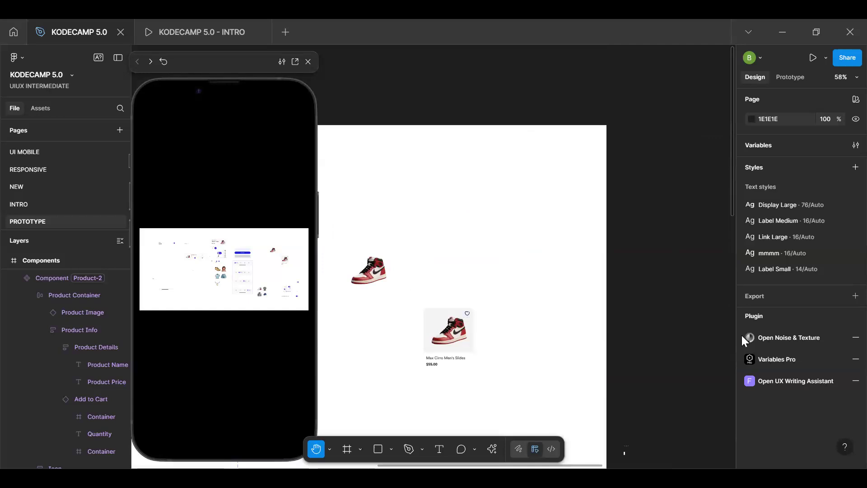
scroll(689, 351, right, 5)
scroll(689, 351, down, 3)
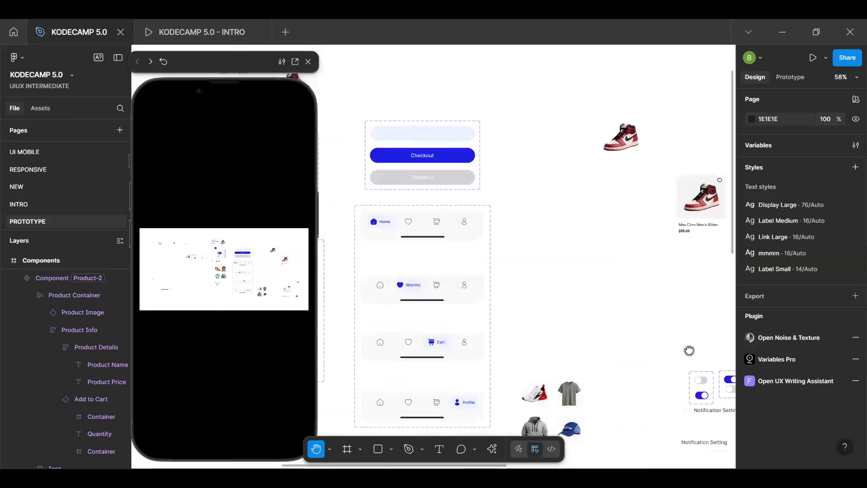
scroll(535, 345, down, 3)
scroll(442, 295, right, 5)
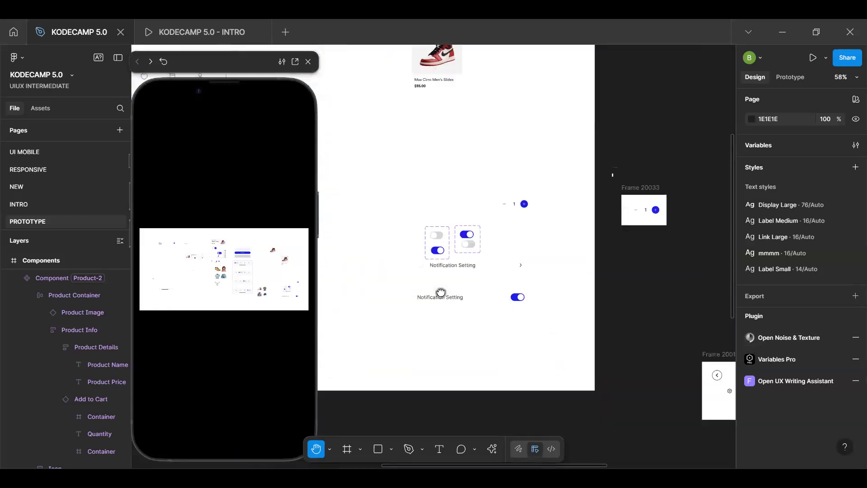
scroll(441, 294, down, 5)
scroll(497, 321, up, 10)
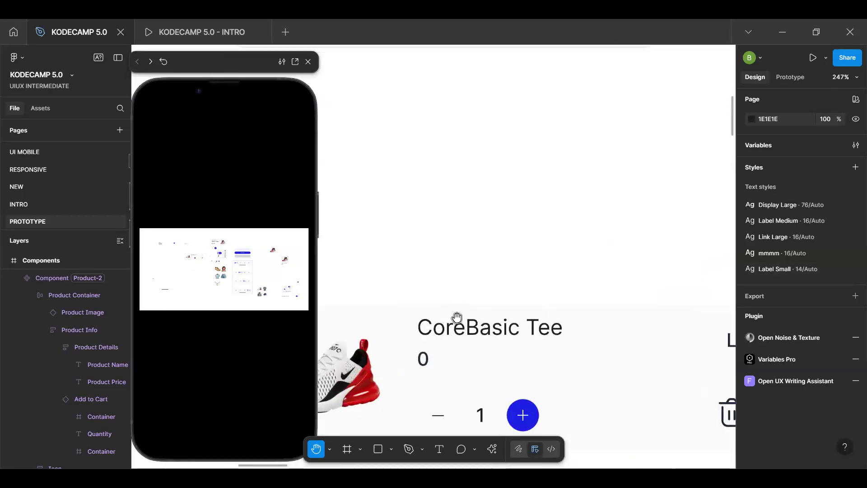
Step: Return from the cart item component to its Filled Cart instance and test the price with quantity 2 in the preview
key(v)
click(443, 386)
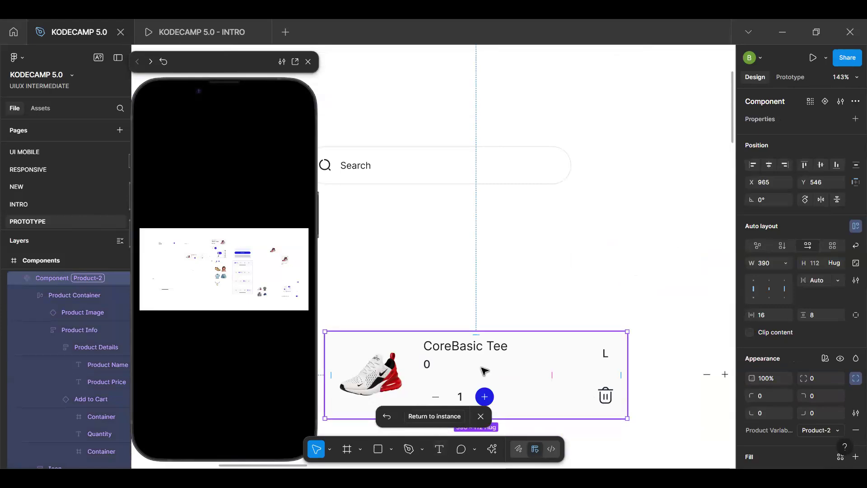
click(436, 416)
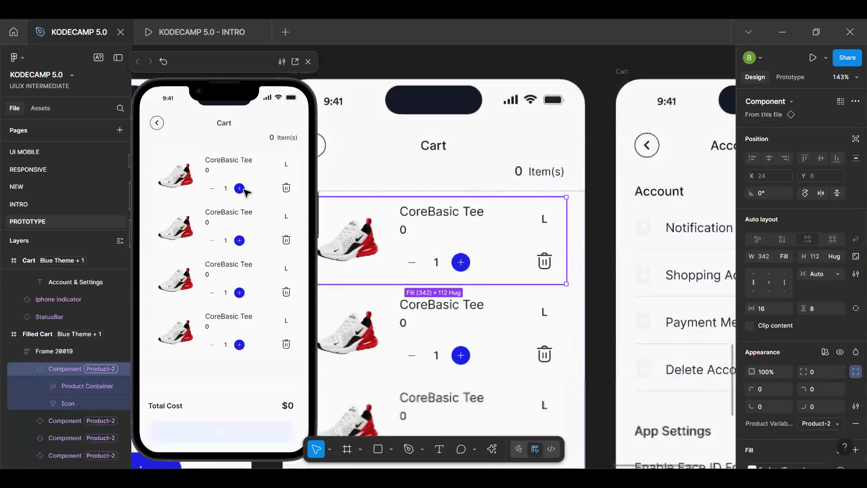
click(240, 188)
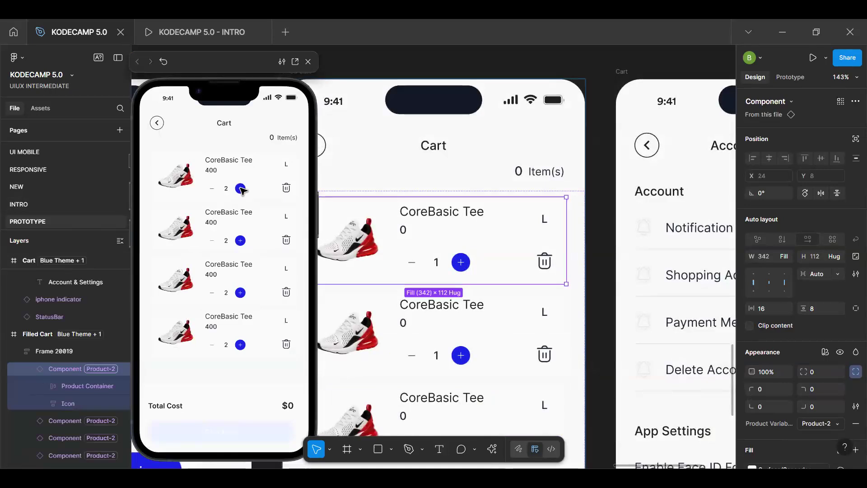
Step: Raise and lower the first cart item's quantity in the preview to test its price
double_click(240, 188)
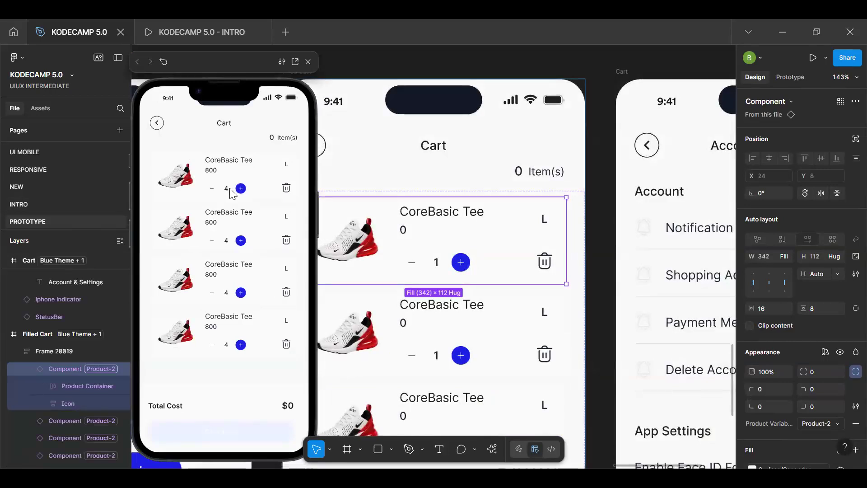
triple_click(213, 190)
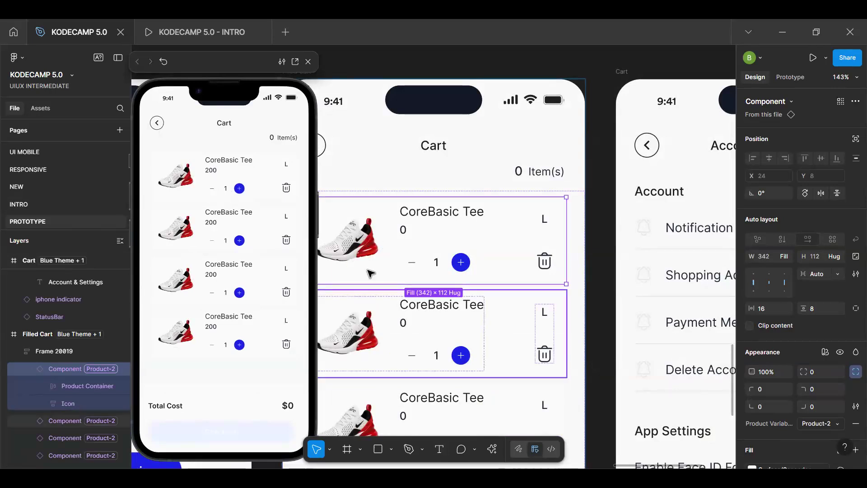
Step: Set the first Filled Cart item's product variable mode to Product-1
click(378, 340)
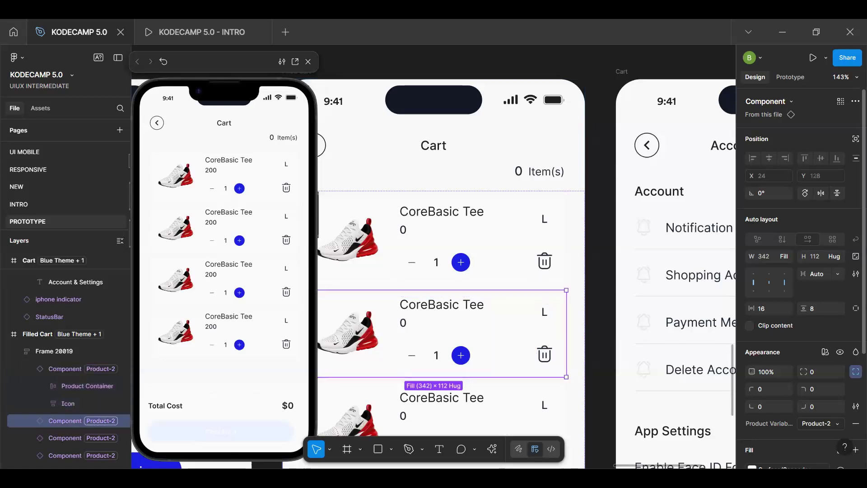
click(821, 423)
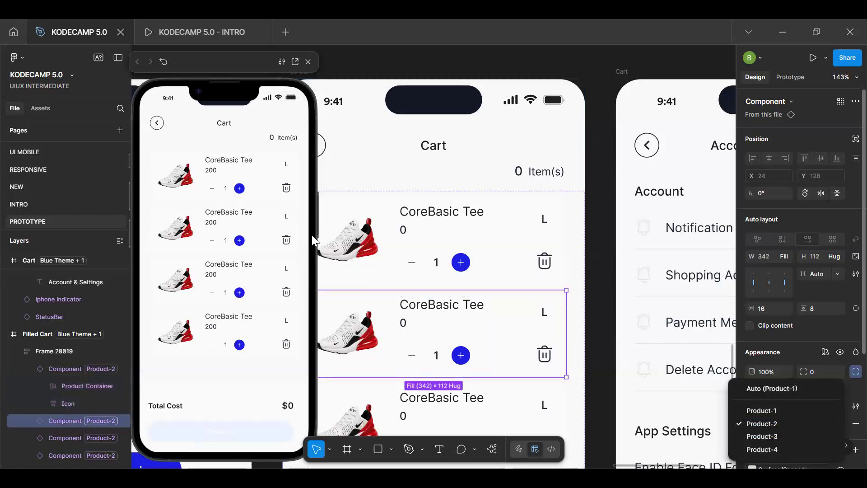
click(376, 222)
click(376, 223)
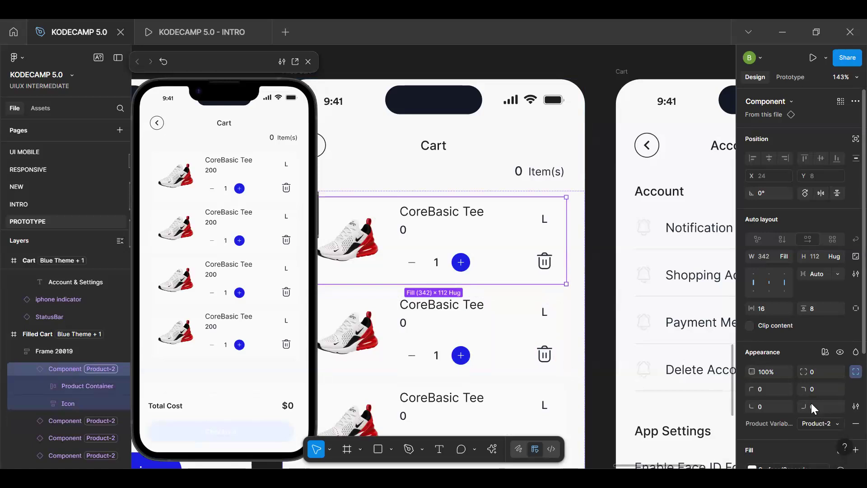
click(820, 424)
click(783, 412)
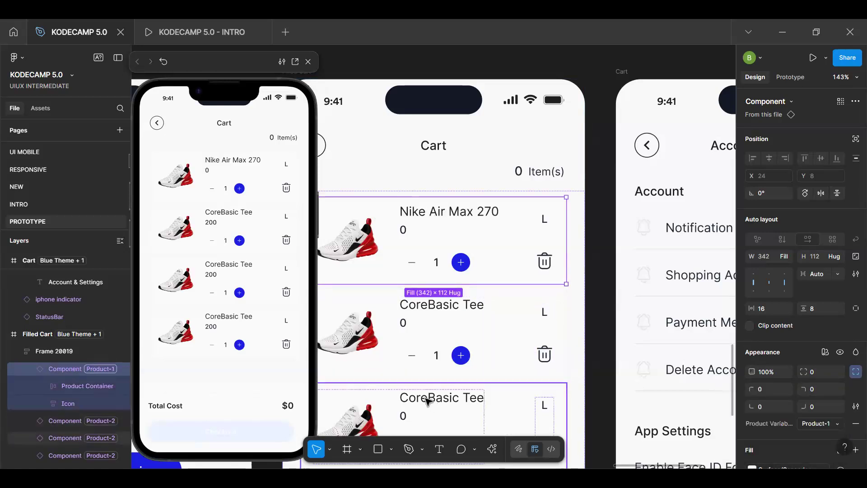
Step: Set the third Filled Cart item's product variable mode to Product-3 and the fourth's to Product-4, and deselect
scroll(427, 402, down, 5)
click(438, 170)
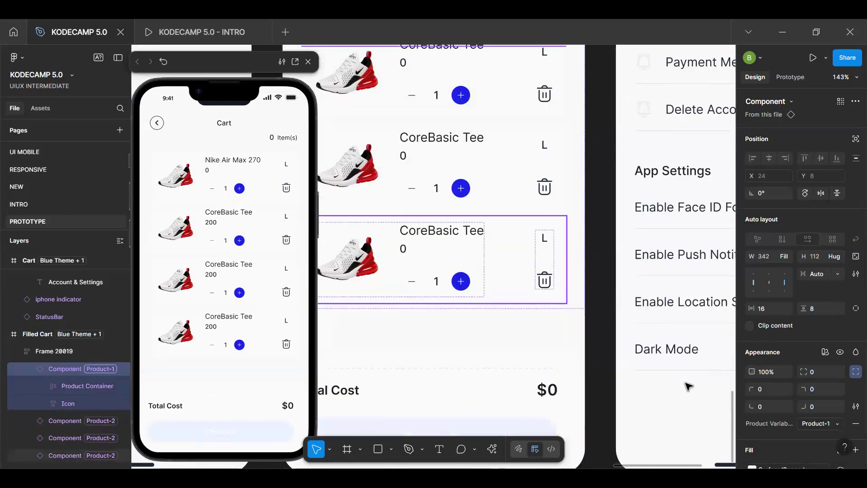
click(801, 422)
click(783, 435)
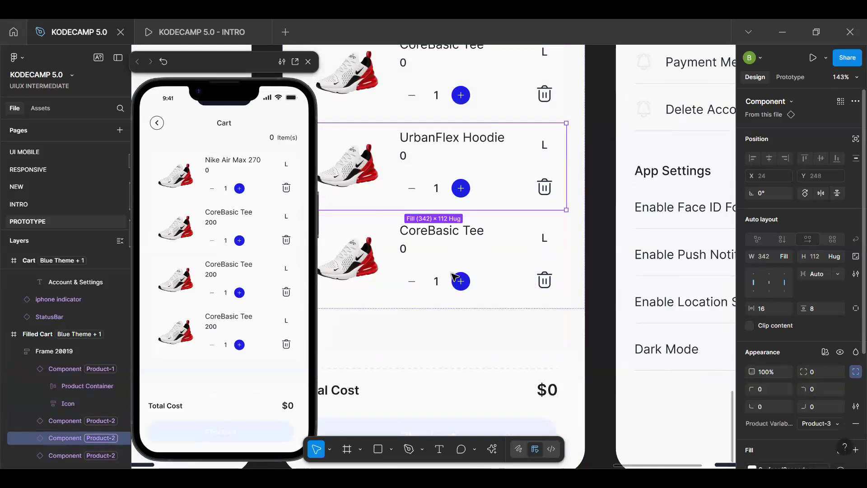
click(454, 276)
click(825, 425)
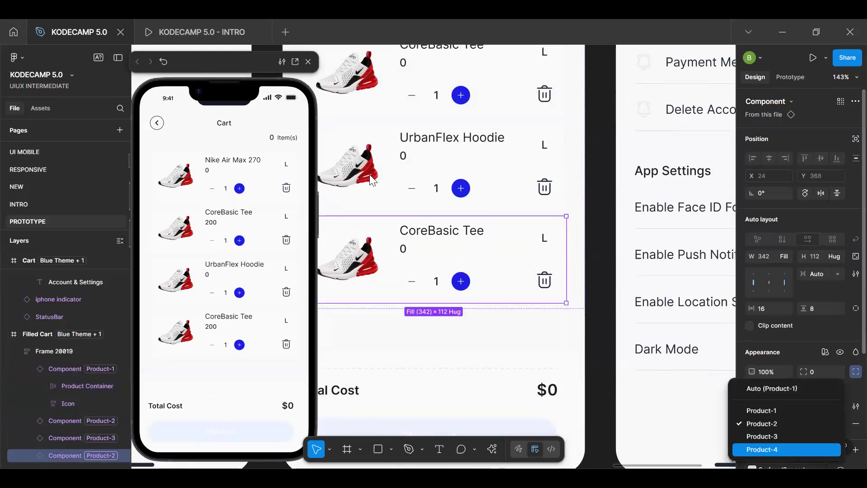
key(Return)
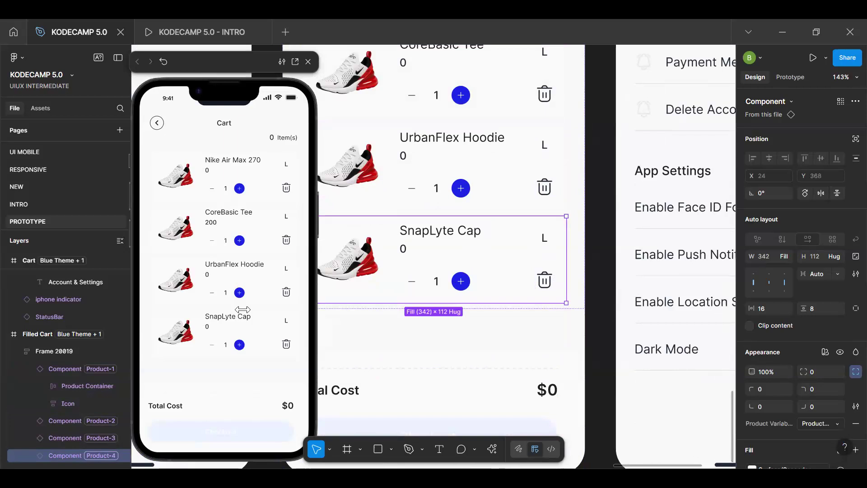
scroll(456, 248, up, 9)
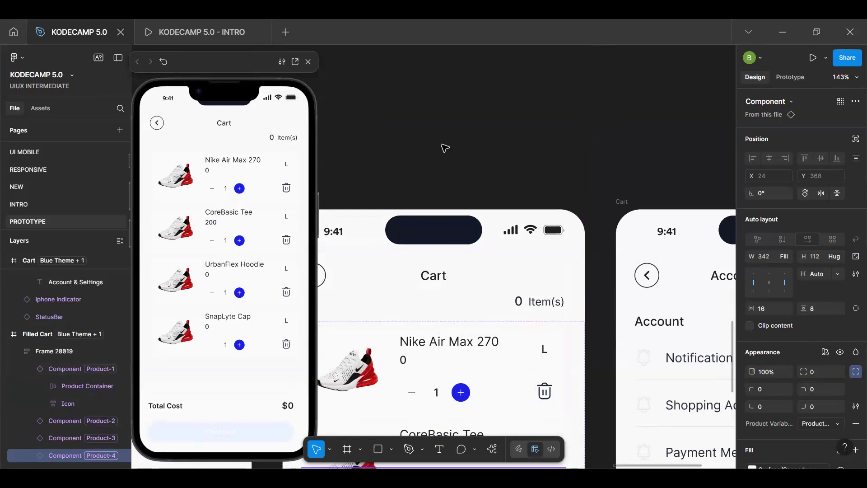
key(Escape)
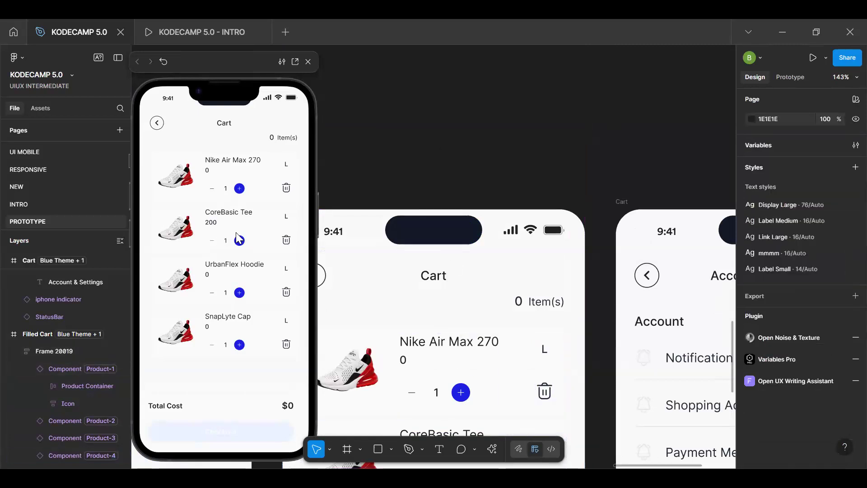
key(r)
click(209, 238)
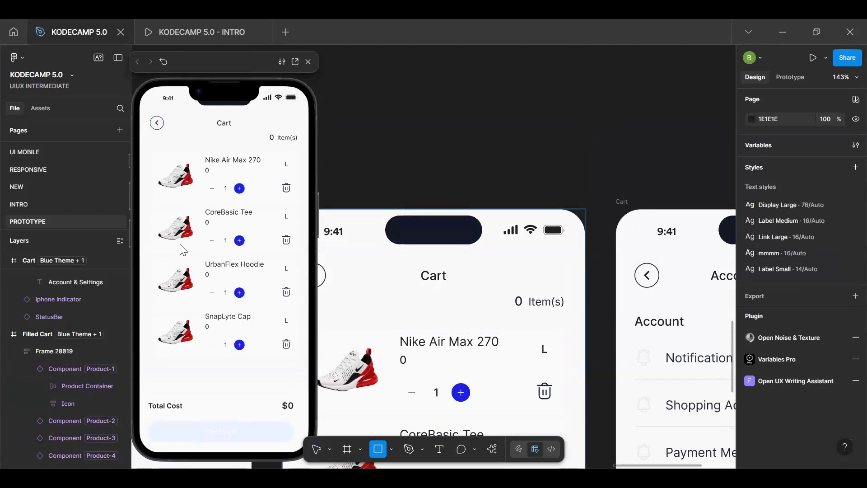
click(461, 238)
drag(447, 235, 488, 223)
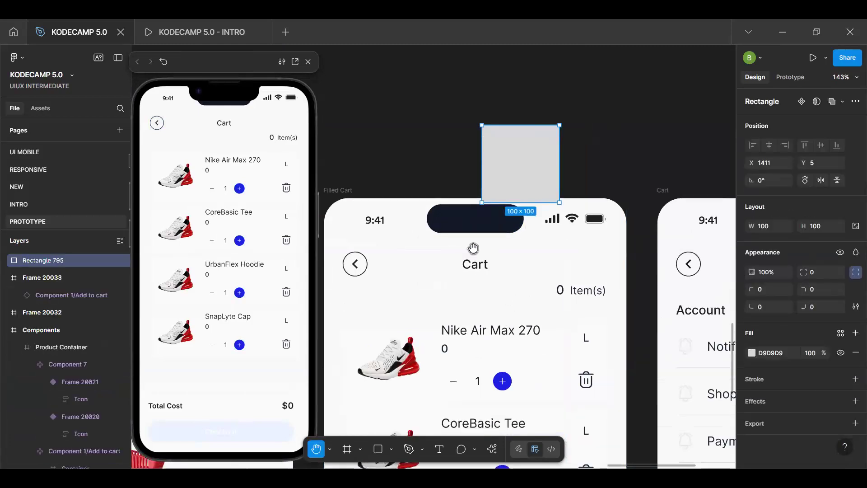
key(Delete)
Step: Examine the price and quantity section of the Men's Shoes product page and how it looks in the preview
scroll(496, 319, down, 6)
scroll(493, 314, left, 4)
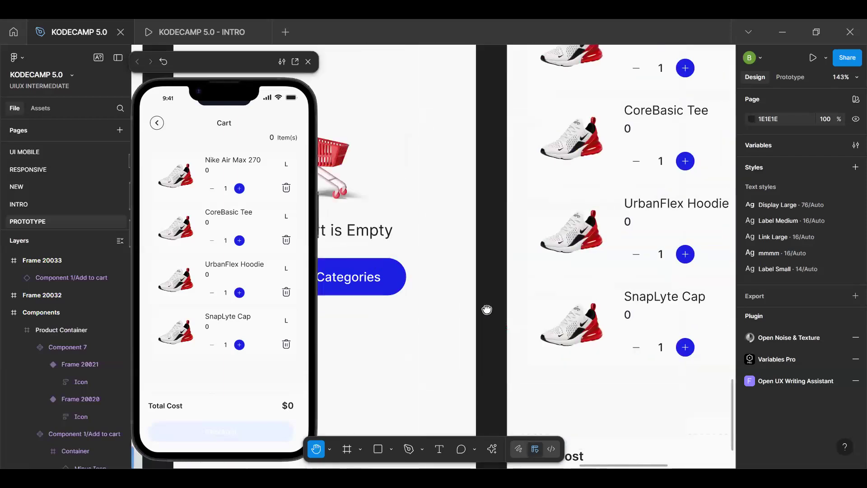
scroll(474, 318, left, 3)
scroll(442, 327, down, 5)
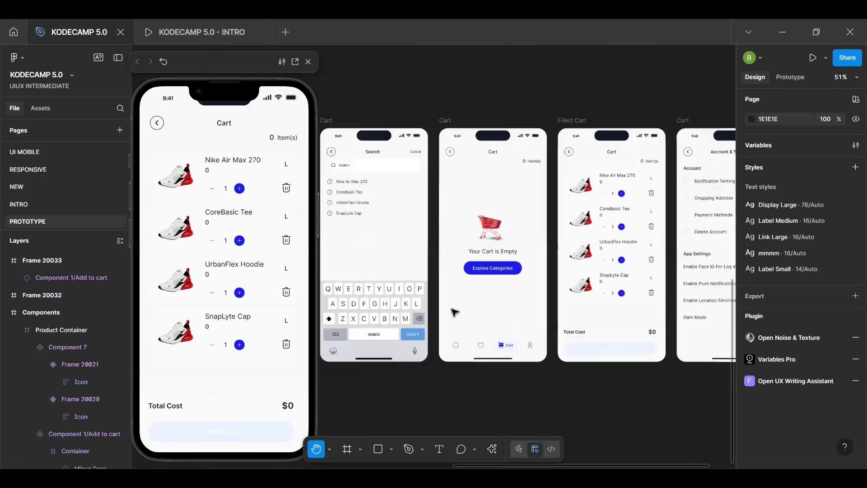
scroll(452, 316, left, 8)
key(v)
click(463, 306)
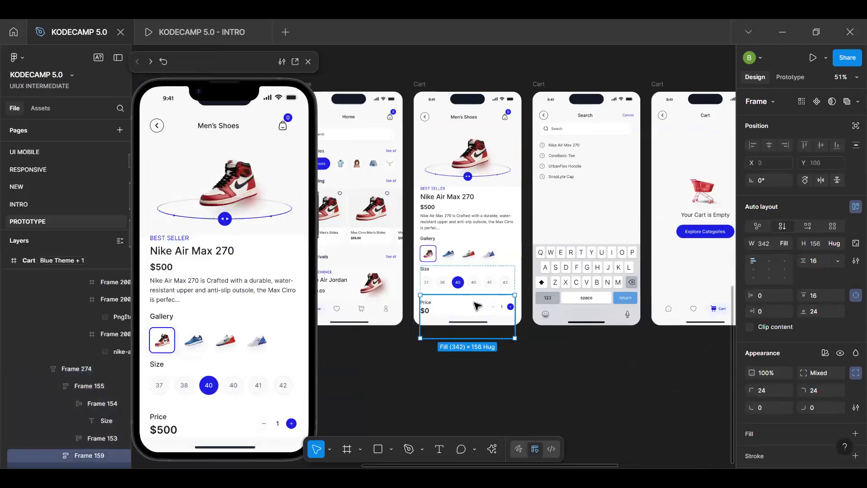
double_click(450, 302)
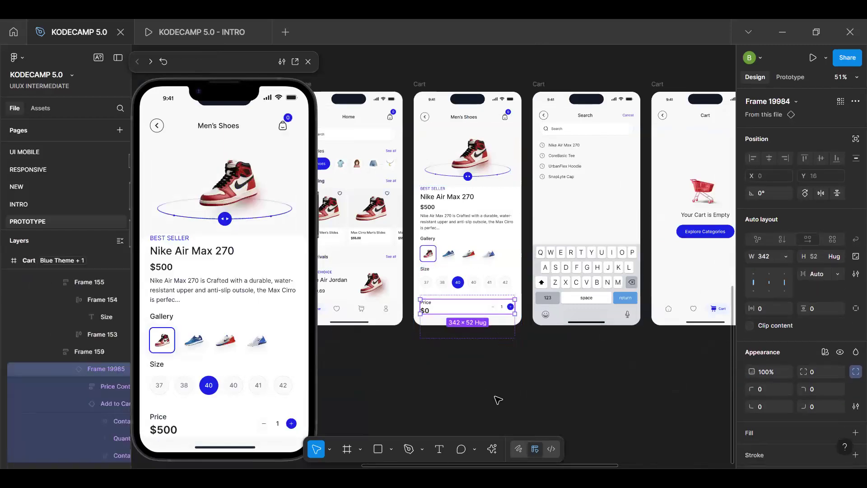
key(Escape)
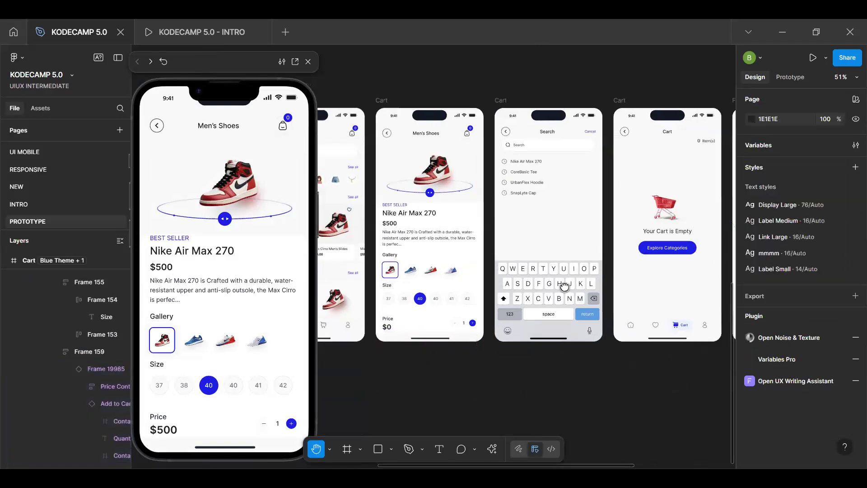
Step: Select the CoreBasic Tee item in the Filled Cart frame and go to its main component
scroll(620, 261, right, 10)
scroll(588, 271, up, 3)
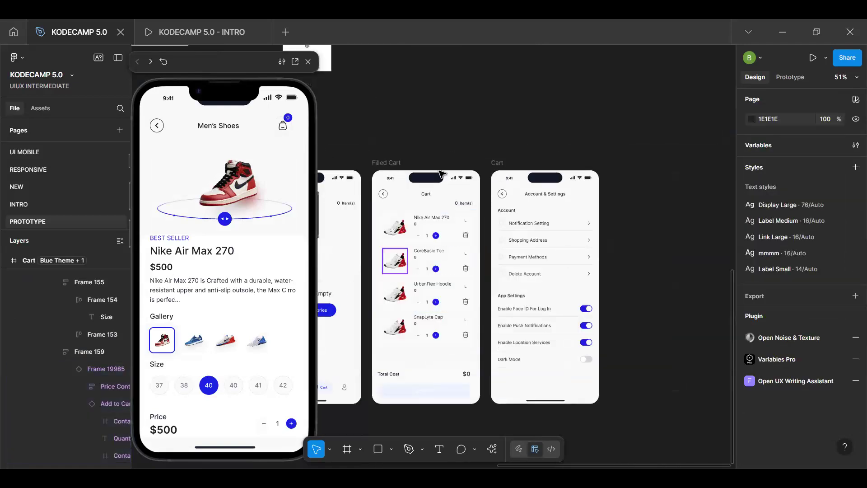
scroll(457, 193, up, 5)
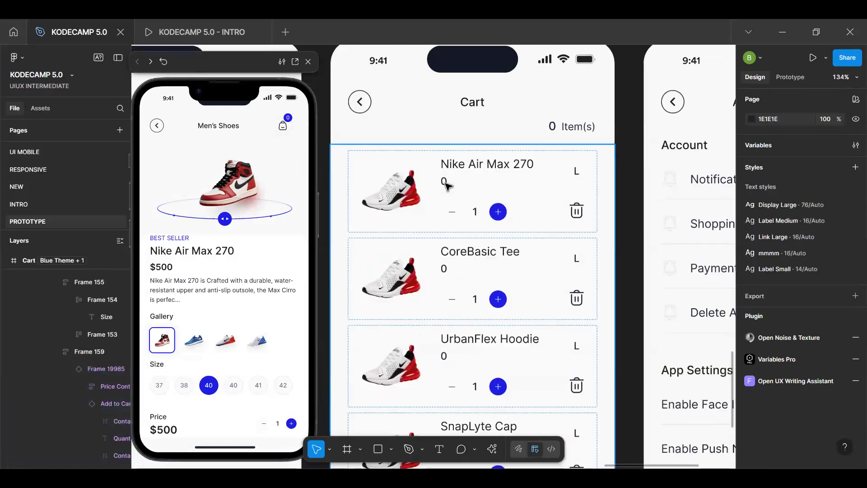
click(457, 223)
click(400, 223)
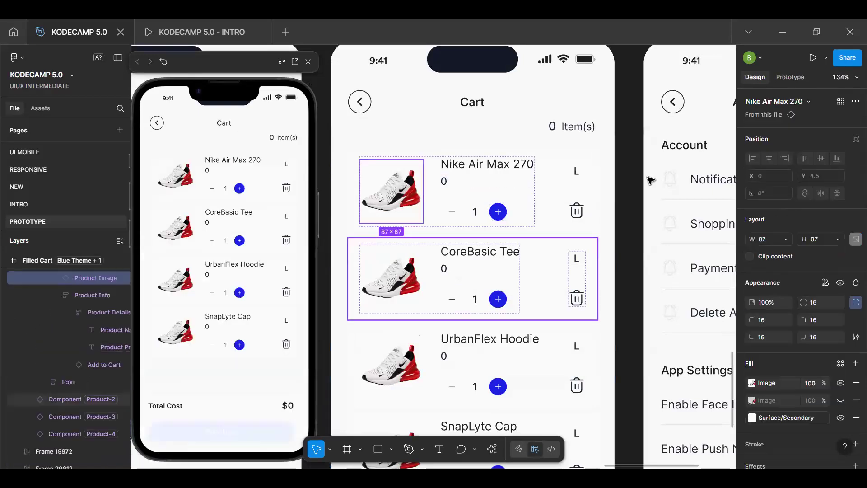
click(590, 244)
click(791, 114)
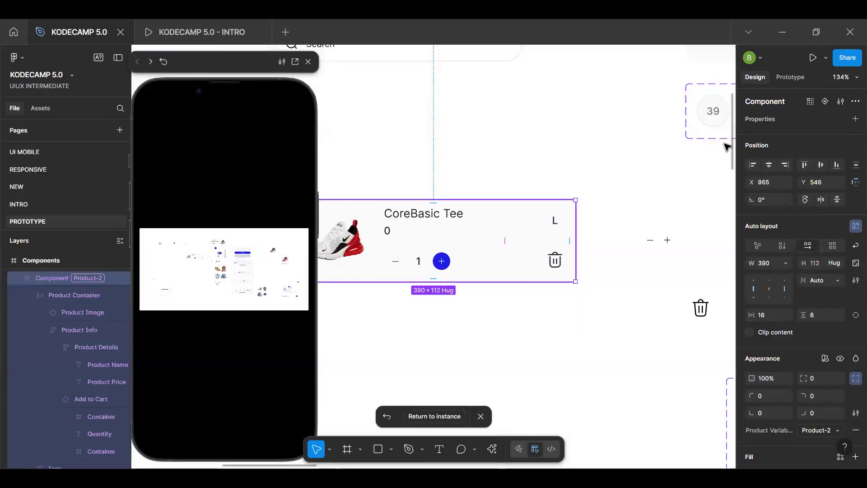
Step: Add a prototype interaction to the cart item component, triggered after a delay of 1 ms
click(791, 76)
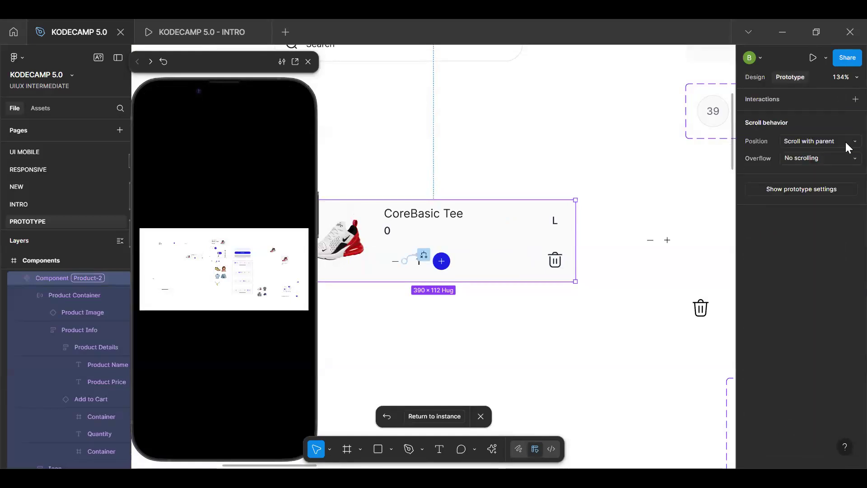
click(855, 100)
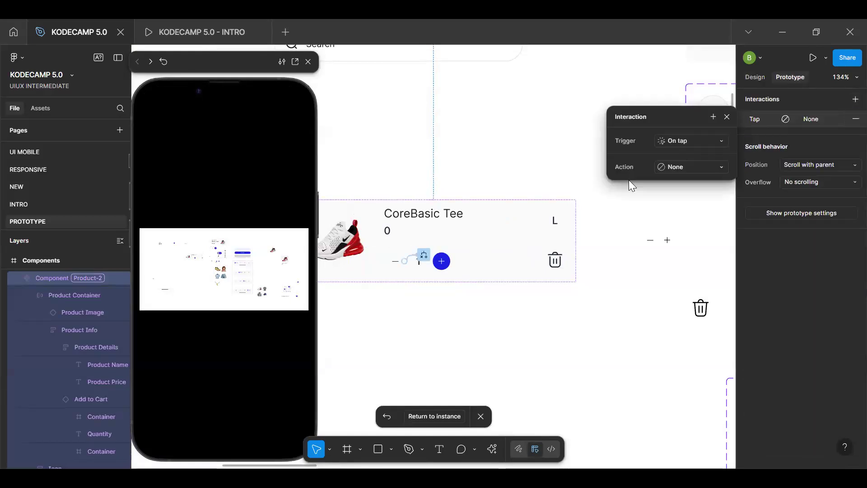
click(689, 141)
click(700, 276)
click(689, 159)
text(1)
key(Return)
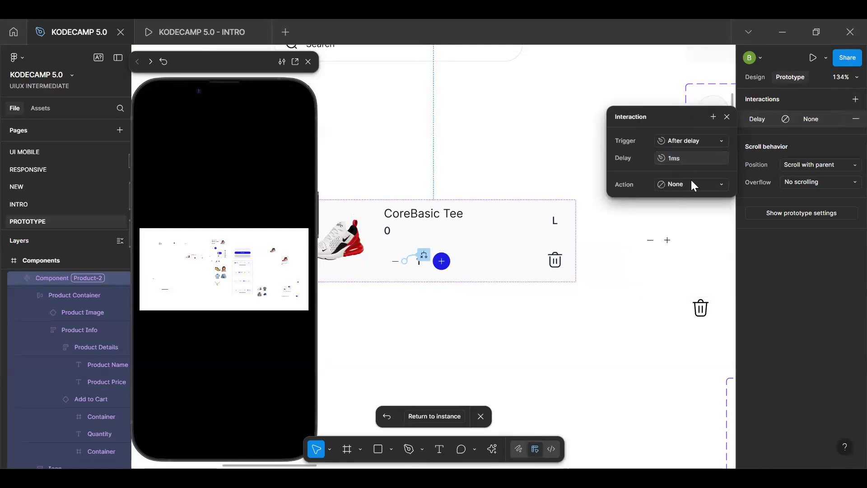
Step: Make the delay interaction set ProductTotalPrice to ProductBasePrice multiplied by ProductCartTotal, and return to the Filled Cart instance
click(693, 185)
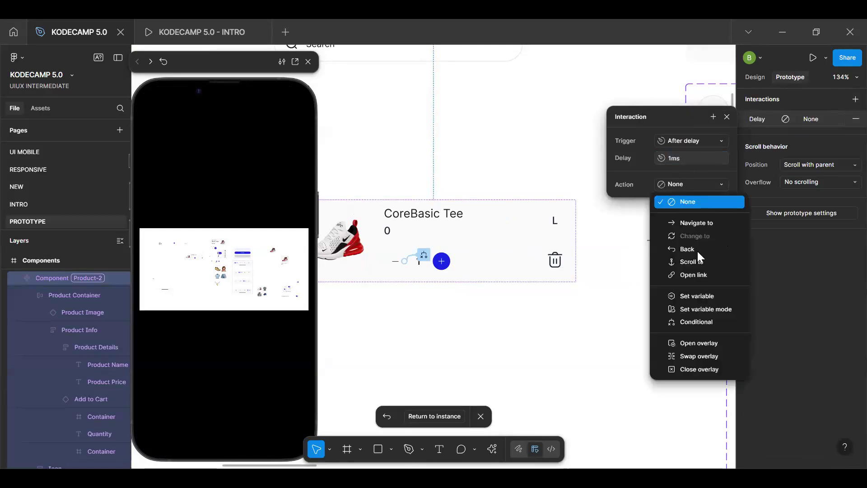
click(685, 299)
text(pro)
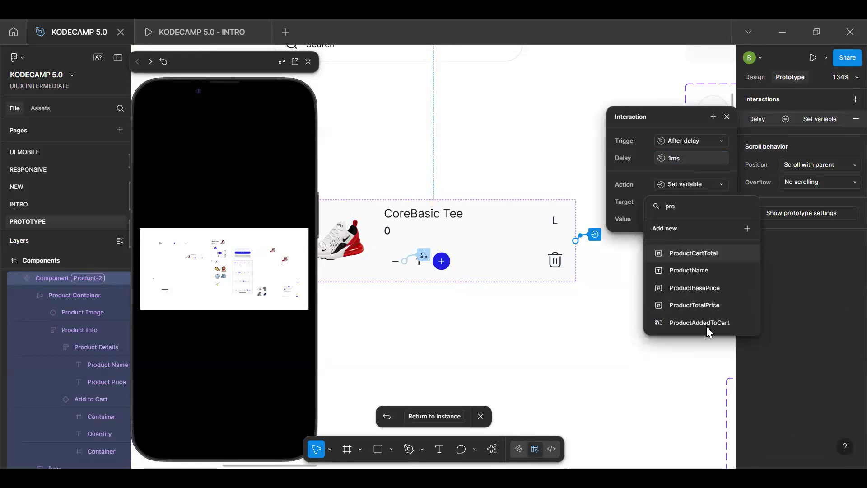
click(692, 301)
text(pro)
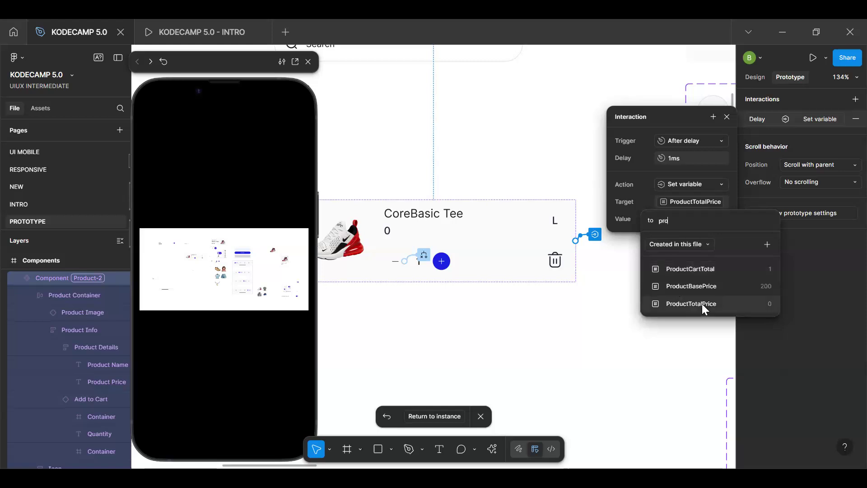
click(705, 294)
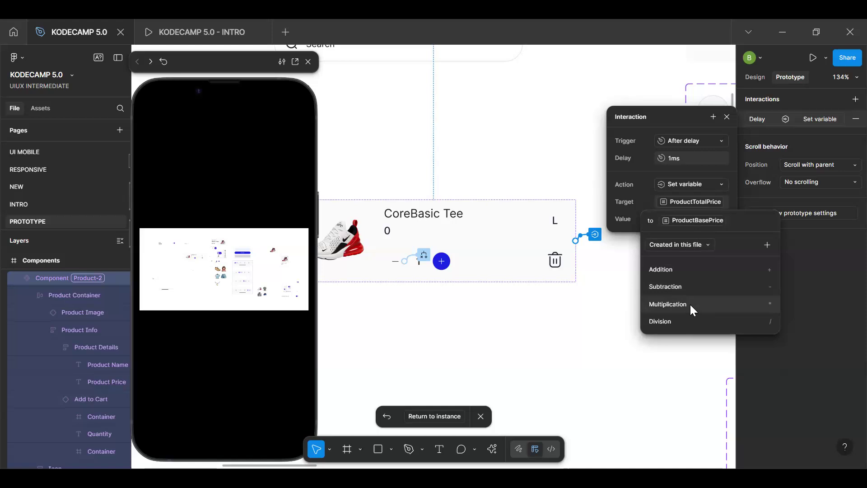
click(693, 304)
text(pr)
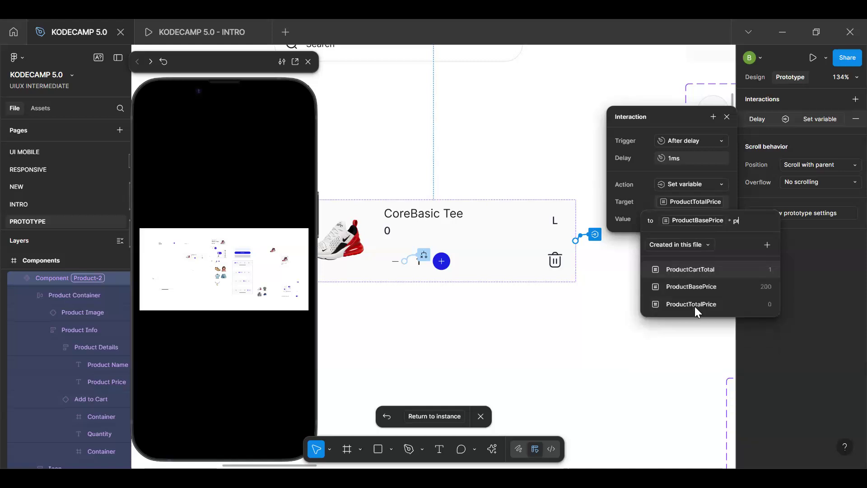
click(703, 269)
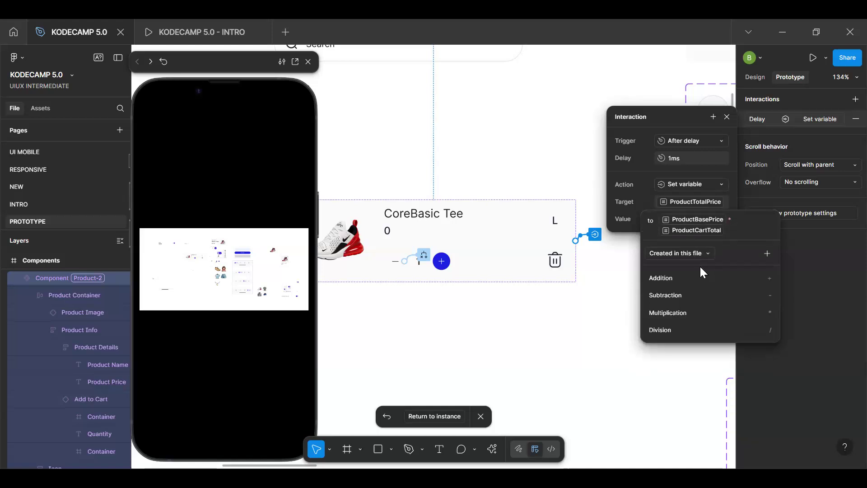
key(Escape)
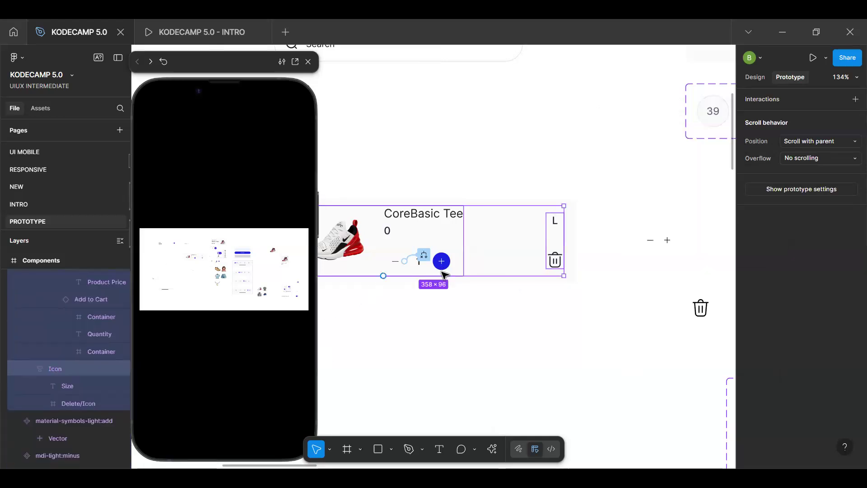
key(Escape)
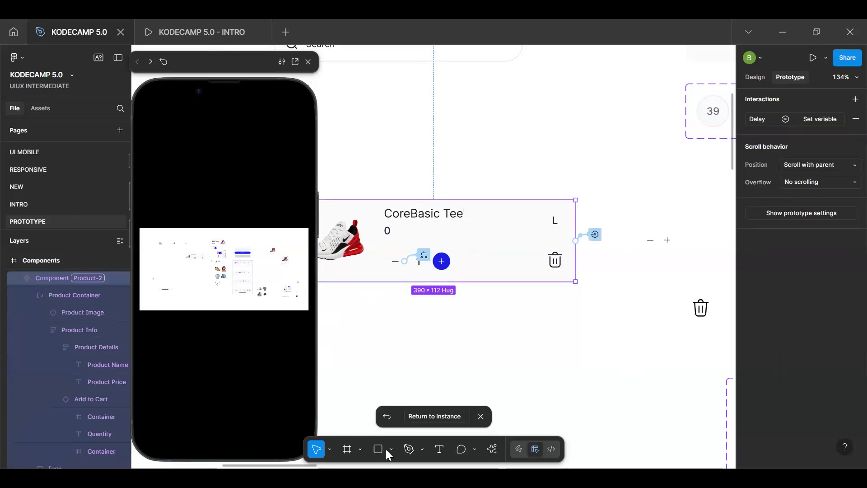
click(438, 416)
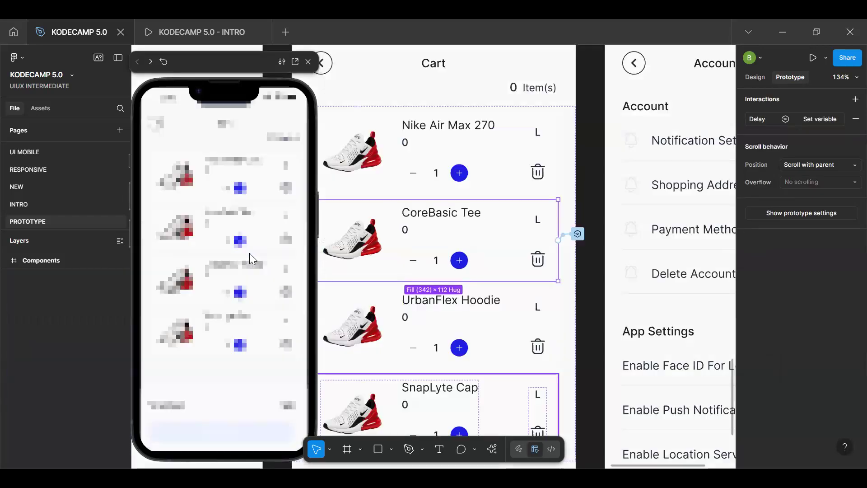
Step: Restart the preview and test the Nike Air Max 270 item by raising its quantity to 2 and lowering it back to 1
key(r)
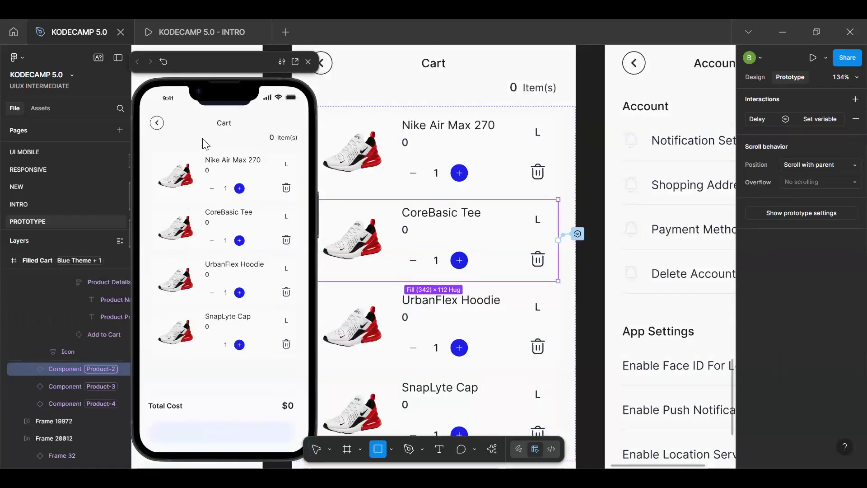
click(204, 142)
click(240, 188)
click(208, 194)
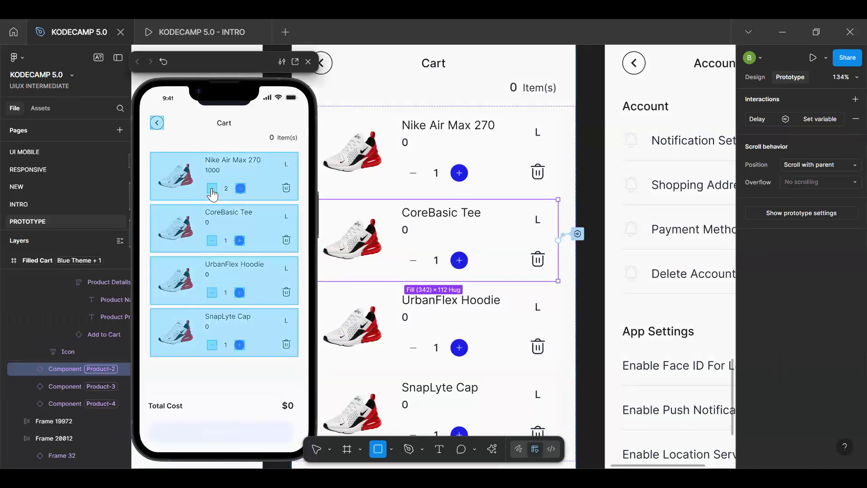
click(212, 188)
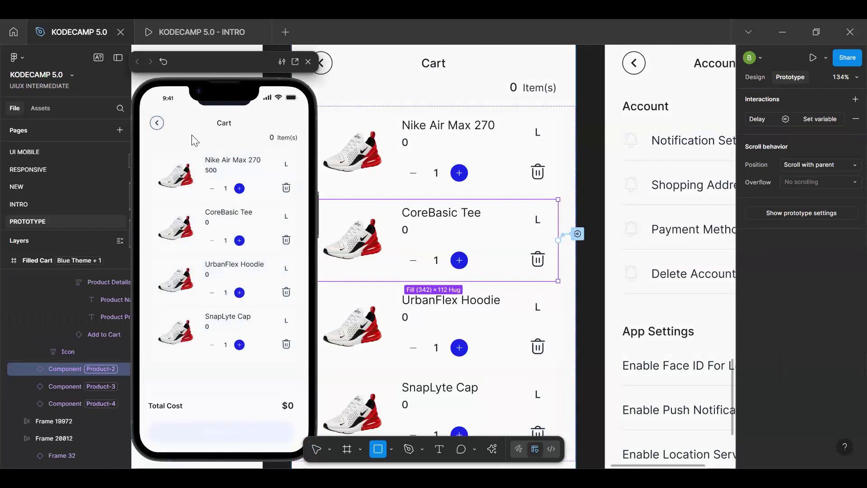
click(193, 172)
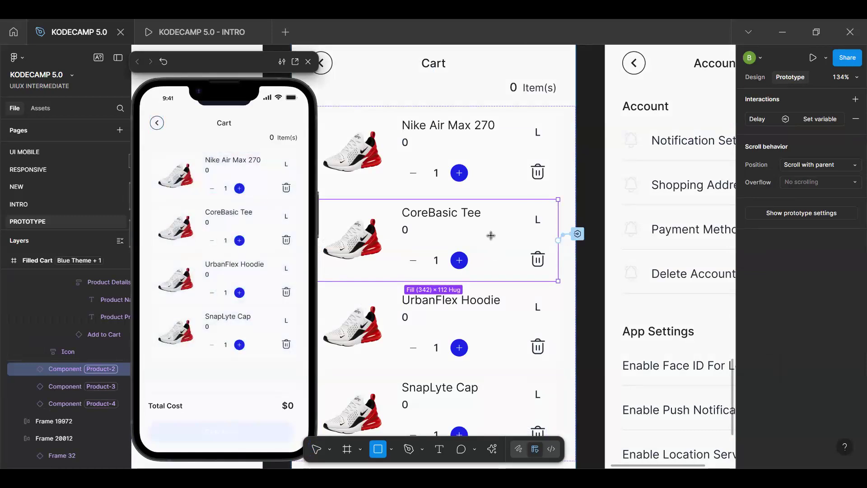
Step: Close the preview, discard the stray rectangle and select the Filled Cart frame
key(Escape)
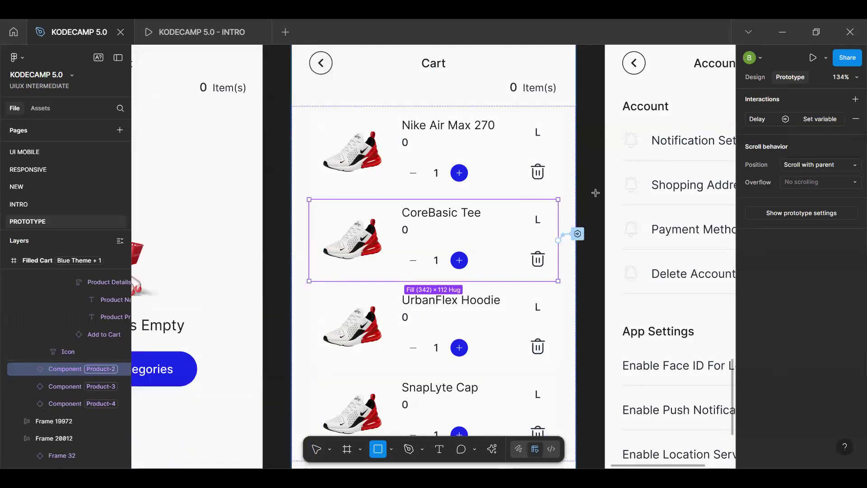
click(599, 196)
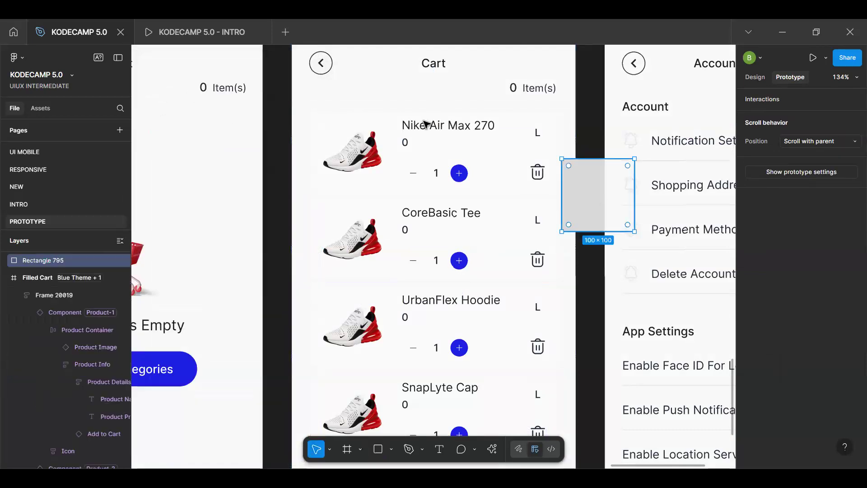
key(ctrl+z)
click(366, 178)
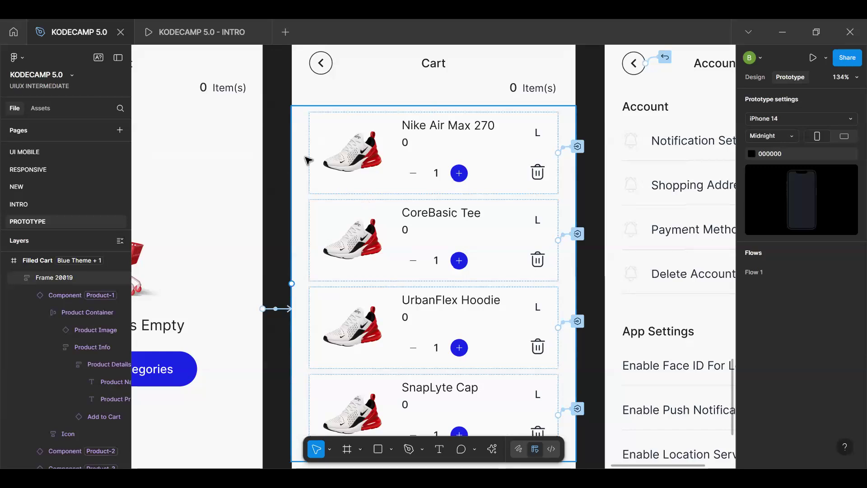
scroll(307, 176, up, 3)
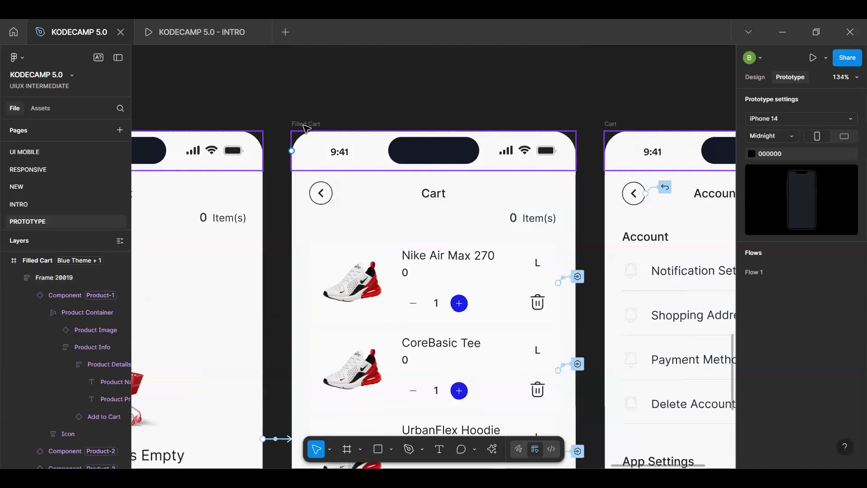
double_click(306, 125)
key(Return)
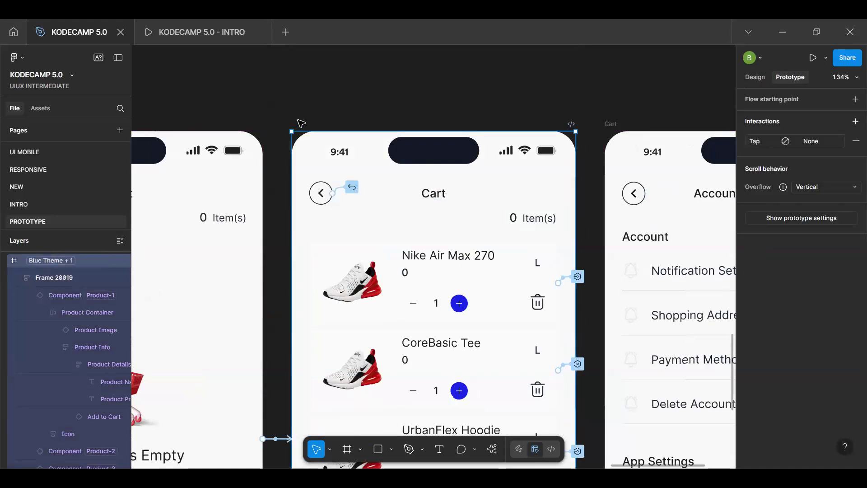
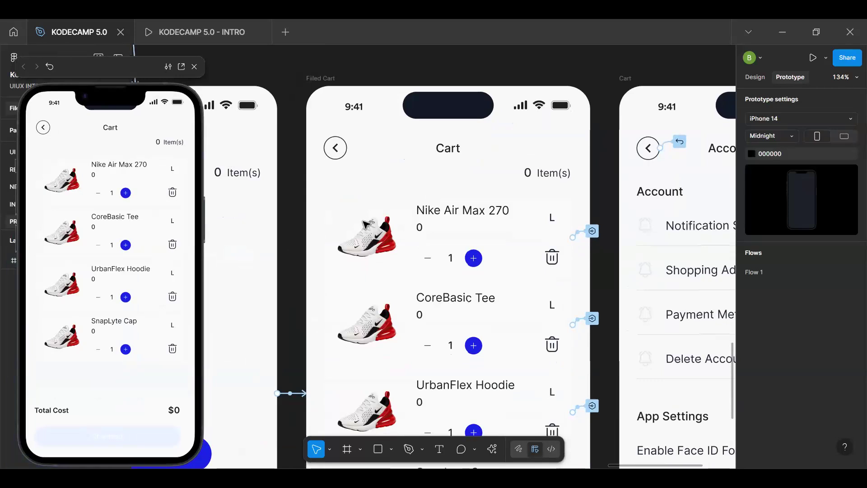
Step: Examine the Filled Cart frame's items and their prototype interactions
click(417, 227)
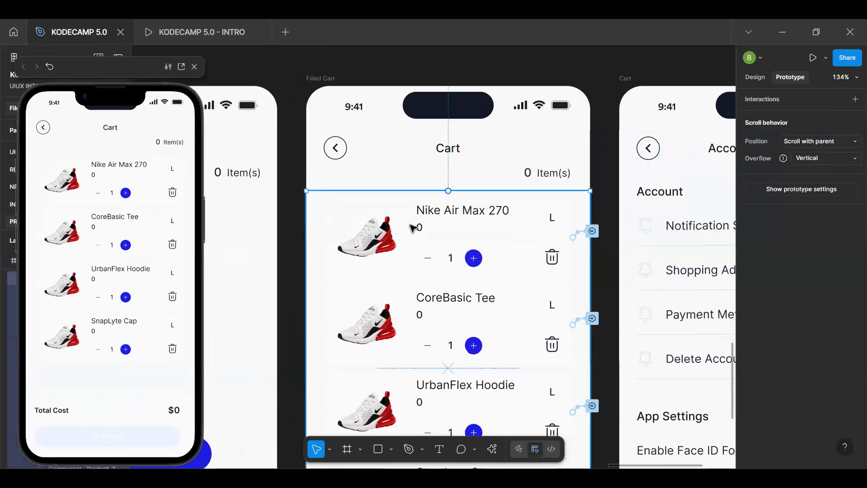
click(507, 302)
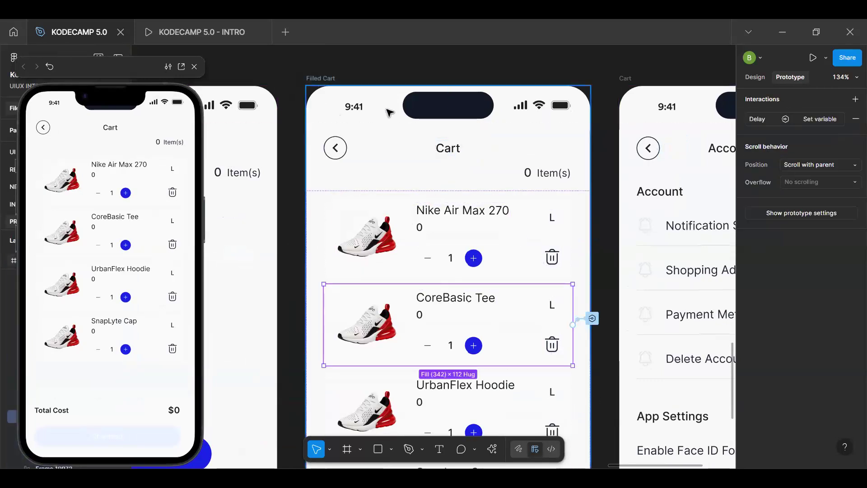
click(321, 78)
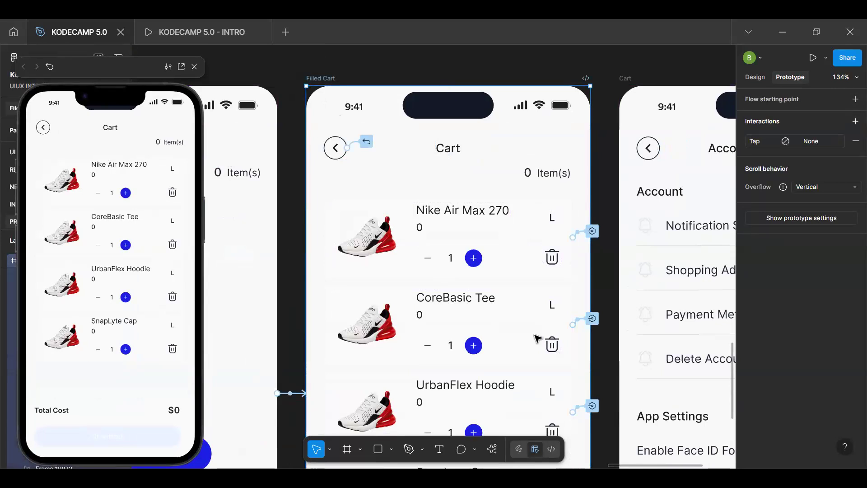
scroll(506, 301, down, 5)
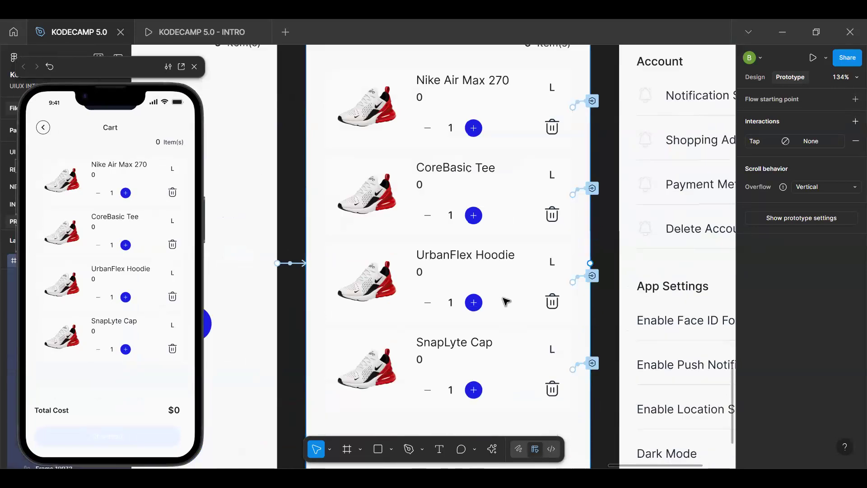
scroll(507, 301, down, 2)
scroll(504, 300, up, 7)
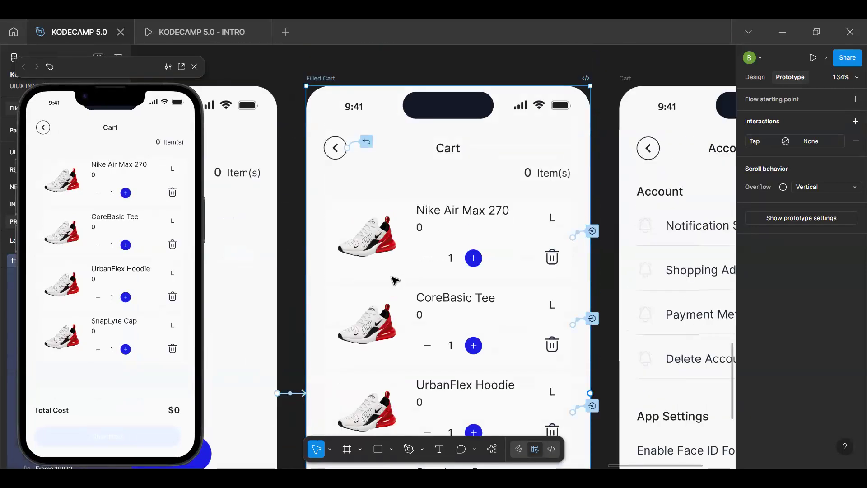
Step: Select the Nike Air Max 270 item in the Filled Cart frame and go to its main component
click(401, 242)
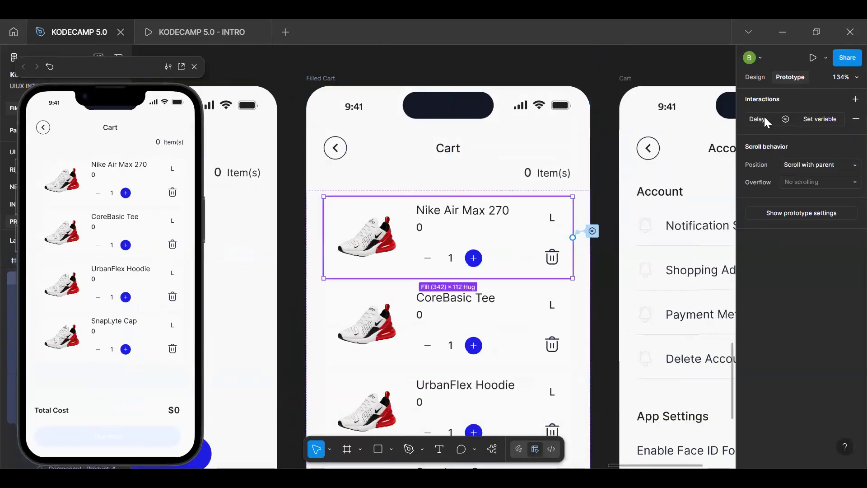
key(alt+8)
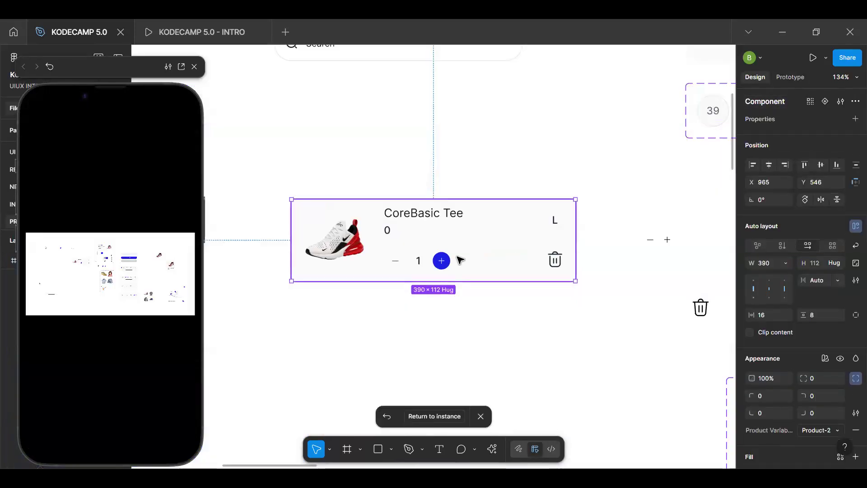
scroll(393, 261, up, 5)
scroll(599, 257, down, 4)
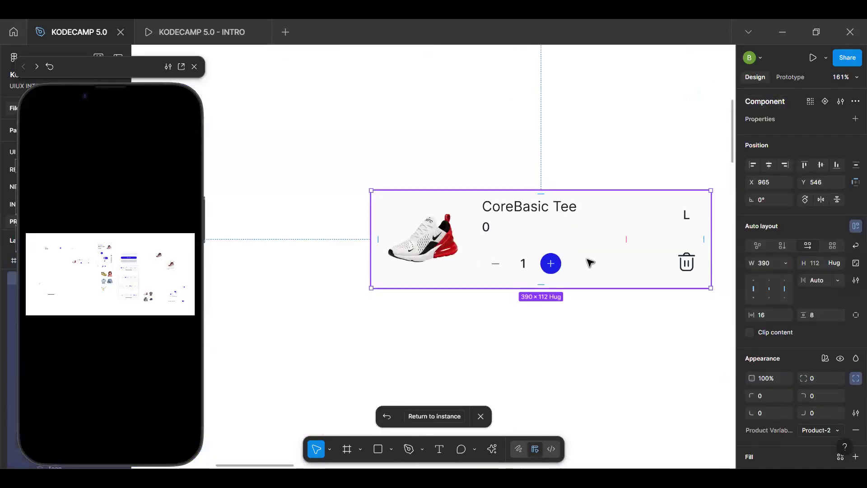
Step: Check which variable the component's price text uses, and open the cart item component's delay interaction
double_click(486, 228)
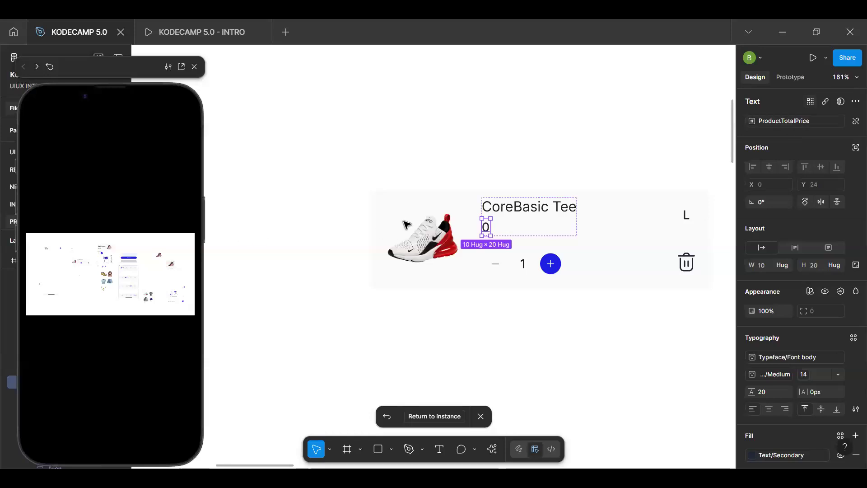
click(390, 204)
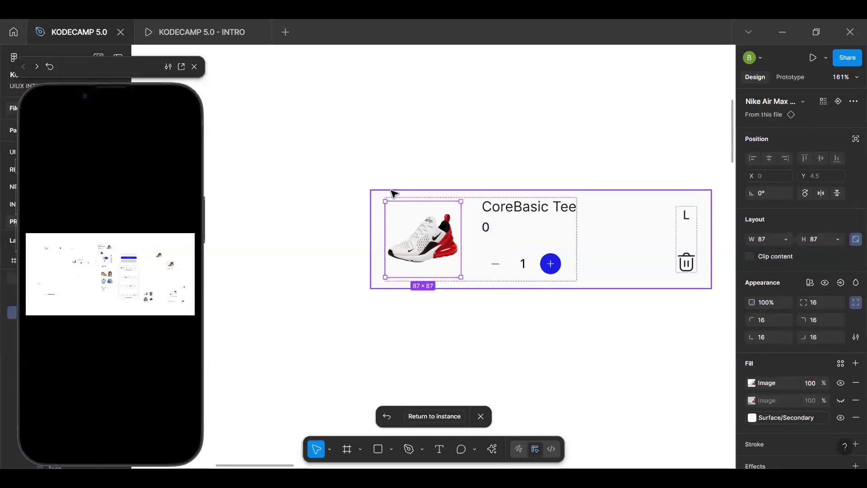
click(637, 242)
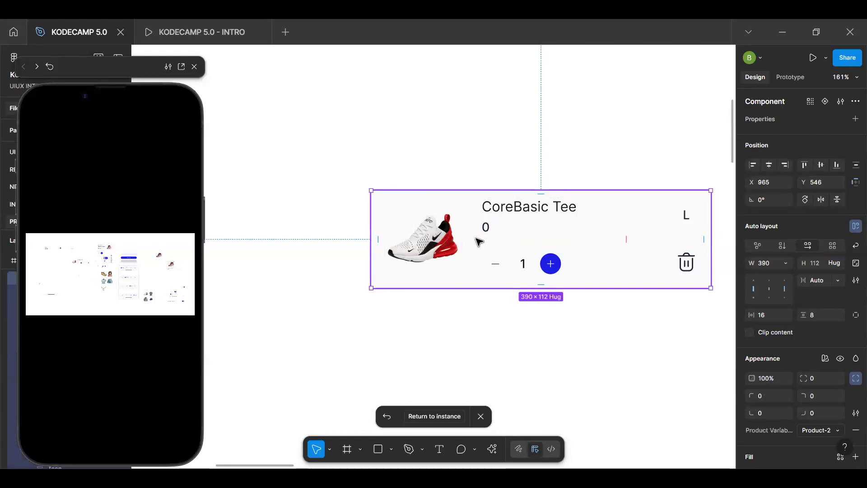
click(793, 81)
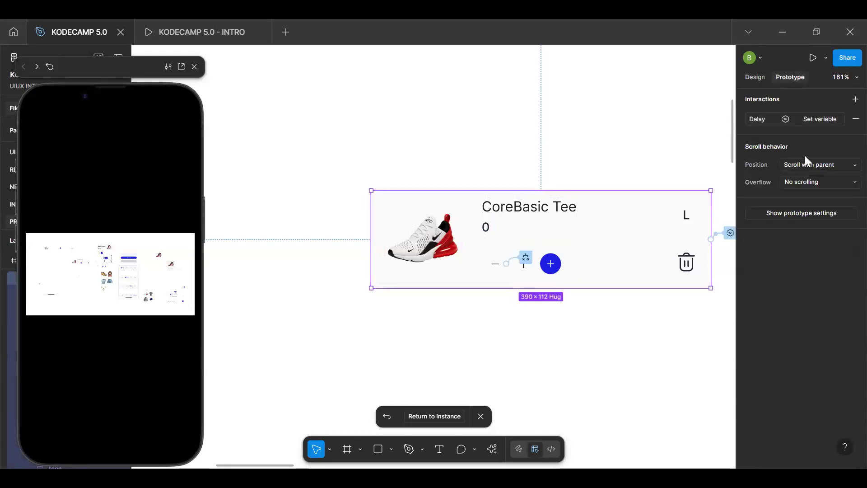
click(808, 119)
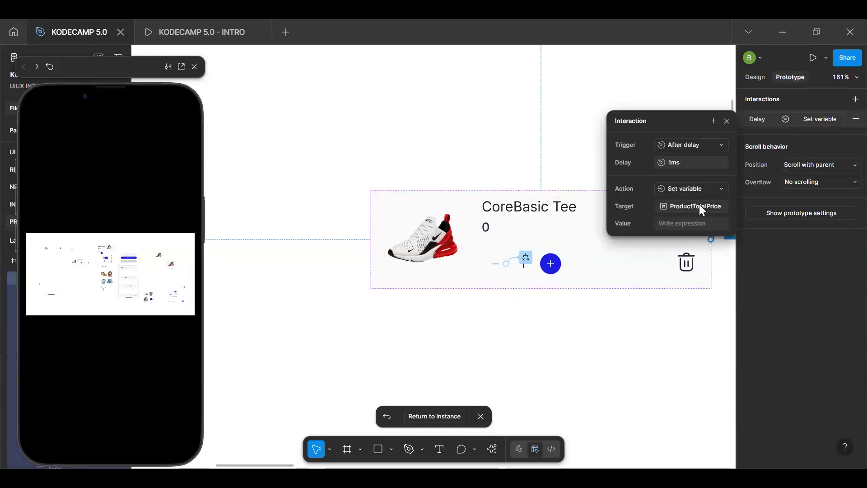
Step: Target ProductTotalPrice in the delay interaction with the value ProductBasePrice multiplied by ProductCartTotal, and return to the instance
click(691, 210)
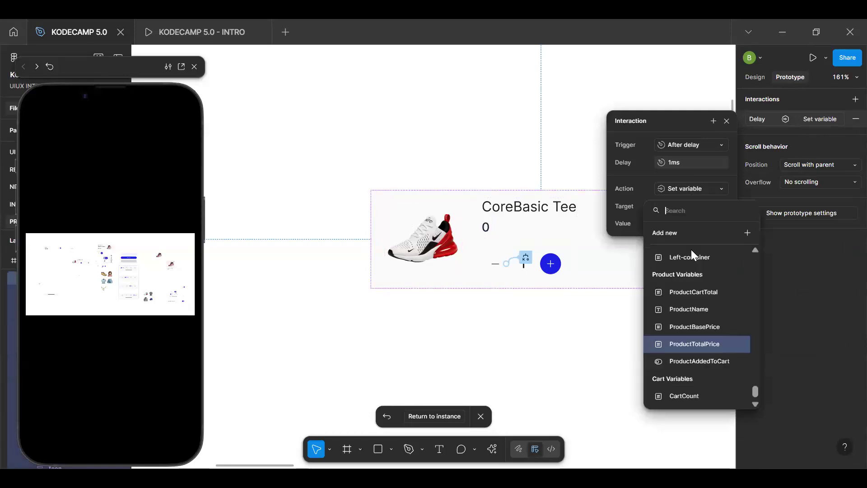
click(700, 345)
click(664, 224)
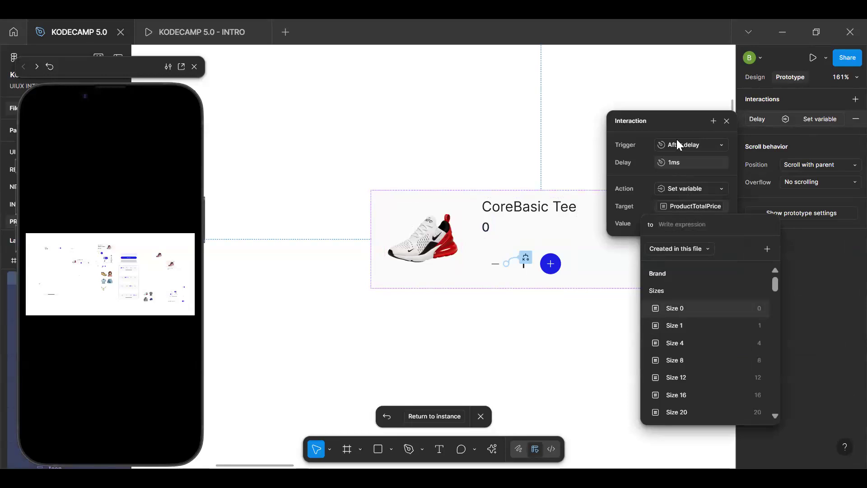
text(pr)
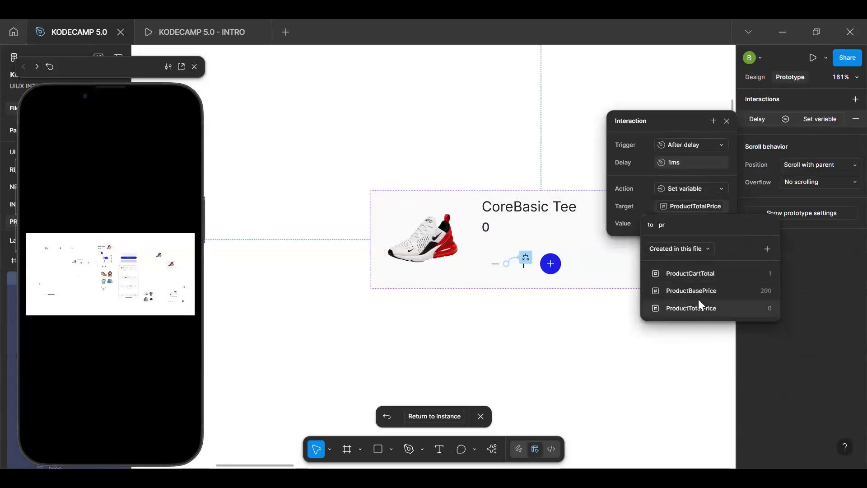
click(687, 294)
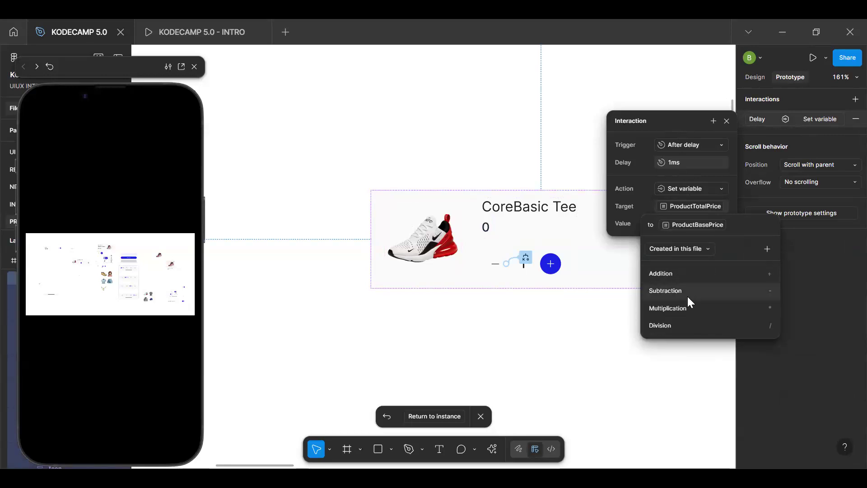
click(689, 310)
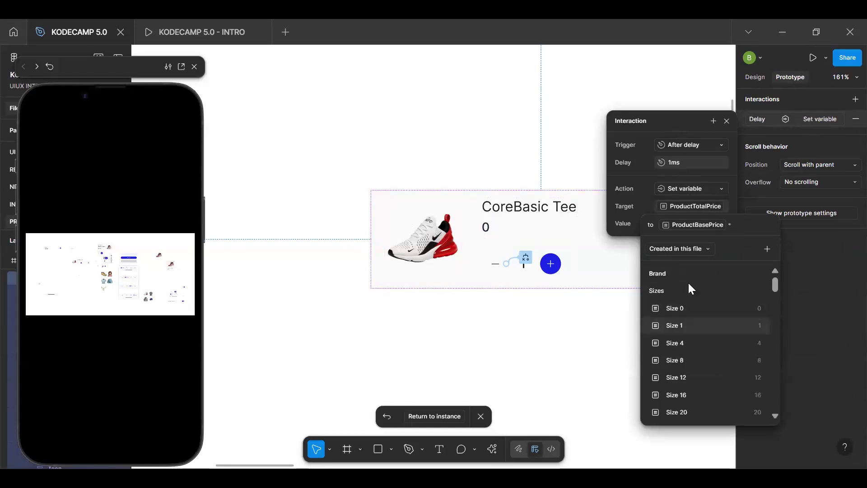
text(cart)
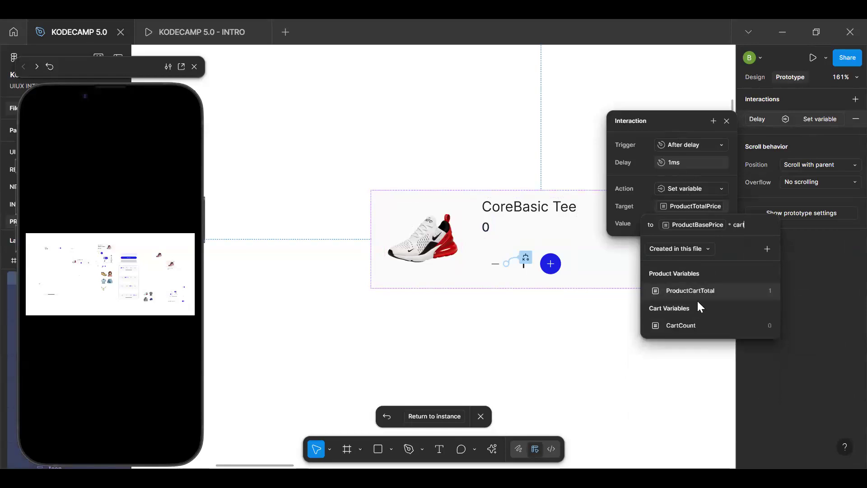
click(698, 292)
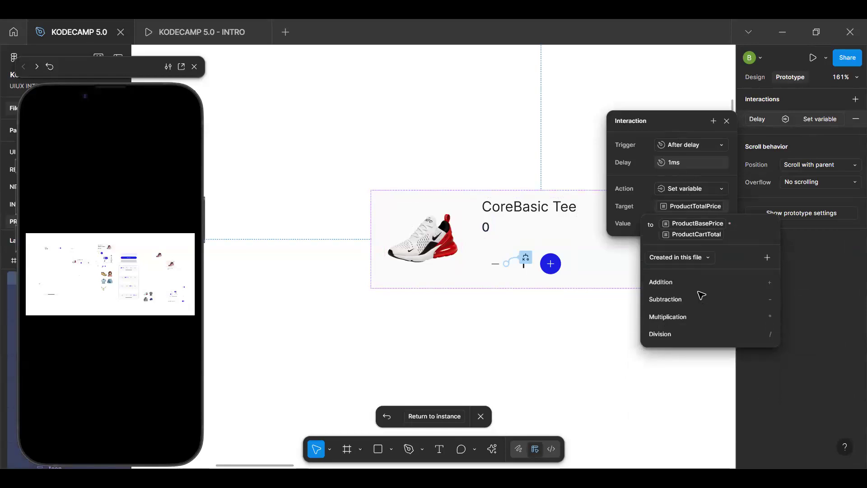
click(694, 263)
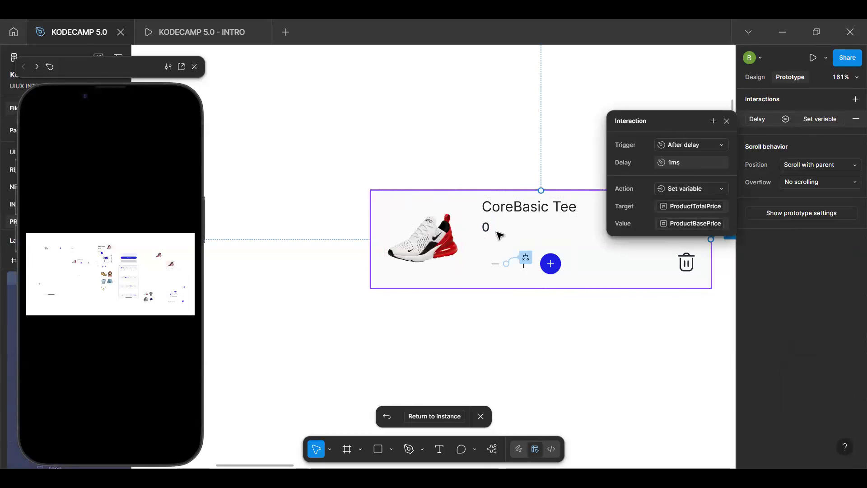
key(Escape)
click(435, 416)
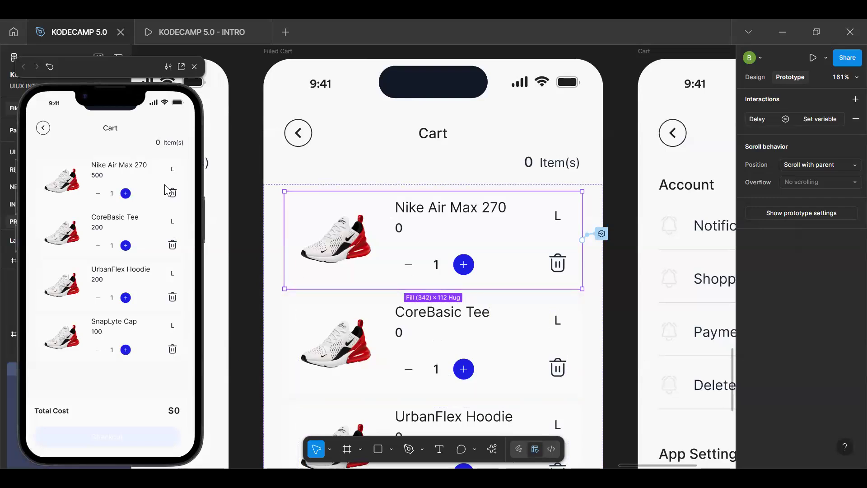
Step: Test the Nike Air Max 270 item in the preview by raising its quantity to 6 and lowering it back to 1
click(244, 136)
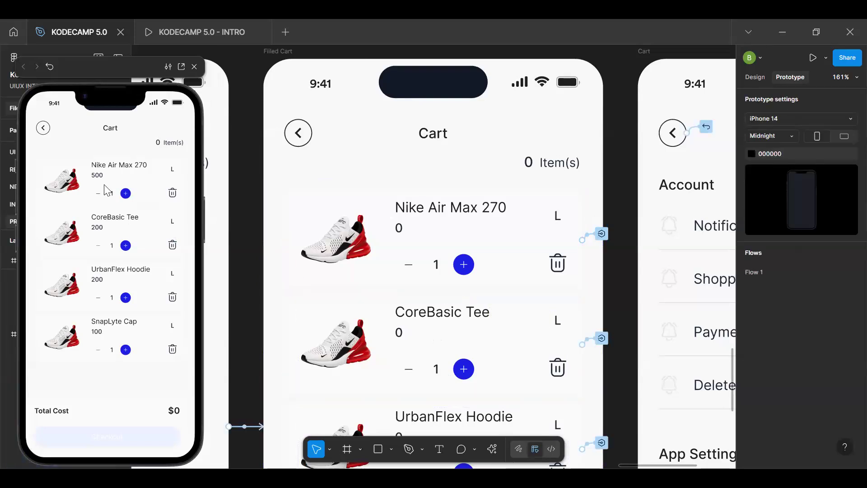
click(125, 194)
click(126, 194)
click(125, 193)
click(126, 193)
click(126, 193)
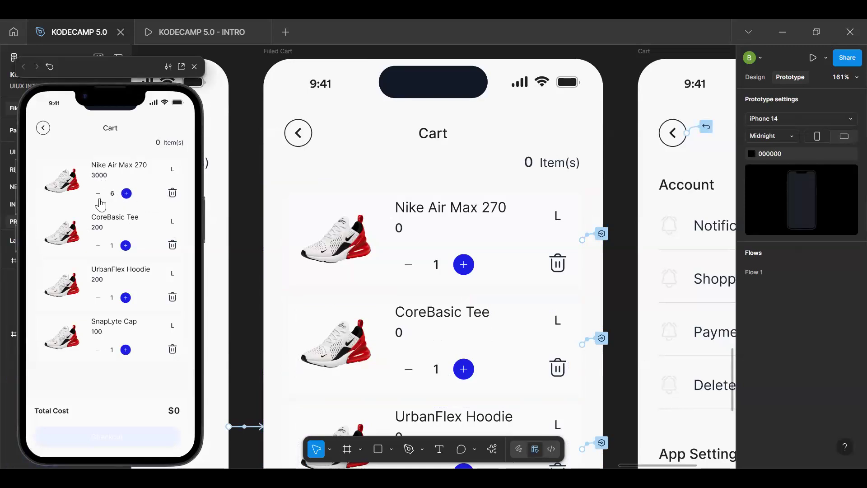
click(98, 194)
click(99, 195)
click(99, 194)
click(98, 194)
click(98, 194)
Step: Test the preview by raising the CoreBasic Tee's quantity to 5 and the UrbanFlex Hoodie's quantity to 2
click(126, 245)
click(127, 245)
click(126, 246)
click(127, 246)
click(126, 297)
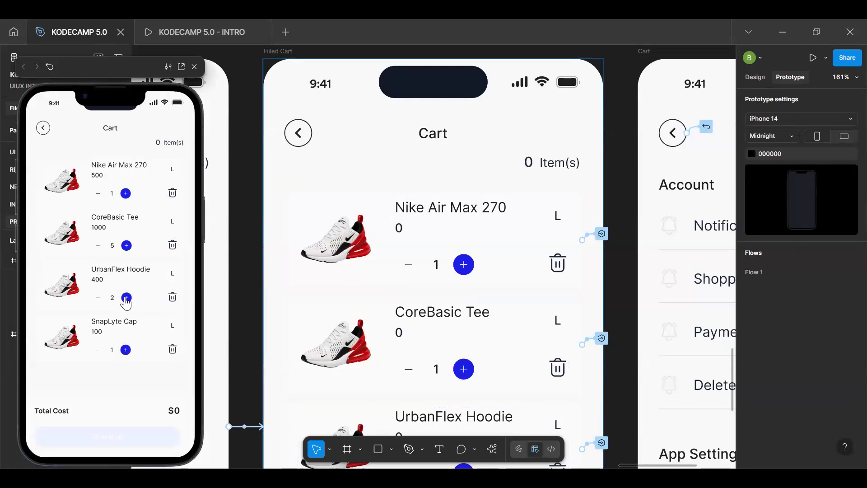
Step: Test the SnapLyte Cap's quantity, restart the preview, then raise the cap to 2 and lower it back to 1
click(126, 350)
click(127, 351)
key(r)
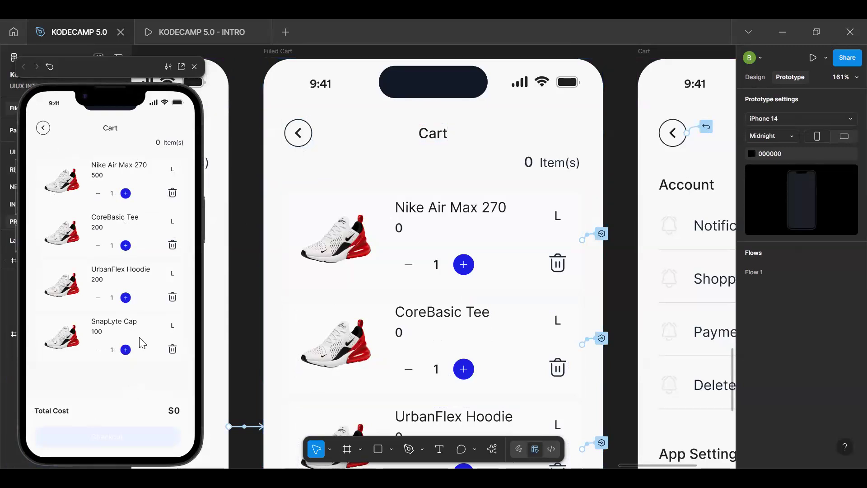
click(126, 351)
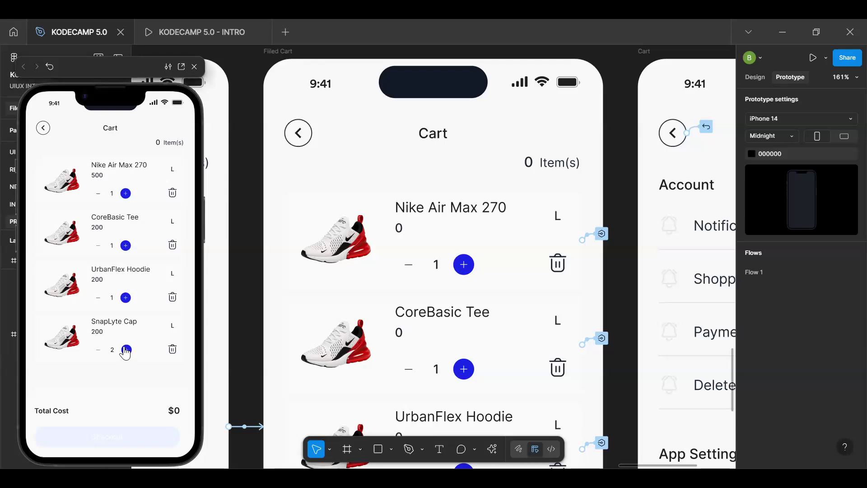
click(98, 351)
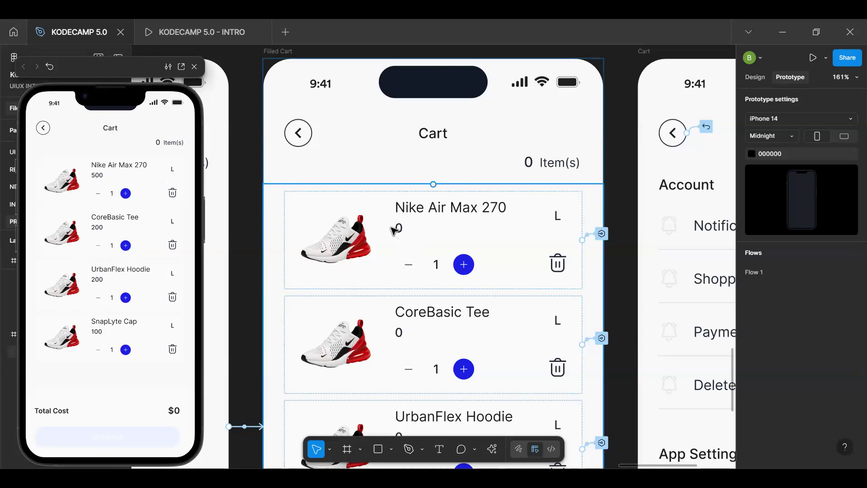
Step: Select the Nike Air Max 270 item in the Filled Cart frame and go to its main component
scroll(395, 231, up, 5)
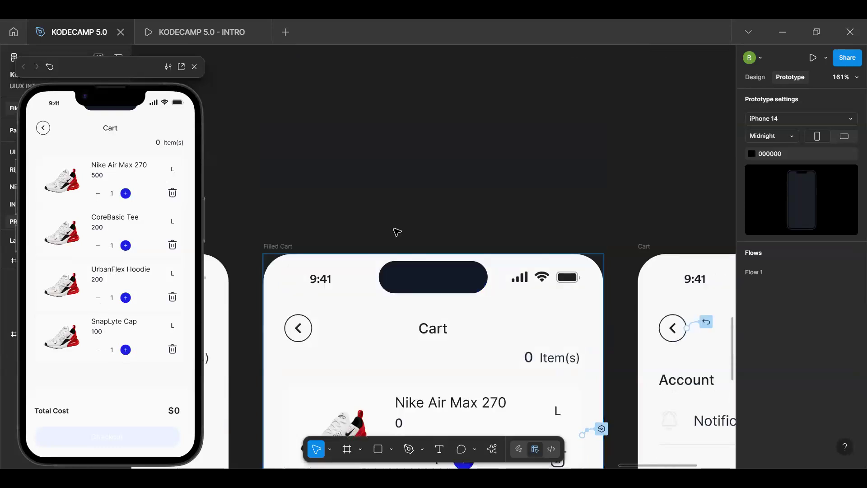
click(396, 398)
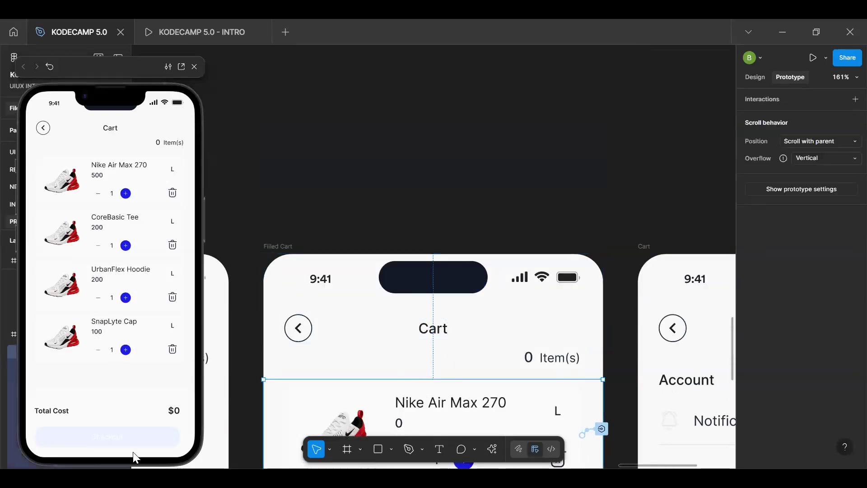
key(alt+8)
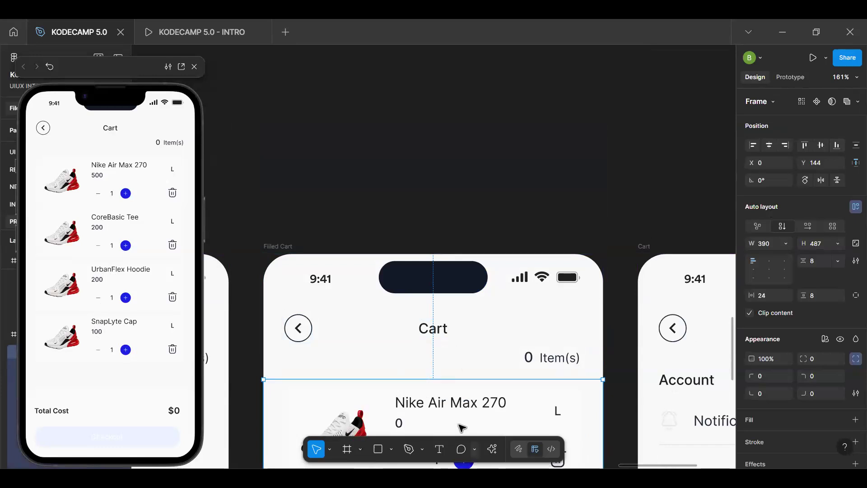
click(462, 428)
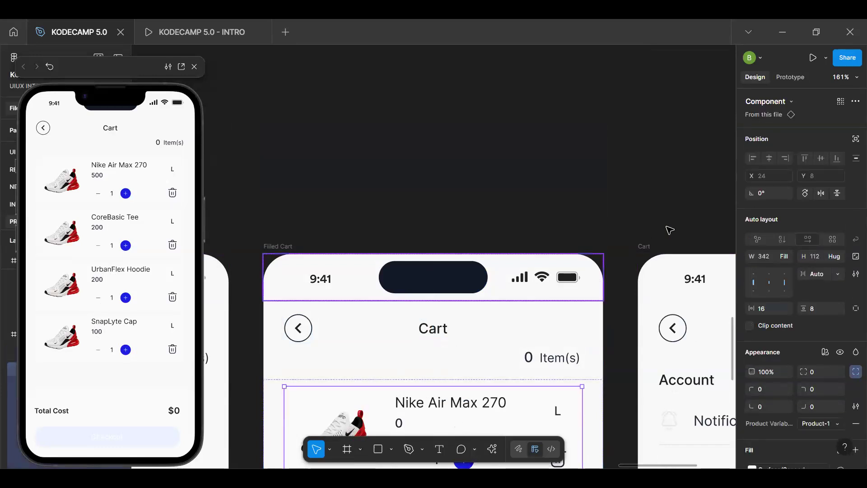
click(760, 114)
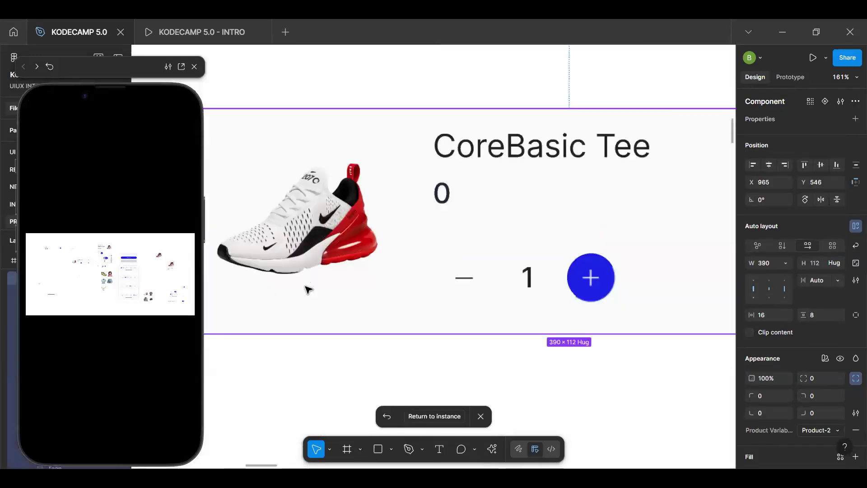
Step: Duplicate the component's price text and wrap both copies in a horizontal auto layout with a gap of 0
key(ctrl+d)
shift+click(445, 209)
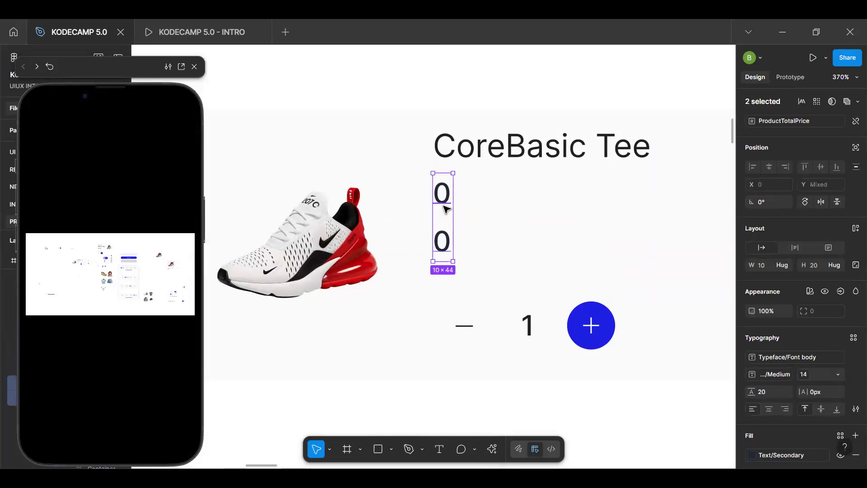
key(shift+a)
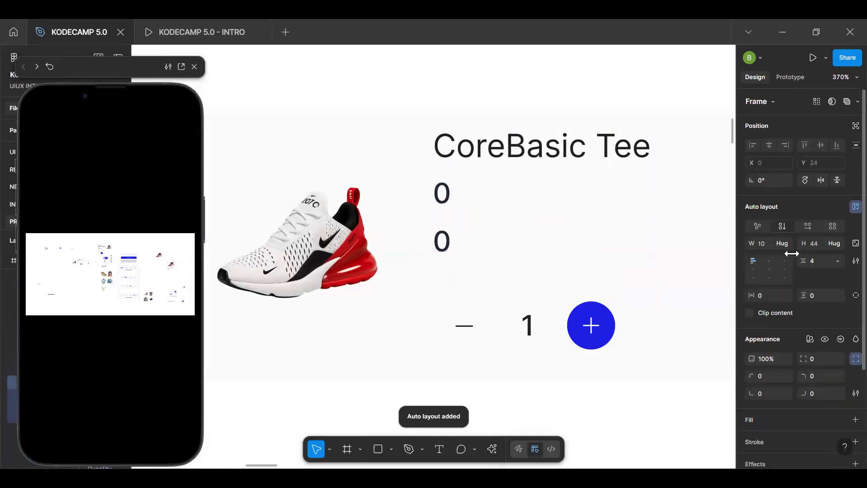
key(shift+h)
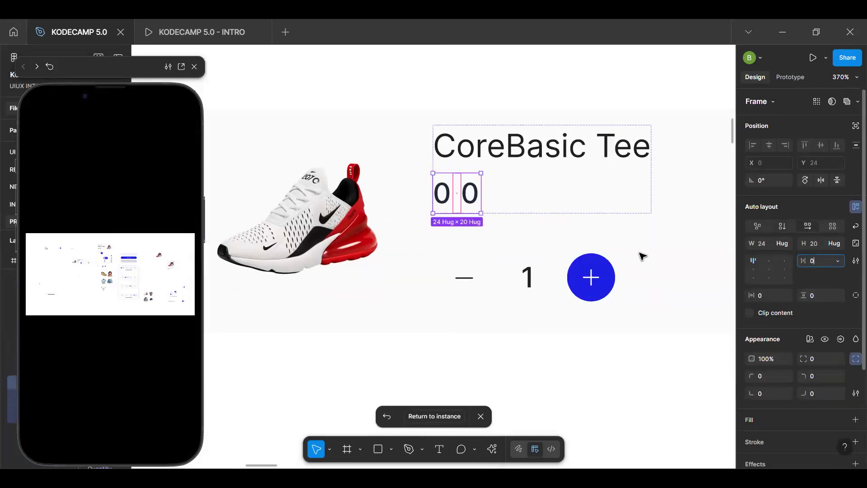
key(Return)
Step: Detach the ProductTotalPrice variable from the first price text and replace its content with "$"
click(445, 205)
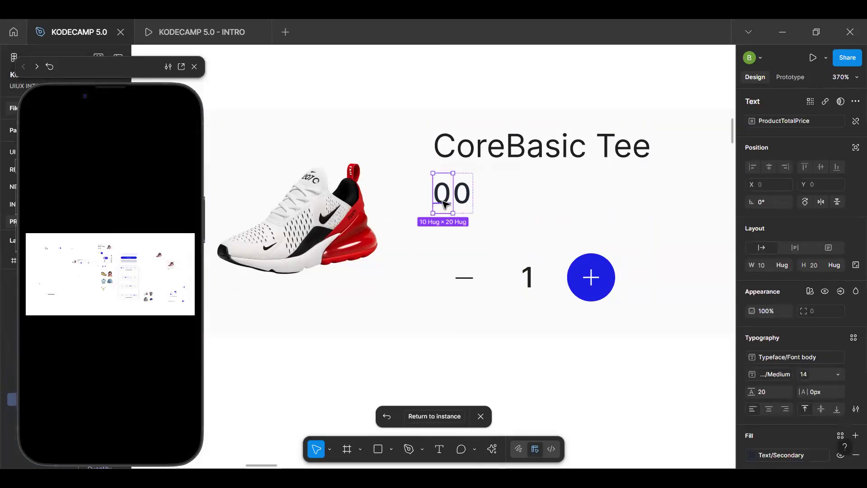
click(856, 121)
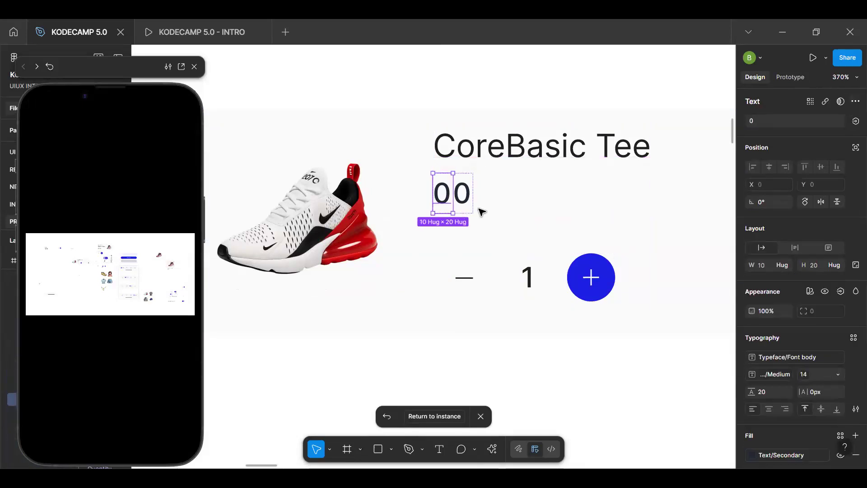
double_click(445, 203)
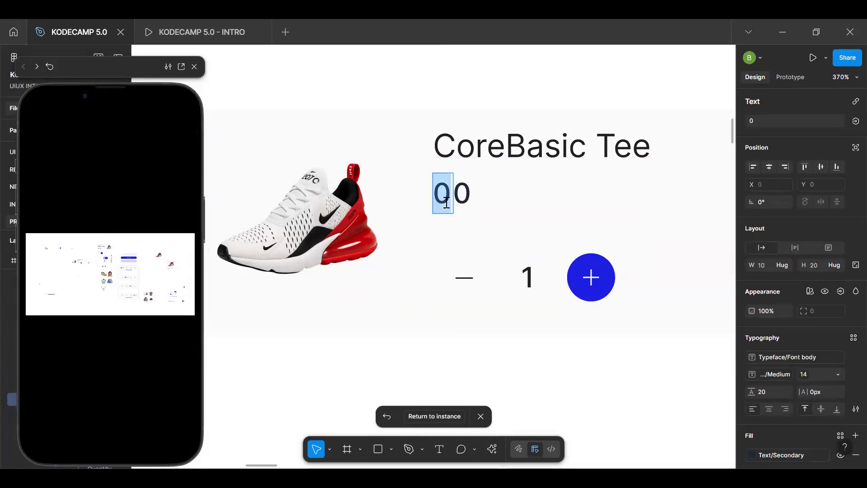
text($)
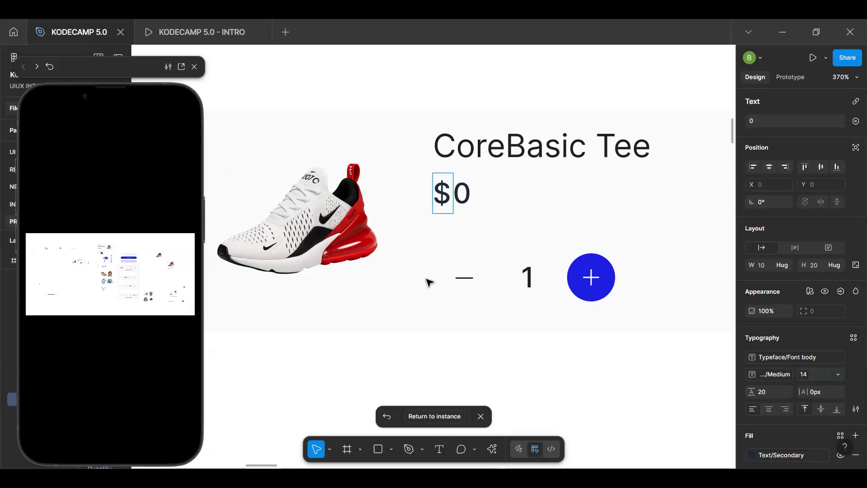
click(435, 315)
key(ctrl+a)
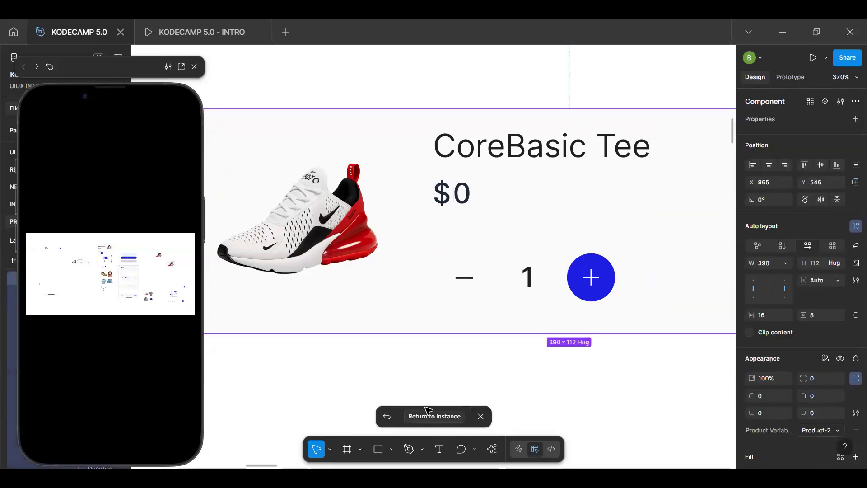
Step: Return to the Filled Cart instance and test the SnapLyte Cap in the preview by raising and lowering its quantity
click(429, 414)
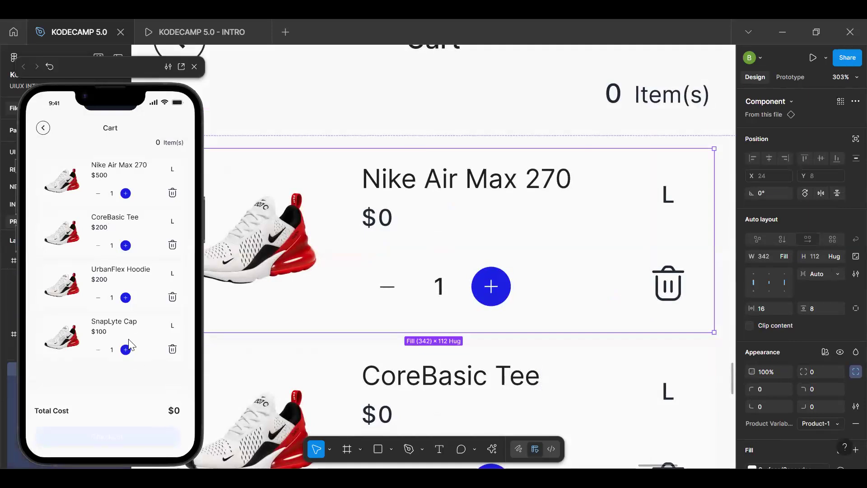
click(126, 350)
click(99, 355)
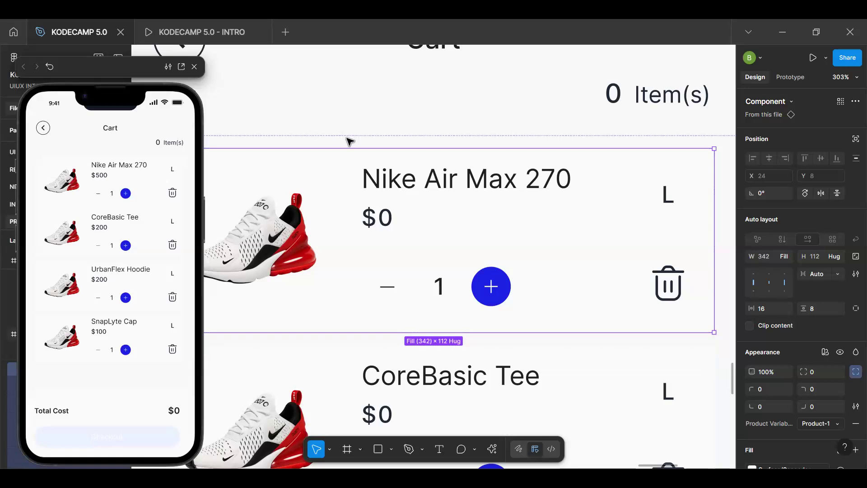
Step: Examine the cart screen's item count, product cards and Total Cost section, checking the layers behind the product list and total amount
ctrl+scroll(351, 139, down, 5)
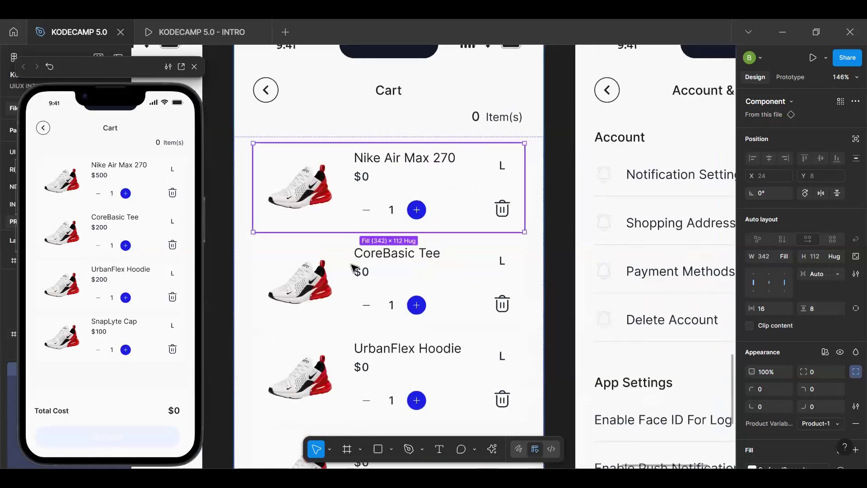
key(Escape)
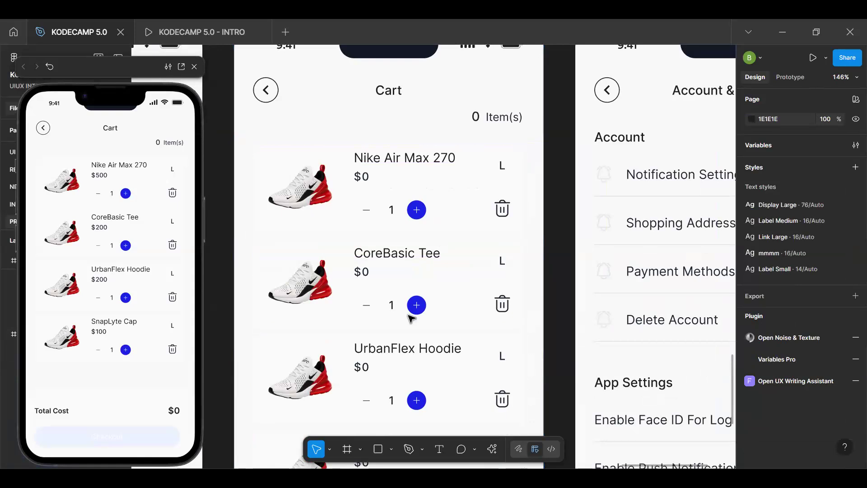
scroll(418, 304, down, 7)
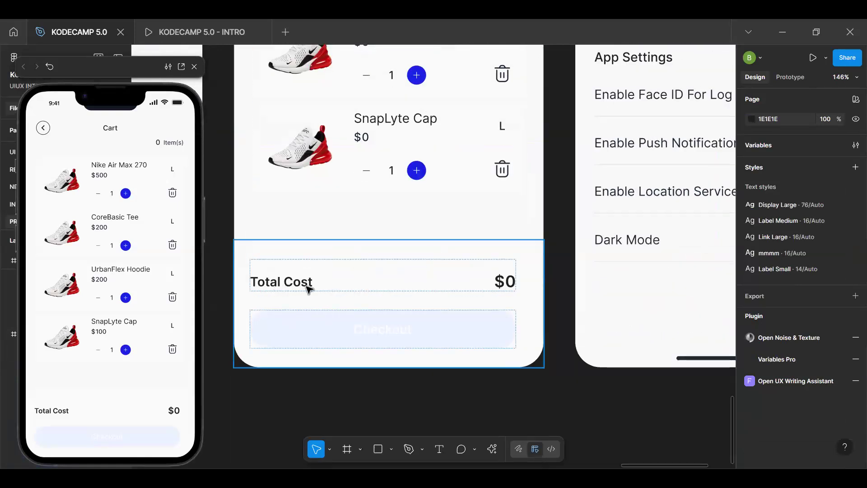
click(511, 288)
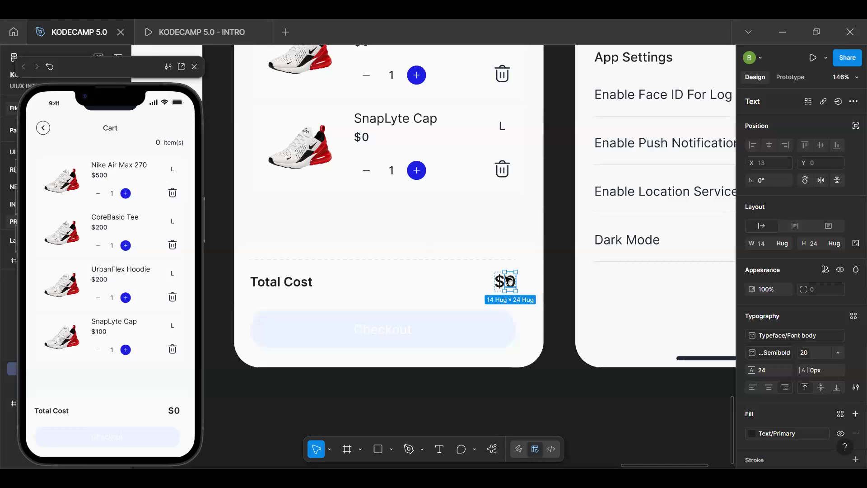
scroll(373, 310, up, 10)
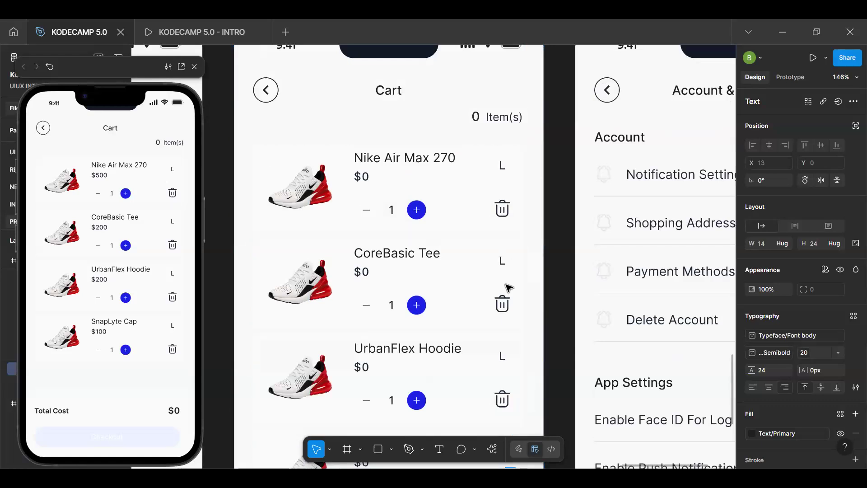
key(Escape)
scroll(425, 286, down, 4)
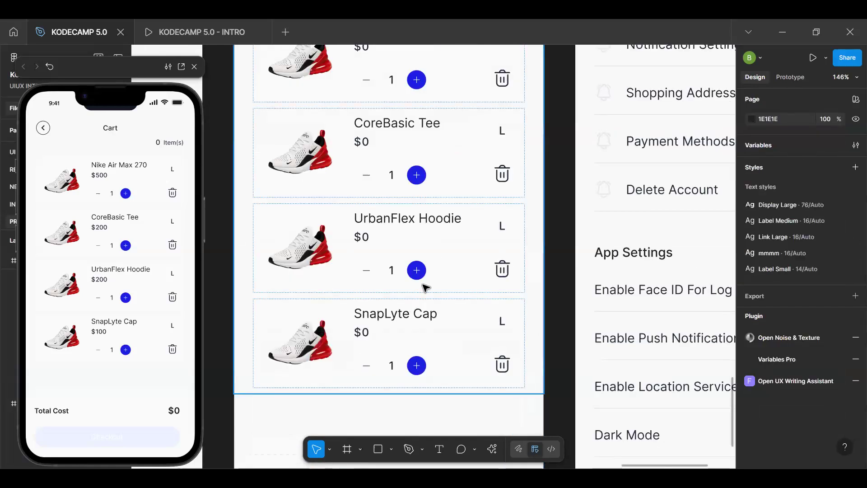
click(403, 297)
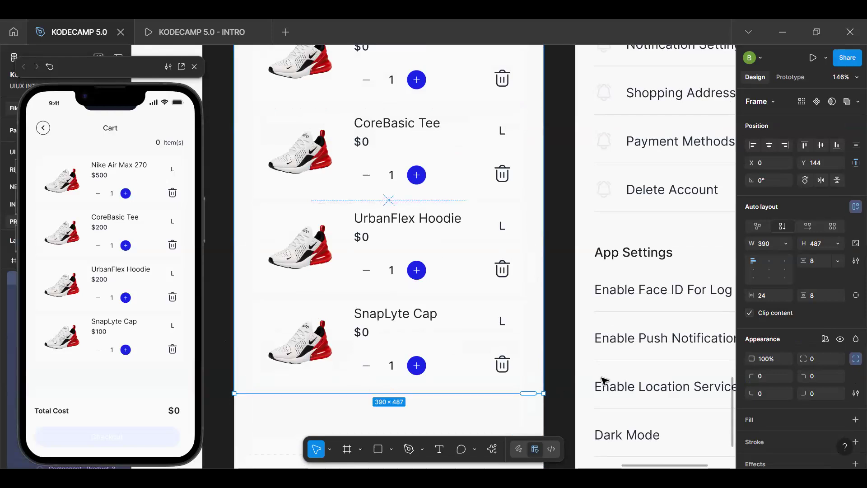
key(Escape)
scroll(354, 314, up, 3)
scroll(354, 315, up, 9)
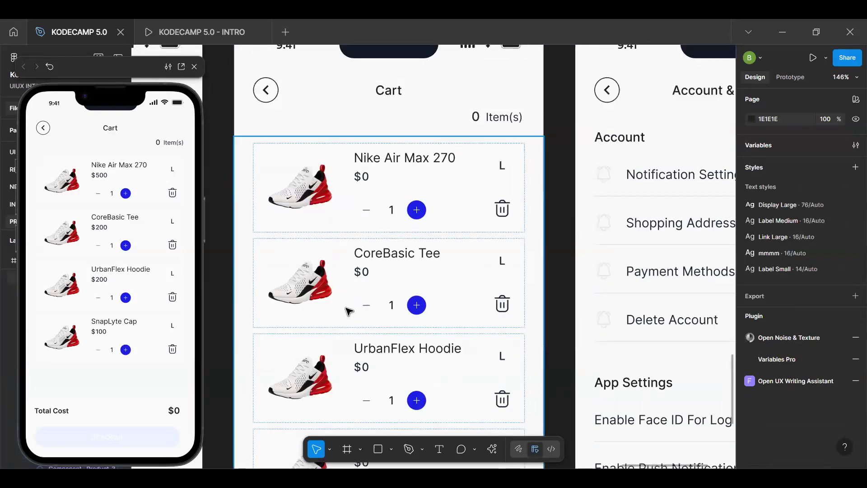
scroll(350, 306, down, 6)
scroll(406, 330, down, 12)
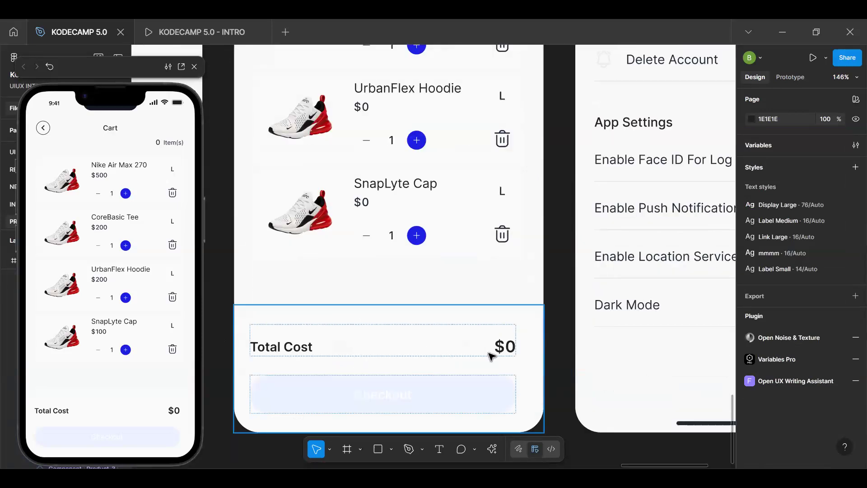
click(510, 347)
key(Escape)
Step: Duplicate the CartCount variable in the Cart Variables collection and name the copy CartTotal
click(856, 145)
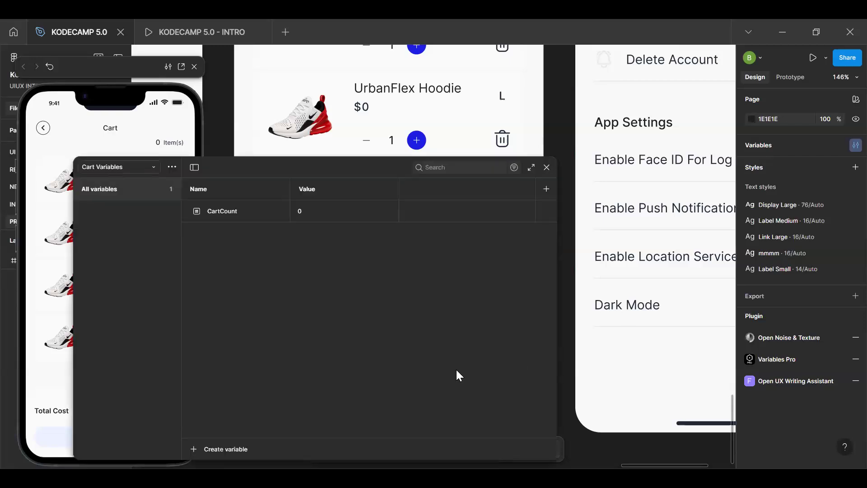
click(260, 217)
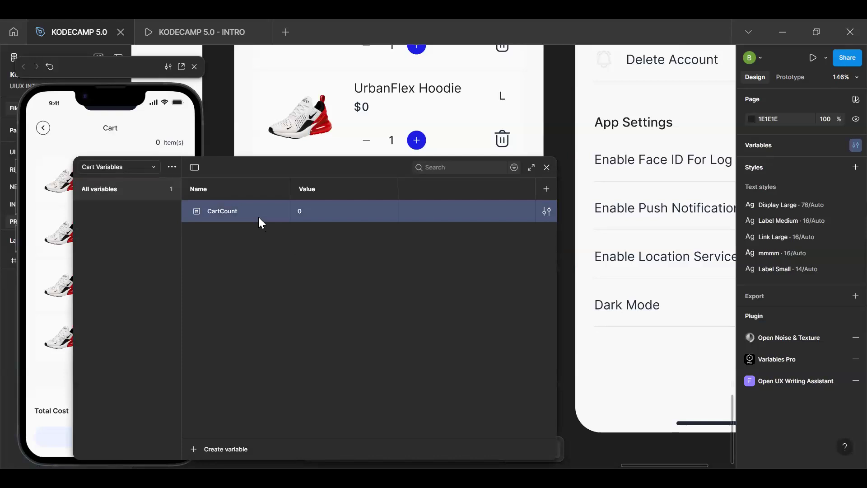
key(ctrl+d)
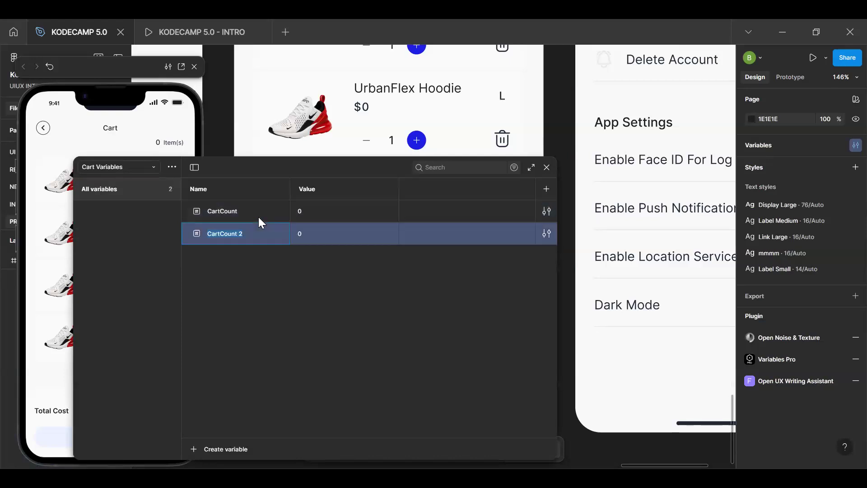
key(Right)
key(BackSpace)
key(BackSpace)
key(BackSpace)
key(BackSpace)
key(BackSpace)
key(BackSpace)
key(BackSpace)
text(Taot)
key(BackSpace)
key(BackSpace)
key(BackSpace)
text(otal)
key(Return)
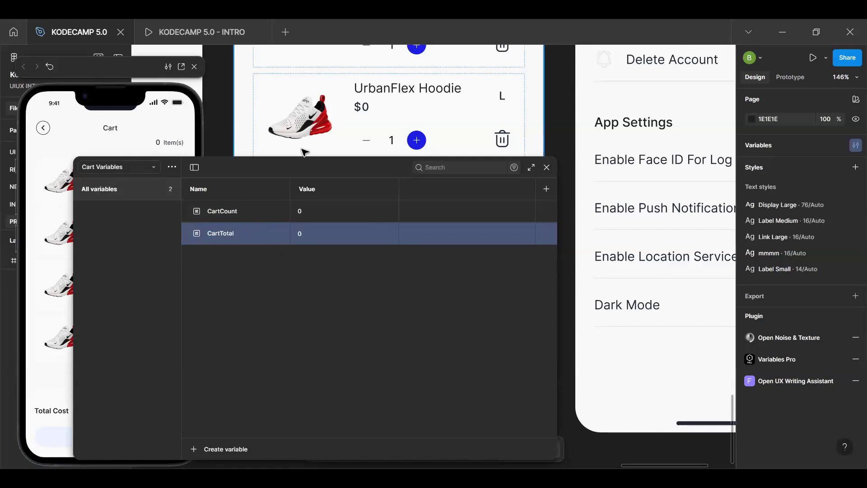
click(546, 168)
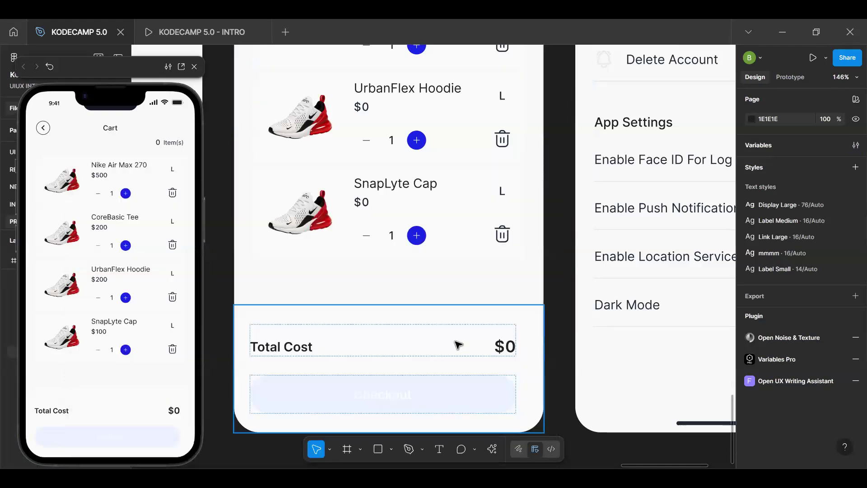
Step: Bind the amount text beside the dollar sign in the Total Cost row to the CartTotal variable
click(513, 349)
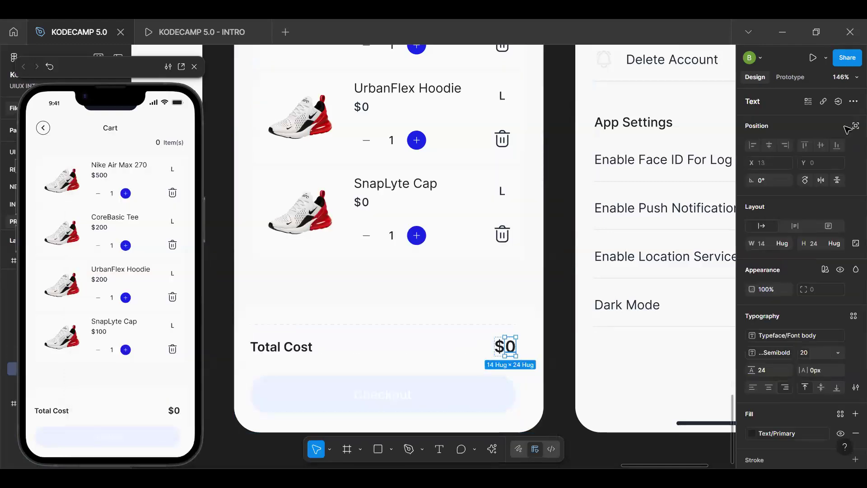
click(838, 102)
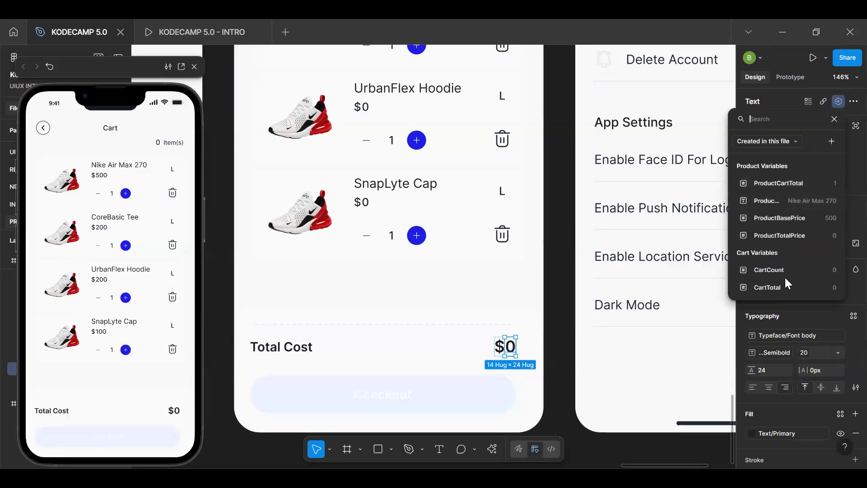
click(740, 293)
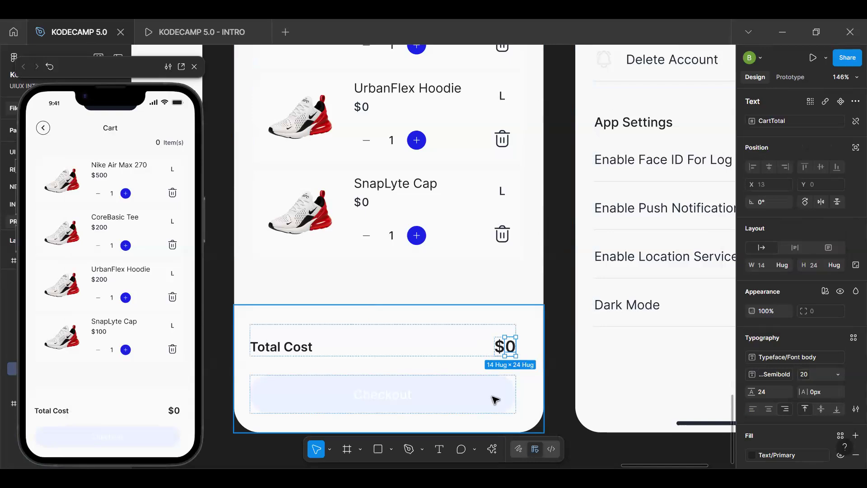
key(Escape)
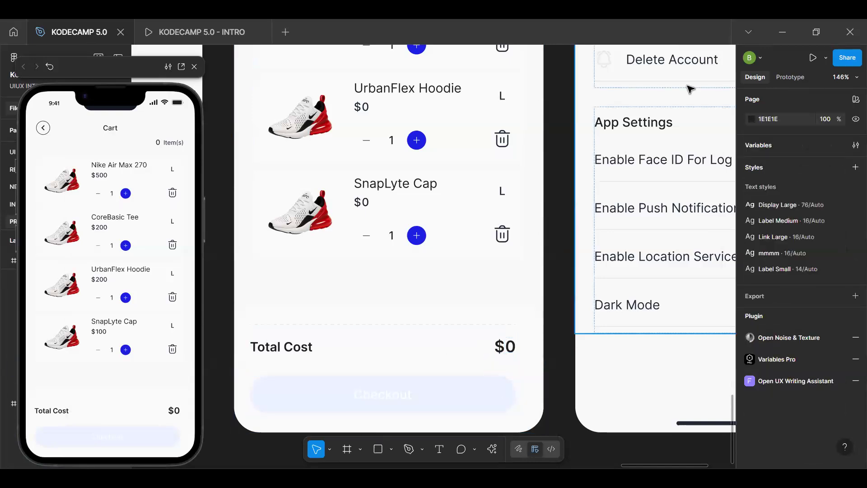
key(shift+e)
click(505, 346)
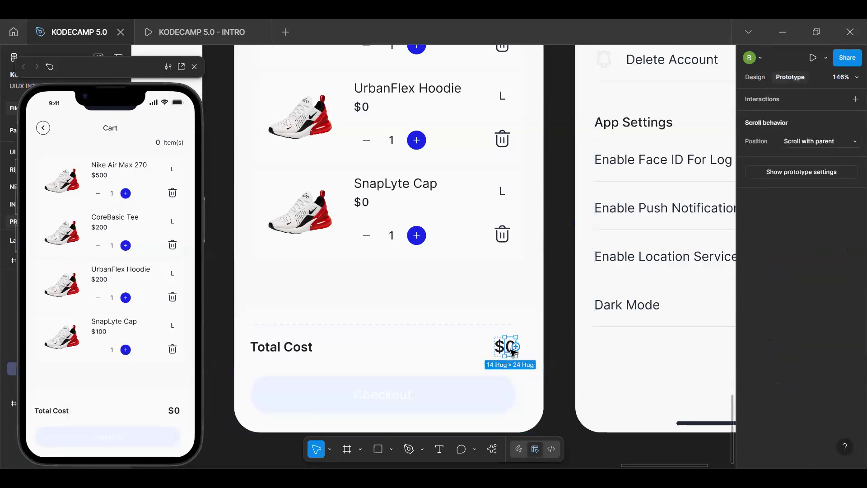
click(854, 99)
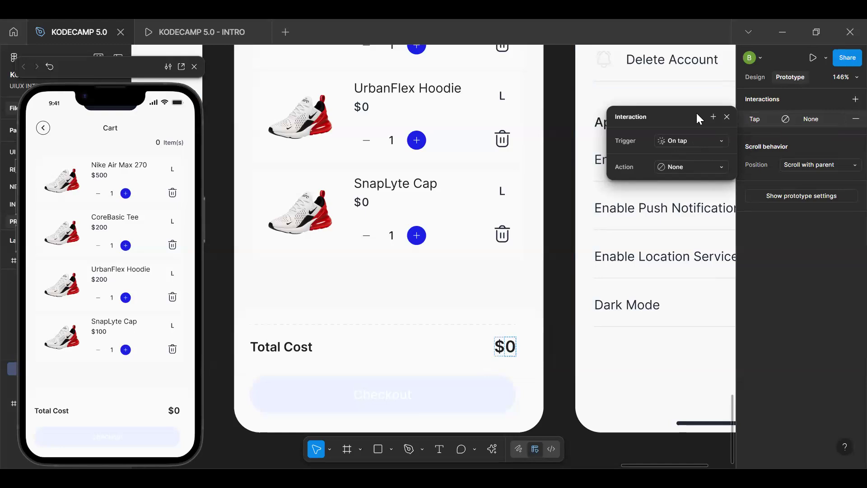
click(723, 118)
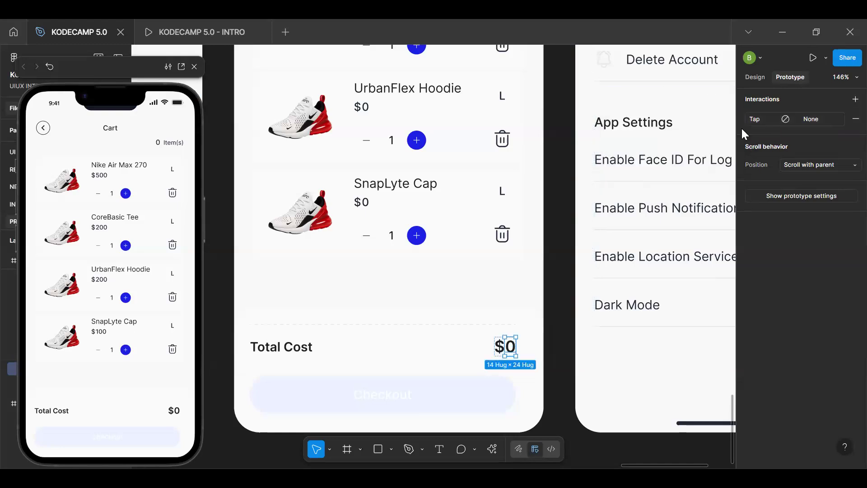
click(856, 119)
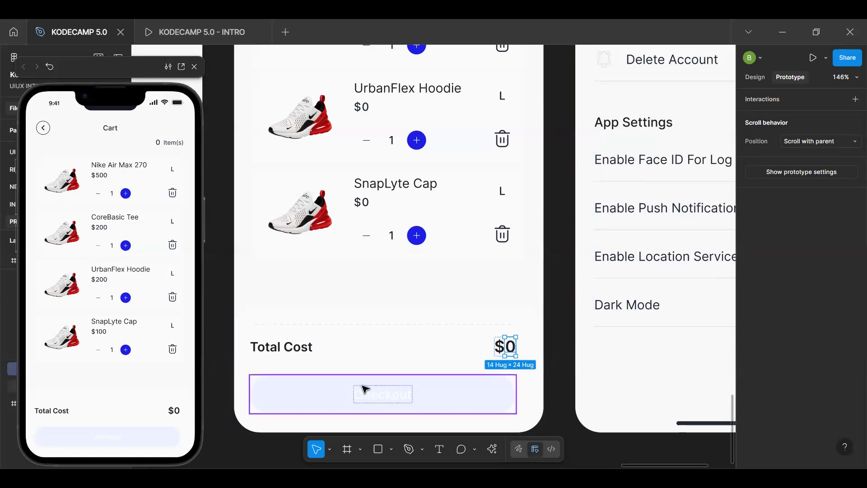
scroll(391, 292, up, 2)
scroll(452, 280, down, 6)
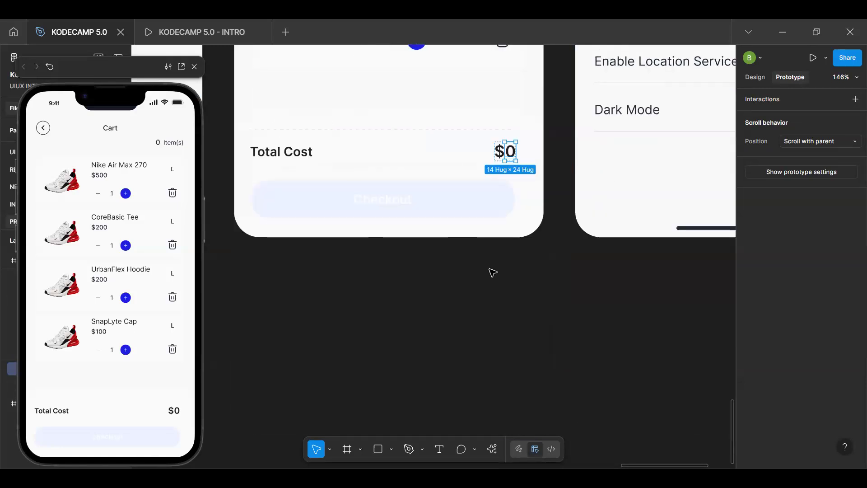
click(494, 281)
scroll(452, 253, up, 2)
scroll(439, 231, up, 4)
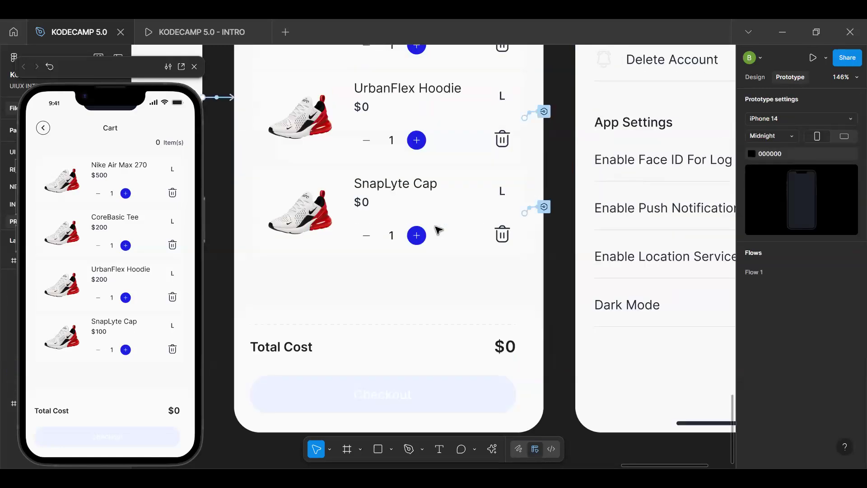
scroll(439, 231, up, 10)
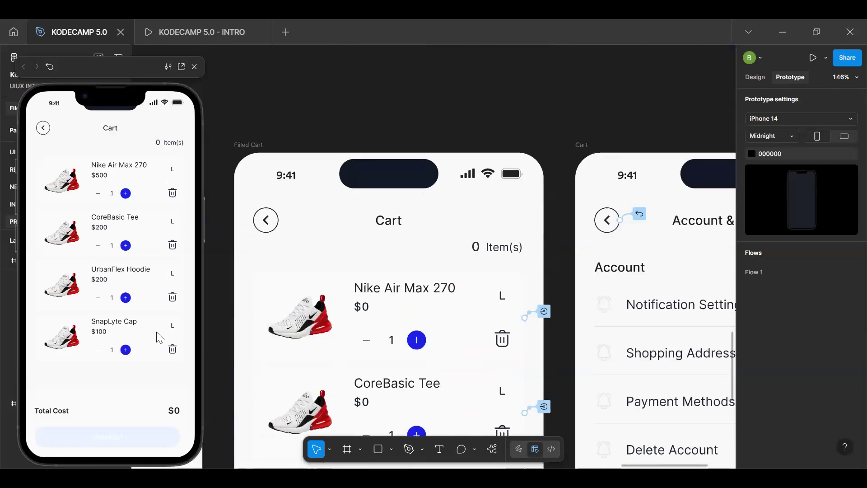
Step: Close the running preview and relaunch it from the Fiiled Cart frame
key(r)
click(138, 357)
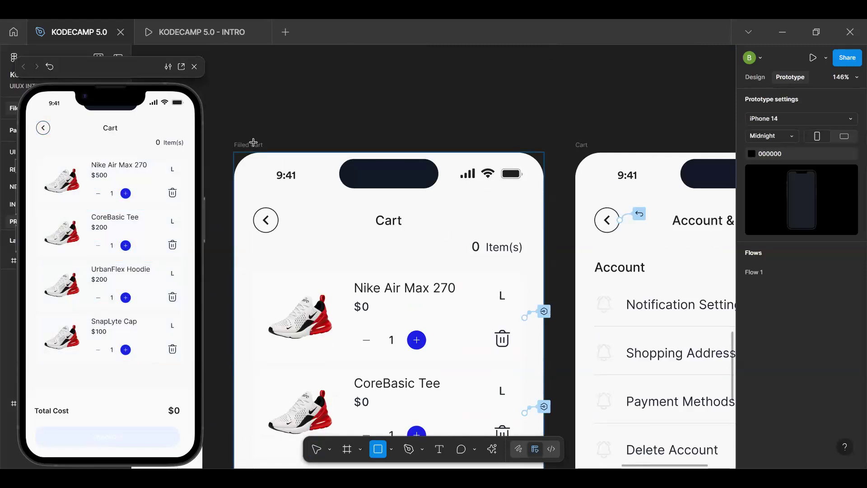
key(Escape)
key(Escape)
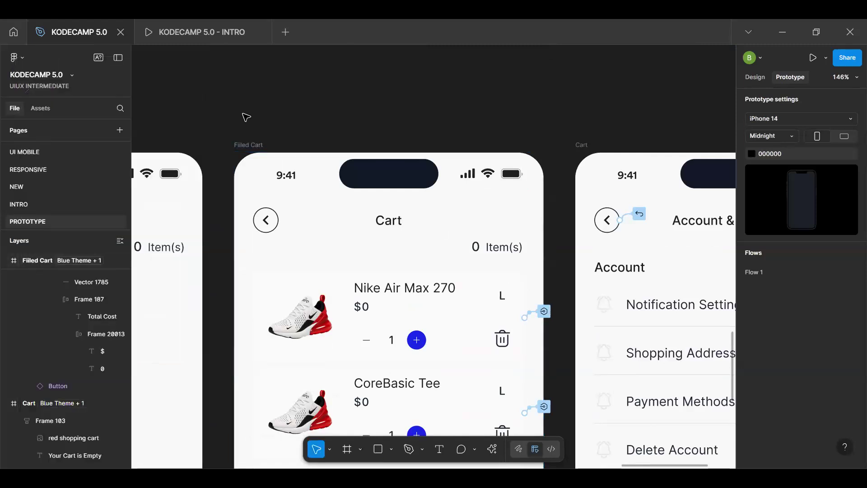
click(247, 148)
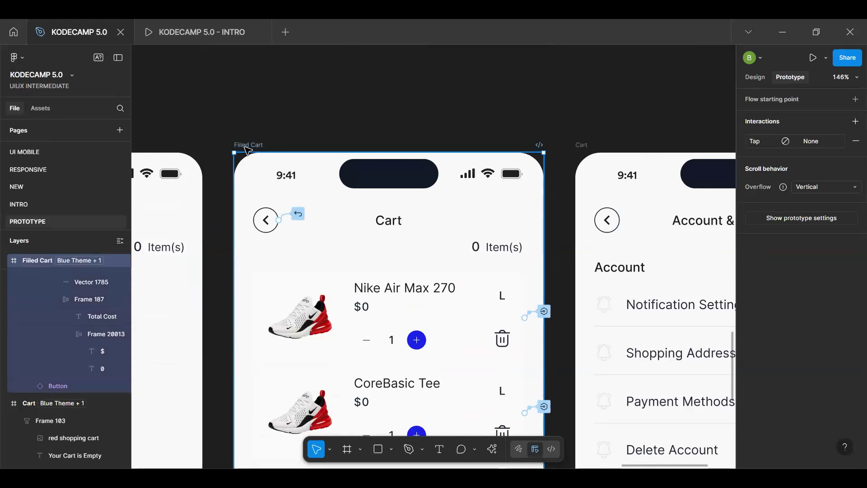
key(shift+space)
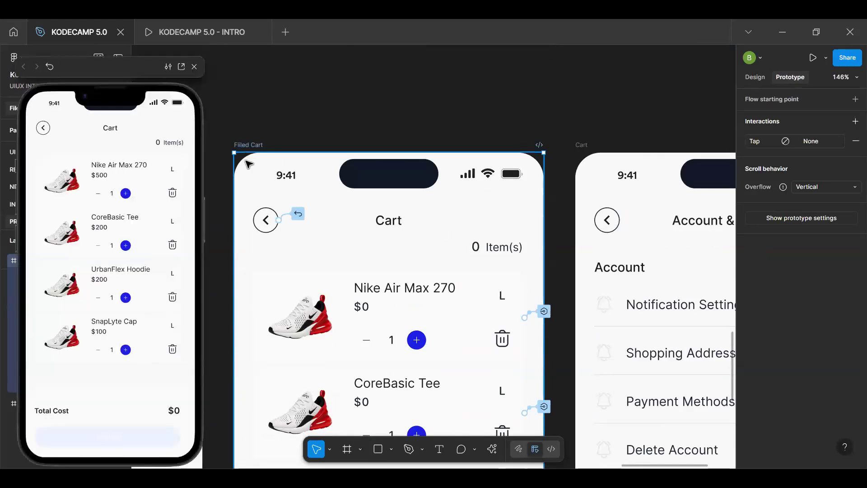
Step: Remove the empty tap interaction from the Fiiled Cart frame
scroll(348, 333, down, 5)
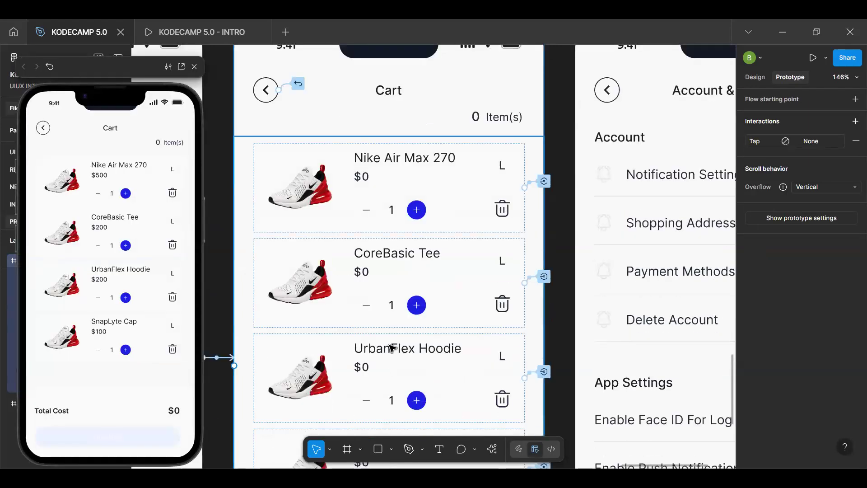
scroll(348, 357, down, 10)
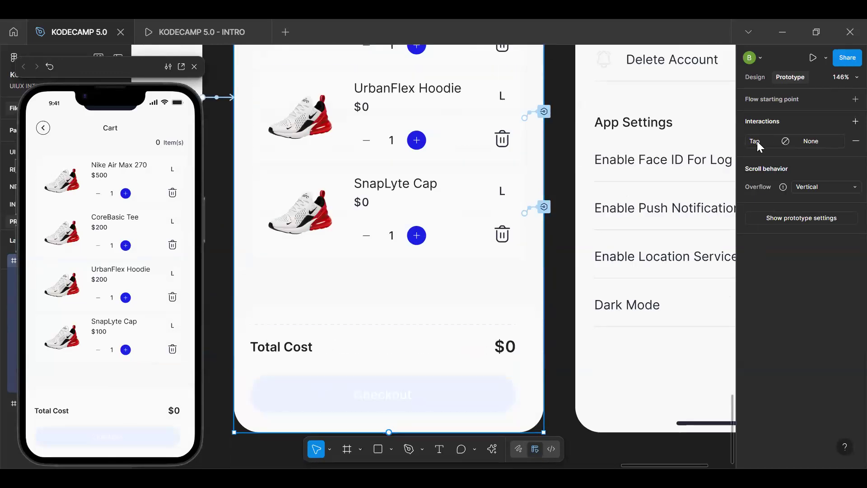
click(849, 146)
Step: Add an interaction to the Fiiled Cart frame with the After delay trigger and move its settings clear of the frame
scroll(277, 165, up, 12)
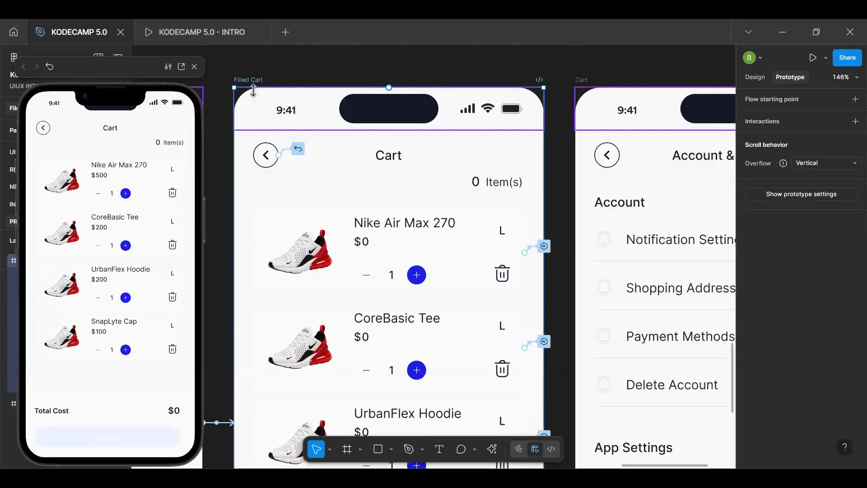
click(856, 121)
click(691, 162)
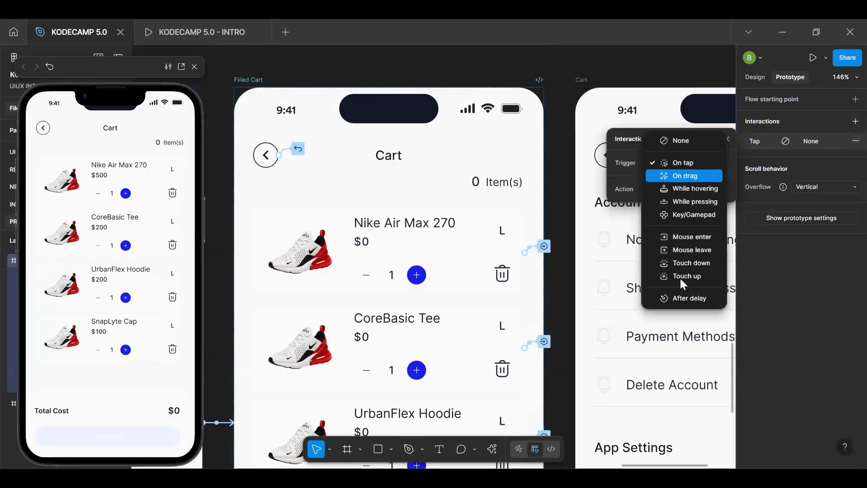
click(687, 299)
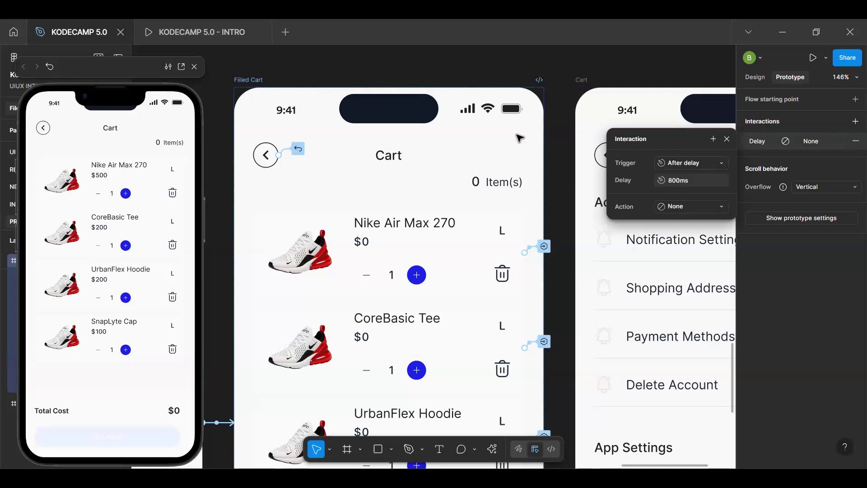
drag(665, 140, 656, 110)
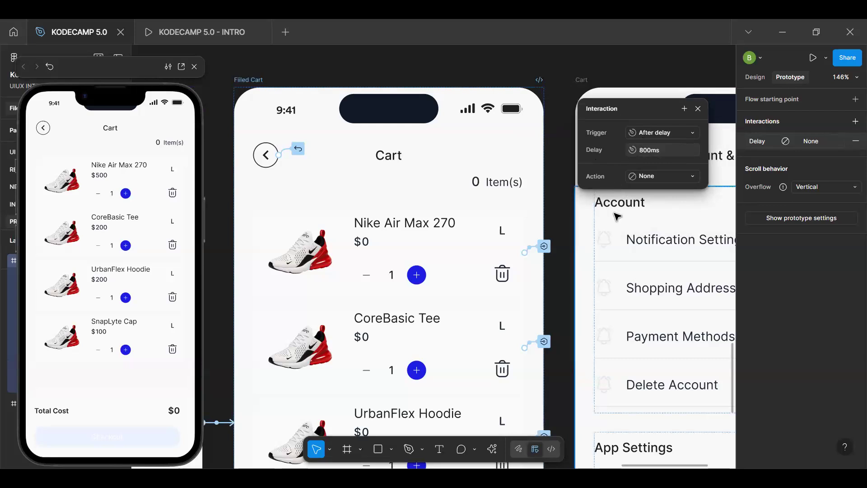
Step: Set the delay of the Fiiled Cart frame's After delay interaction to 1 ms
click(656, 152)
text(1m)
key(Escape)
click(637, 150)
text(1)
key(Return)
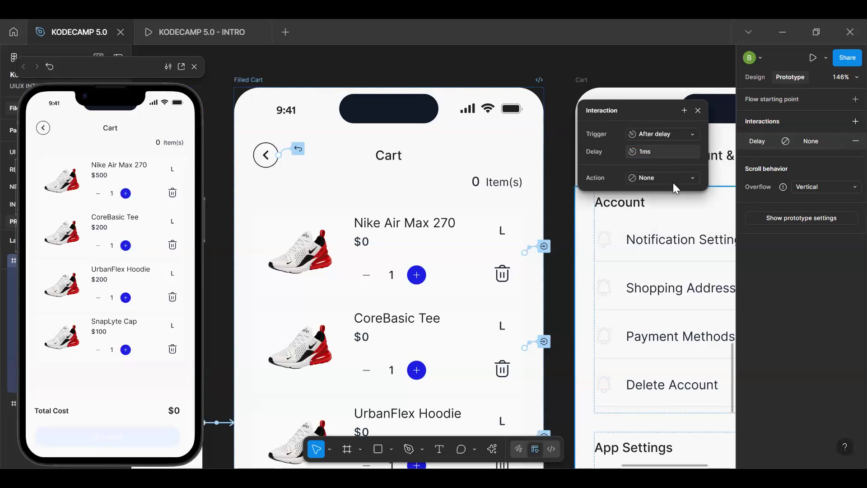
Step: Set the delayed interaction's action to Set variable with CartTotal as the target
click(673, 178)
click(668, 290)
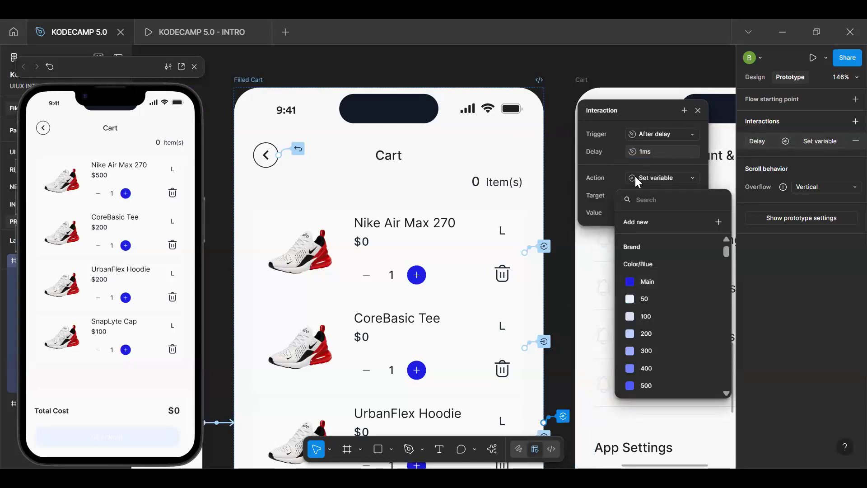
text(cart)
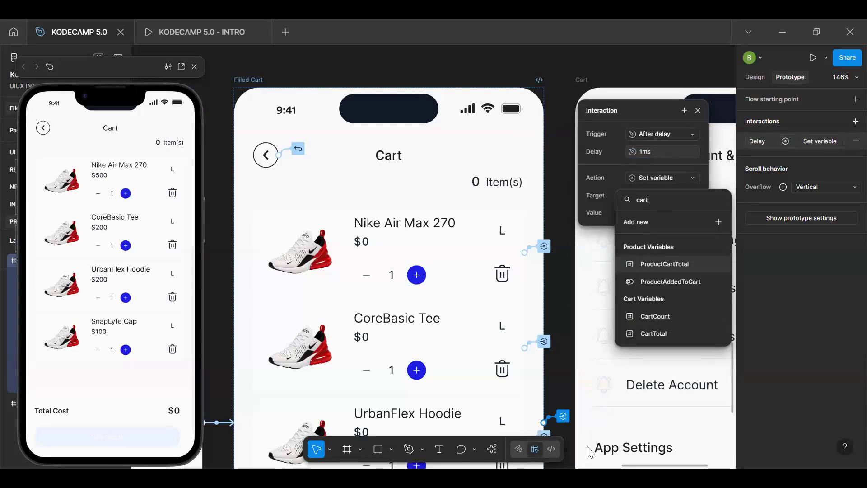
click(660, 334)
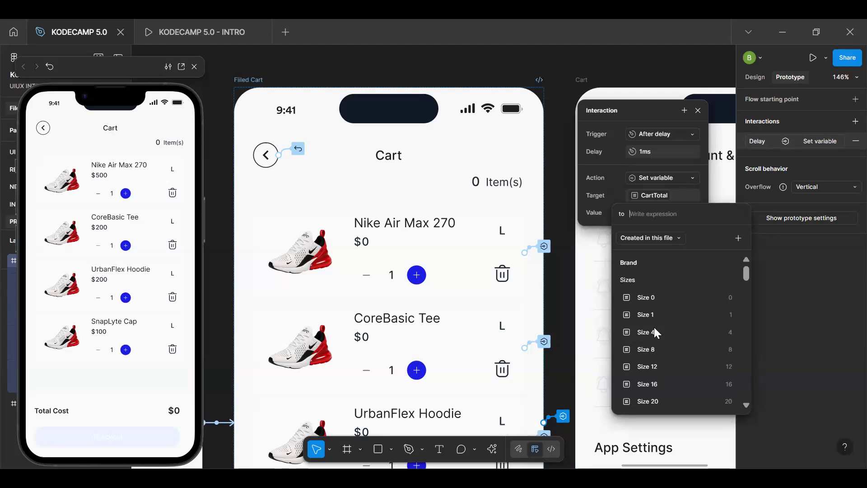
text(r)
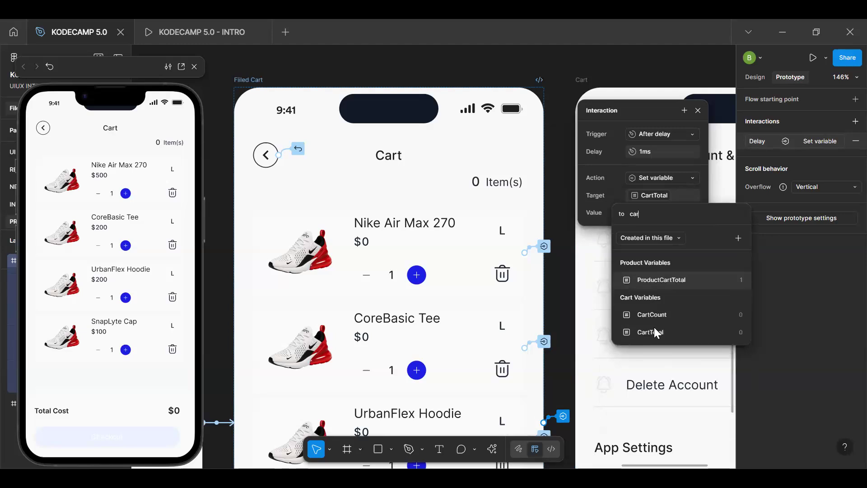
click(660, 279)
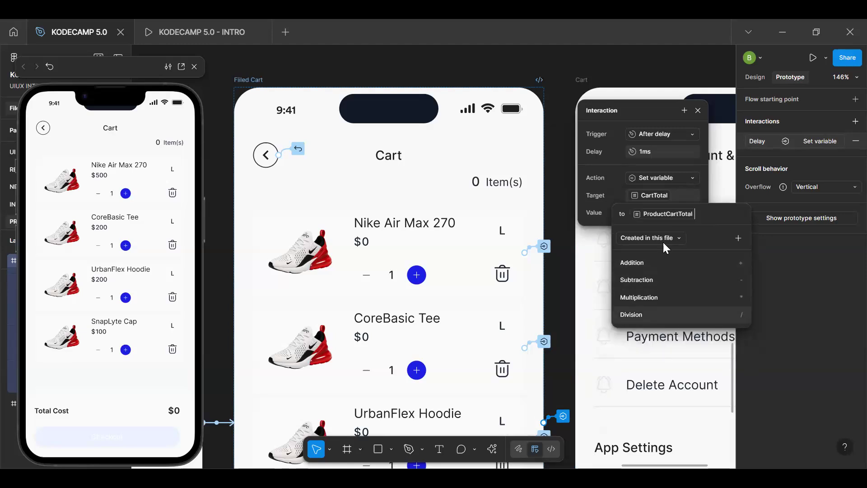
key(BackSpace)
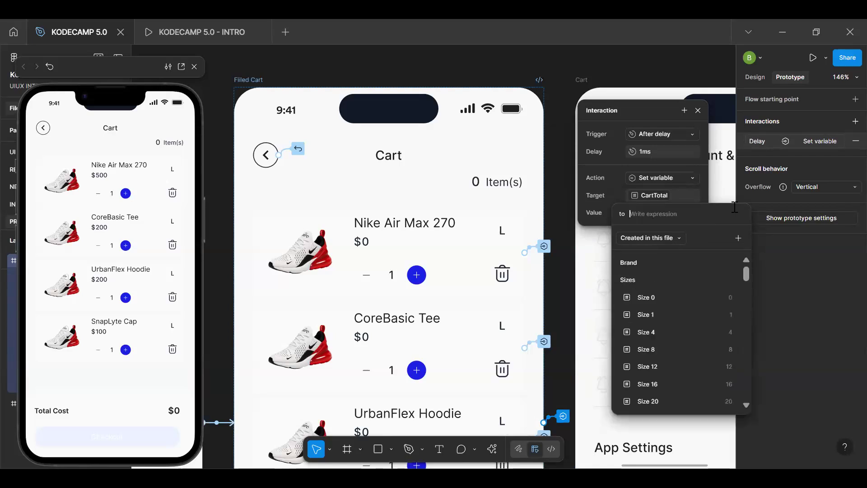
Step: Set the value assigned to CartTotal to the expression CartTotal + ProductTotalPrice and close the interaction settings
text(cart)
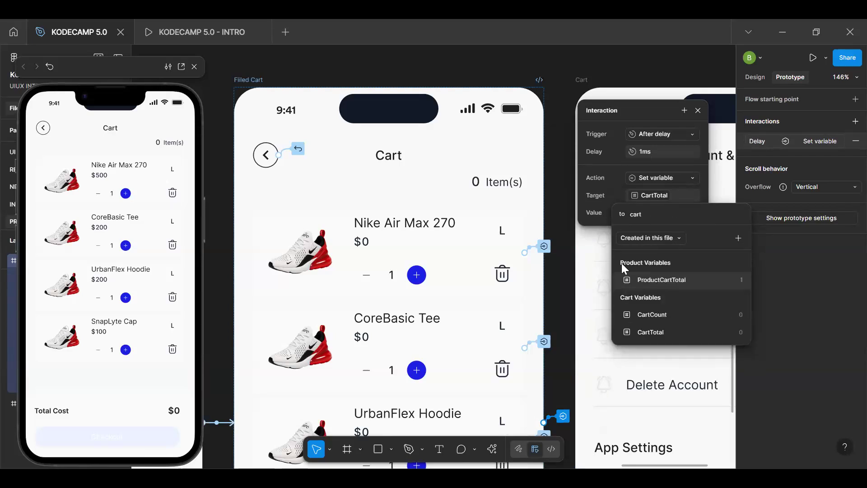
click(695, 332)
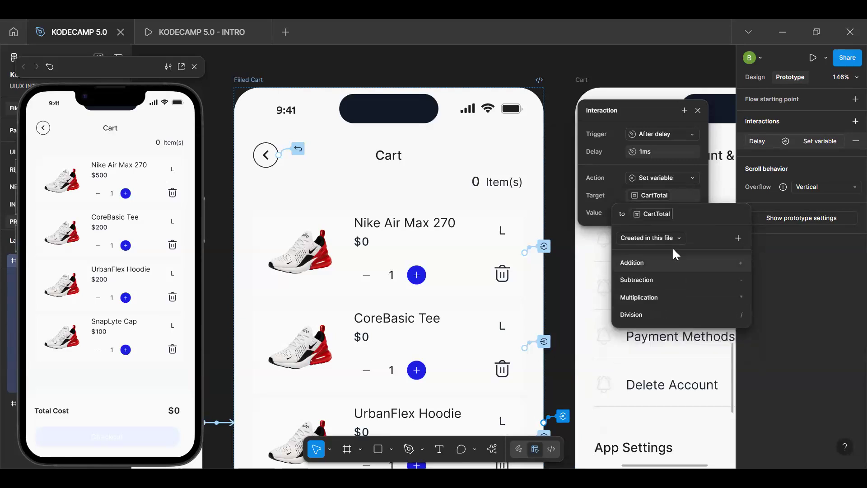
text(+)
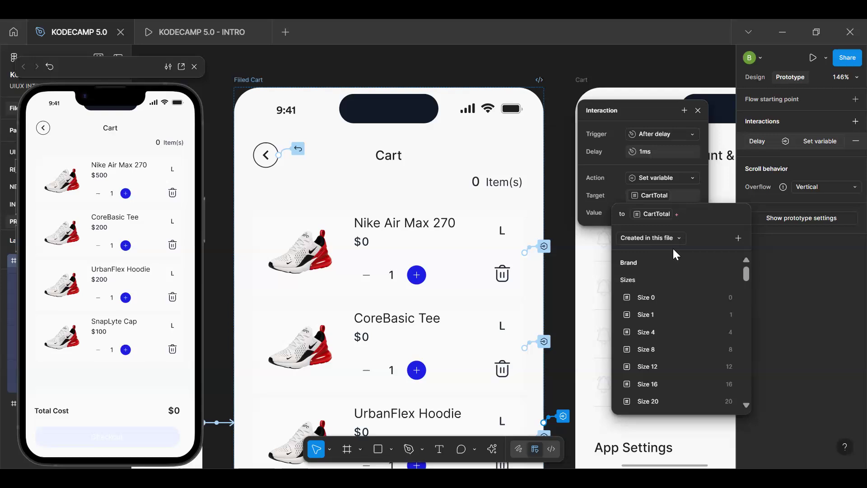
text(pl)
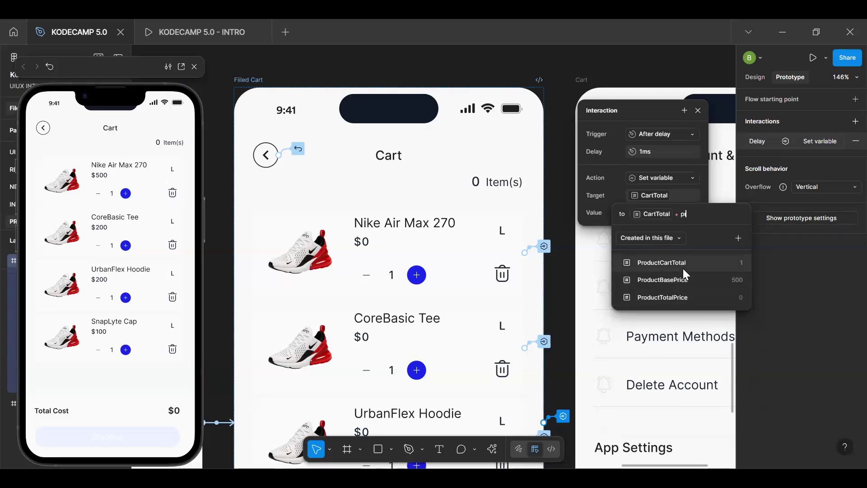
click(678, 295)
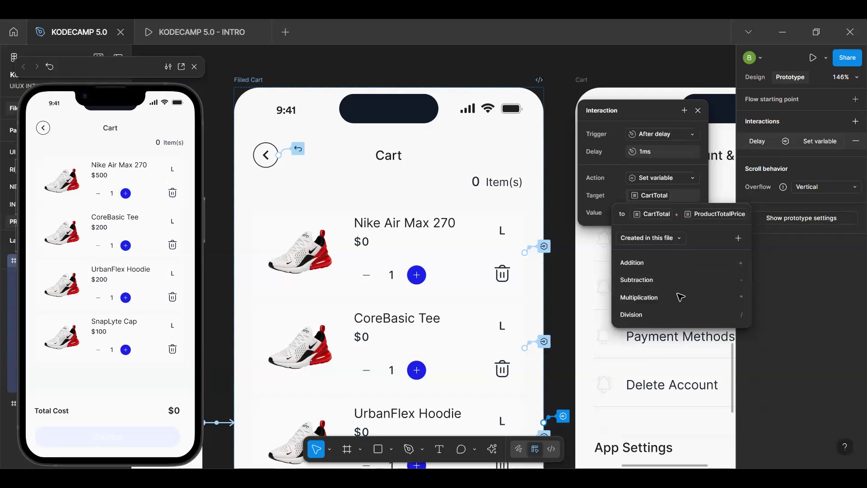
key(Return)
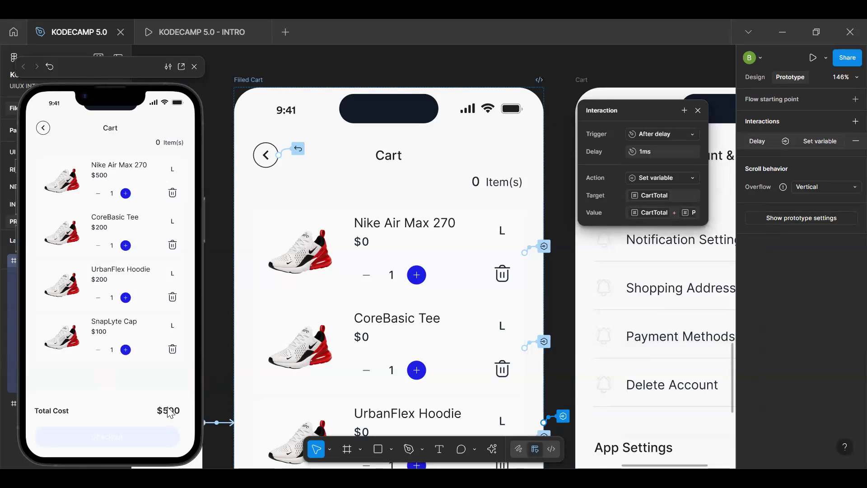
click(133, 393)
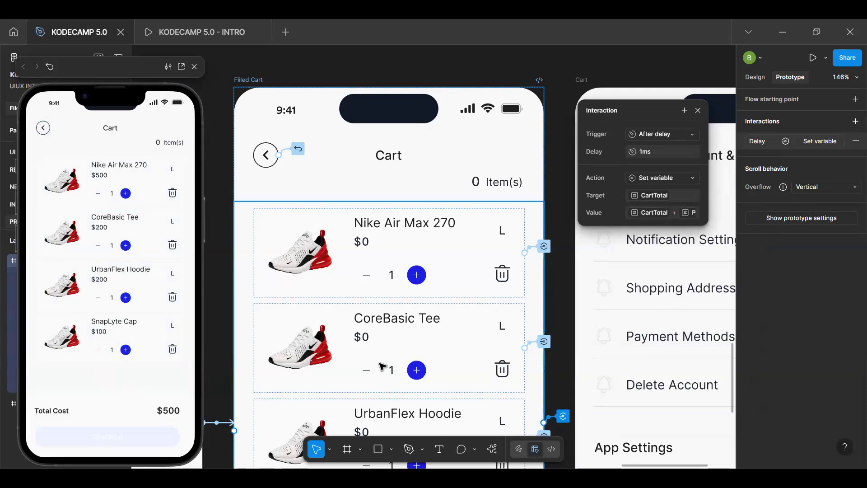
click(699, 111)
Step: Check which variable is bound to the amount text in the Fiiled Cart frame's Total Cost row
scroll(495, 294, down, 10)
scroll(495, 228, up, 2)
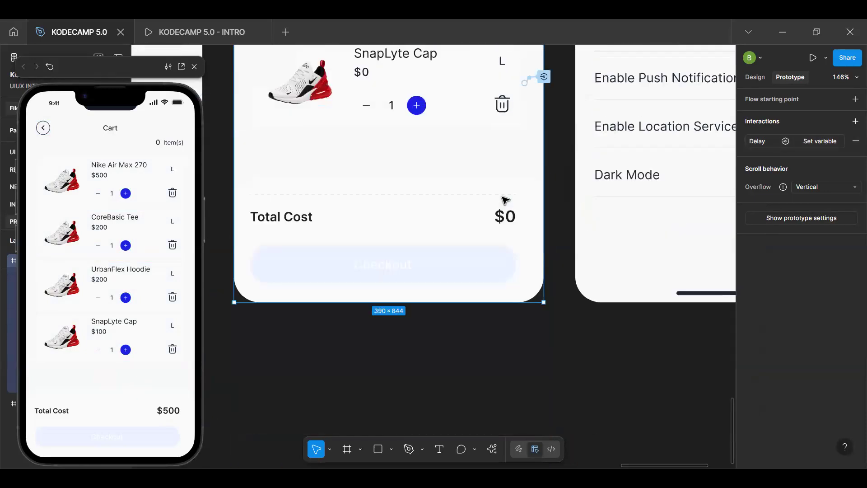
click(510, 220)
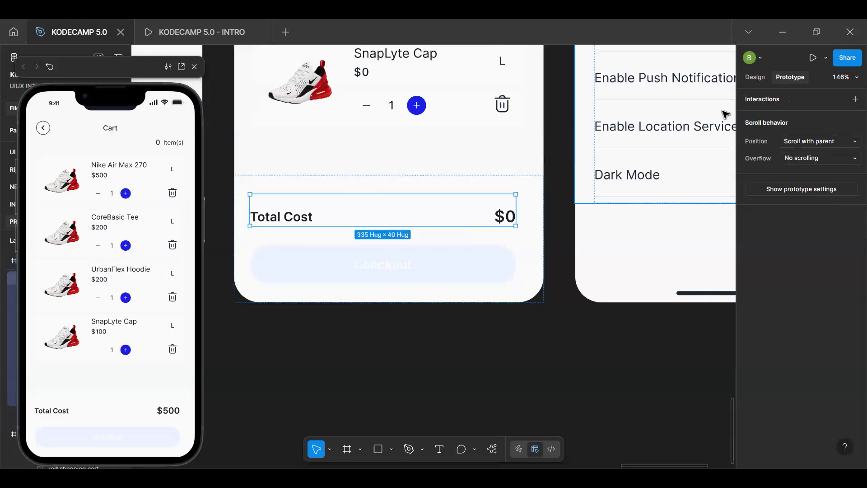
click(515, 222)
key(alt+8)
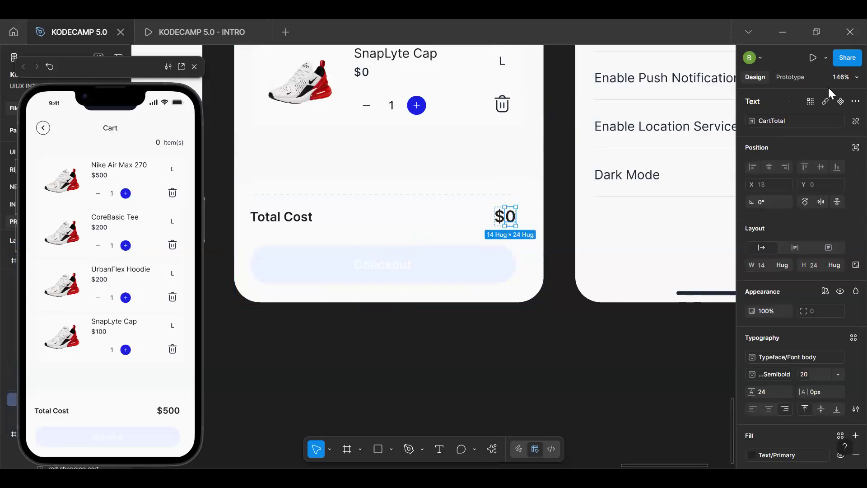
Step: Reopen the Fiiled Cart frame's delay interaction and review its full value expression
scroll(393, 246, up, 10)
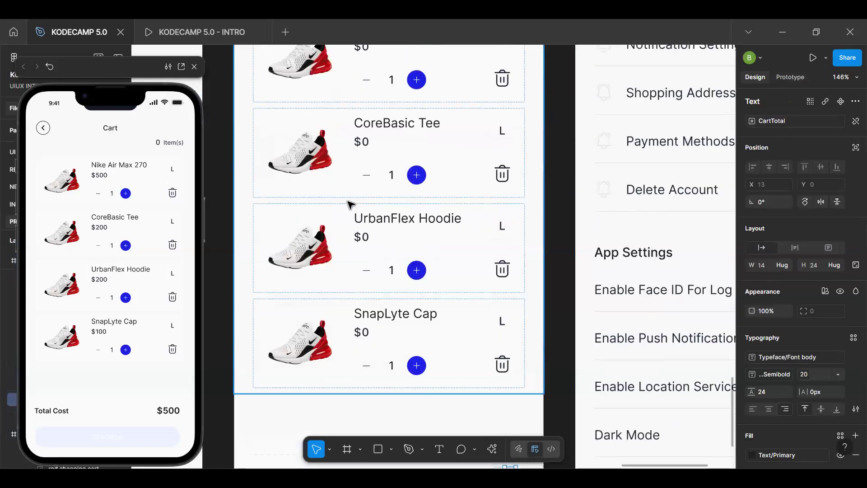
click(271, 92)
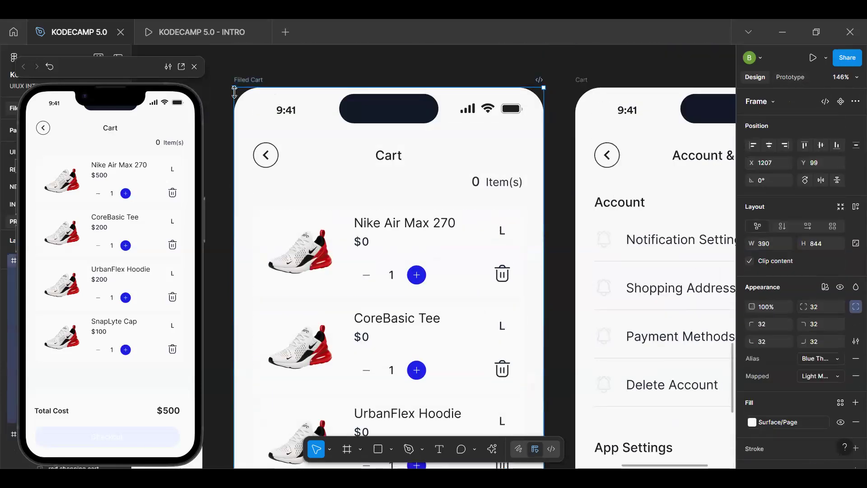
key(alt+9)
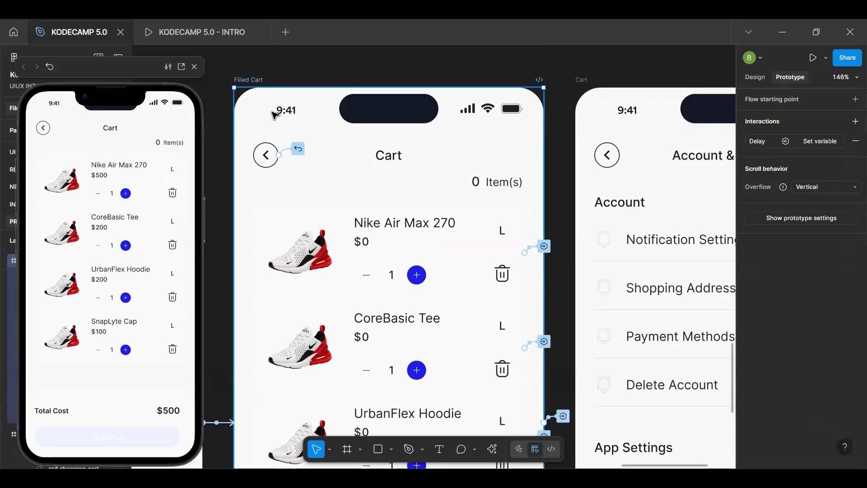
click(820, 141)
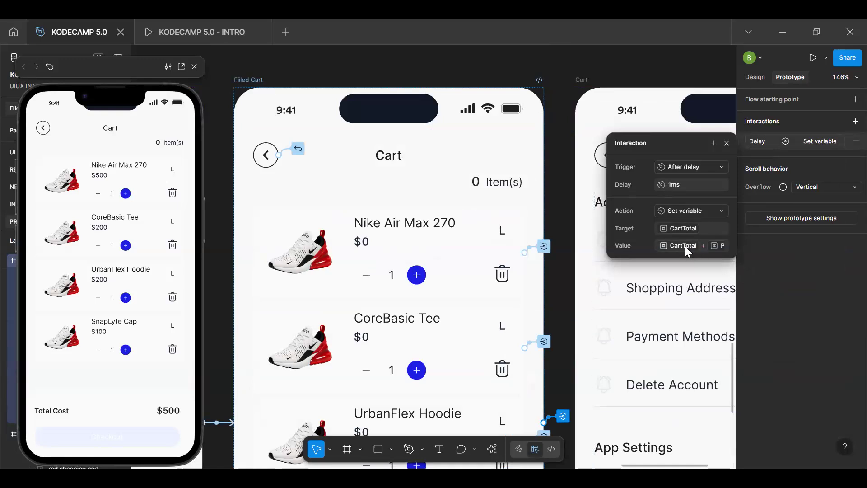
click(716, 250)
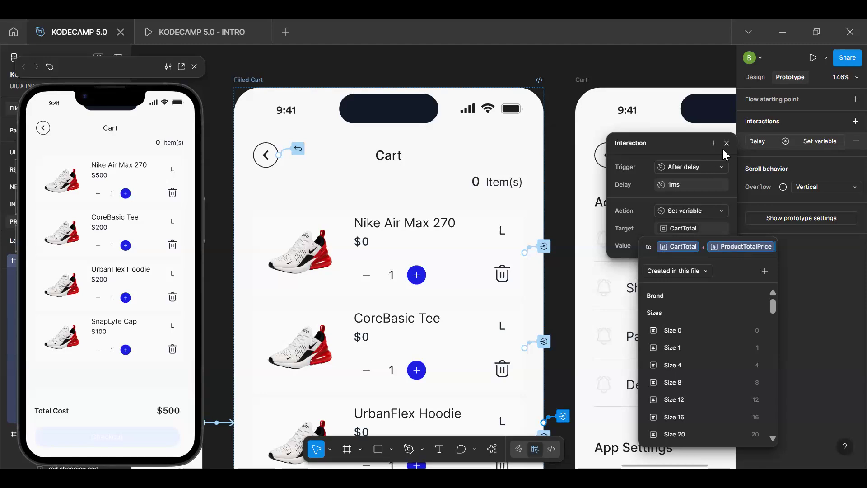
click(720, 194)
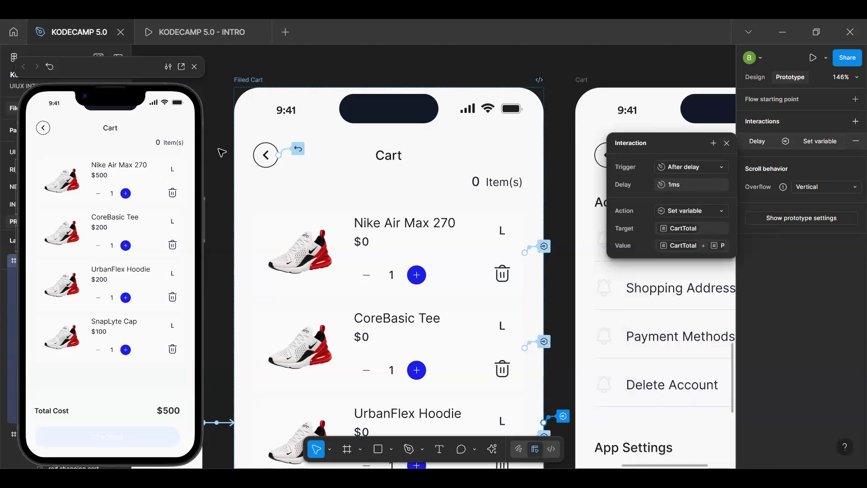
Step: Test the total cost in the preview by raising the Nike Air Max 270 quantity and restarting the prototype
click(242, 88)
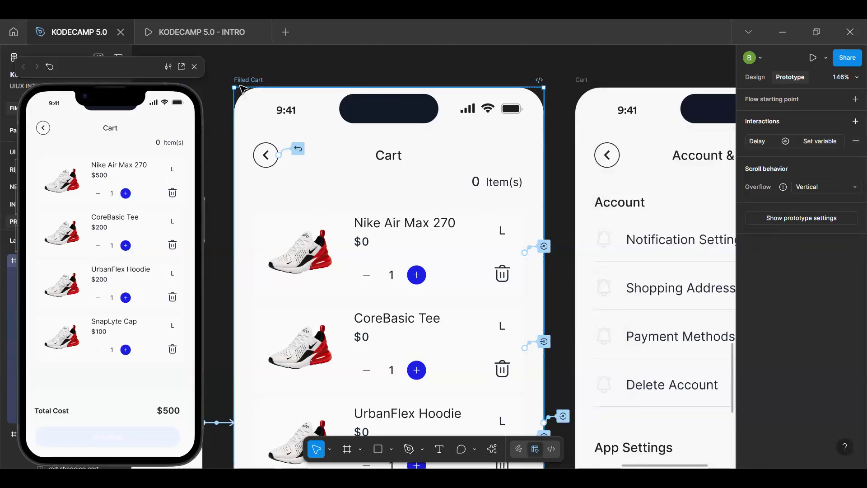
key(r)
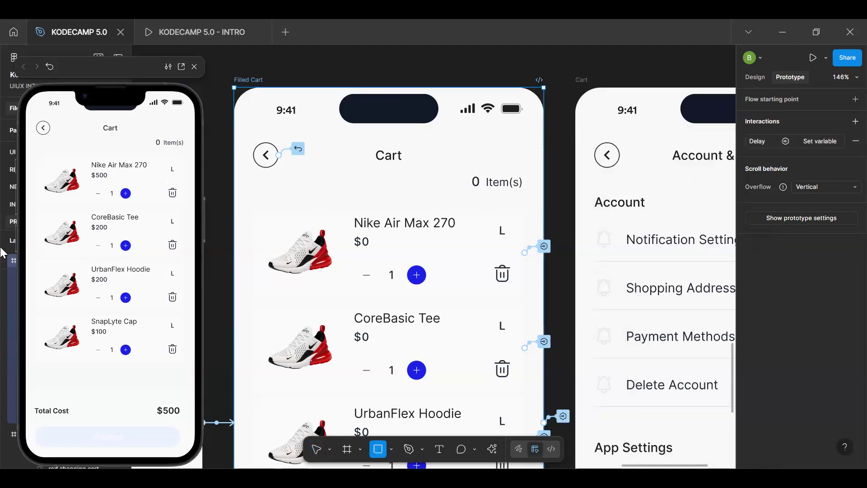
click(127, 194)
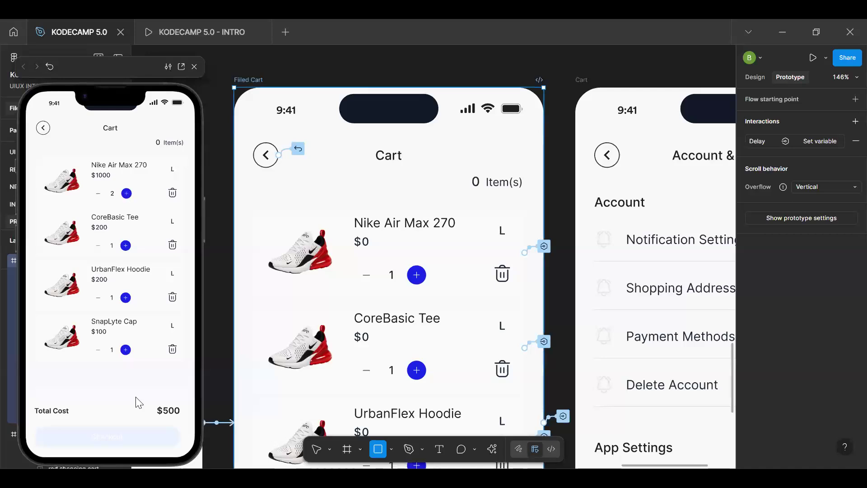
key(r)
click(127, 193)
click(126, 194)
click(127, 195)
key(r)
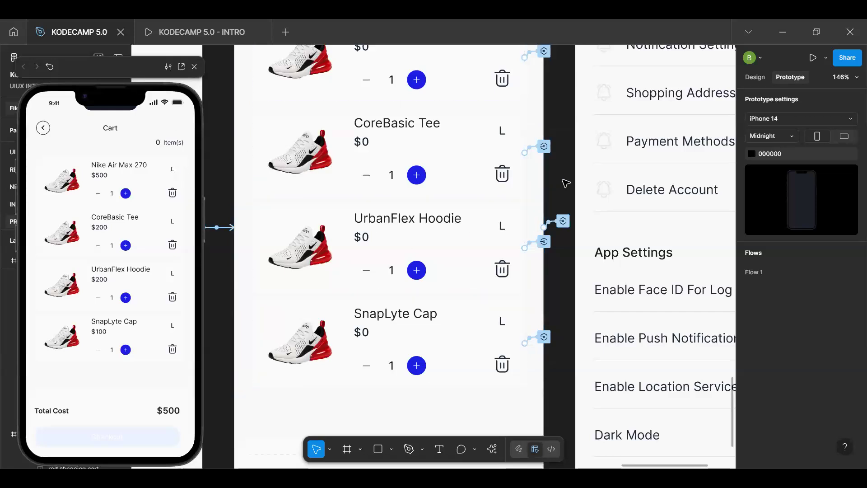
key(shift+1)
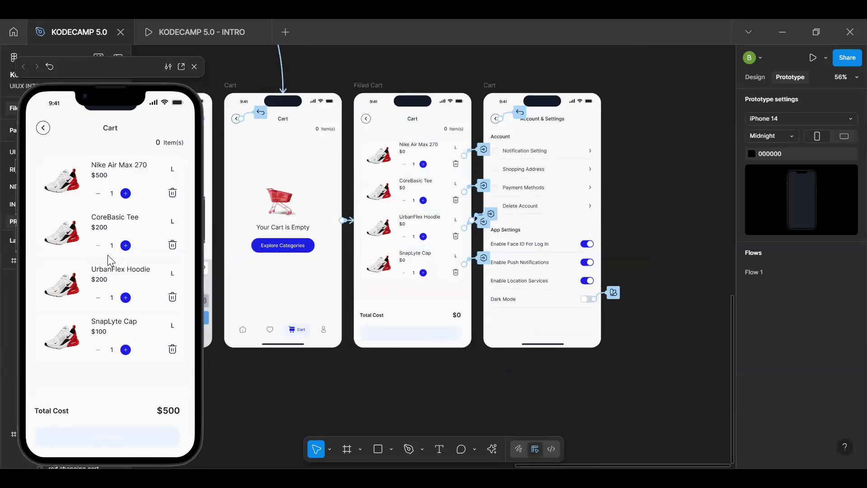
click(46, 133)
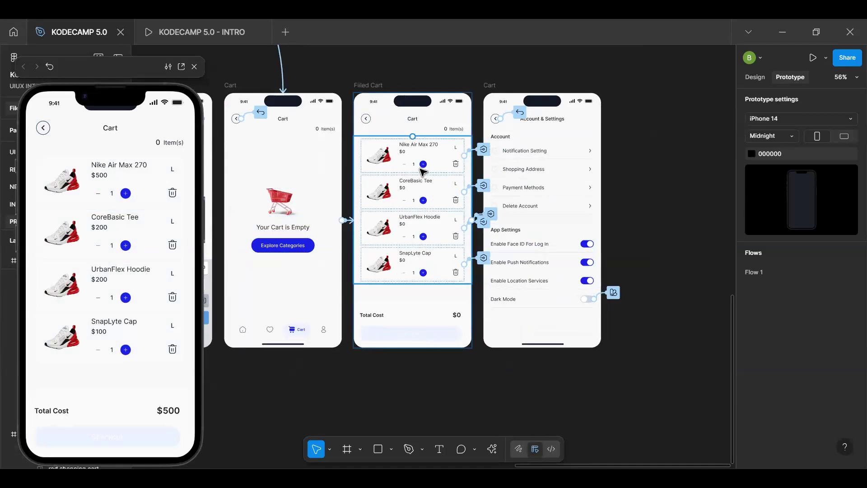
scroll(442, 168, up, 5)
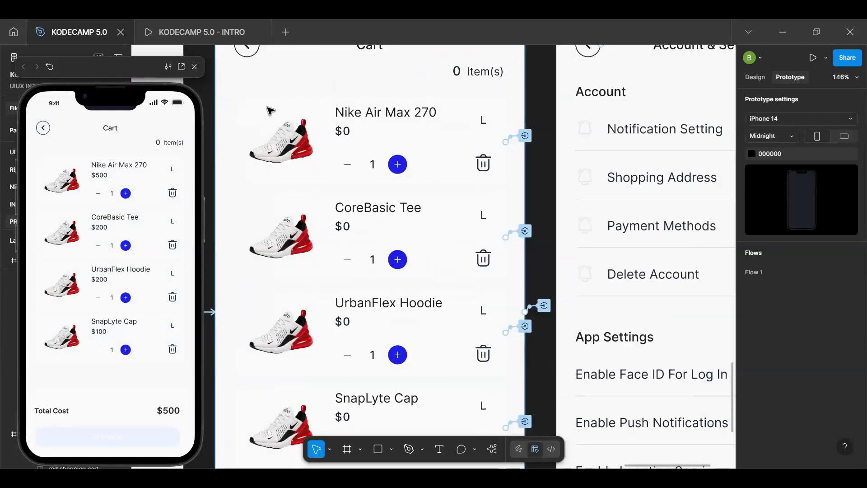
scroll(278, 134, down, 8)
scroll(288, 165, up, 7)
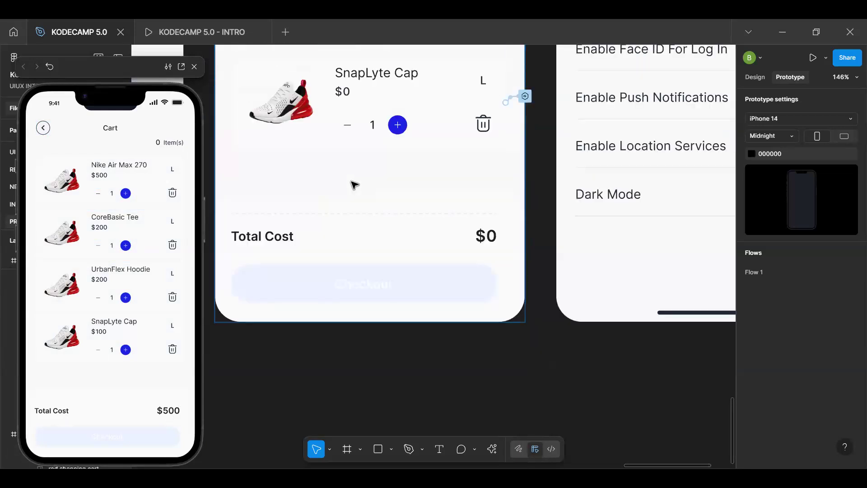
scroll(353, 185, down, 5)
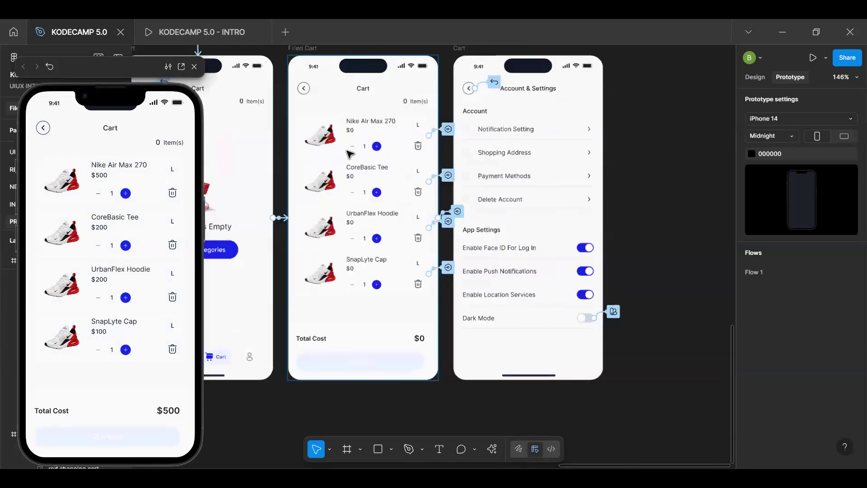
scroll(358, 190, up, 6)
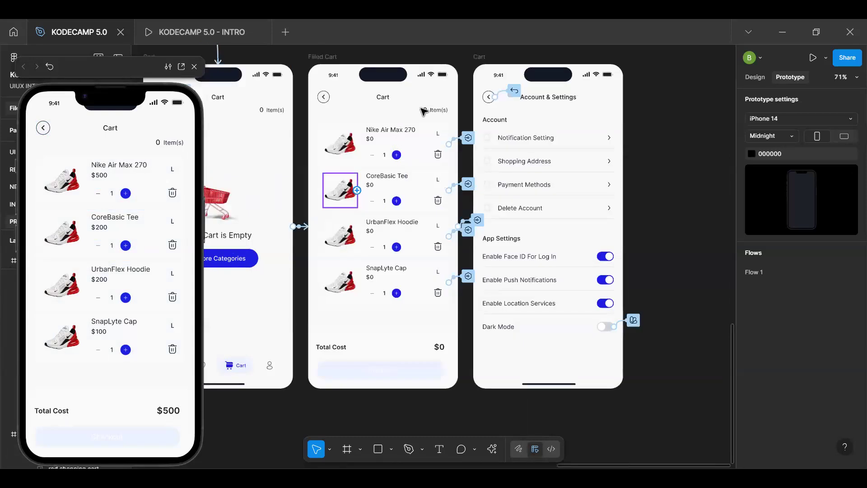
key(shift+e)
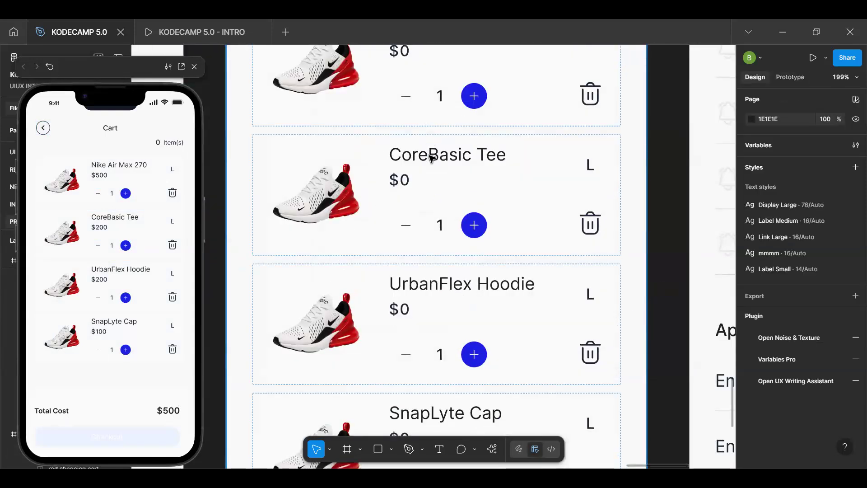
scroll(431, 163, down, 4)
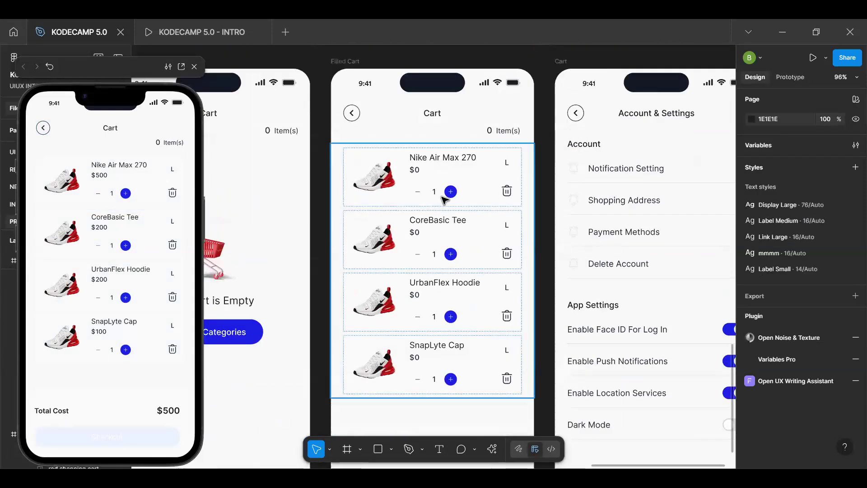
Step: Go to the main component of the Nike Air Max 270 quantity stepper and open its plus button's tap interaction
click(444, 192)
double_click(444, 192)
double_click(444, 192)
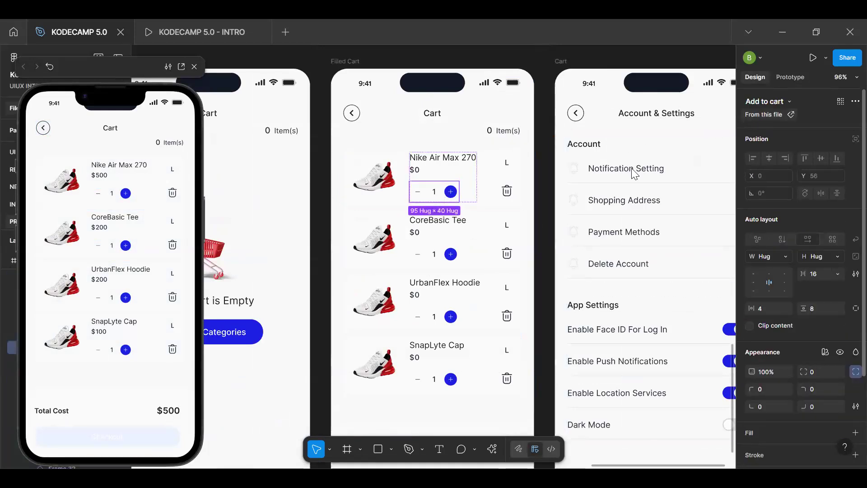
key(ctrl+alt+k)
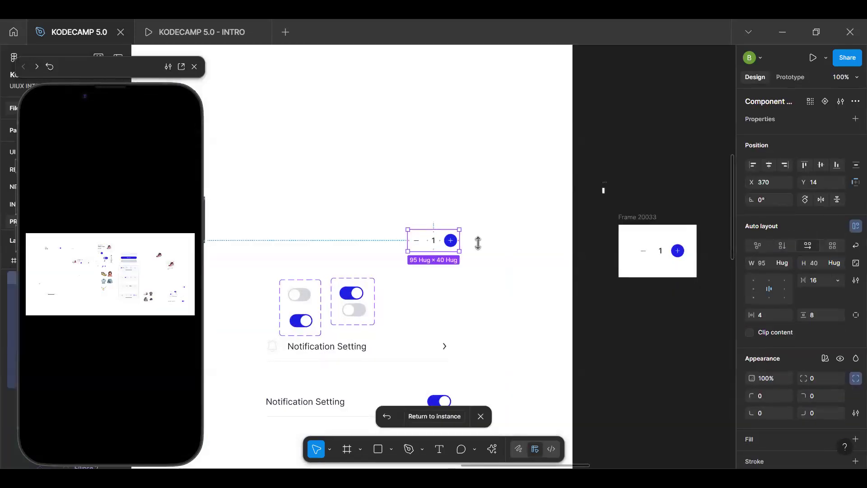
key(shift+e)
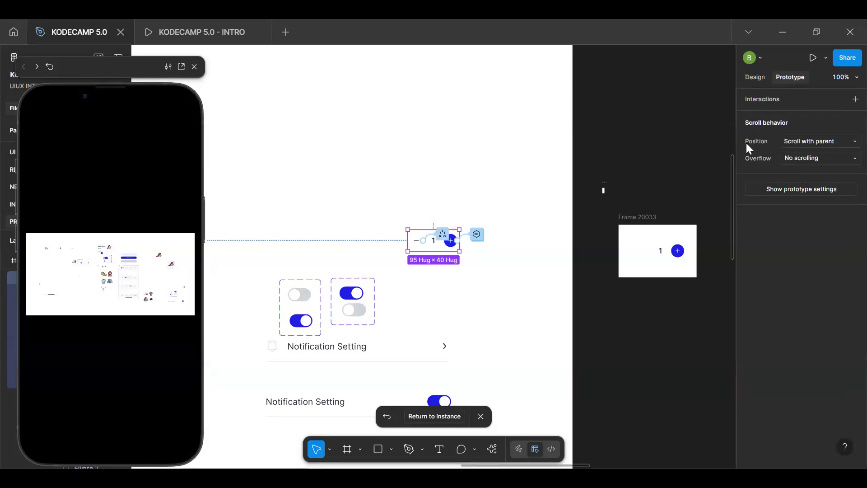
key(shift+2)
click(509, 237)
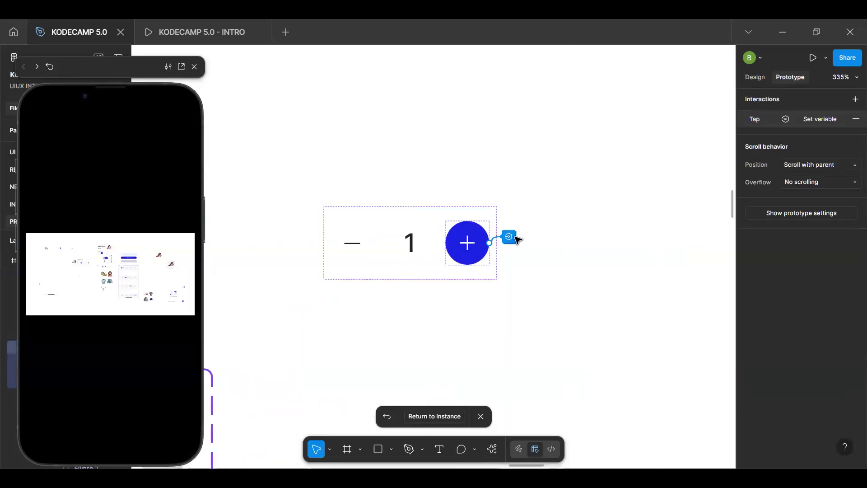
drag(468, 269, 310, 109)
drag(475, 280, 713, 401)
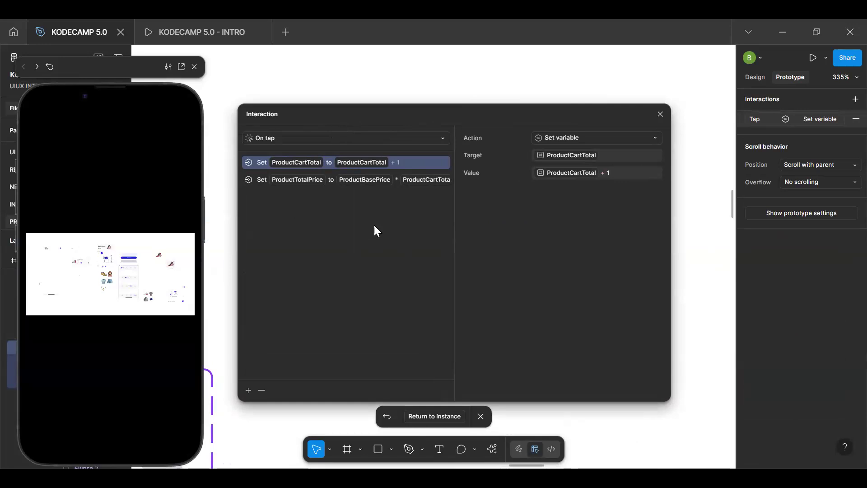
Step: Add a Set variable action to the plus button's tap interaction with CartTotal as its target
click(249, 390)
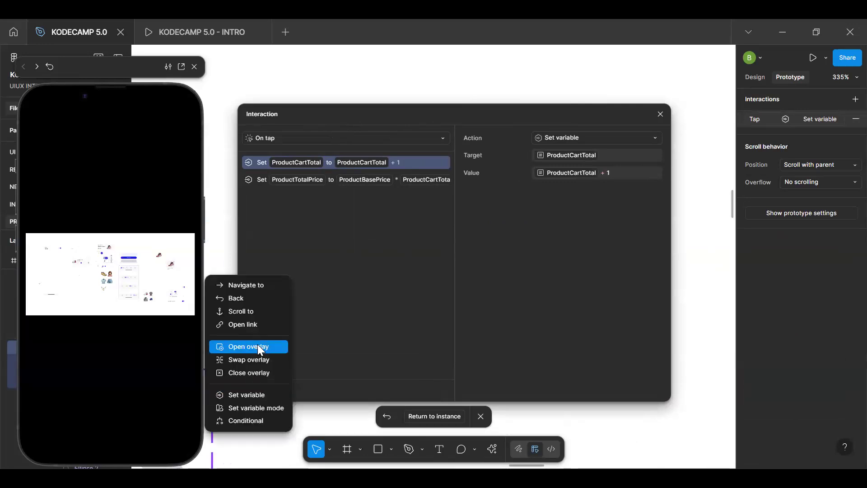
click(255, 395)
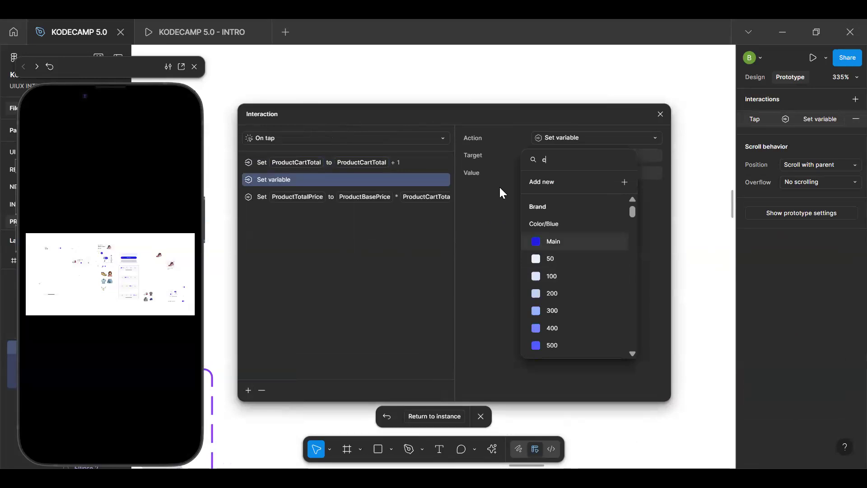
text(cart)
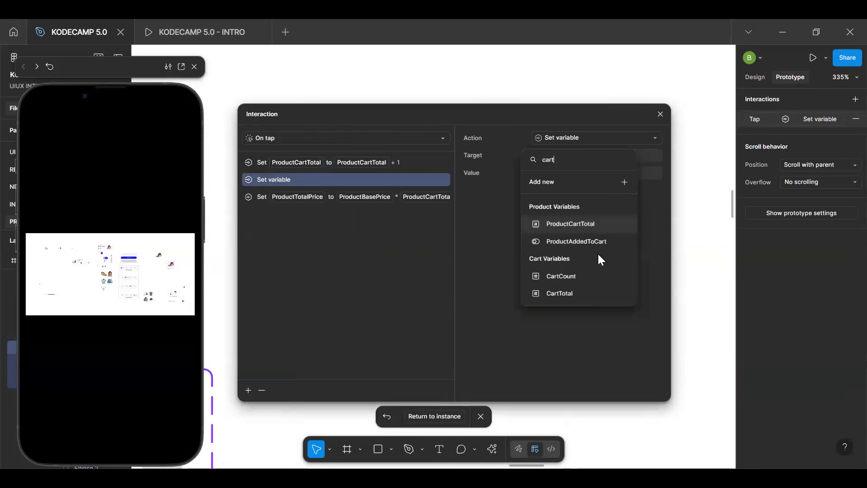
click(568, 292)
Step: Write the value expression CartTotal + ProductTotalPrice for the plus button's CartTotal action
text(c)
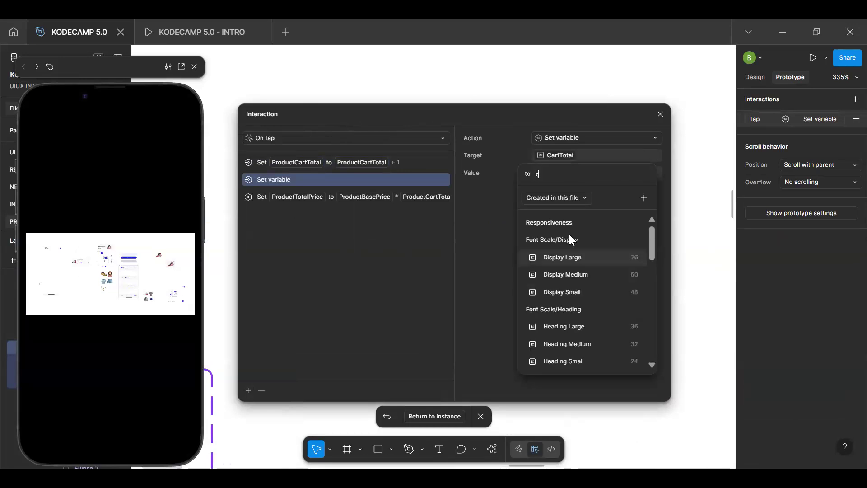
text(art)
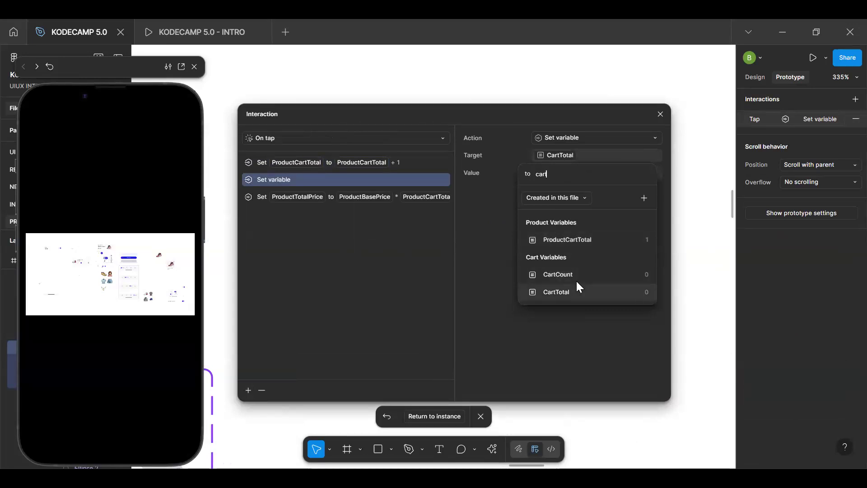
key(BackSpace)
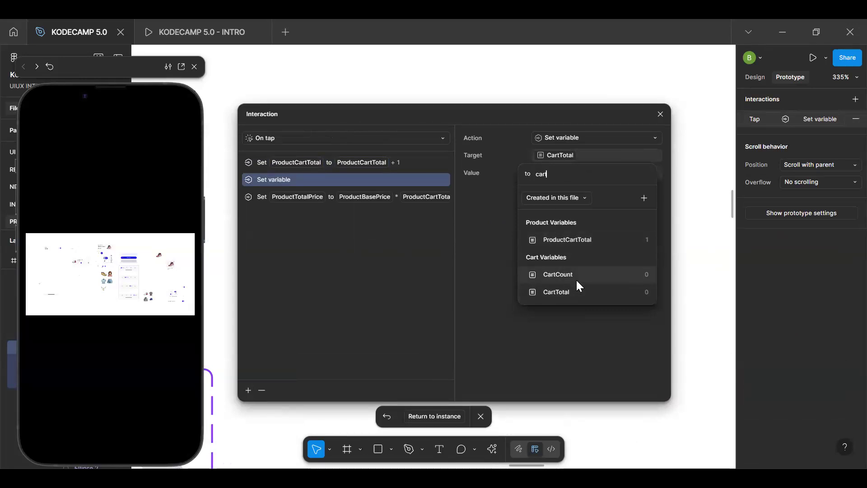
click(574, 291)
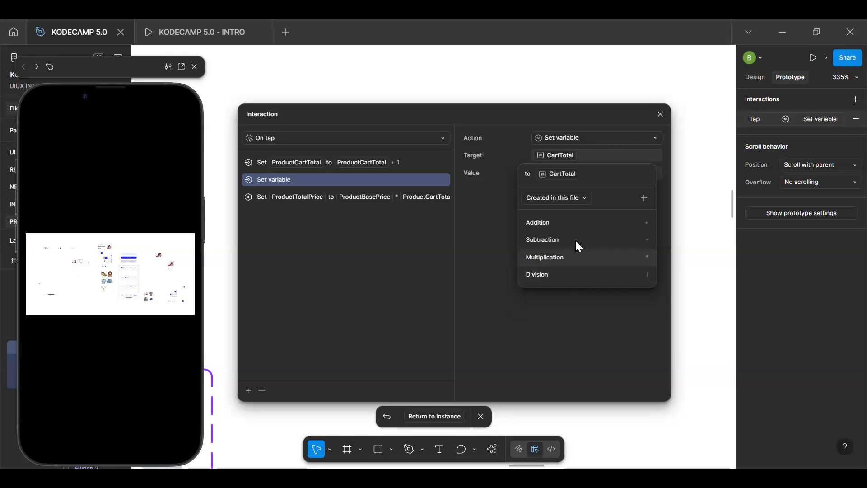
click(564, 226)
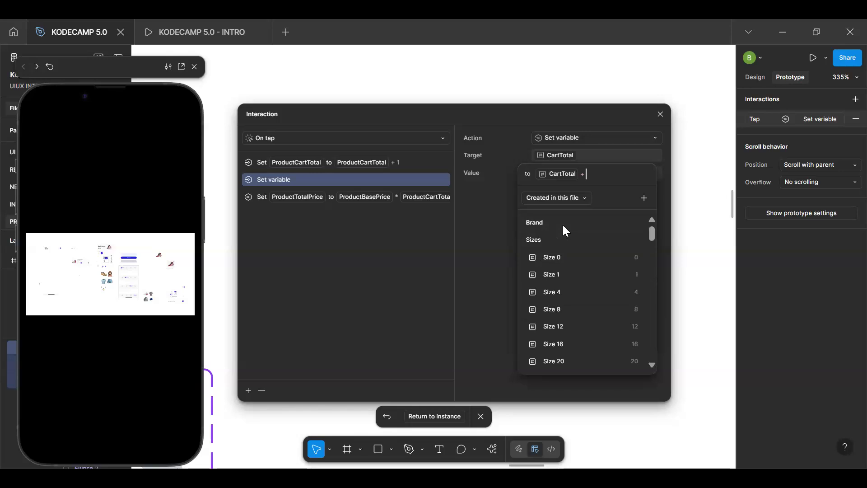
text(pro)
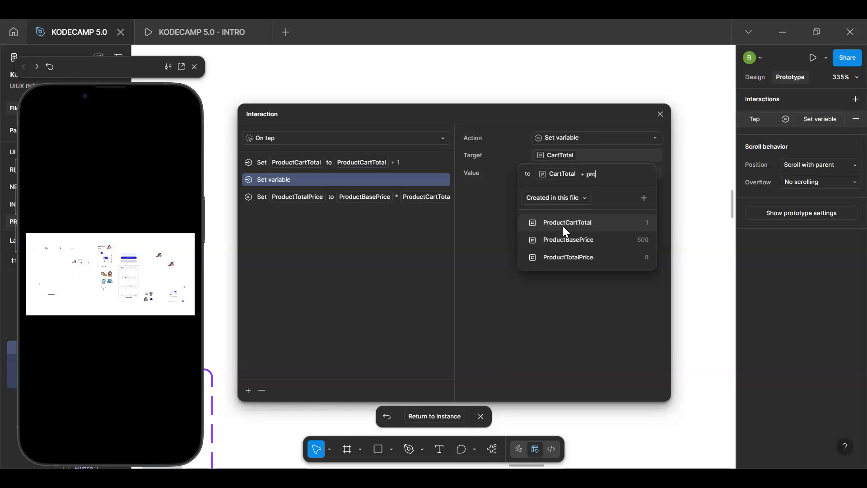
click(583, 258)
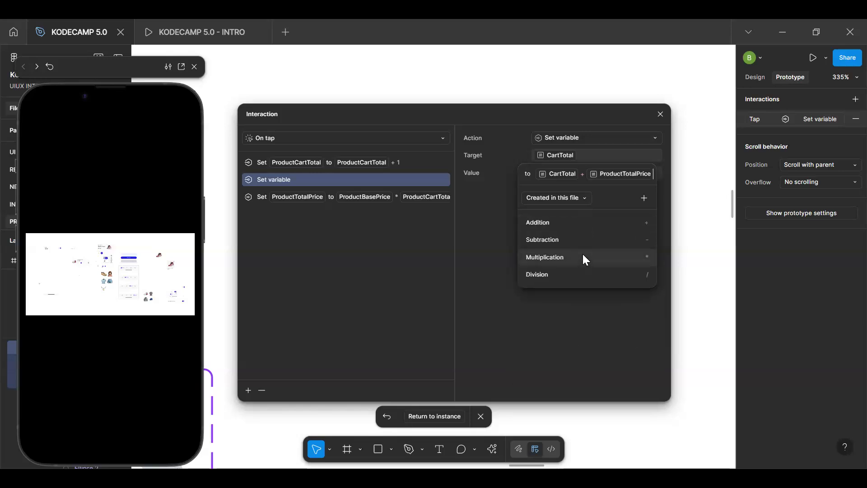
click(583, 258)
key(BackSpace)
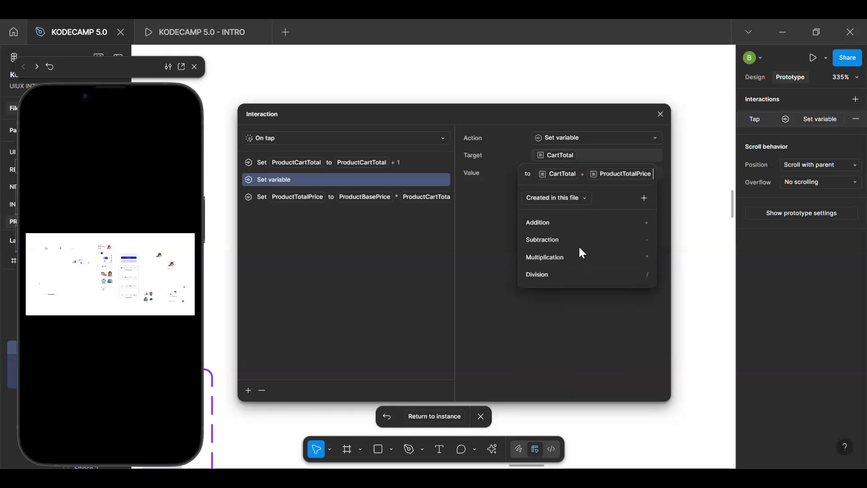
click(595, 258)
key(BackSpace)
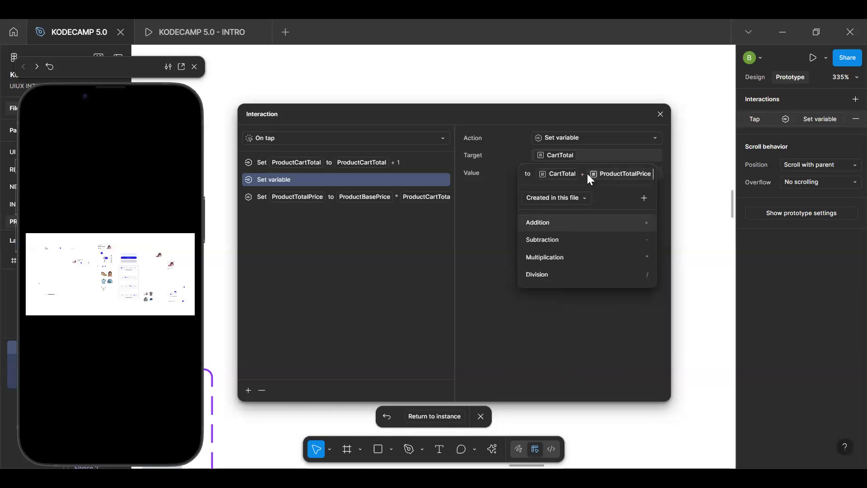
text(*)
key(BackSpace)
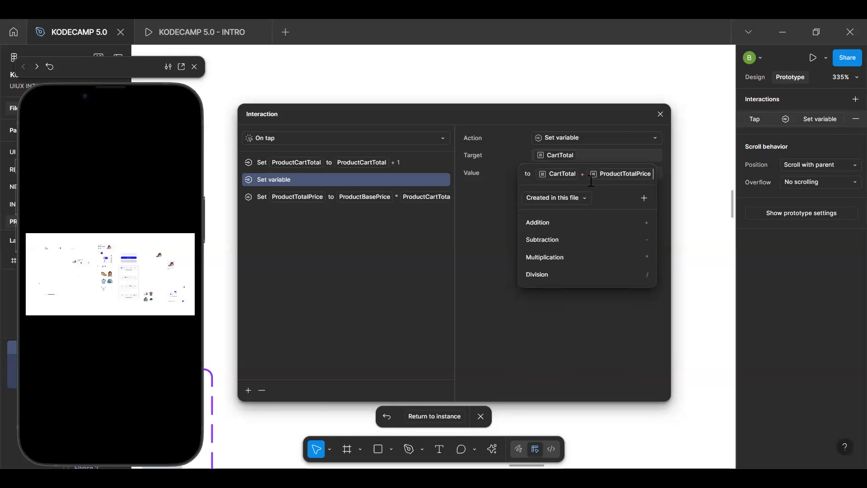
Step: Confirm the CartTotal expression, close the interaction settings and return to the stepper instance in the cart
key(Return)
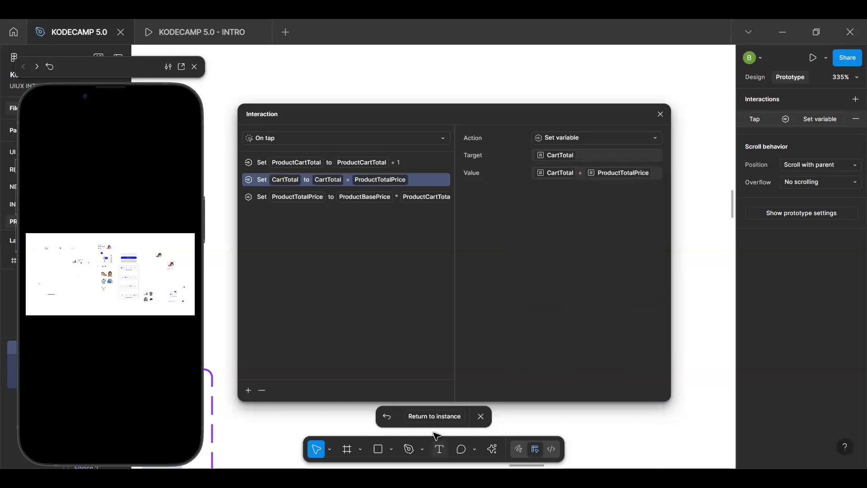
click(660, 114)
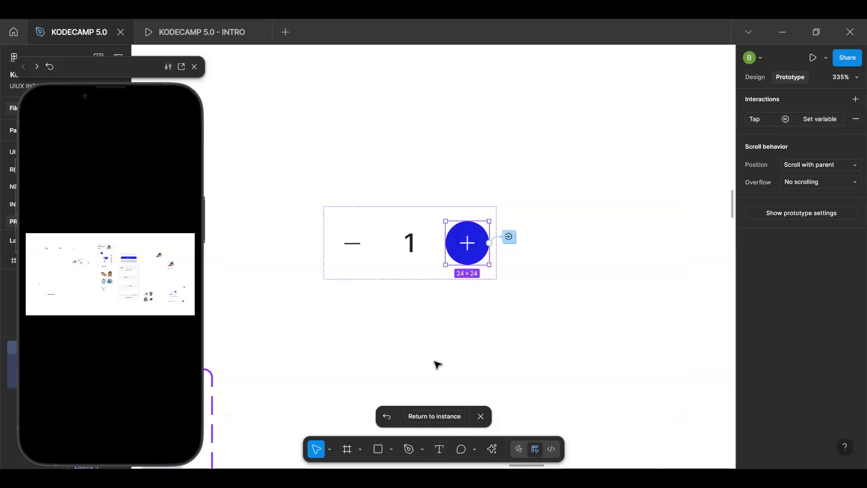
click(434, 416)
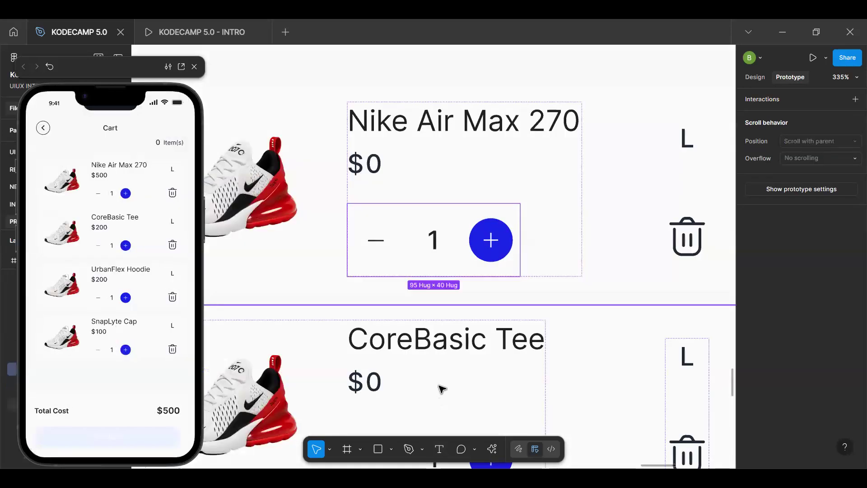
click(136, 375)
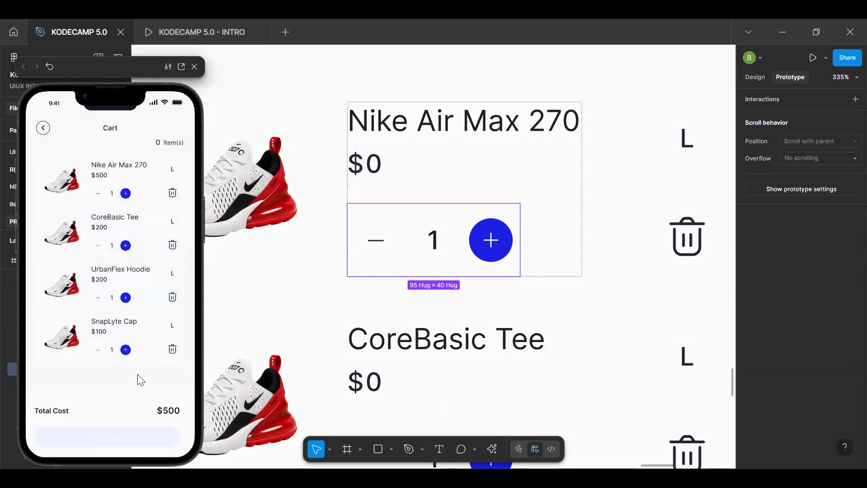
double_click(384, 245)
click(459, 276)
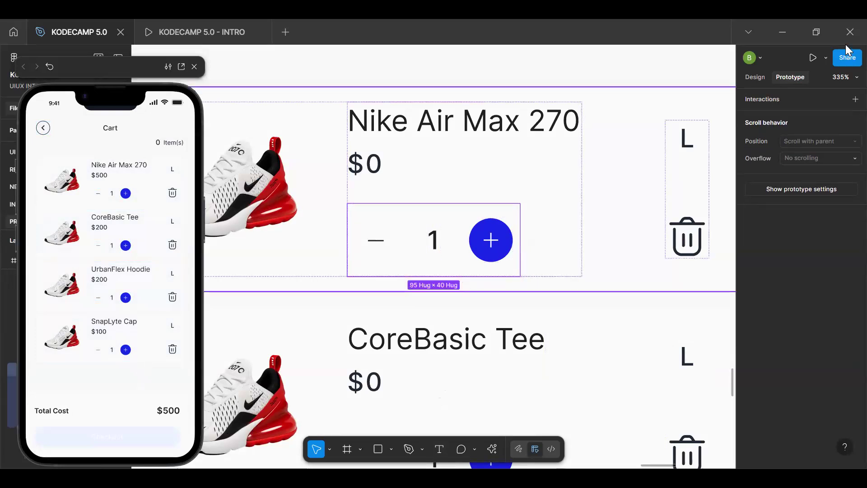
Step: Go back to the stepper's main component and open the minus button's conditional tap interaction
key(alt+8)
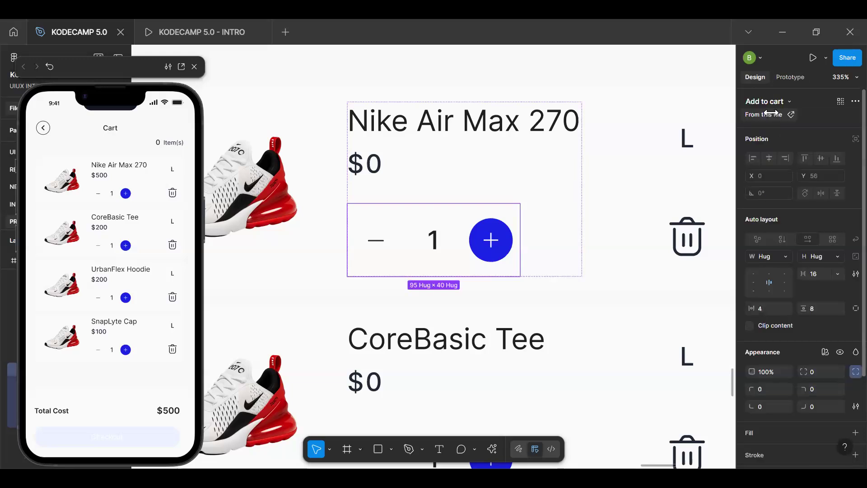
click(784, 110)
key(alt+9)
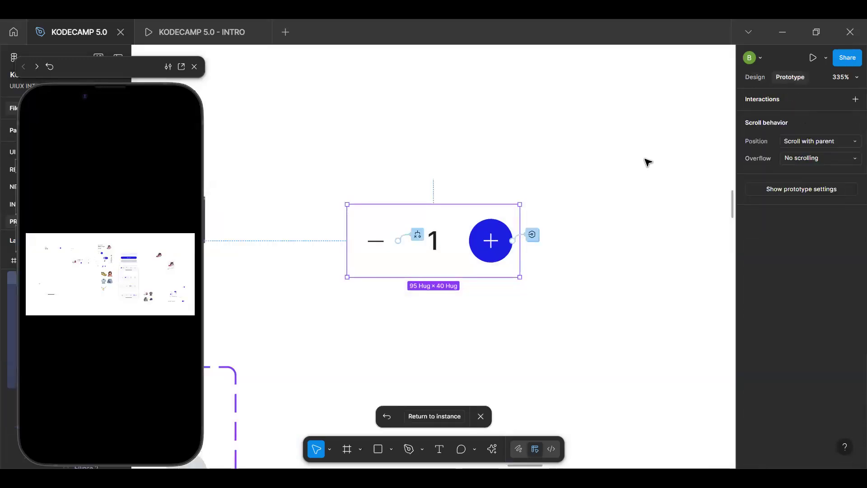
scroll(420, 245, up, 3)
scroll(421, 249, up, 3)
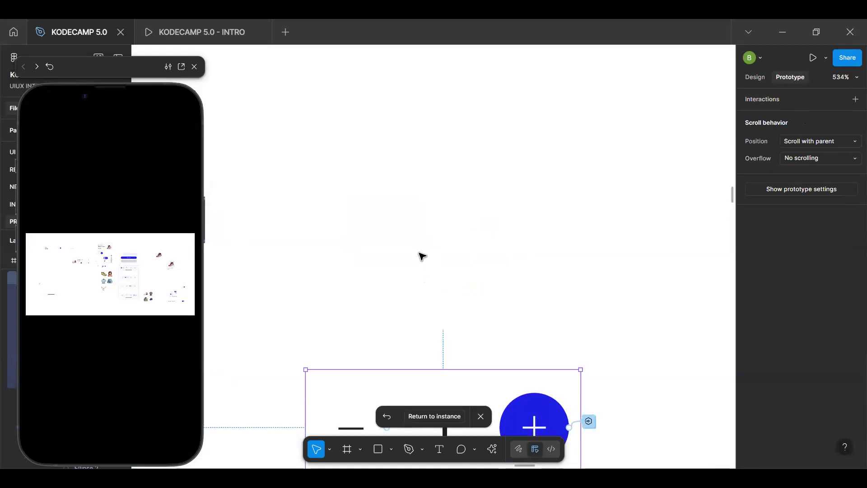
scroll(420, 251, down, 5)
click(406, 163)
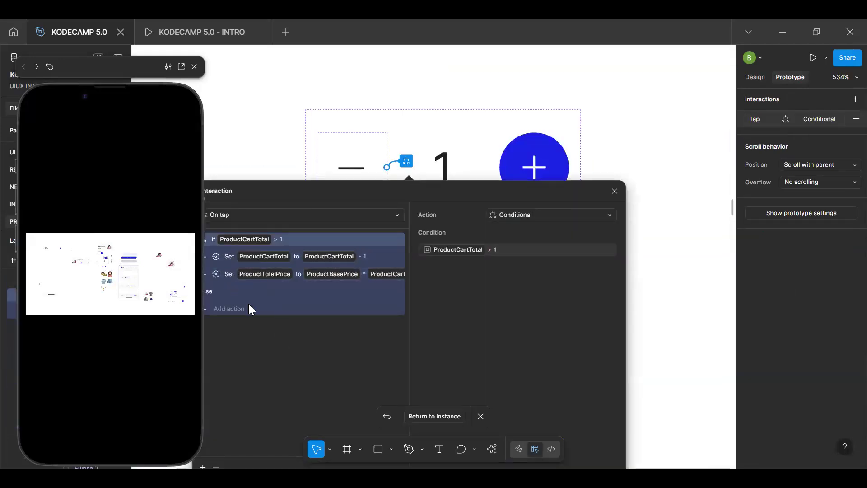
drag(359, 197, 543, 137)
drag(443, 130, 379, 81)
Step: Add a Set variable action below the minus button's conditional with CartTotal as its target
click(335, 351)
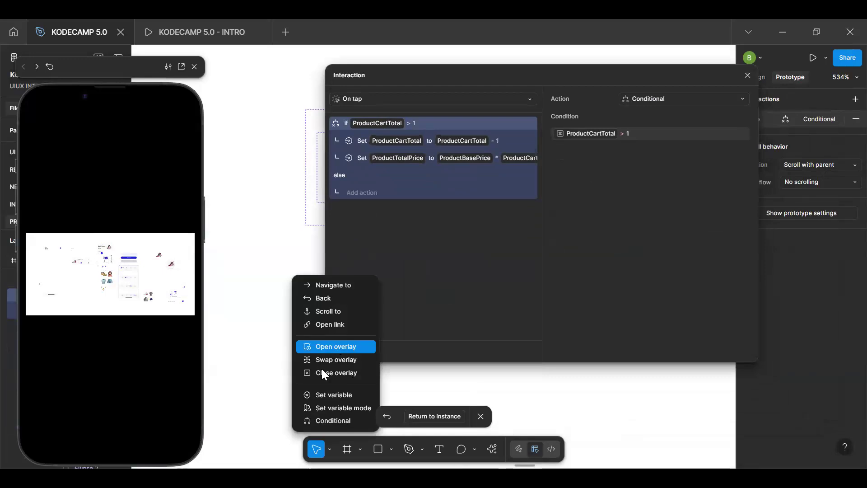
click(338, 393)
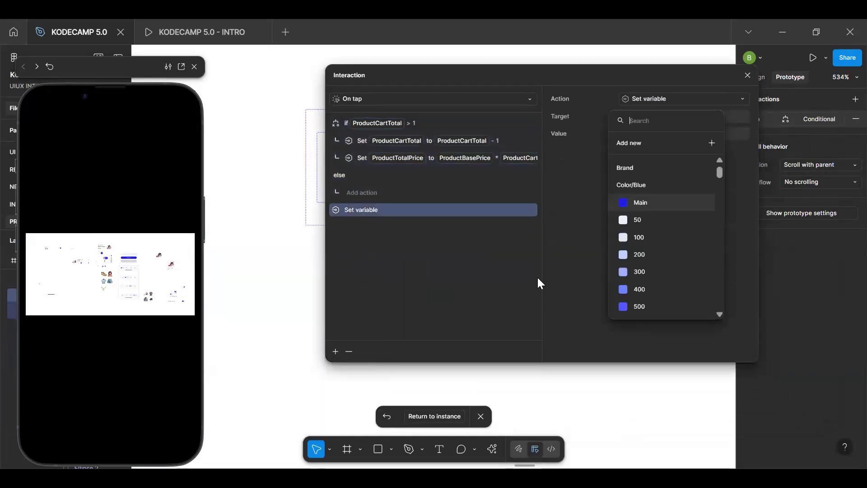
text(cart)
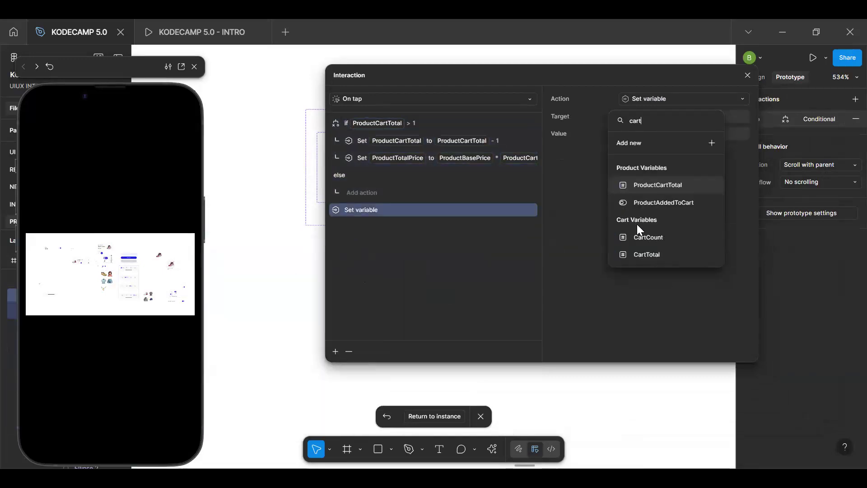
click(653, 254)
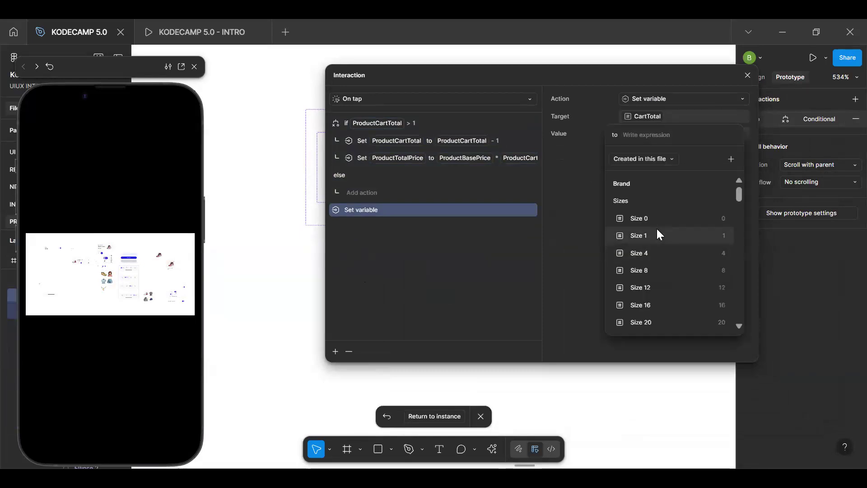
Step: Write the value expression CartTotal - ProductTotalPrice for the minus button's CartTotal action
text(cart)
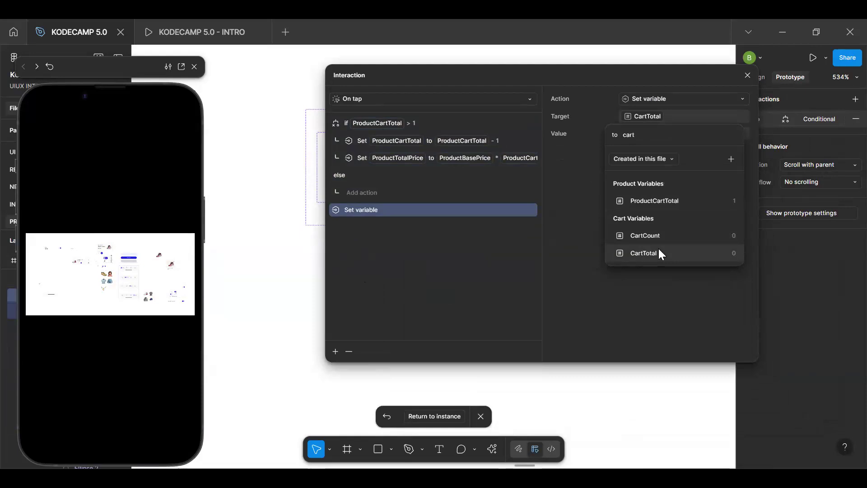
click(659, 249)
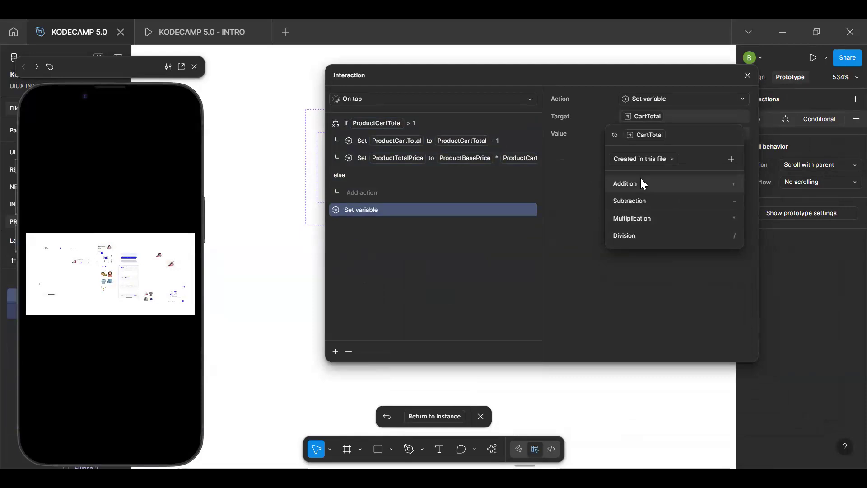
click(649, 204)
text(pro)
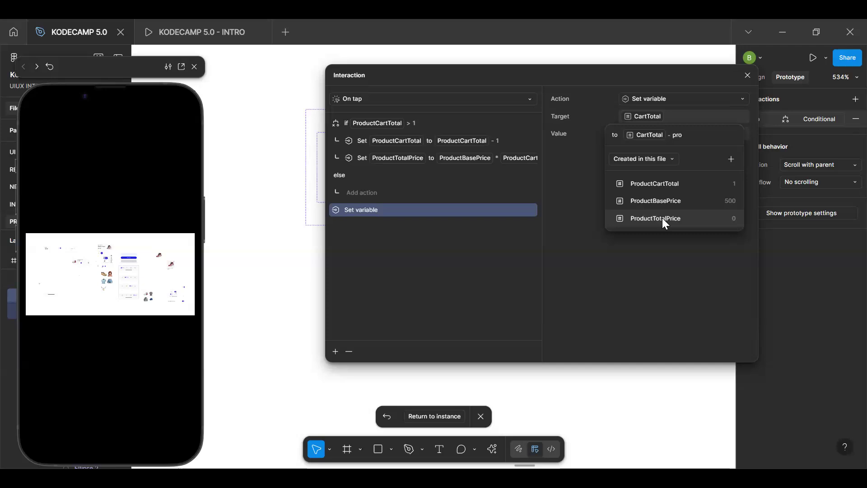
click(666, 220)
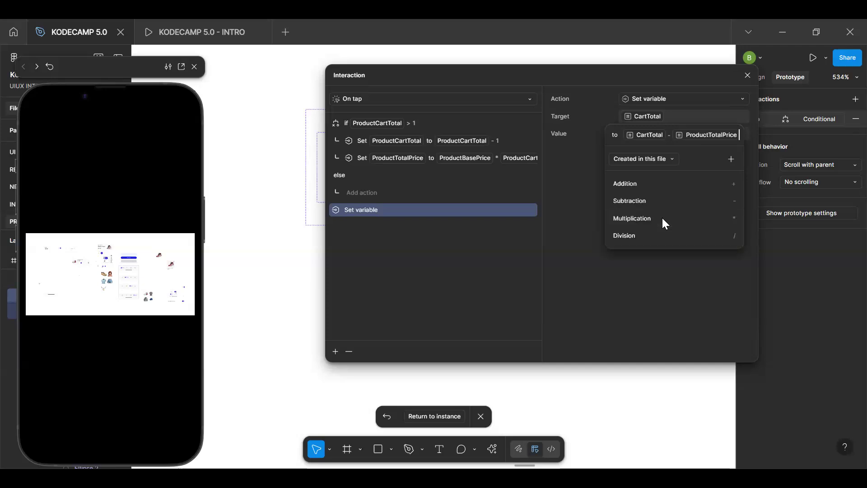
key(Return)
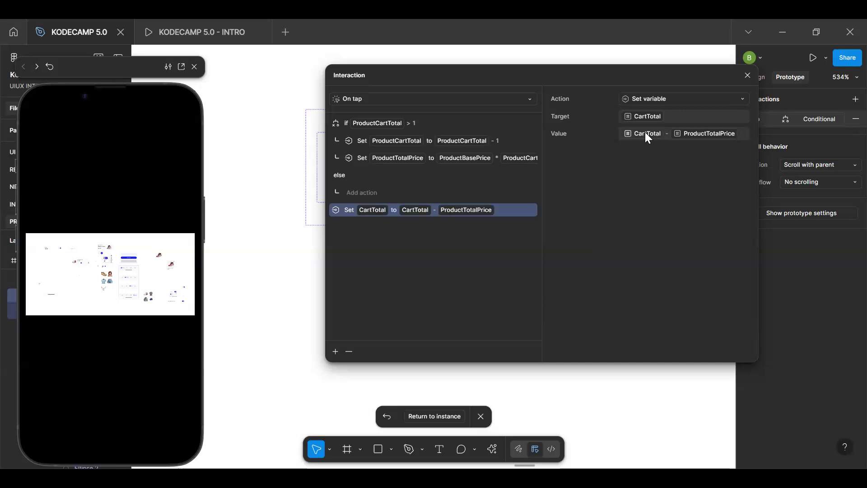
Step: Replace the value expression of the minus button's CartTotal action with ProductCartTotal + ProductTotalPrice
click(646, 133)
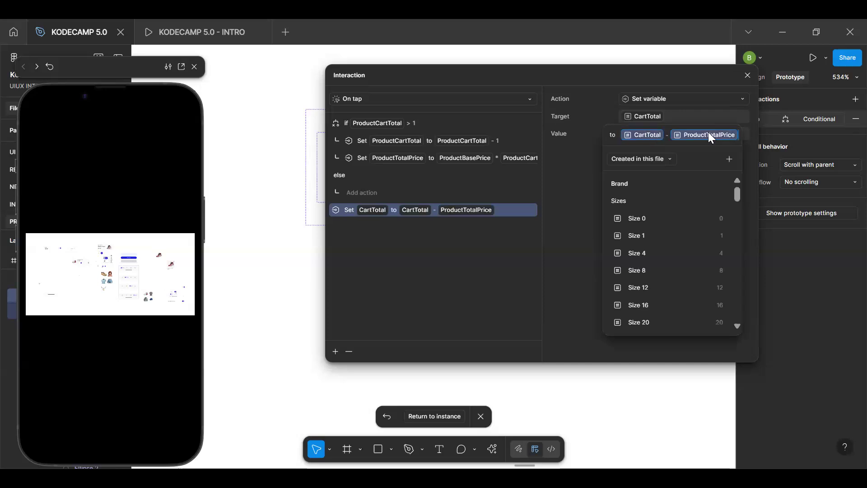
key(BackSpace)
text(pro)
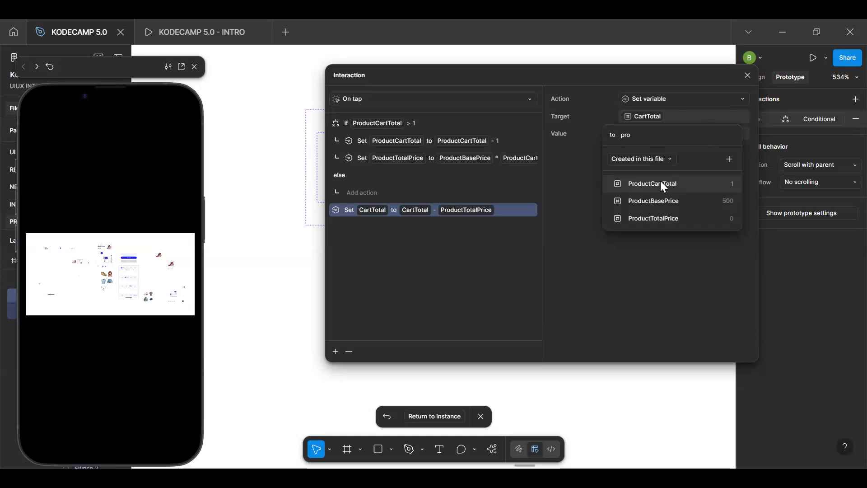
click(660, 184)
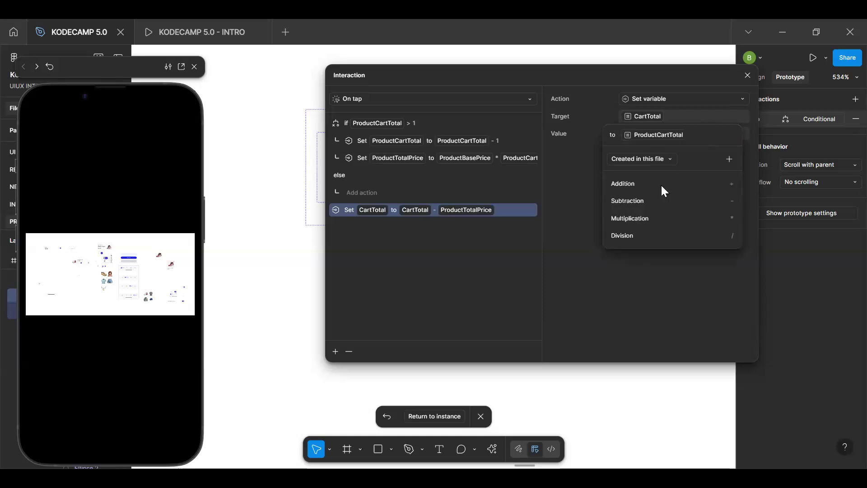
click(662, 187)
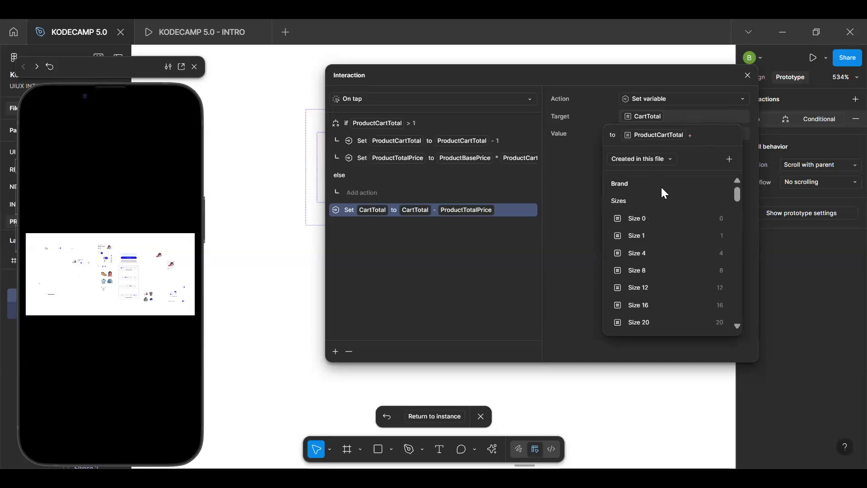
text(pro)
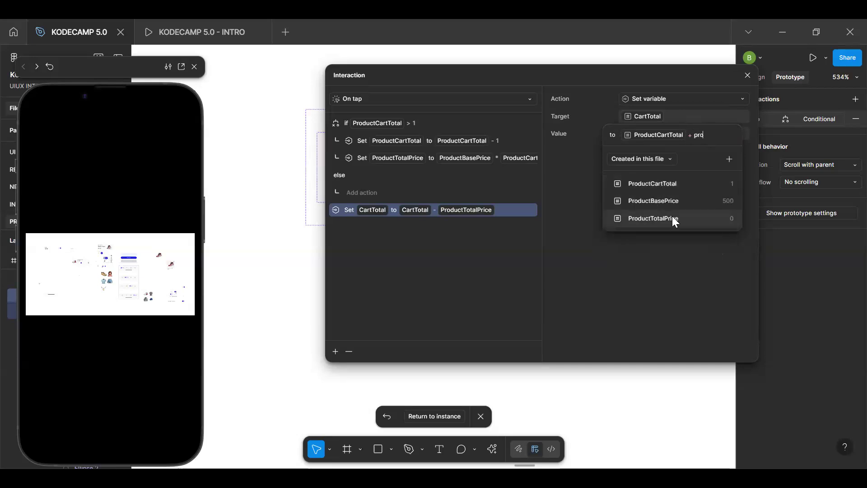
click(672, 218)
click(423, 206)
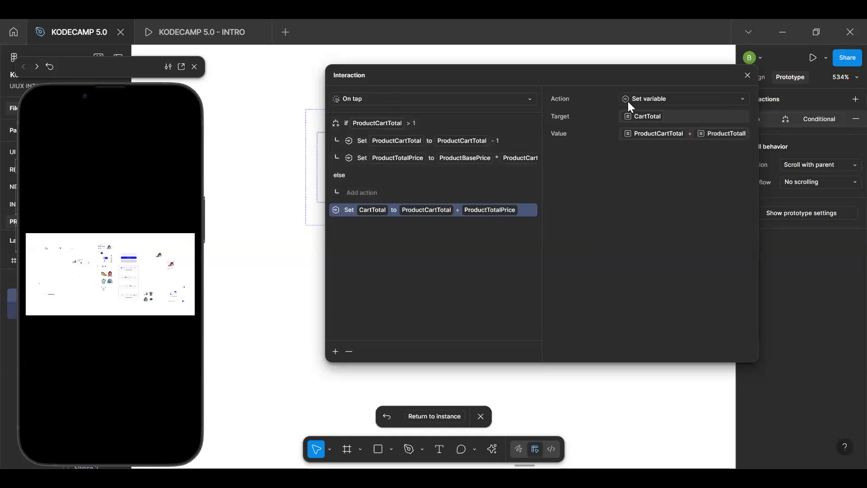
key(Escape)
Step: Open the plus button's tap interaction and delete its existing CartTotal action
click(558, 165)
click(830, 123)
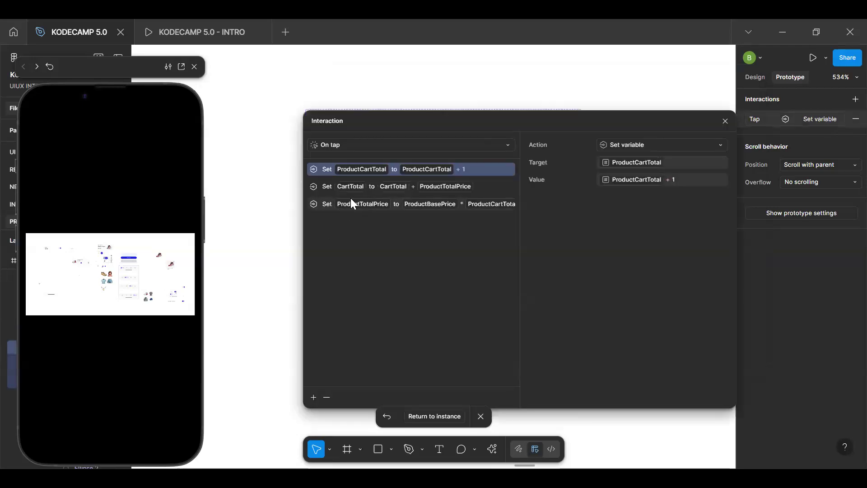
click(351, 187)
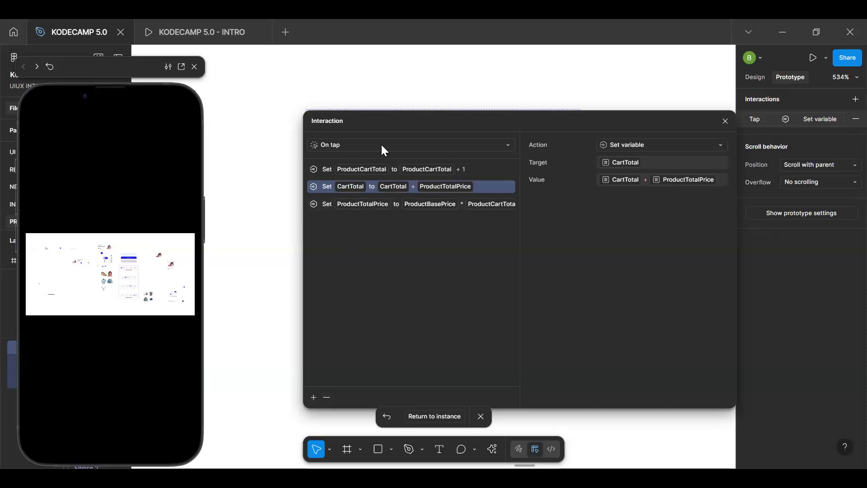
drag(420, 126, 400, 114)
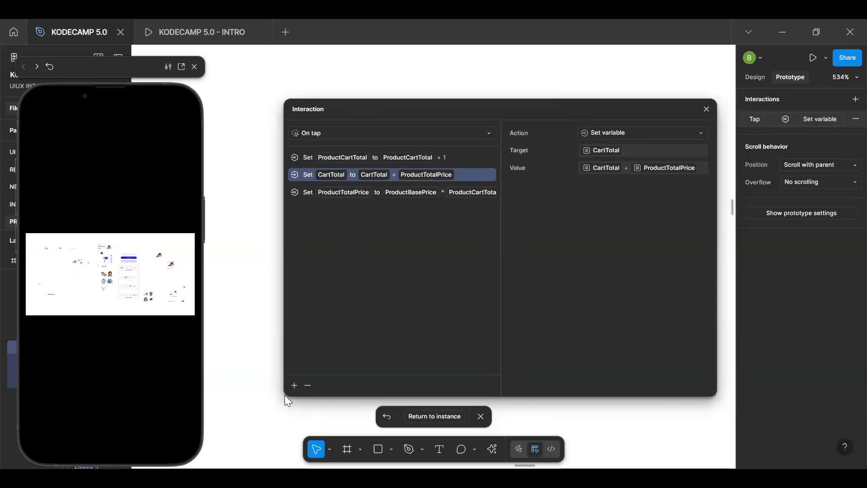
click(309, 385)
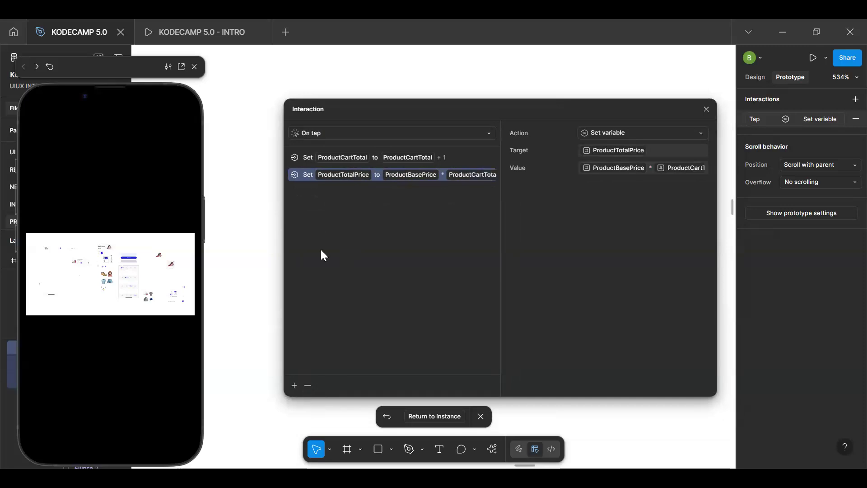
Step: Add a Set variable action at the end of the plus button's tap interaction with CartTotal as its target
click(294, 386)
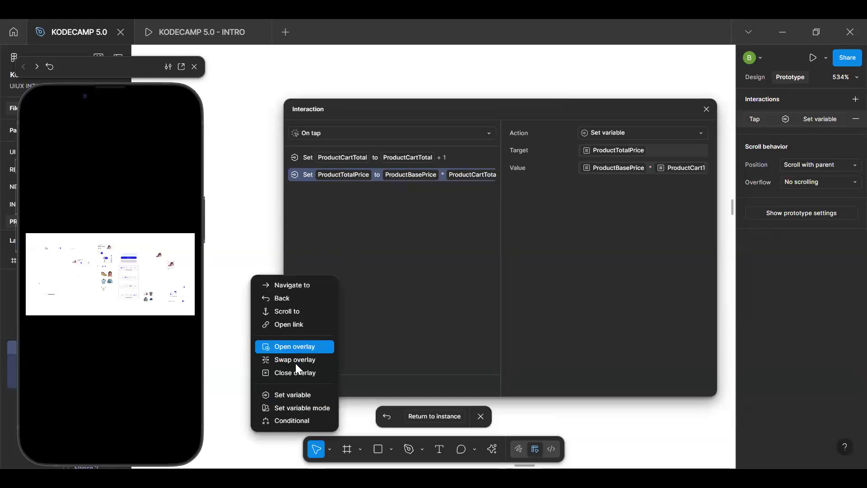
click(293, 395)
text(cart)
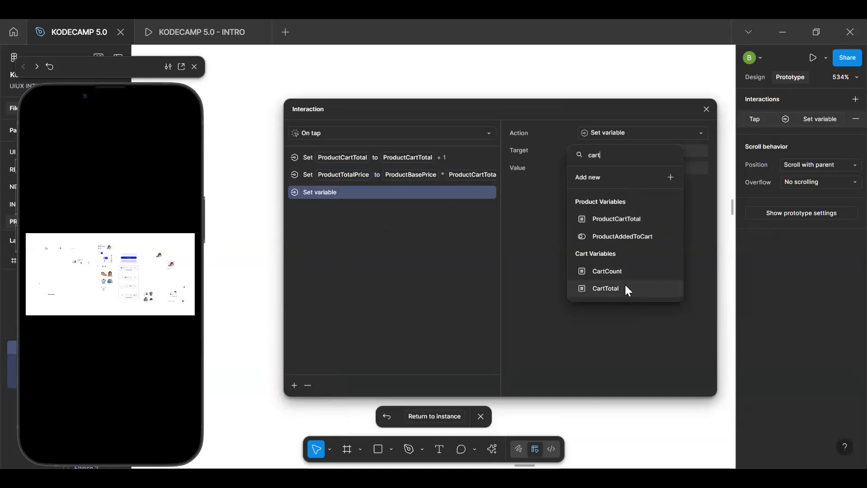
click(628, 290)
Step: Set the new CartTotal action's value to ProductCartTotal + ProductTotalPrice and close the plus button's interaction settings
text(p)
text(t)
key(BackSpace)
text(ro)
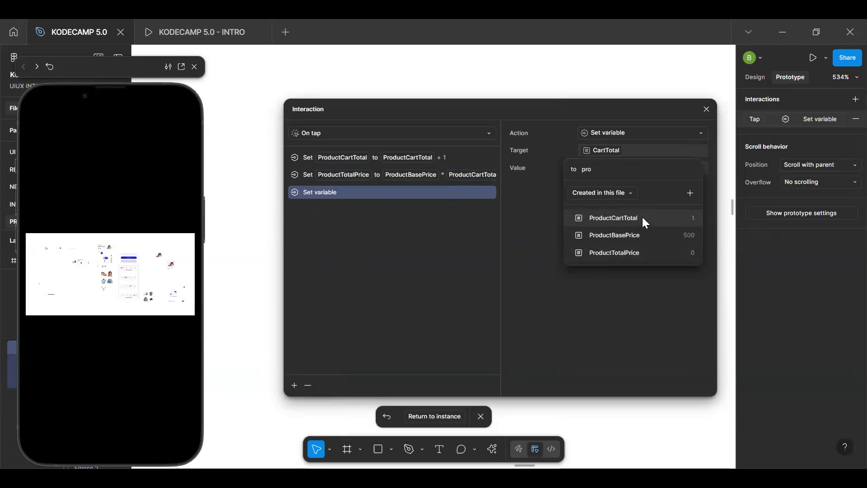
click(649, 221)
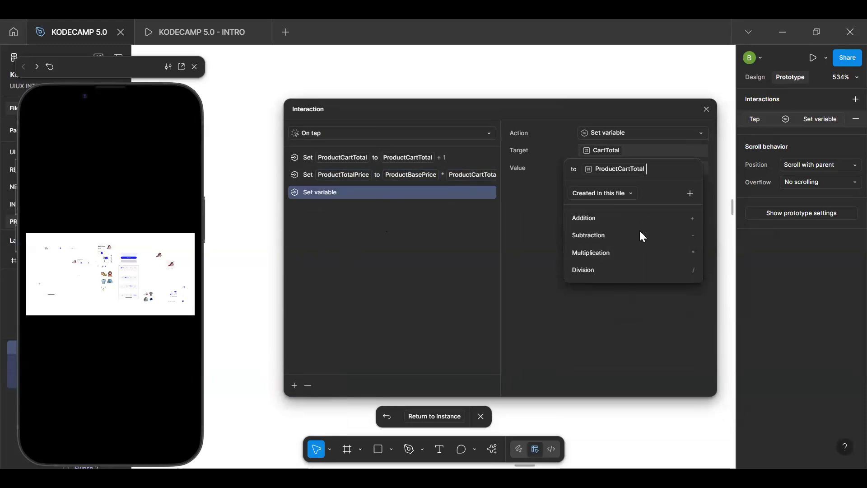
click(619, 218)
text(pro)
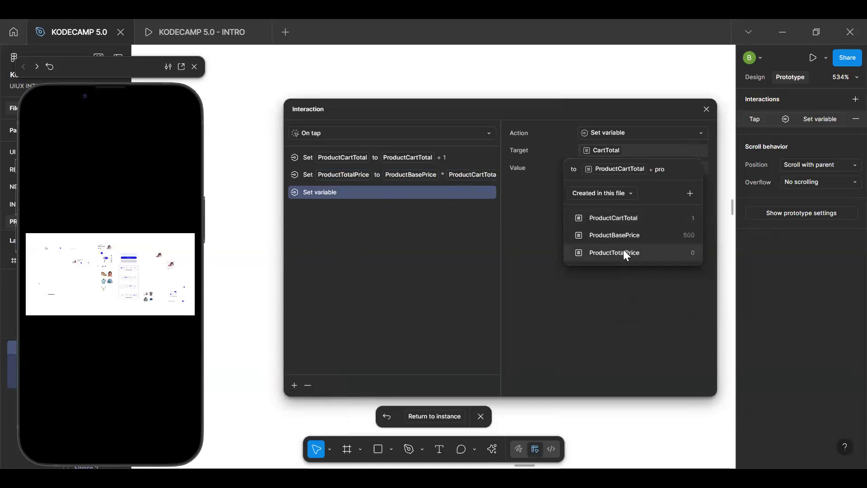
click(625, 253)
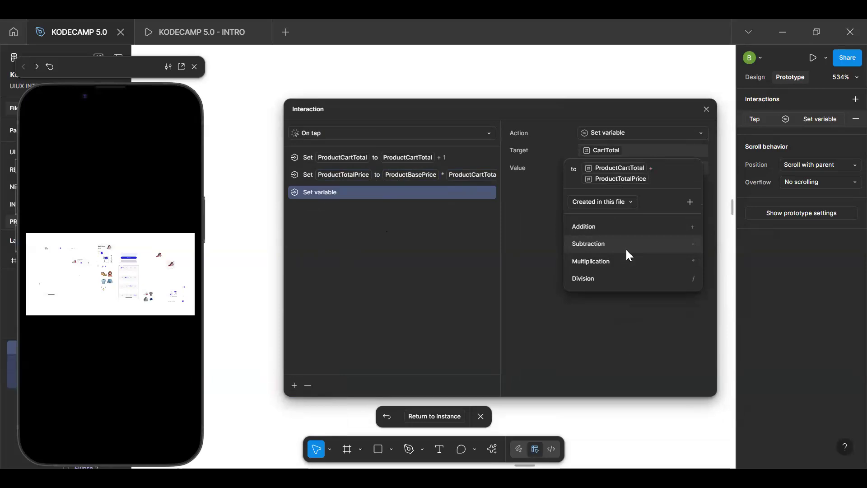
click(628, 252)
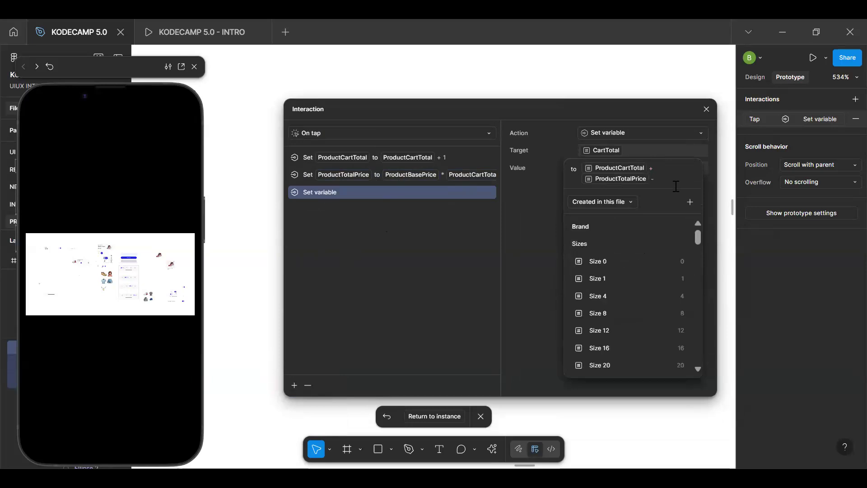
key(BackSpace)
key(Return)
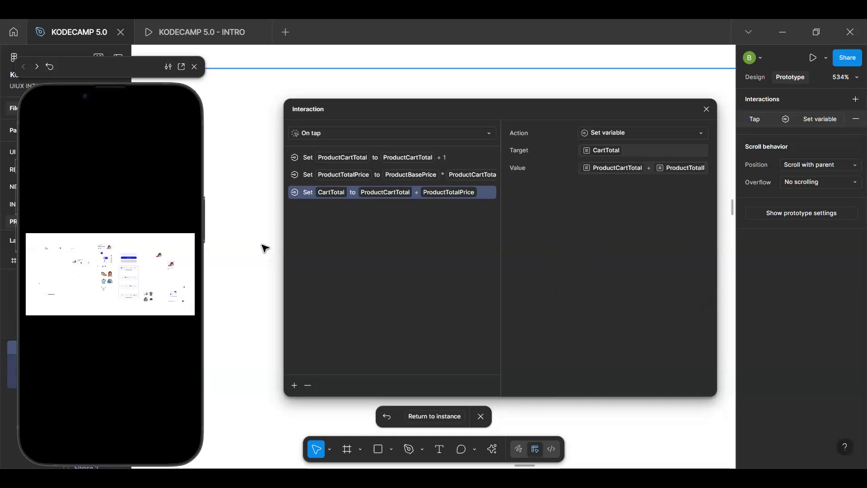
click(707, 110)
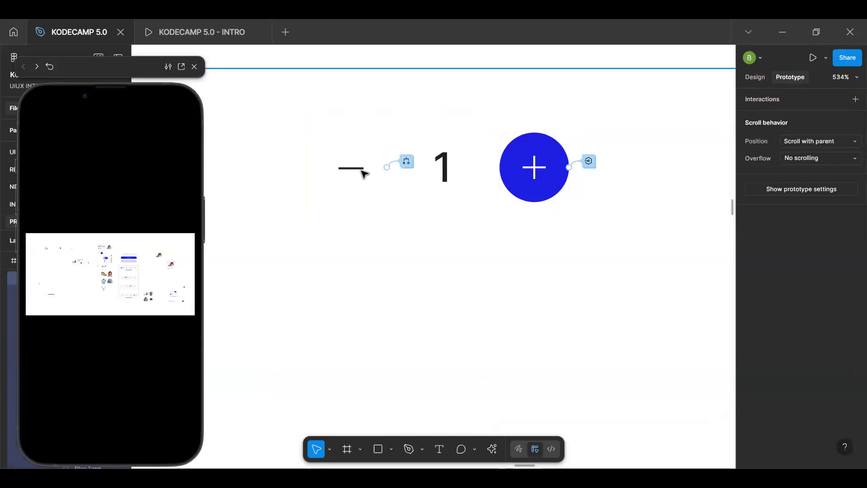
Step: Move the minus button's CartTotal action to the end of the conditional's if branch and return to the stepper instance
click(365, 174)
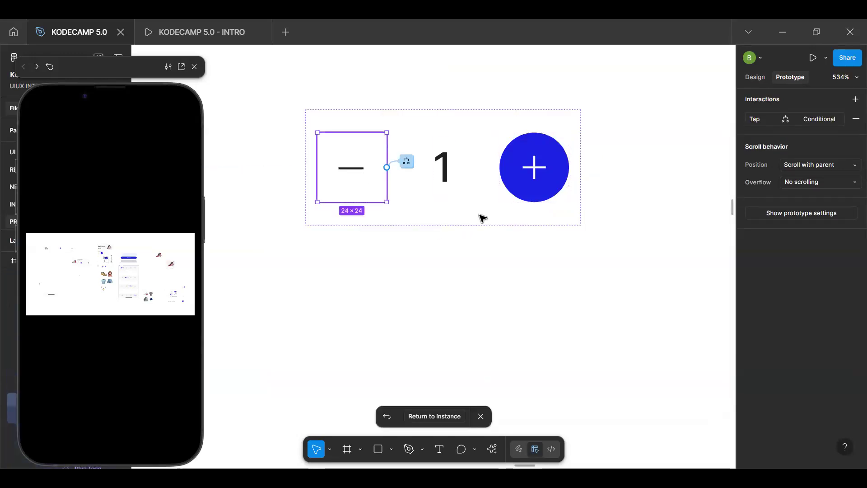
click(406, 161)
drag(284, 188, 387, 186)
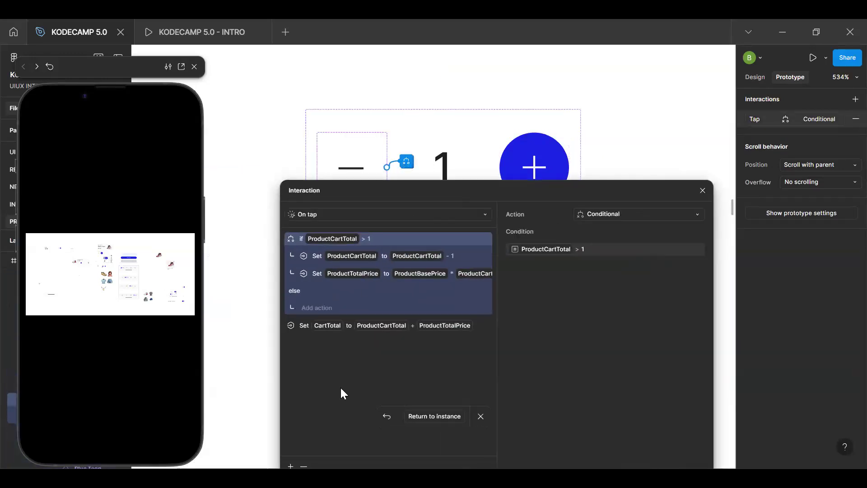
mouse_move(339, 322)
mouse_down()
mouse_move(338, 283)
mouse_move(327, 278)
mouse_move(332, 307)
mouse_up()
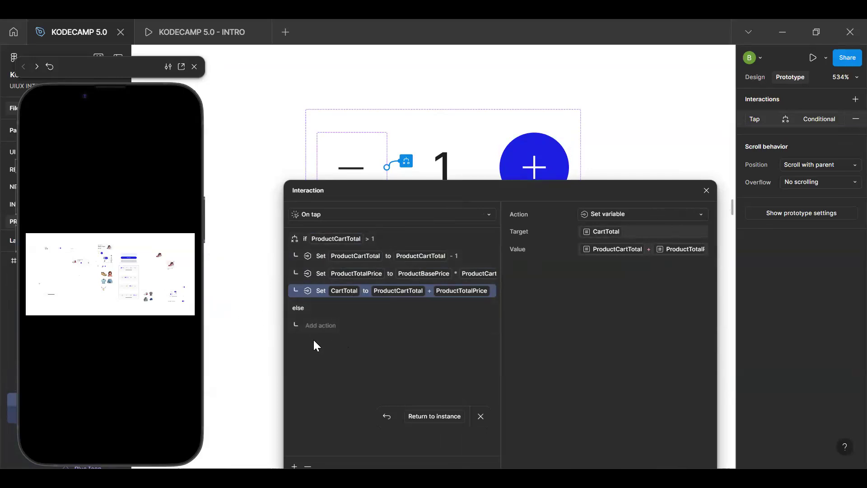
click(706, 191)
click(431, 418)
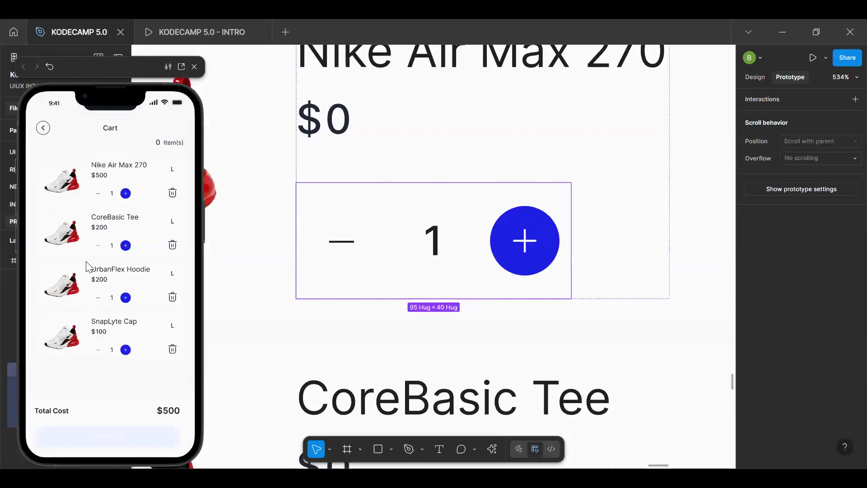
Step: Select the Filled Cart frame and remove its after-delay interaction that sets CartTotal
click(77, 147)
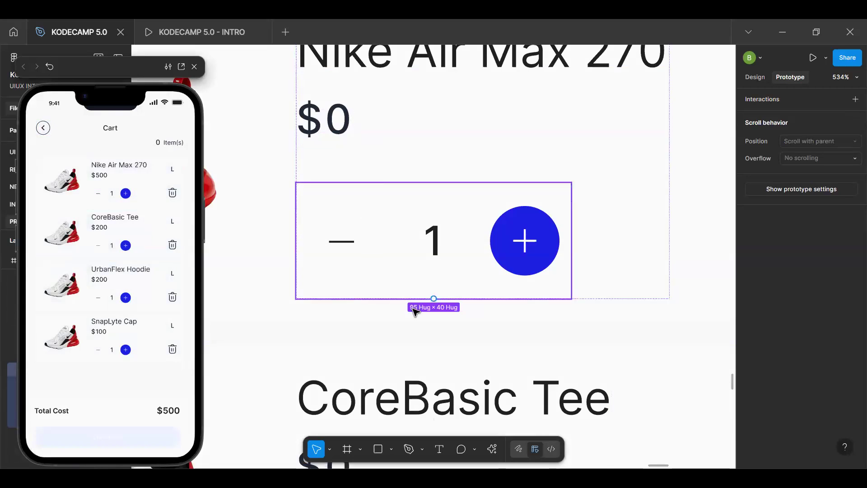
scroll(441, 330, down, 5)
scroll(249, 118, down, 5)
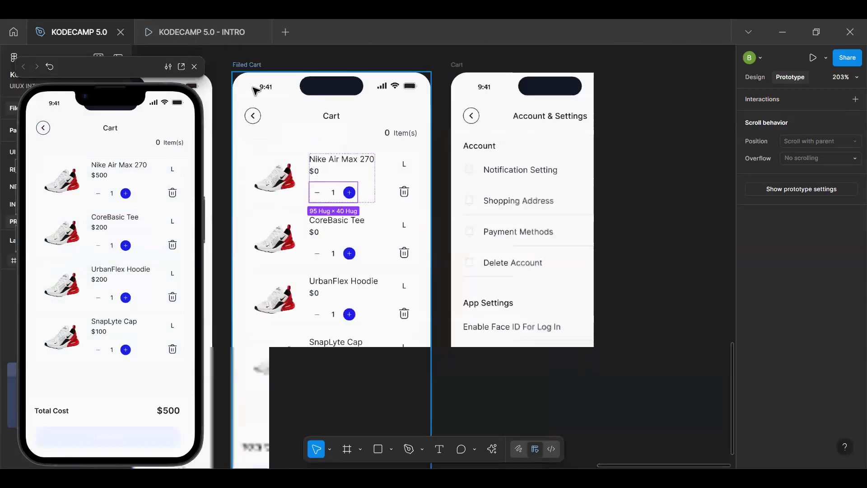
click(250, 72)
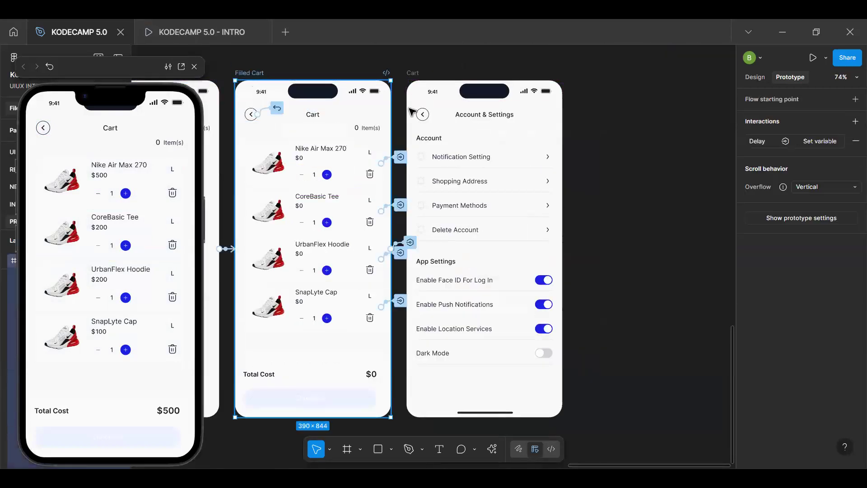
click(812, 143)
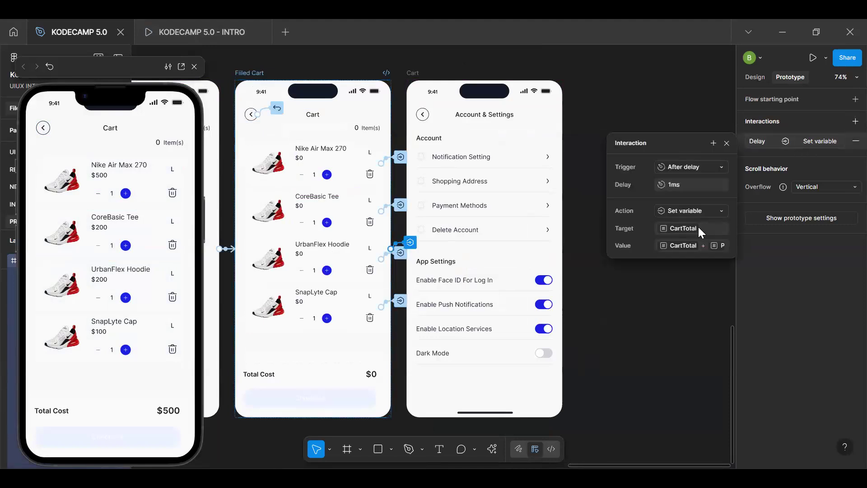
click(856, 141)
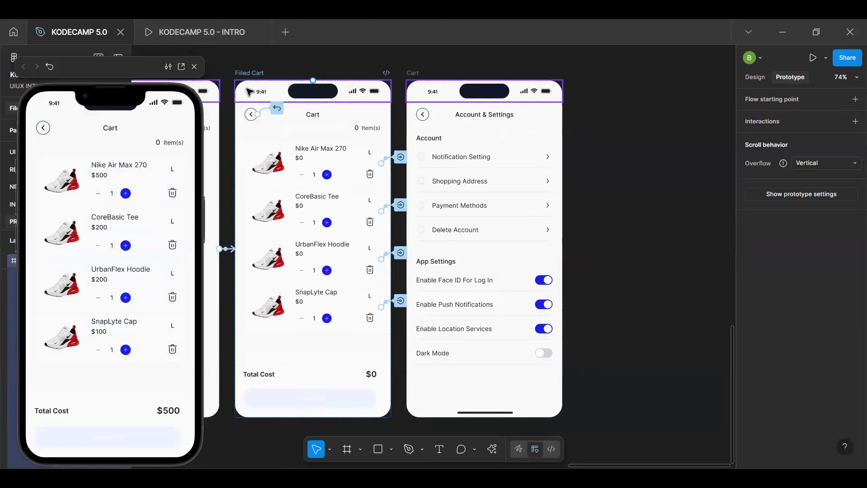
Step: Add a new interaction to the Filled Cart frame with an After delay trigger and a delay of 1 ms
click(856, 122)
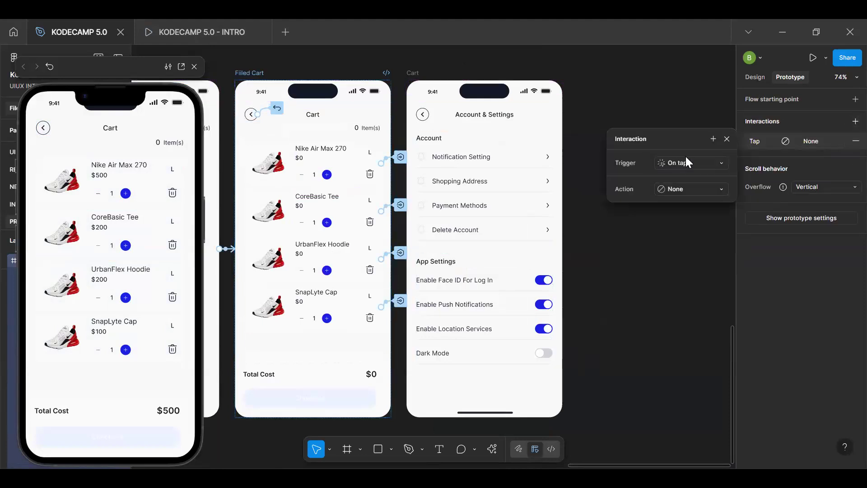
click(691, 163)
click(701, 296)
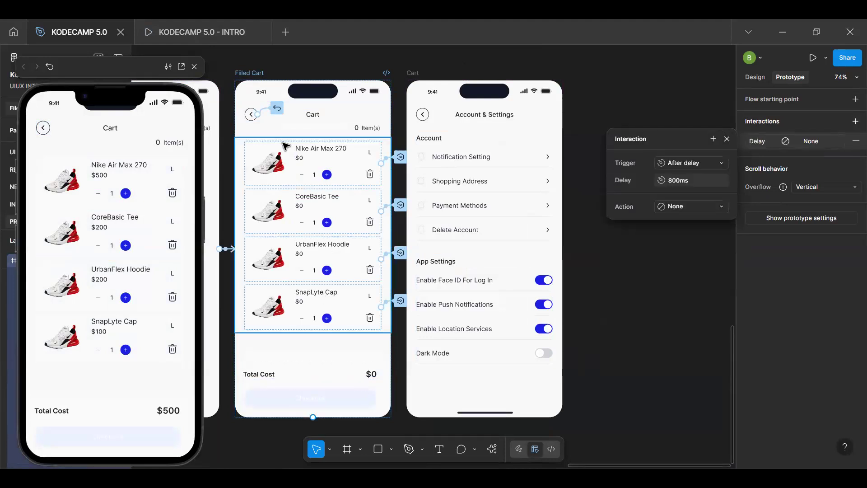
click(695, 185)
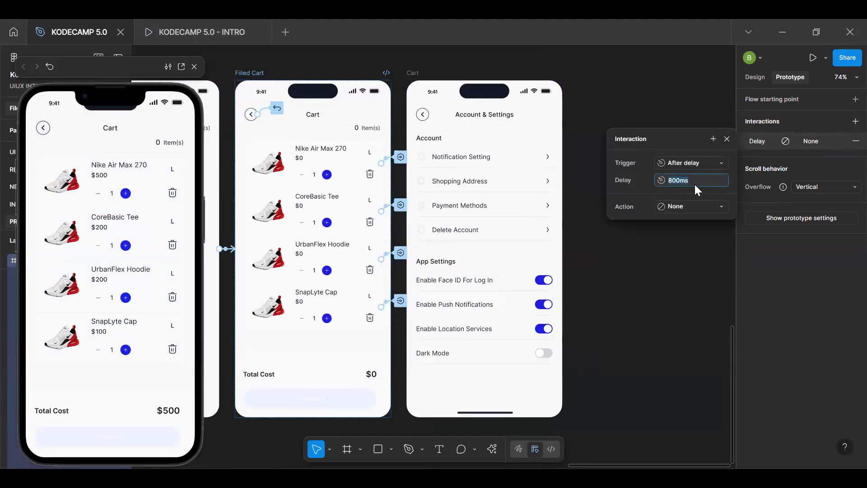
text(1)
key(Return)
Step: Give the Filled Cart frame's delay interaction a Set variable action with CartTotal as its target
click(687, 210)
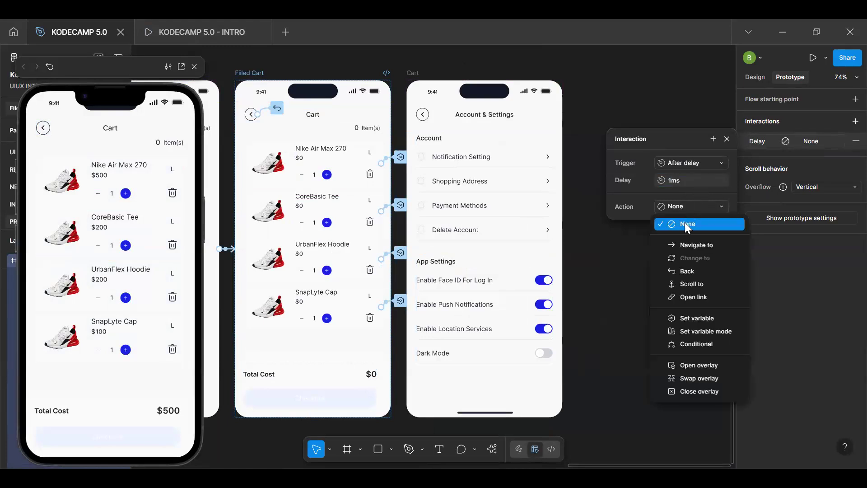
click(696, 316)
text(cart)
click(683, 363)
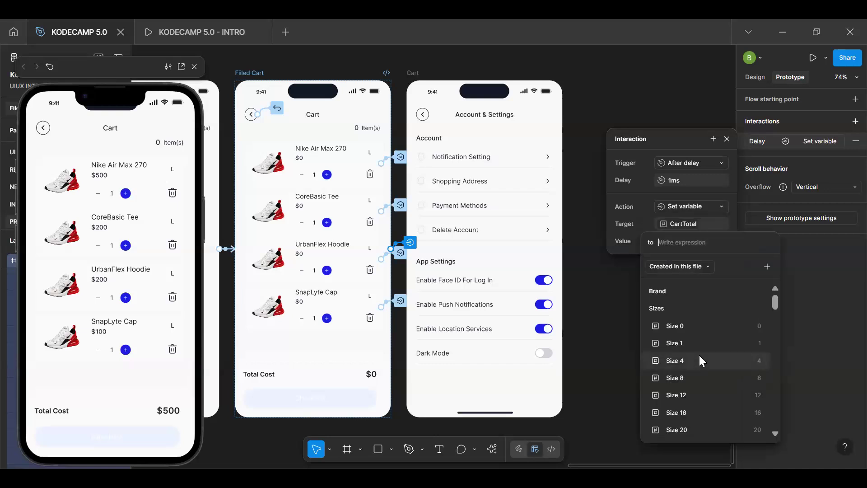
text(pr)
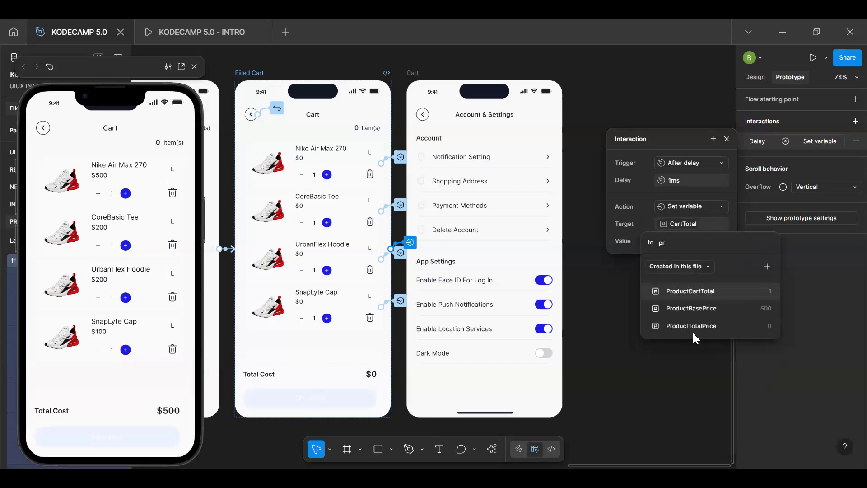
click(696, 290)
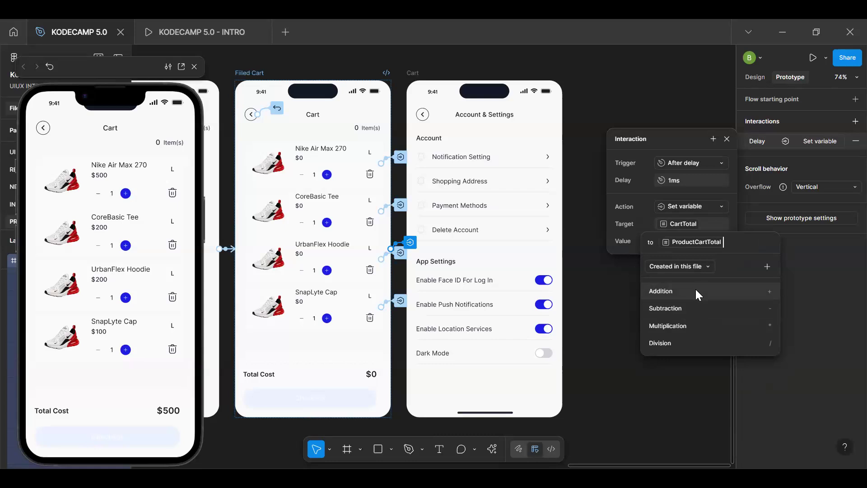
key(BackSpace)
click(708, 222)
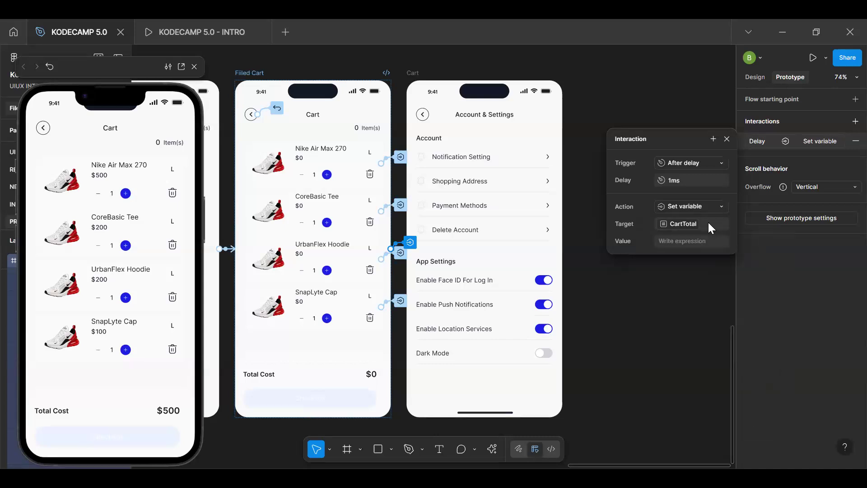
text(cart)
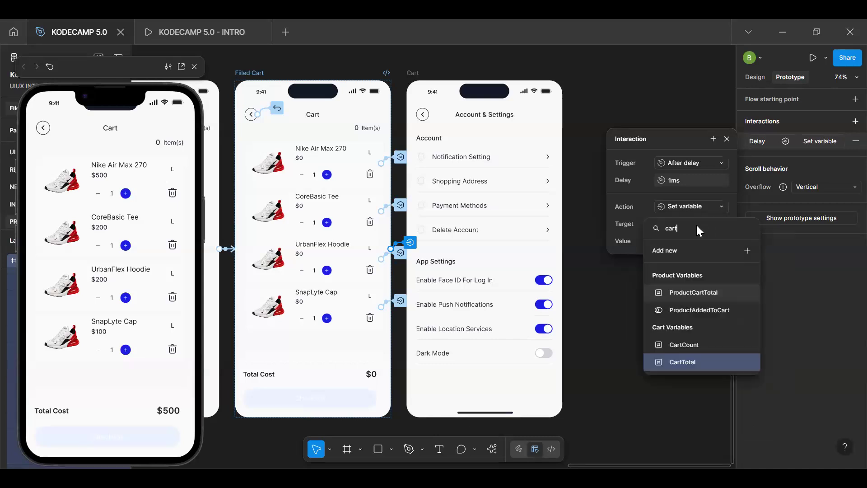
click(696, 361)
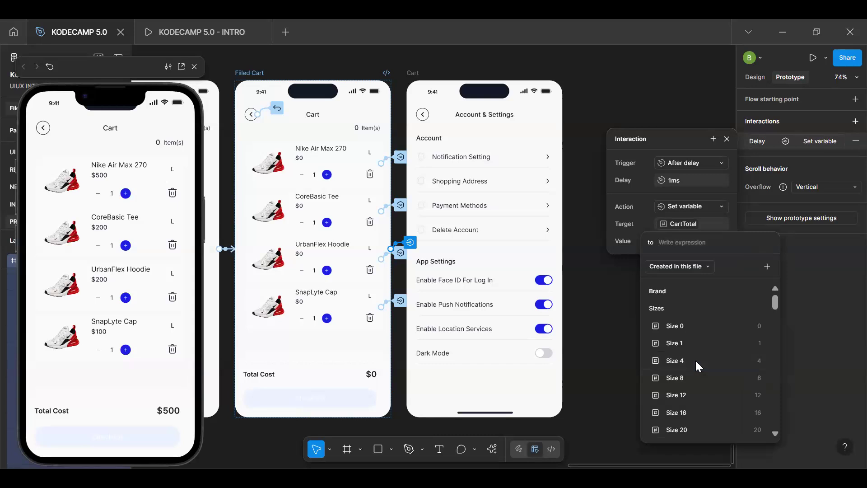
text(==0)
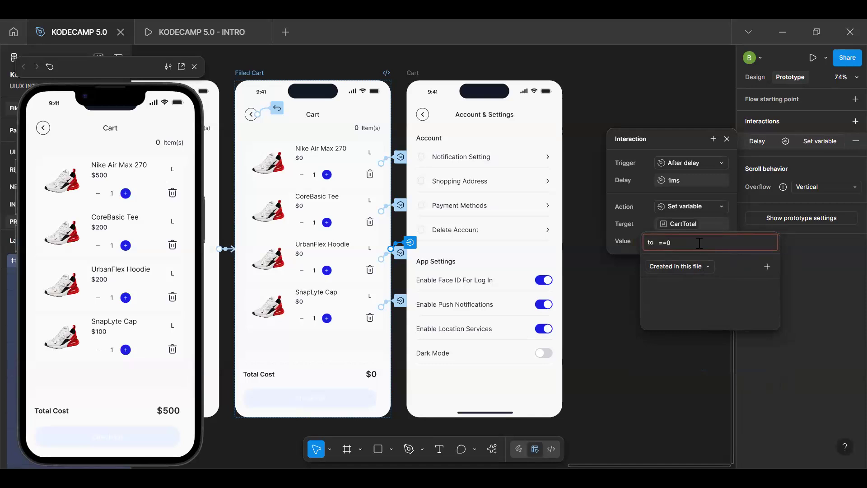
key(BackSpace)
key(BackSpace)
key(BackSpace)
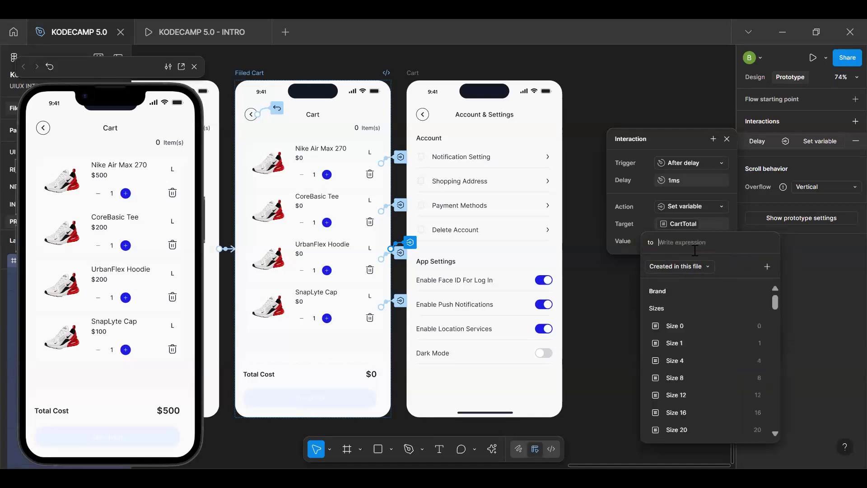
scroll(695, 327, down, 10)
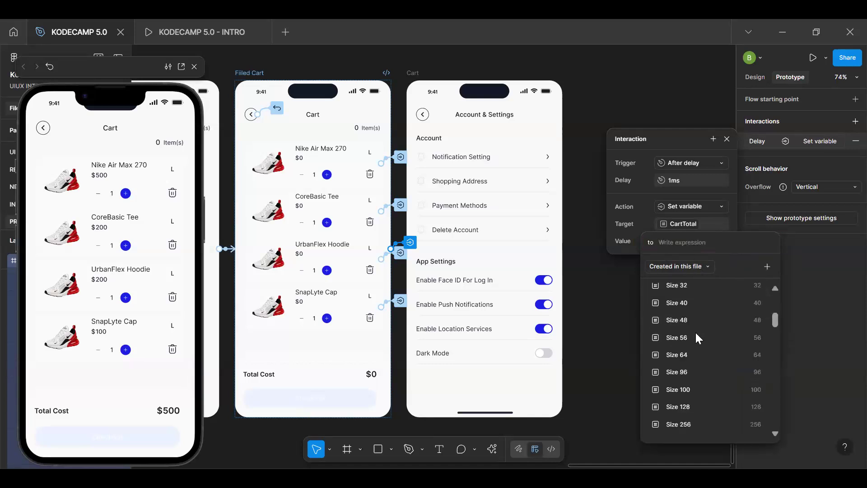
scroll(697, 340, up, 10)
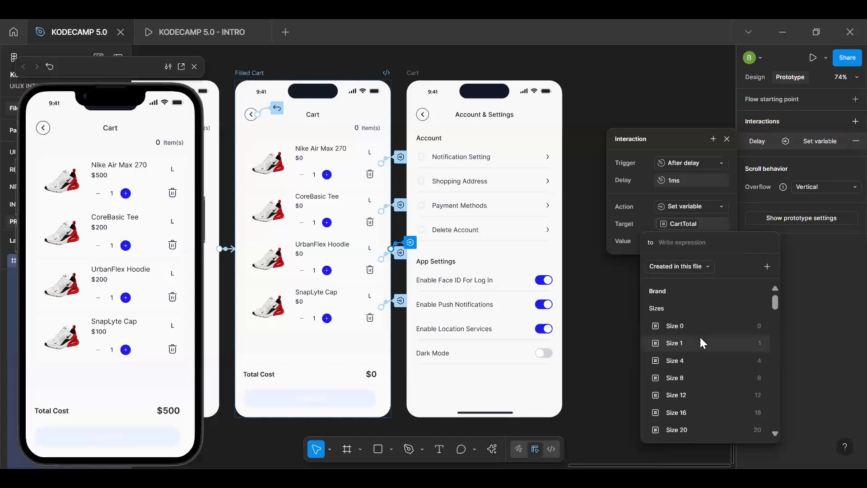
click(714, 326)
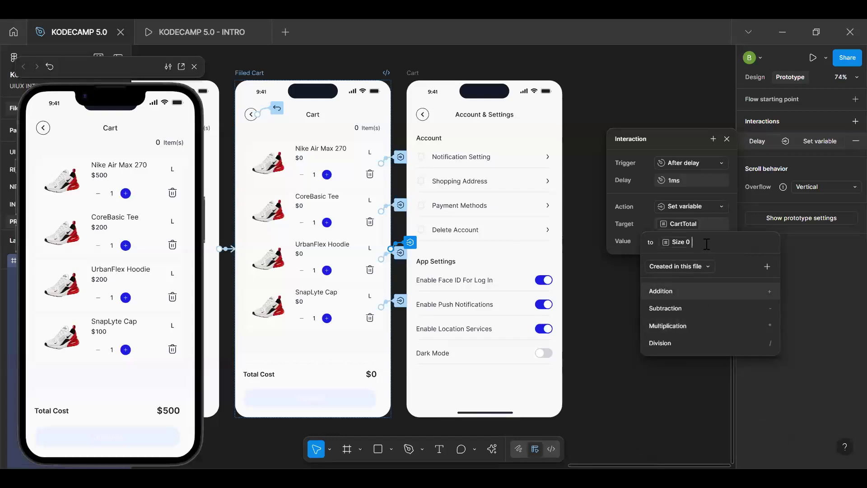
key(BackSpace)
text(cart)
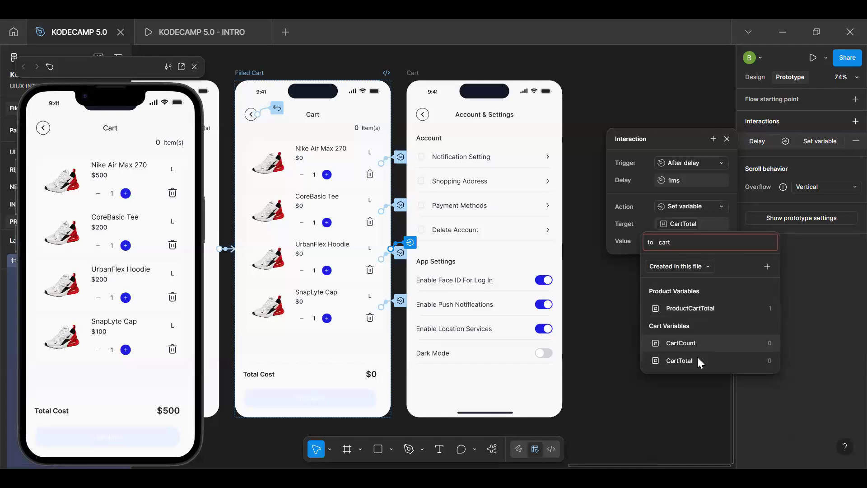
click(698, 357)
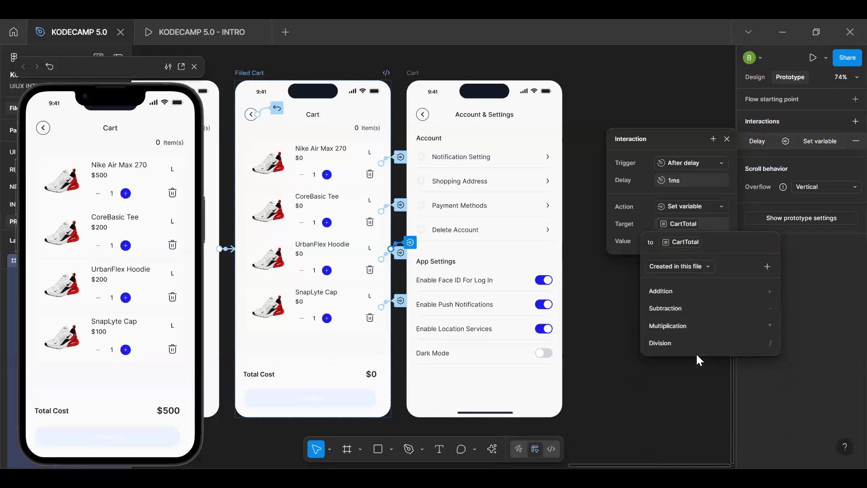
text(==)
key(BackSpace)
key(BackSpace)
key(BackSpace)
Step: Set the delay action's value to ProductCartTotal + ProductTotalPrice and test it by raising the Nike Air Max 270 quantity in the preview
text(cart)
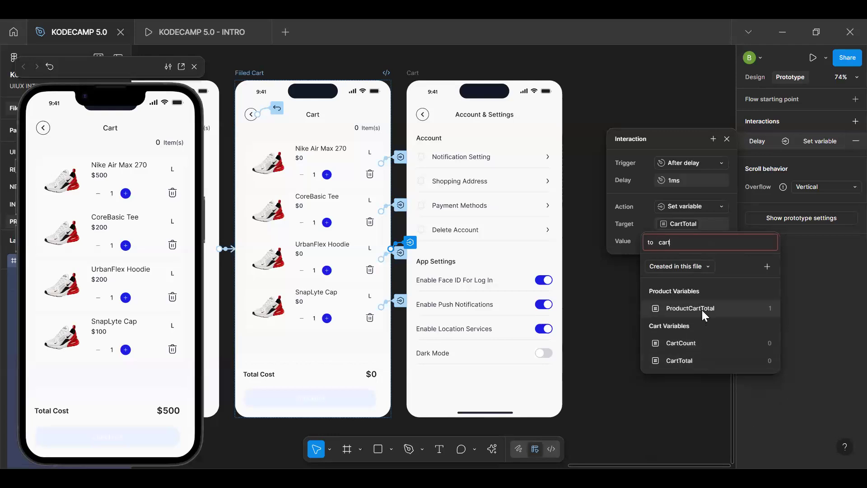
click(702, 309)
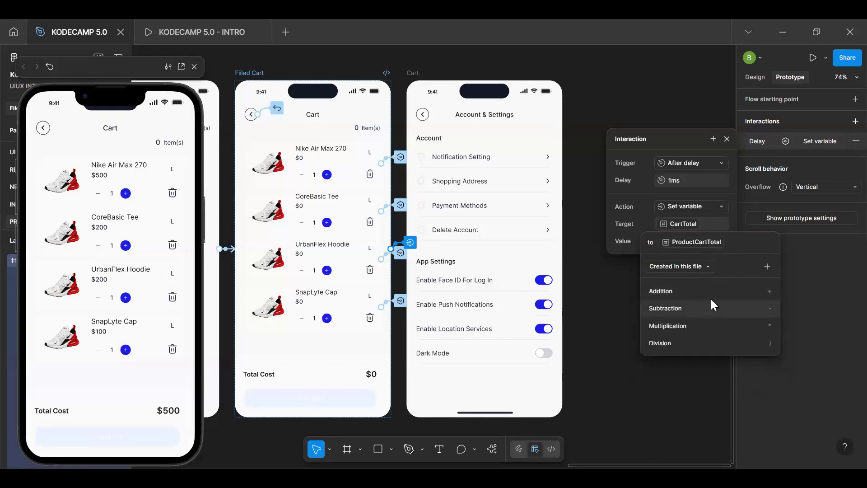
click(721, 291)
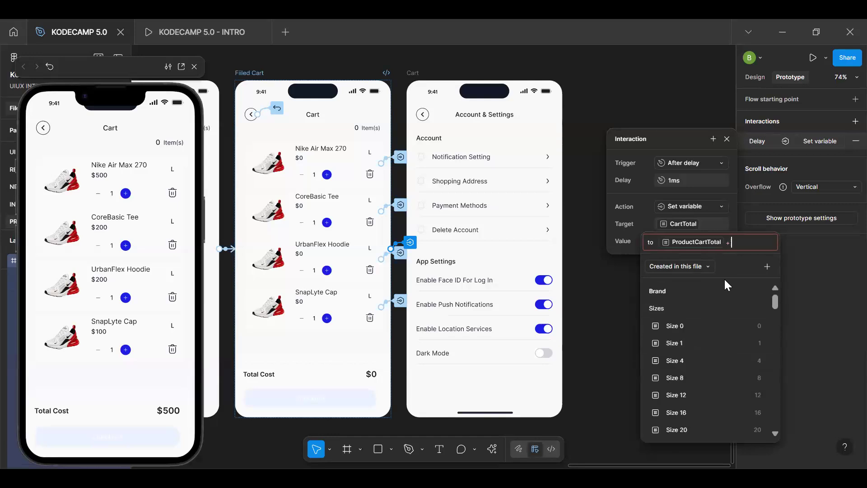
text(pro)
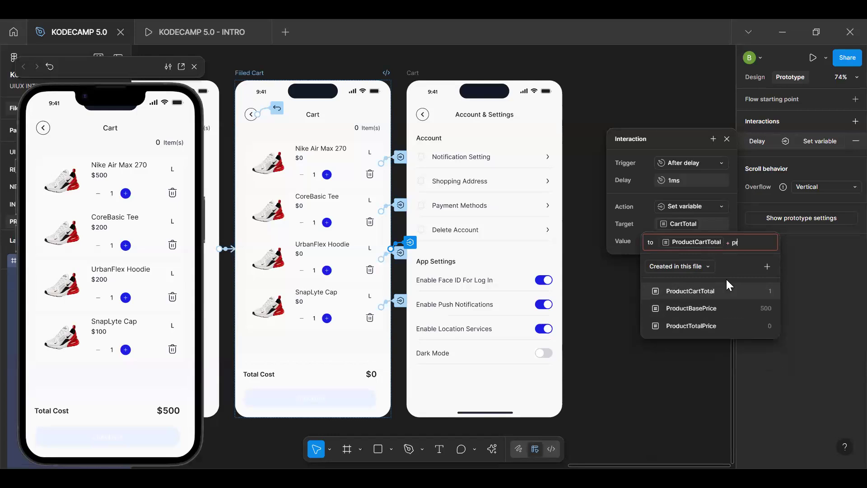
click(705, 327)
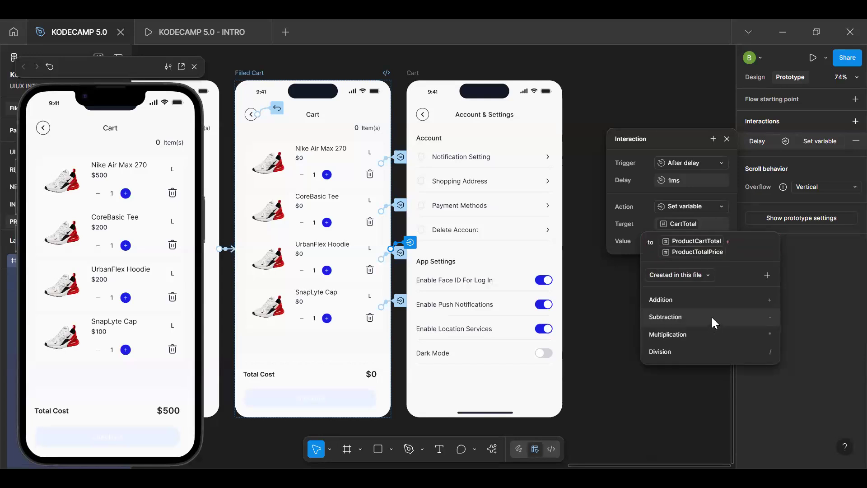
click(713, 319)
key(BackSpace)
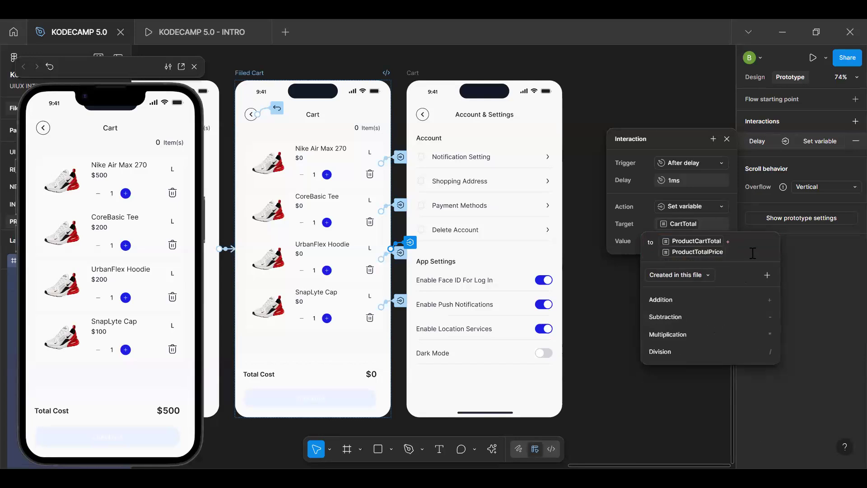
key(Escape)
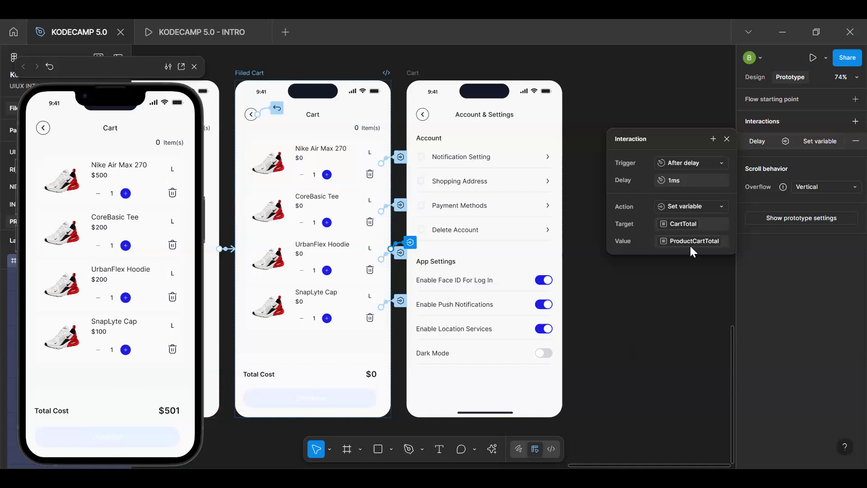
click(126, 194)
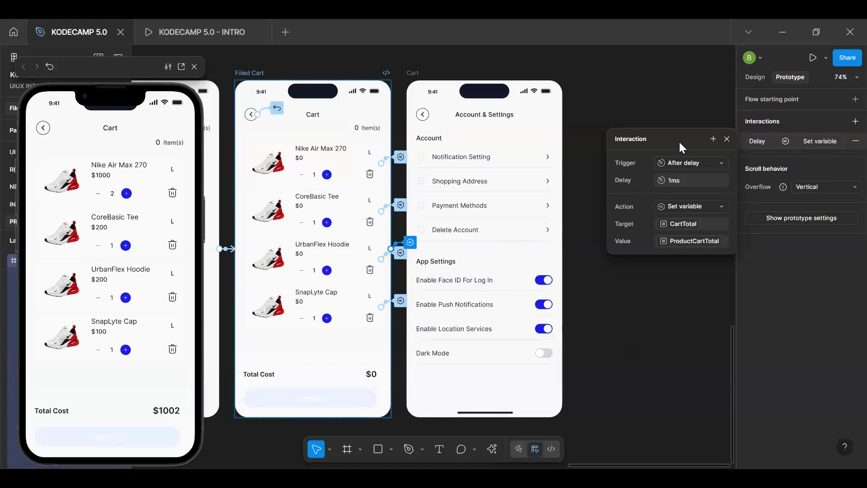
Step: Keep CartTotal as the delay action's target and replace its value expression with CartTotal + ProductTotalPrice
drag(679, 140, 644, 133)
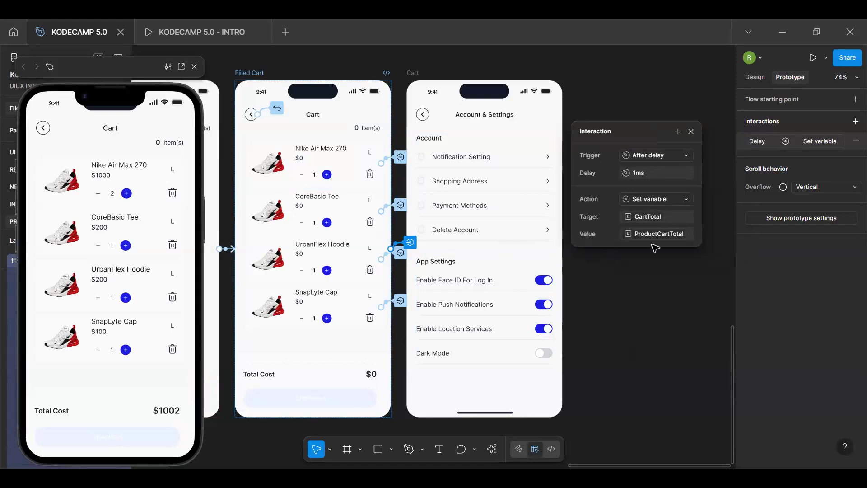
click(654, 217)
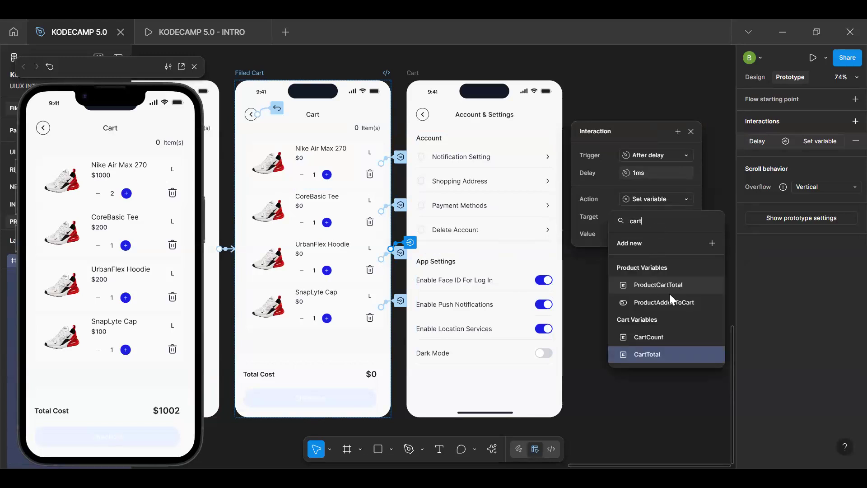
click(662, 354)
click(662, 234)
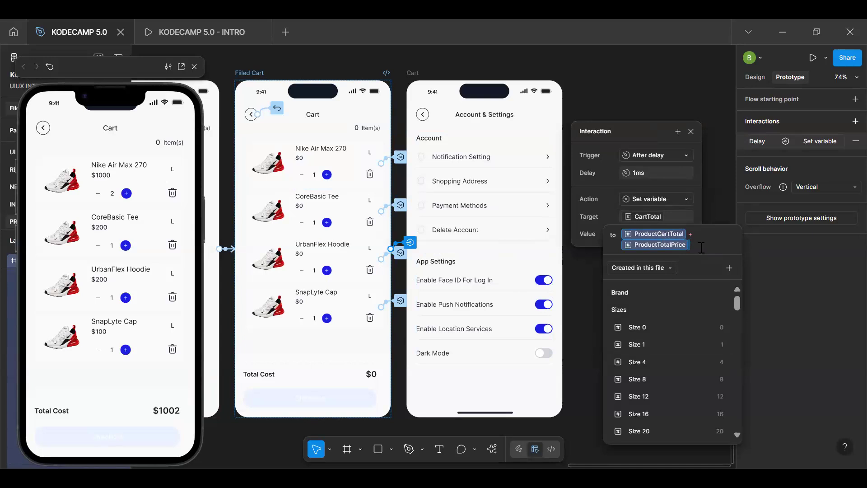
click(694, 233)
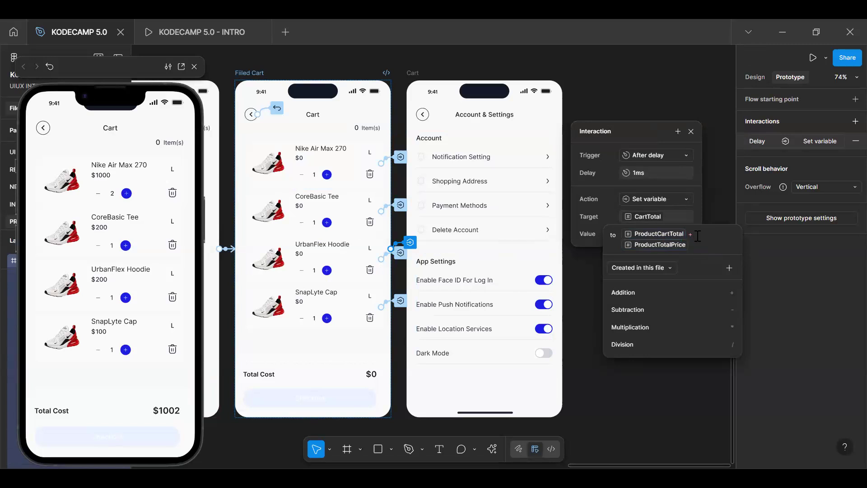
key(ctrl+a)
key(BackSpace)
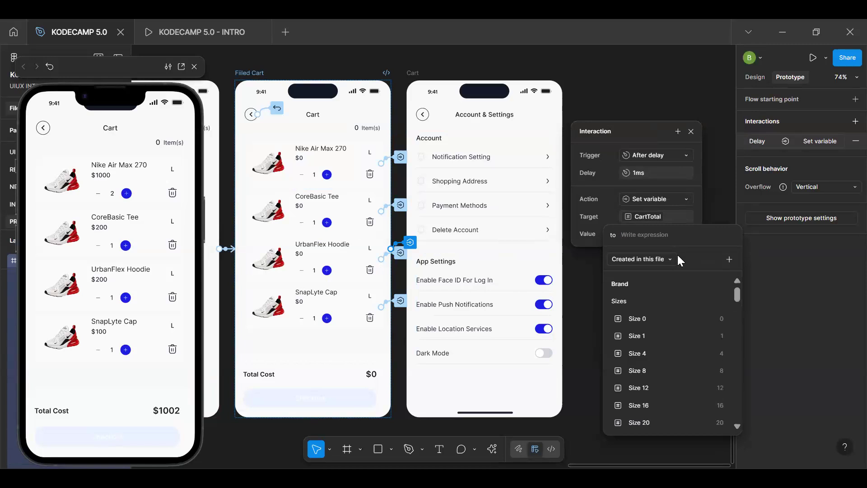
text(cart)
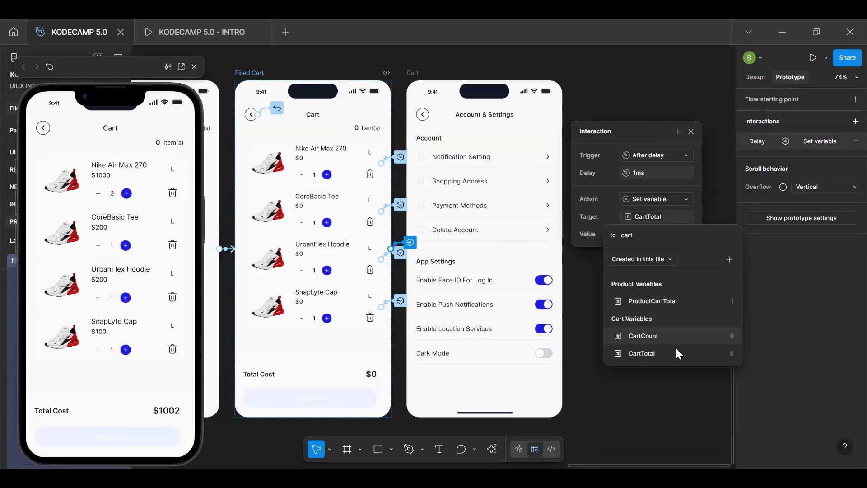
click(676, 352)
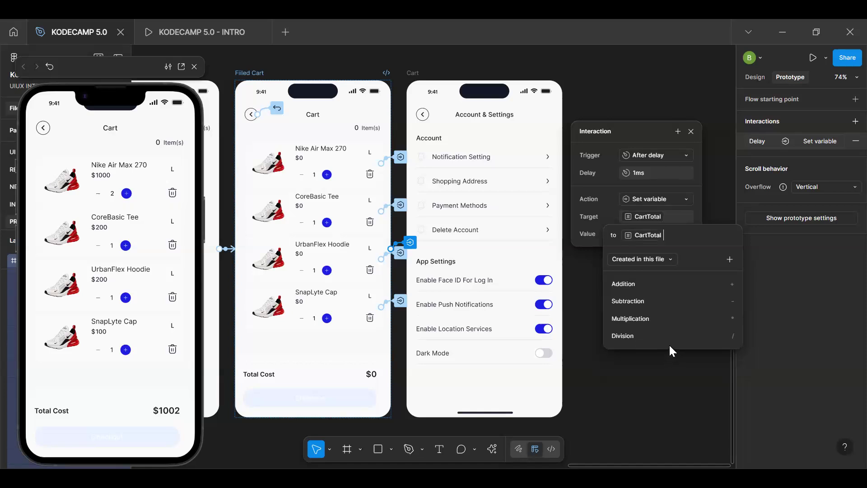
text(+p)
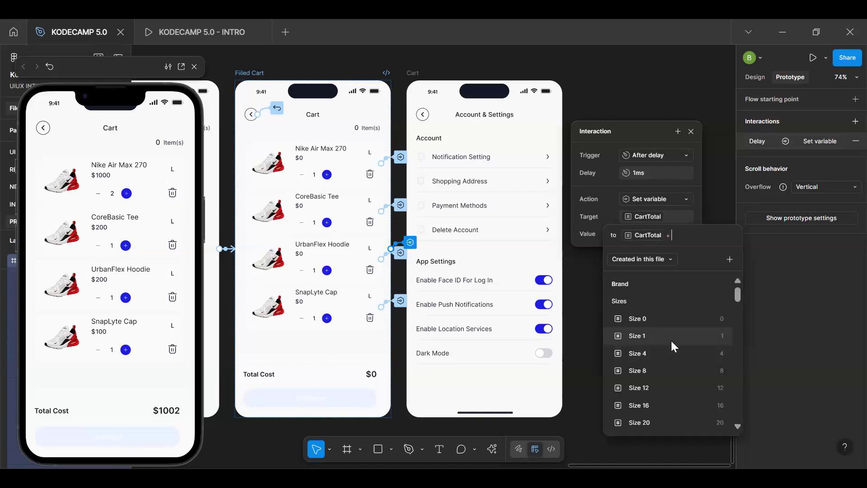
text(ro)
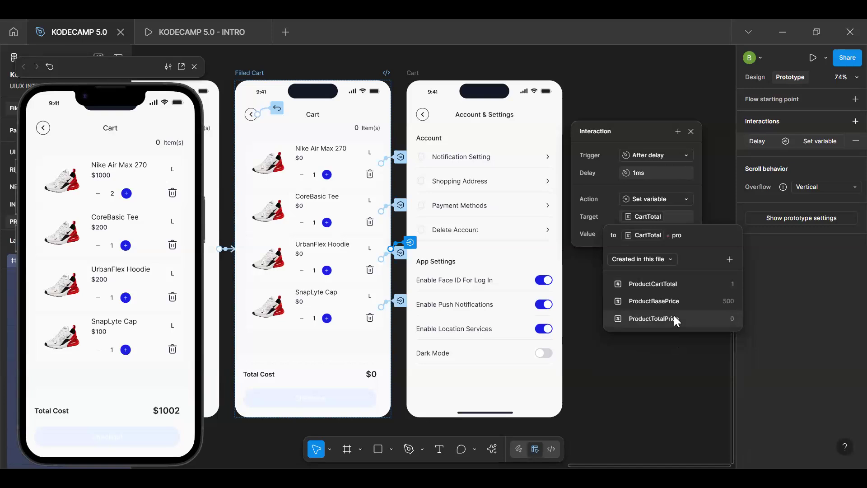
click(674, 316)
key(Return)
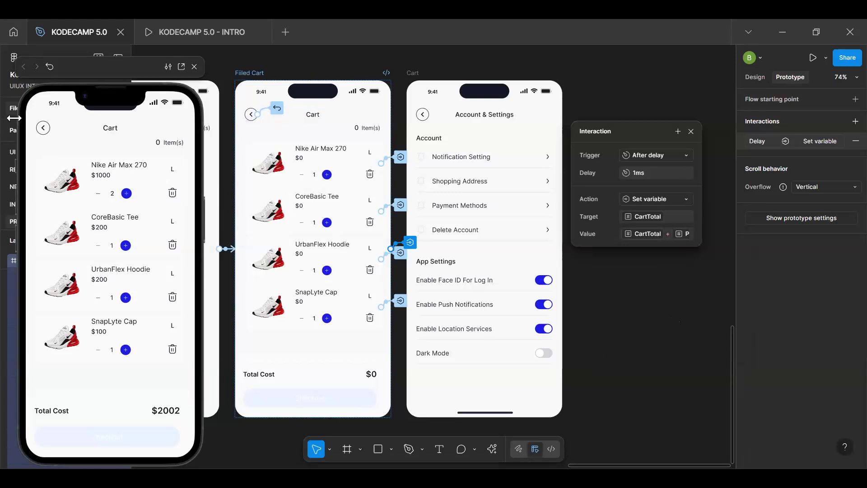
Step: Test the cart total in the preview by restarting it and raising, then lowering, the Nike Air Max 270 quantity
click(80, 142)
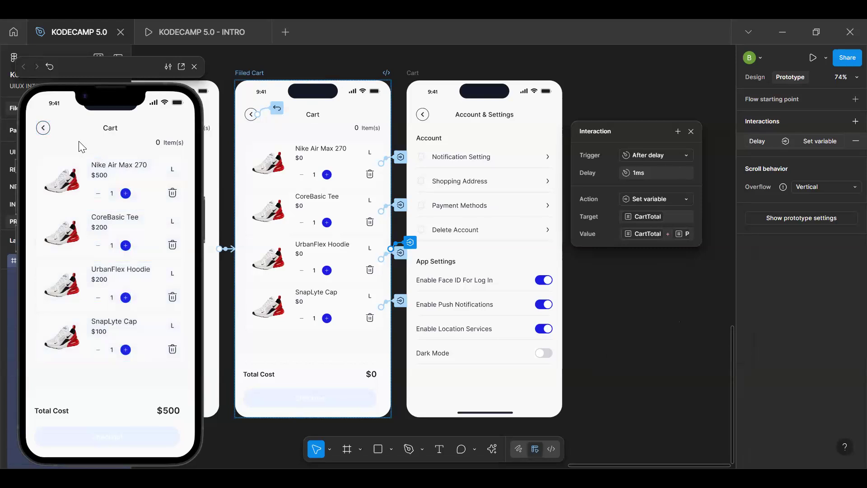
click(127, 194)
click(97, 194)
Step: Replace the Filled Cart frame's delay interaction with a new interaction that uses the After delay trigger
click(645, 234)
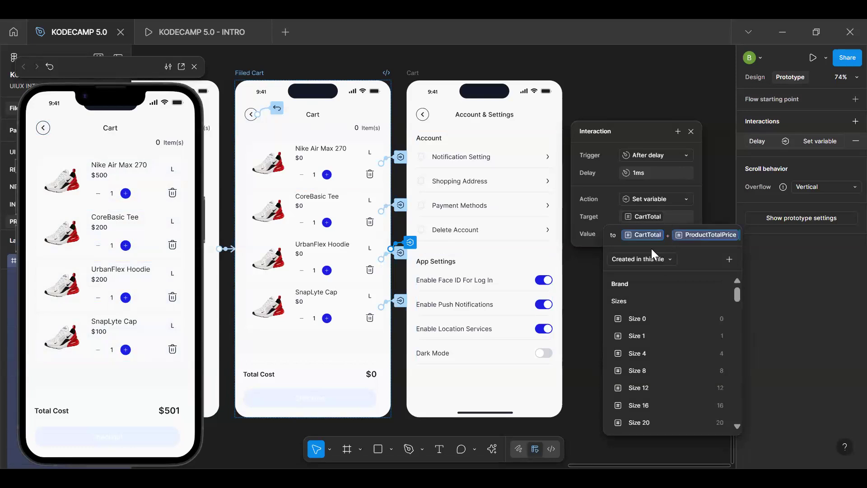
click(668, 213)
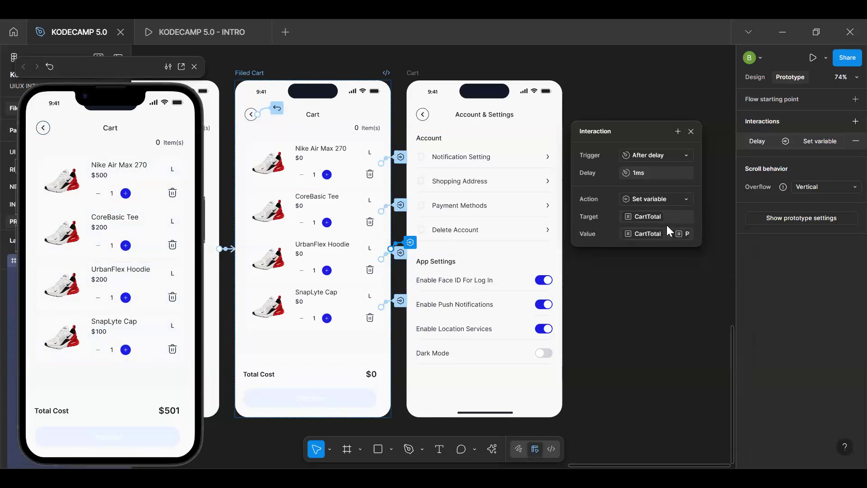
key(Escape)
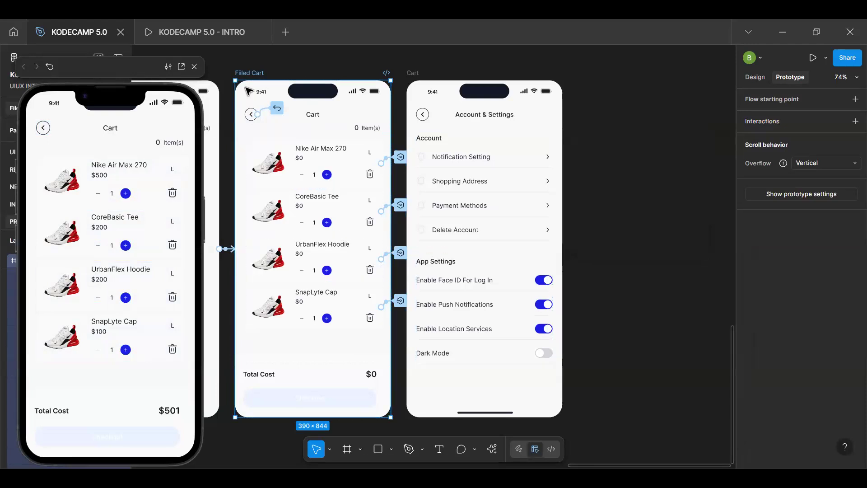
key(Escape)
key(ctrl+z)
key(ctrl+z)
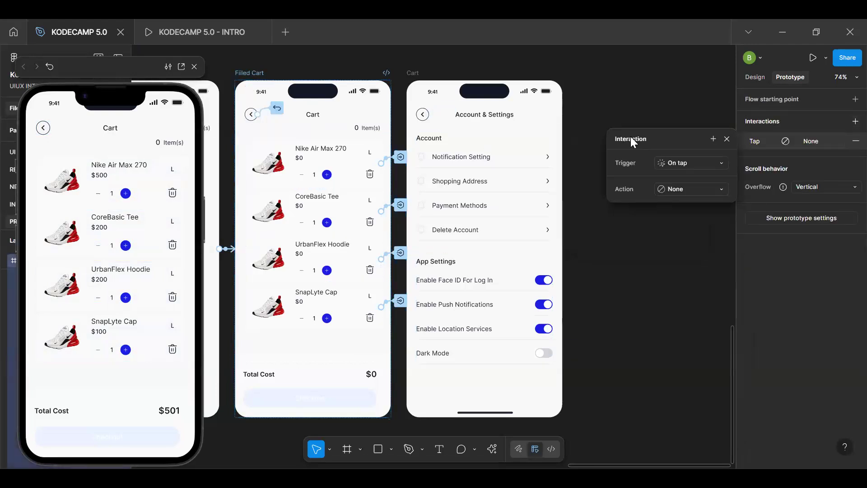
drag(631, 136, 618, 132)
click(679, 161)
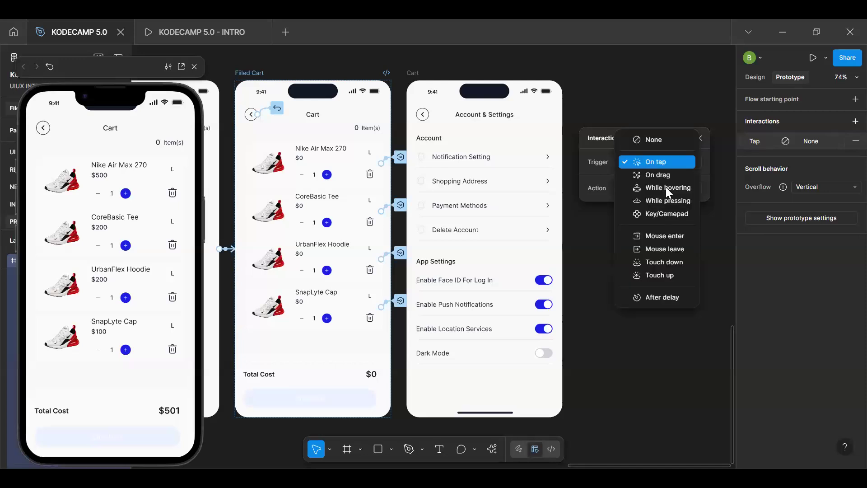
click(656, 294)
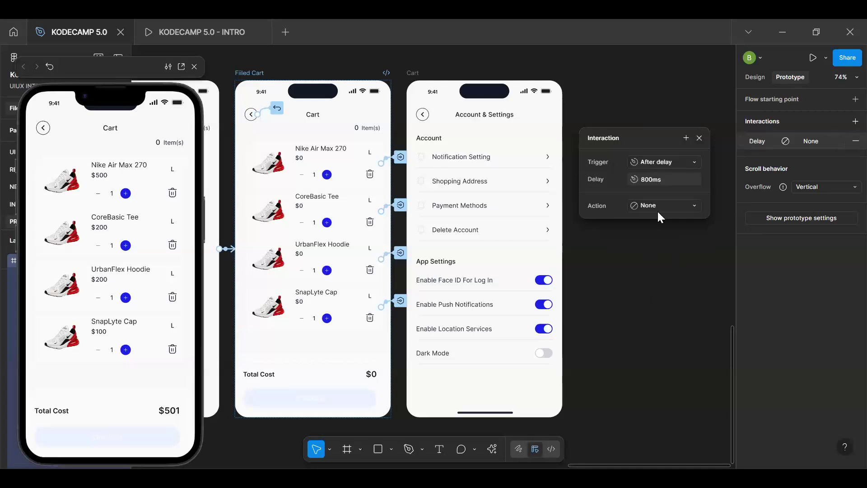
click(663, 180)
key(Return)
click(657, 205)
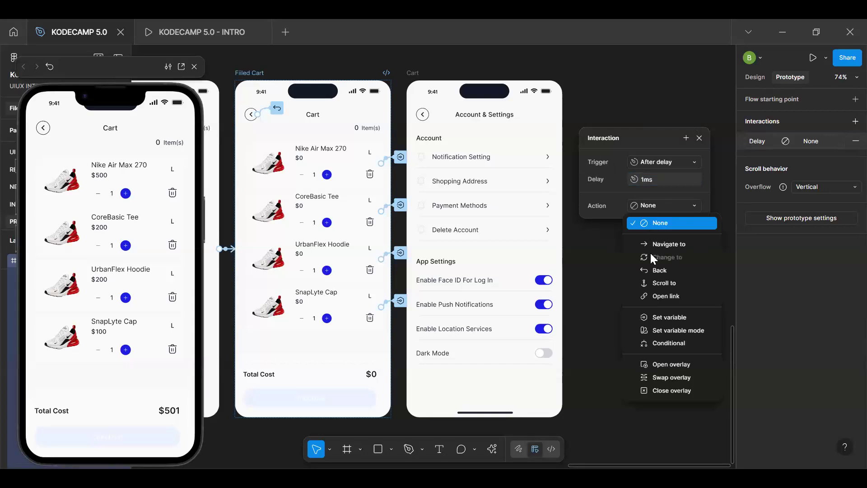
click(666, 317)
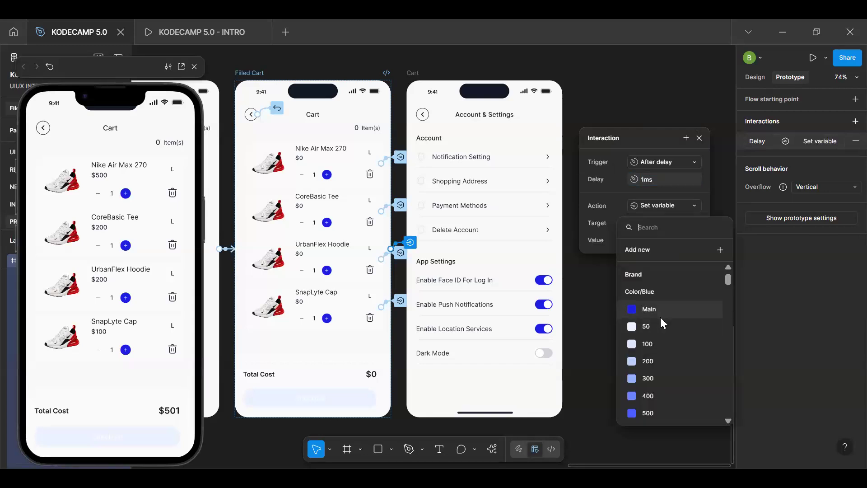
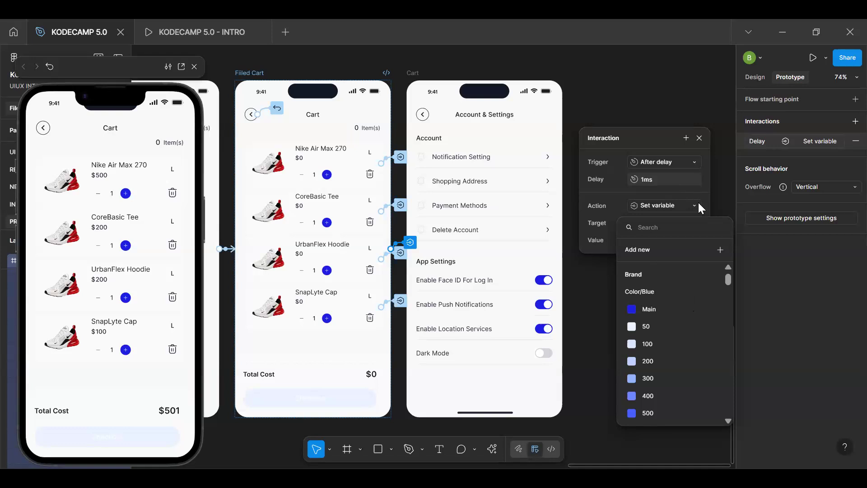
key(ctrl+z)
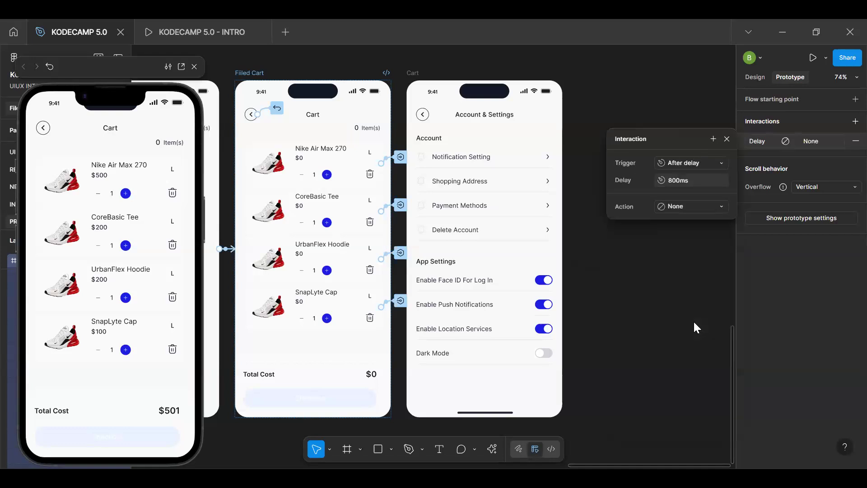
Step: Set the new interaction's delay to 1 ms and give it a Set variable action
text(1m)
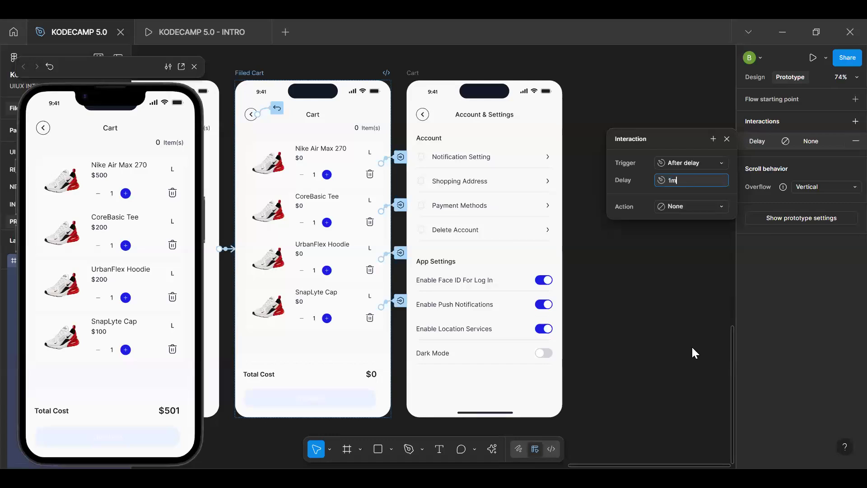
key(Tab)
key(space)
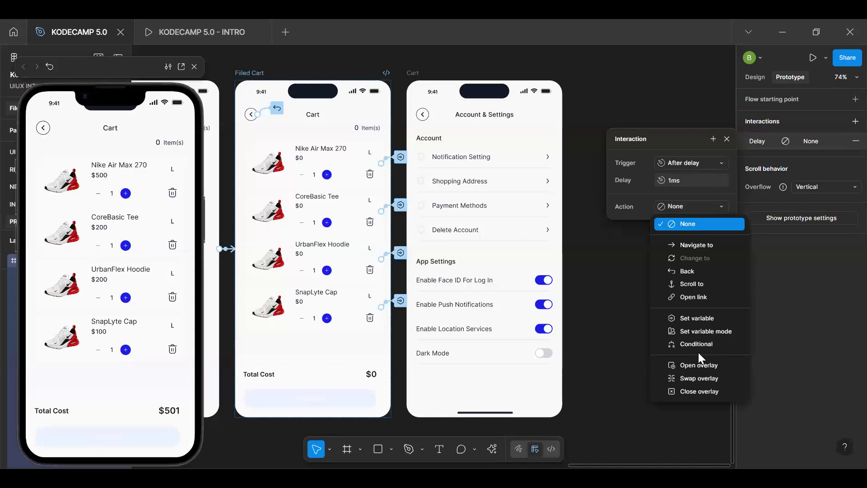
click(697, 318)
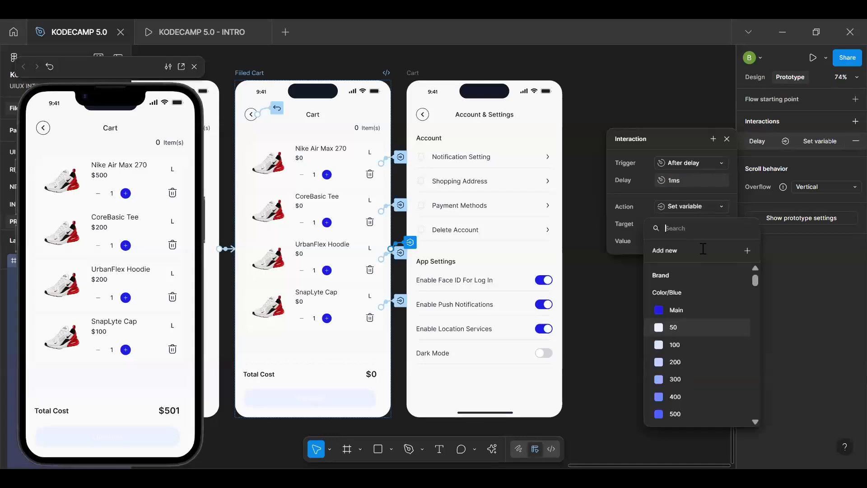
Step: Make the delay action set CartTotal to 0 and close the interaction settings
text(cart)
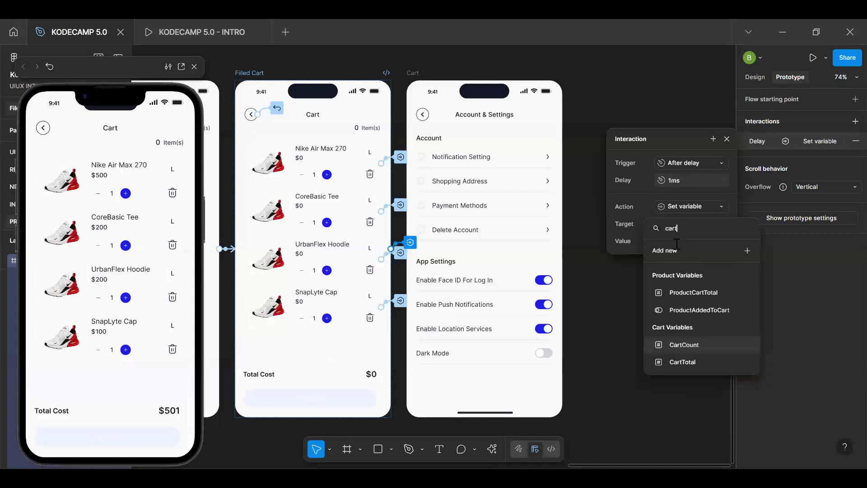
click(682, 360)
text(0)
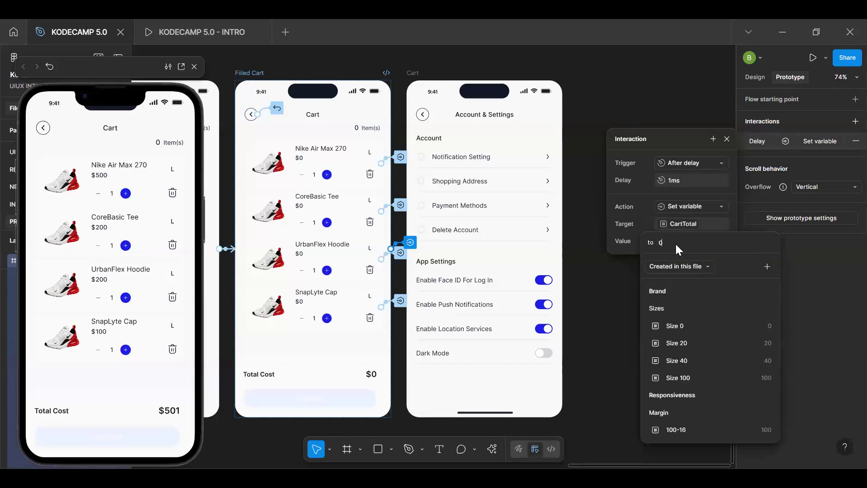
key(Return)
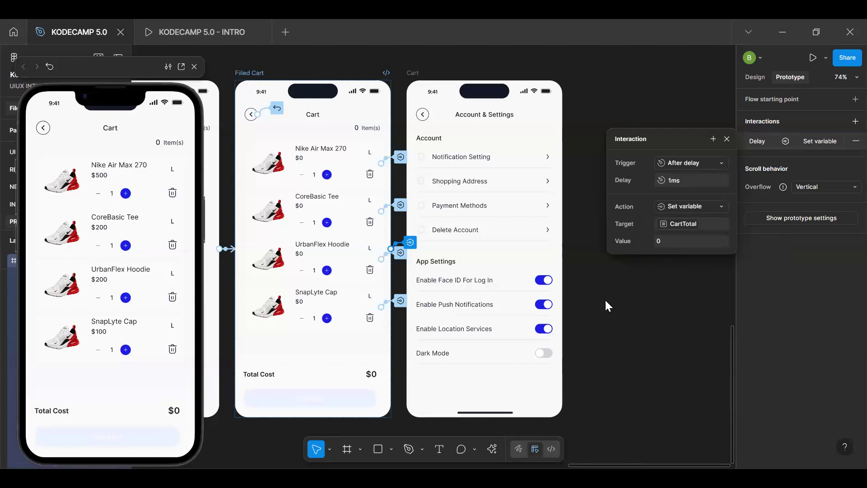
key(Escape)
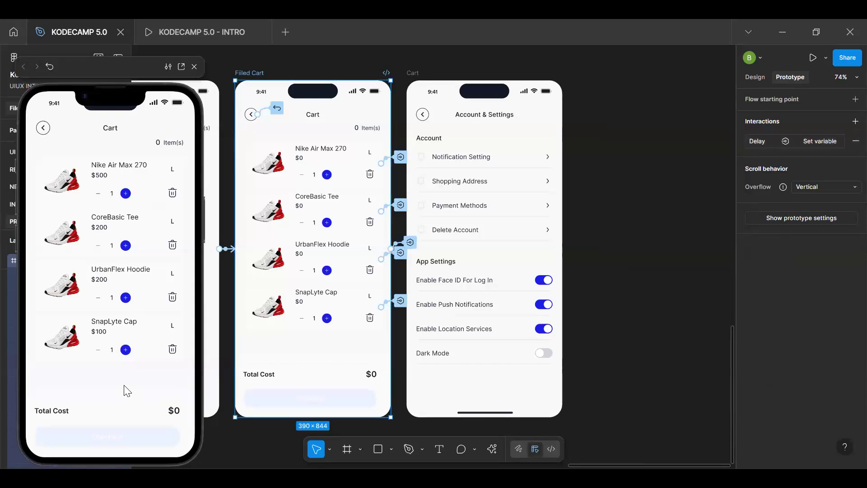
click(134, 394)
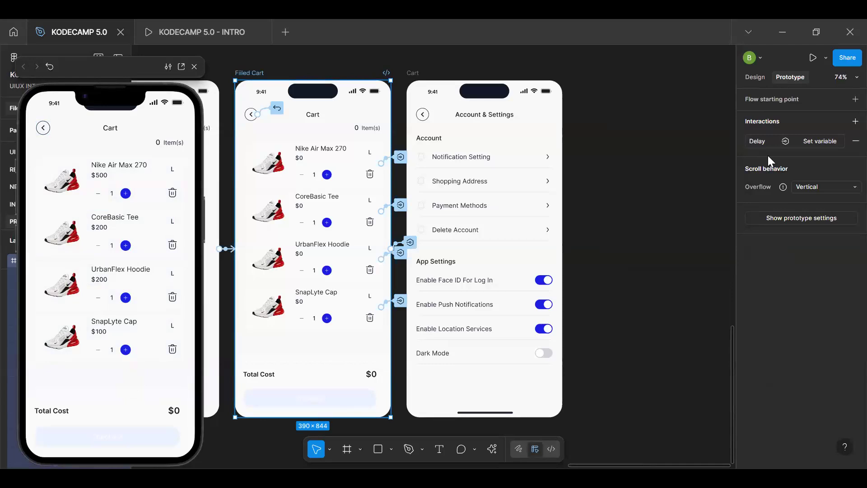
Step: Examine the Filled Cart frame's delay interaction and the variable bound to the Total Cost amount
click(818, 140)
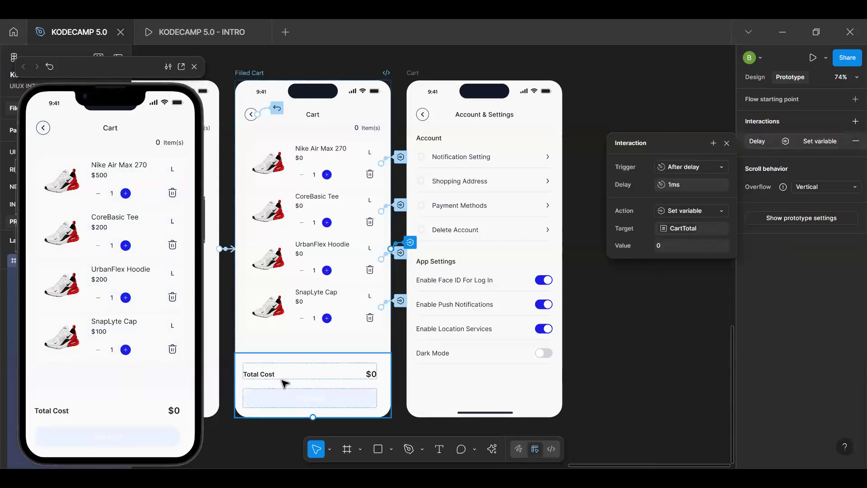
click(376, 379)
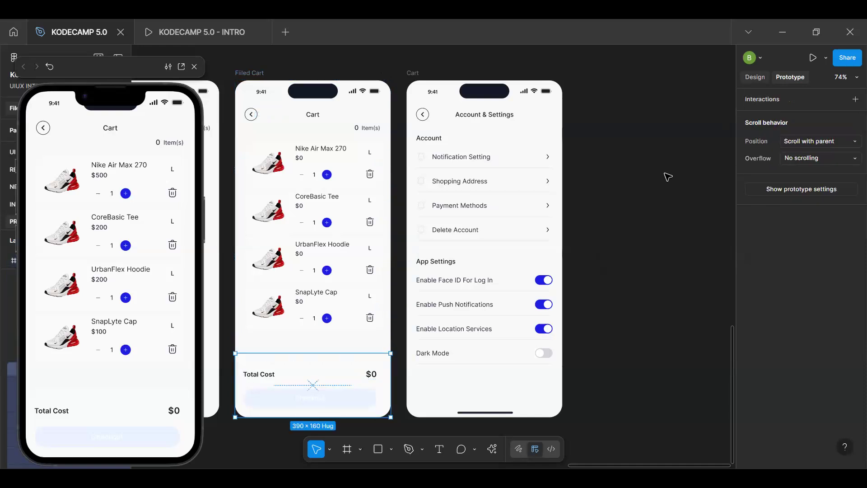
key(shift+e)
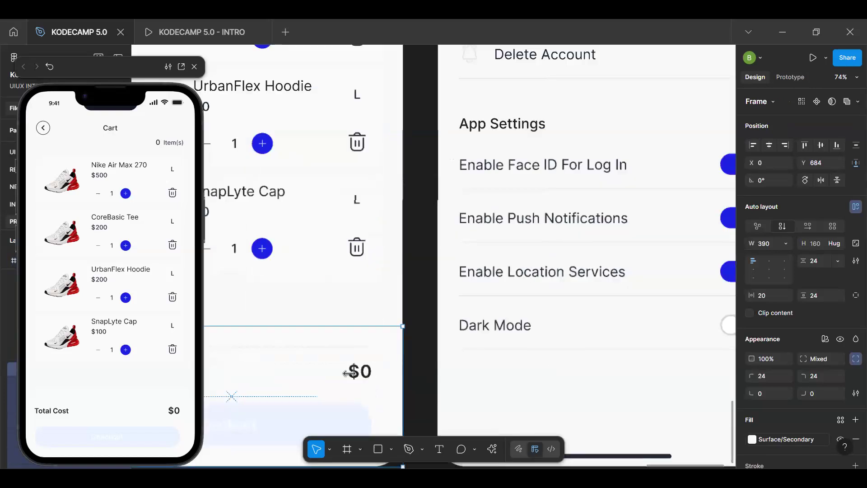
double_click(360, 372)
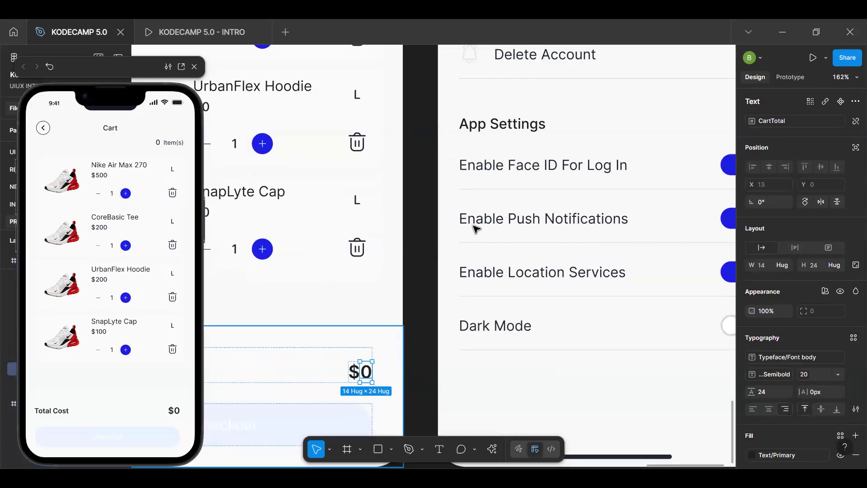
key(Escape)
click(427, 334)
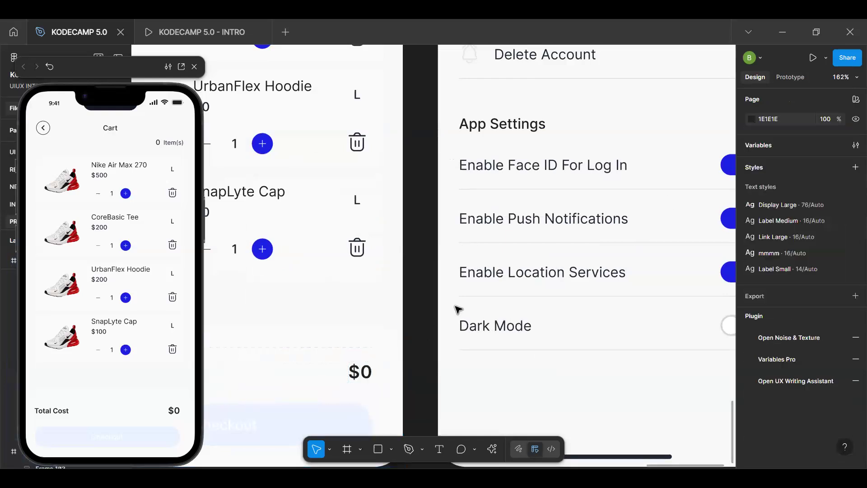
key(shift+1)
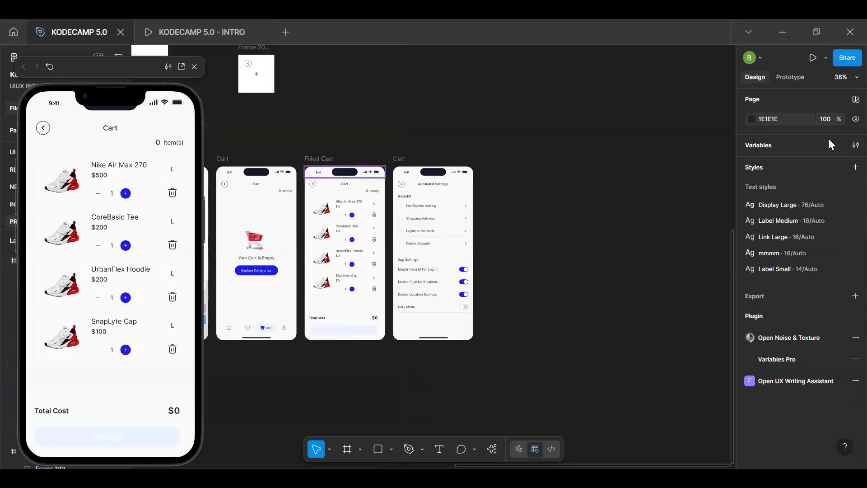
click(342, 172)
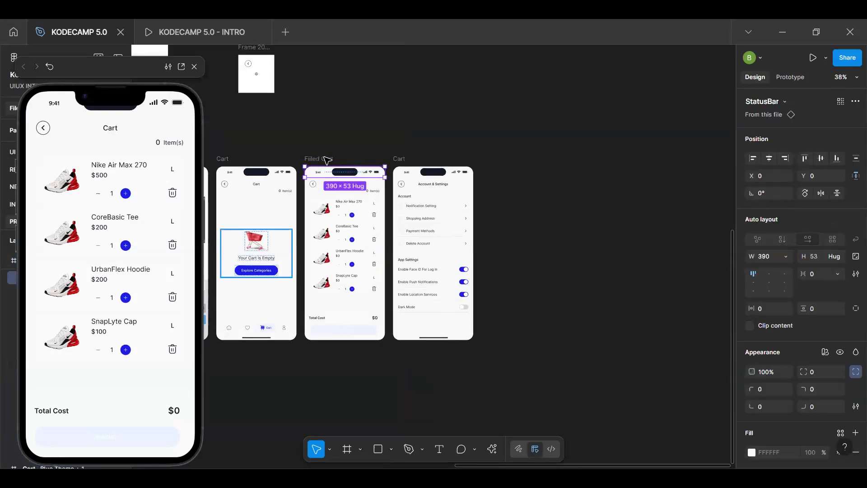
key(Escape)
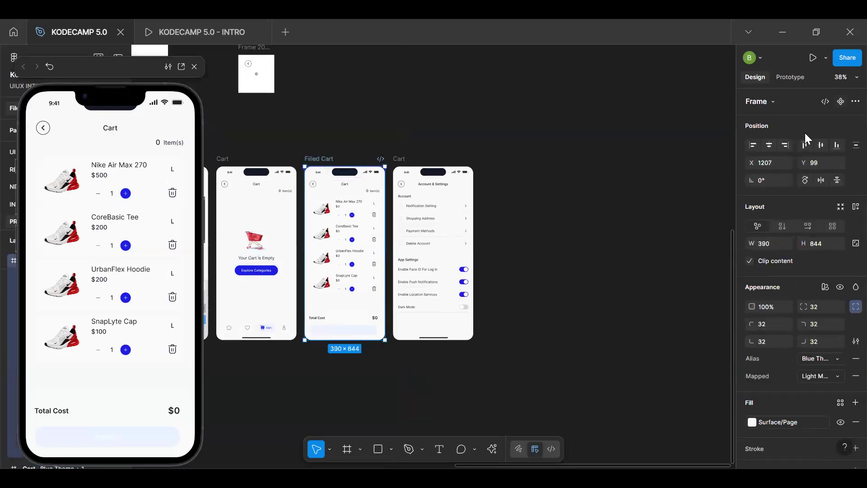
key(shift+e)
click(813, 143)
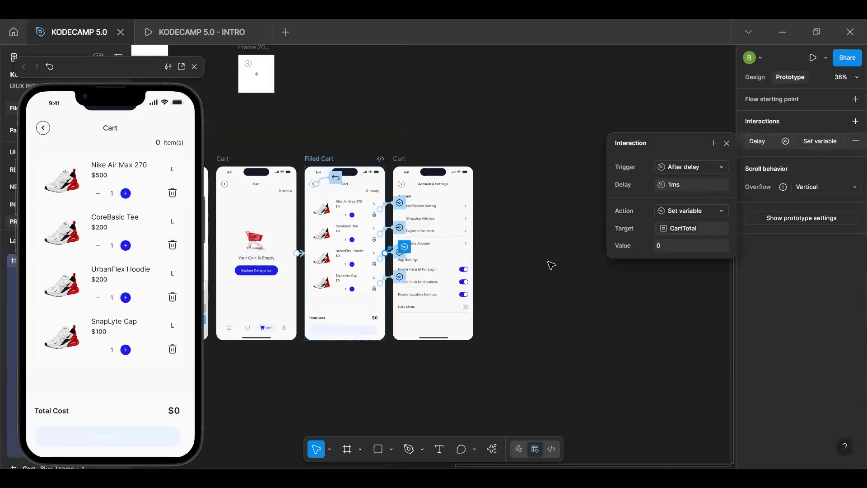
click(550, 264)
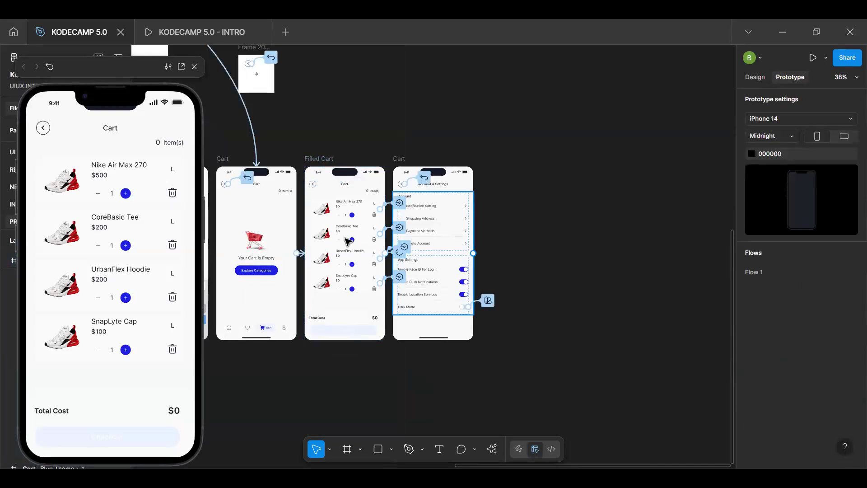
Step: Go to the main component of the CoreBasic Tee quantity stepper and show its prototype interactions
scroll(351, 244, up, 5)
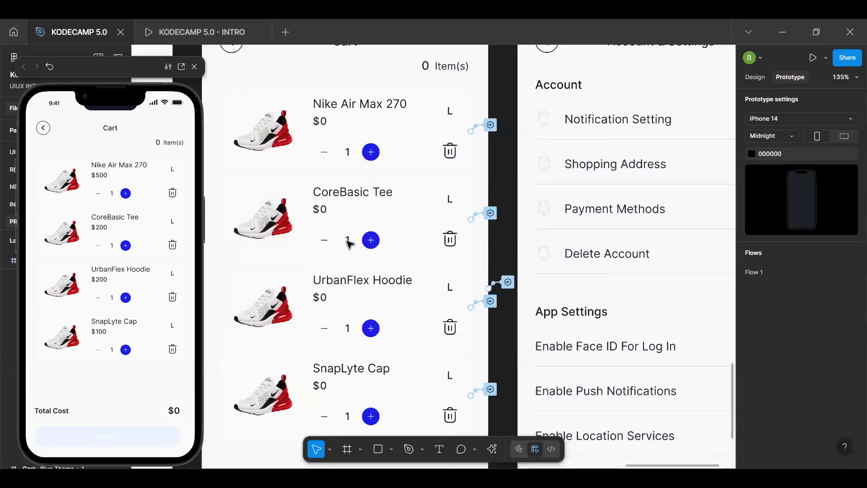
click(351, 244)
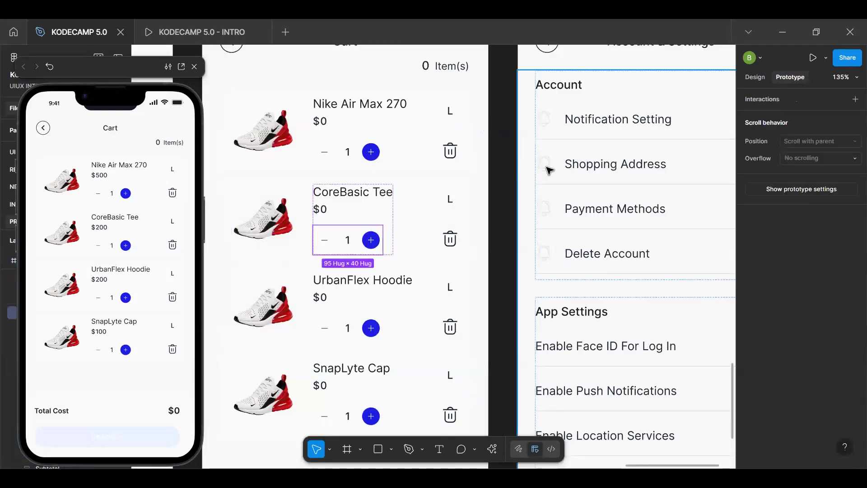
click(755, 77)
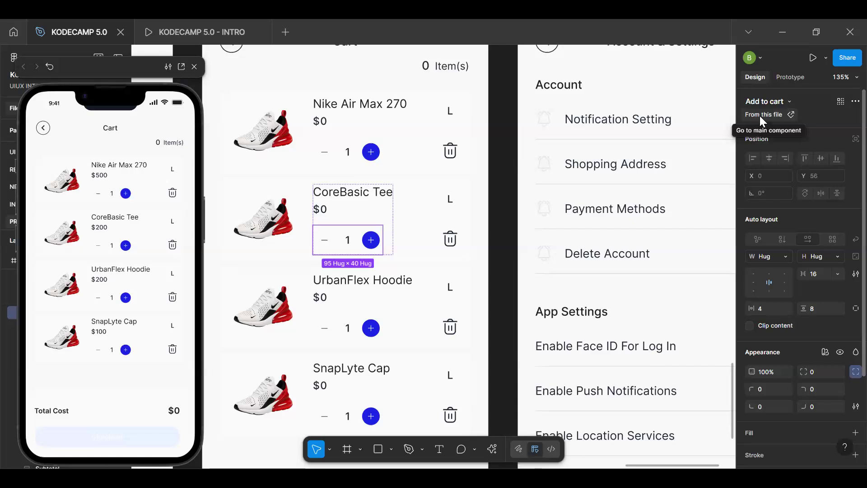
click(754, 114)
key(shift+e)
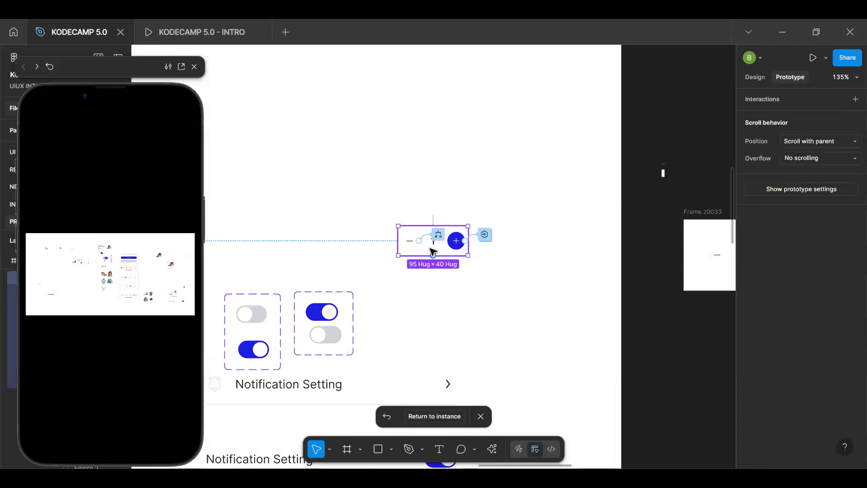
scroll(429, 248, up, 5)
Step: Check the minus button's tap actions, and delete the CartTotal action from the plus button's tap interaction
click(414, 219)
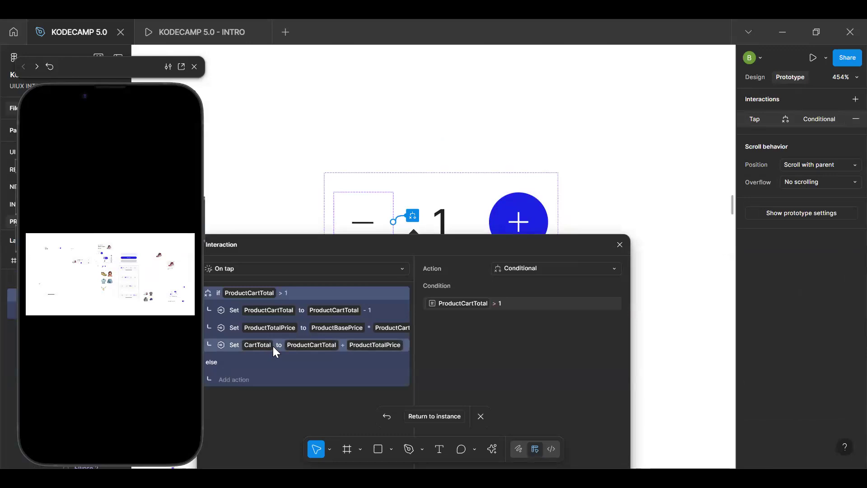
click(218, 345)
click(541, 224)
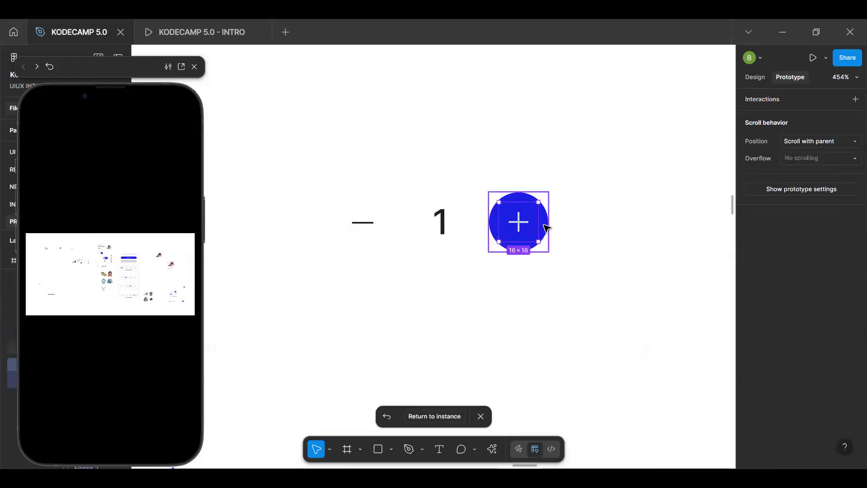
click(559, 214)
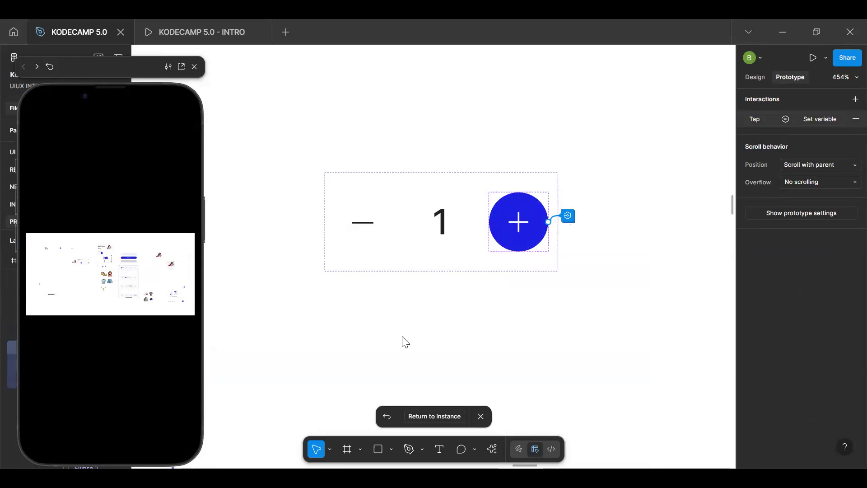
click(568, 215)
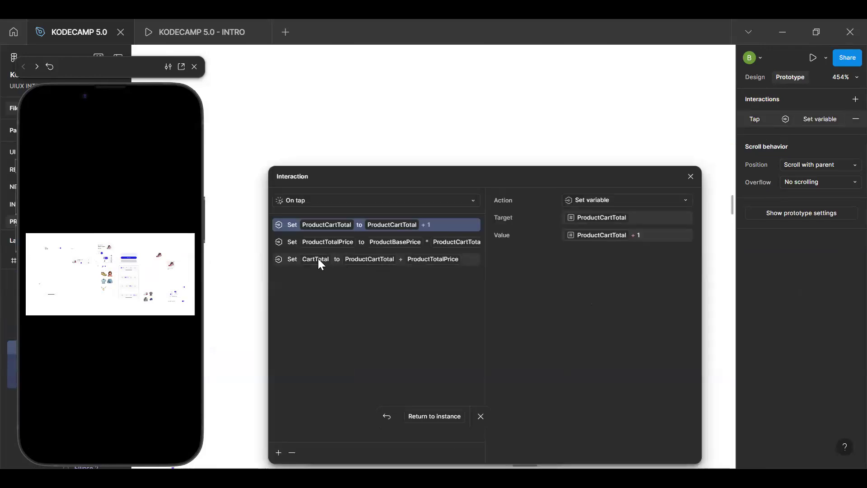
click(318, 258)
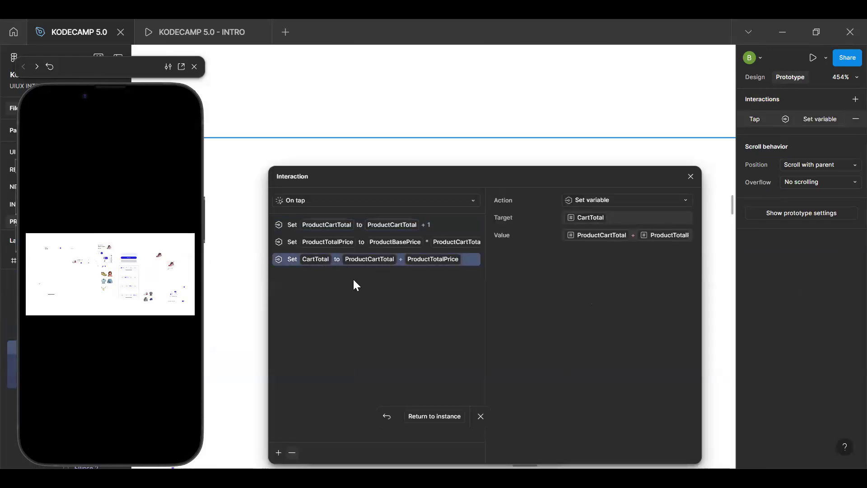
key(Delete)
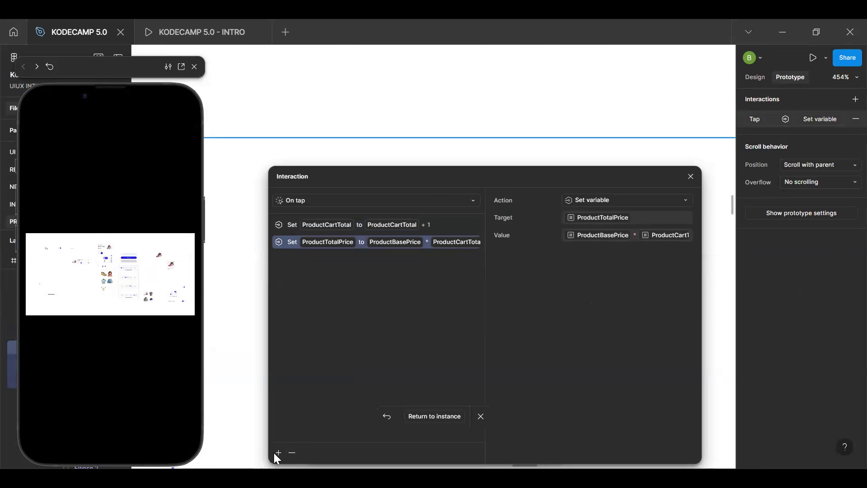
Step: Add a new Set variable action targeting CartTotal to the plus button's tap interaction
click(278, 452)
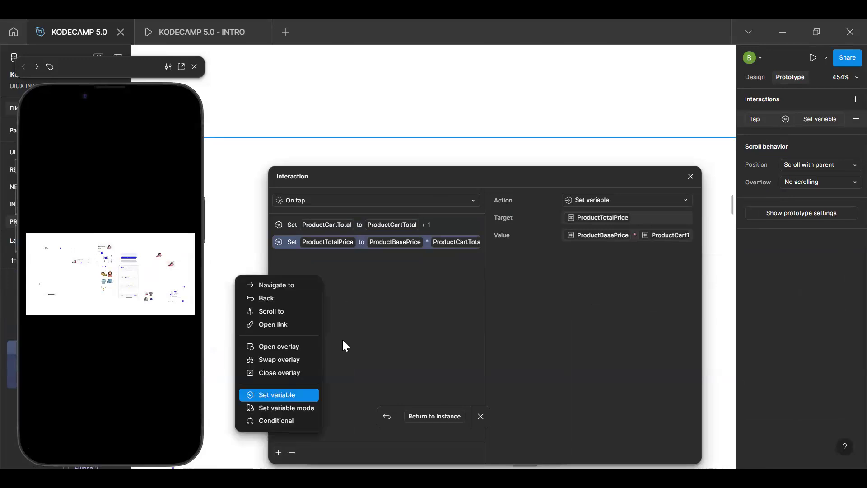
key(Return)
text(cart)
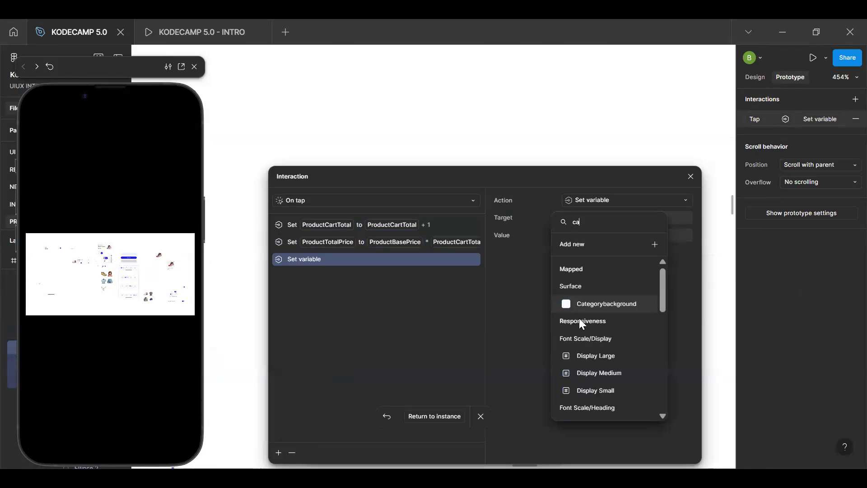
click(588, 356)
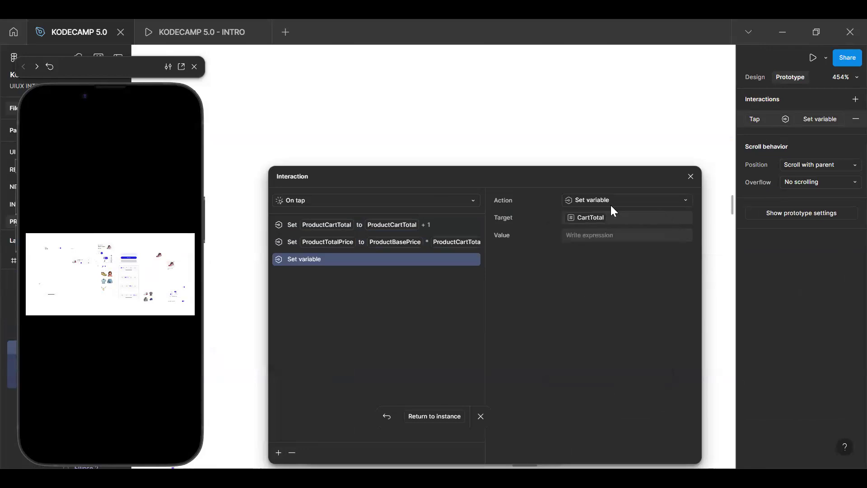
Step: Set the plus button's new CartTotal action value to the expression CartTotal + ProductTotalPrice
click(604, 235)
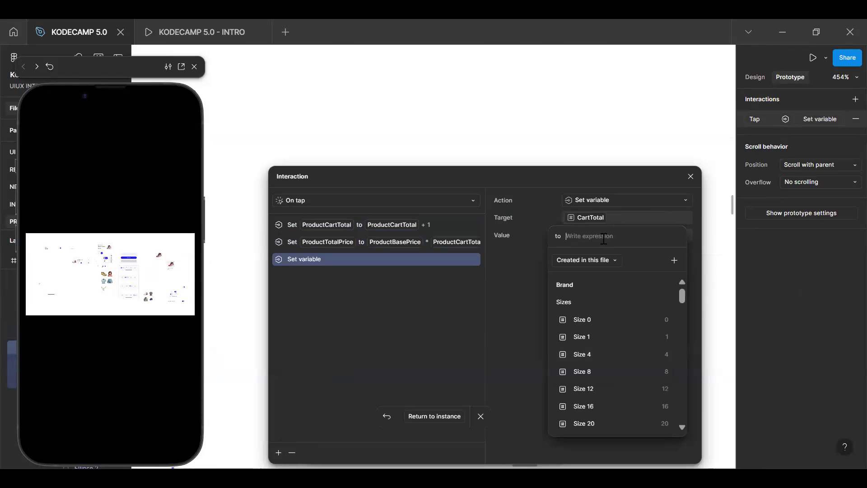
text(cart)
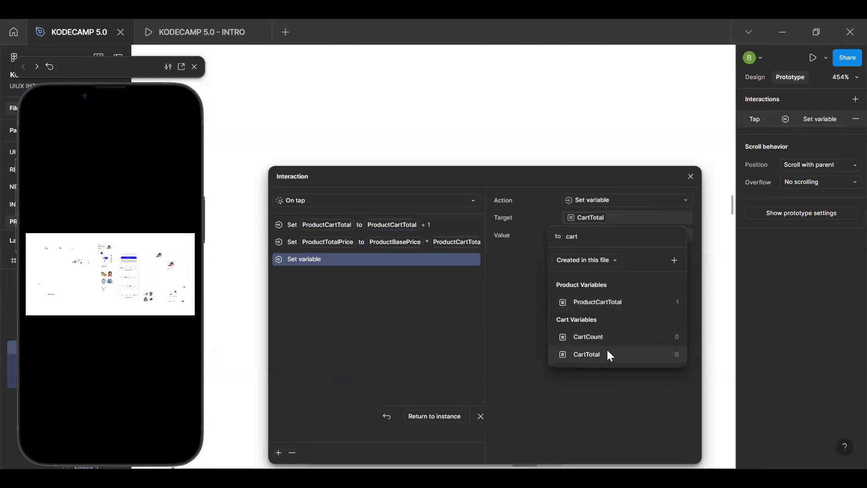
click(607, 355)
text(+)
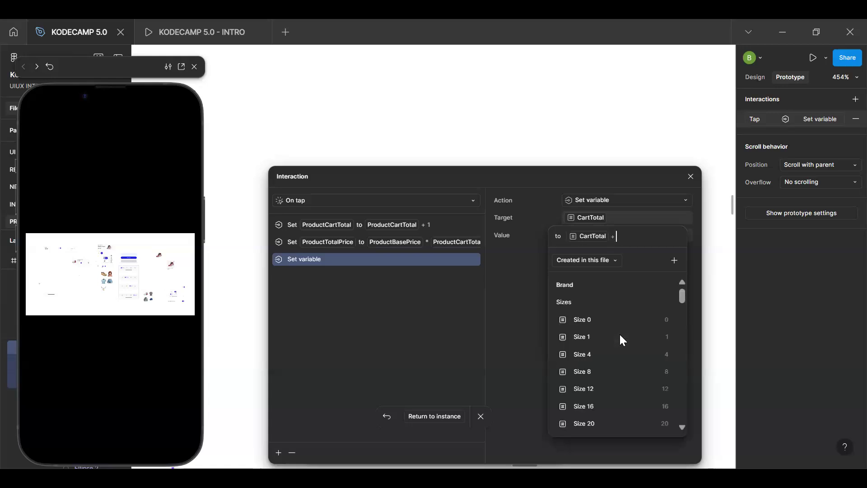
text( pt)
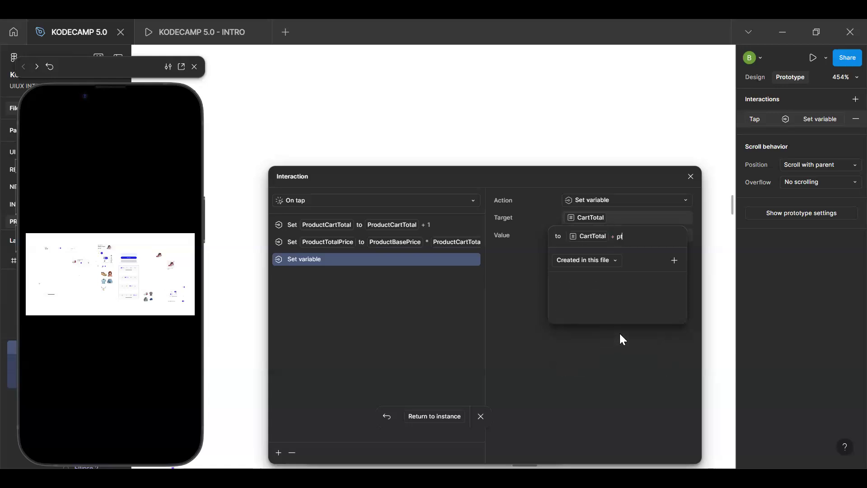
text(ro)
key(BackSpace)
key(BackSpace)
text(ro)
key(BackSpace)
key(BackSpace)
key(BackSpace)
text(ro)
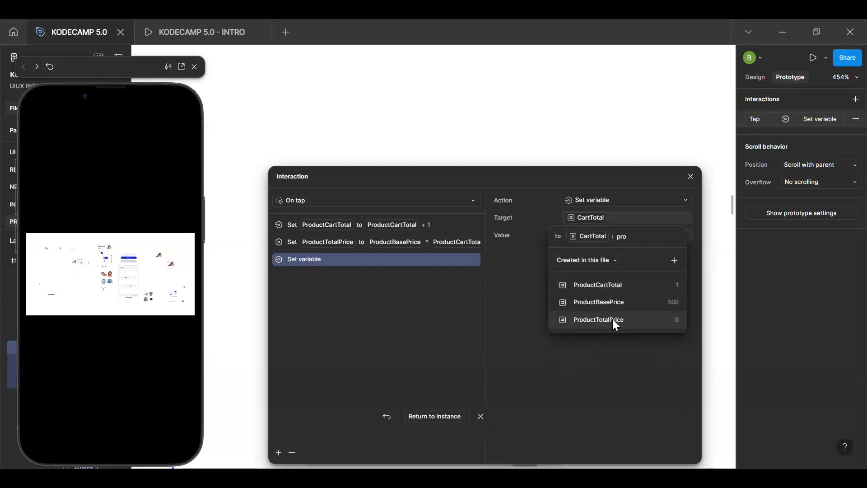
click(615, 323)
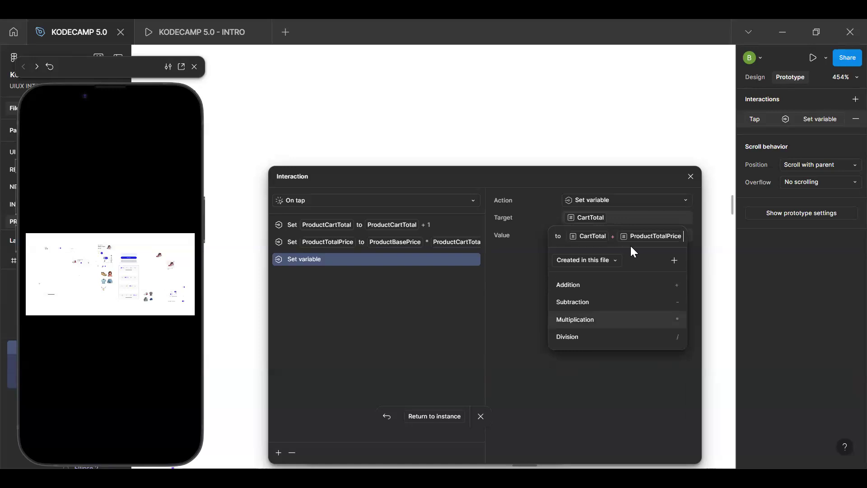
text(+)
key(BackSpace)
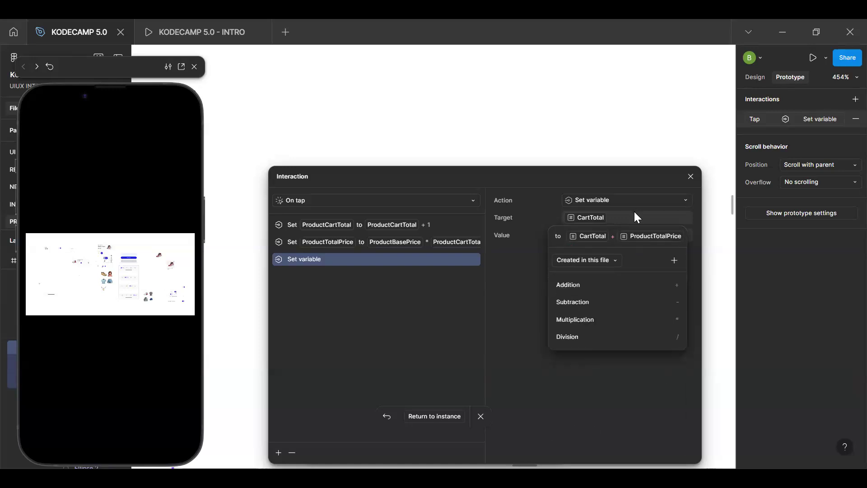
key(Return)
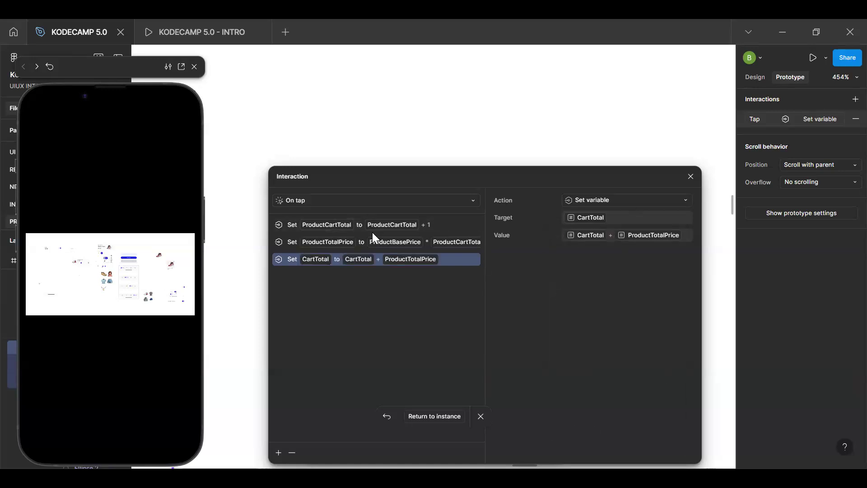
Step: Return from the stepper's main component to its instance in the Filled Cart frame
click(443, 416)
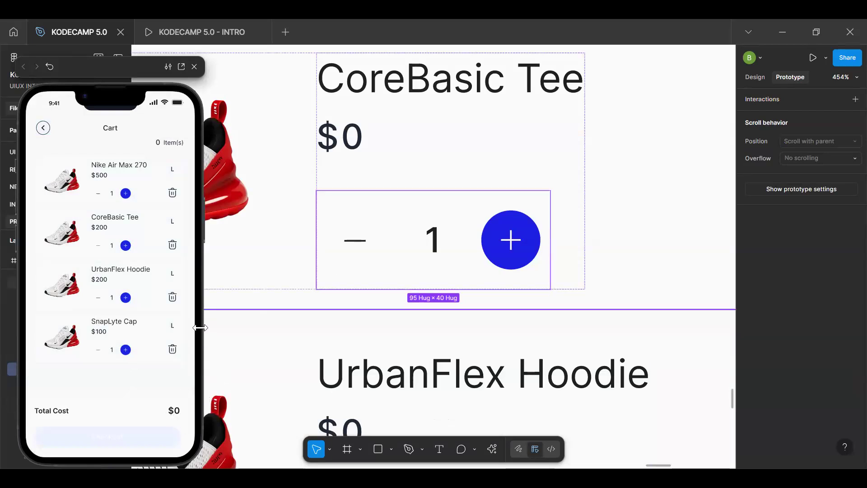
scroll(319, 176, down, 5)
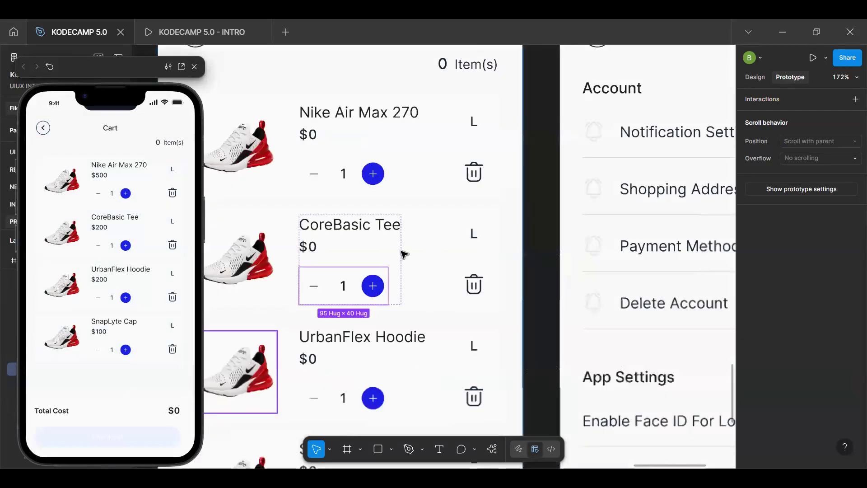
scroll(404, 254, down, 5)
click(436, 375)
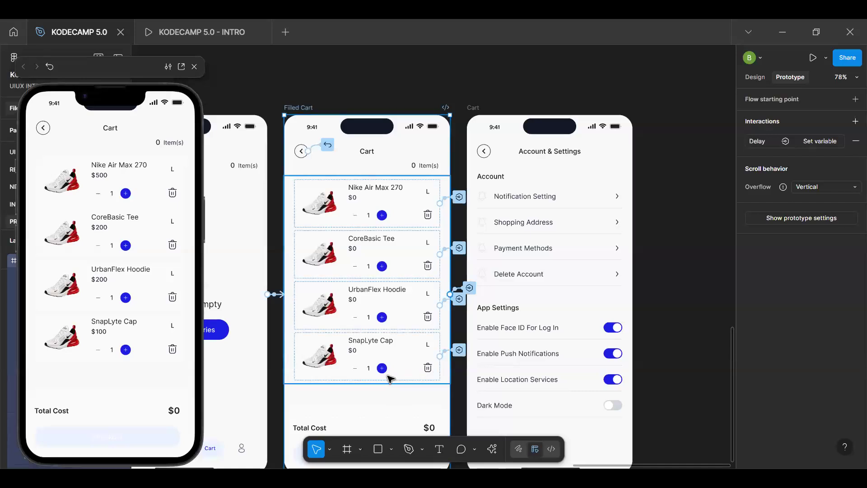
Step: Go to the main component of the UrbanFlex Hoodie cart row and open its delay interaction
click(371, 313)
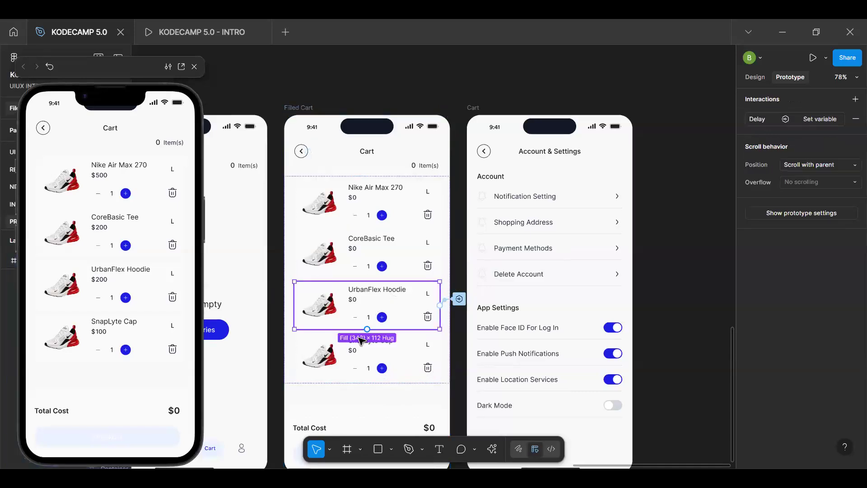
click(768, 119)
key(Delete)
click(755, 77)
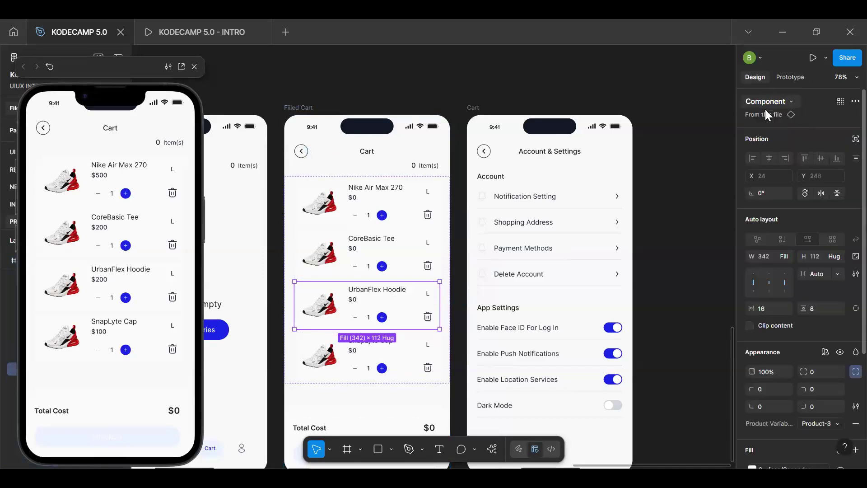
click(791, 115)
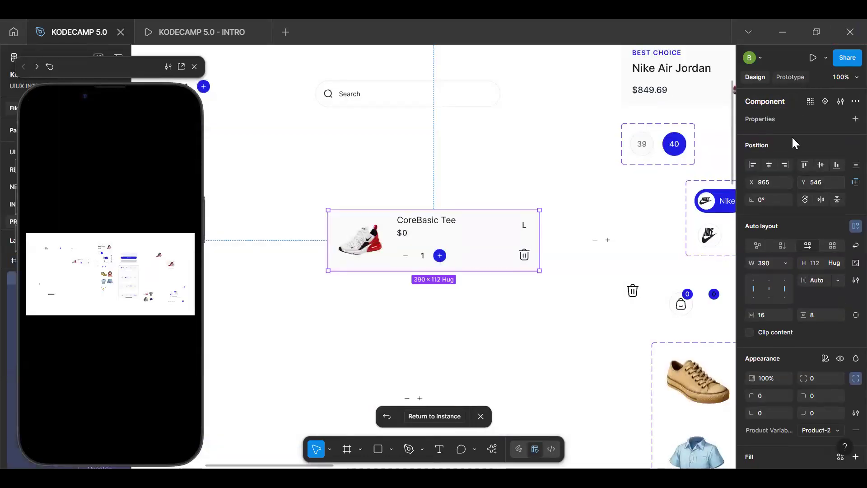
key(shift+e)
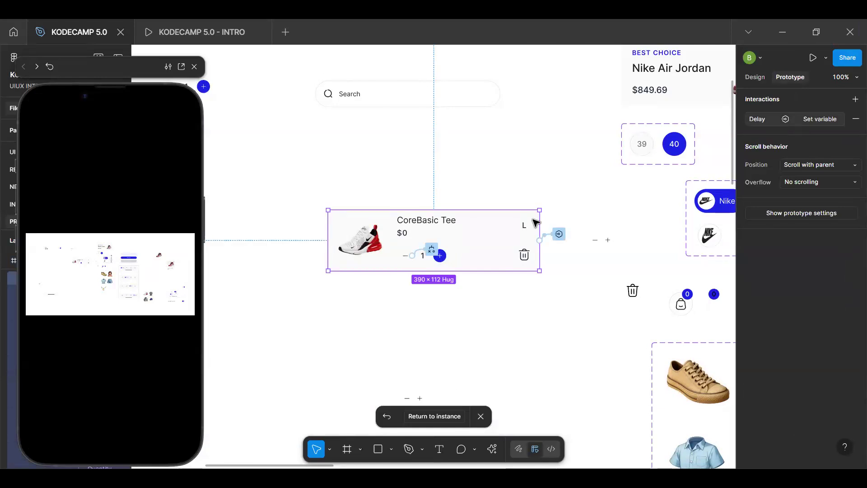
click(559, 233)
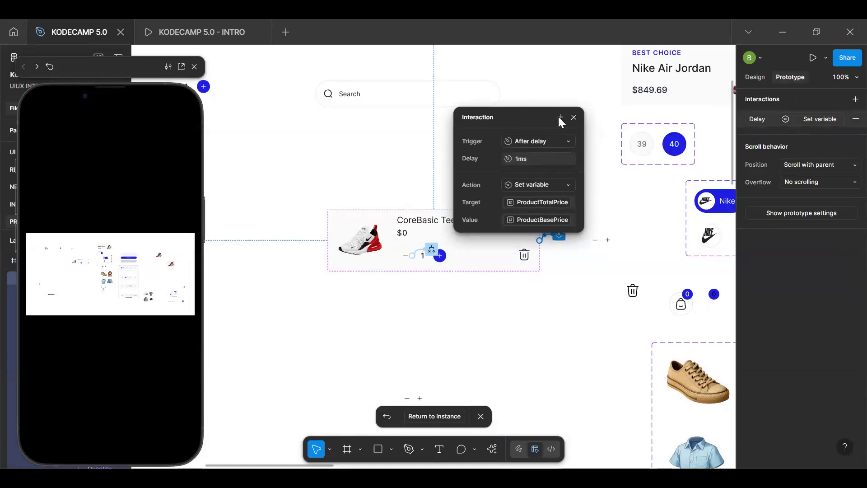
click(560, 118)
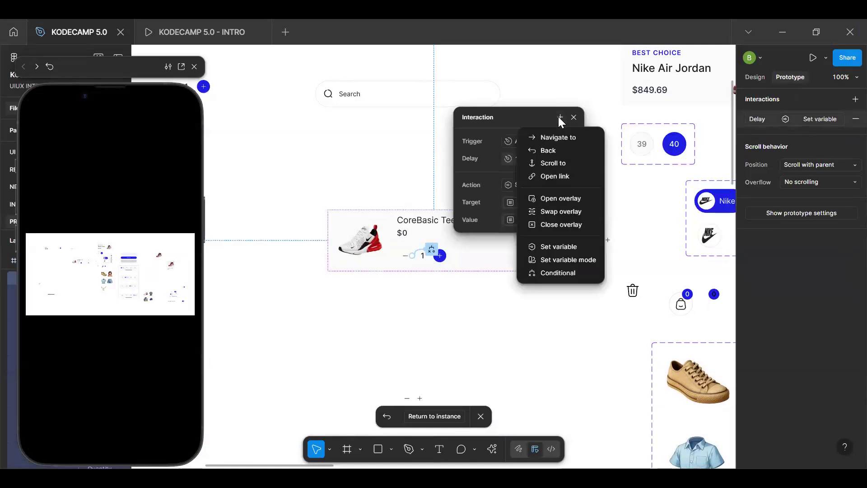
click(559, 247)
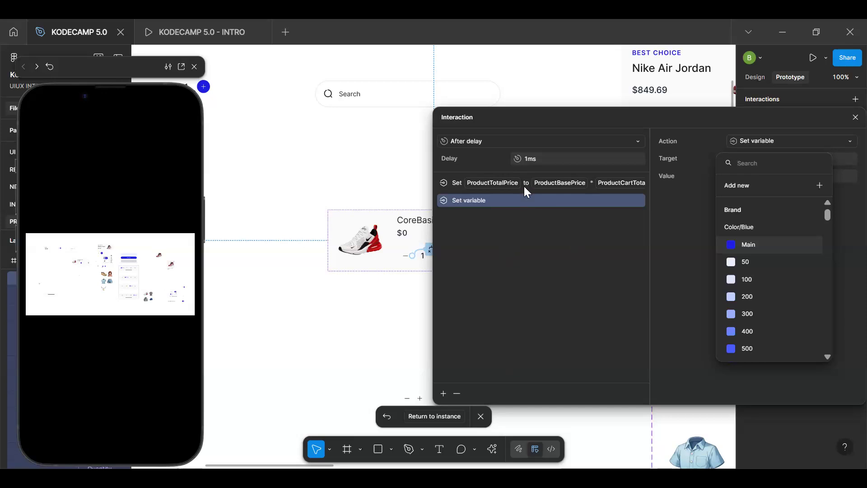
drag(536, 127, 393, 124)
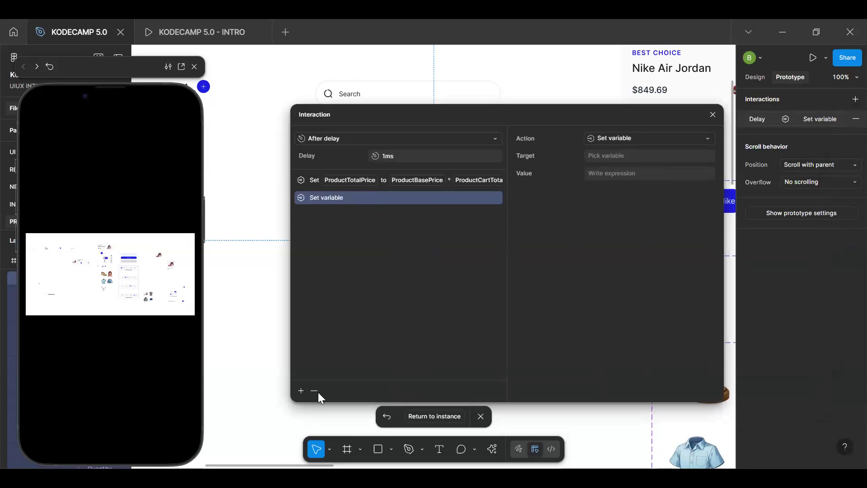
key(Delete)
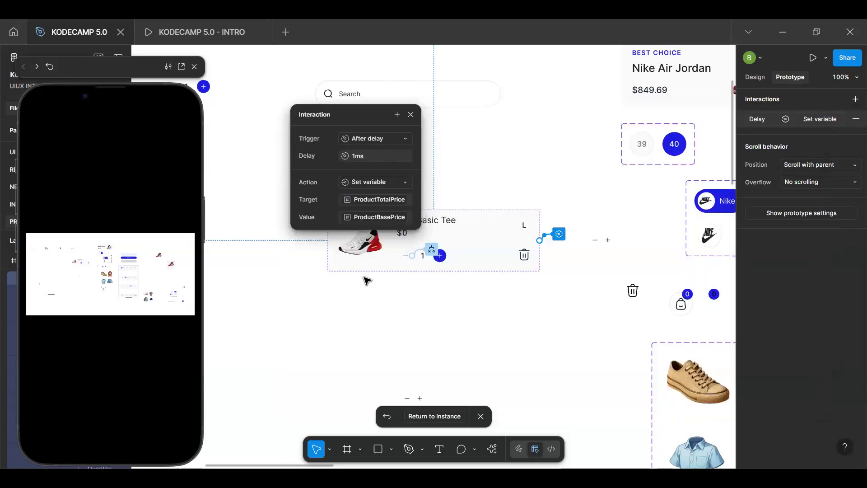
Step: Add a Set variable action targeting CartTotal to the cart row main component's delay interaction
click(380, 182)
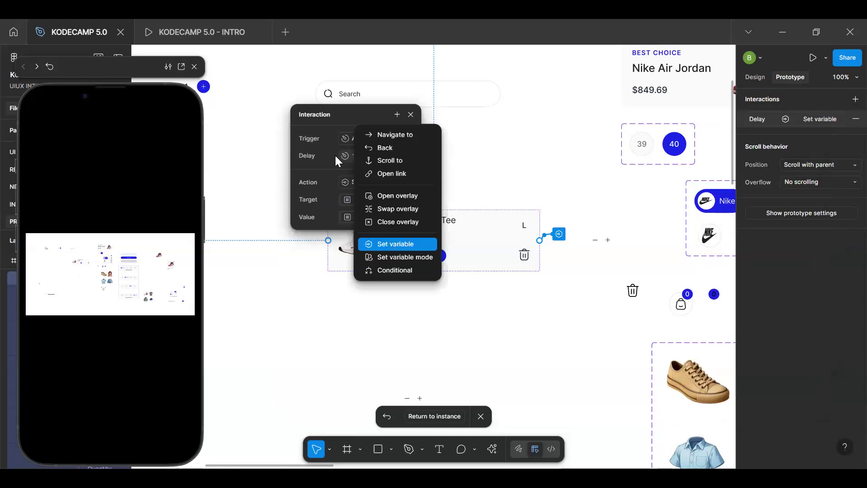
click(395, 244)
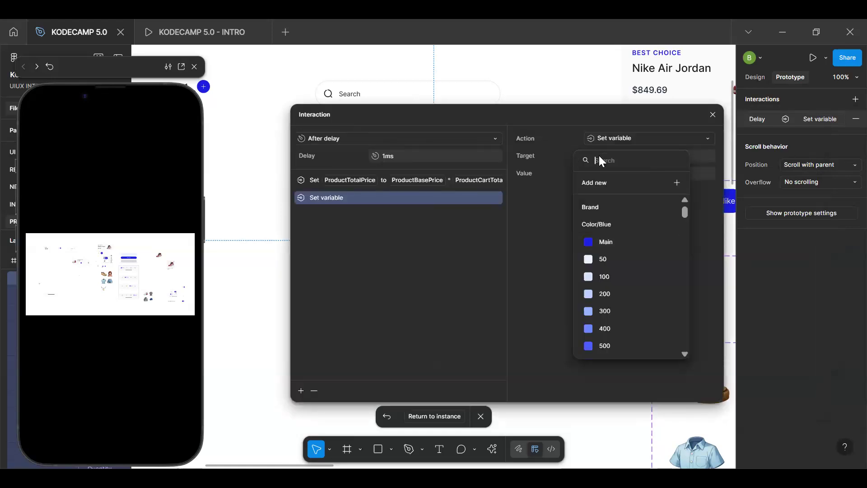
text(cart)
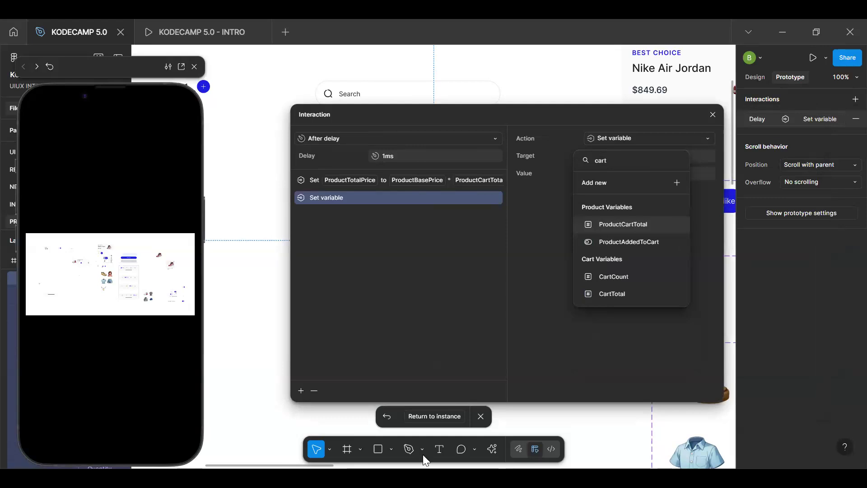
click(644, 294)
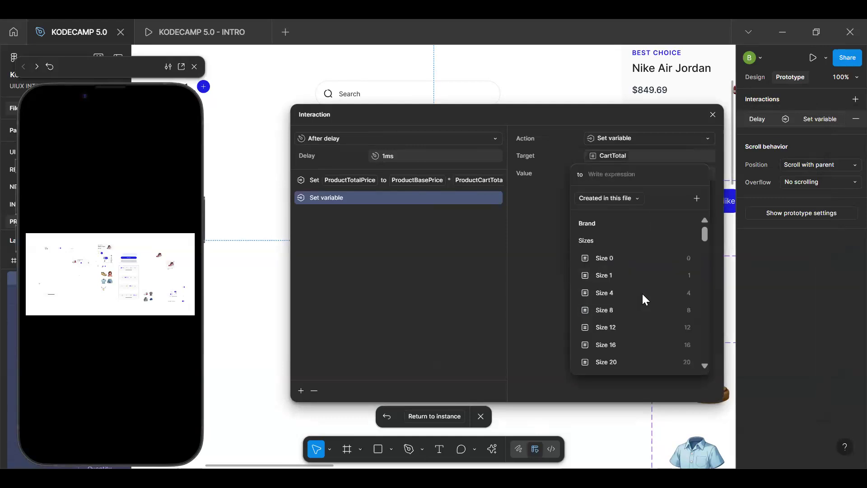
Step: Set the delay interaction's new CartTotal action value to the expression CartTotal + ProductTotalPrice
text(cart)
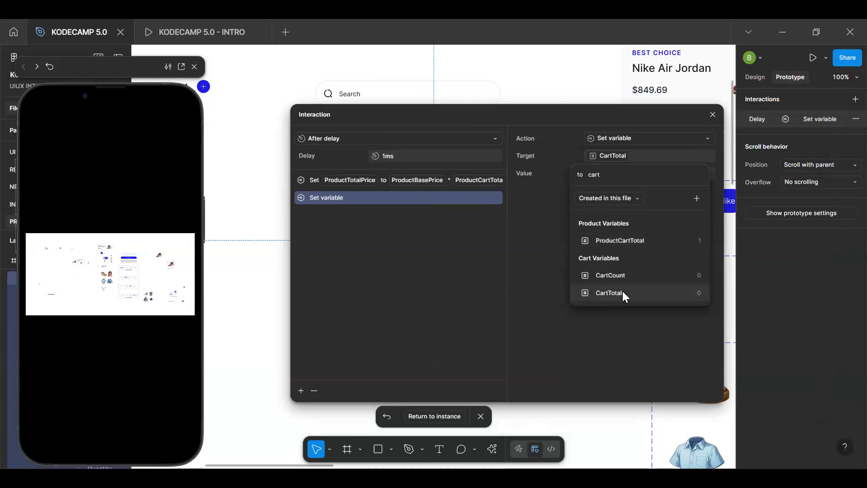
click(624, 294)
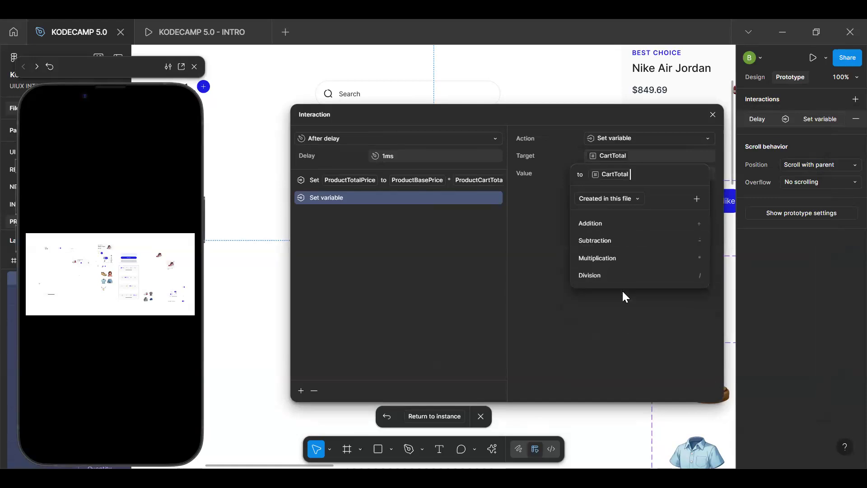
text(+ )
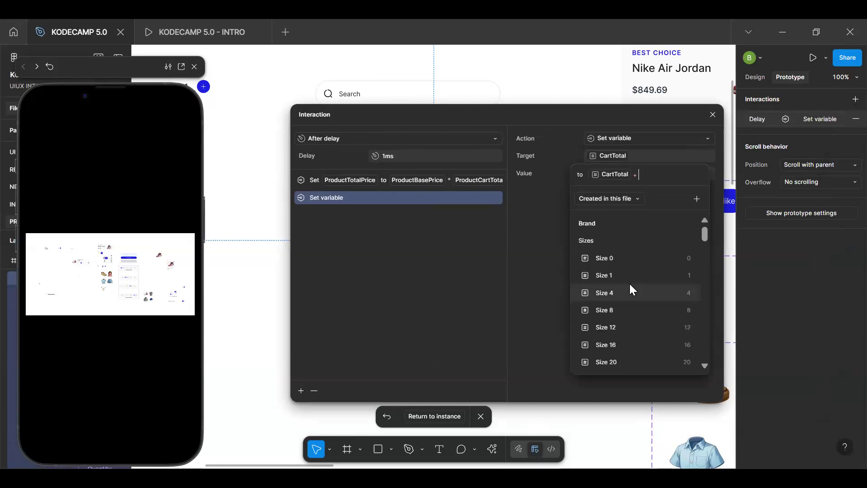
text(pro)
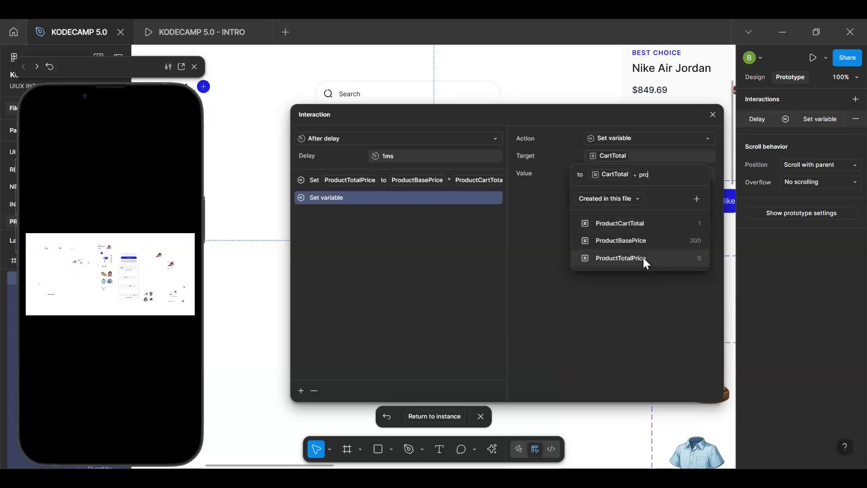
click(643, 265)
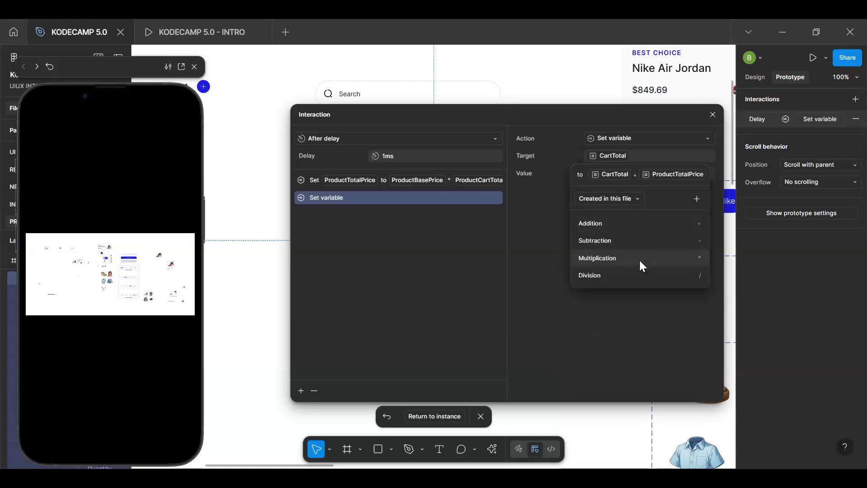
text(*)
key(BackSpace)
text(*)
key(BackSpace)
text(*)
key(BackSpace)
click(514, 197)
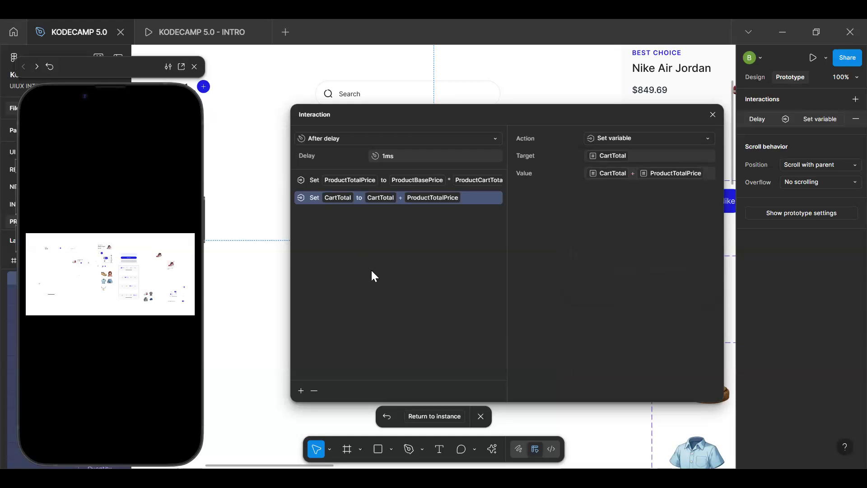
Step: Return to the UrbanFlex Hoodie instance and remove the delay interaction from the Filled Cart frame
click(441, 417)
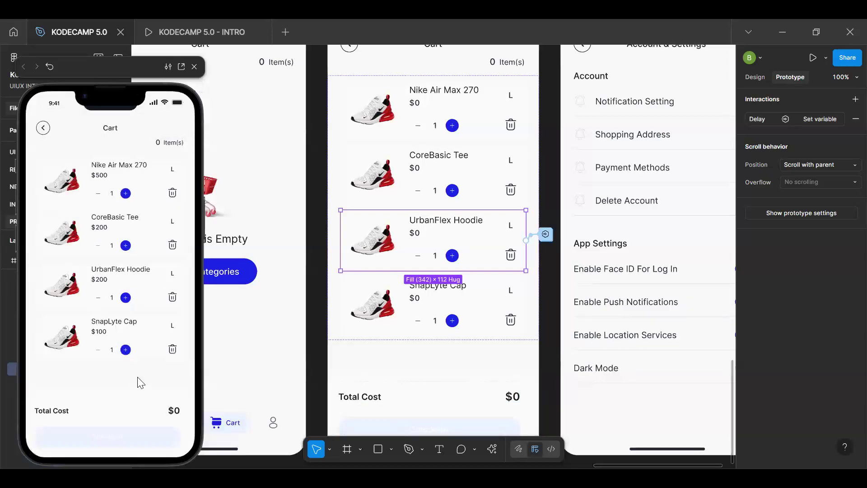
key(r)
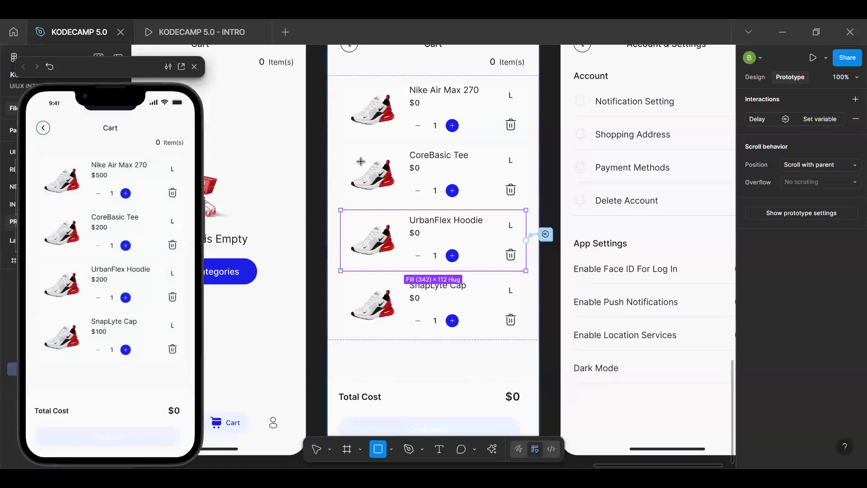
key(Escape)
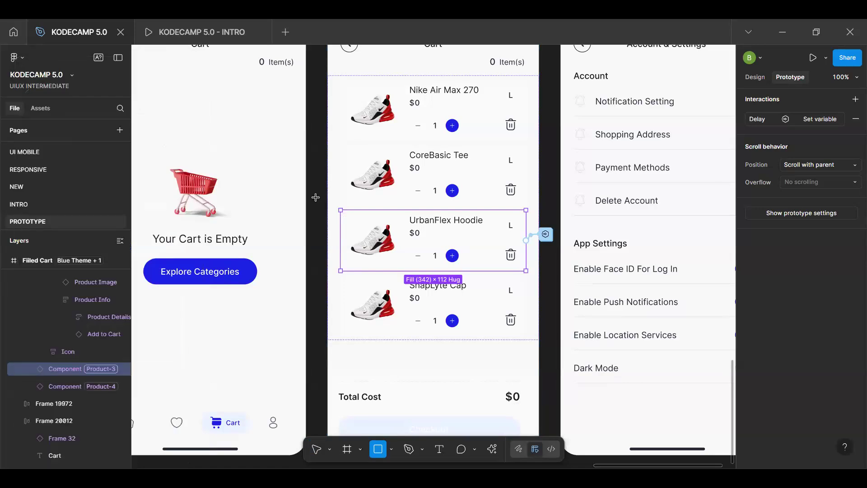
key(v)
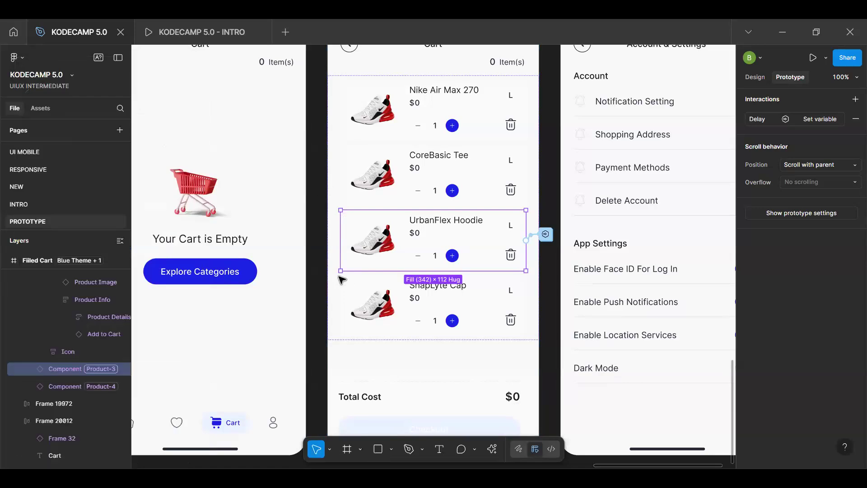
scroll(348, 280, up, 5)
key(Escape)
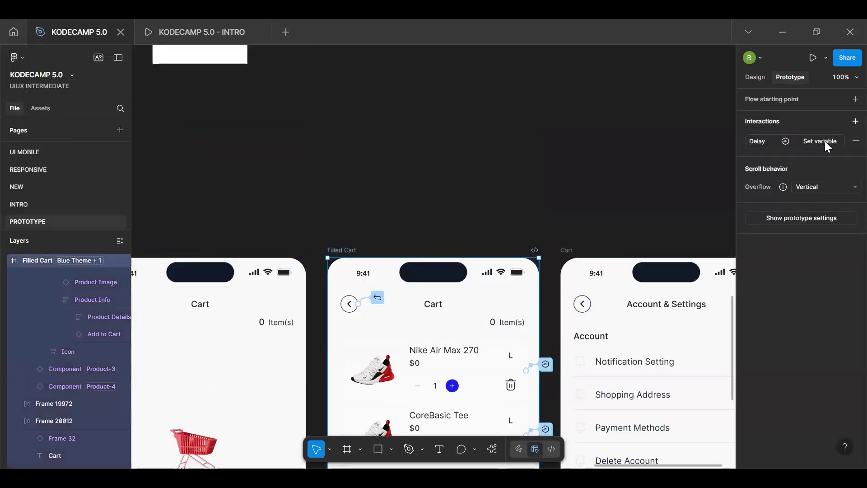
click(855, 141)
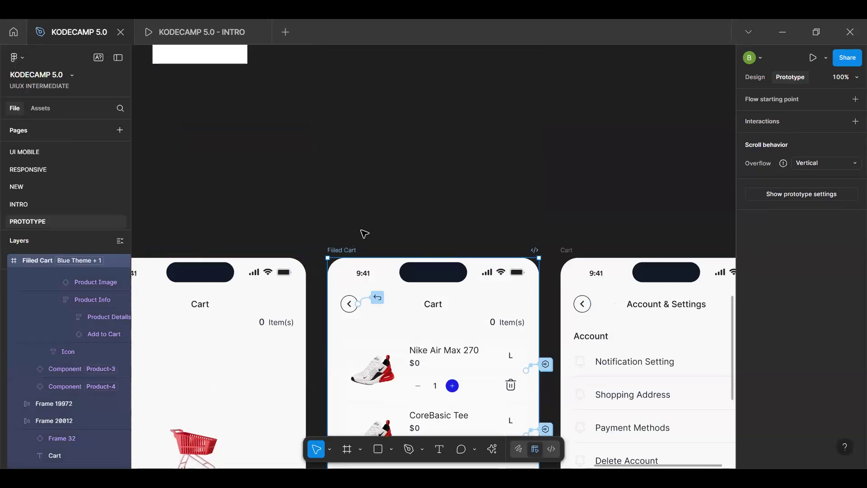
Step: Preview the Filled Cart frame and increase each of the four products' quantities by one to check the total cost
key(shift+space)
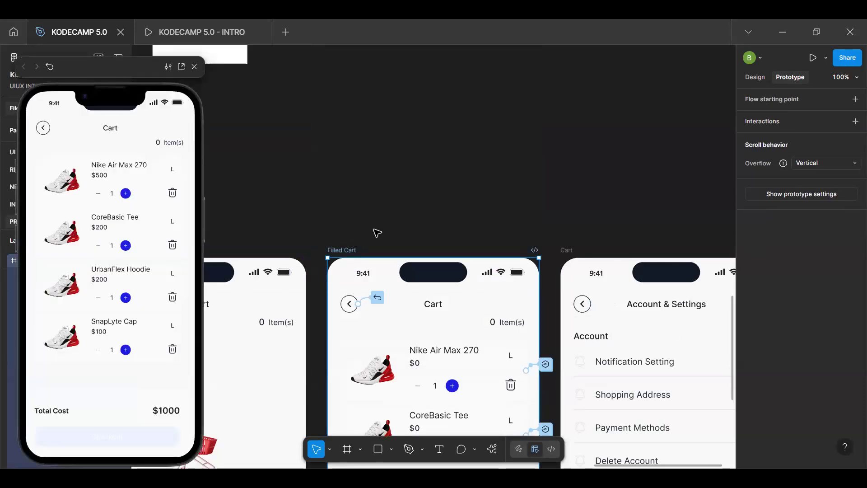
click(125, 194)
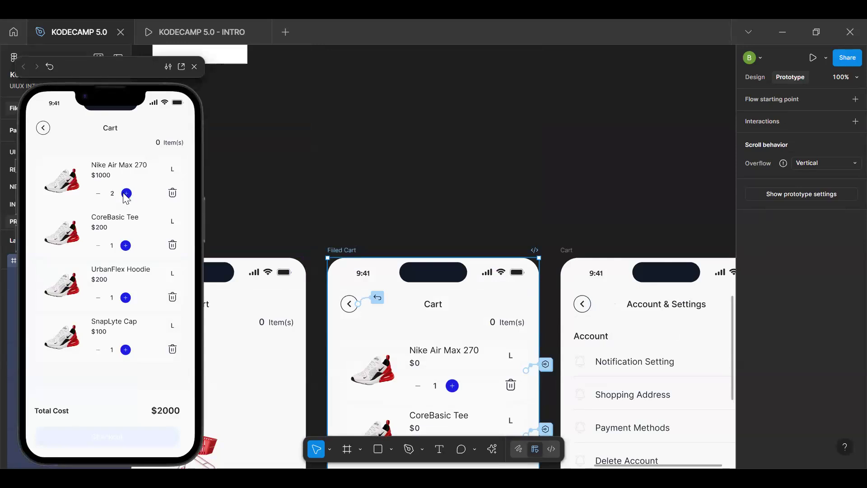
click(126, 245)
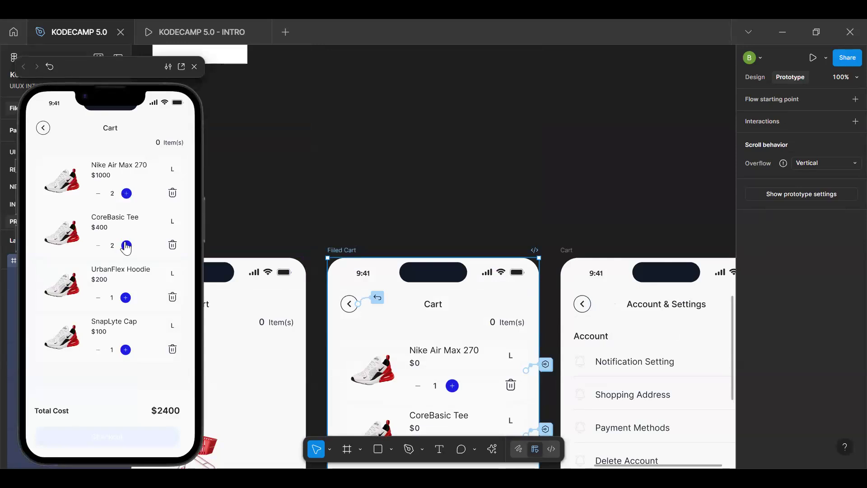
click(127, 298)
click(126, 351)
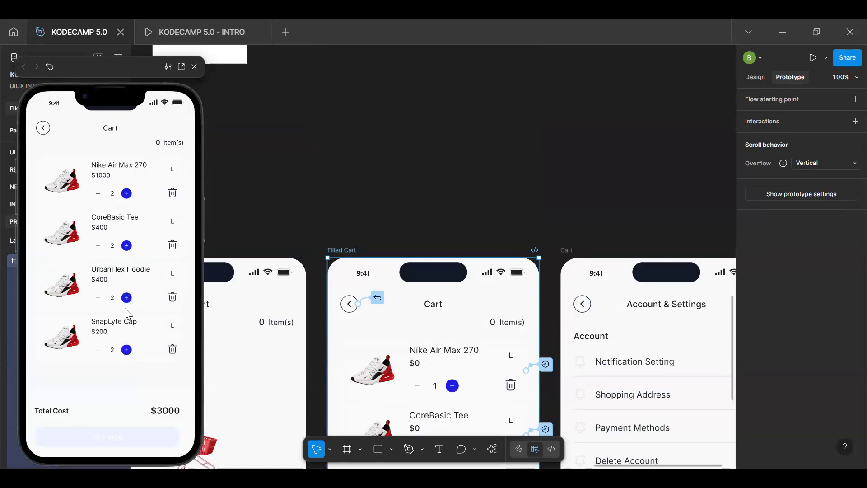
Step: Restart the preview and raise and lower the Nike Air Max 270 quantity to test how the total cost responds
key(r)
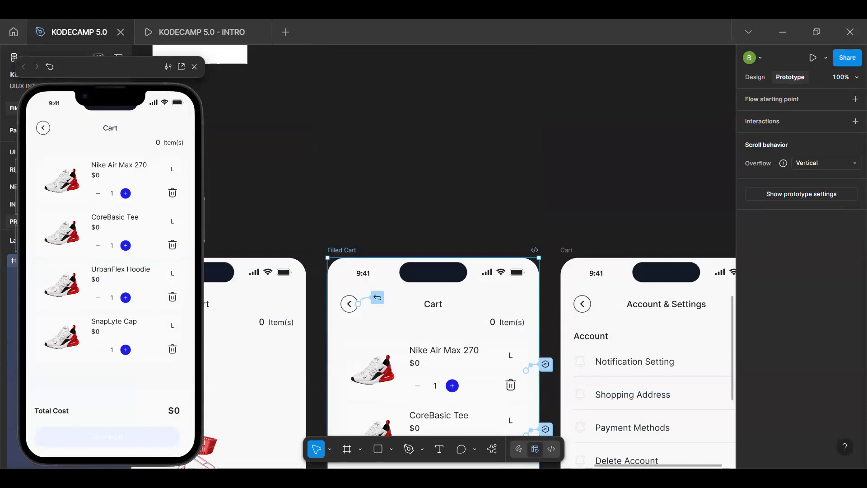
click(127, 193)
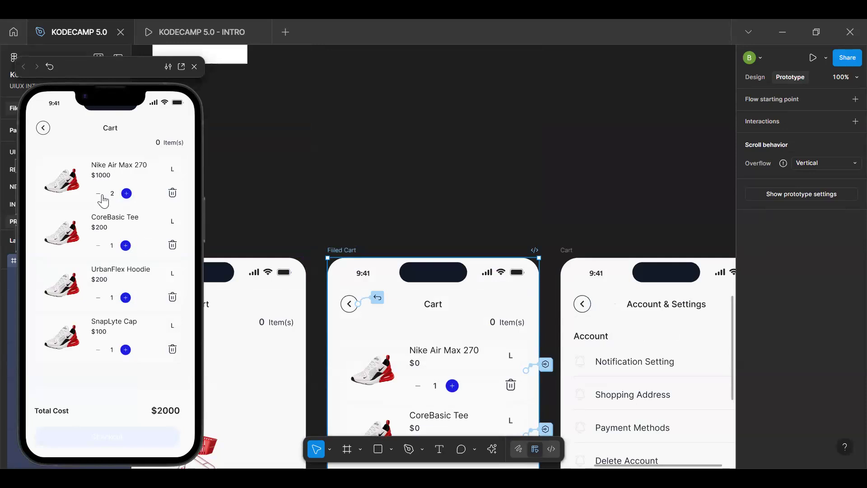
click(102, 197)
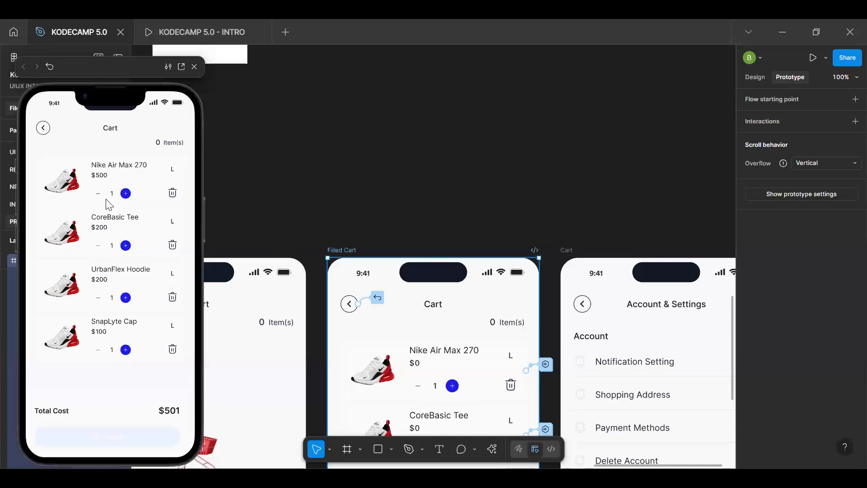
click(131, 190)
click(126, 193)
click(125, 193)
click(99, 197)
click(99, 196)
Step: Go to the main component of the quantity stepper in the Nike Air Max 270 cart row
click(437, 387)
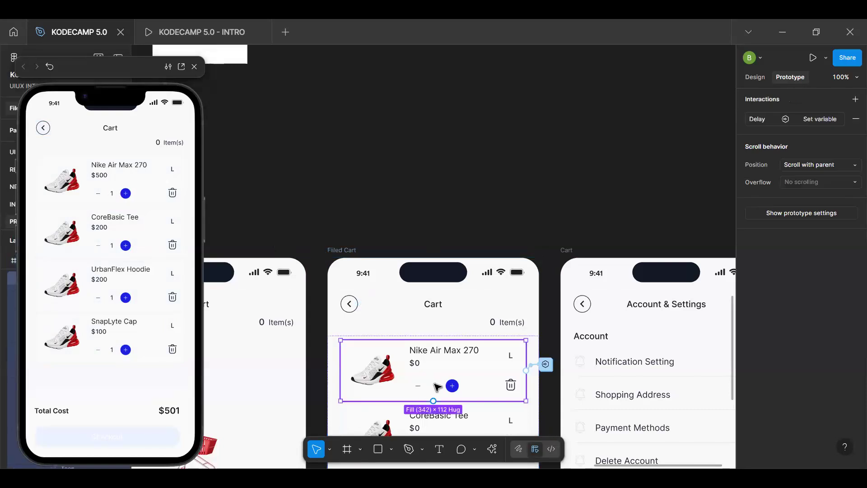
click(437, 387)
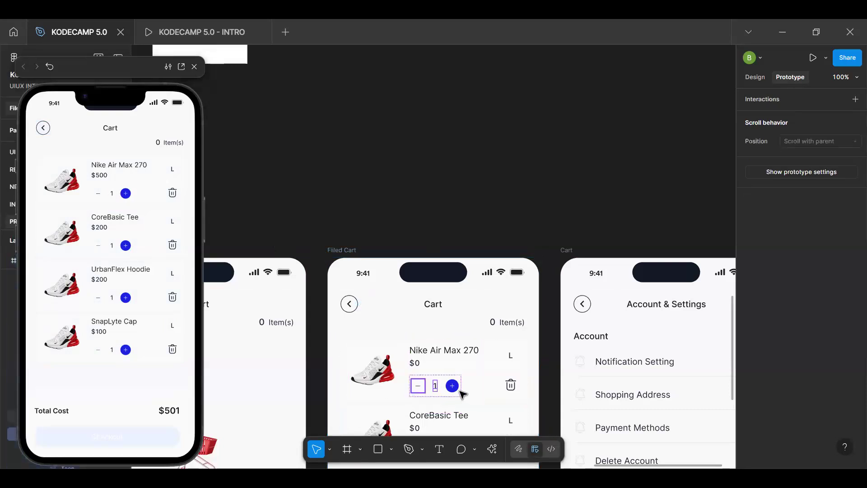
click(452, 386)
key(Escape)
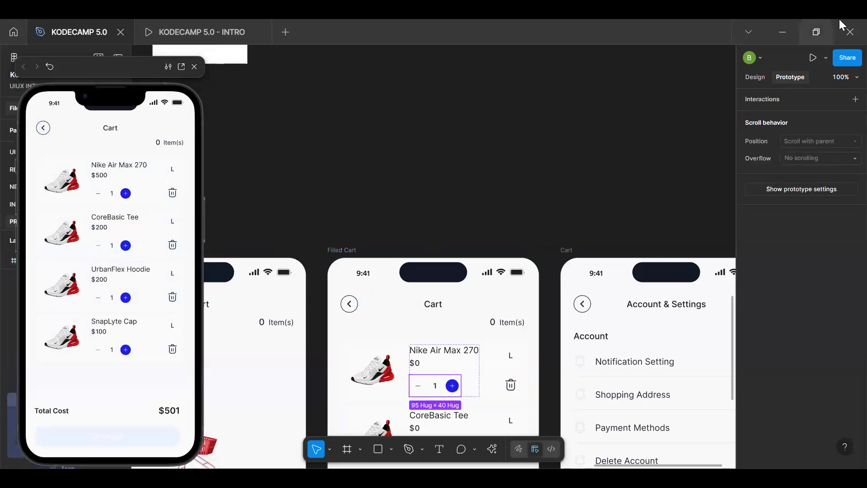
click(755, 78)
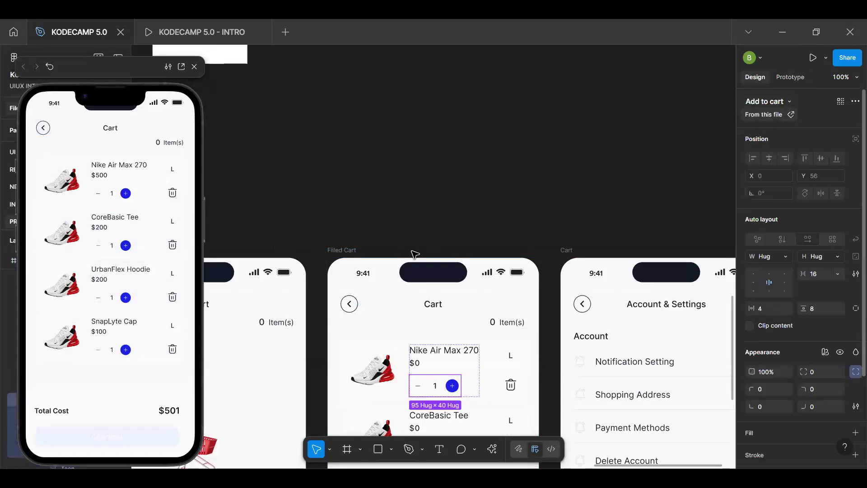
key(ctrl+alt+k)
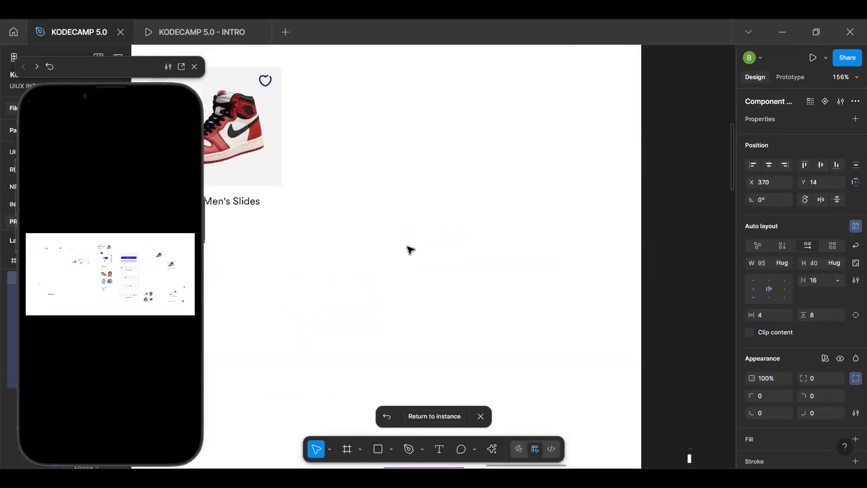
scroll(447, 211, up, 3)
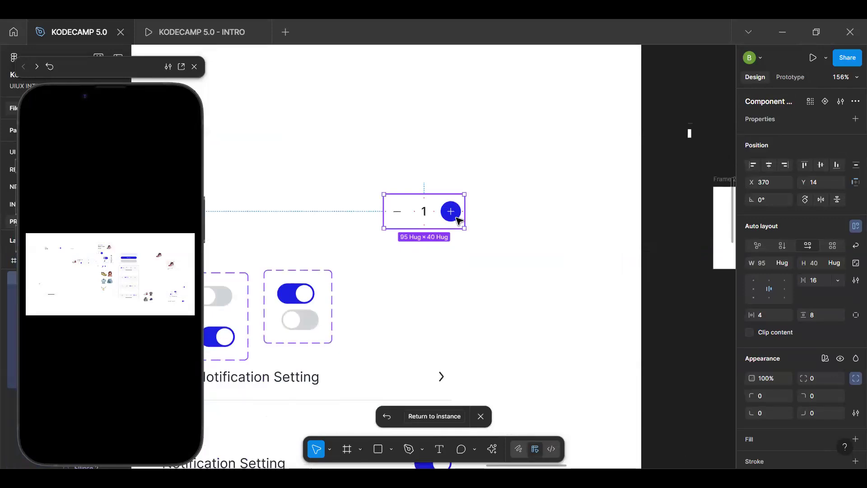
Step: Examine the variable actions in the stepper plus button's tap interaction
double_click(451, 211)
key(Return)
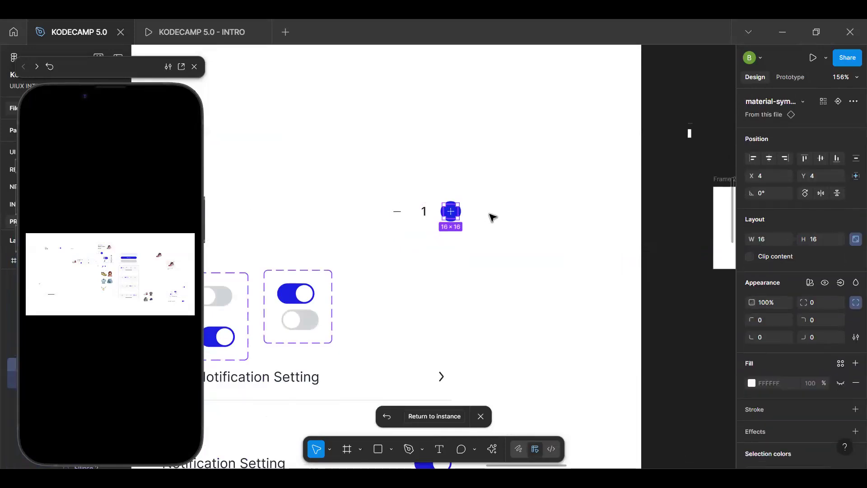
key(Escape)
key(Escape)
click(451, 216)
key(shift+e)
click(481, 205)
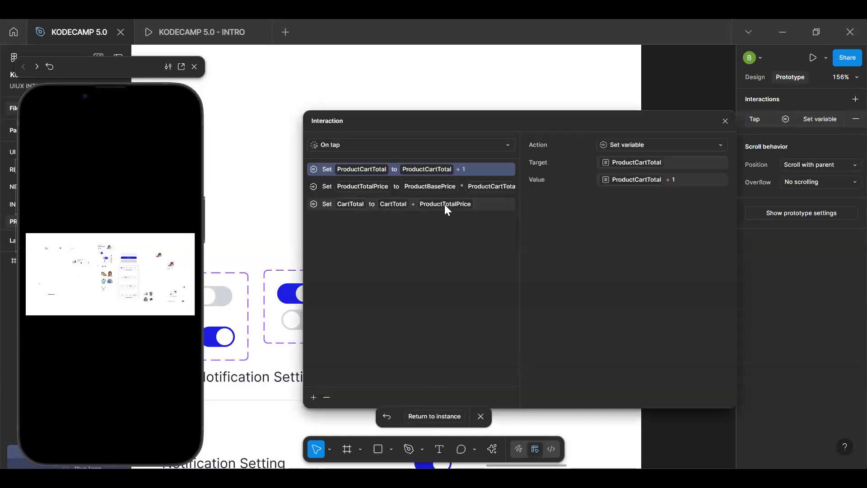
click(725, 122)
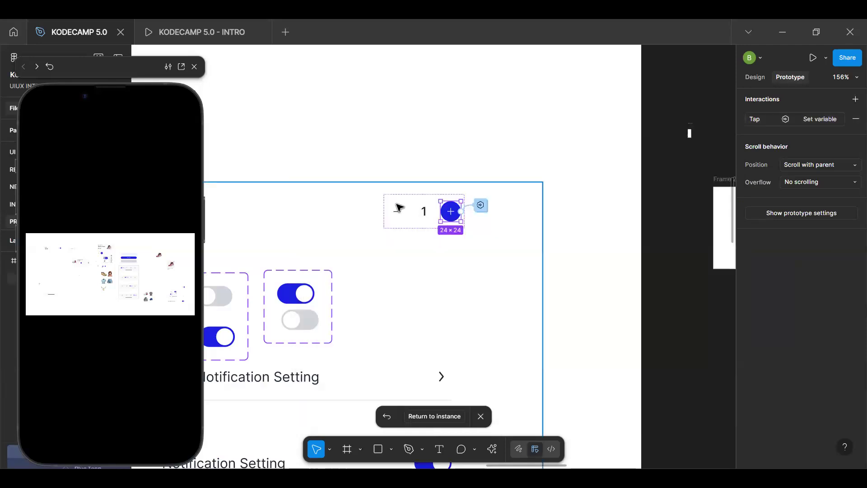
Step: Remove the Set ProductTotalPrice action from the conditional in the minus button's tap interaction
click(778, 118)
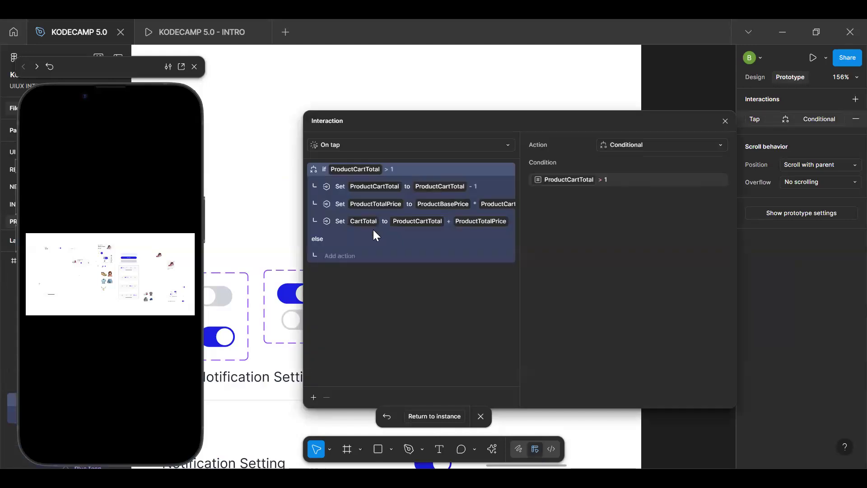
click(397, 221)
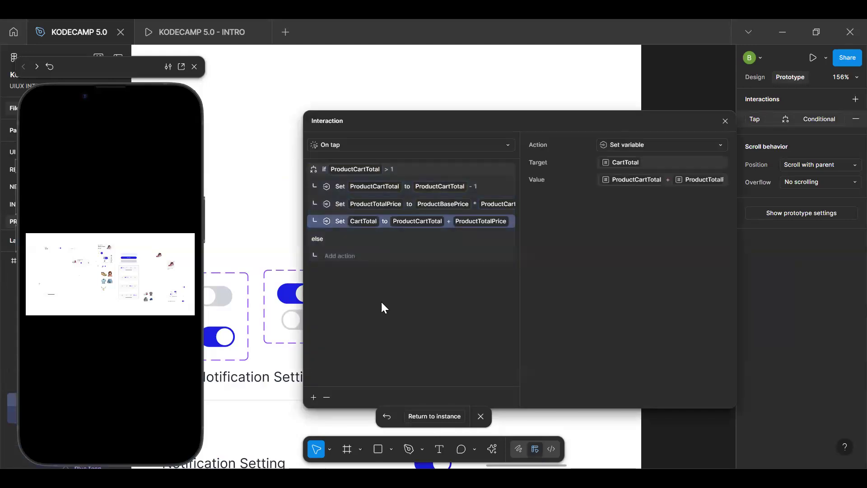
click(324, 397)
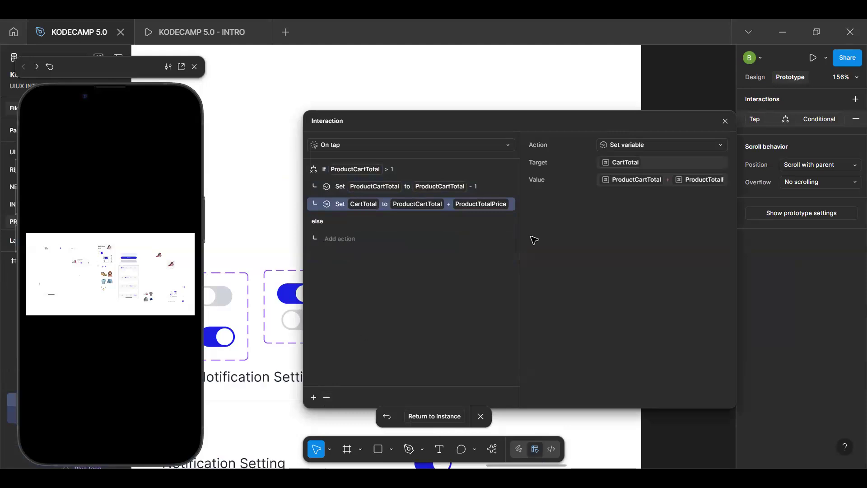
Step: Restore the Set ProductTotalPrice action in the minus button's conditional and replace its Set CartTotal action with a blank Set variable action
key(Escape)
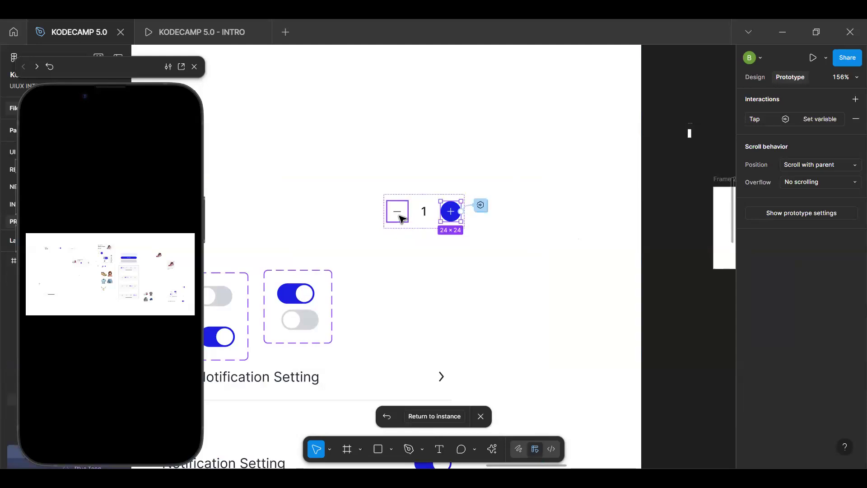
click(399, 218)
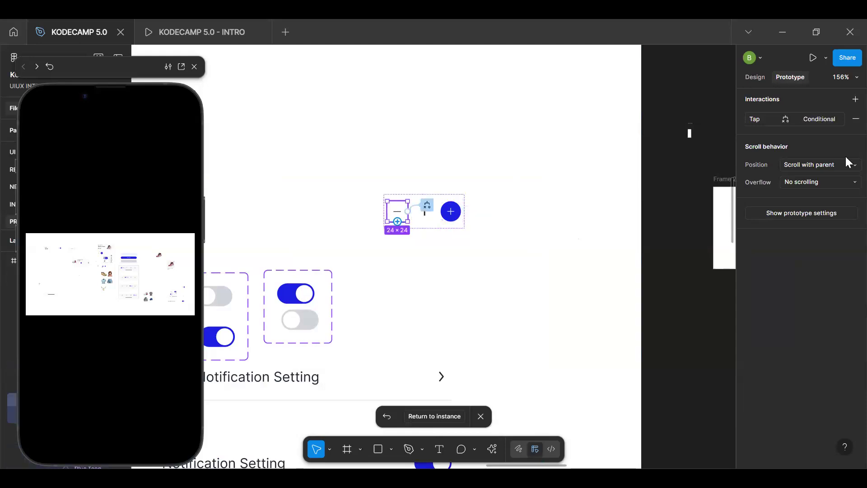
click(763, 118)
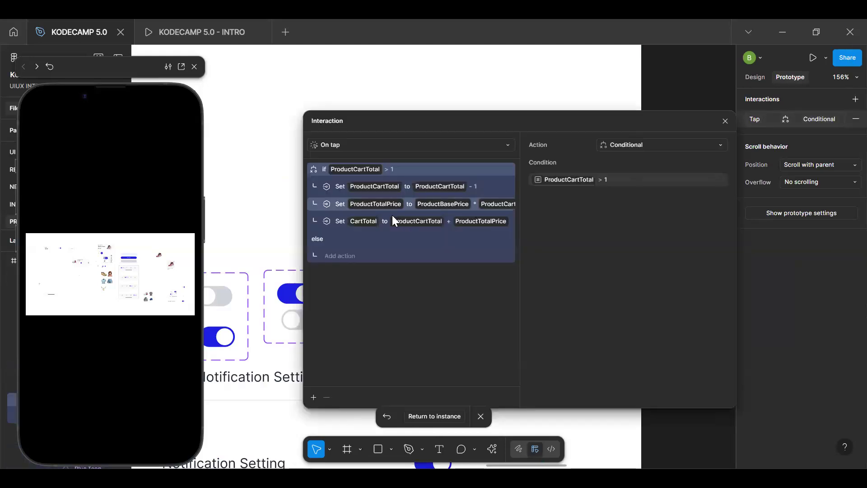
click(342, 222)
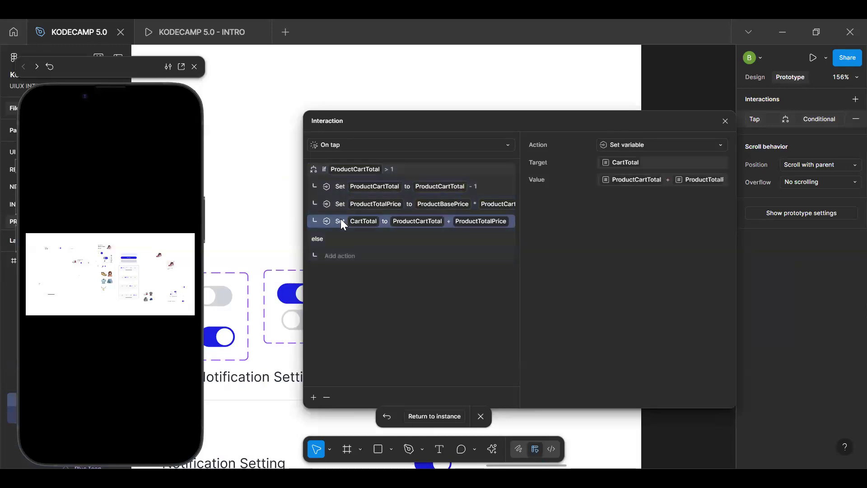
click(326, 397)
click(314, 397)
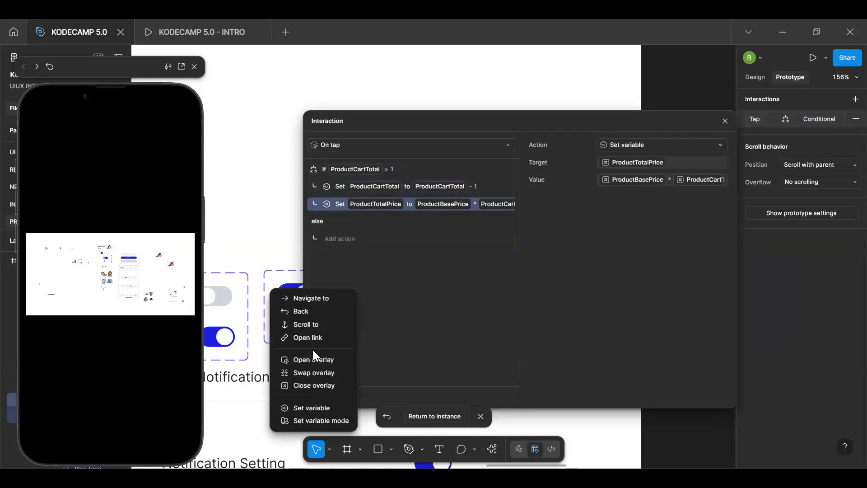
click(311, 408)
text(car)
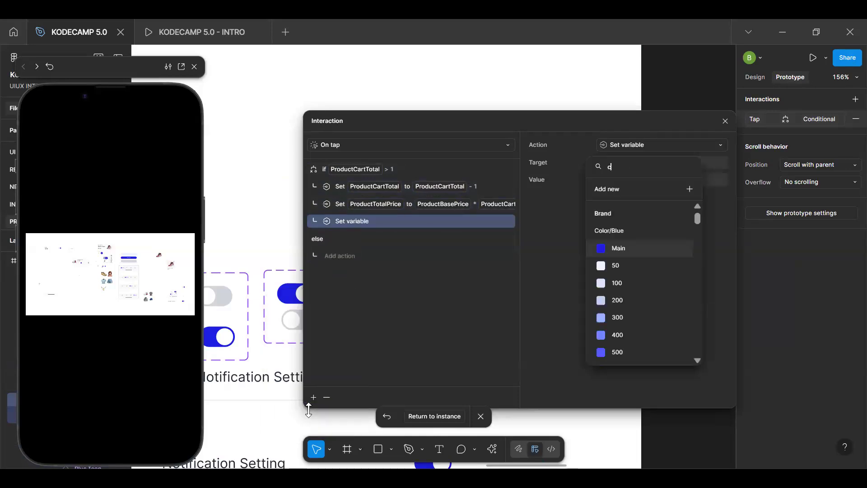
key(BackSpace)
text(rt)
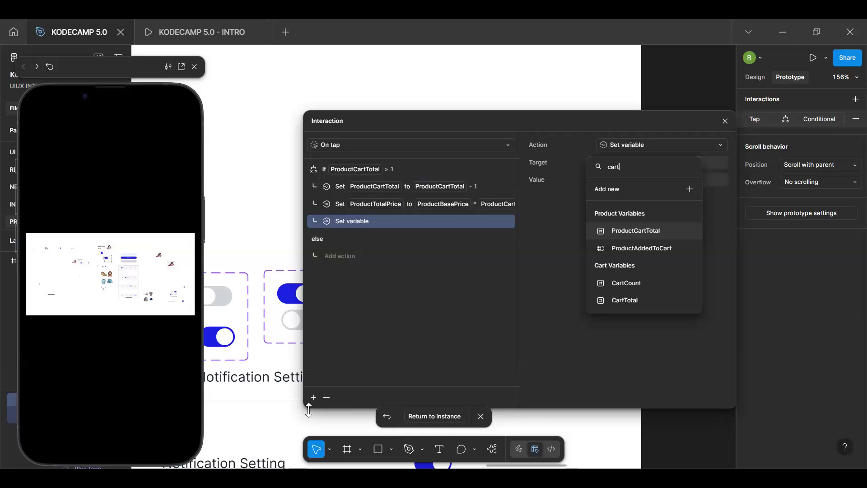
click(626, 301)
text(=)
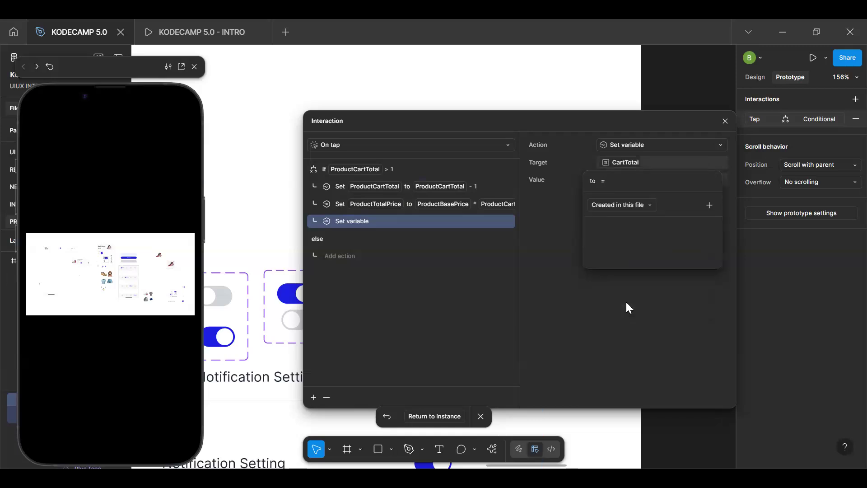
key(BackSpace)
text(cart)
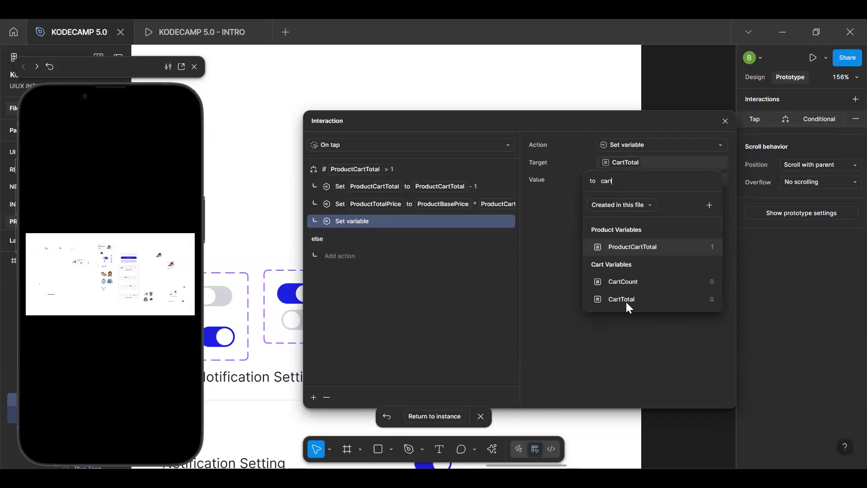
key(Return)
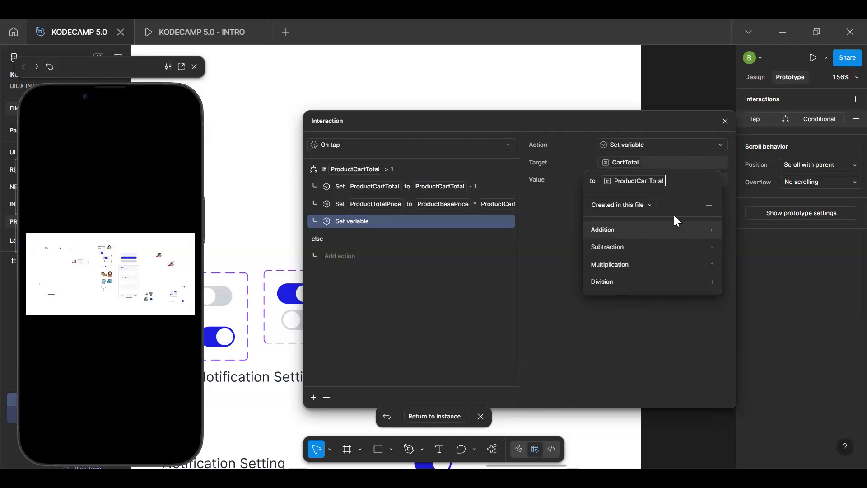
key(Escape)
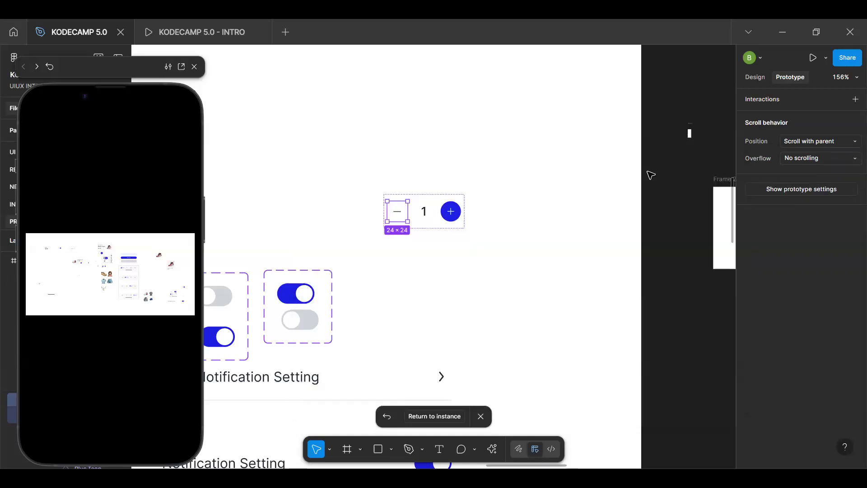
key(ctrl+z)
Step: Reopen the minus button's tap conditional and choose CartTotal as the target of the blank Set variable action
click(827, 123)
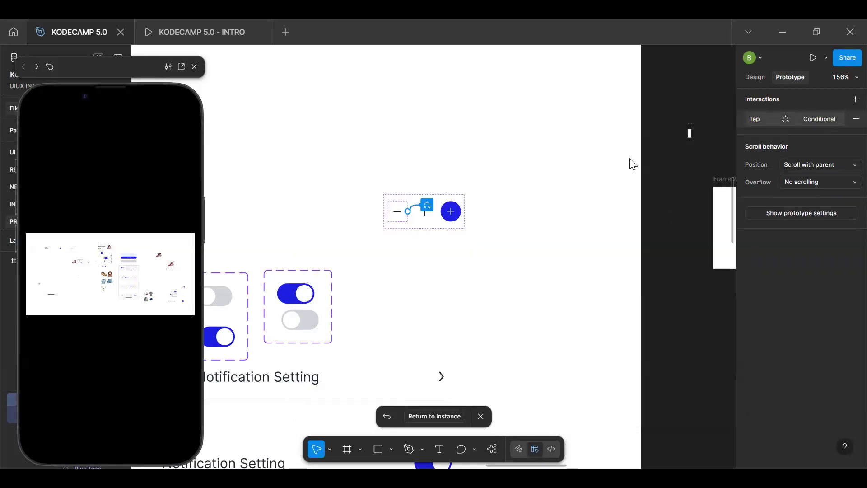
click(380, 227)
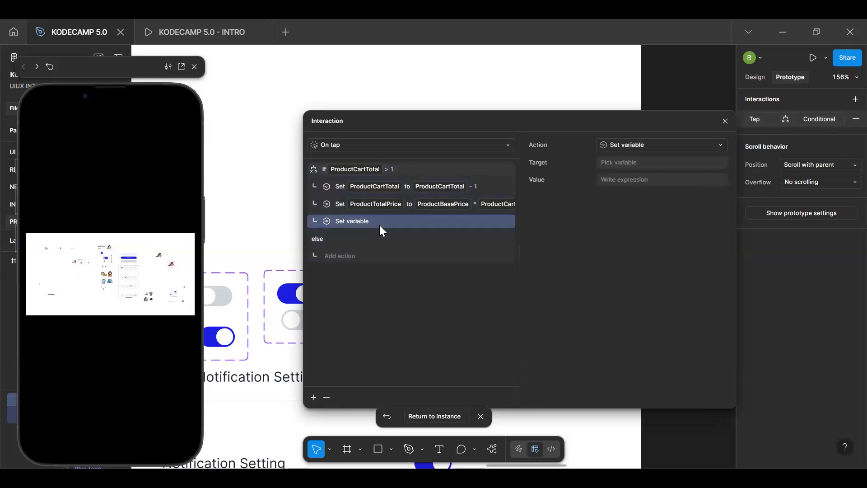
click(630, 162)
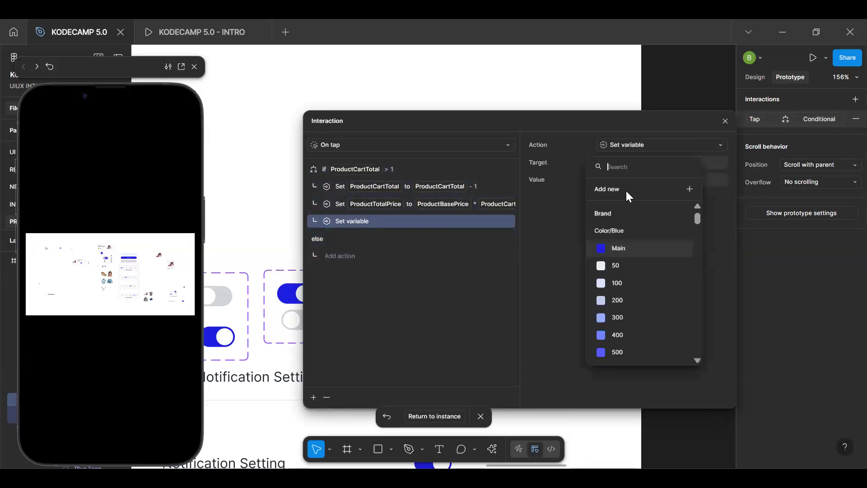
text(cart)
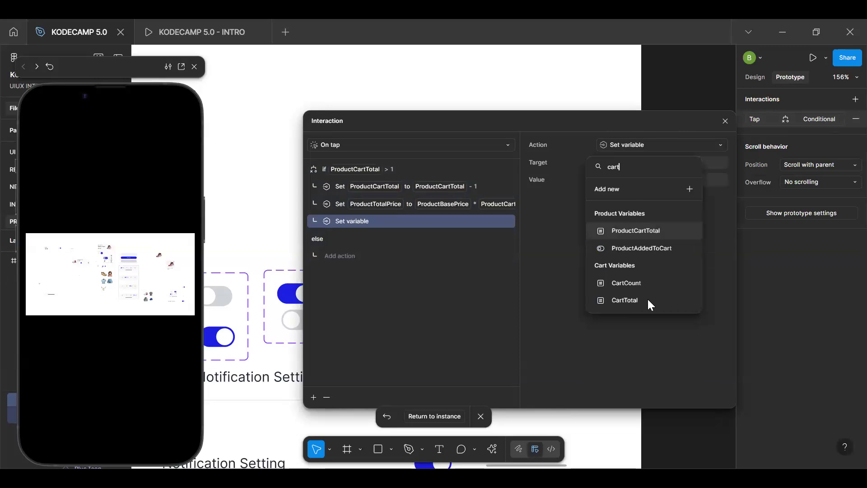
click(646, 302)
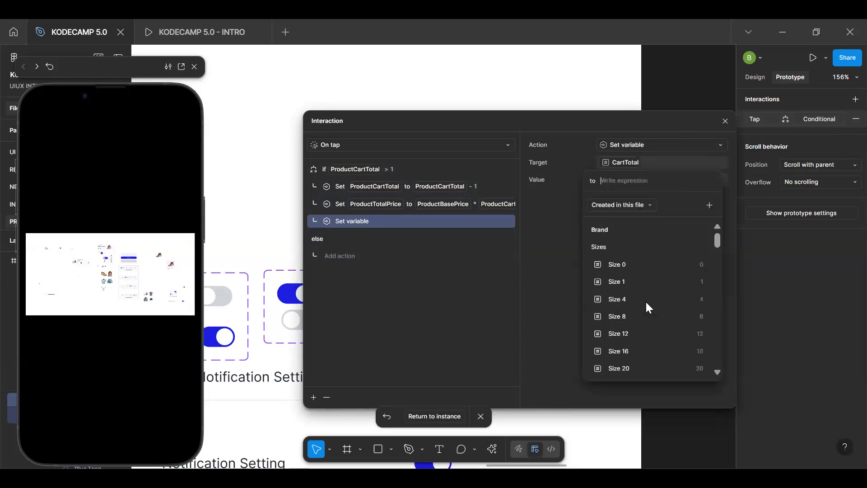
Step: Set the value of the minus button's CartTotal action to the expression CartTotal + ProductTotalPrice
text(cart)
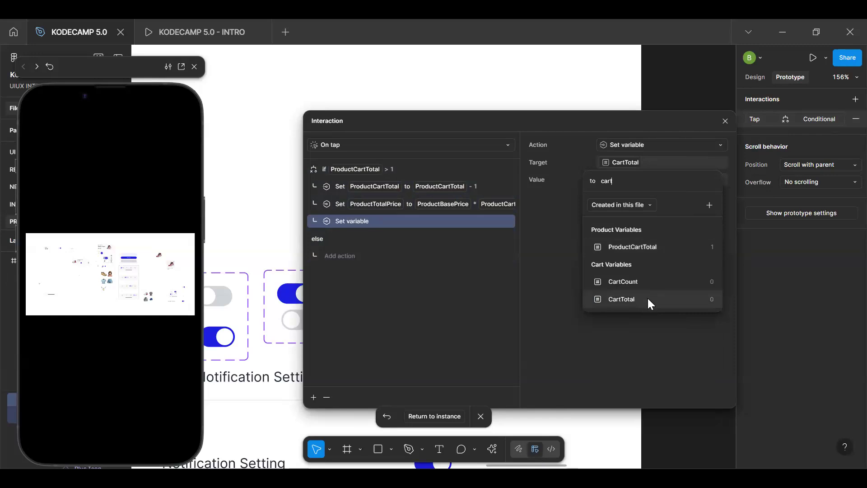
click(648, 299)
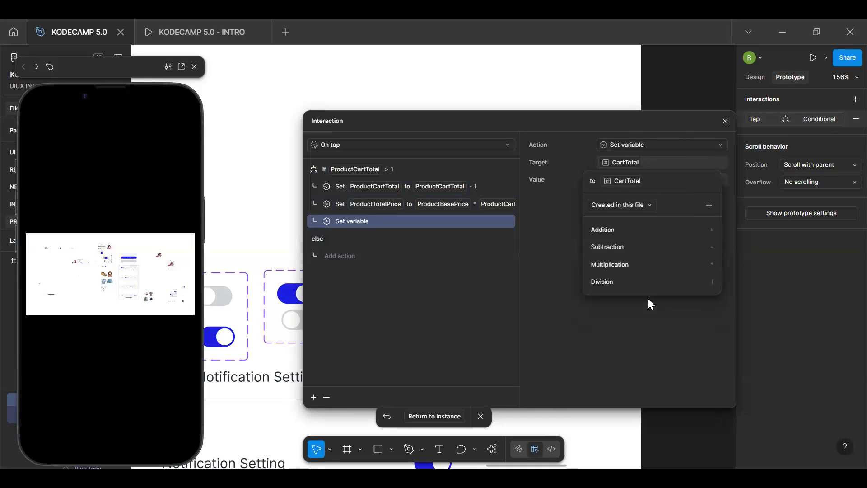
text(+)
text(r)
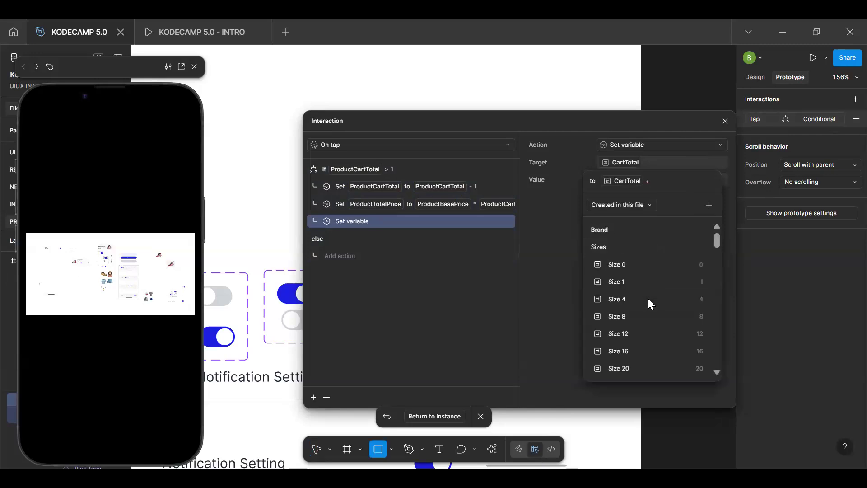
click(692, 183)
text(pro)
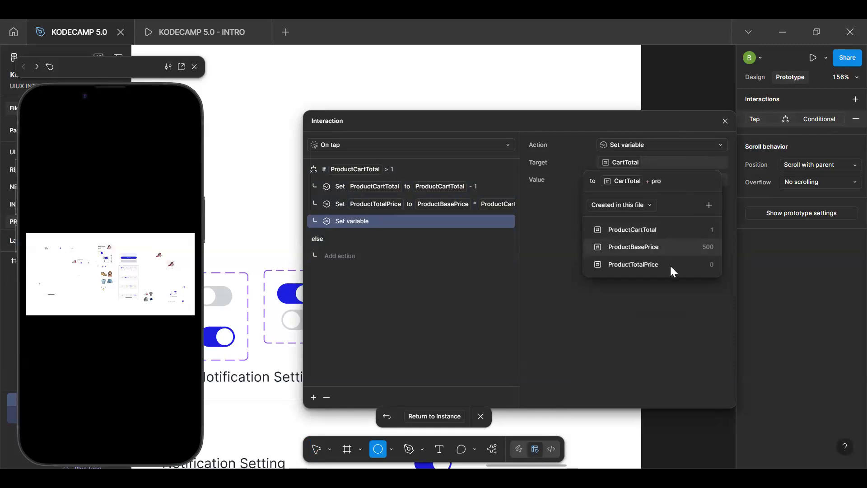
click(671, 264)
key(Return)
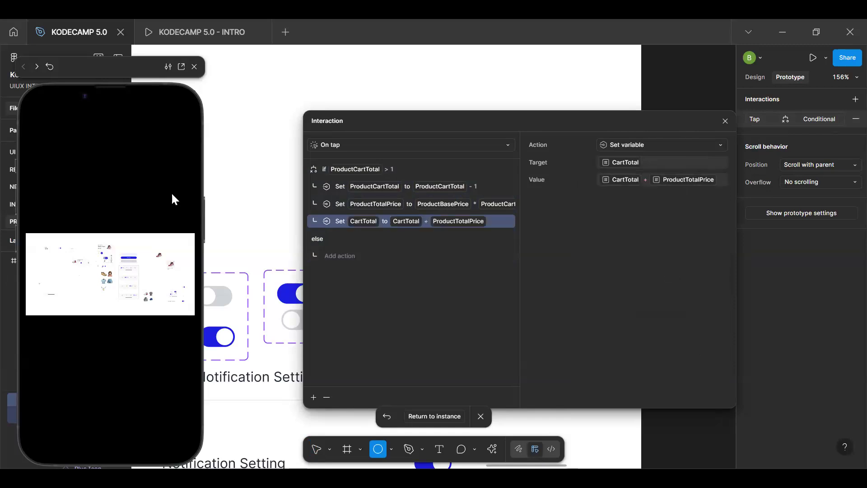
Step: Return to the cart instance and test the Nike Air Max 270 and CoreBasic Tee steppers in the preview, closing it when done
click(432, 417)
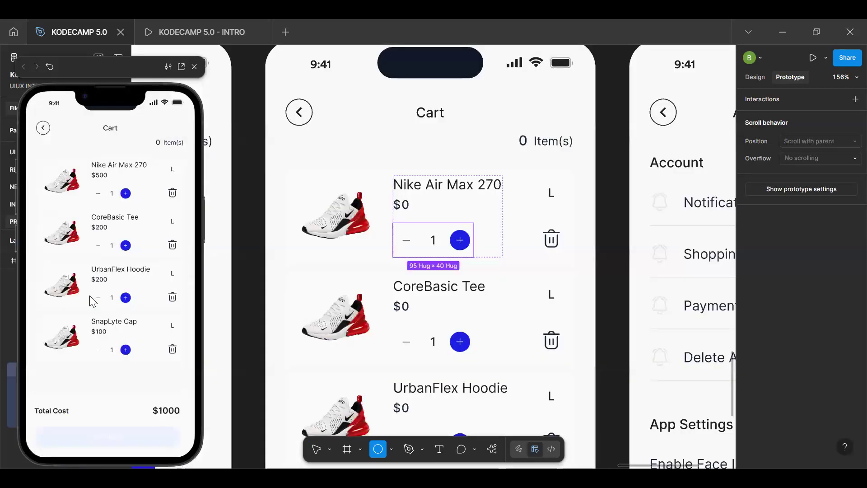
click(126, 194)
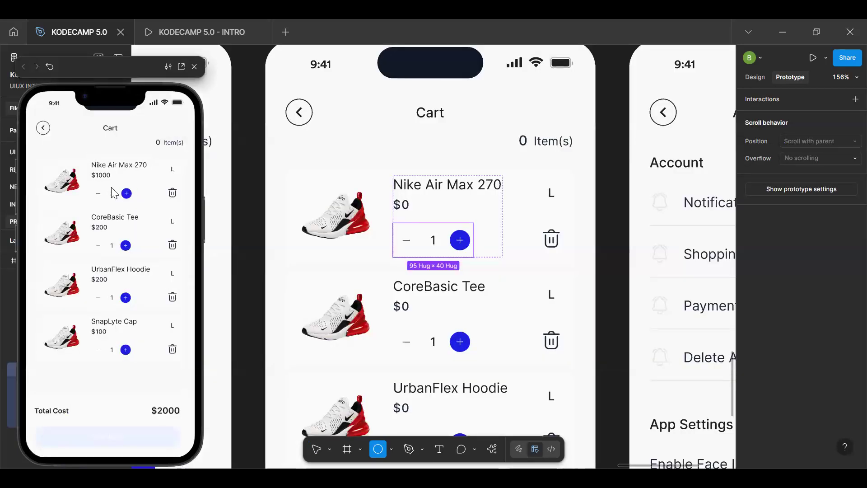
click(98, 195)
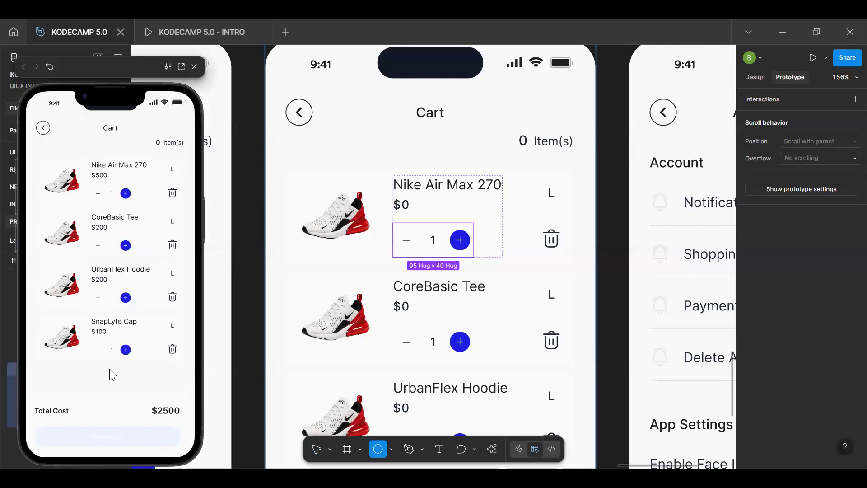
click(126, 247)
click(127, 247)
click(98, 247)
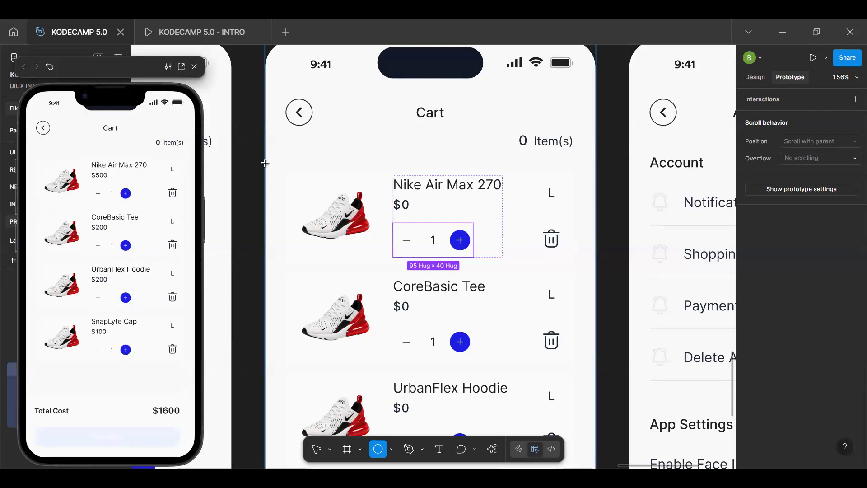
key(Escape)
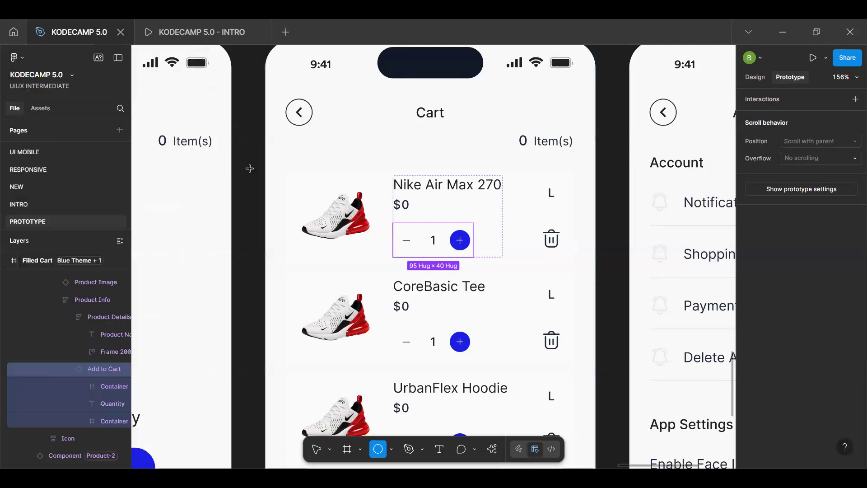
Step: Go to the quantity stepper's main component and open the minus button's tap interaction
key(v)
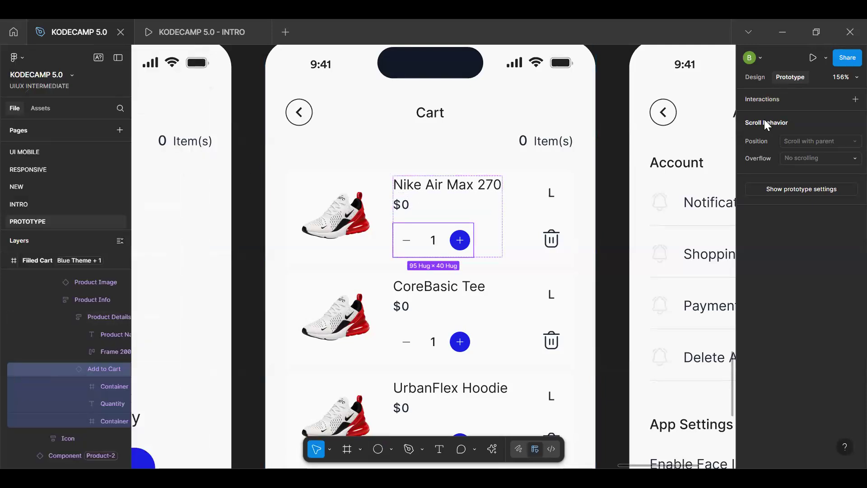
key(alt+8)
key(ctrl+alt+k)
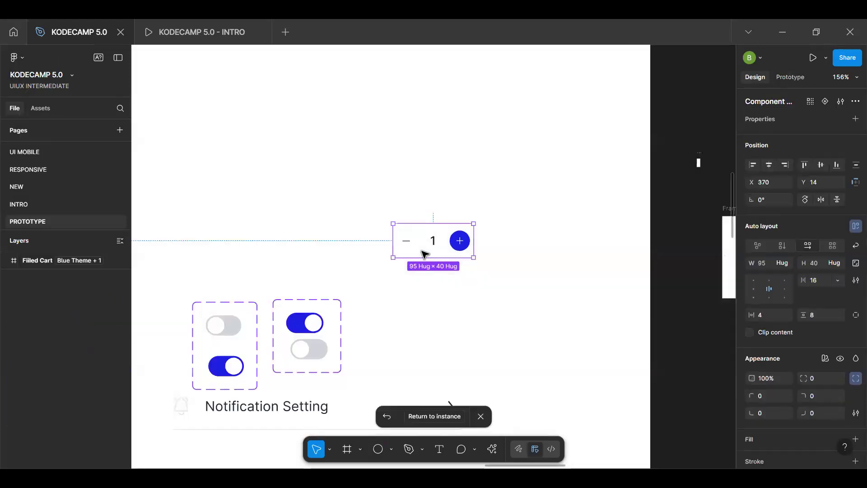
key(alt+9)
drag(417, 240, 436, 234)
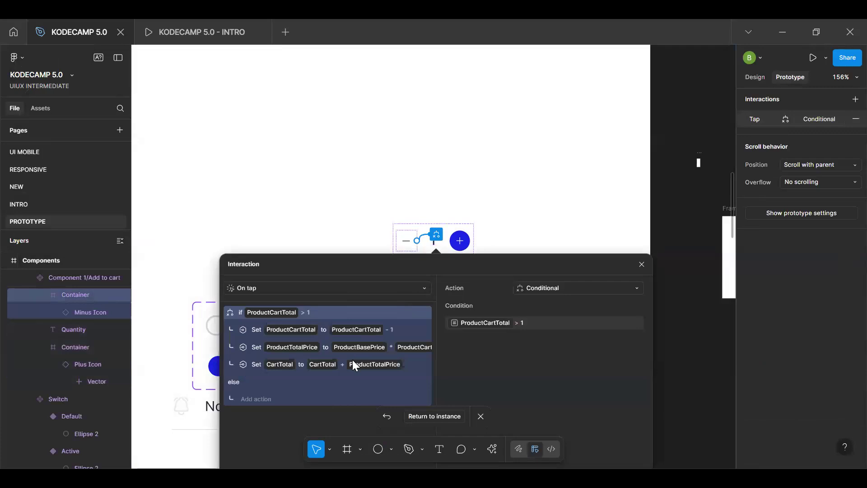
Step: Change the minus button's CartTotal value expression to CartTotal - ProductTotalPrice and close the interaction
click(350, 368)
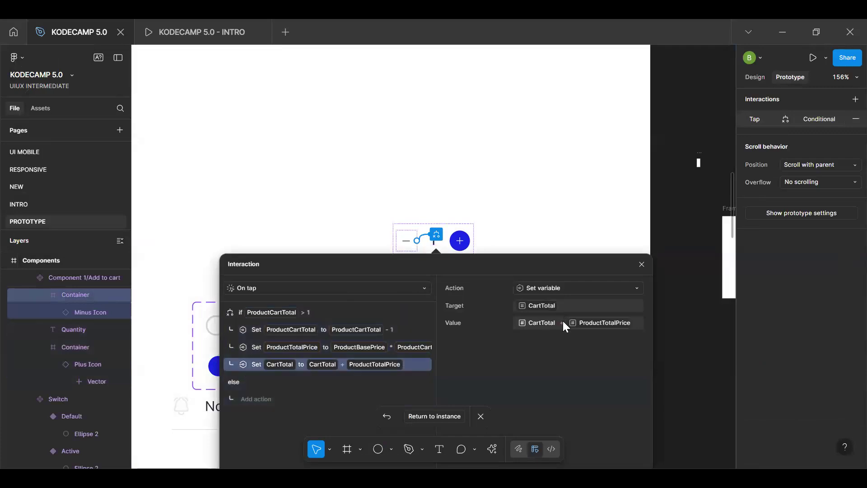
click(563, 323)
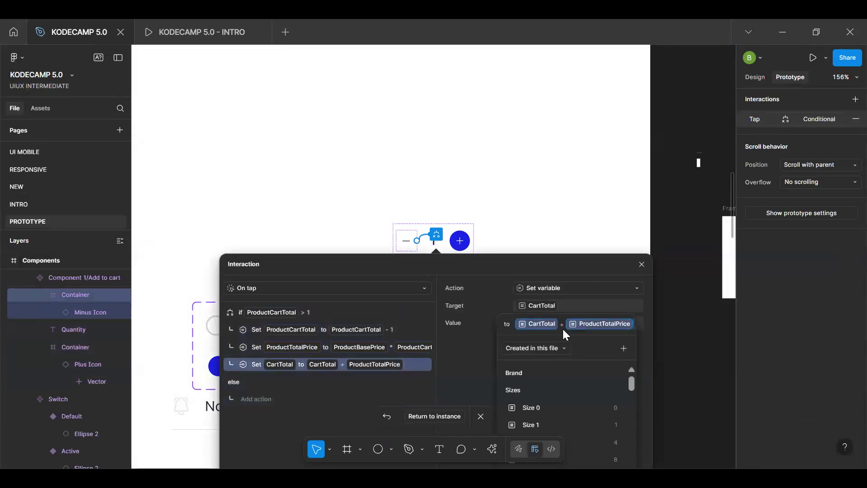
click(563, 329)
key(BackSpace)
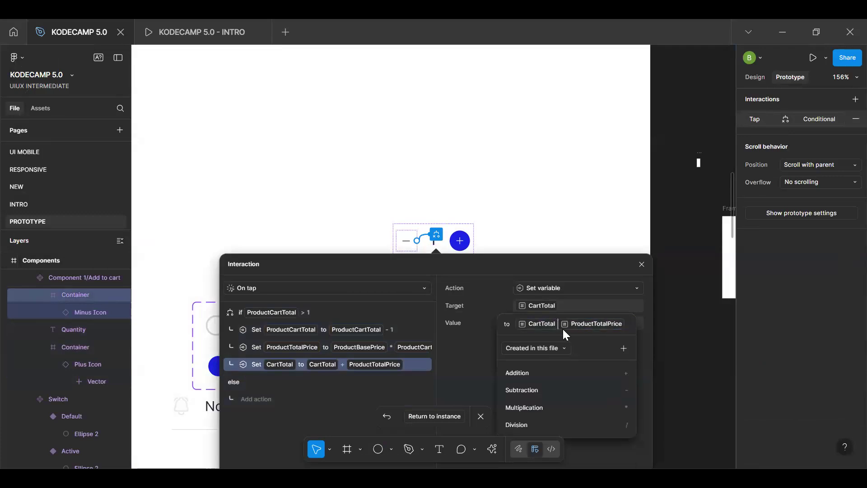
text(-)
click(642, 263)
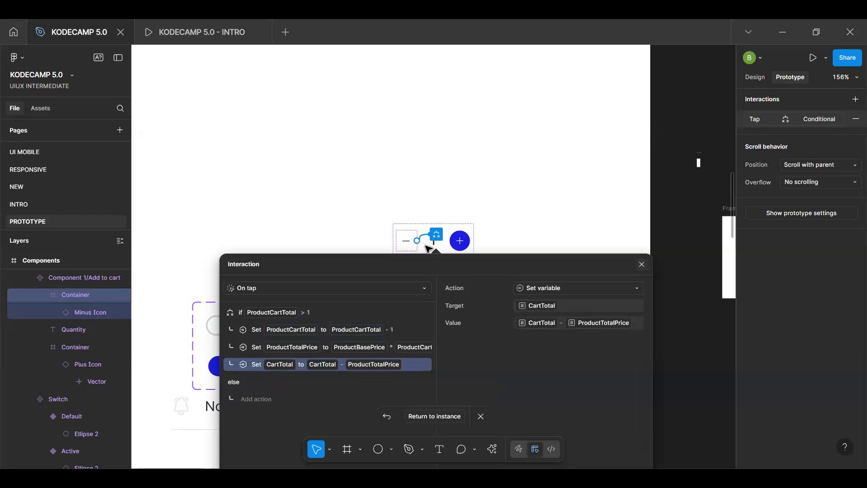
Step: Return to the cart instance and test the Nike Air Max 270 stepper in the Filled Cart preview
click(423, 417)
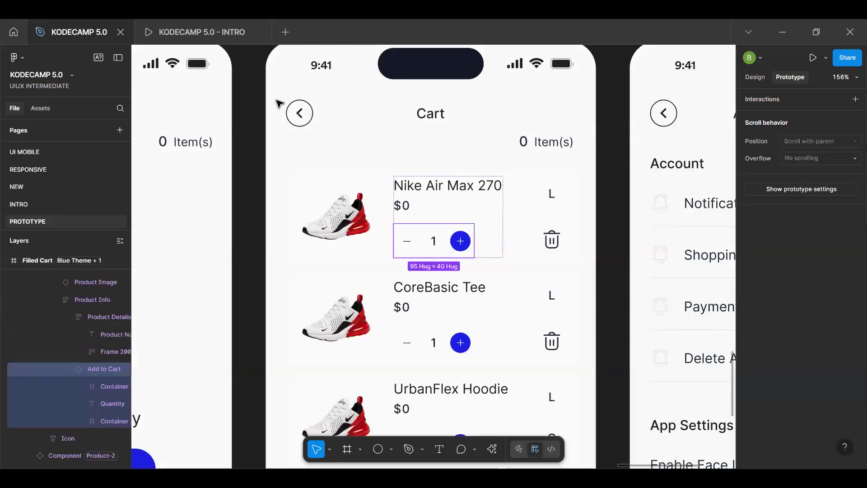
click(277, 128)
key(shift+space)
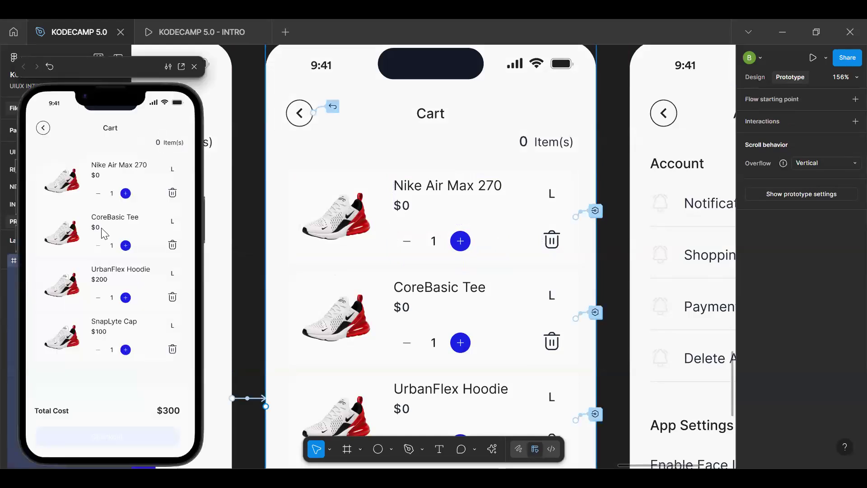
click(127, 195)
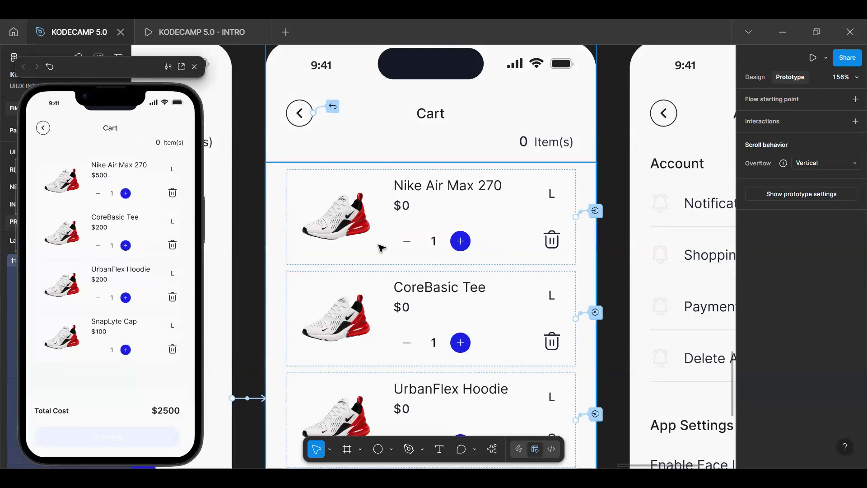
Step: Go to the quantity stepper's main component from the Nike Air Max 270 row and open the minus button's tap interaction
scroll(317, 181, up, 3)
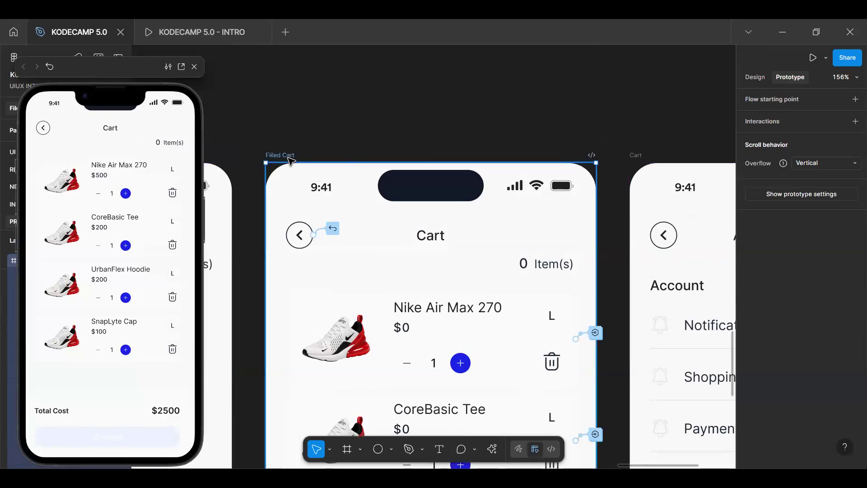
key(Escape)
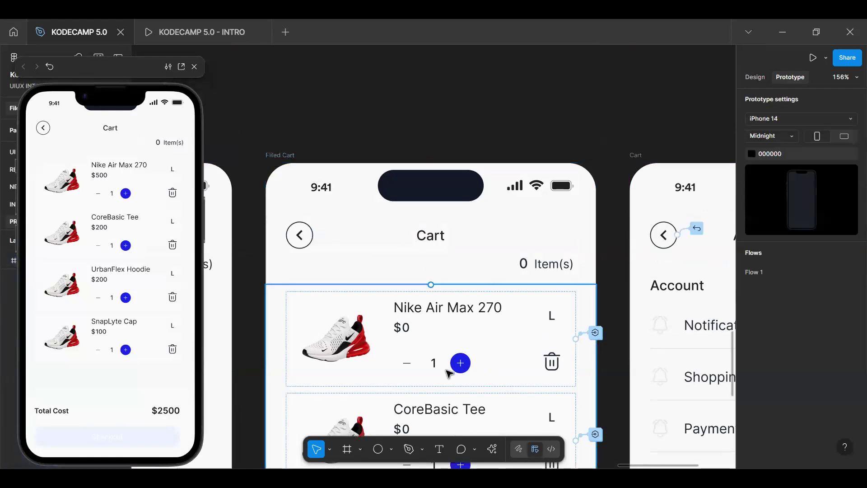
click(449, 373)
double_click(449, 373)
double_click(449, 373)
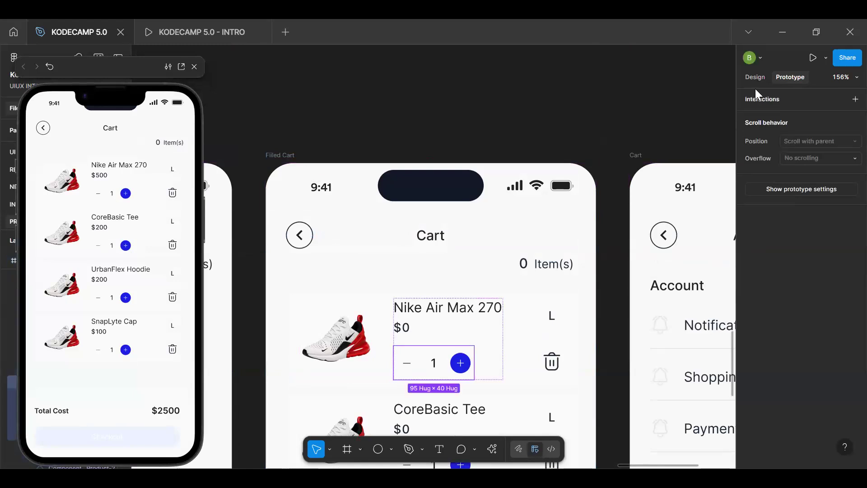
key(alt+8)
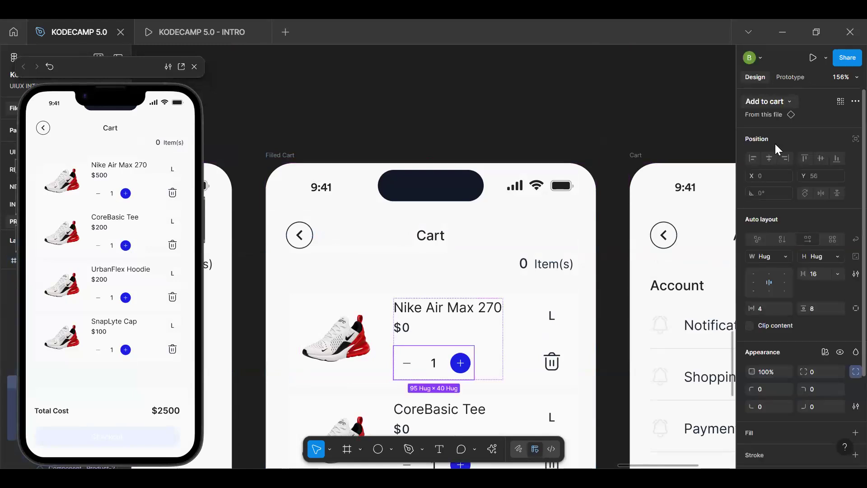
click(769, 116)
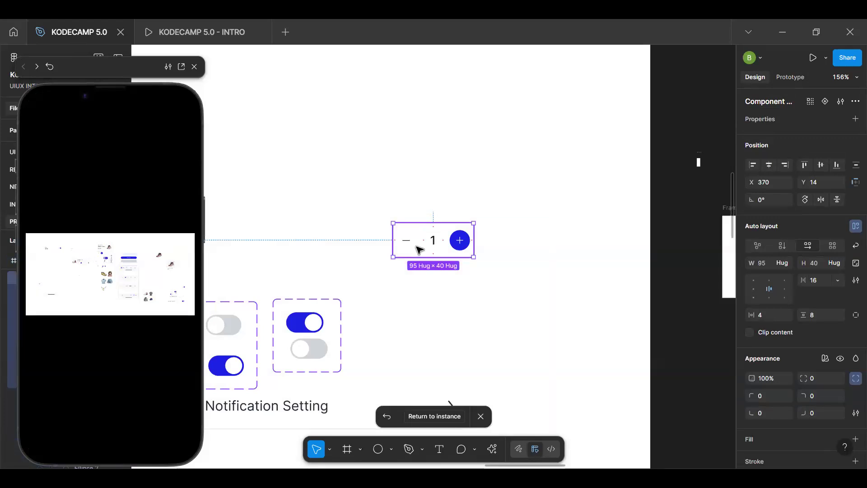
key(shift+e)
click(439, 236)
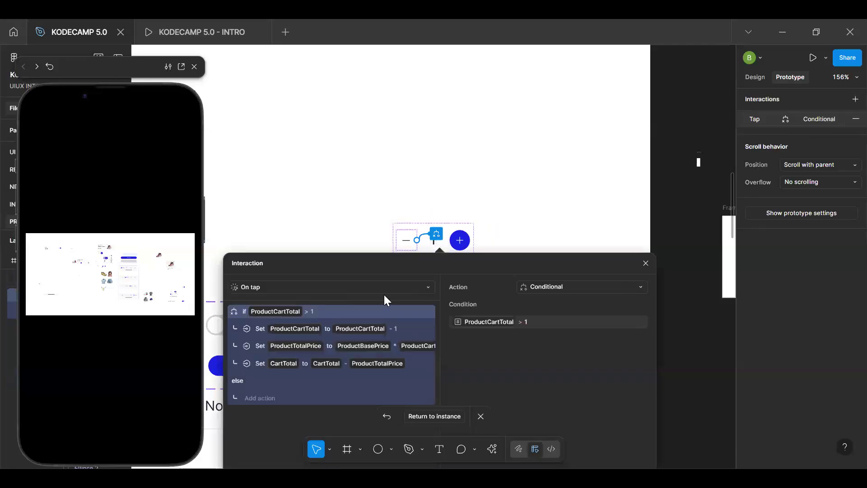
Step: Delete the action that sets CartTotal from the minus button's conditional
click(338, 366)
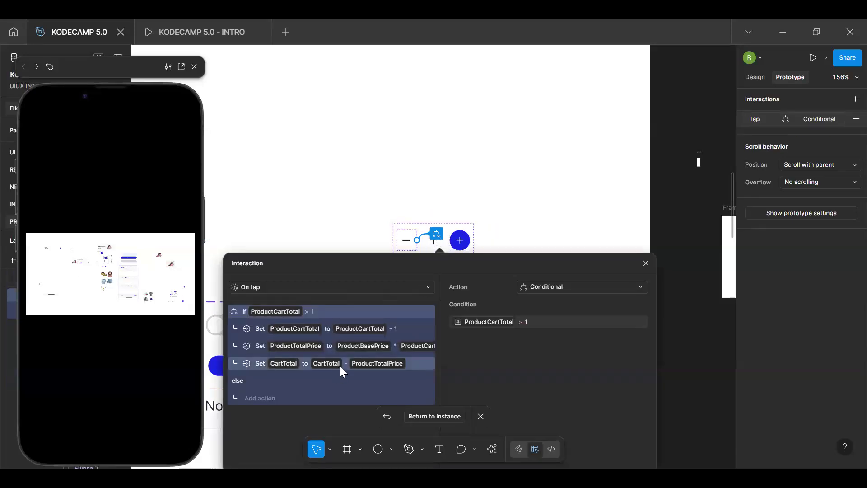
click(340, 366)
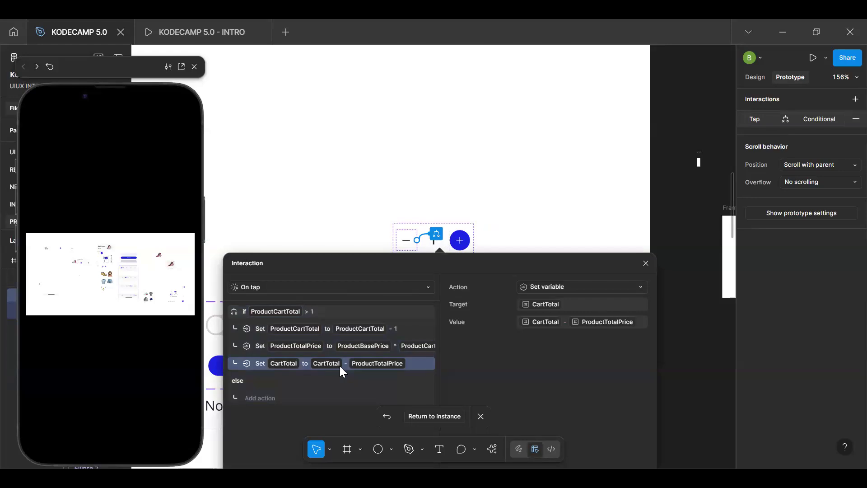
drag(343, 266, 354, 142)
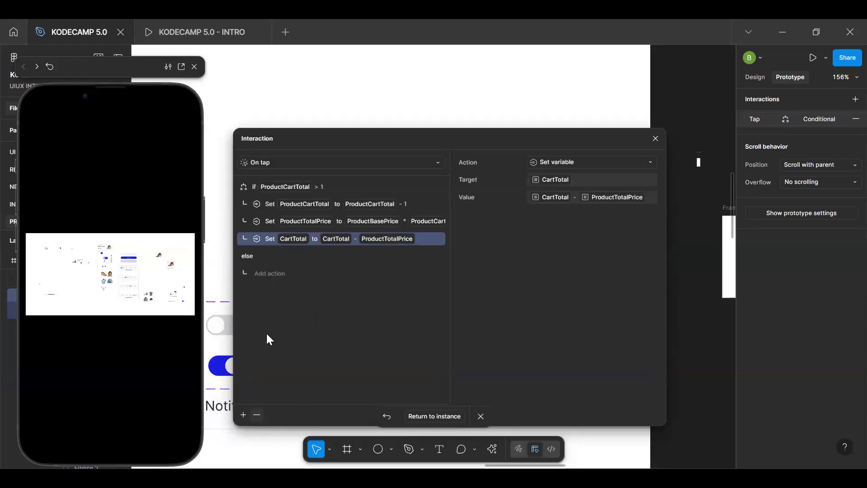
key(Delete)
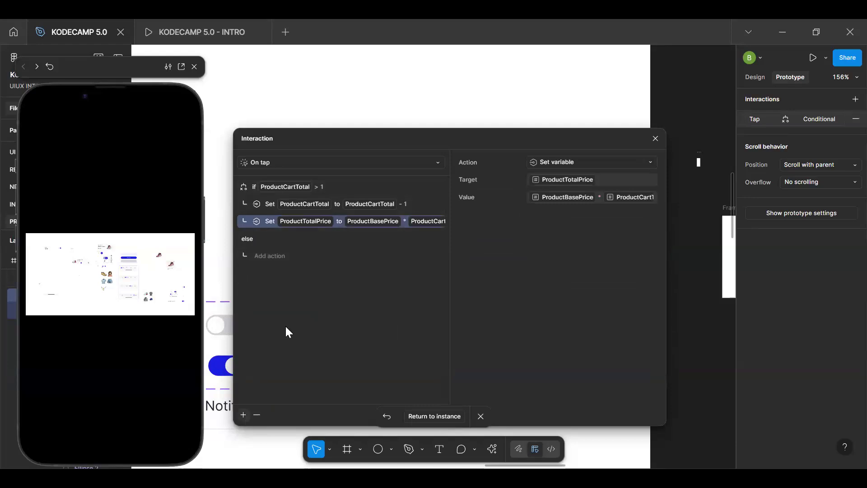
Step: Add a Set variable action targeting CartTotal under the minus button's if condition
click(286, 331)
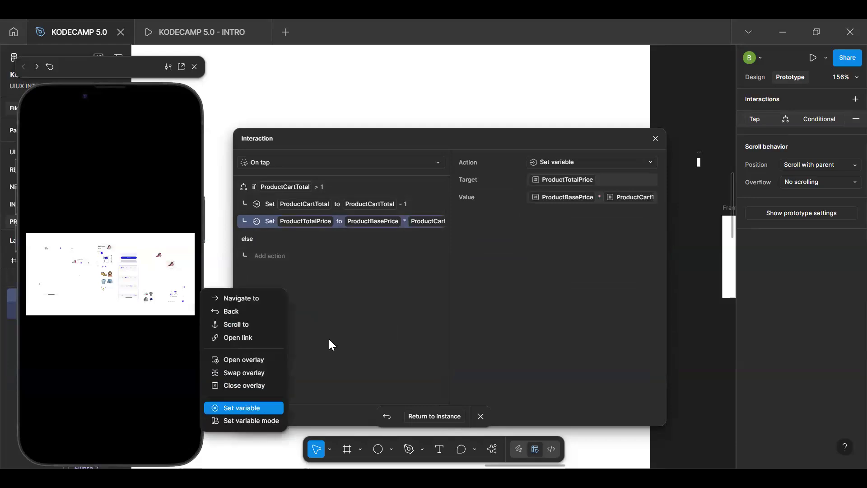
text(c)
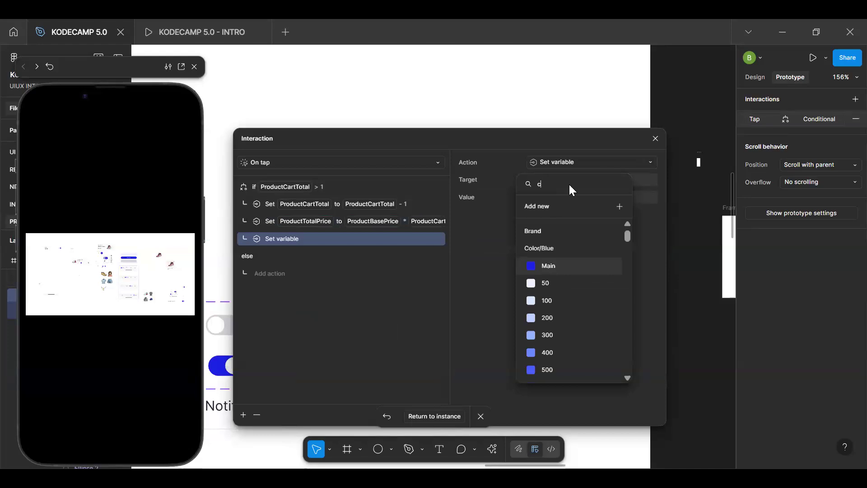
text(srt)
key(BackSpace)
key(BackSpace)
key(BackSpace)
text(art)
click(566, 317)
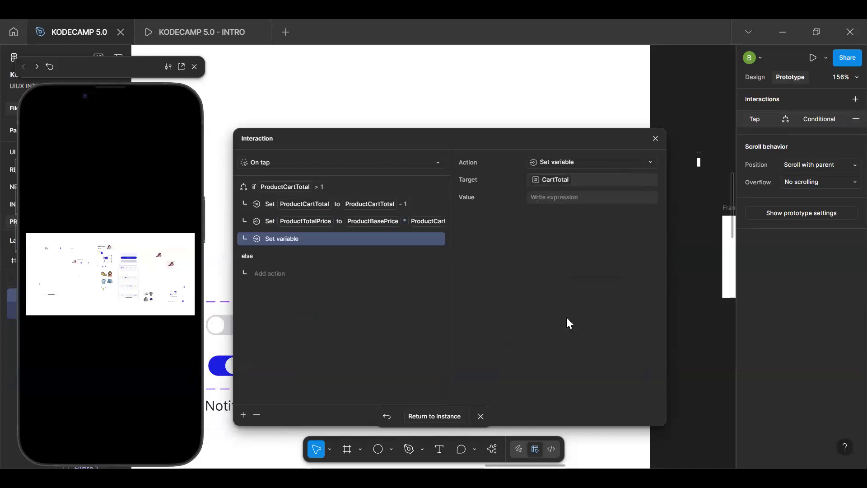
Step: Set the new CartTotal action's value to the expression CartTotal - ProductTotalPrice
text(ca)
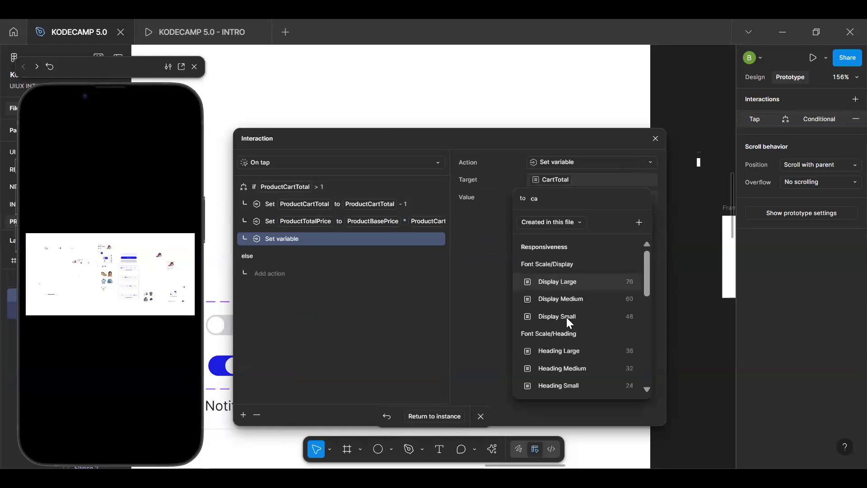
text(rt)
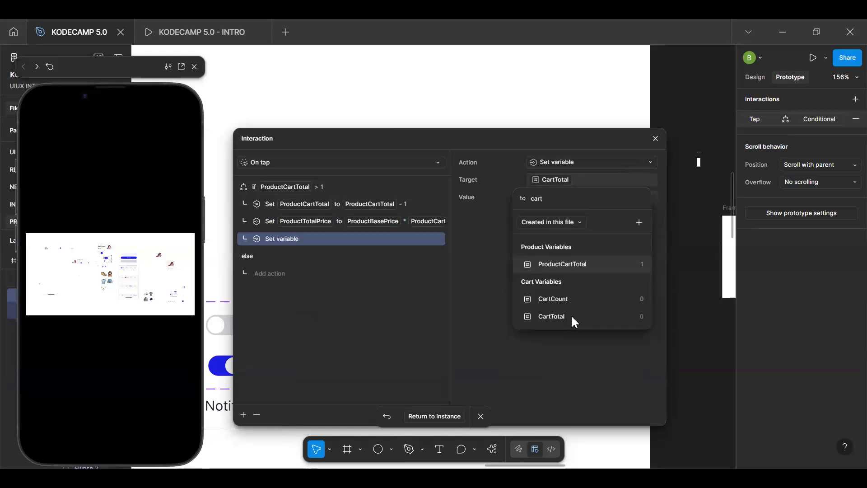
click(573, 317)
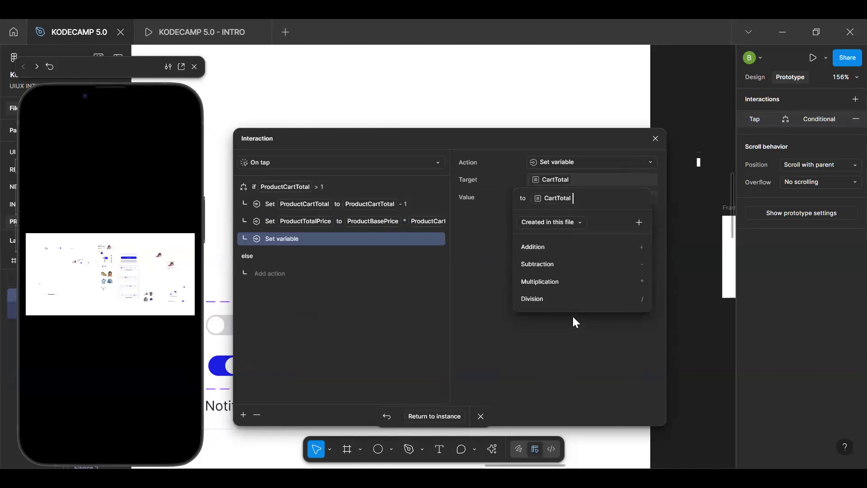
text(-pro)
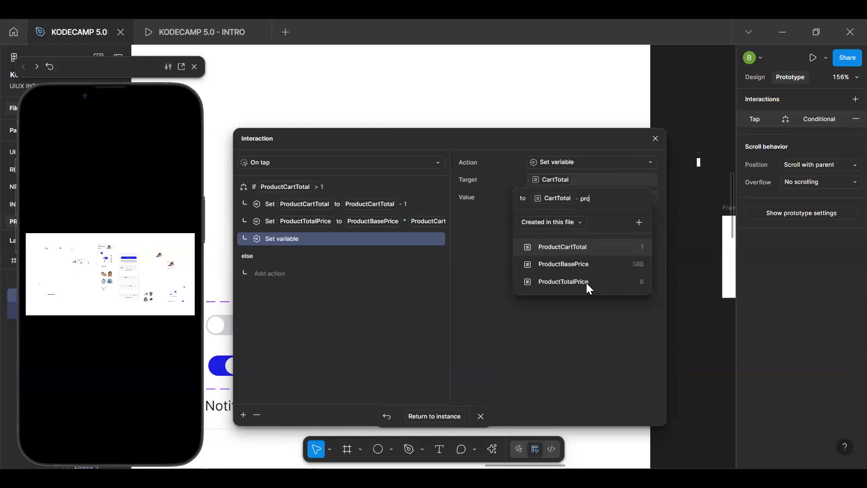
click(587, 281)
key(Return)
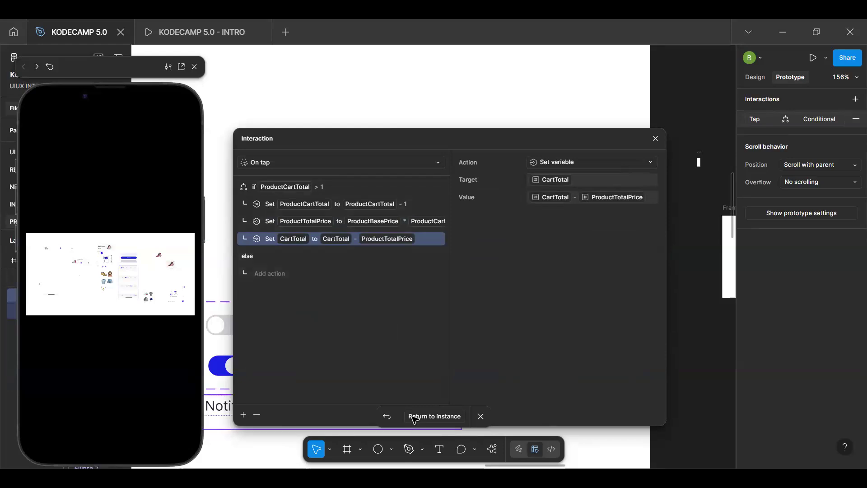
Step: Return to the cart instance and test the Nike Air Max 270 plus and minus buttons in the preview
key(Escape)
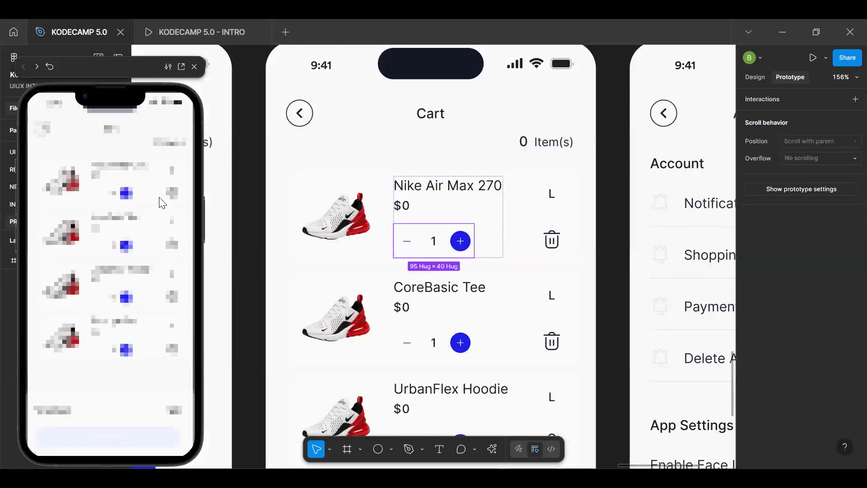
click(128, 193)
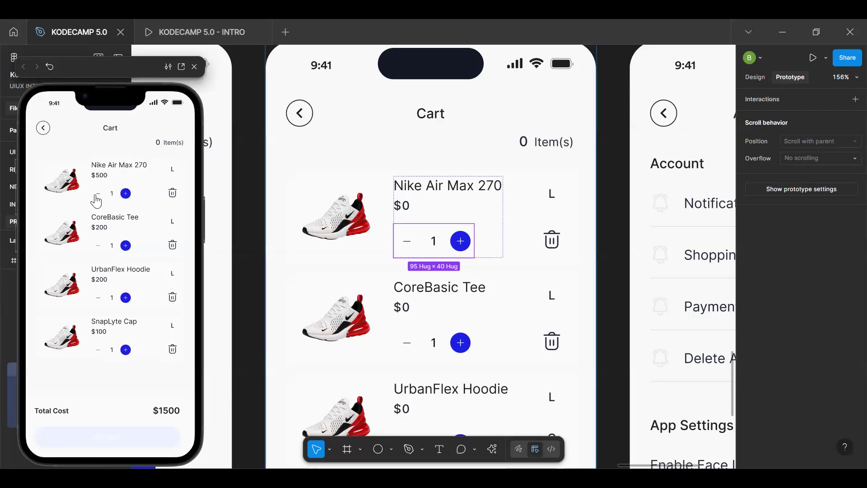
click(97, 195)
click(97, 196)
click(126, 194)
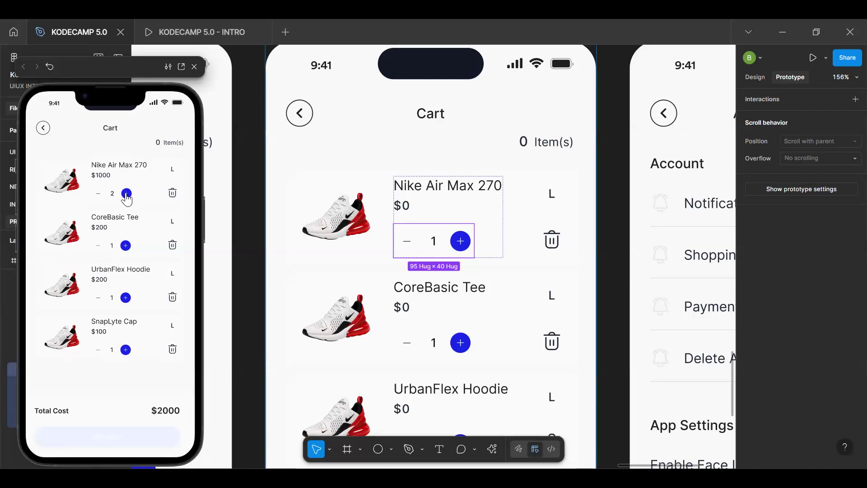
click(98, 195)
click(99, 199)
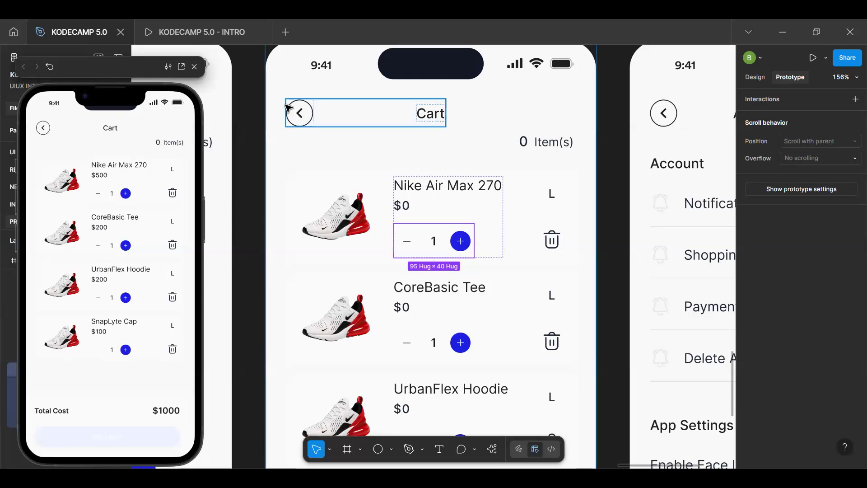
Step: Look over the cart frames and preview the empty Cart screen followed by the Filled Cart screen
scroll(297, 170, up, 5)
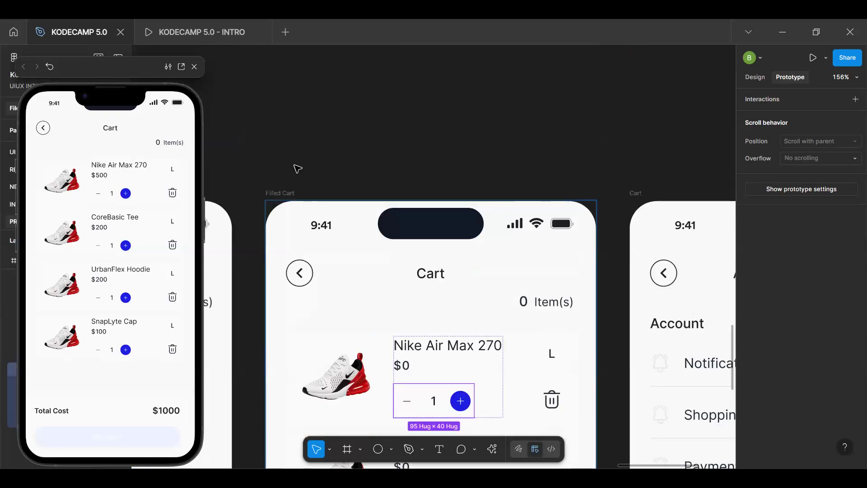
click(385, 195)
key(h)
scroll(418, 190, down, 3)
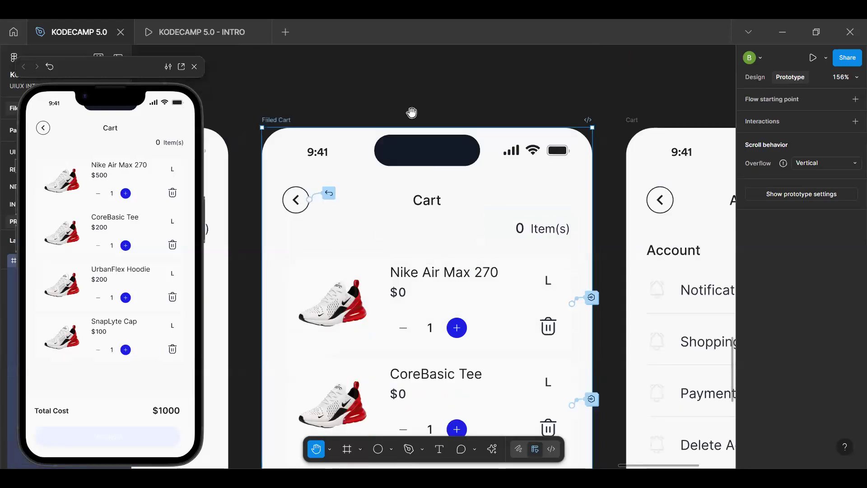
scroll(409, 262, down, 5)
scroll(401, 302, up, 3)
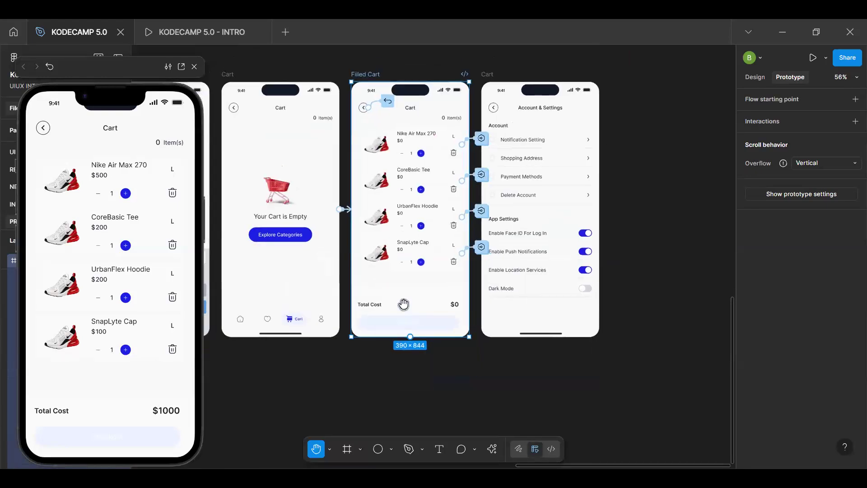
key(v)
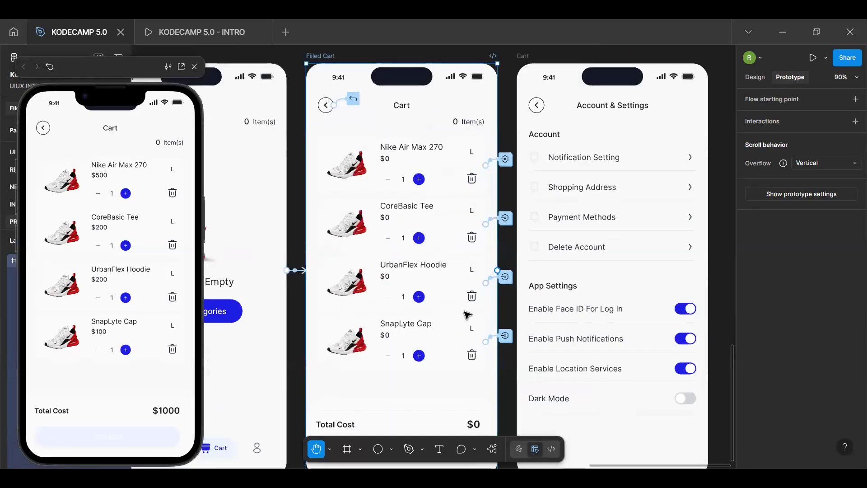
scroll(467, 296, down, 3)
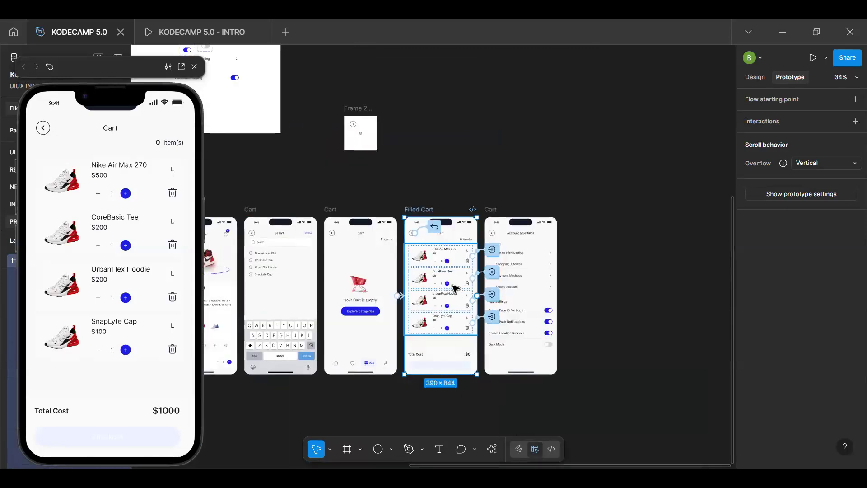
scroll(452, 284, up, 3)
click(298, 326)
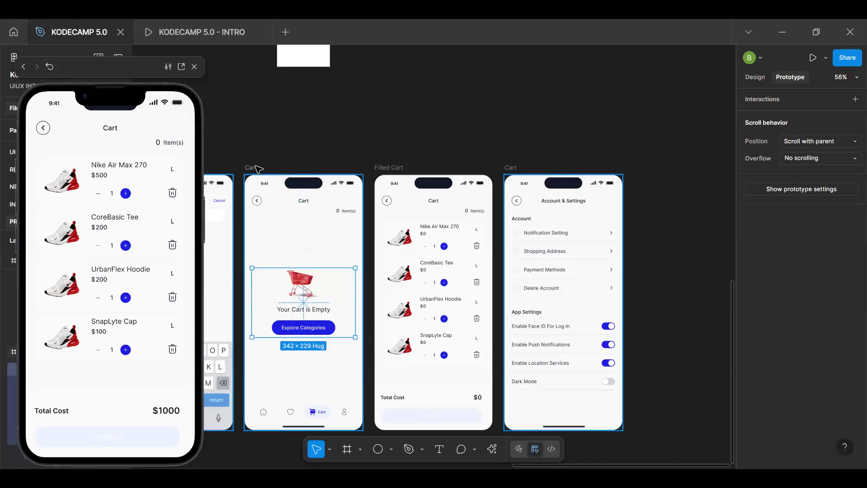
click(311, 216)
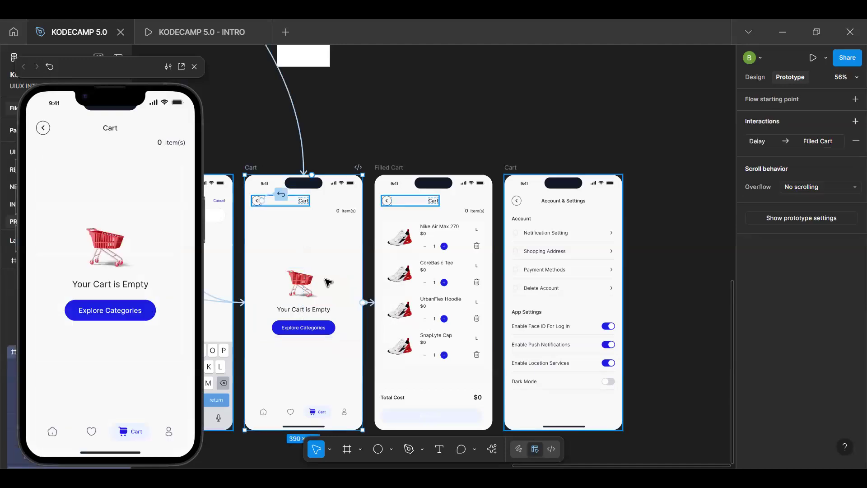
click(389, 171)
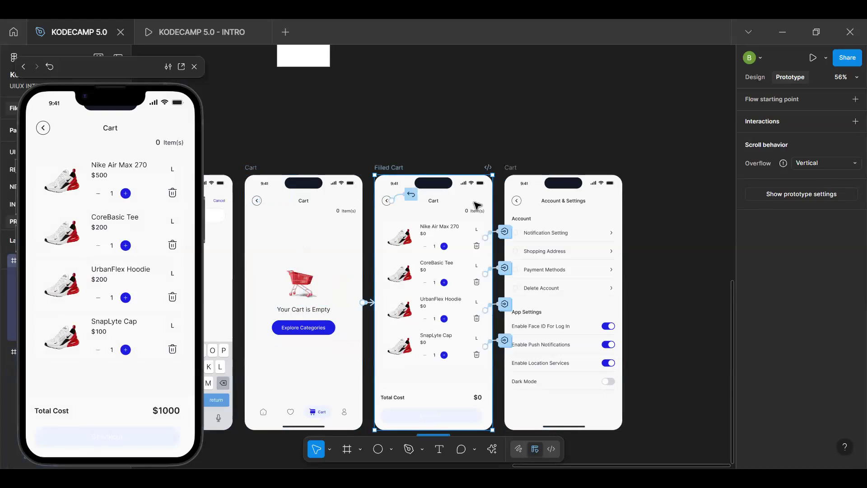
Step: Delete the SnapLyte Cap product row from the Filled Cart frame
ctrl+scroll(458, 275, up, 3)
click(477, 358)
click(483, 381)
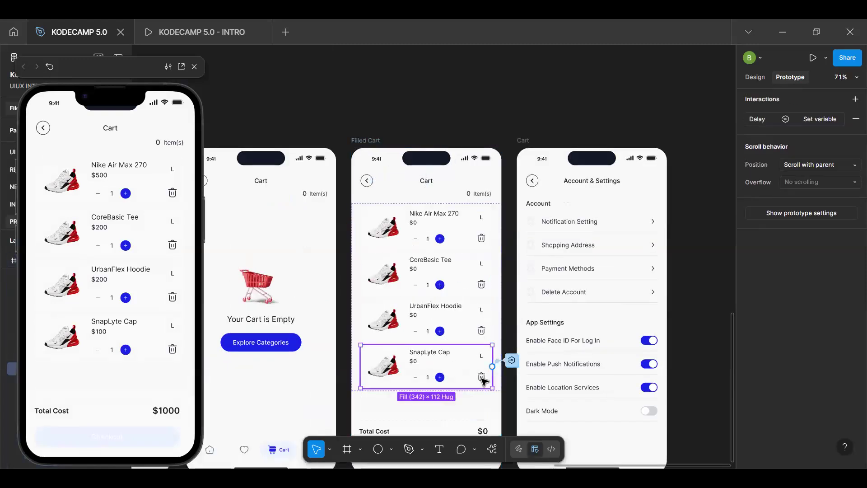
key(Delete)
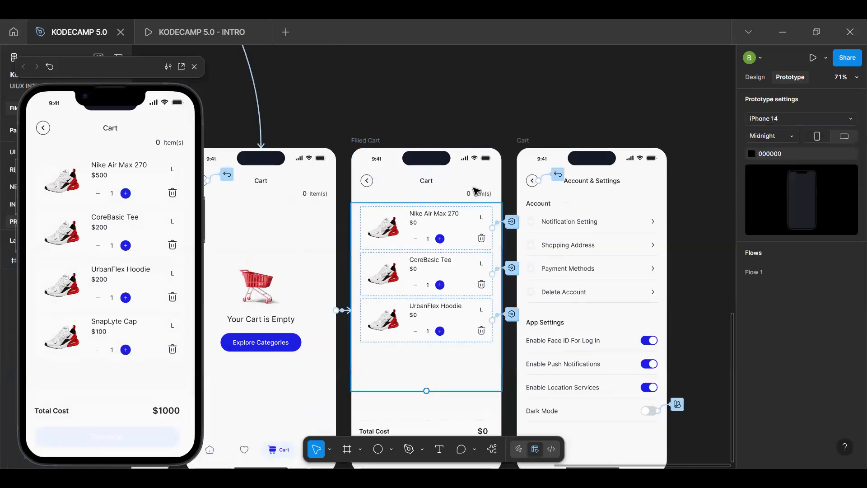
Step: Examine the Filled Cart's item count, product rows and Total Cost section, and check the updated total in the preview
ctrl+scroll(474, 202, up, 5)
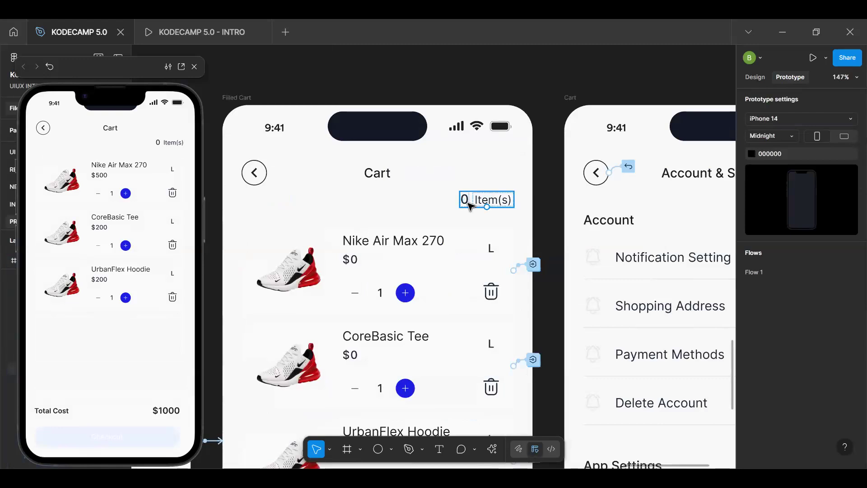
click(444, 296)
scroll(441, 273, down, 2)
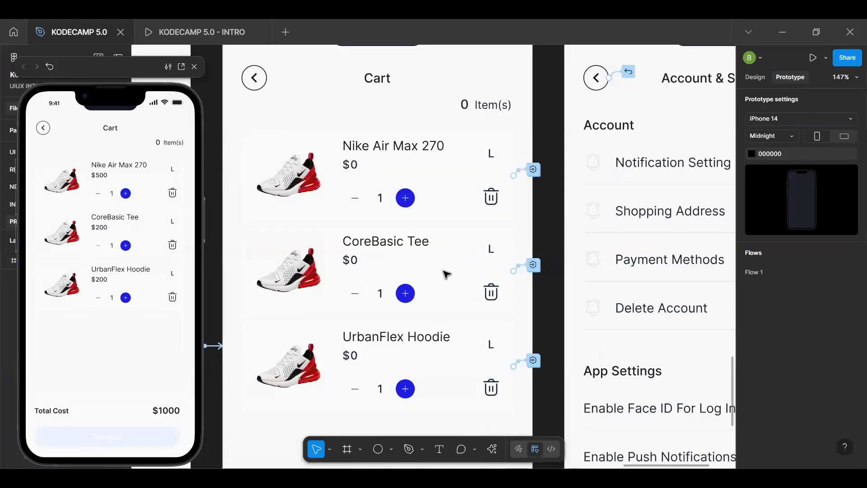
ctrl+scroll(446, 147, down, 5)
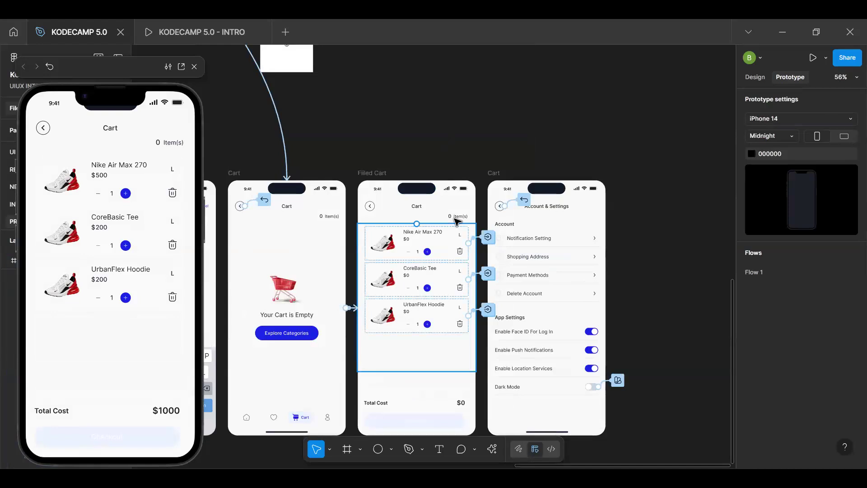
click(428, 316)
click(457, 373)
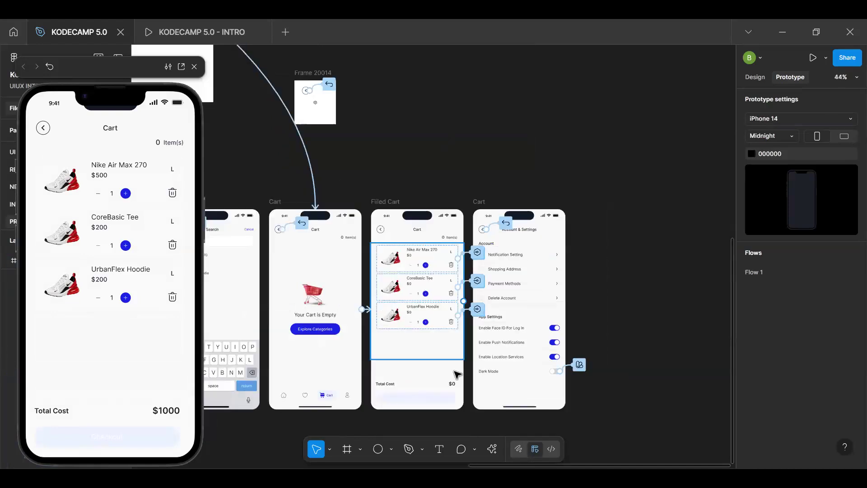
ctrl+scroll(449, 364, up, 3)
scroll(478, 362, down, 3)
click(478, 397)
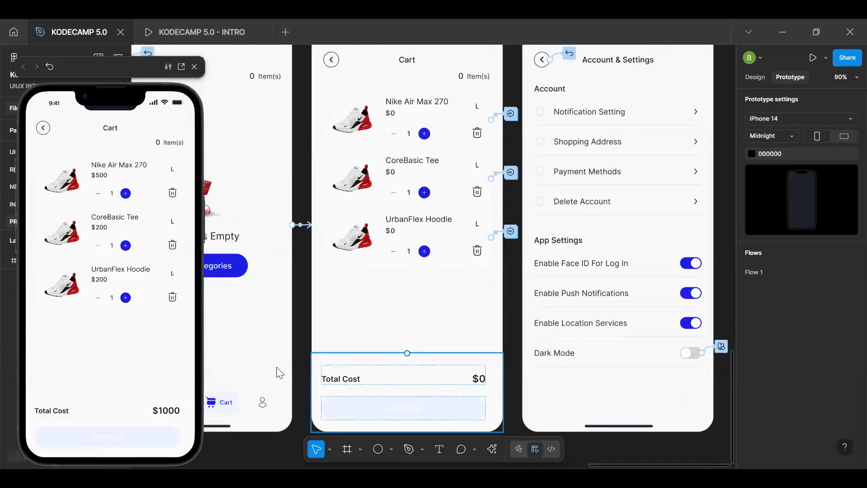
click(139, 338)
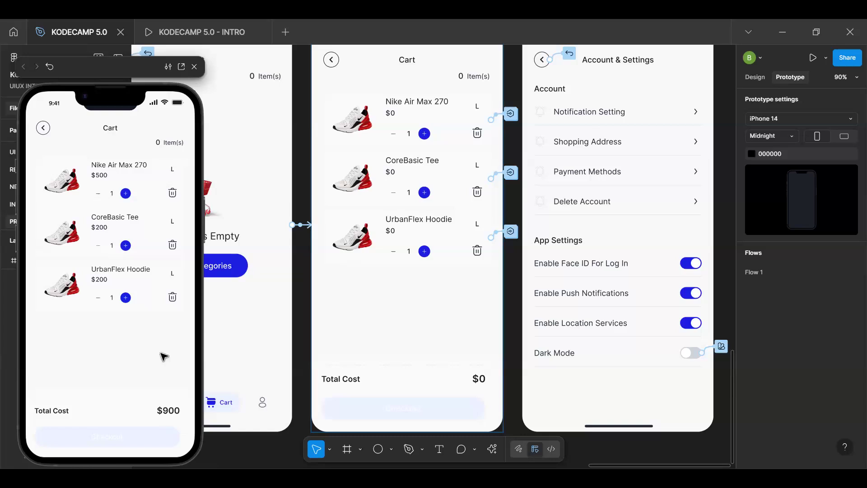
Step: Delete the UrbanFlex Hoodie product row from the Filled Cart frame and check the total cost in the preview
click(429, 251)
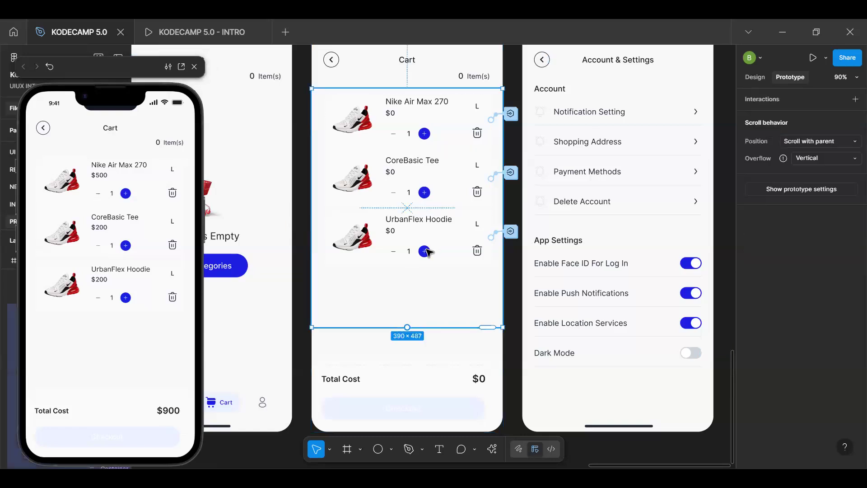
click(428, 252)
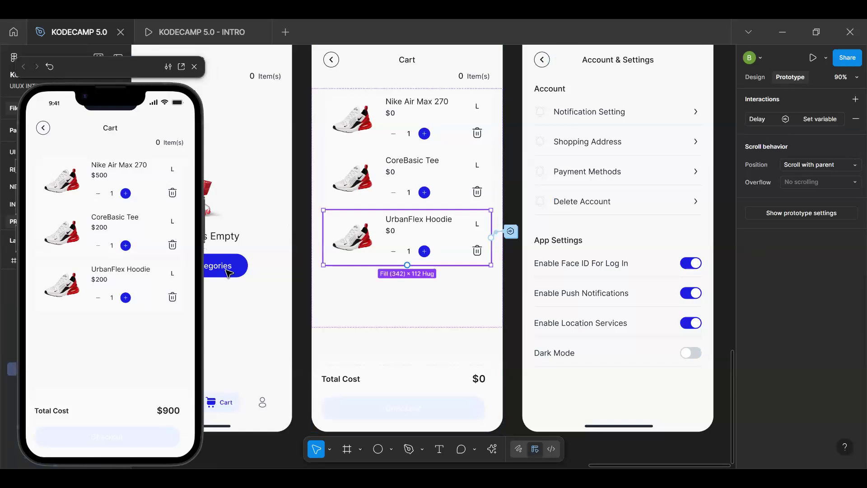
key(Delete)
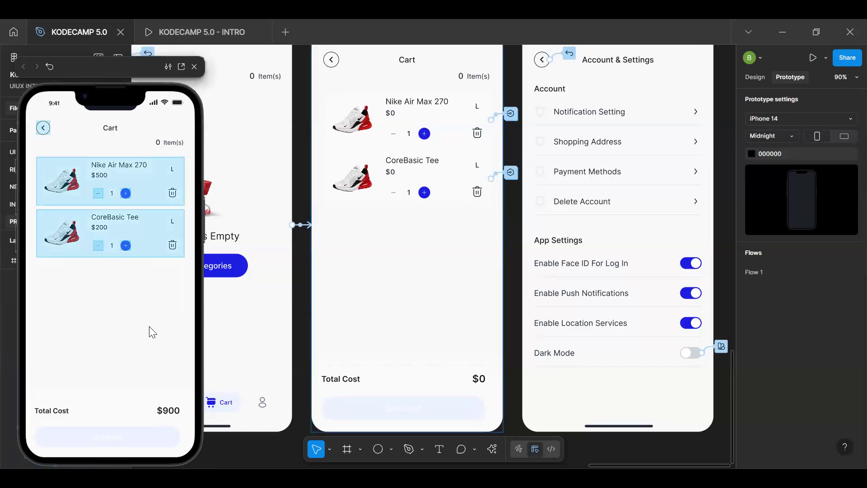
click(366, 230)
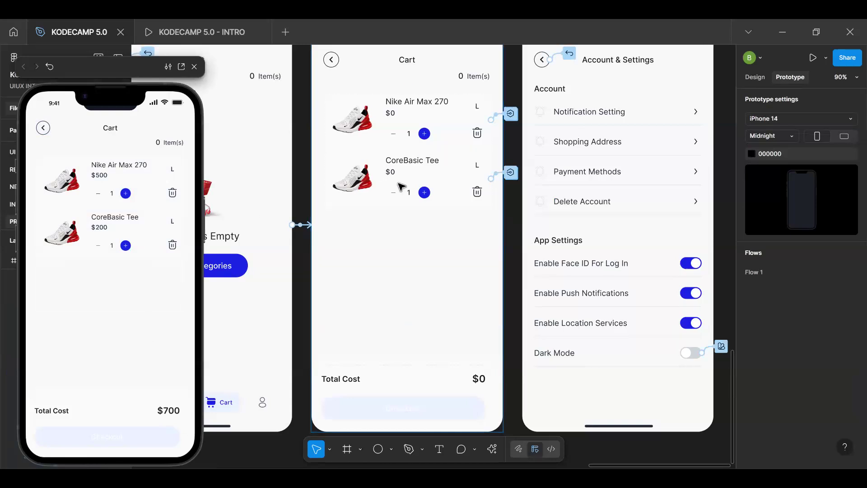
Step: Remove the prototype interaction from the Dark Mode toggle on the Account & Settings screen
scroll(447, 183, up, 1)
scroll(447, 183, up, 8)
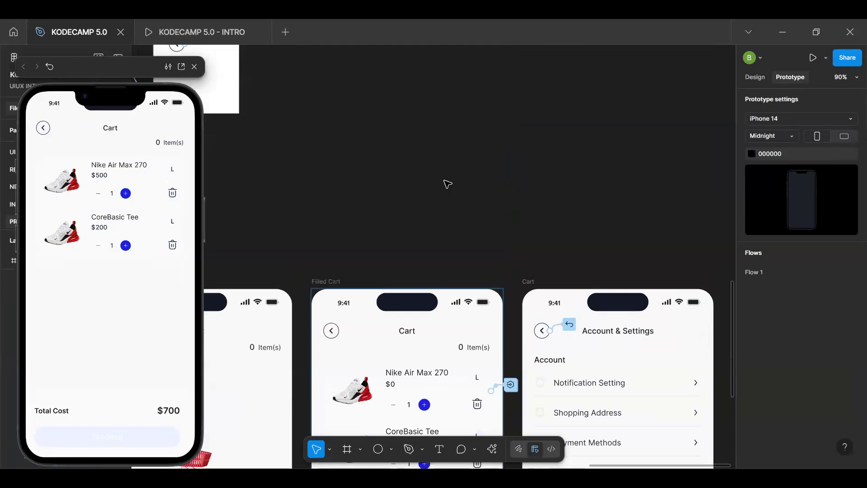
scroll(527, 200, down, 2)
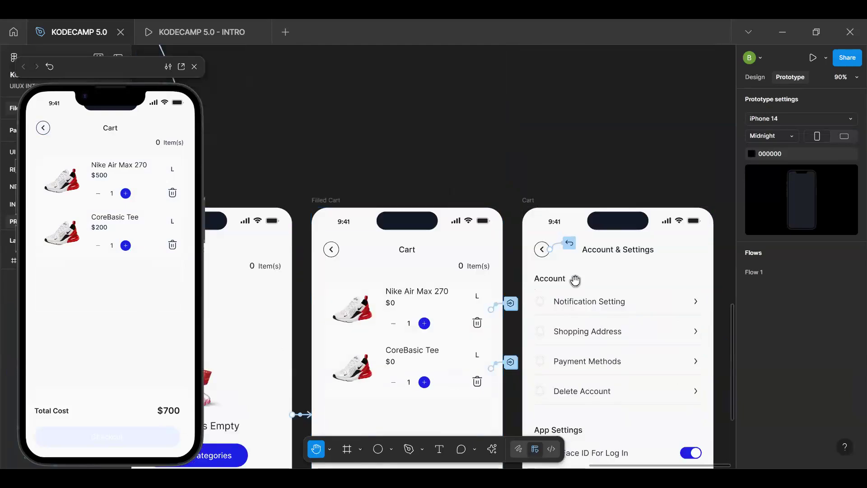
scroll(492, 237, down, 5)
scroll(492, 238, right, 5)
scroll(532, 280, down, 3)
scroll(532, 281, right, 1)
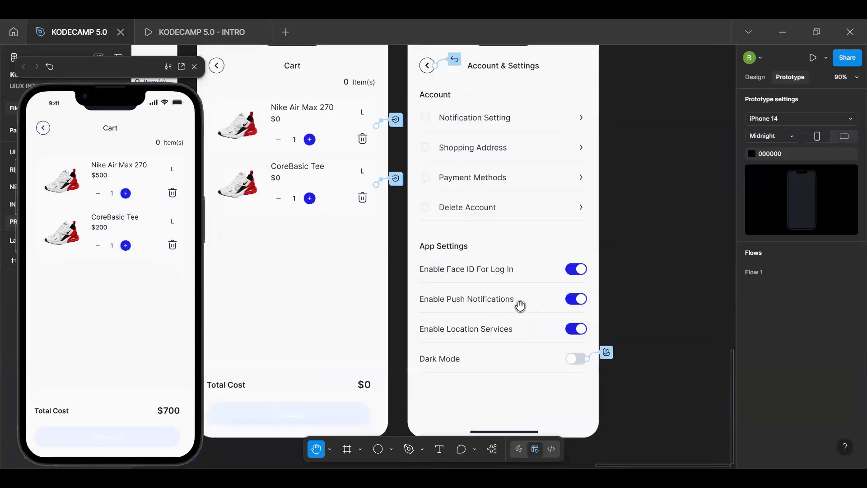
key(v)
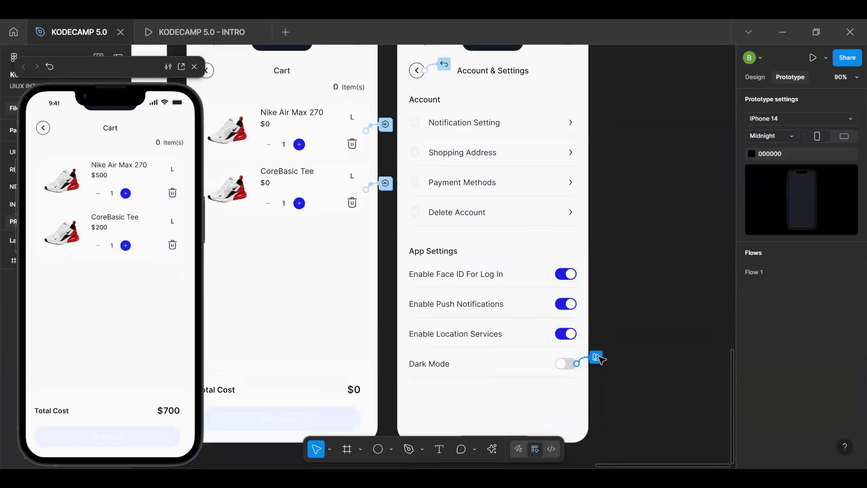
click(598, 358)
key(Delete)
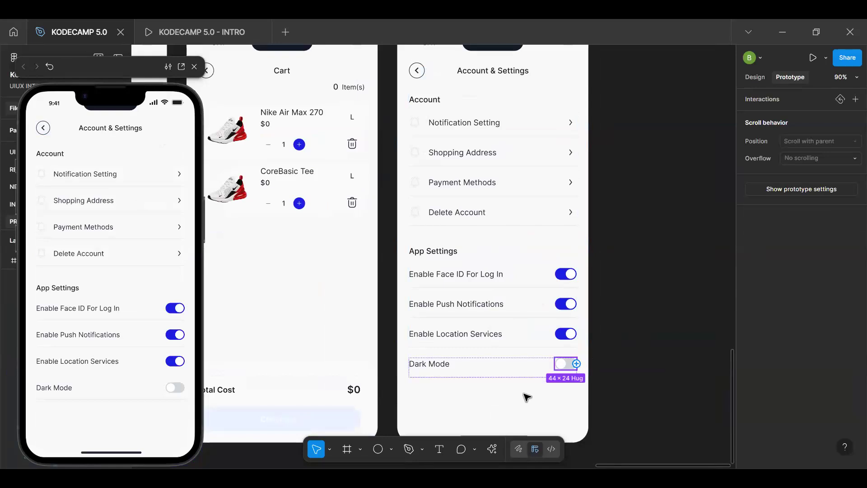
Step: Switch the Mapped variable mode of the Account & Settings frame to Dark Mode
scroll(474, 197, down, 5)
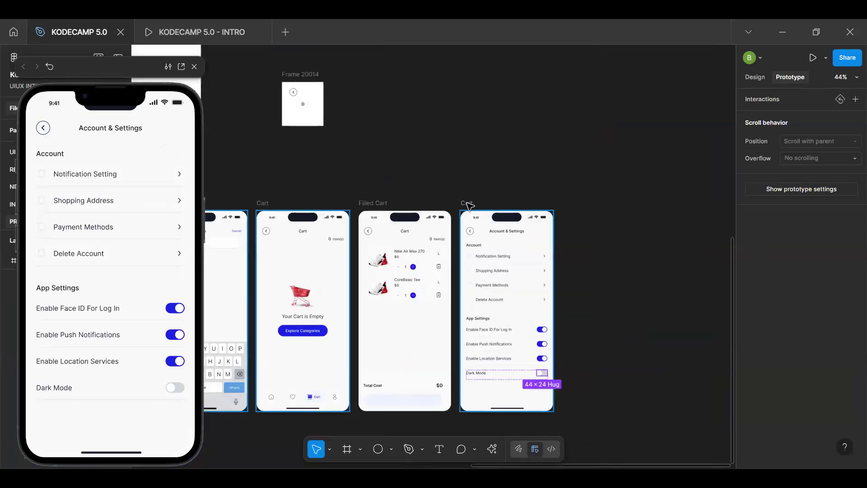
click(470, 205)
key(shift+e)
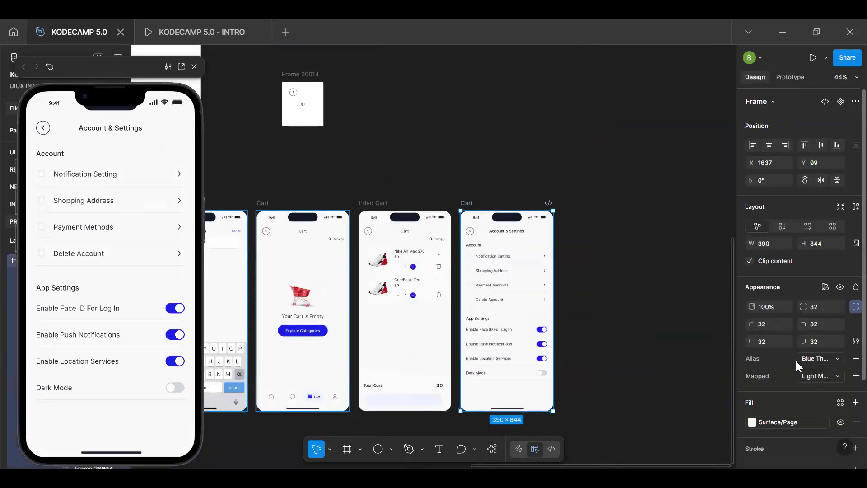
click(820, 376)
click(768, 389)
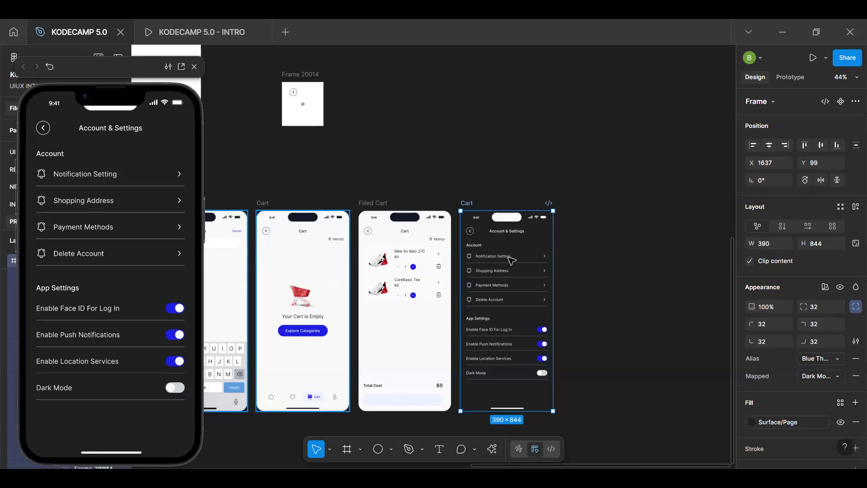
scroll(533, 269, up, 5)
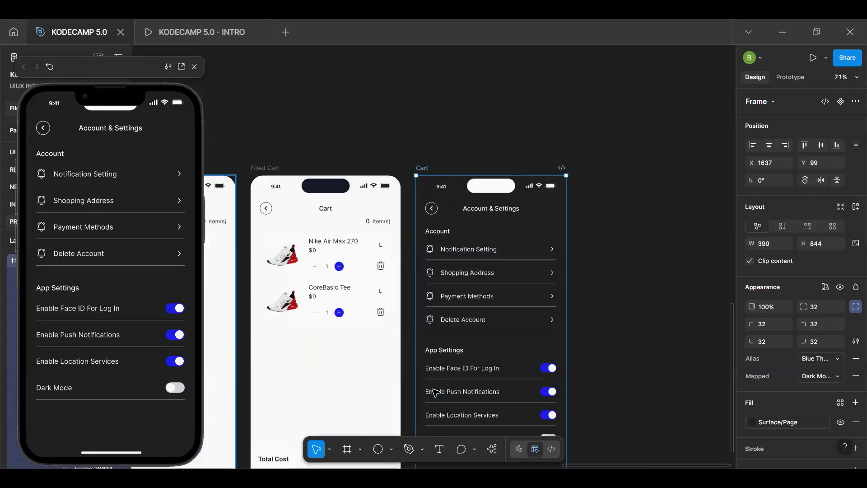